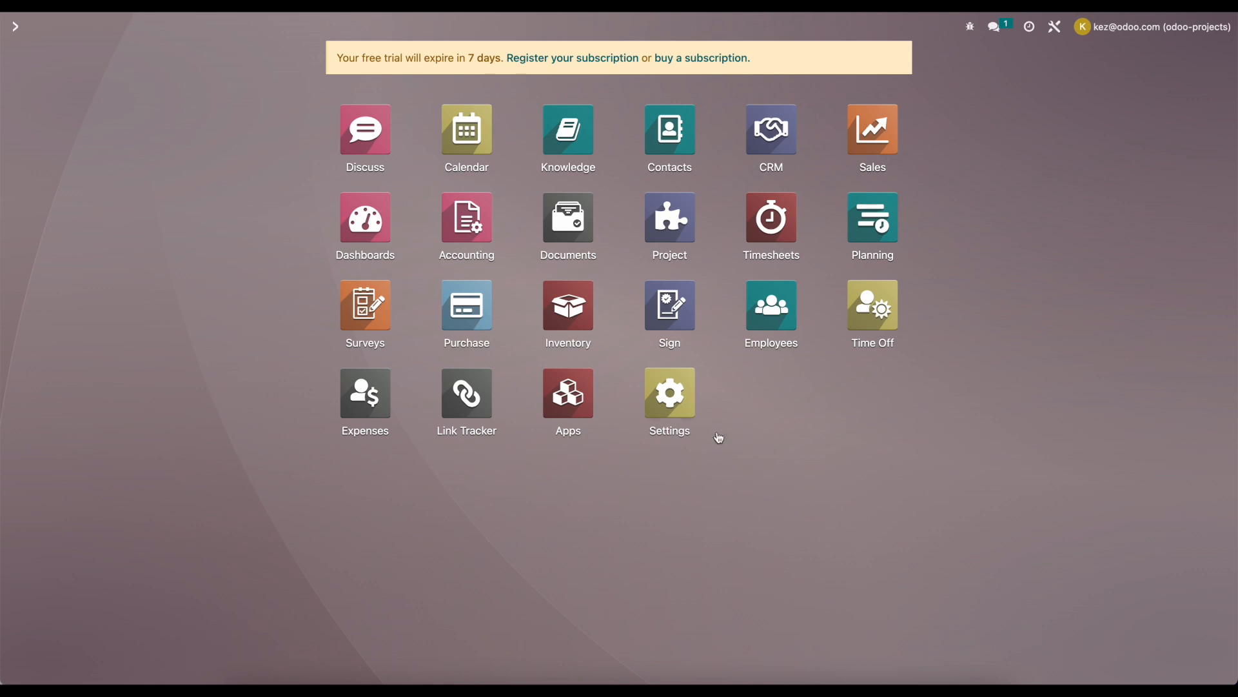
- Open the Project app and examine the S00012 - Final Project card and its available options
{"action": "left_click", "coordinate": [672, 241]}
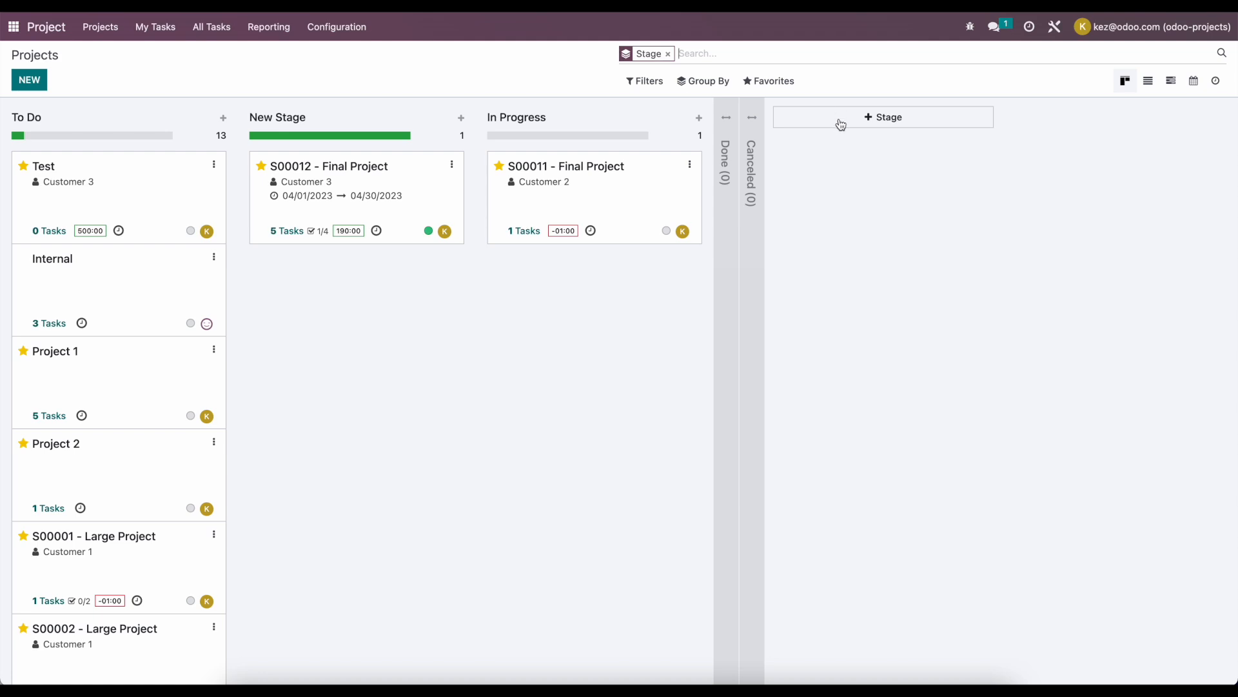
{"action": "mouse_move", "coordinate": [362, 201]}
{"action": "left_mouse_down"}
{"action": "mouse_move", "coordinate": [520, 283]}
{"action": "mouse_move", "coordinate": [380, 197]}
{"action": "left_mouse_up"}
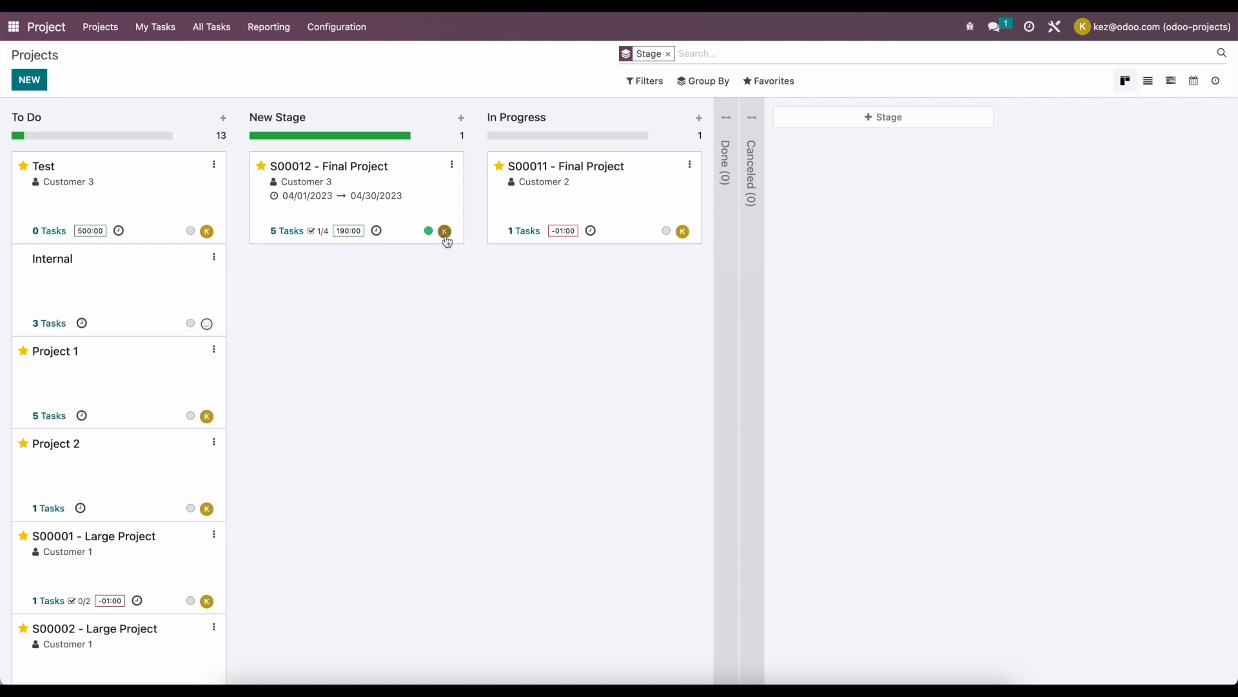
{"action": "left_click", "coordinate": [452, 166]}
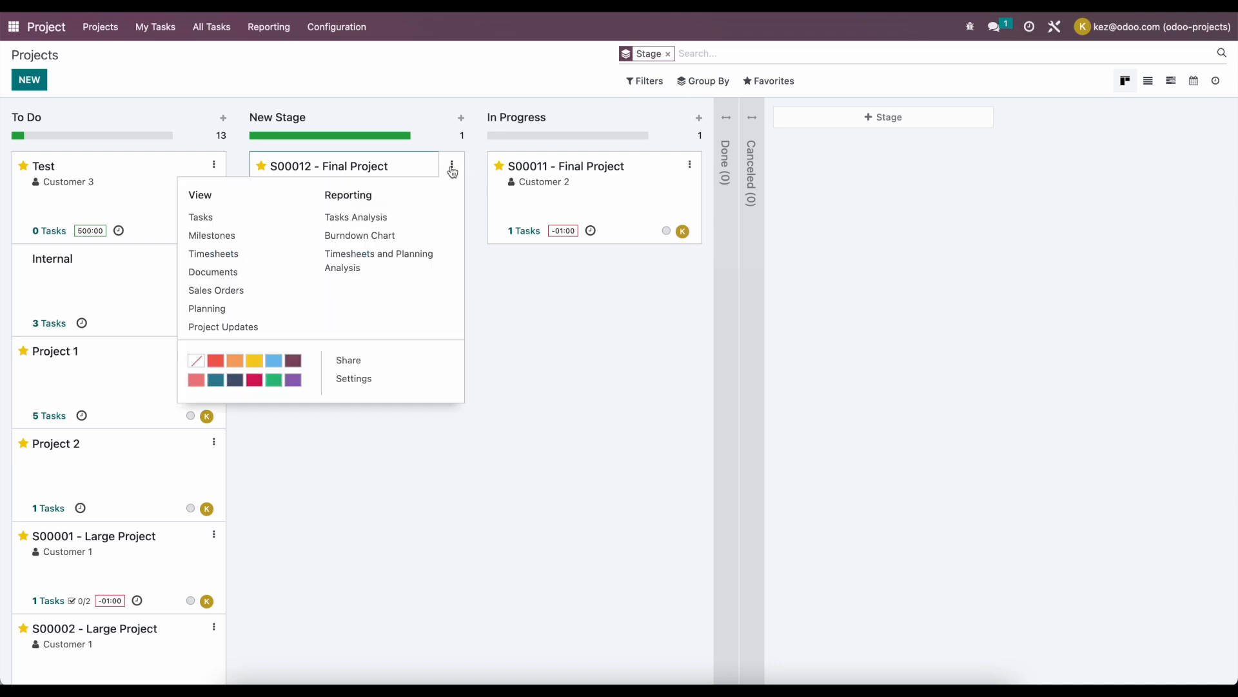
{"action": "left_click", "coordinate": [604, 263]}
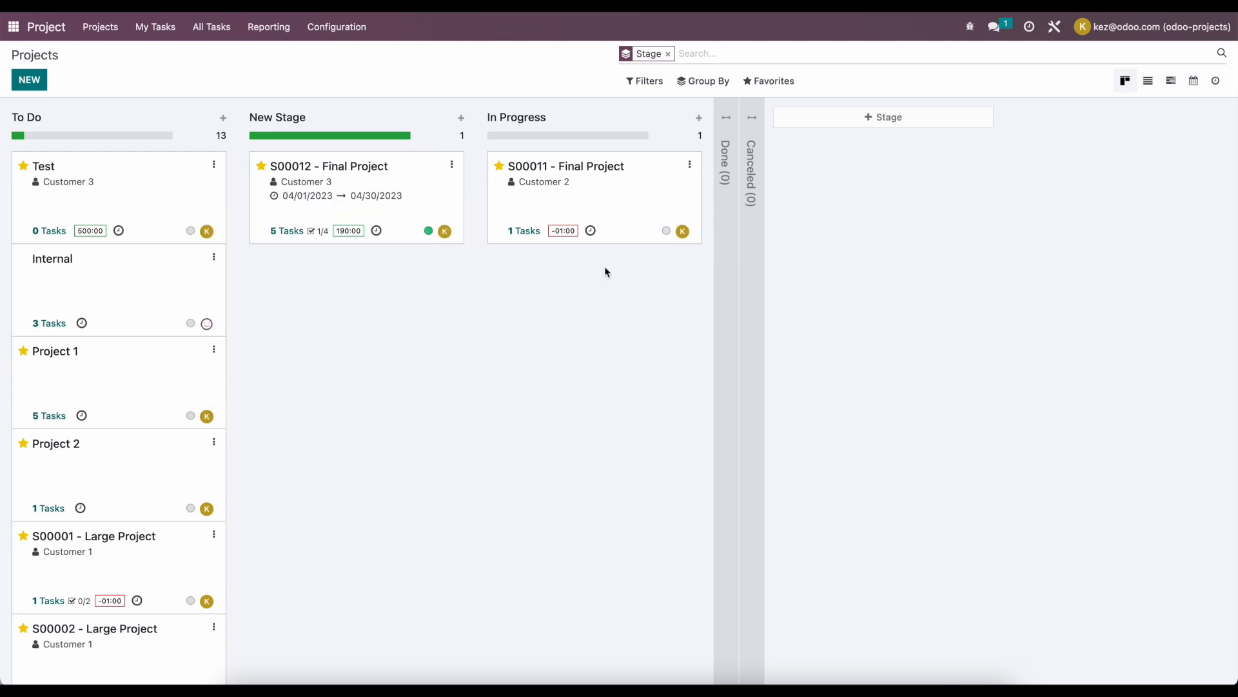
- Examine the projects in list, Gantt for April 2023 and activity views, and return to the Kanban view
{"action": "left_click", "coordinate": [1163, 87]}
{"action": "left_click", "coordinate": [1146, 86]}
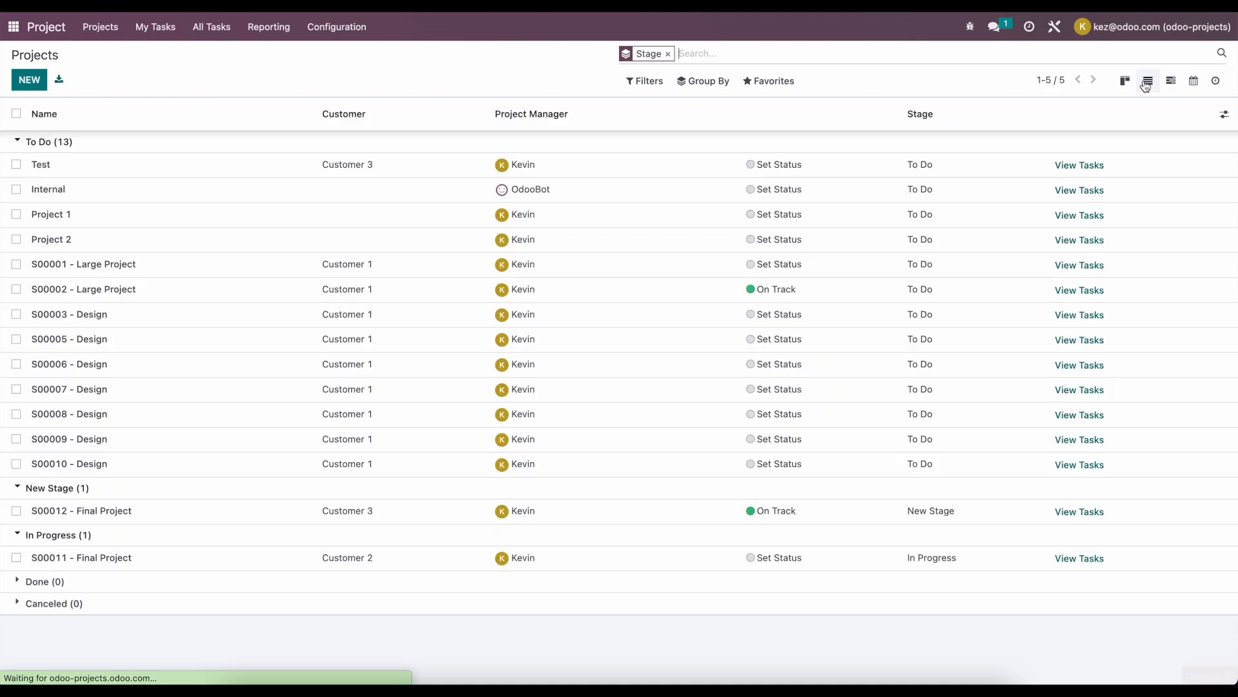
{"action": "left_click", "coordinate": [1172, 81]}
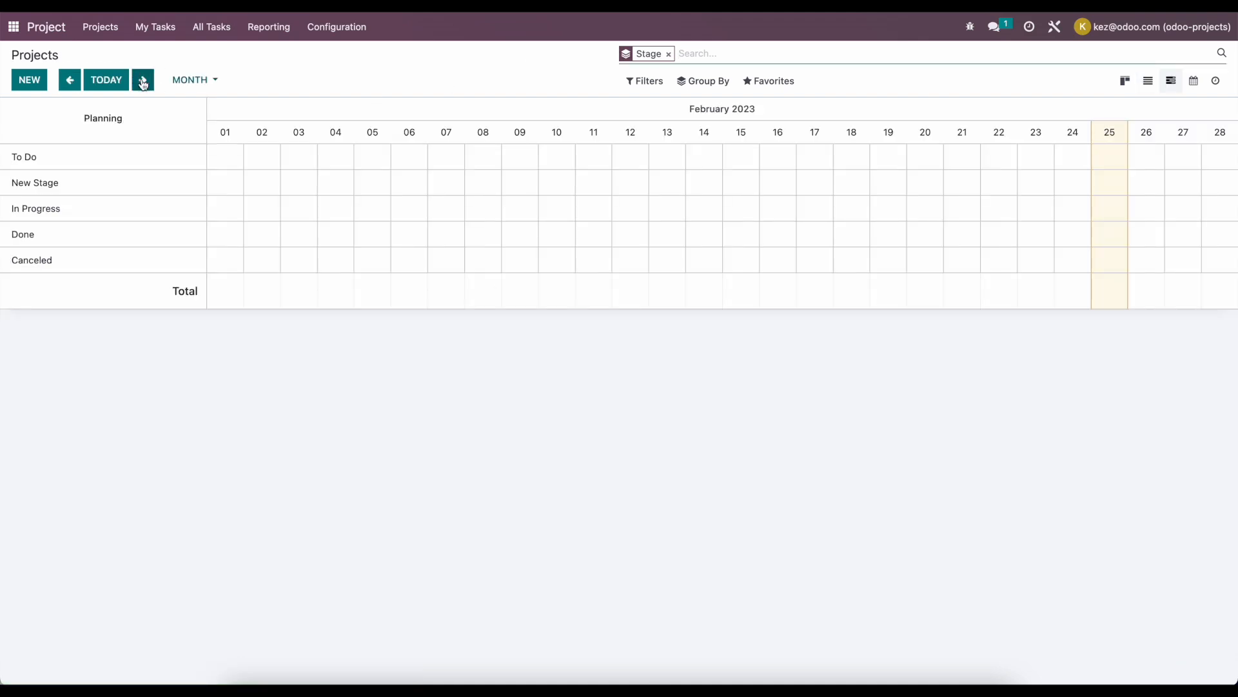
{"action": "left_click", "coordinate": [141, 80]}
{"action": "left_click", "coordinate": [142, 80]}
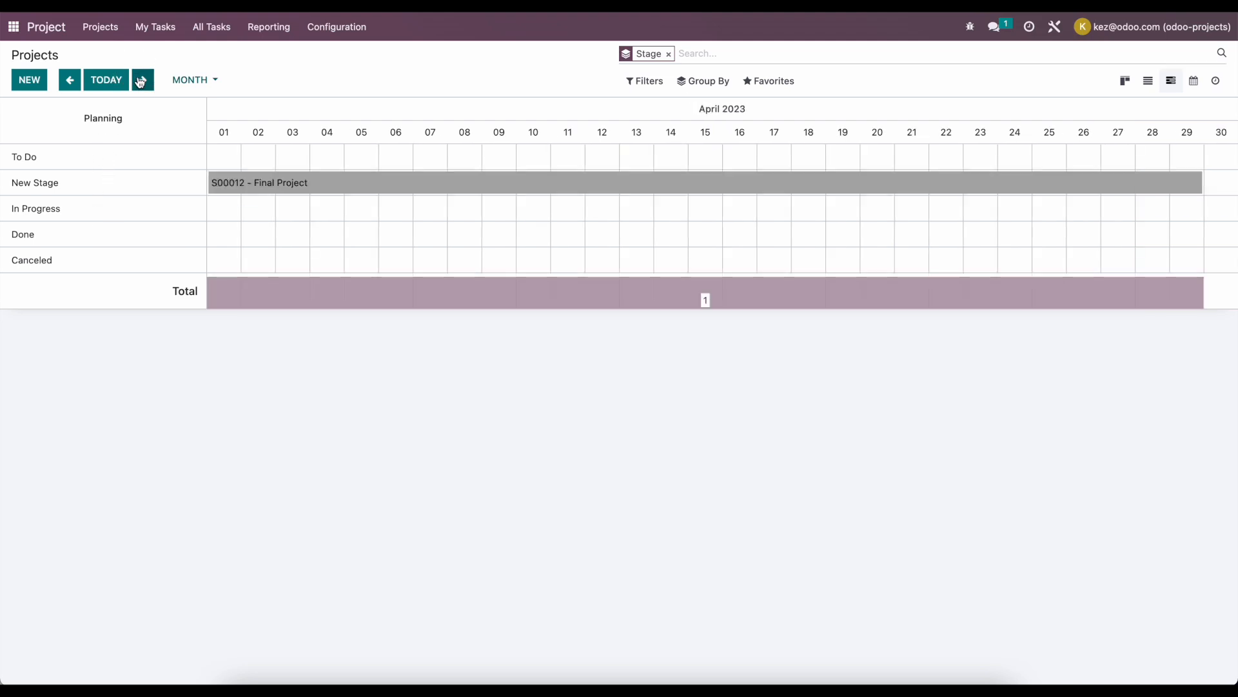
{"action": "mouse_move", "coordinate": [353, 192]}
{"action": "left_click", "coordinate": [1219, 86]}
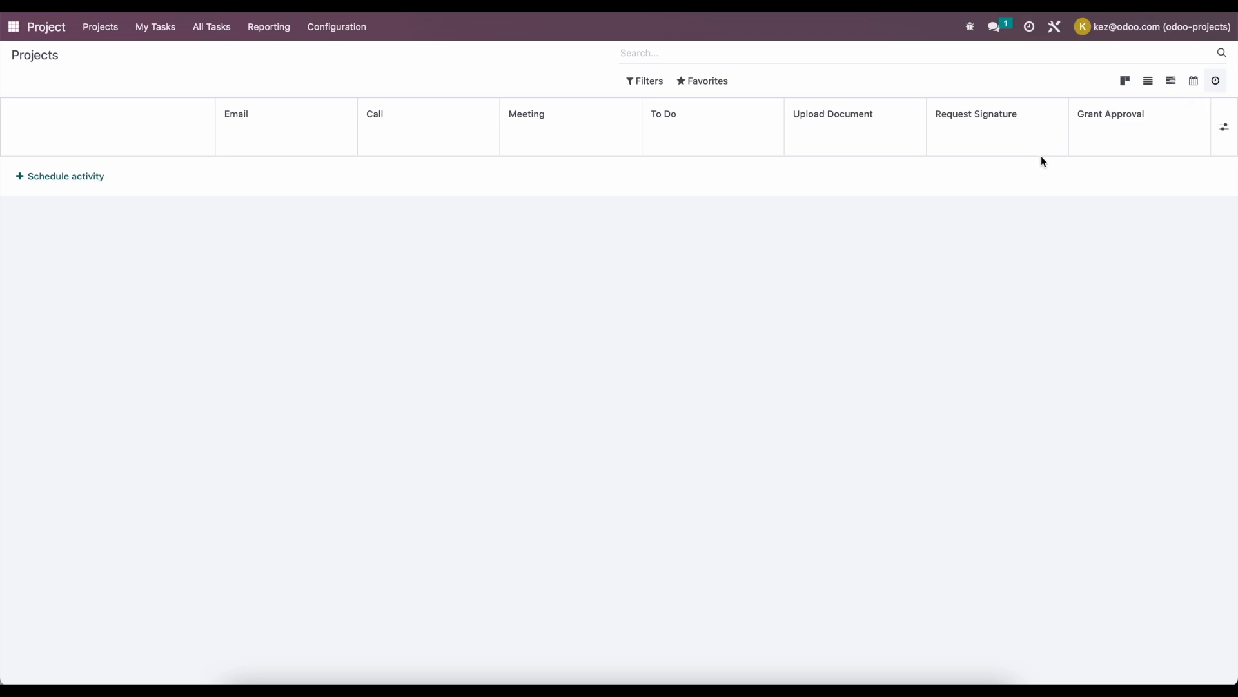
{"action": "left_click", "coordinate": [1125, 81]}
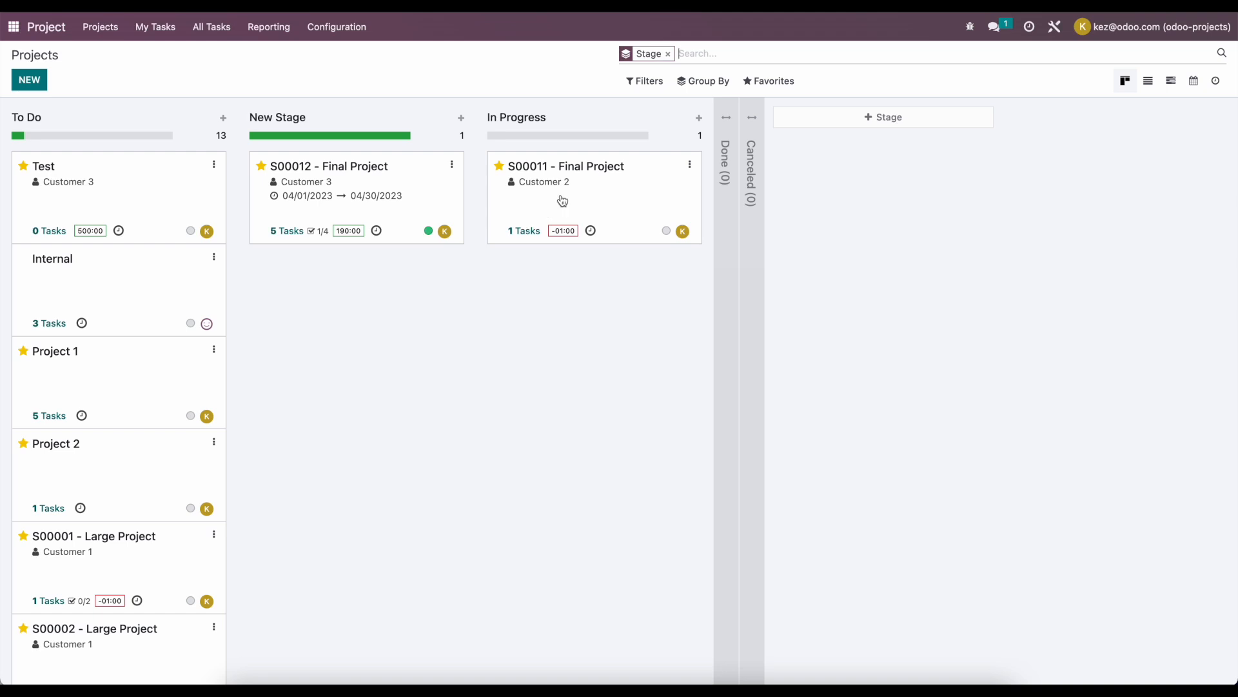
- Examine the Project app's settings for task management, time management and analytics, and the available reporting options
{"action": "left_click", "coordinate": [340, 28]}
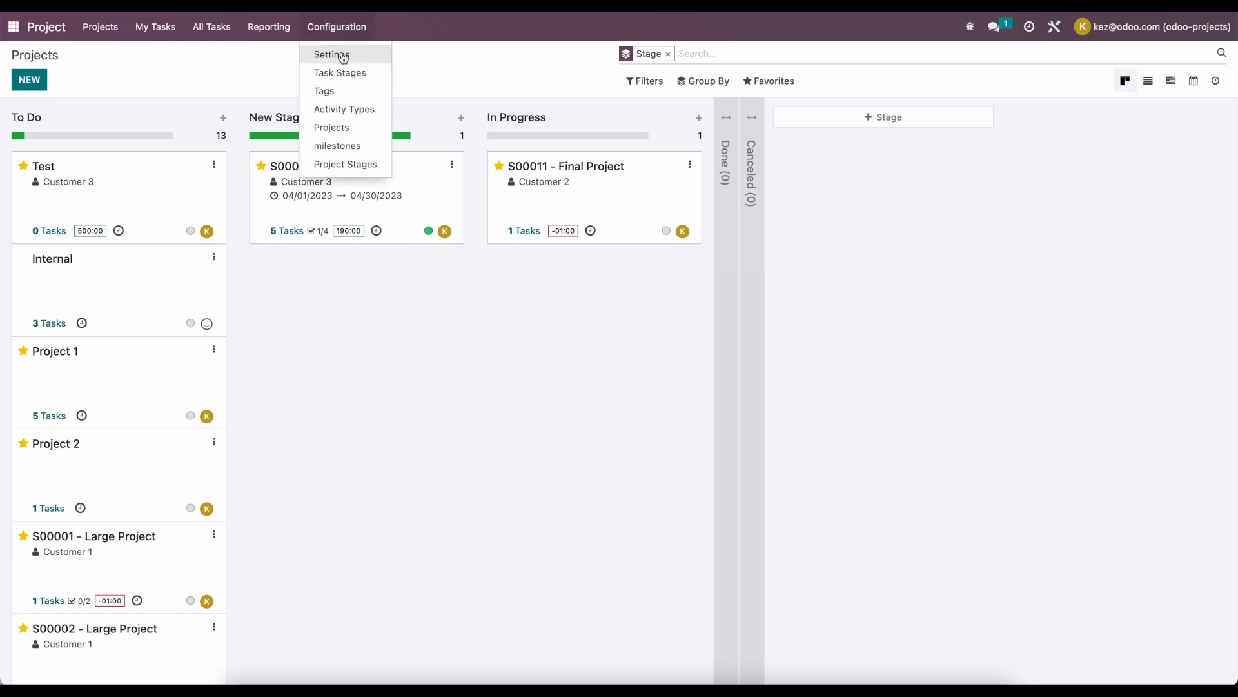
{"action": "left_click", "coordinate": [343, 57]}
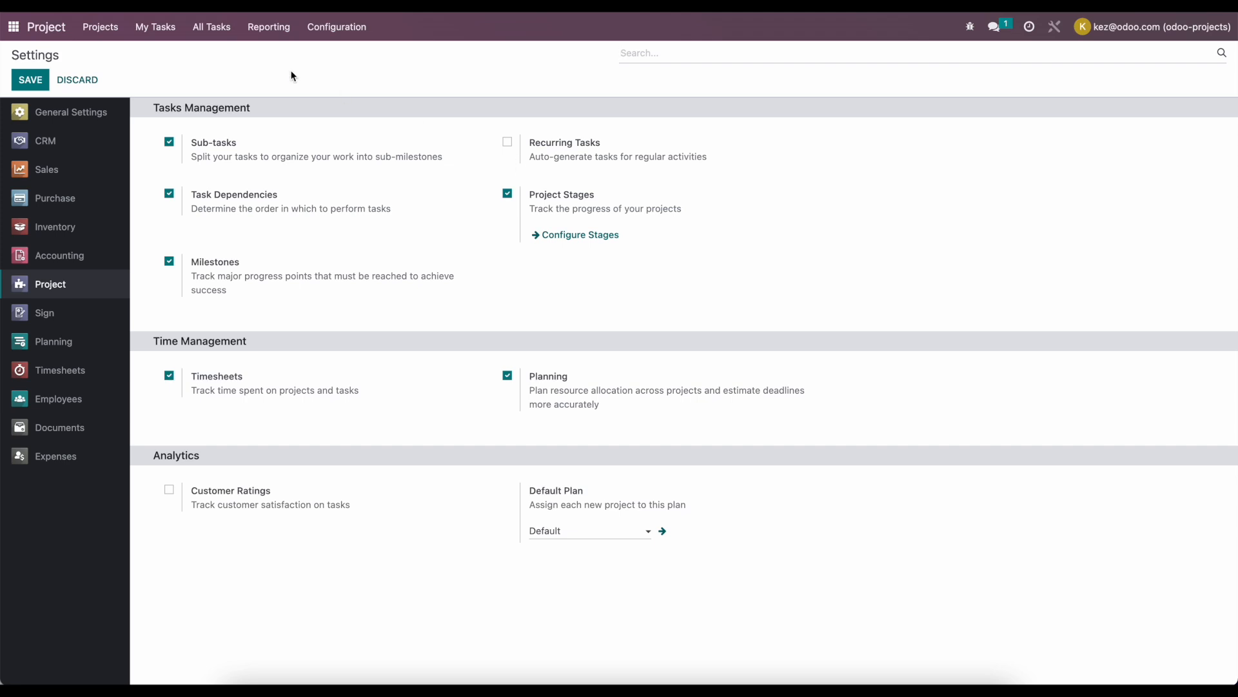
{"action": "left_click", "coordinate": [269, 27]}
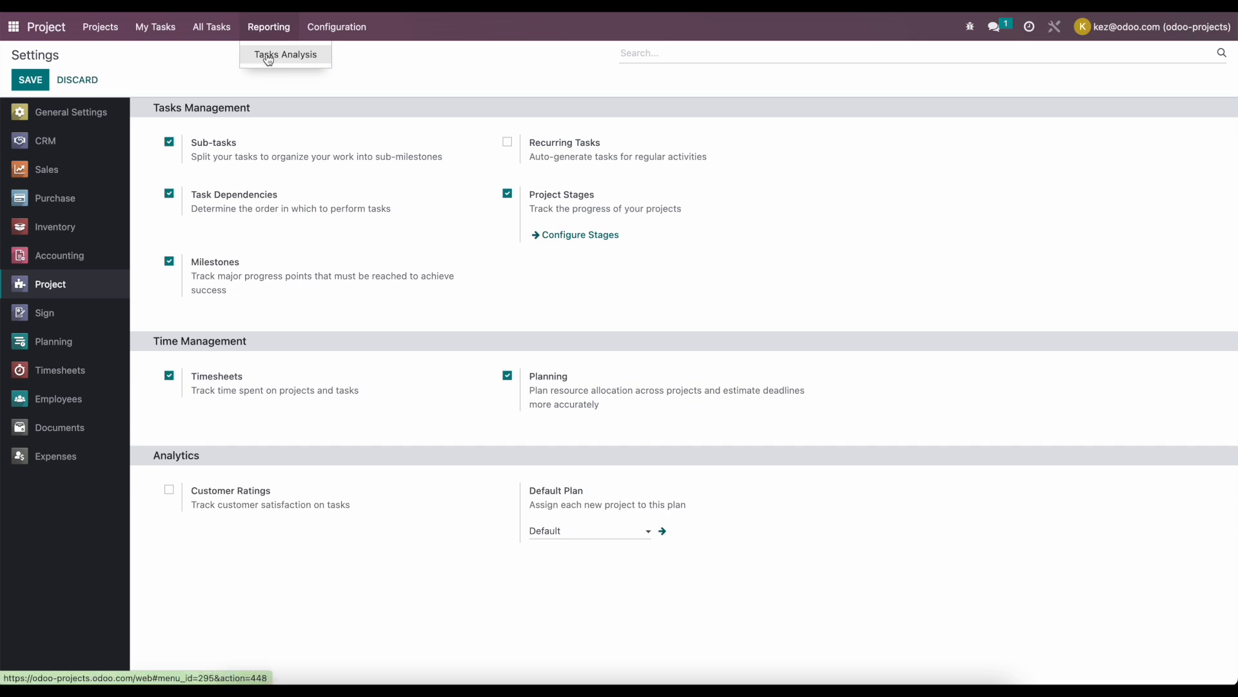
- View the lists of all tasks and personal tasks, and return to the projects overview
{"action": "left_click", "coordinate": [206, 36]}
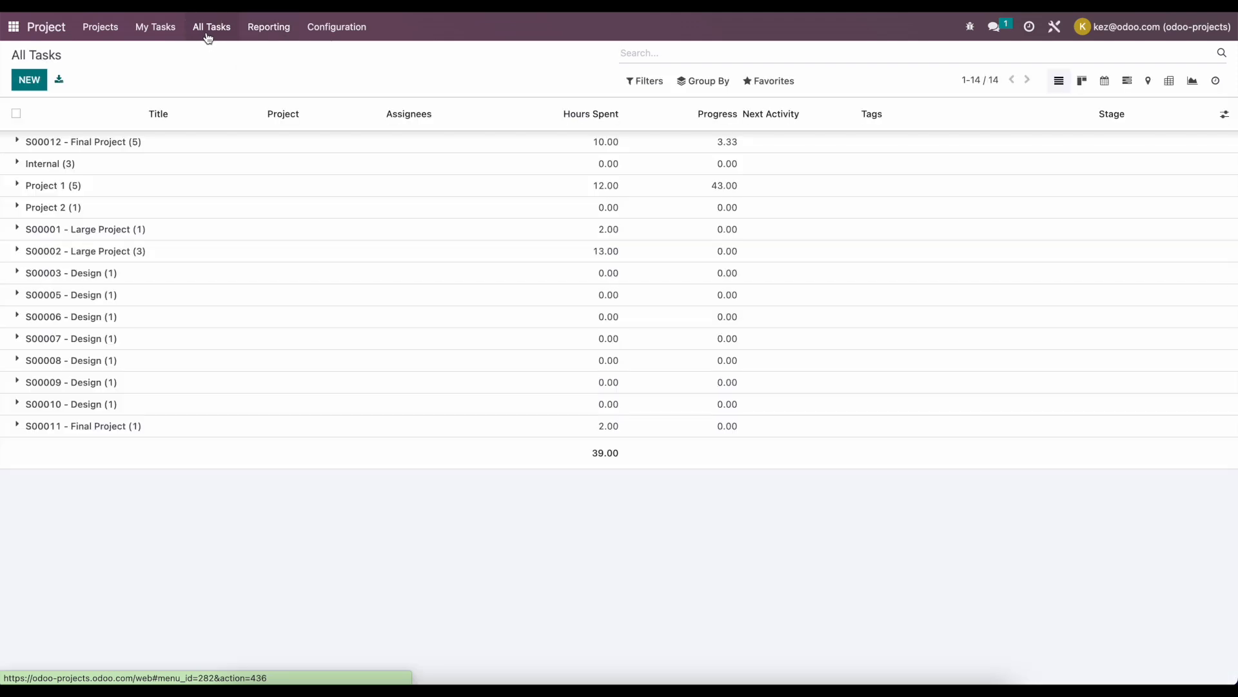
{"action": "left_click", "coordinate": [163, 32]}
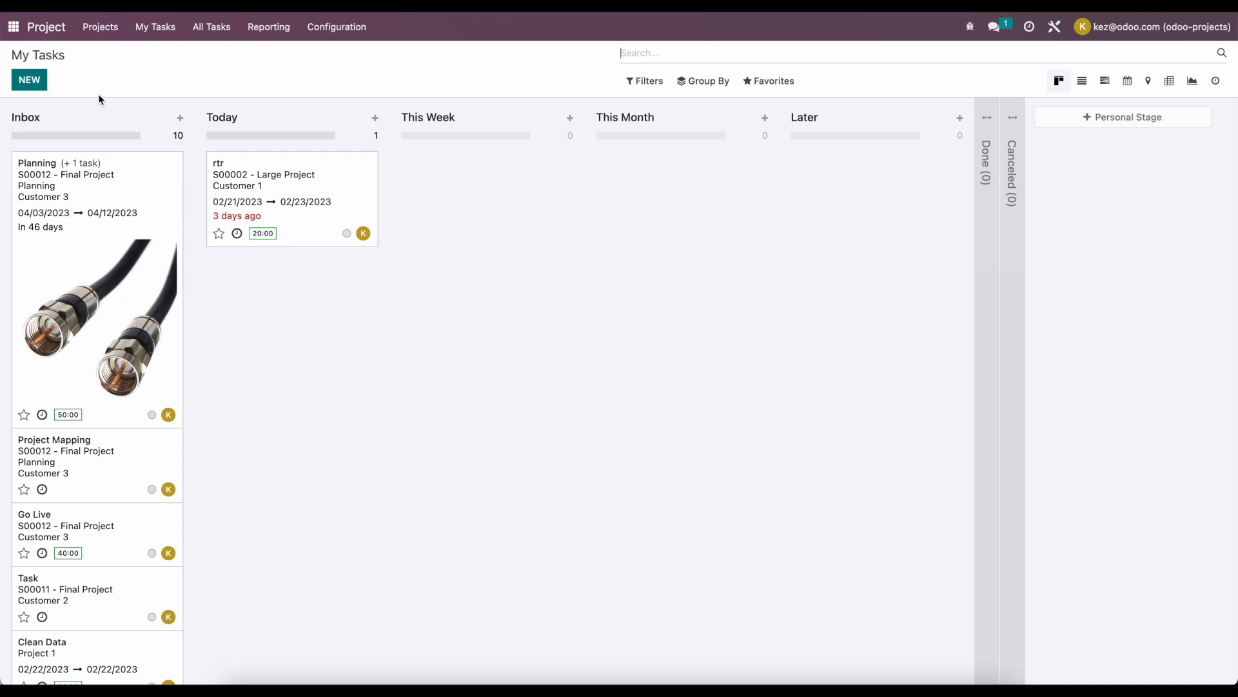
{"action": "left_click", "coordinate": [111, 38]}
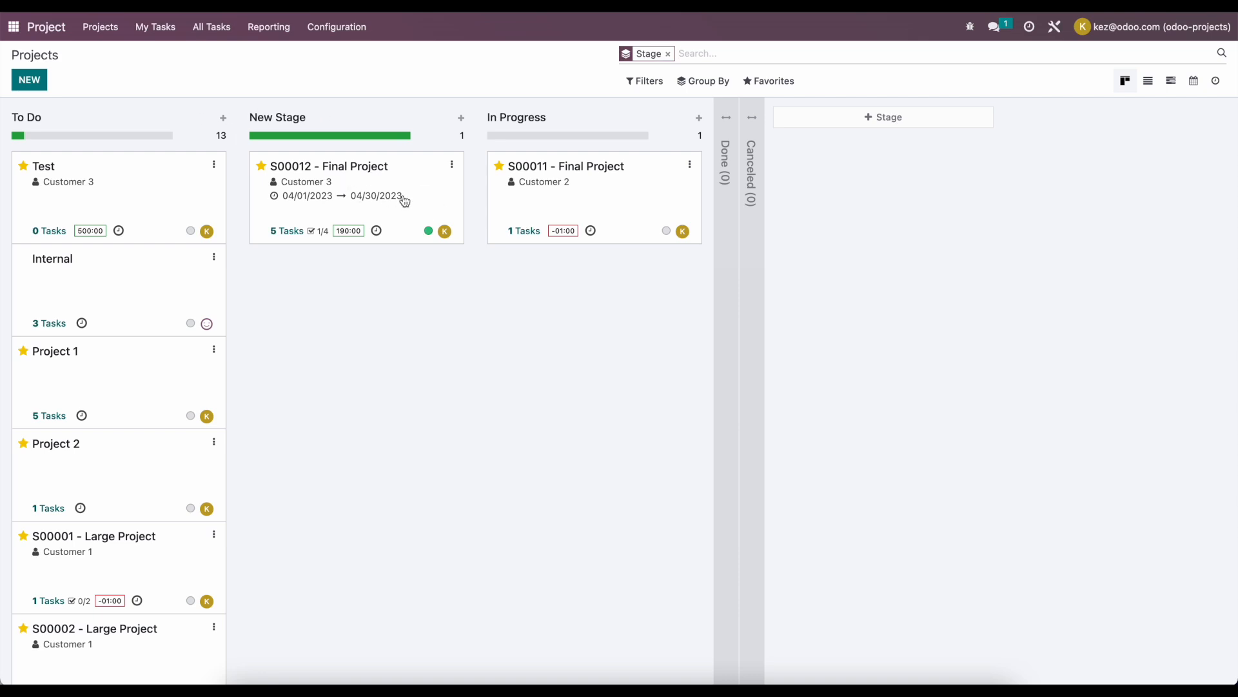
- Open the settings form of S00012 - Final Project and examine its task name field and description
{"action": "left_click", "coordinate": [454, 166]}
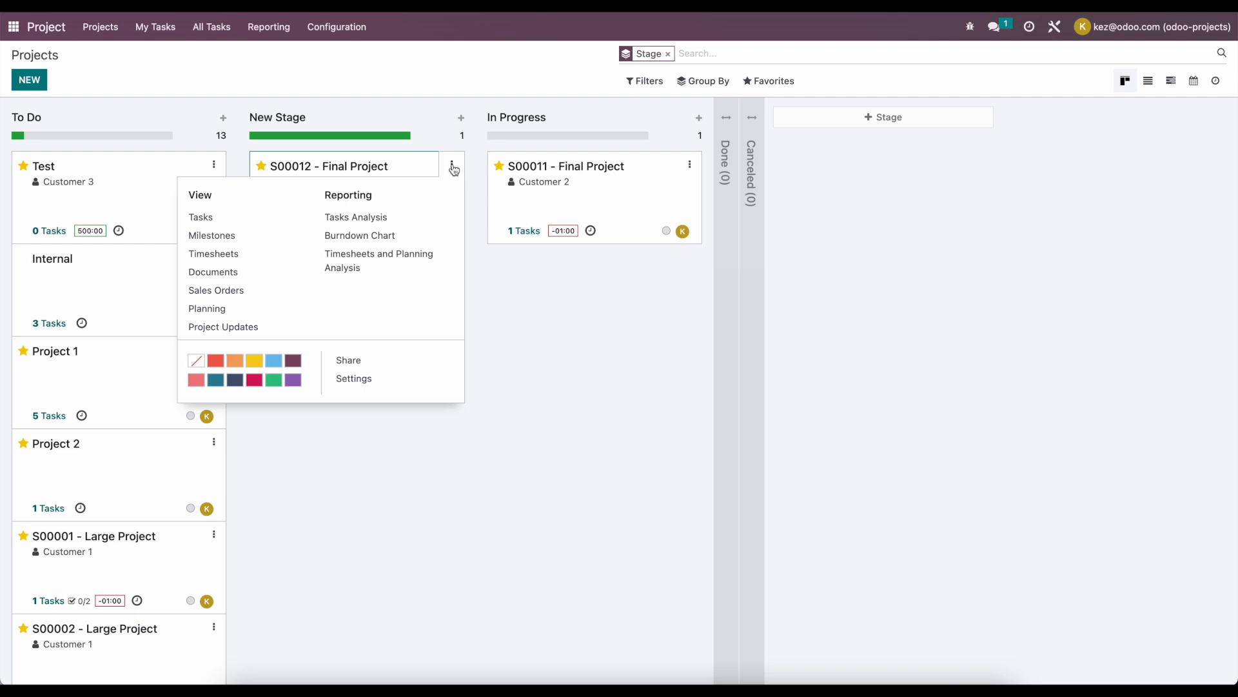
{"action": "left_click", "coordinate": [377, 377]}
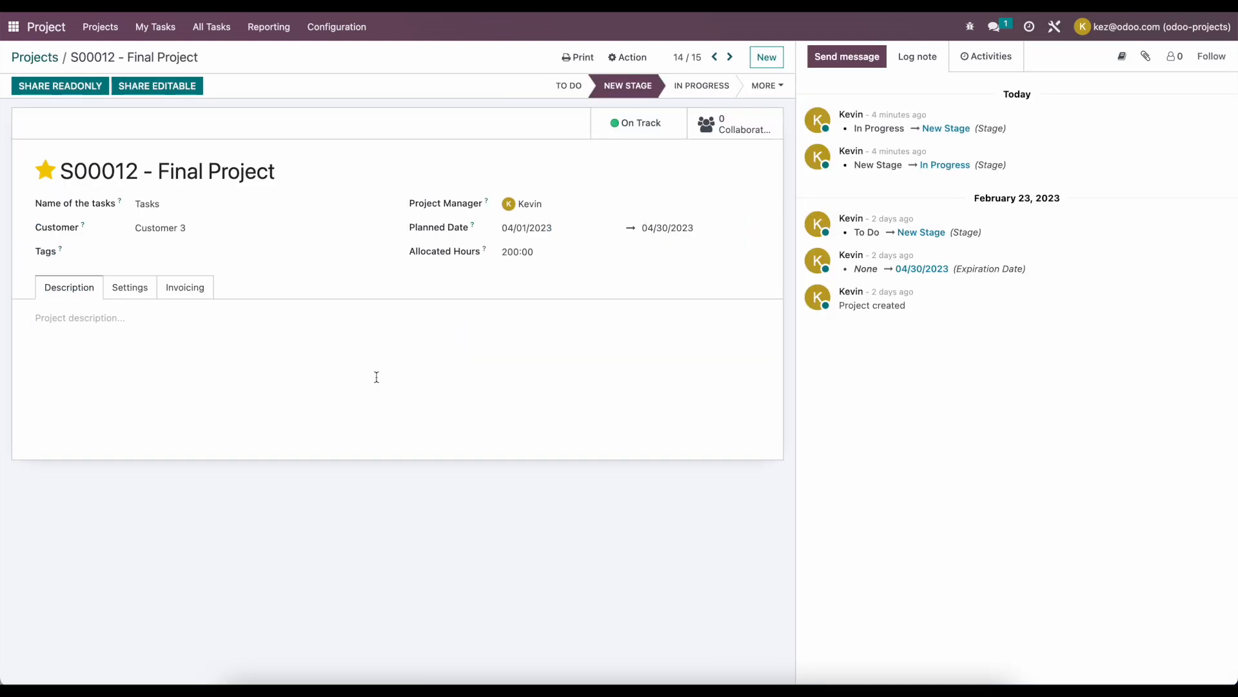
{"action": "double_click", "coordinate": [153, 203]}
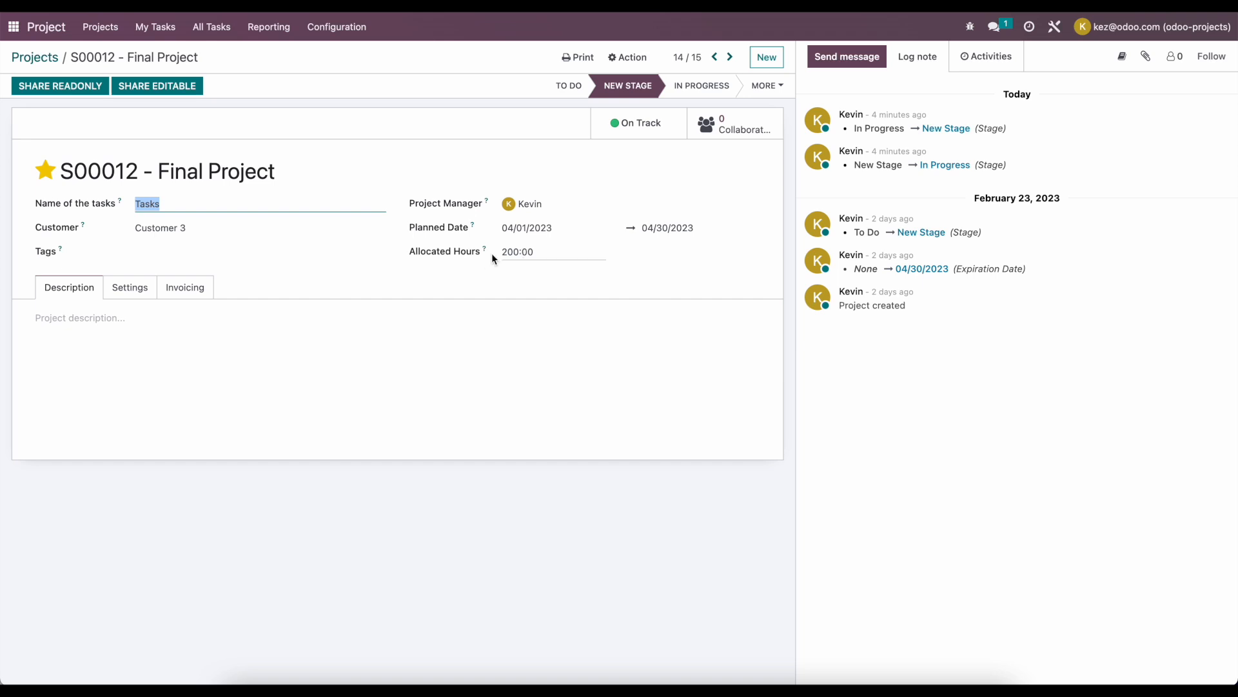
{"action": "left_click", "coordinate": [130, 287]}
{"action": "left_click", "coordinate": [69, 287]}
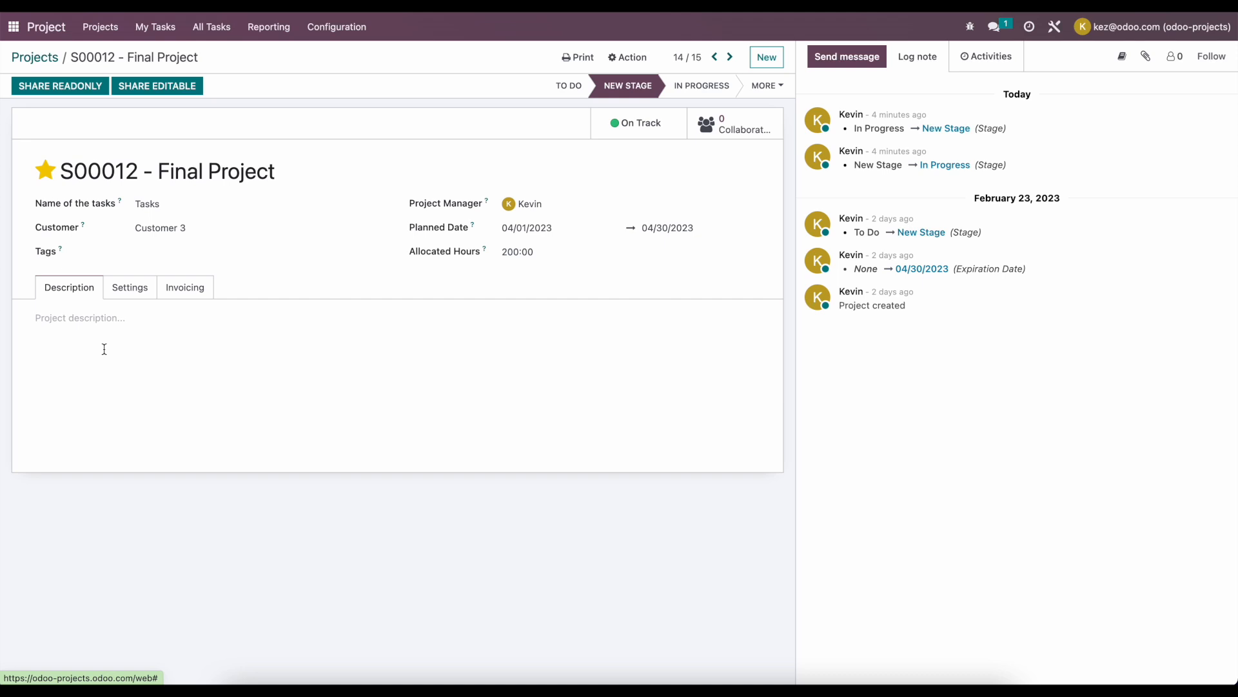
- Examine the project's visibility, task, time, billing and document settings and its employee invoicing lines
{"action": "left_click", "coordinate": [133, 289]}
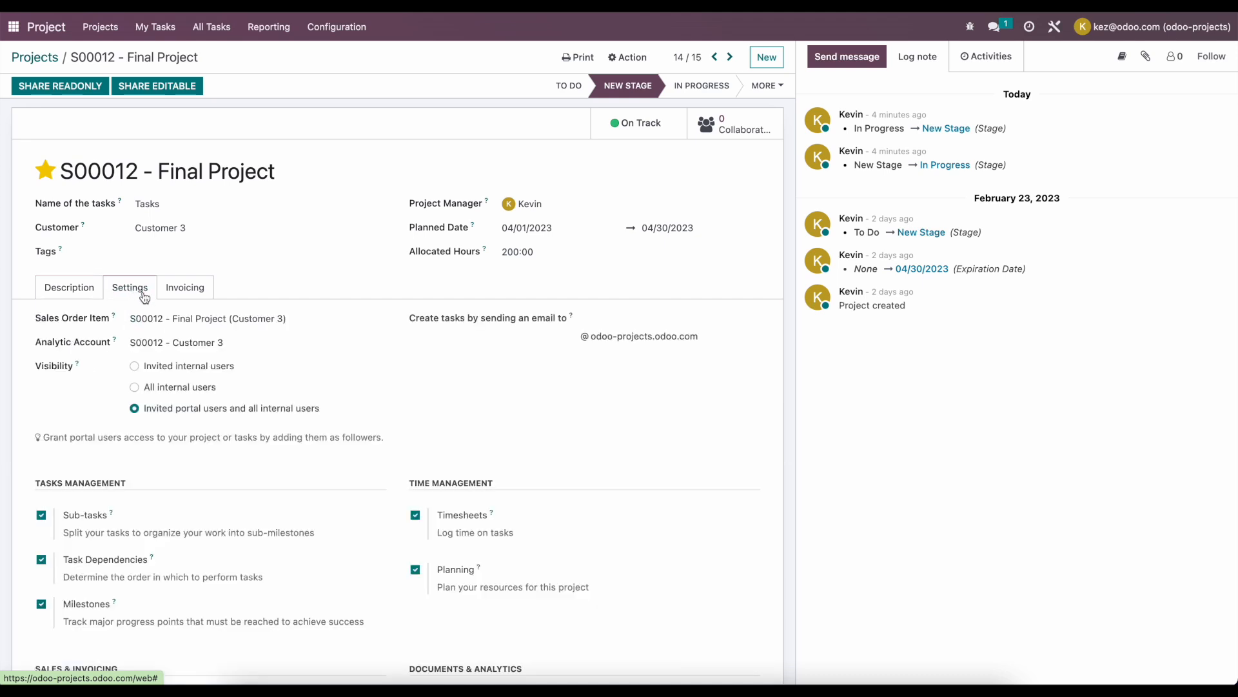
{"action": "scroll", "coordinate": [143, 296], "scroll_direction": "down", "scroll_amount": 3}
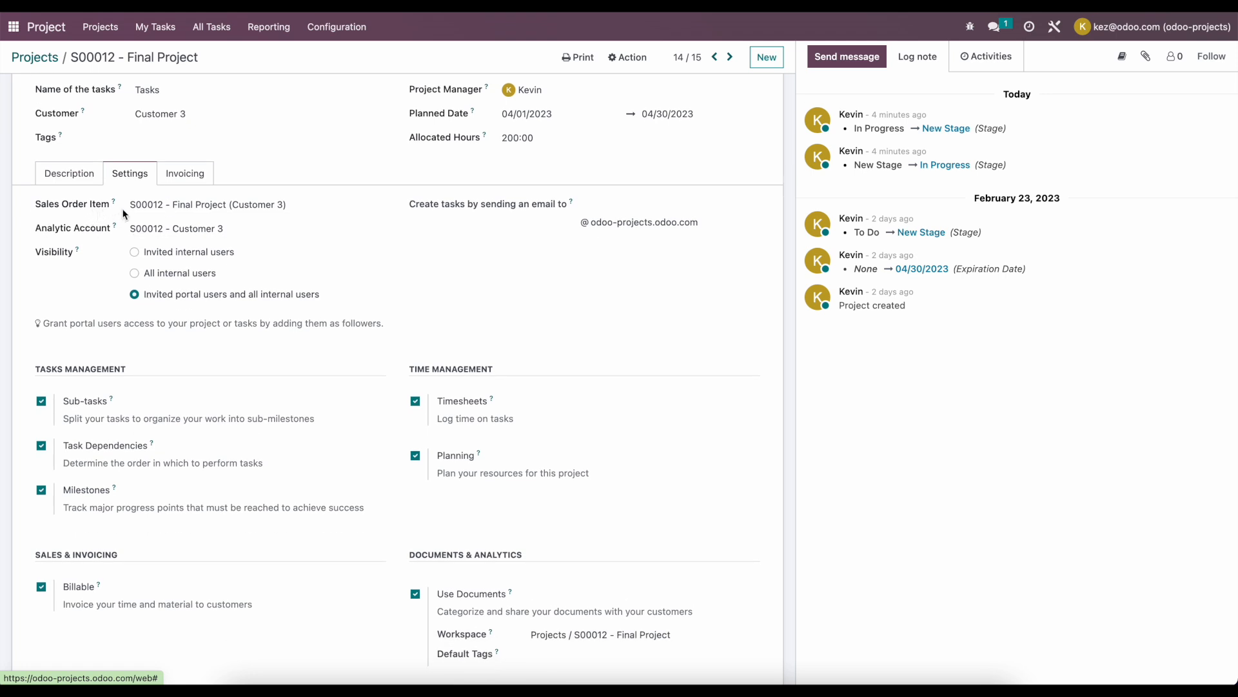
{"action": "scroll", "coordinate": [121, 208], "scroll_direction": "up", "scroll_amount": 1}
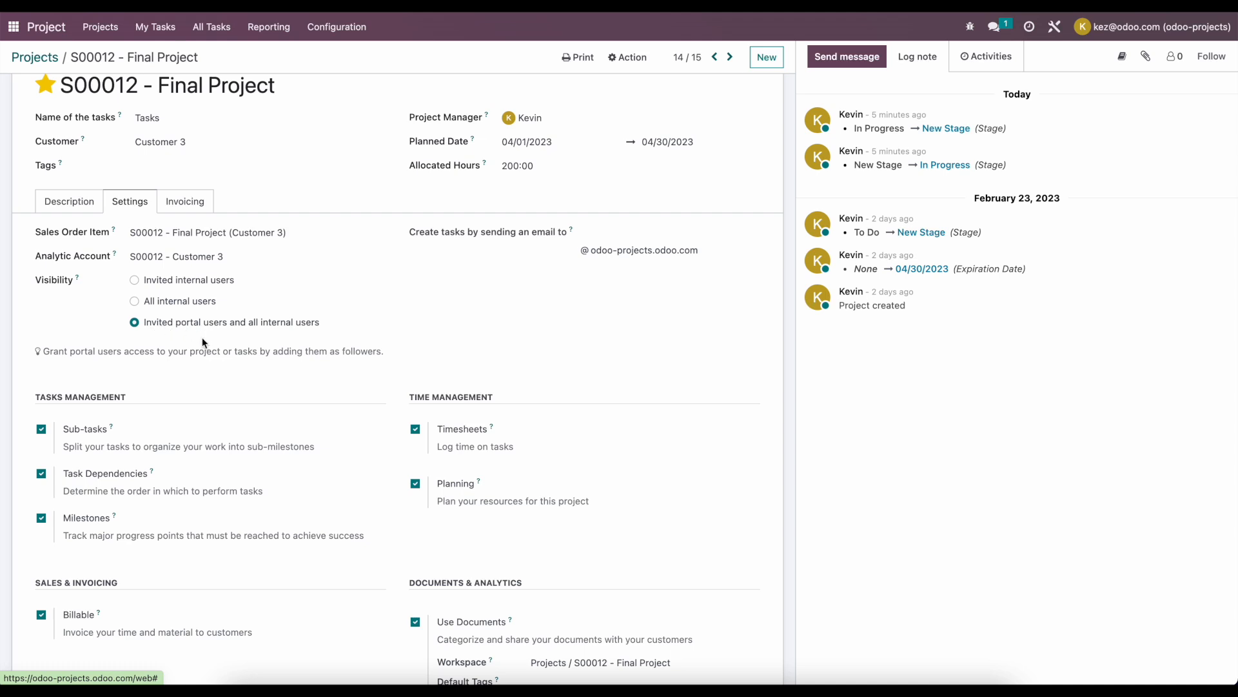
{"action": "scroll", "coordinate": [203, 338], "scroll_direction": "down", "scroll_amount": 2}
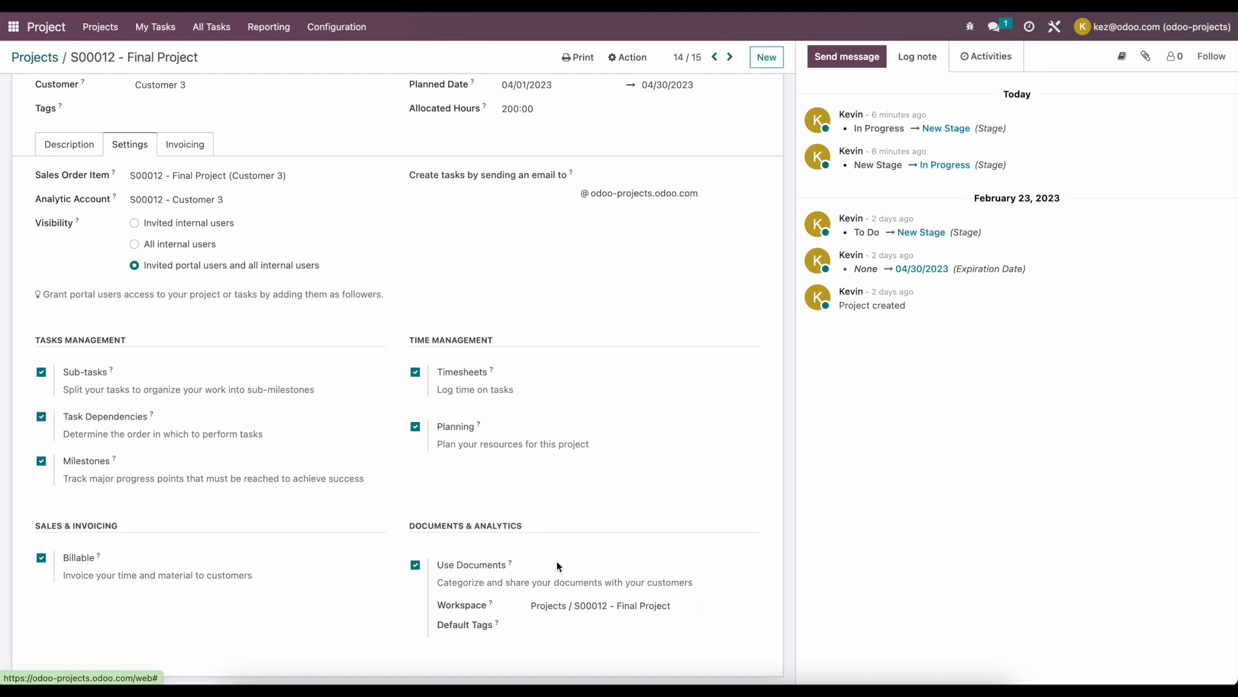
{"action": "scroll", "coordinate": [401, 389], "scroll_direction": "up", "scroll_amount": 3}
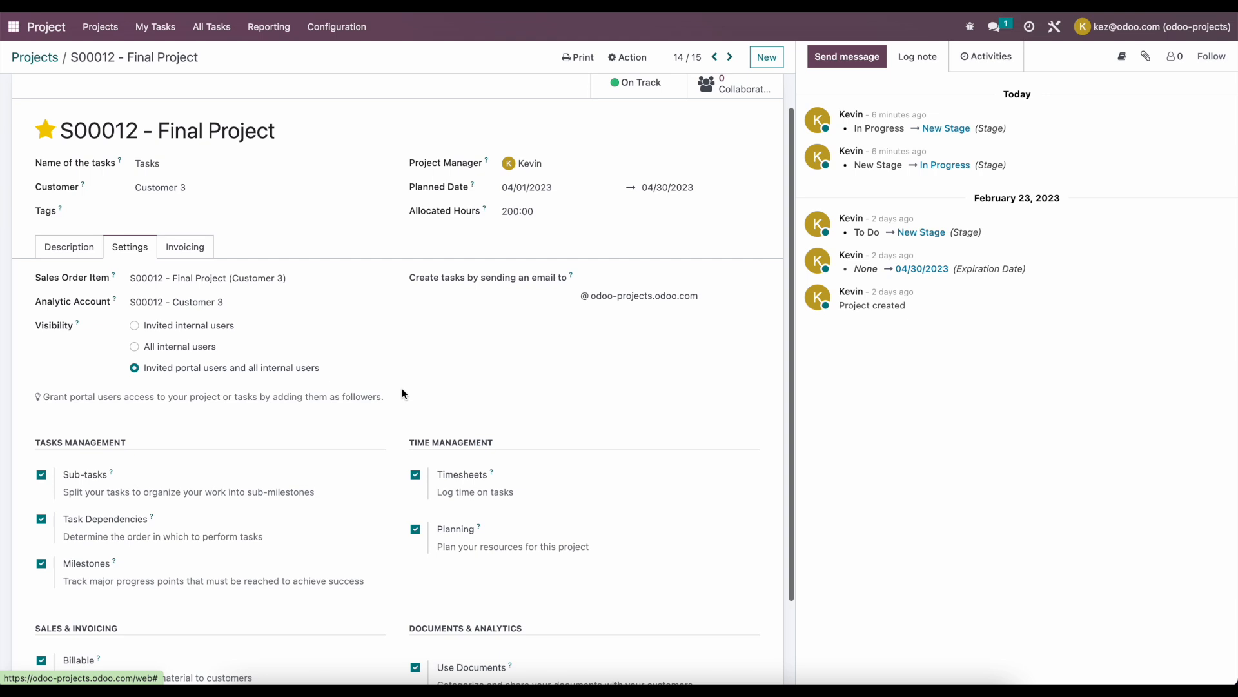
{"action": "left_click", "coordinate": [204, 250]}
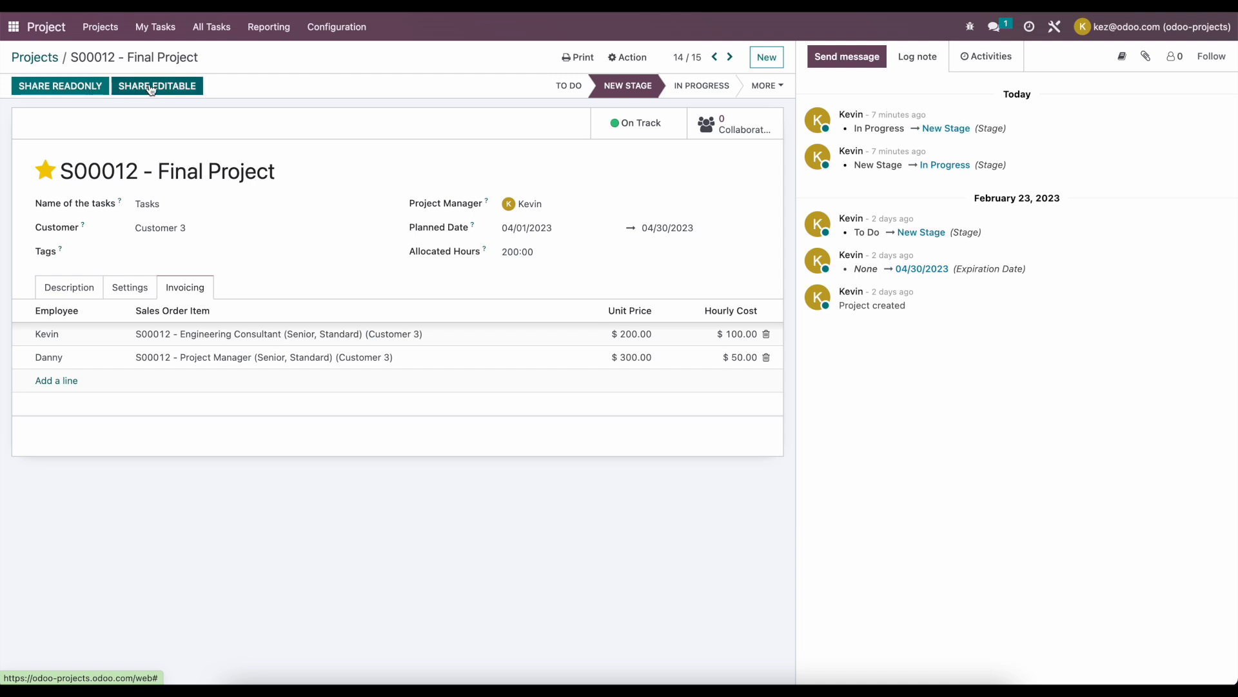
- Copy the read-only share link of S00012 - Final Project without adding recipients, and close the sharing dialog
{"action": "left_click", "coordinate": [81, 83]}
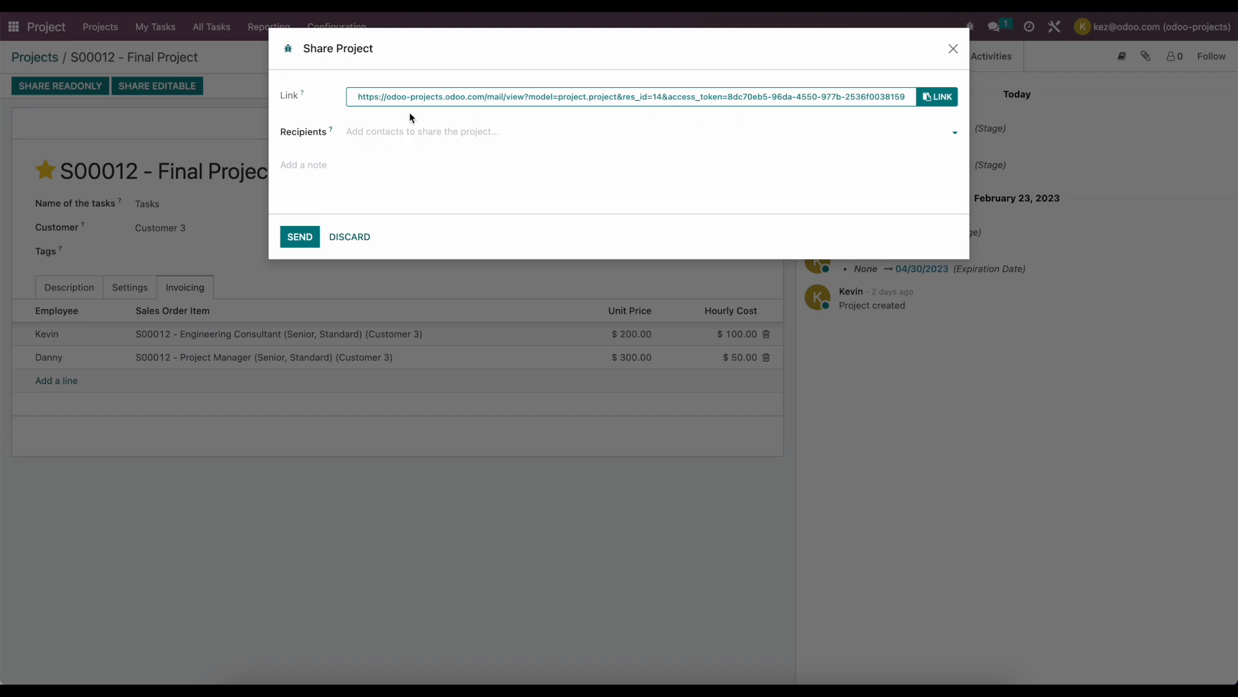
{"action": "left_click", "coordinate": [372, 133]}
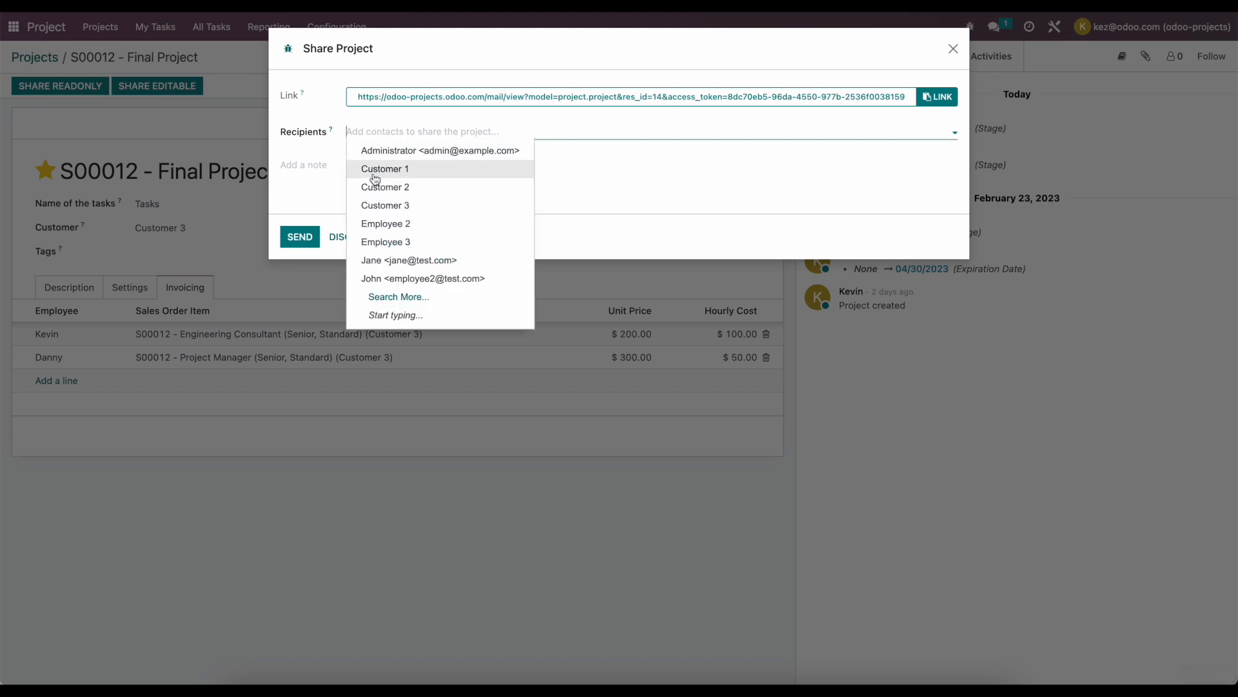
{"action": "left_click", "coordinate": [376, 122]}
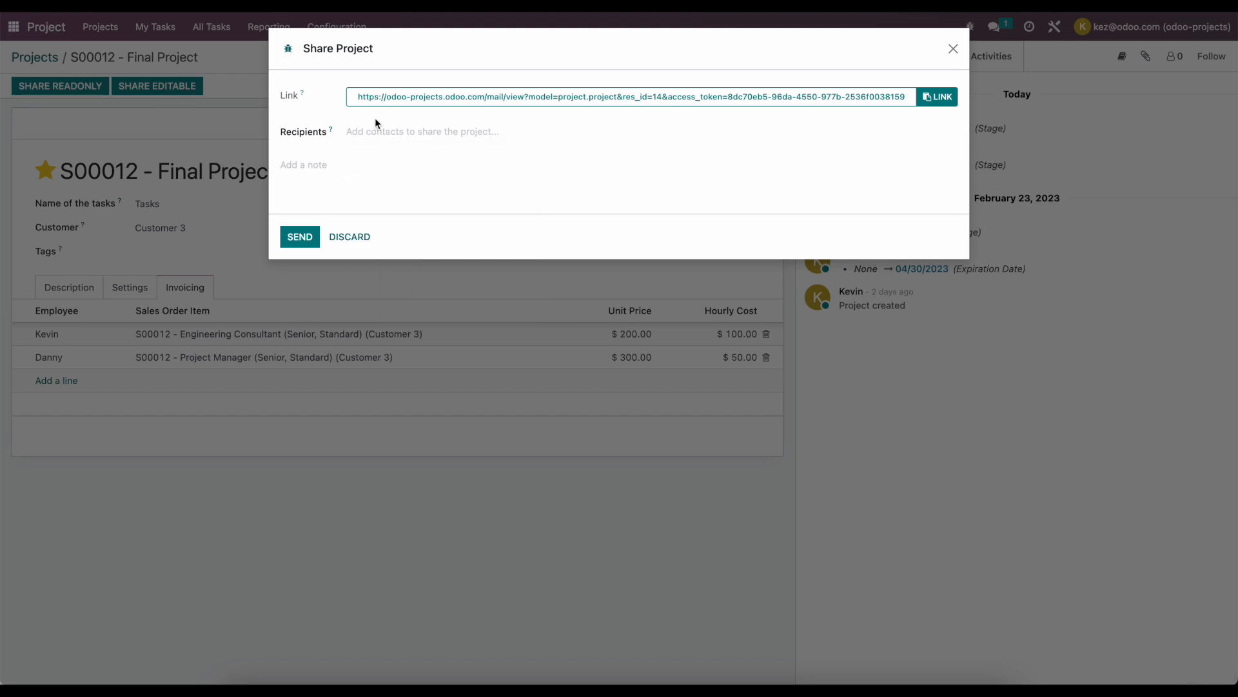
{"action": "left_click", "coordinate": [954, 98]}
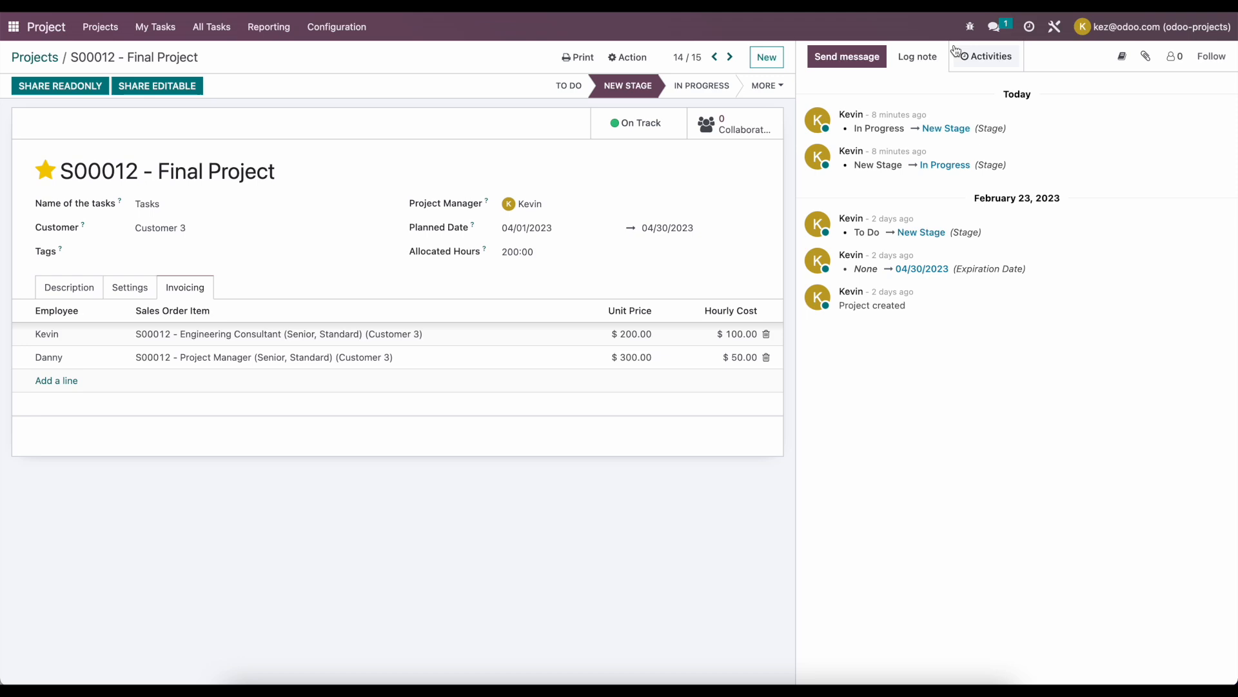
{"action": "left_click", "coordinate": [953, 48]}
- Open the copied share link, including its access token, in a new incognito browser window
{"action": "left_click", "coordinate": [1157, 4]}
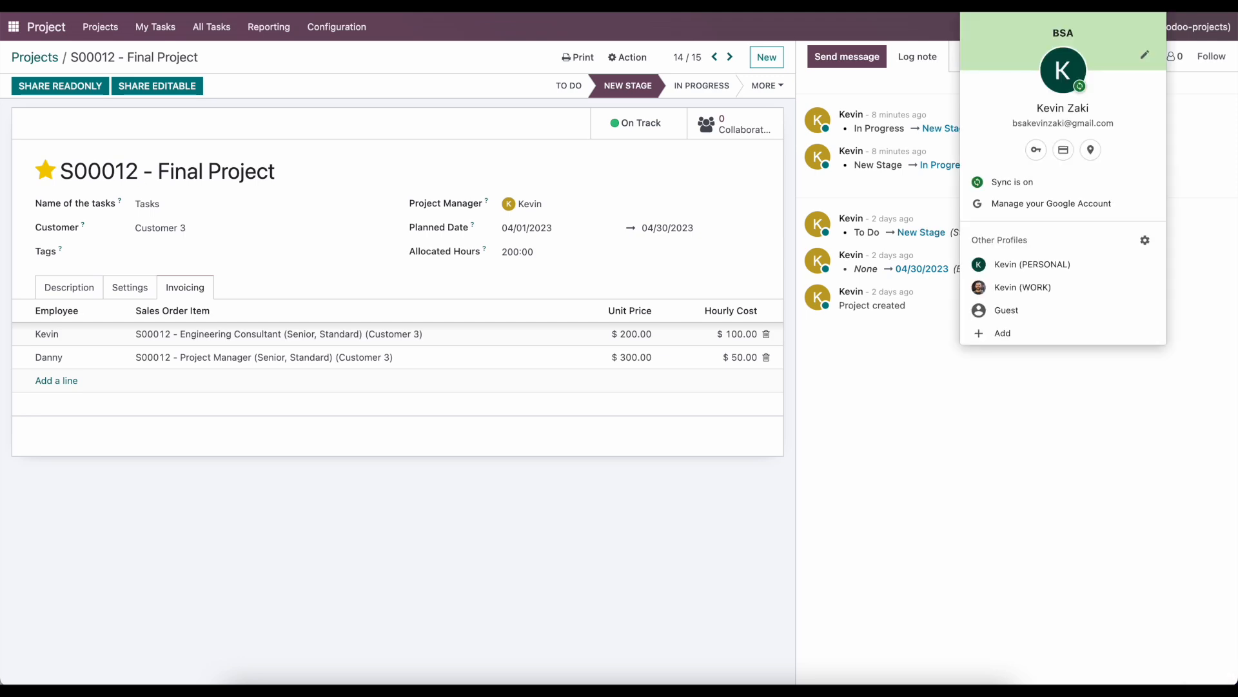
{"action": "left_click", "coordinate": [1207, 3]}
{"action": "left_click", "coordinate": [1097, 94]}
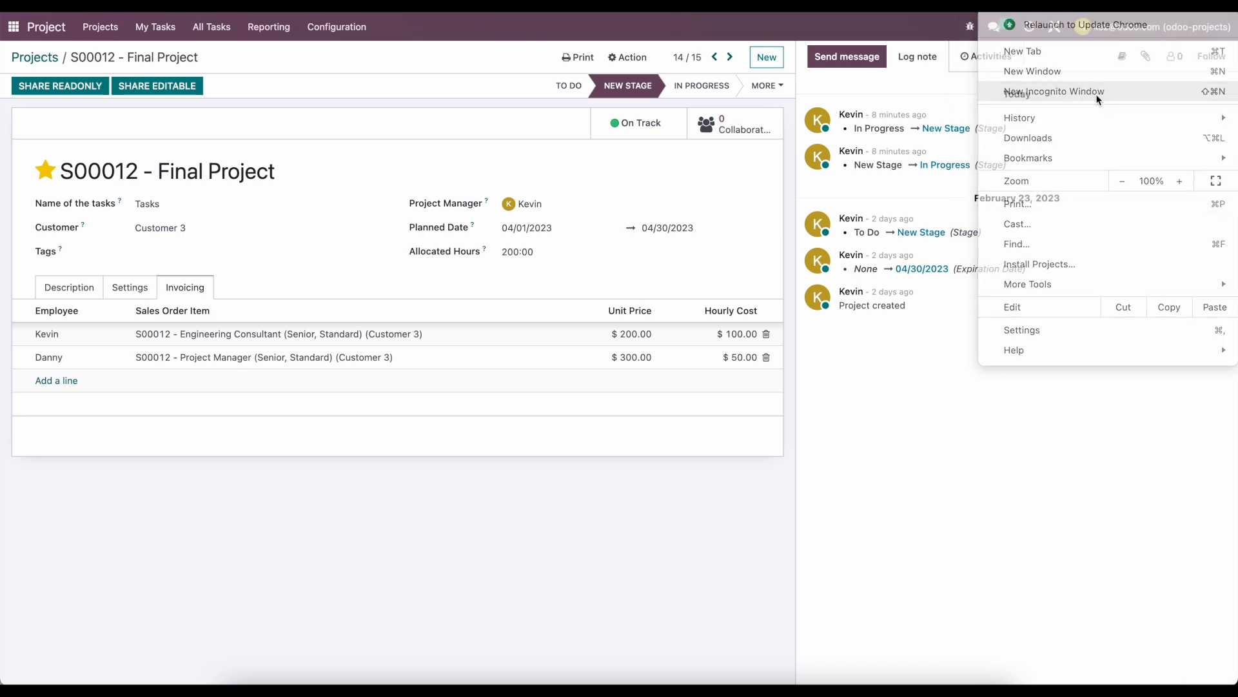
{"action": "key", "text": "ctrl+v"}
{"action": "key", "text": "Return"}
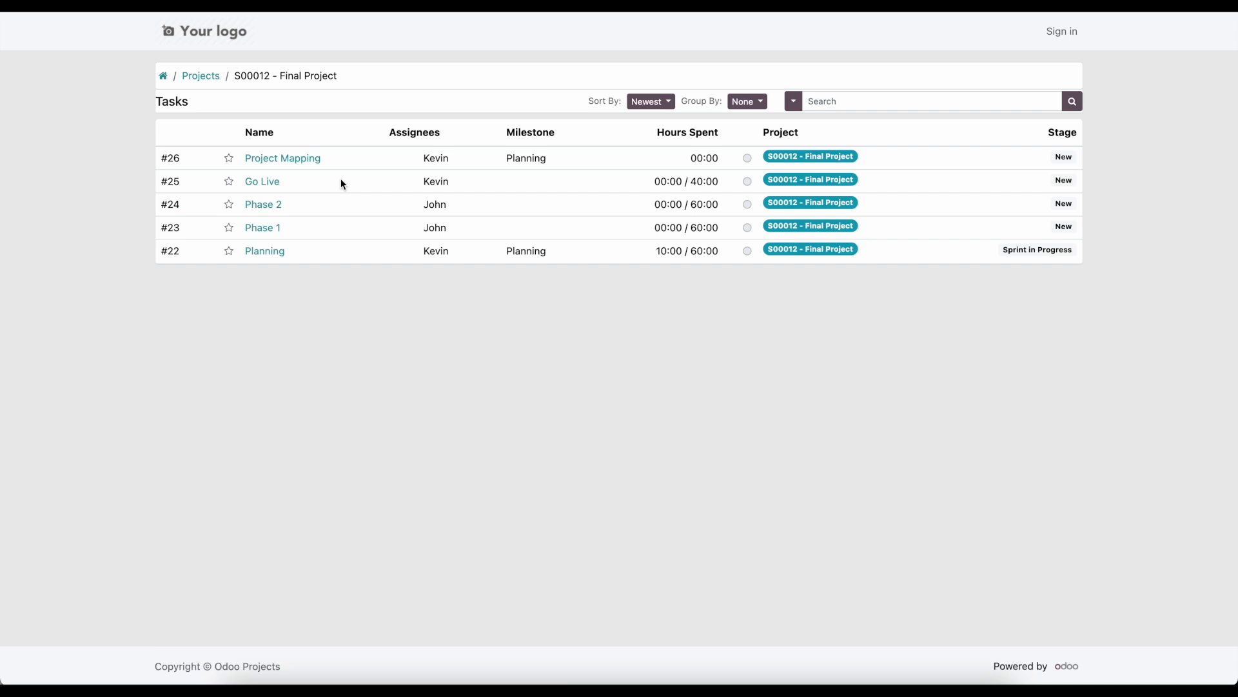
- Open the Planning task on the shared project page and examine its details, description and message section
{"action": "left_click_drag", "start_coordinate": [238, 75], "coordinate": [324, 78]}
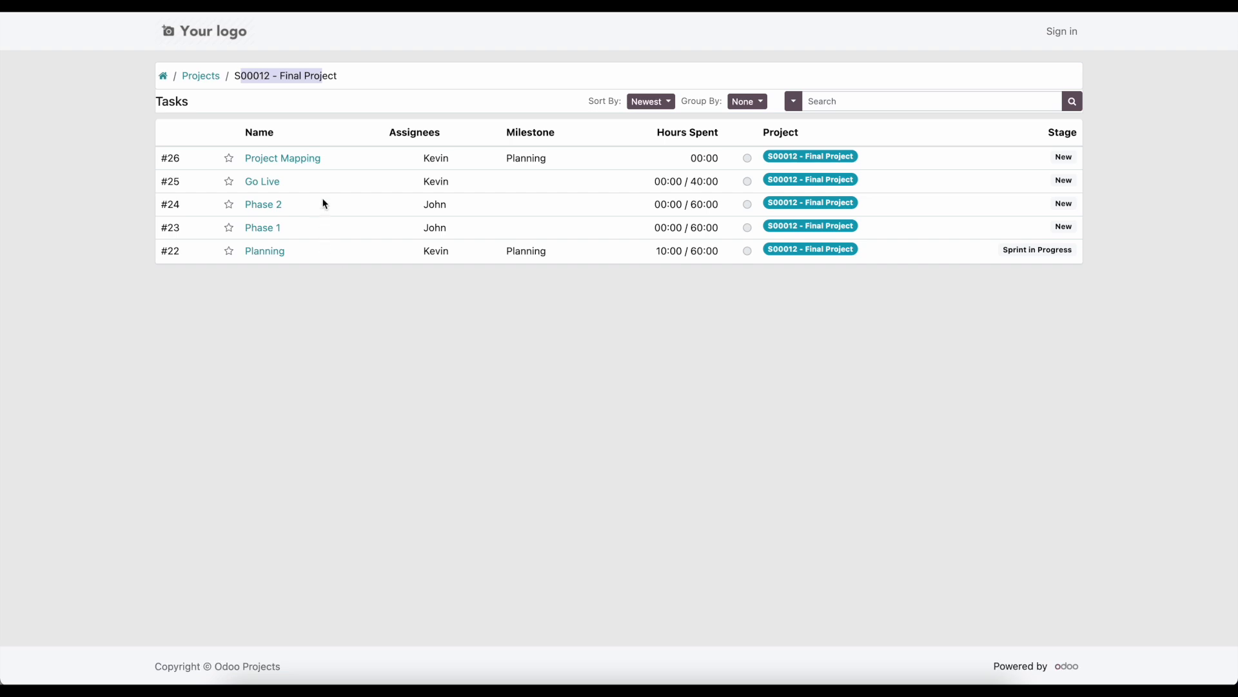
{"action": "left_click", "coordinate": [274, 252]}
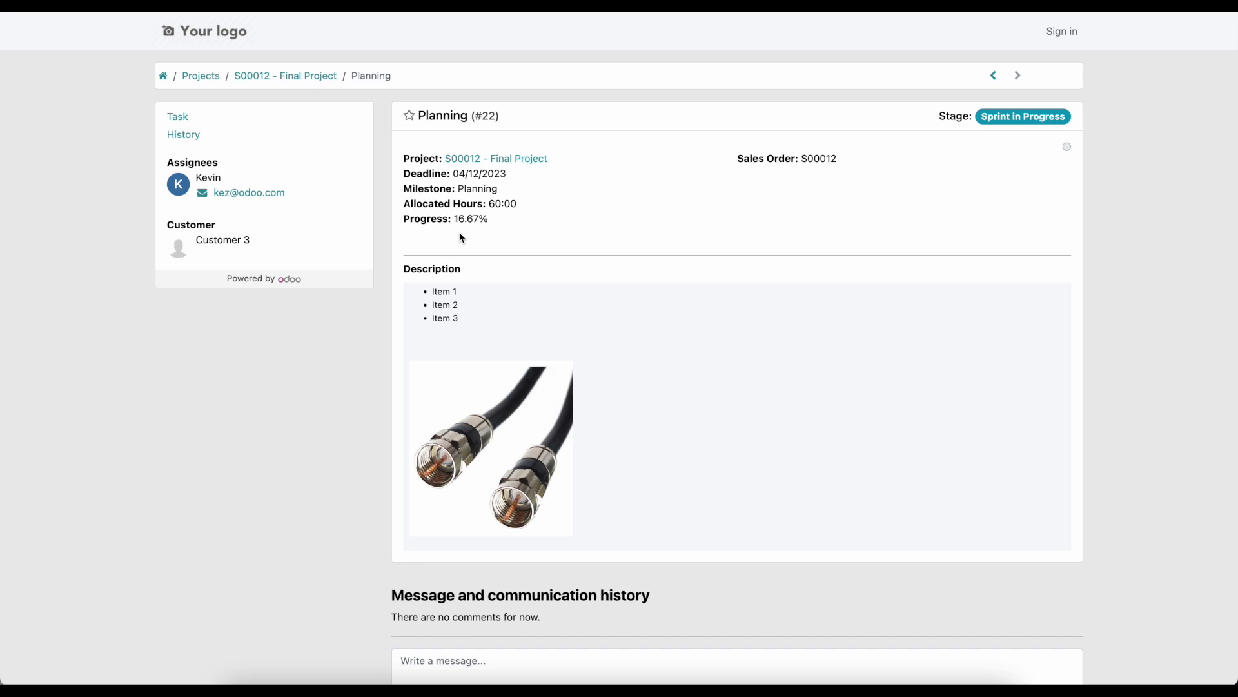
{"action": "scroll", "coordinate": [613, 387], "scroll_direction": "down", "scroll_amount": 2}
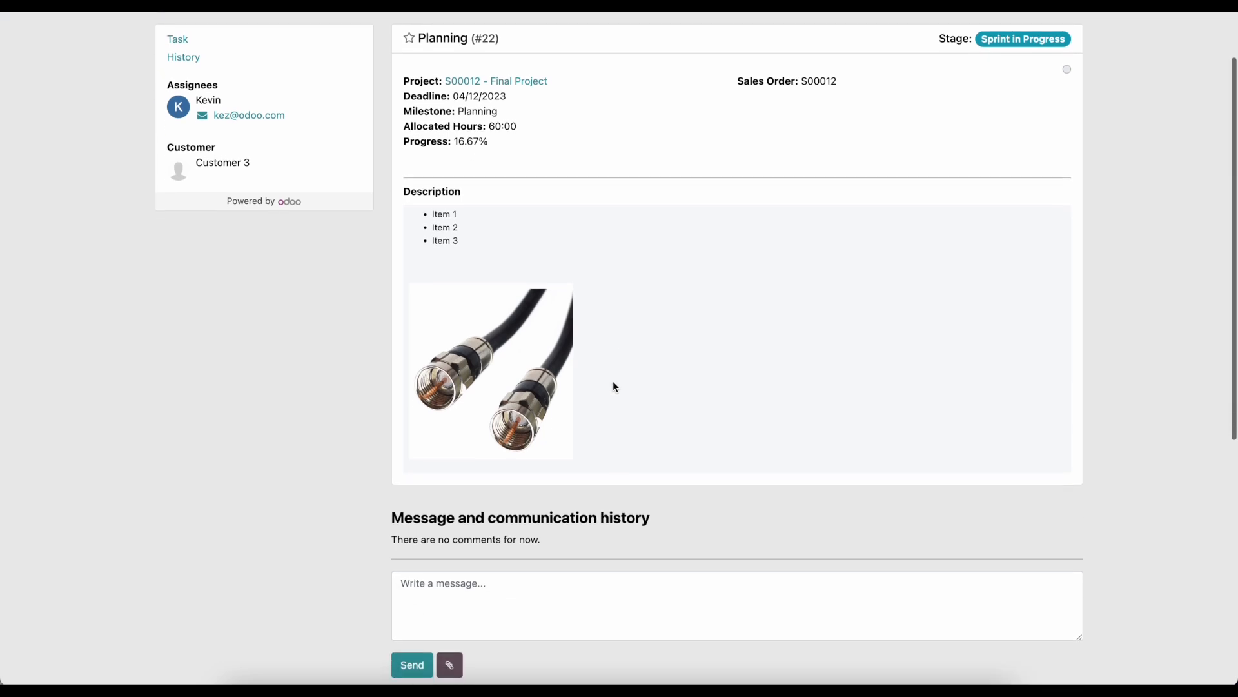
- Post the message "Test" on the shared Planning task page
{"action": "left_click", "coordinate": [552, 587]}
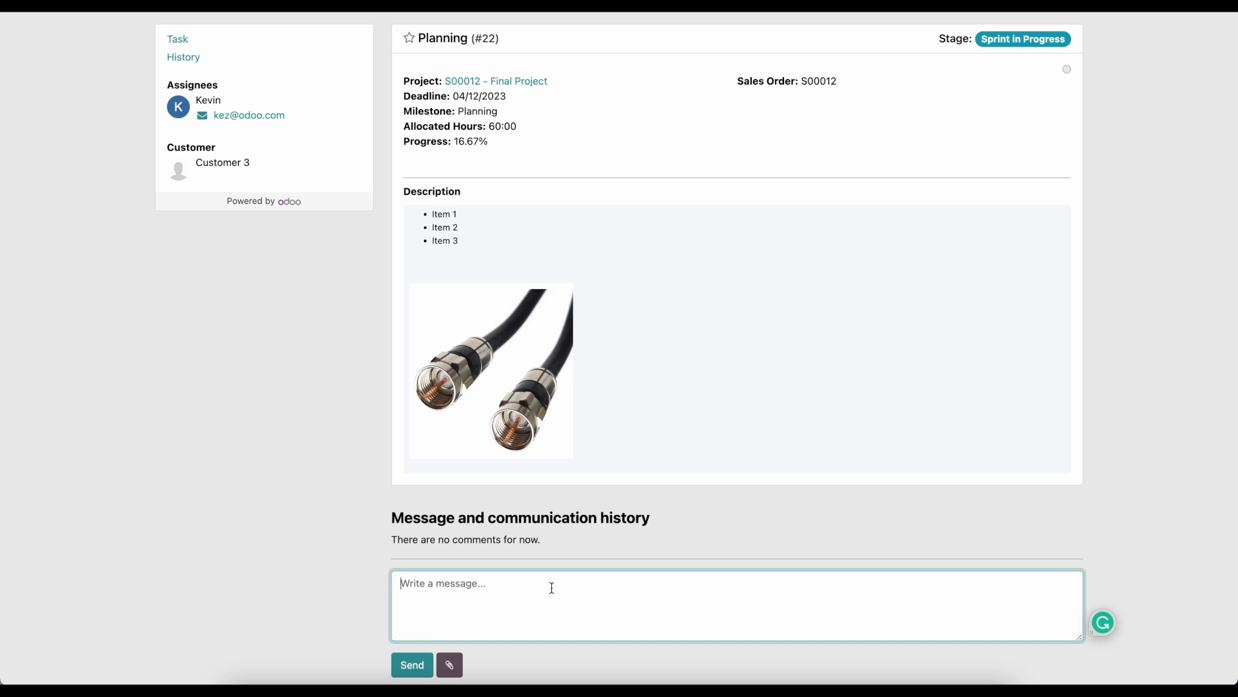
{"action": "type", "text": "Test"}
{"action": "left_click", "coordinate": [412, 665]}
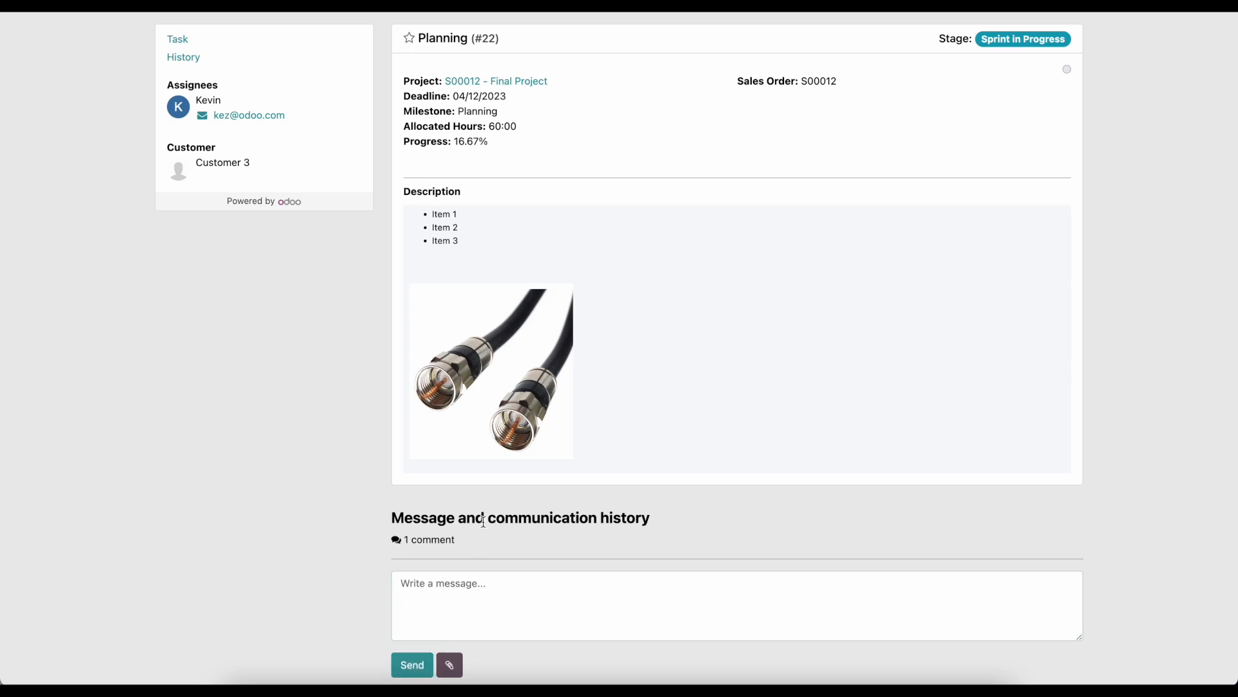
- Return to the internal Project app and open the Planning task of S00012 - Final Project to check the customer's message
{"action": "double_click", "coordinate": [439, 38]}
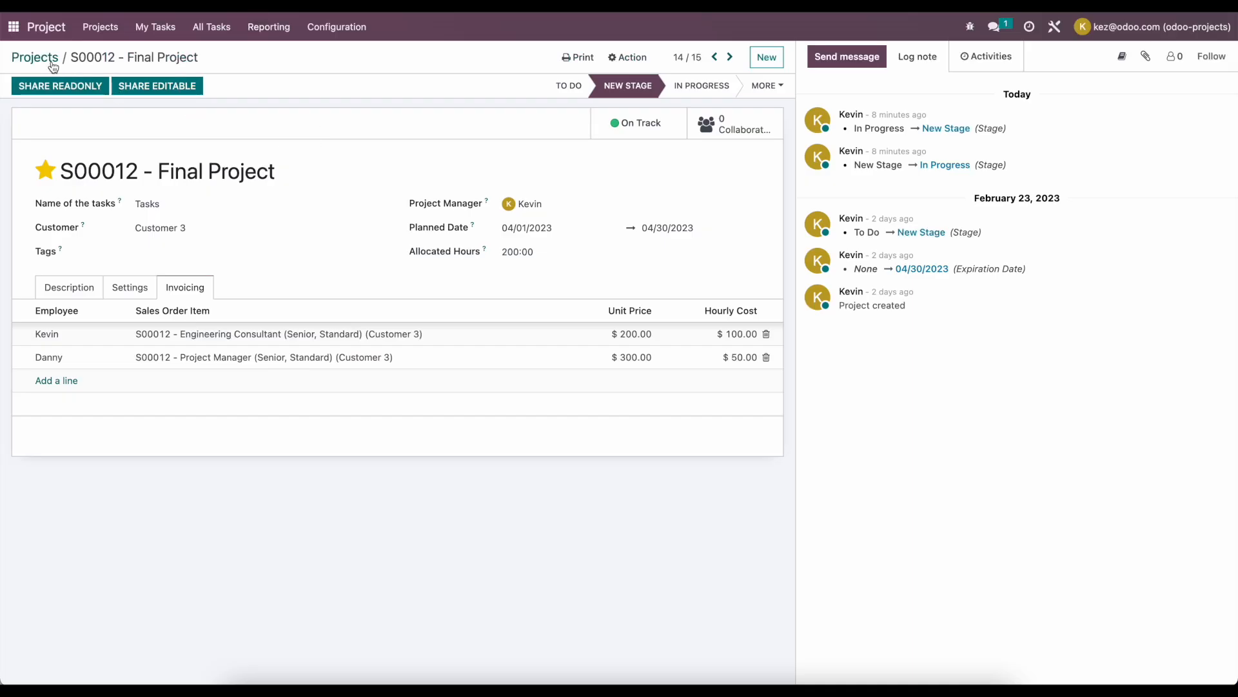
{"action": "left_click", "coordinate": [52, 59]}
{"action": "left_click", "coordinate": [394, 197]}
{"action": "left_click", "coordinate": [683, 192]}
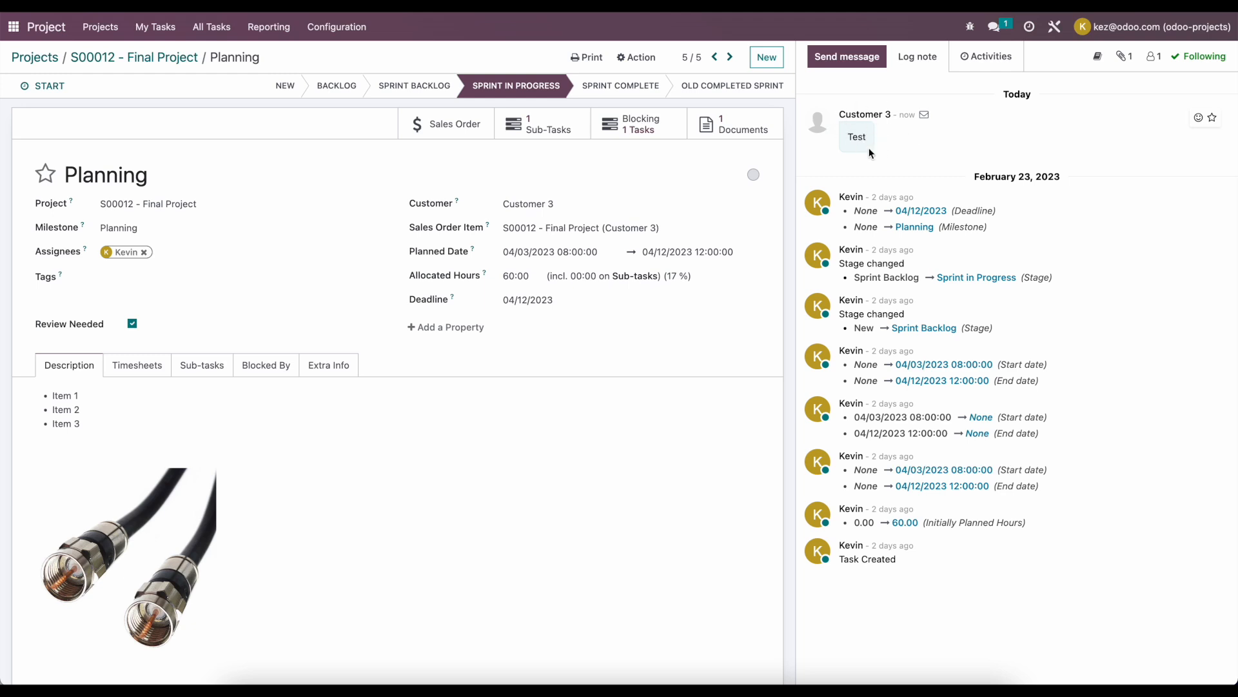
{"action": "double_click", "coordinate": [857, 137]}
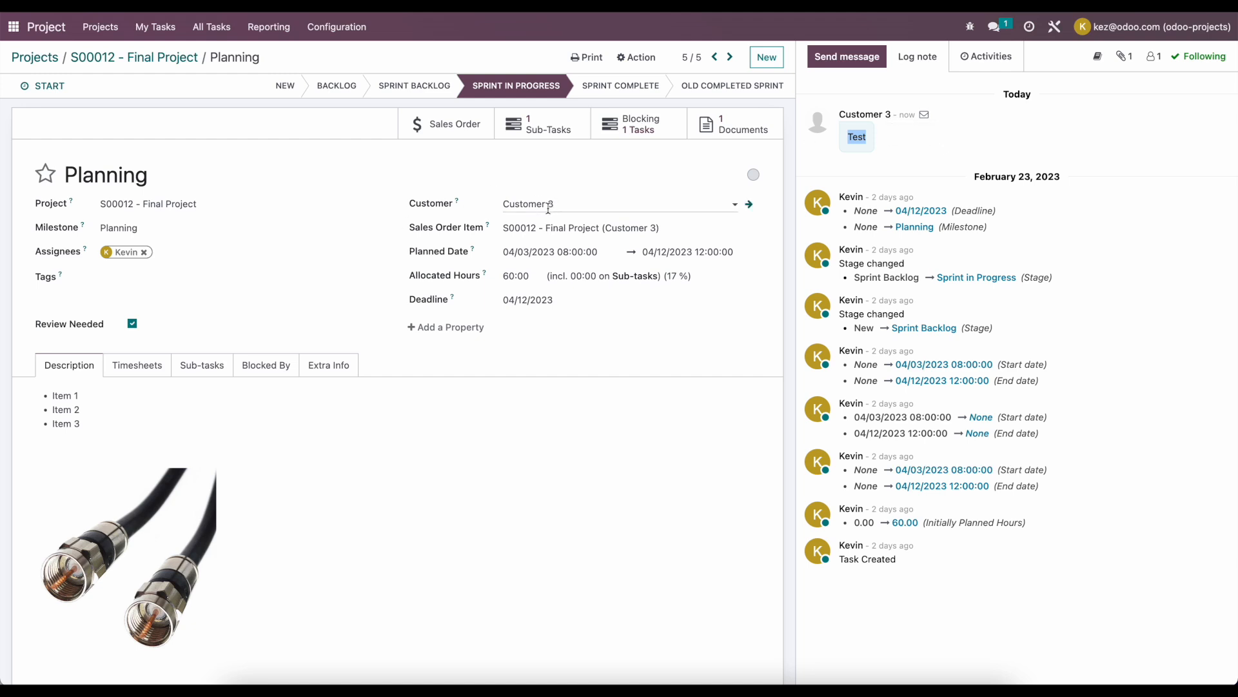
- Create a task titled "New Task" in the New stage of S00012 - Final Project
{"action": "left_click", "coordinate": [155, 59]}
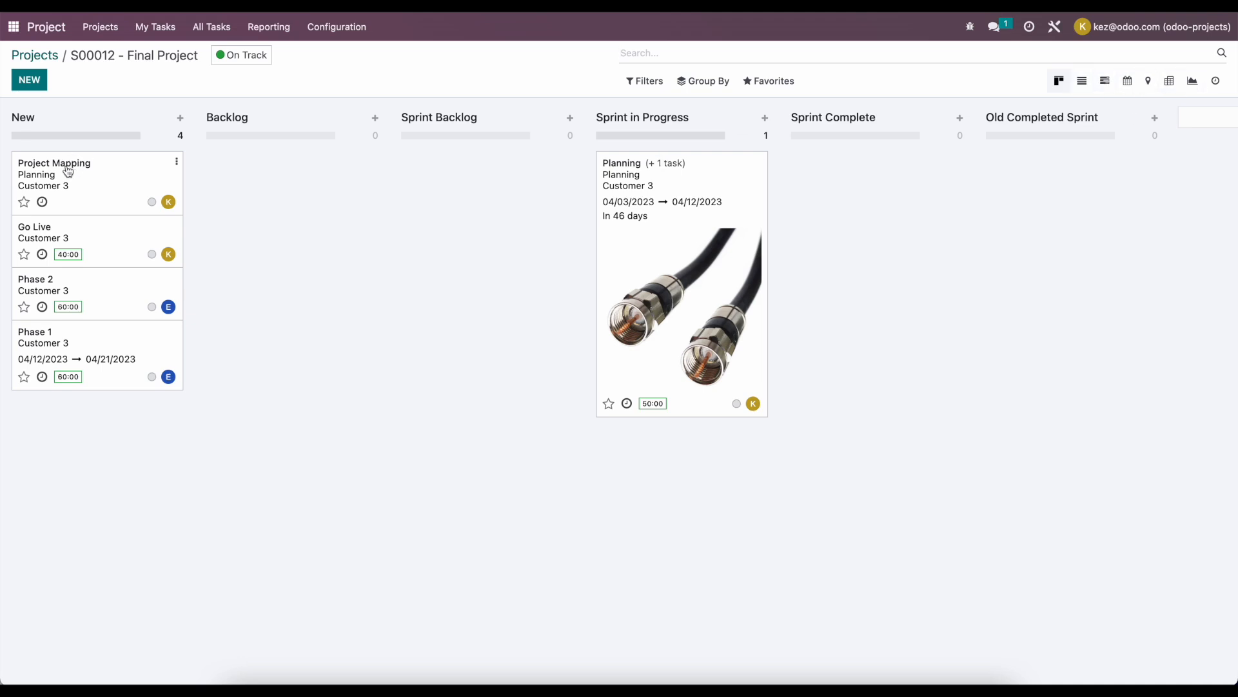
{"action": "left_click", "coordinate": [30, 84]}
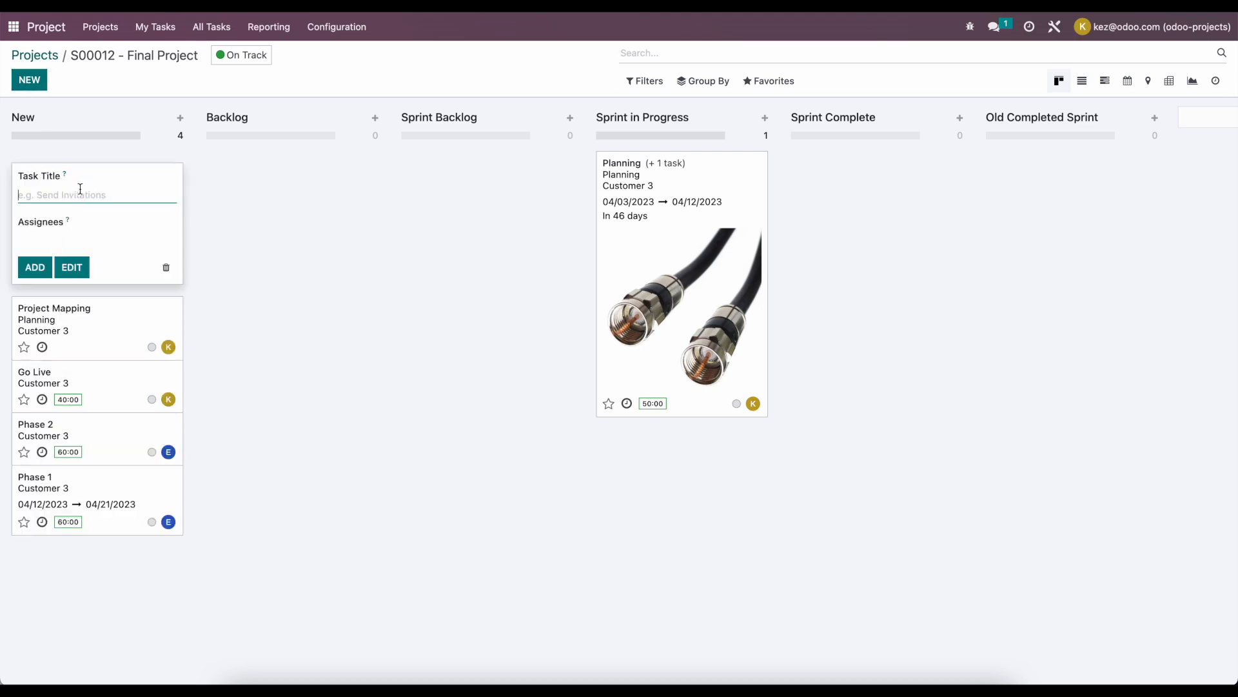
{"action": "type", "text": "New Task"}
{"action": "left_click", "coordinate": [35, 267]}
{"action": "left_click", "coordinate": [376, 286]}
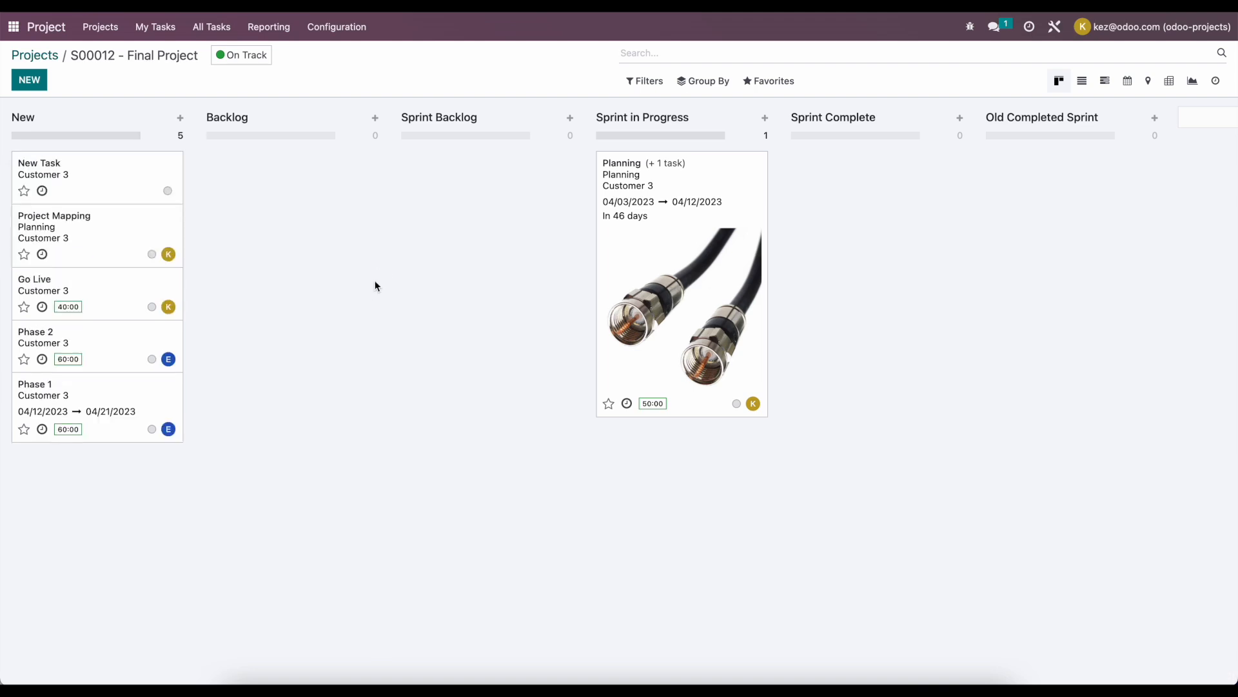
- Open New Task and view its available milestones without choosing one
{"action": "left_click", "coordinate": [121, 188]}
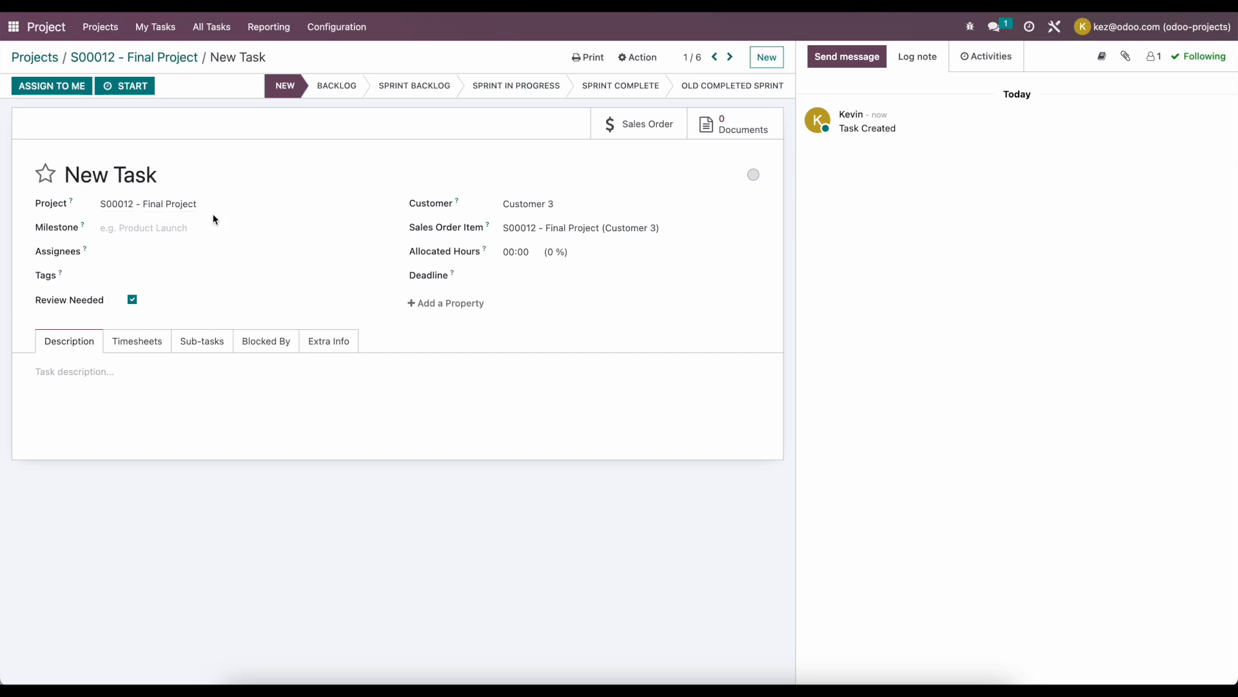
{"action": "left_click", "coordinate": [116, 227]}
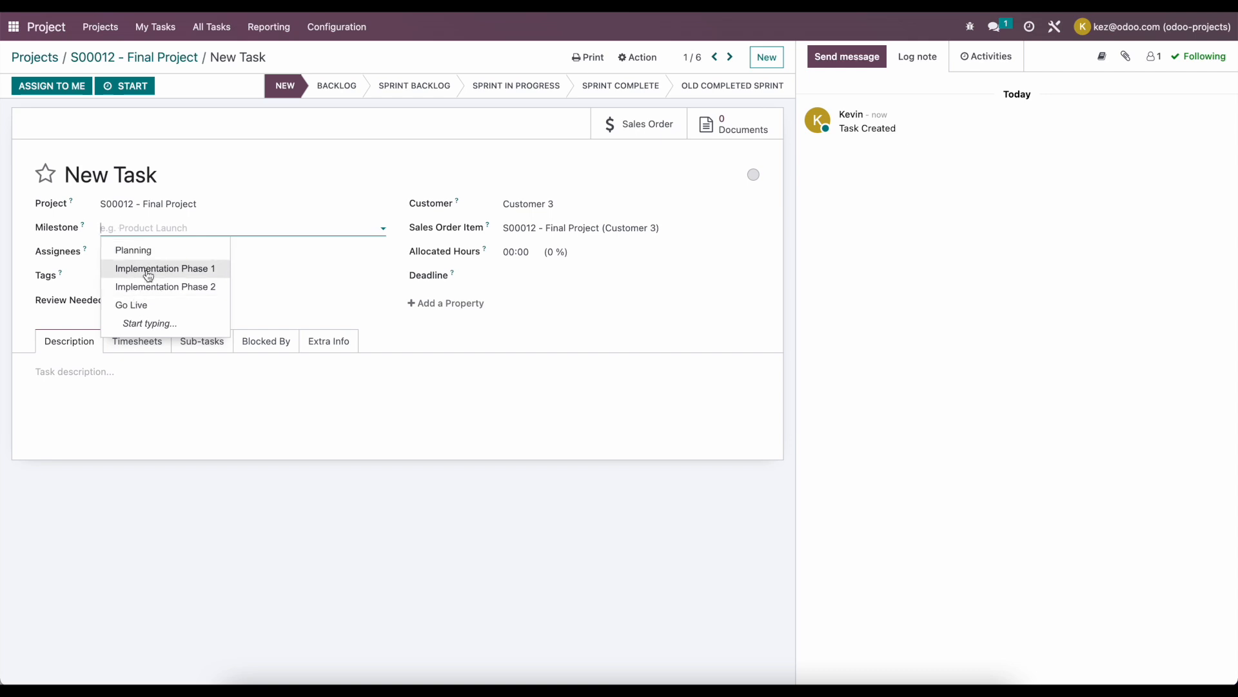
{"action": "left_click", "coordinate": [213, 164]}
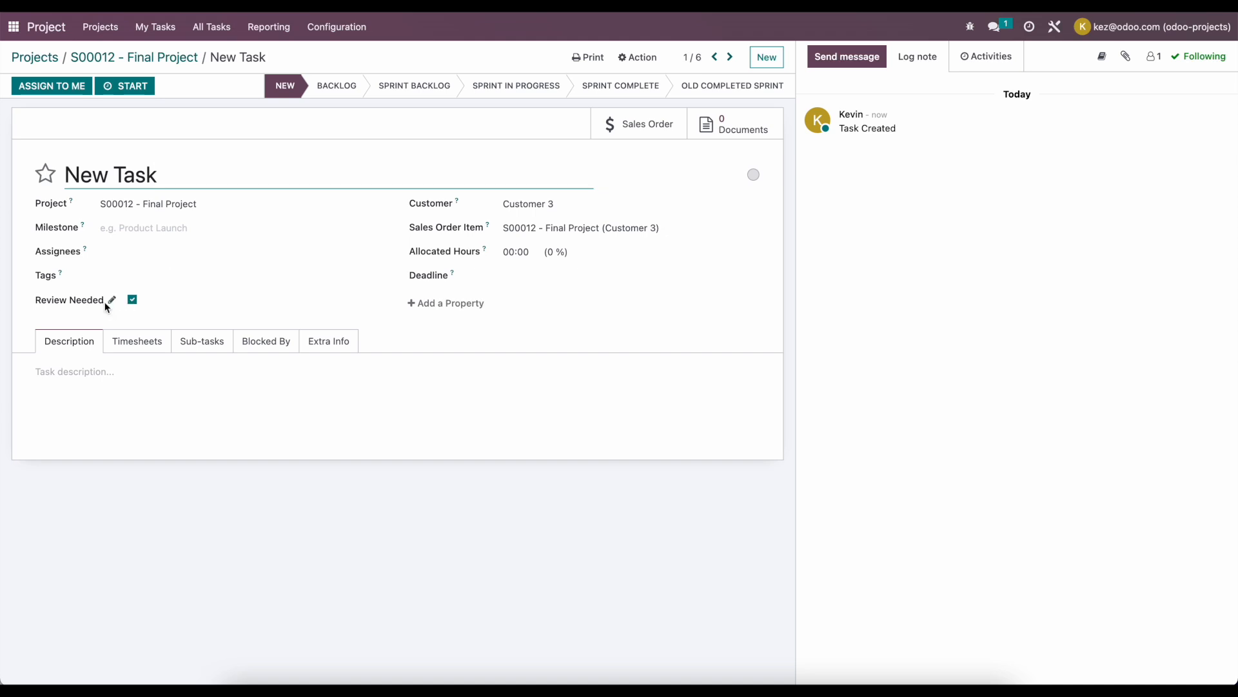
- Add two custom properties to New Task with their default names and no values
{"action": "left_click", "coordinate": [448, 310]}
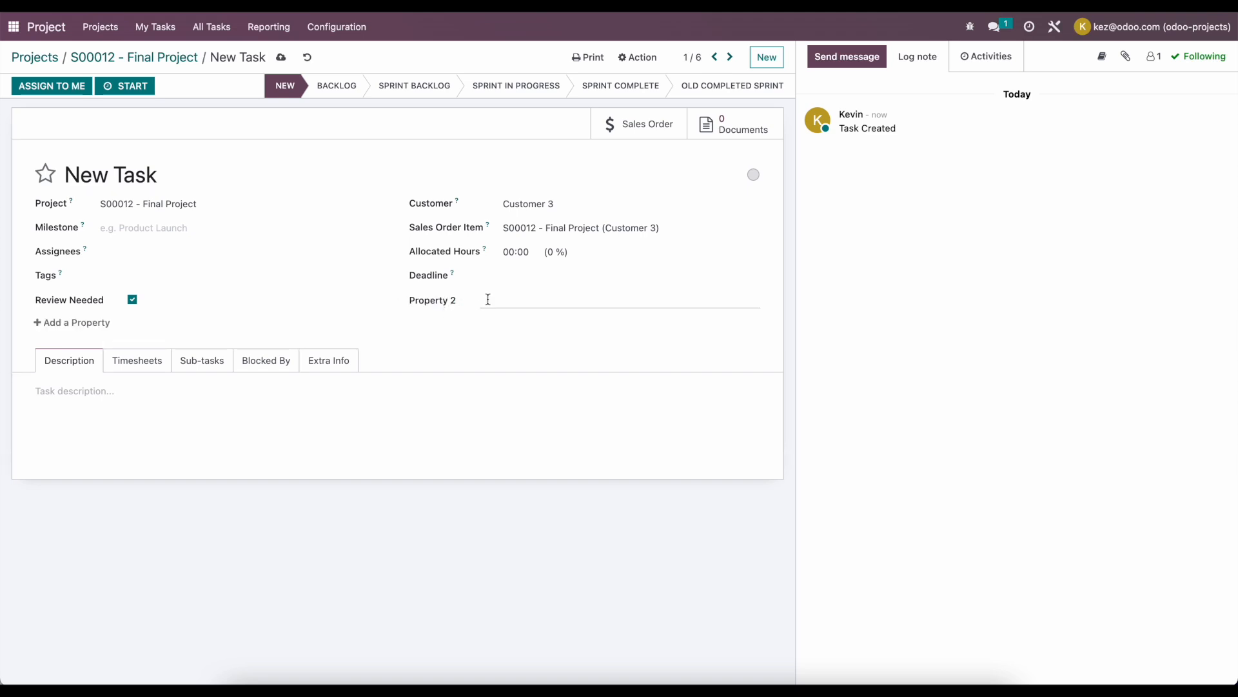
{"action": "left_click", "coordinate": [467, 309]}
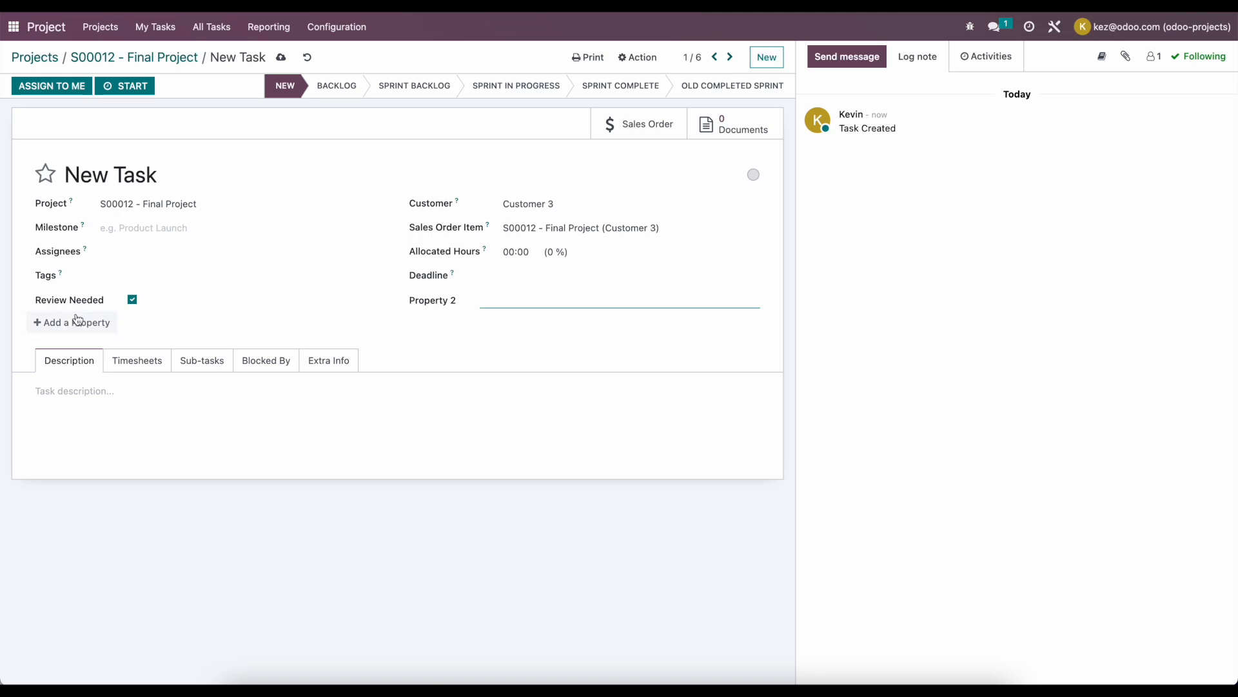
{"action": "left_click", "coordinate": [44, 322]}
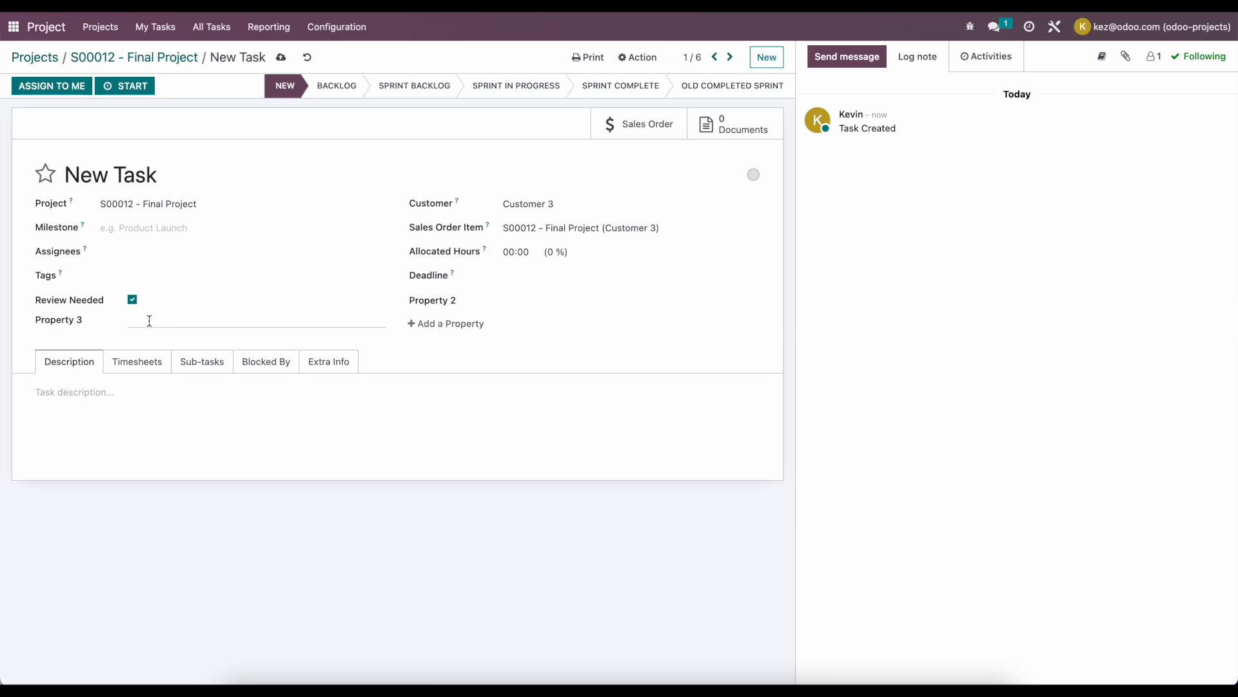
{"action": "left_click", "coordinate": [91, 321]}
{"action": "left_click", "coordinate": [435, 346]}
- Set New Task's allocated hours to 10
{"action": "left_click_drag", "start_coordinate": [529, 253], "coordinate": [498, 256]}
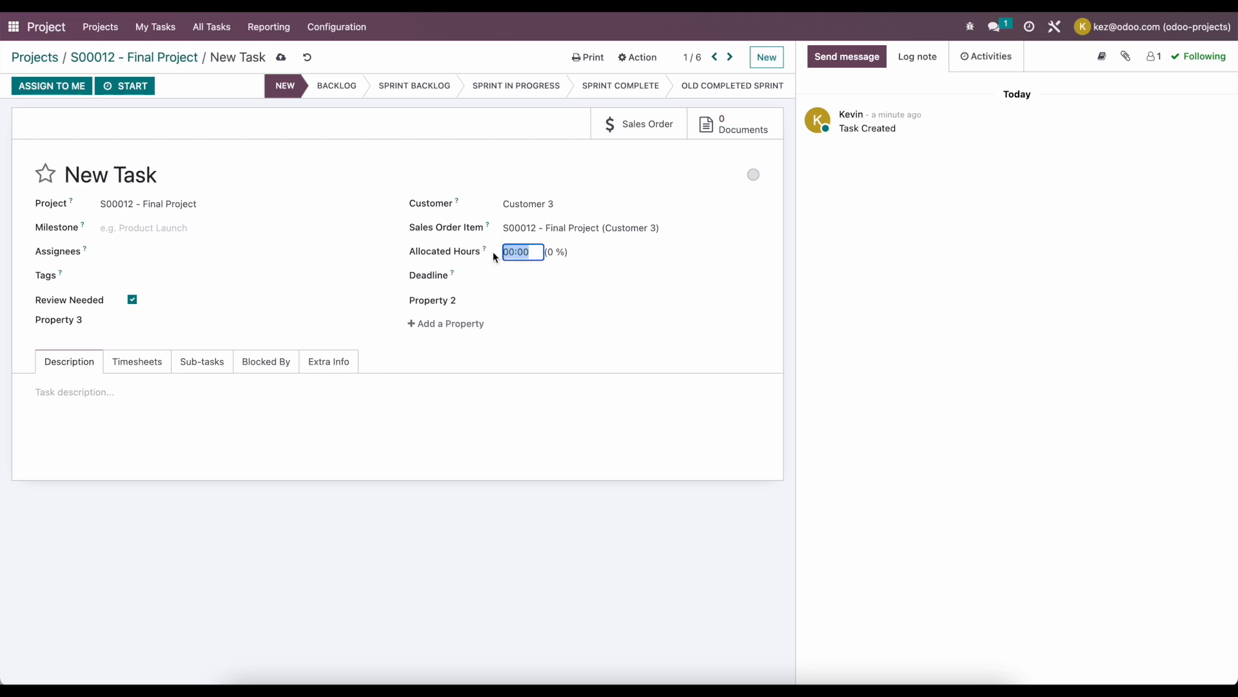
{"action": "type", "text": "10"}
{"action": "left_click", "coordinate": [633, 255]}
- Browse the slash commands in New Task's description and the attachment file chooser without inserting or attaching anything
{"action": "left_click", "coordinate": [95, 404]}
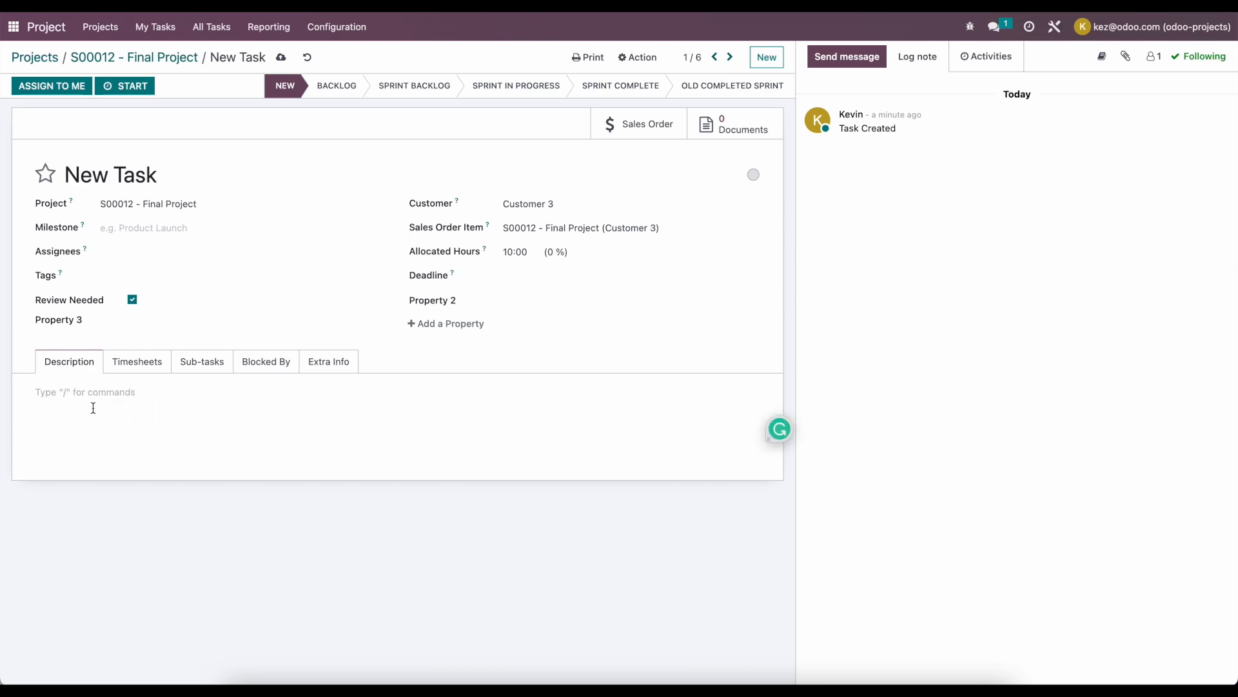
{"action": "type", "text": "/"}
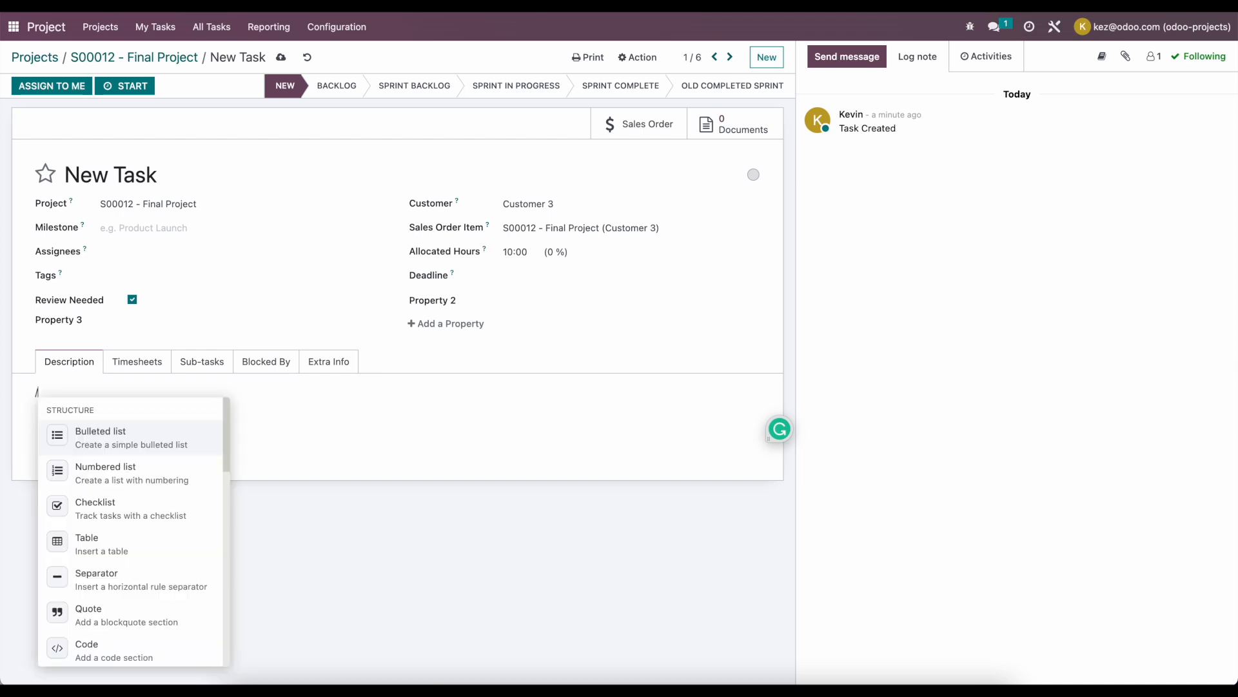
{"action": "scroll", "coordinate": [103, 496], "scroll_direction": "down", "scroll_amount": 5}
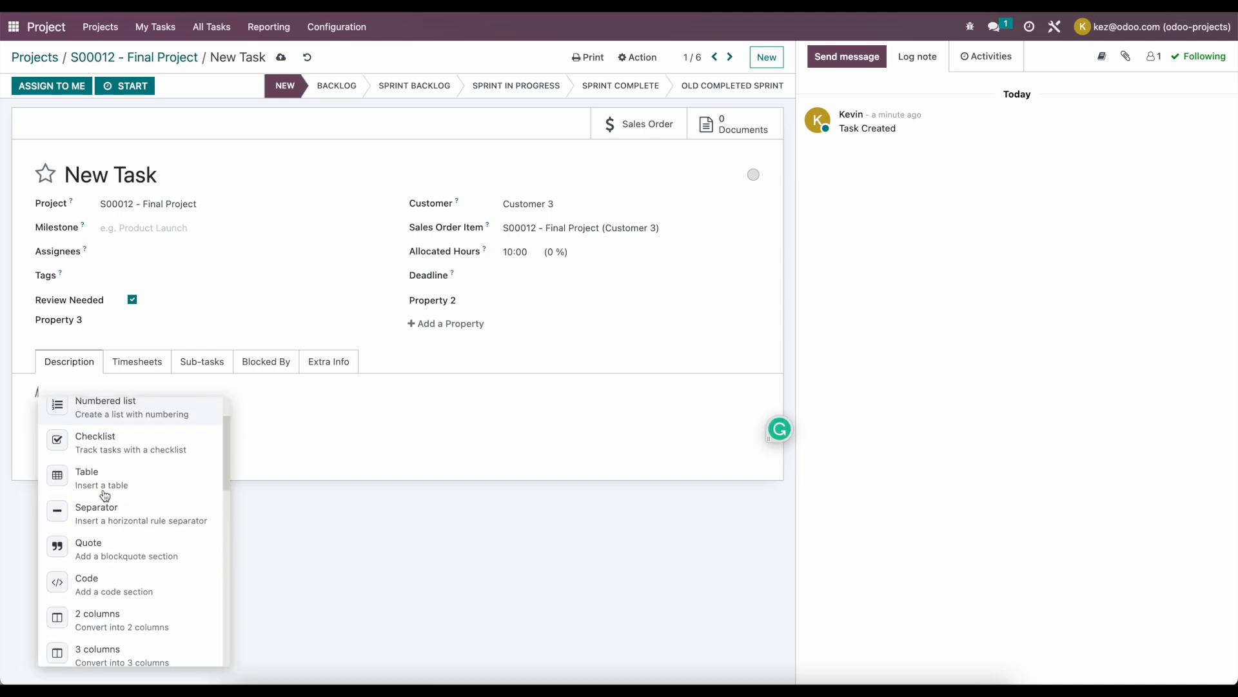
{"action": "scroll", "coordinate": [105, 495], "scroll_direction": "down", "scroll_amount": 10}
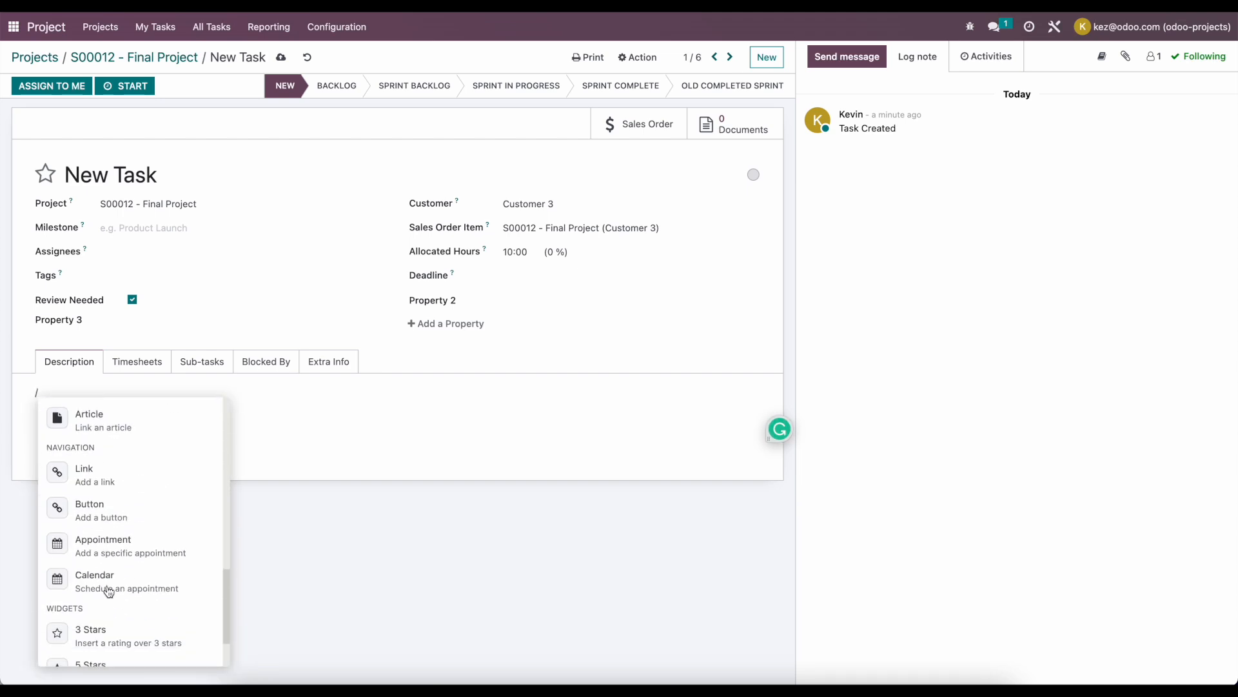
{"action": "left_click", "coordinate": [318, 519]}
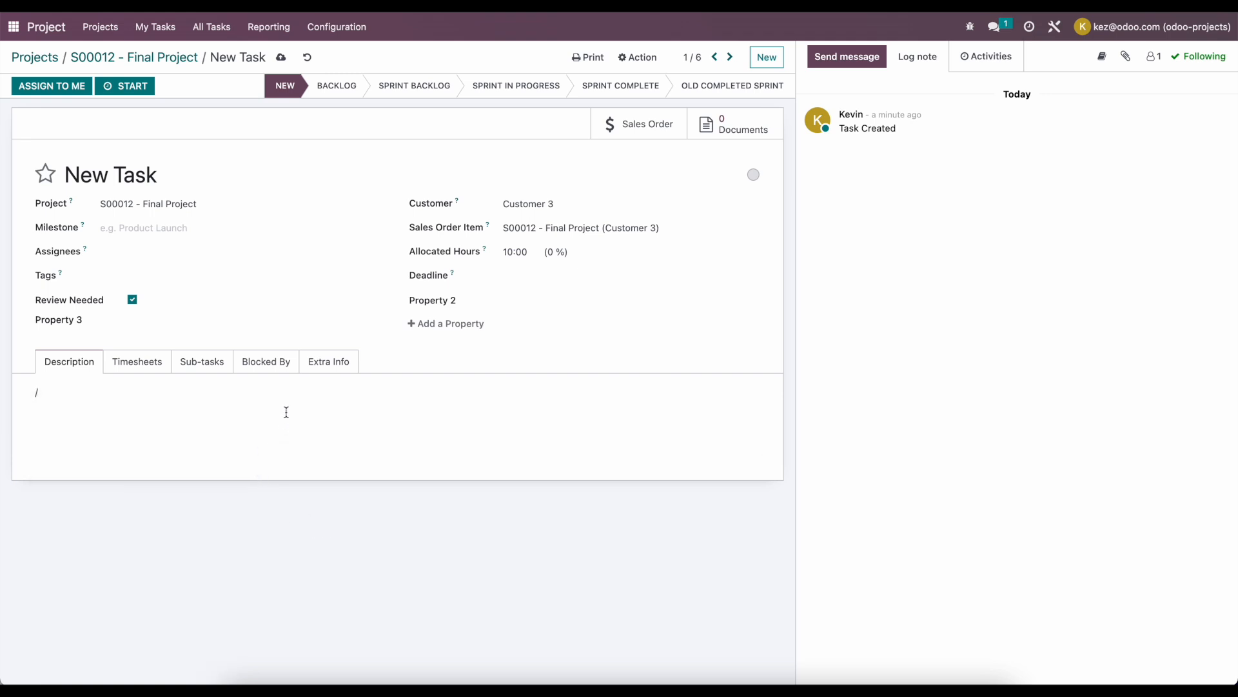
{"action": "left_click", "coordinate": [195, 406]}
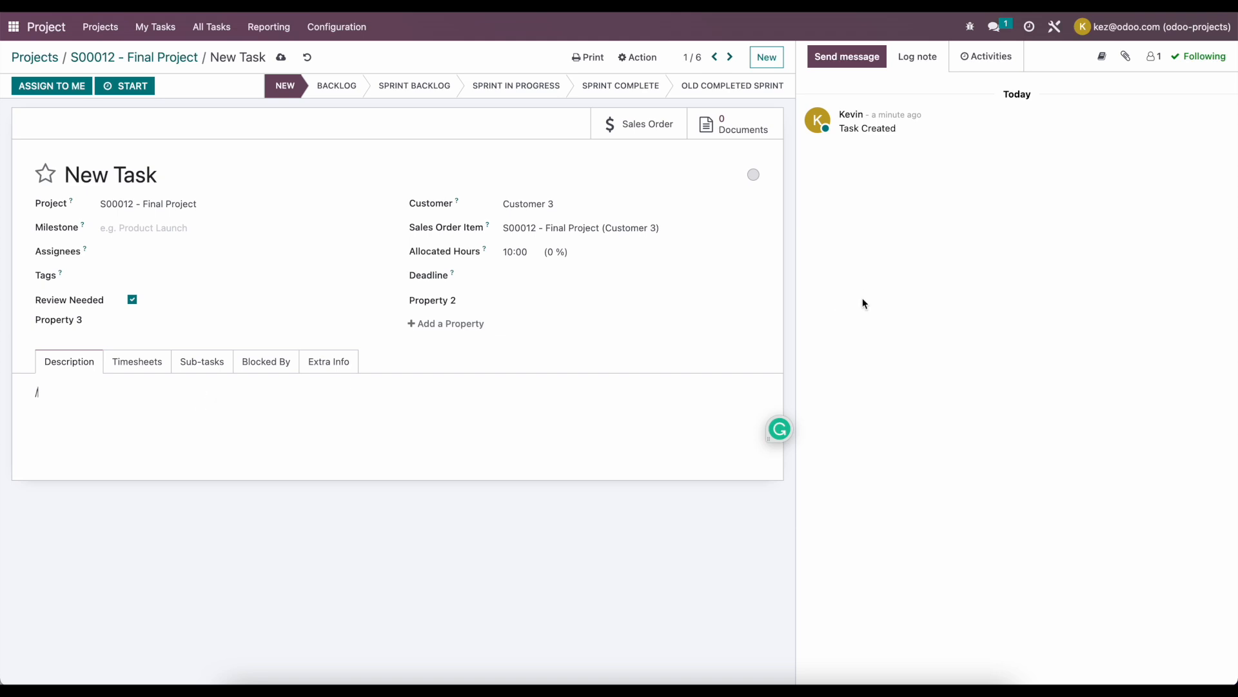
{"action": "left_click", "coordinate": [1133, 64]}
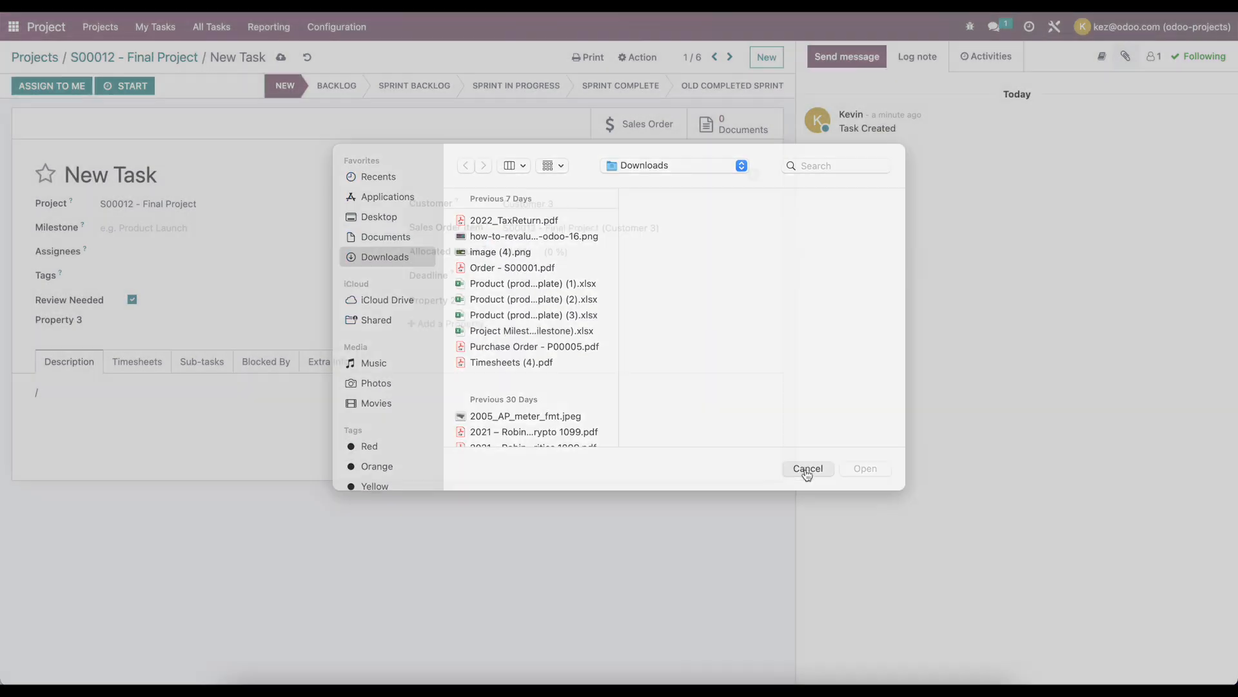
{"action": "left_click", "coordinate": [807, 469]}
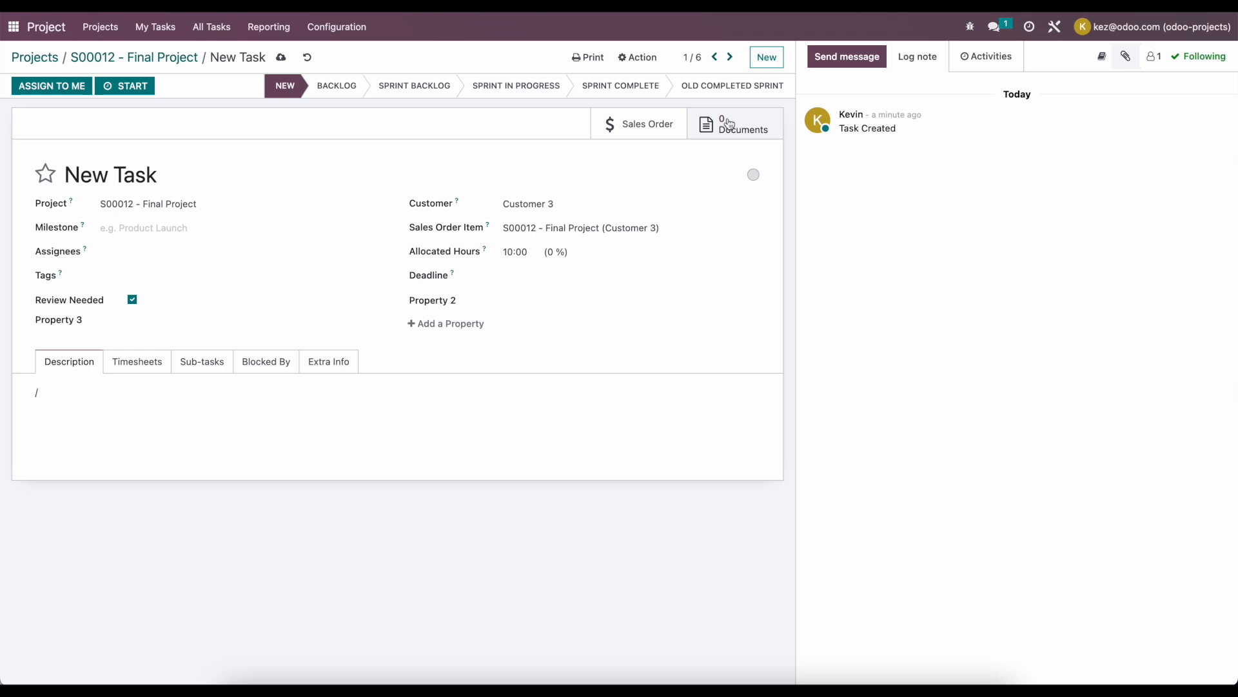
- Log a timesheet line on New Task with the description "Test" and 2 hours spent
{"action": "left_click", "coordinate": [144, 365]}
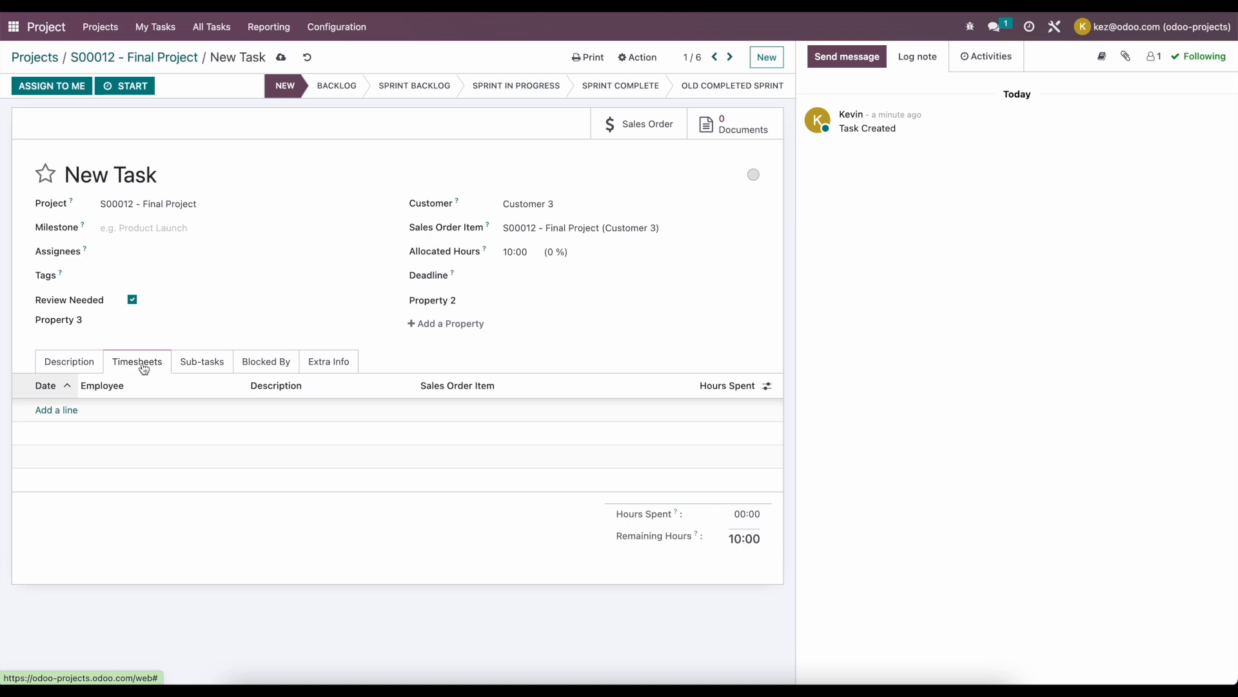
{"action": "left_click", "coordinate": [65, 412]}
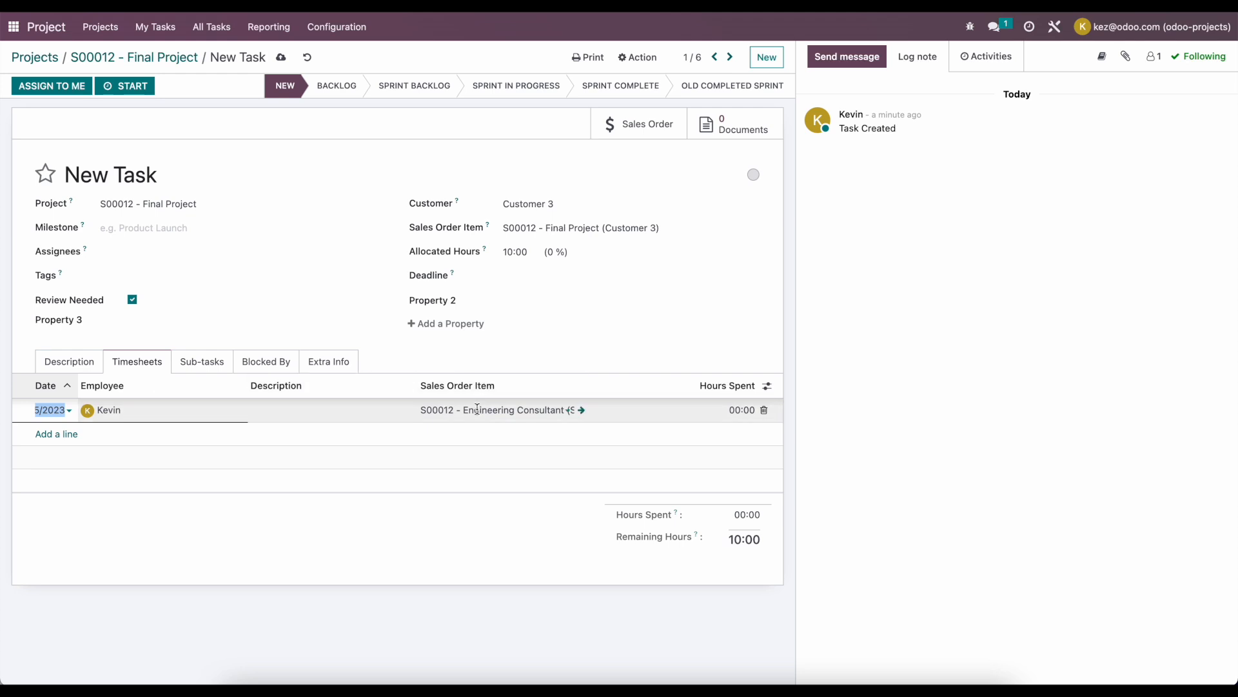
{"action": "left_click", "coordinate": [344, 407]}
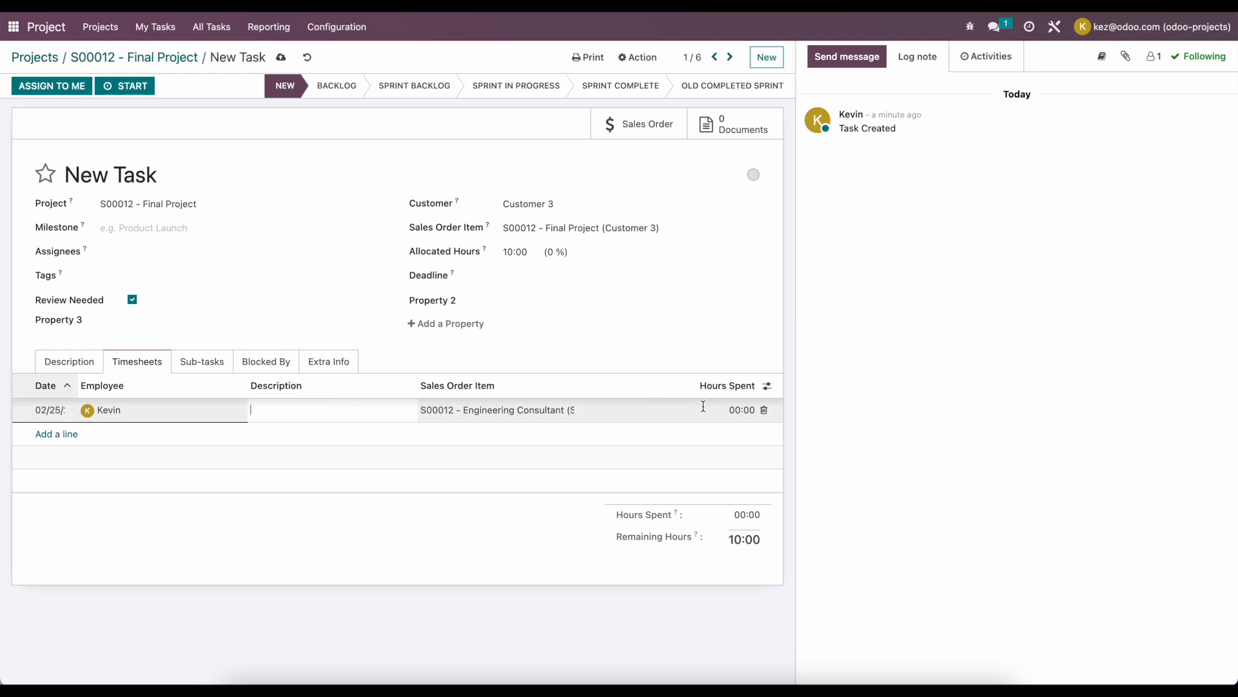
{"action": "type", "text": "Test"}
{"action": "left_click", "coordinate": [723, 410]}
{"action": "type", "text": "2"}
{"action": "left_click", "coordinate": [697, 496]}
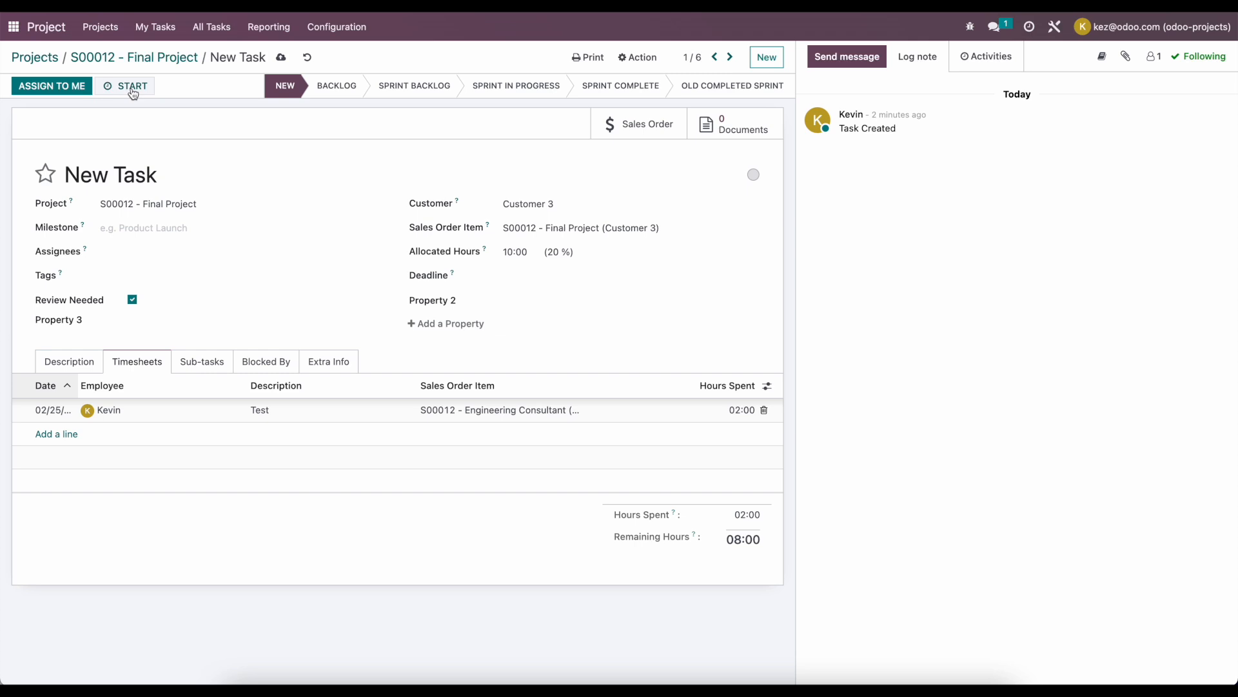
- View New Task's sub-task selection and the blank sub-task creation form, and discard the form
{"action": "left_click", "coordinate": [220, 368]}
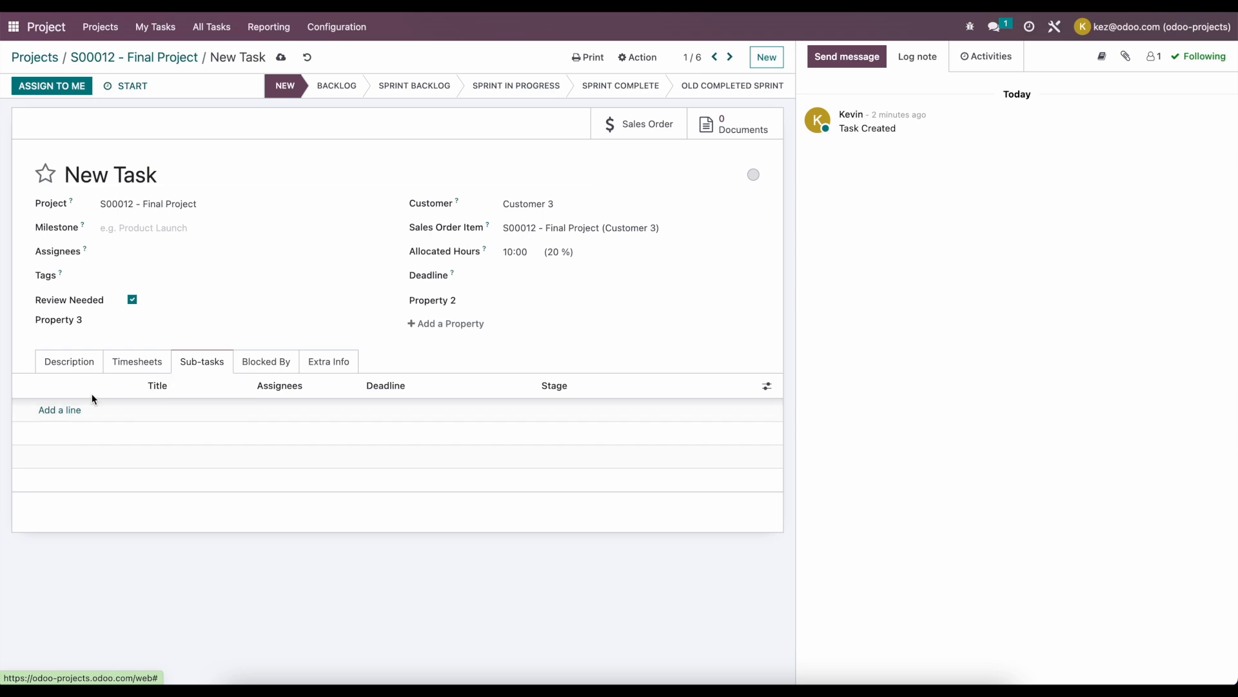
{"action": "left_click", "coordinate": [65, 410]}
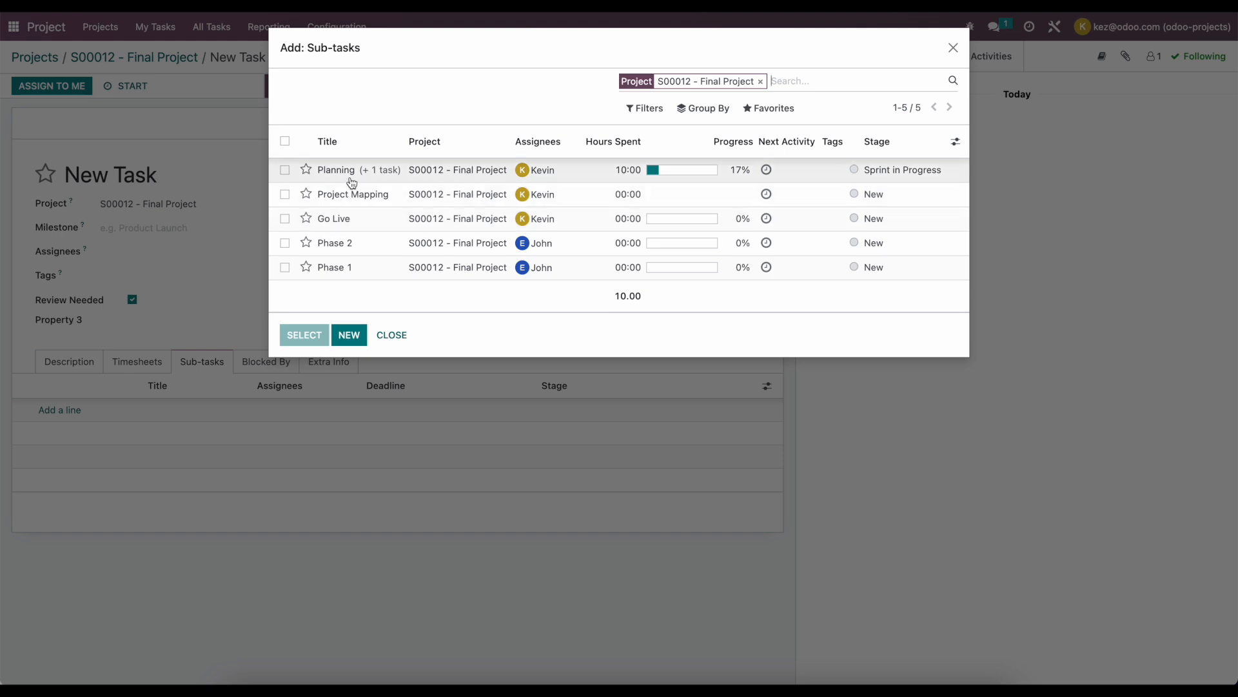
{"action": "left_click", "coordinate": [349, 334]}
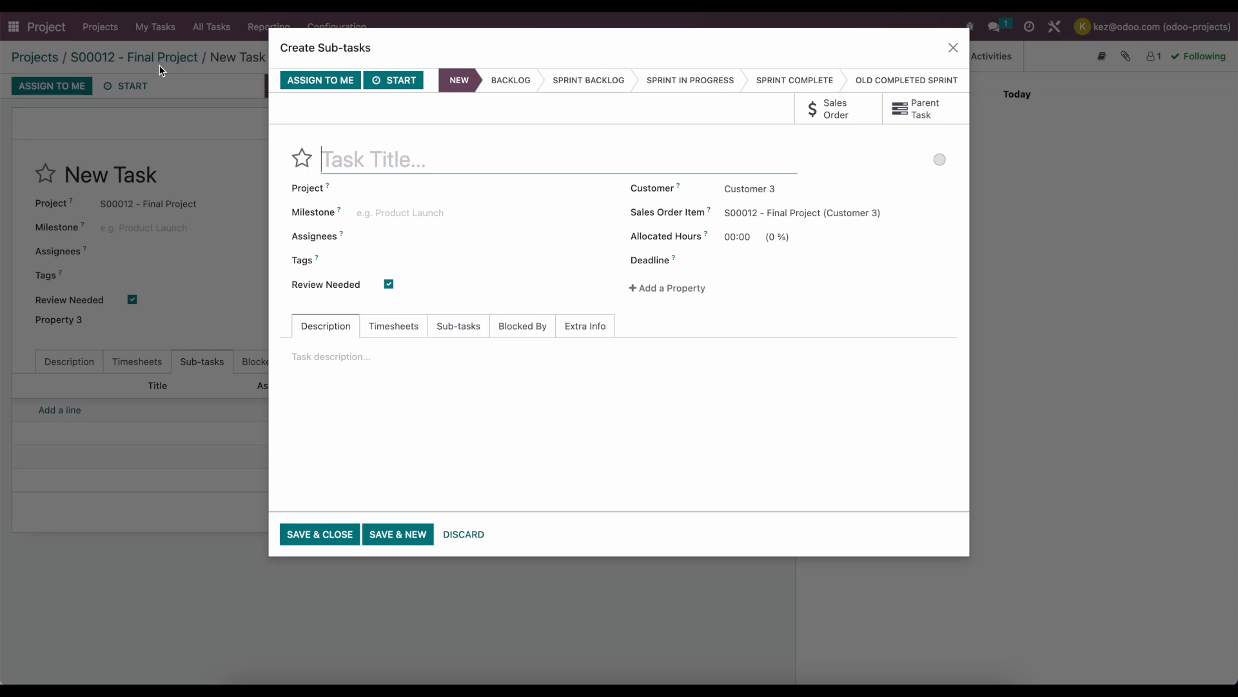
{"action": "left_click", "coordinate": [479, 534]}
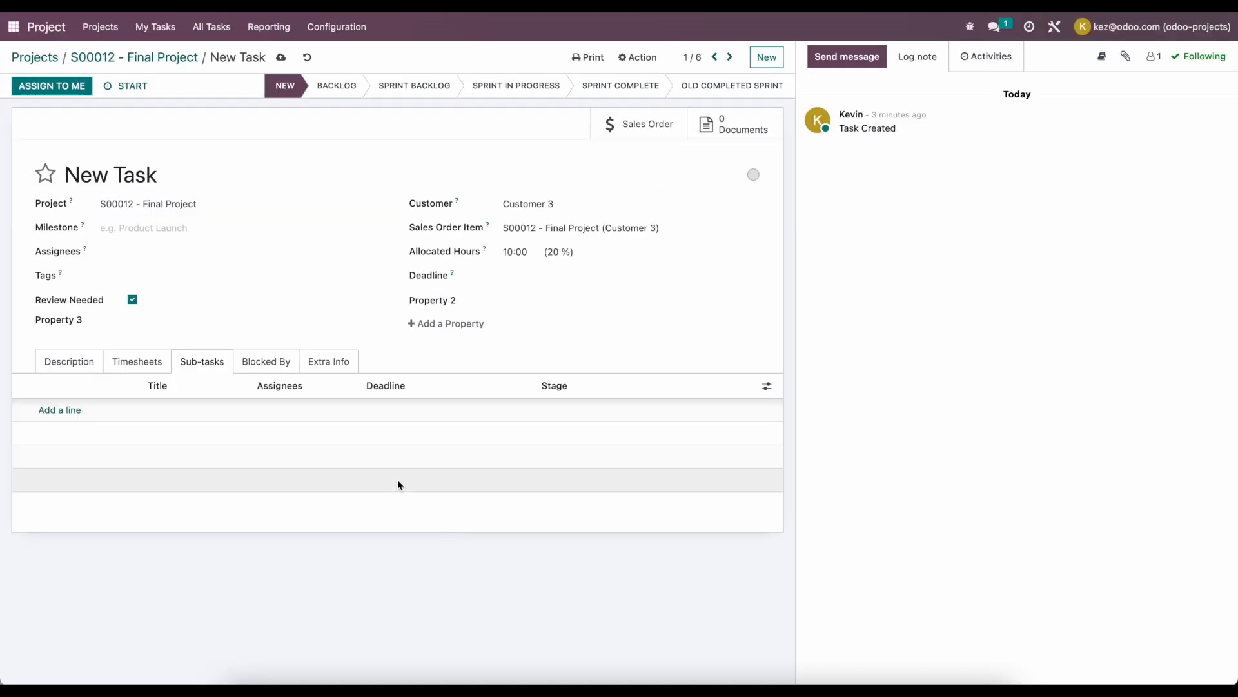
- Examine New Task's blocking tasks and extra information, including the cover image choices, and return to the project's task board
{"action": "left_click", "coordinate": [281, 369]}
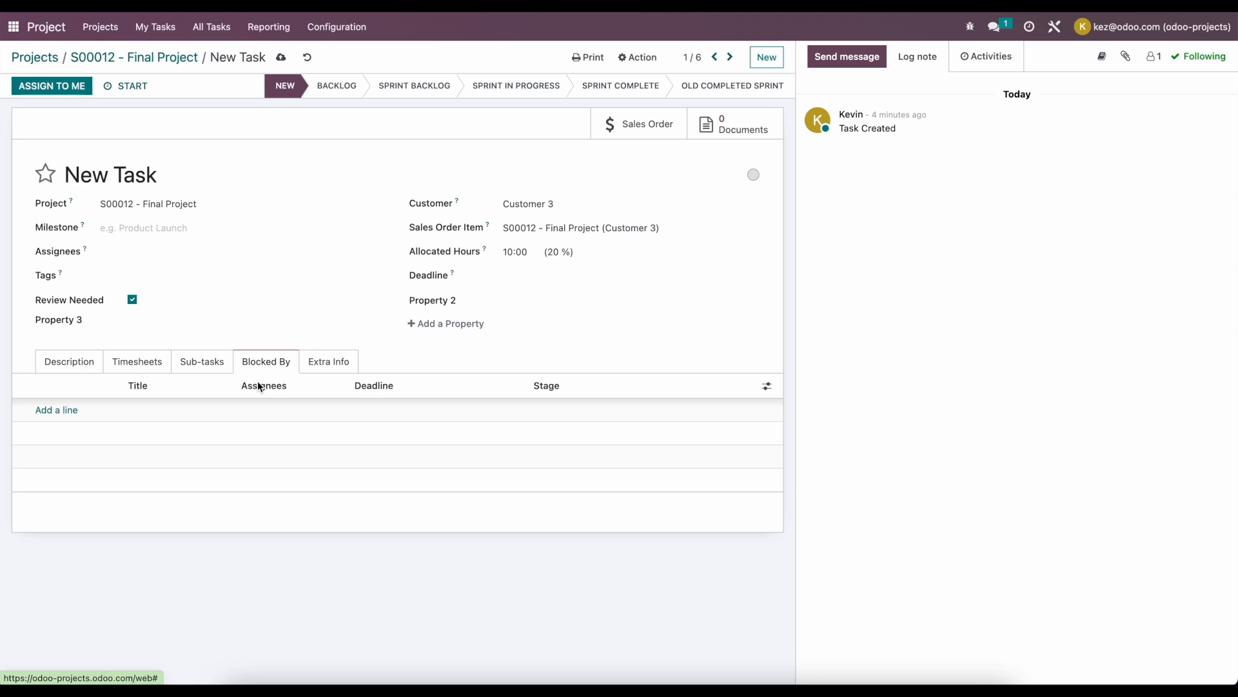
{"action": "left_click", "coordinate": [342, 363]}
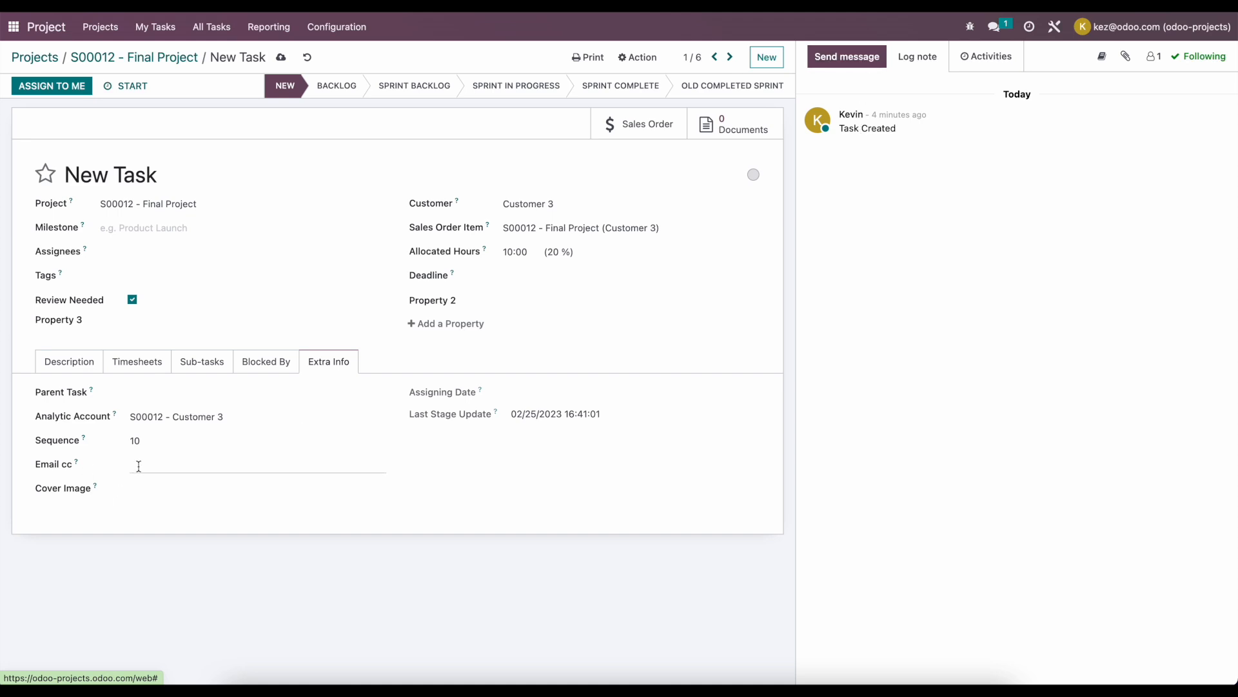
{"action": "left_click", "coordinate": [164, 487]}
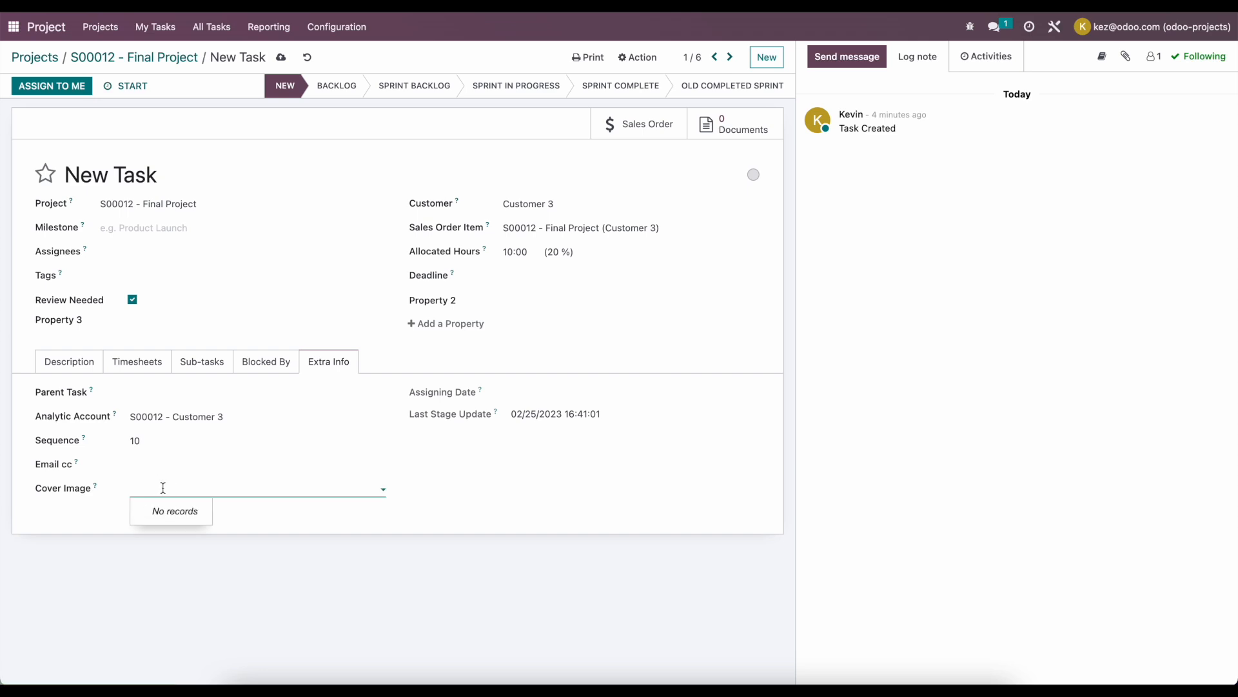
{"action": "left_click", "coordinate": [154, 63]}
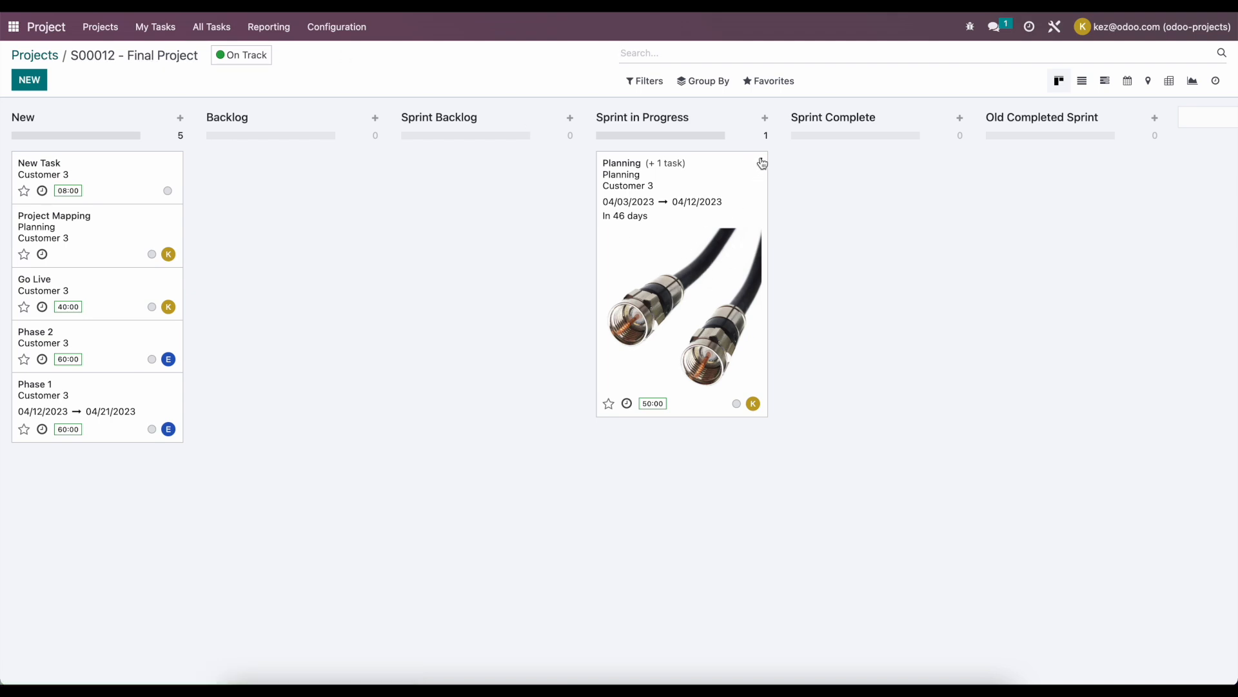
- View the Planning card's options, and examine the Planning task and its dependency in the project's April 2023 Gantt chart
{"action": "left_click", "coordinate": [762, 163]}
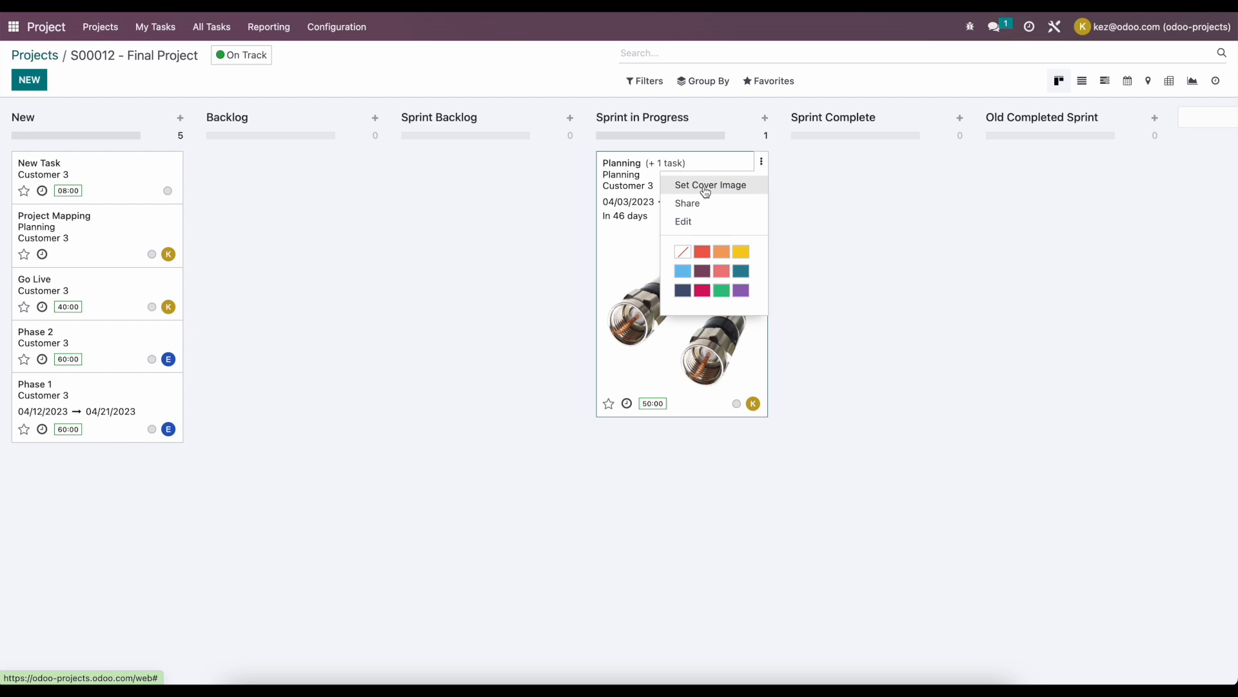
{"action": "left_click", "coordinate": [856, 195]}
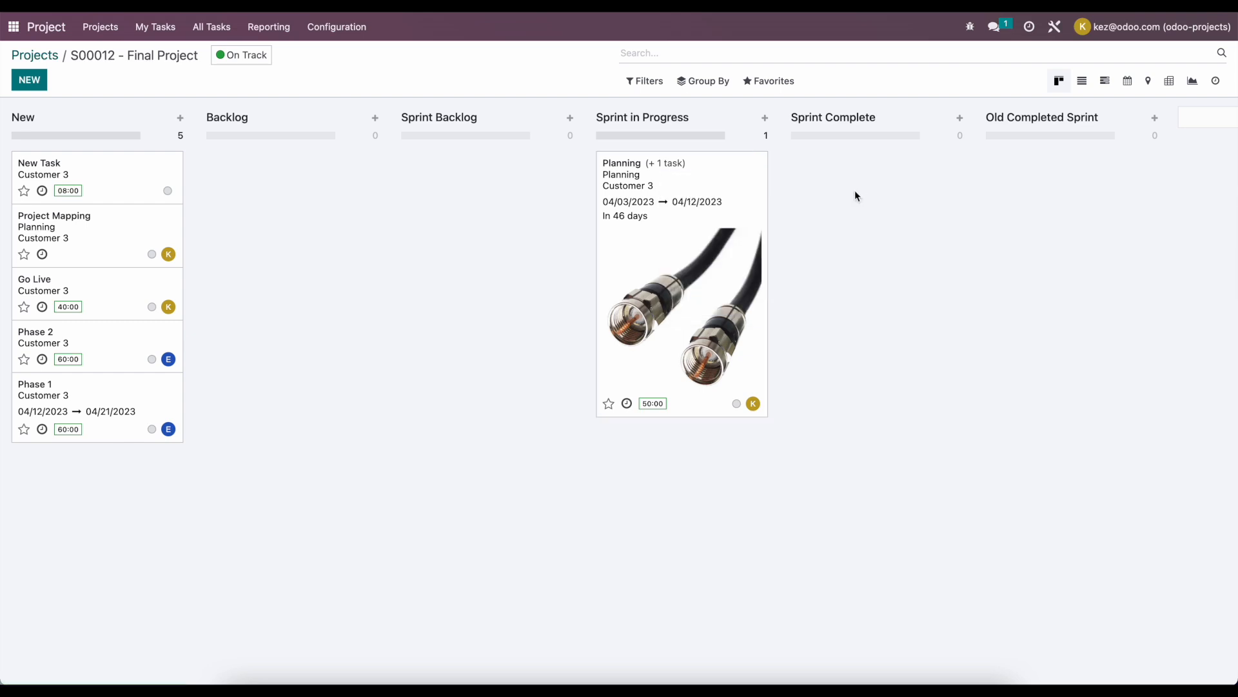
{"action": "left_click", "coordinate": [1107, 89]}
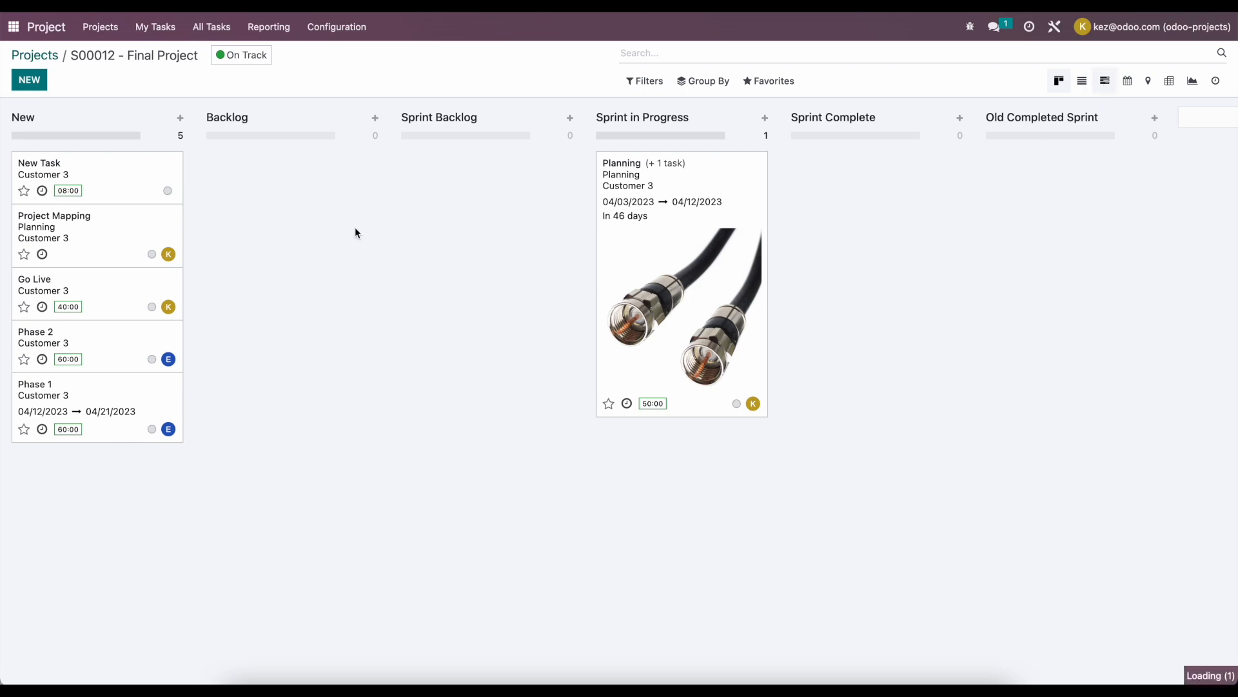
{"action": "left_click", "coordinate": [143, 83]}
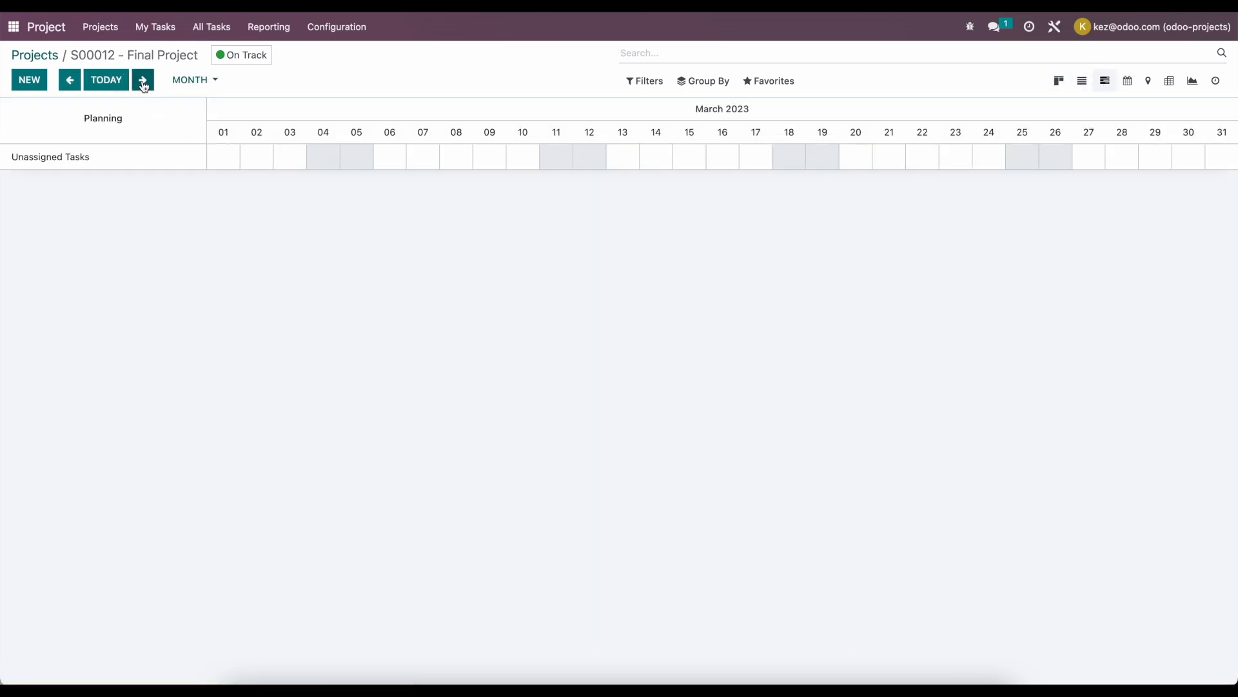
{"action": "left_click", "coordinate": [143, 82]}
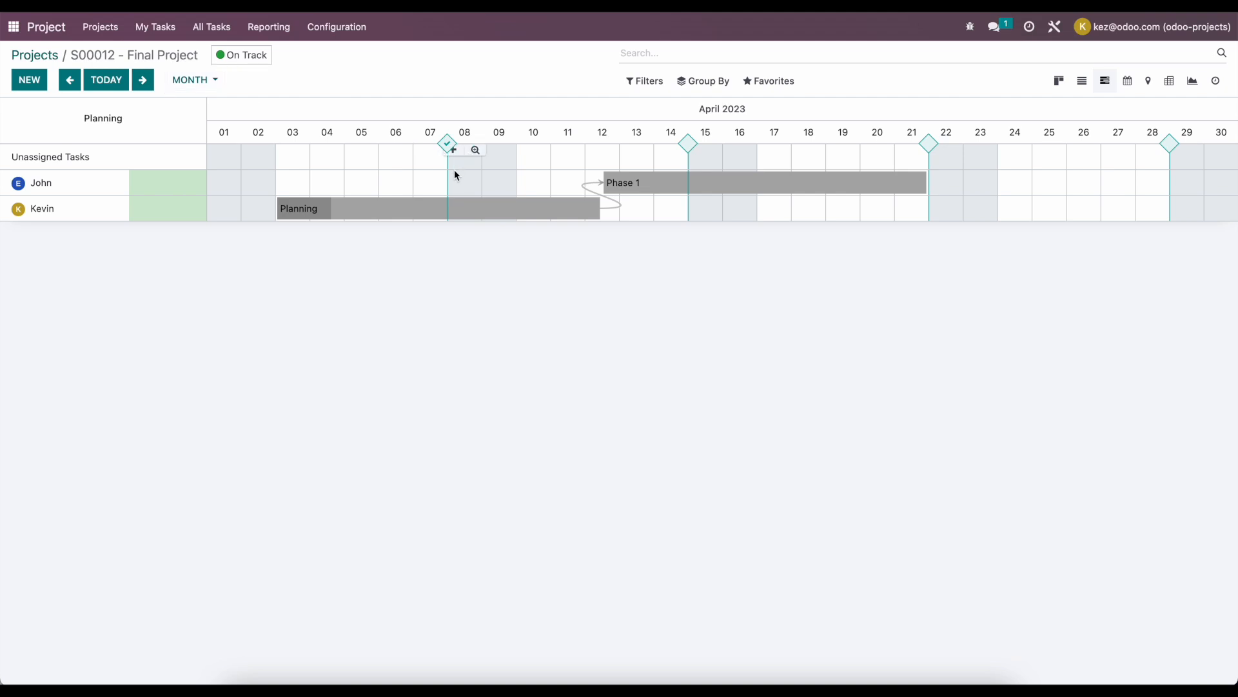
{"action": "mouse_move", "coordinate": [379, 213]}
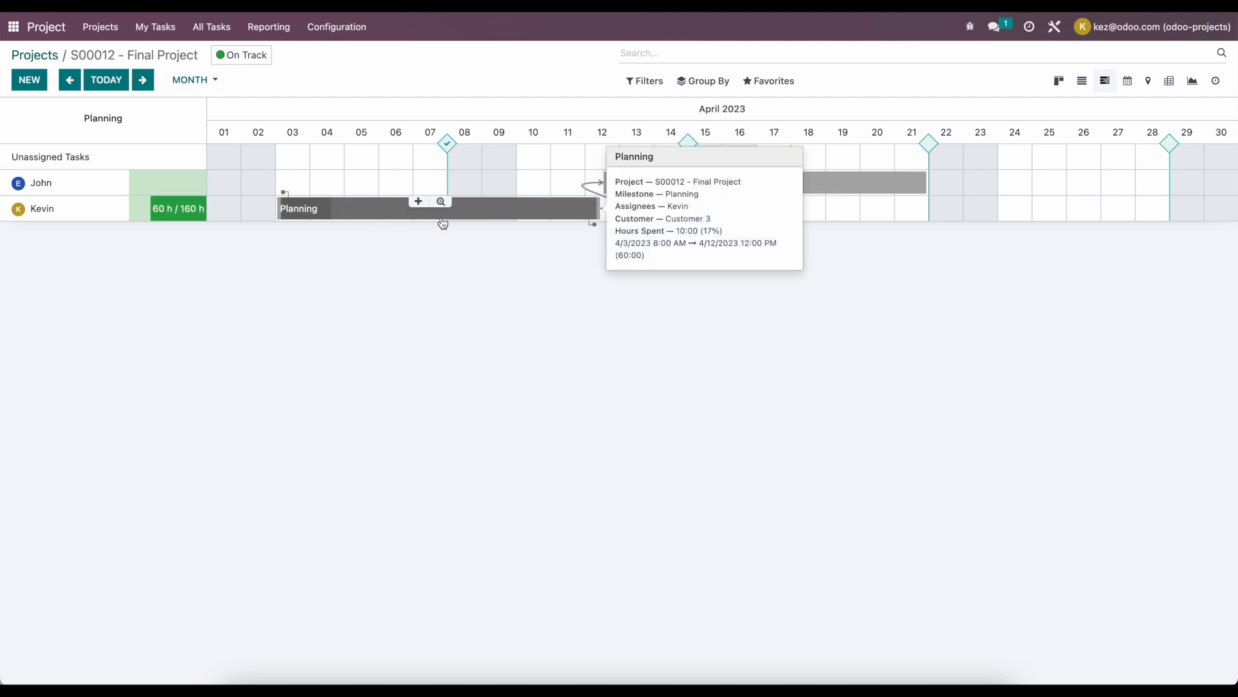
{"action": "mouse_move", "coordinate": [653, 192]}
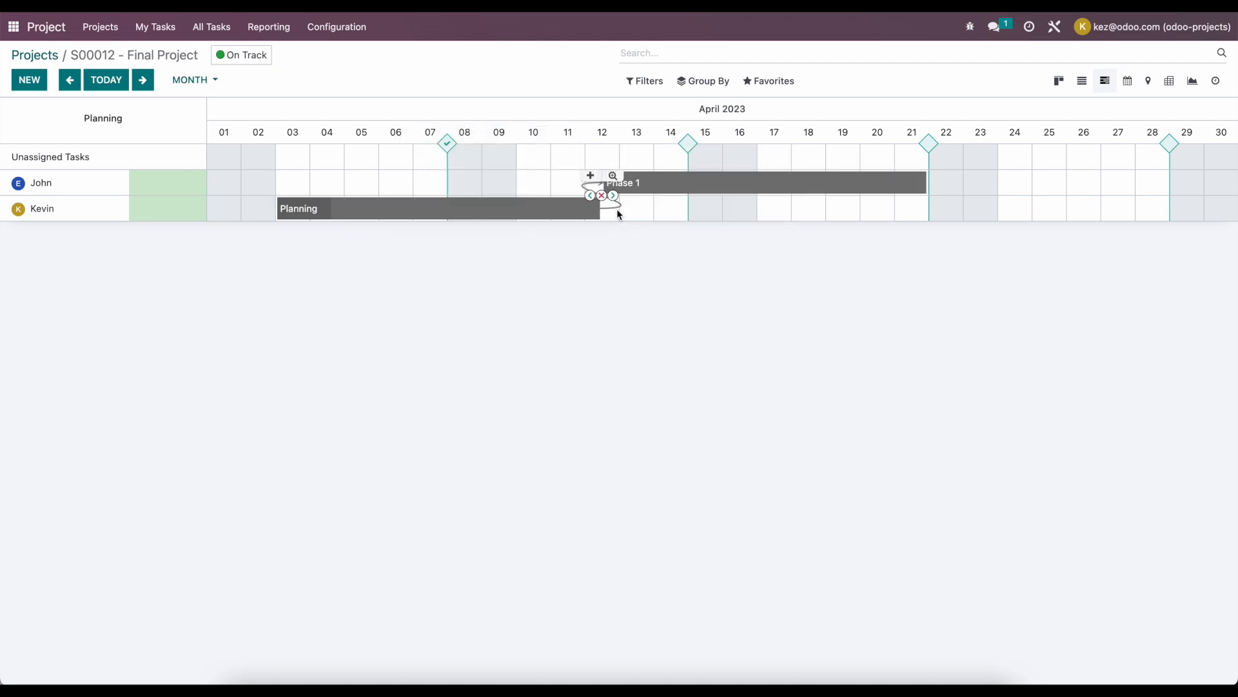
- Move Phase 1 to start on April 11 in the Gantt chart, and reschedule it through its dependency link with Planning
{"action": "left_click", "coordinate": [691, 188]}
{"action": "left_click", "coordinate": [950, 48]}
{"action": "left_click_drag", "start_coordinate": [679, 186], "coordinate": [644, 187]}
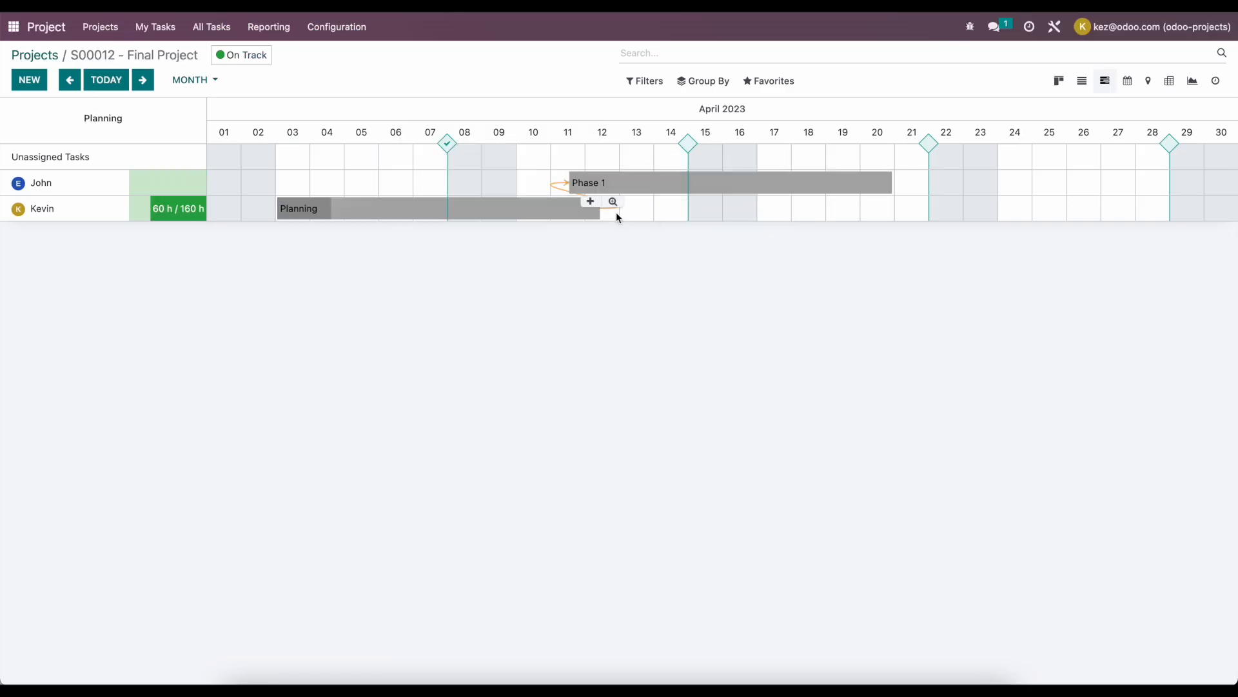
{"action": "mouse_move", "coordinate": [617, 216]}
{"action": "mouse_move", "coordinate": [653, 190]}
{"action": "left_click", "coordinate": [596, 196]}
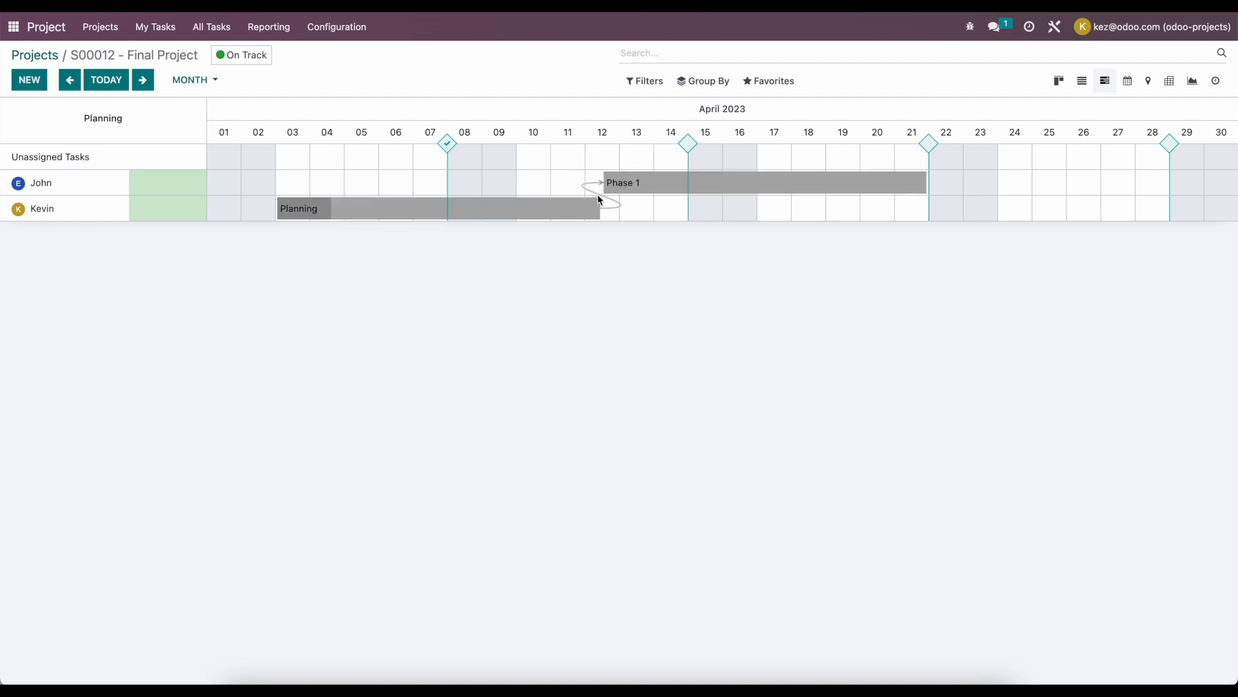
- Examine the April milestone markers, the assignees' workload and the Planning and Phase 1 bars in the Gantt chart
{"action": "mouse_move", "coordinate": [610, 174]}
{"action": "mouse_move", "coordinate": [685, 147]}
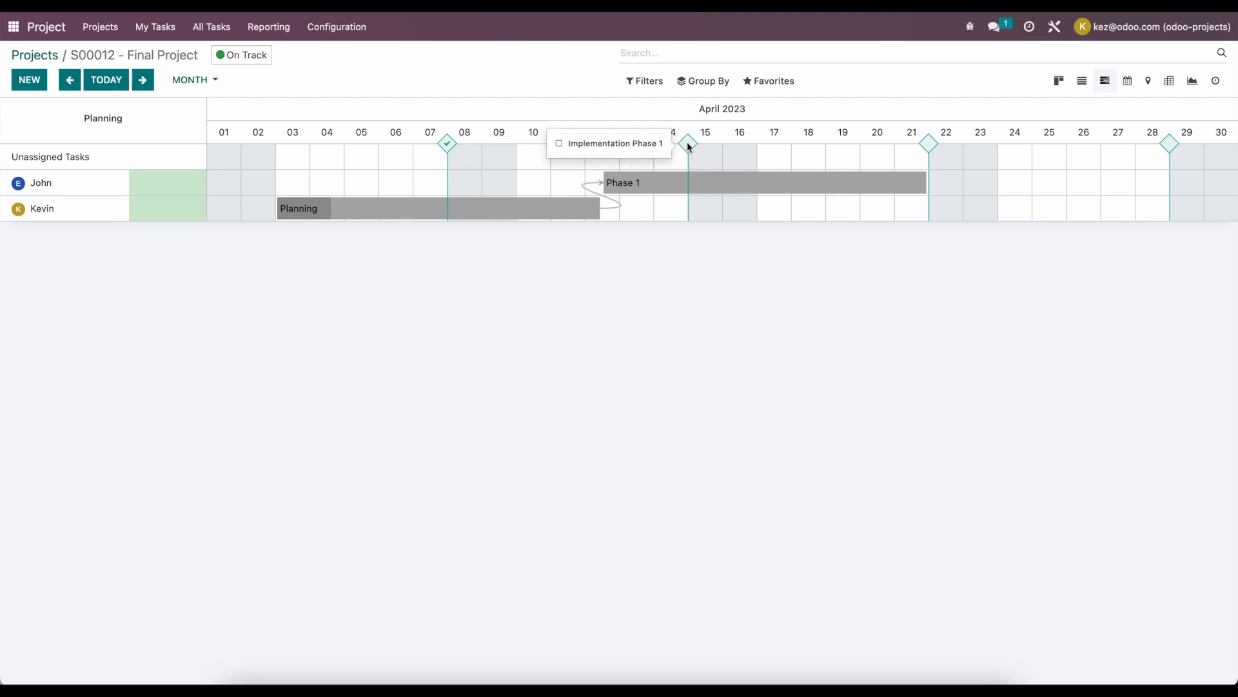
{"action": "mouse_move", "coordinate": [929, 149]}
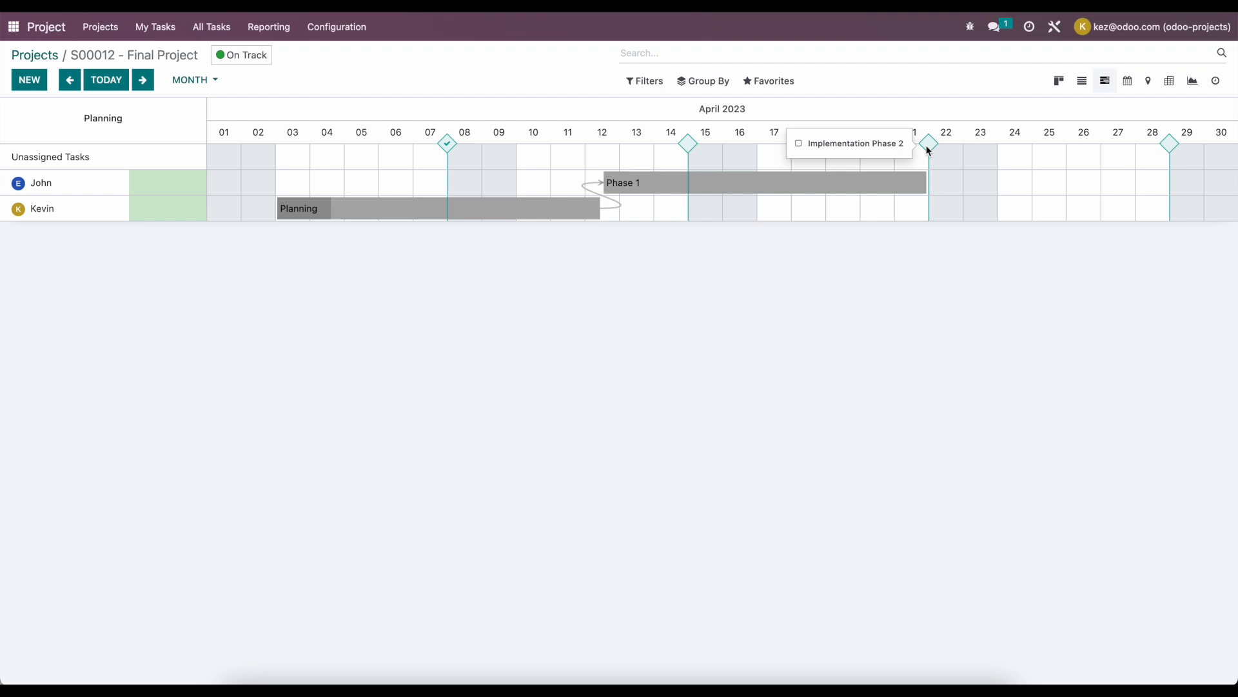
{"action": "mouse_move", "coordinate": [1177, 153]}
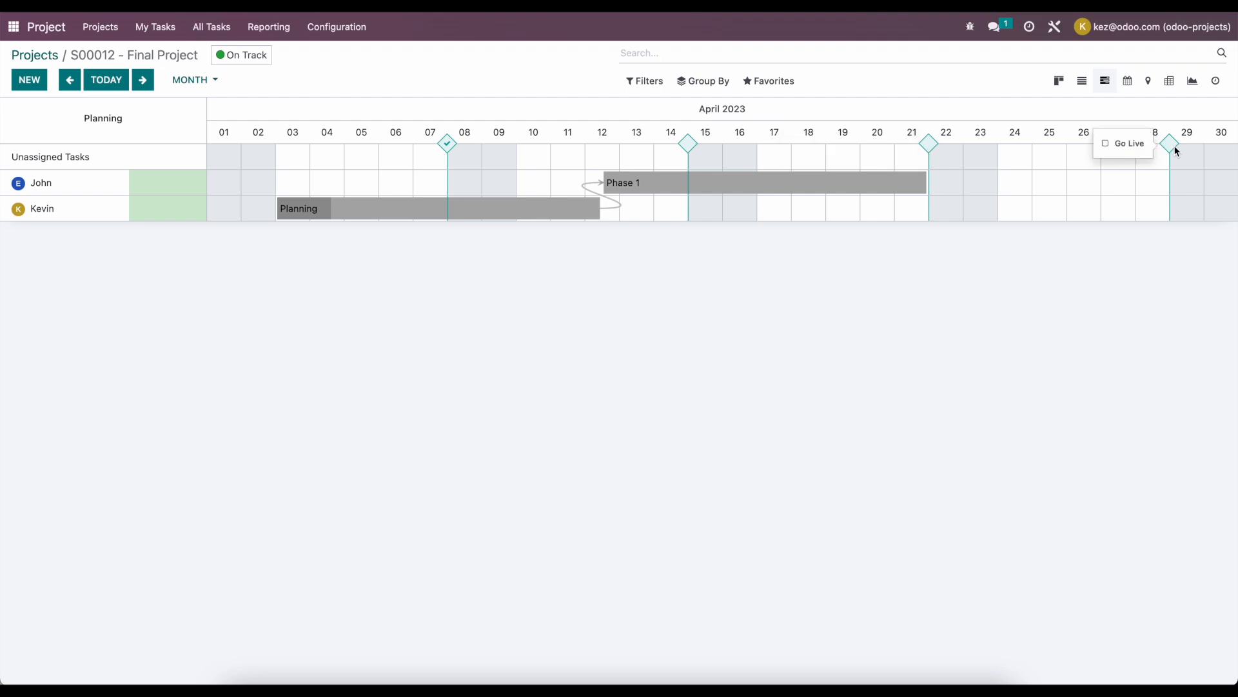
{"action": "mouse_move", "coordinate": [124, 186]}
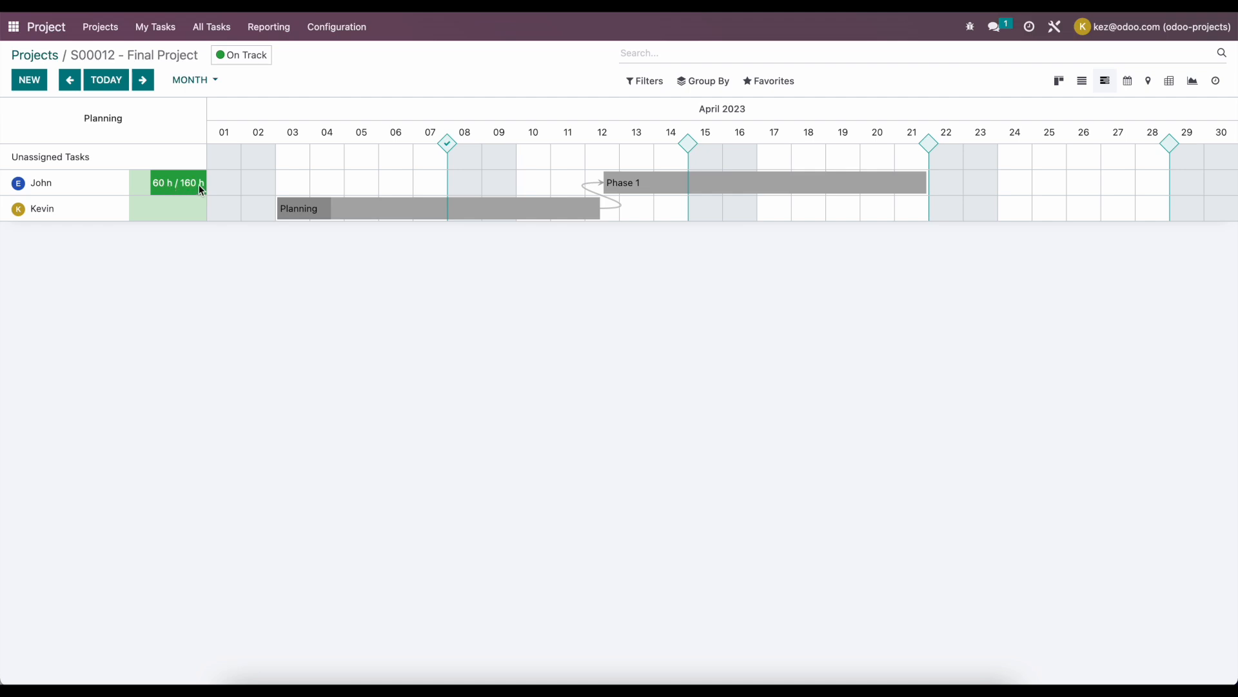
{"action": "mouse_move", "coordinate": [301, 193]}
{"action": "mouse_move", "coordinate": [664, 192]}
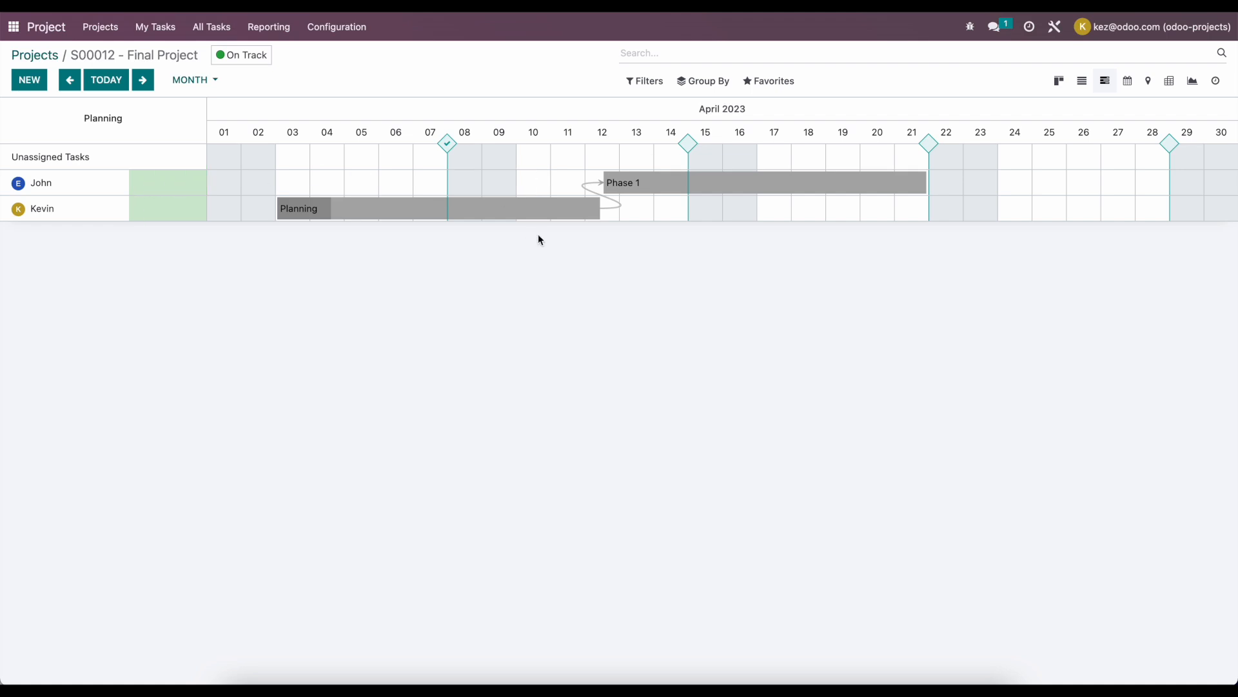
{"action": "mouse_move", "coordinate": [614, 191]}
- Move New Task to Sprint Backlog on the task board, and advance it to Sprint Complete from its form, saving the change
{"action": "left_click", "coordinate": [1059, 82]}
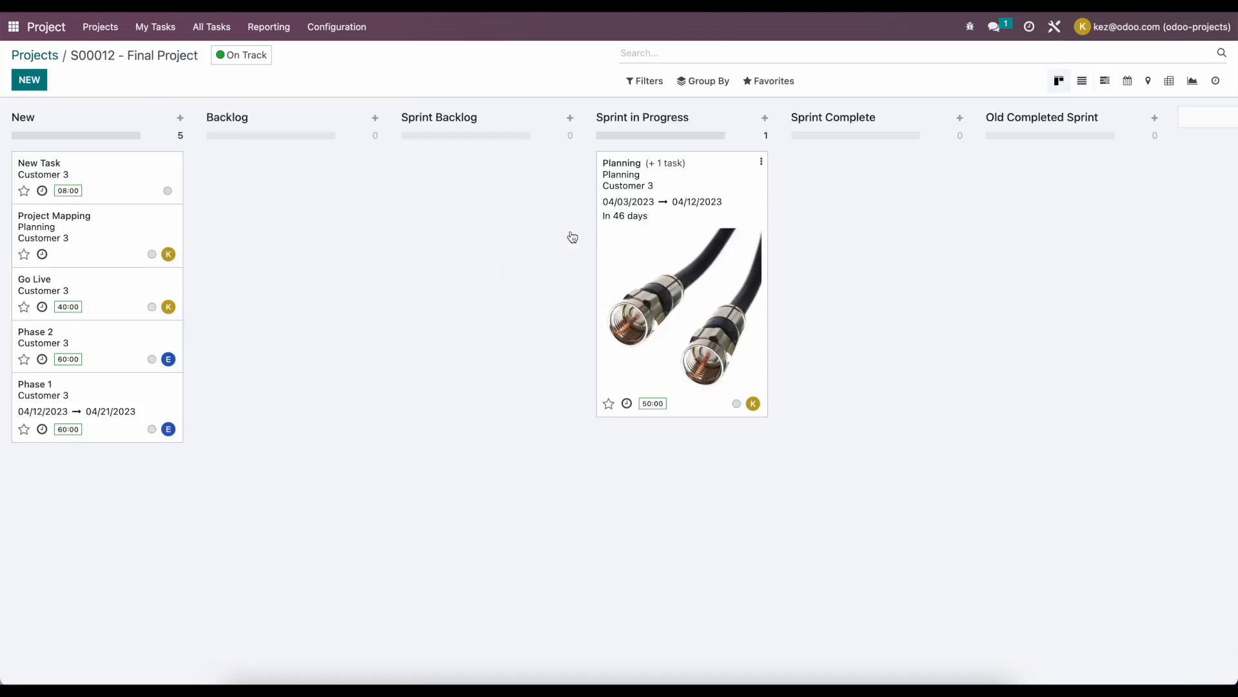
{"action": "left_click_drag", "start_coordinate": [120, 182], "coordinate": [462, 188]}
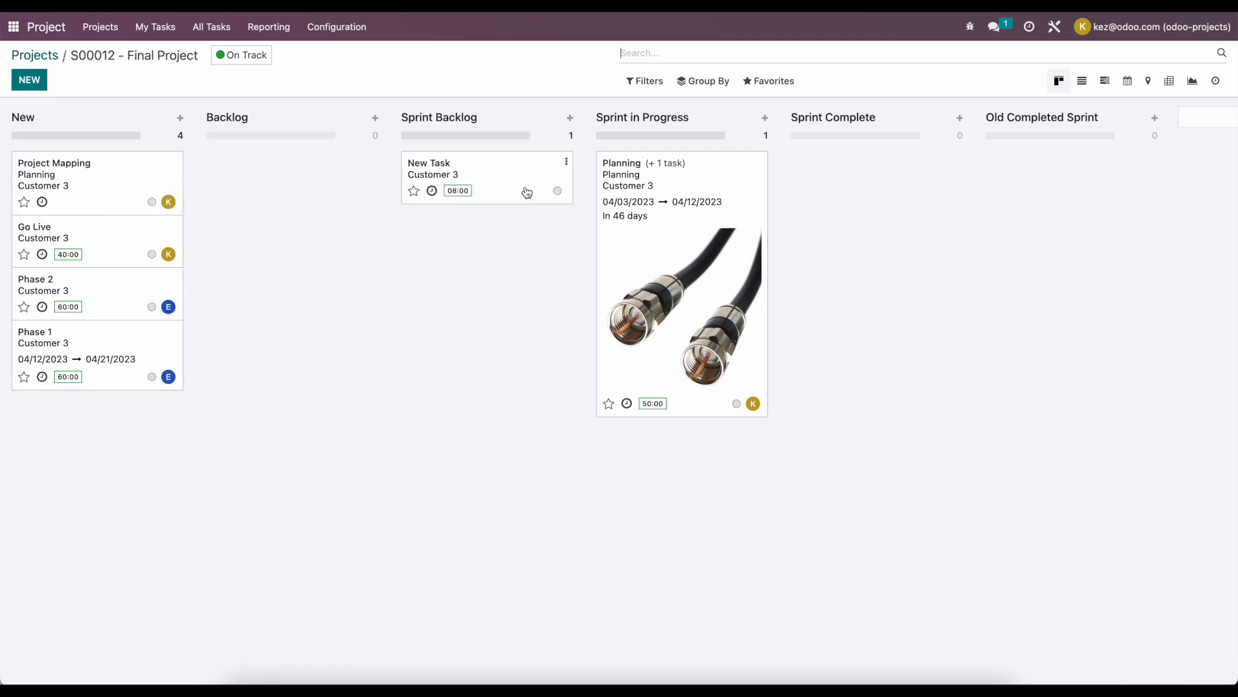
{"action": "left_click", "coordinate": [526, 193]}
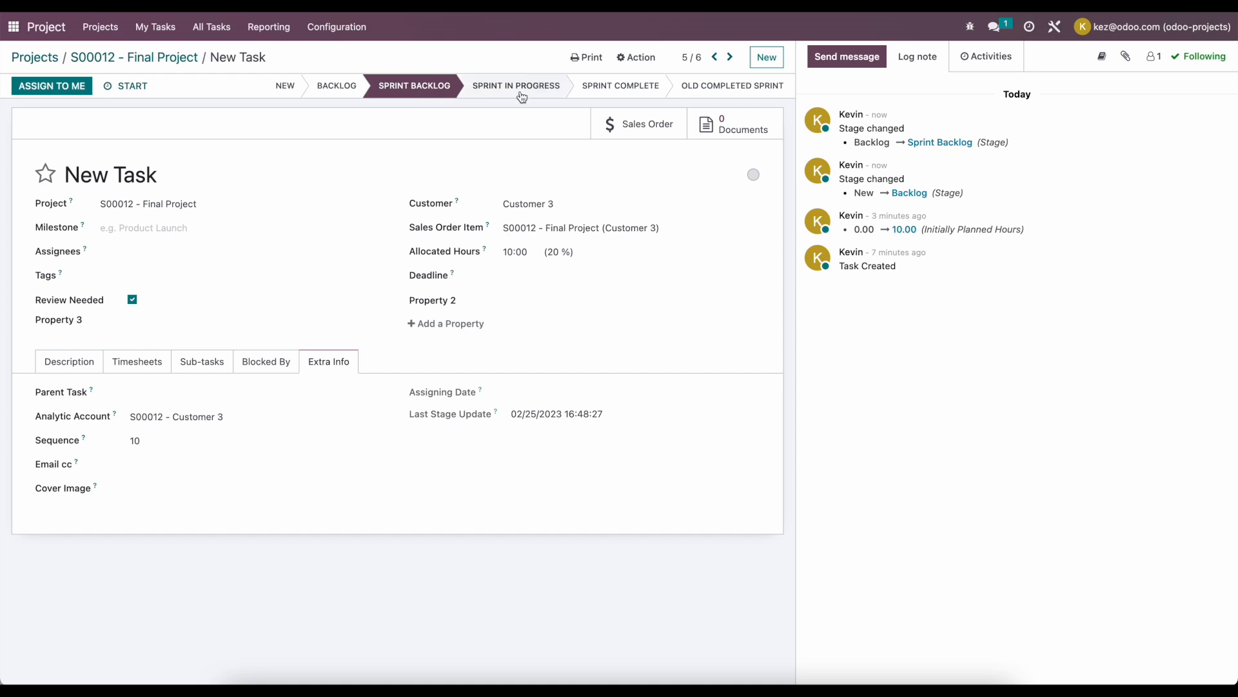
{"action": "left_click", "coordinate": [497, 96]}
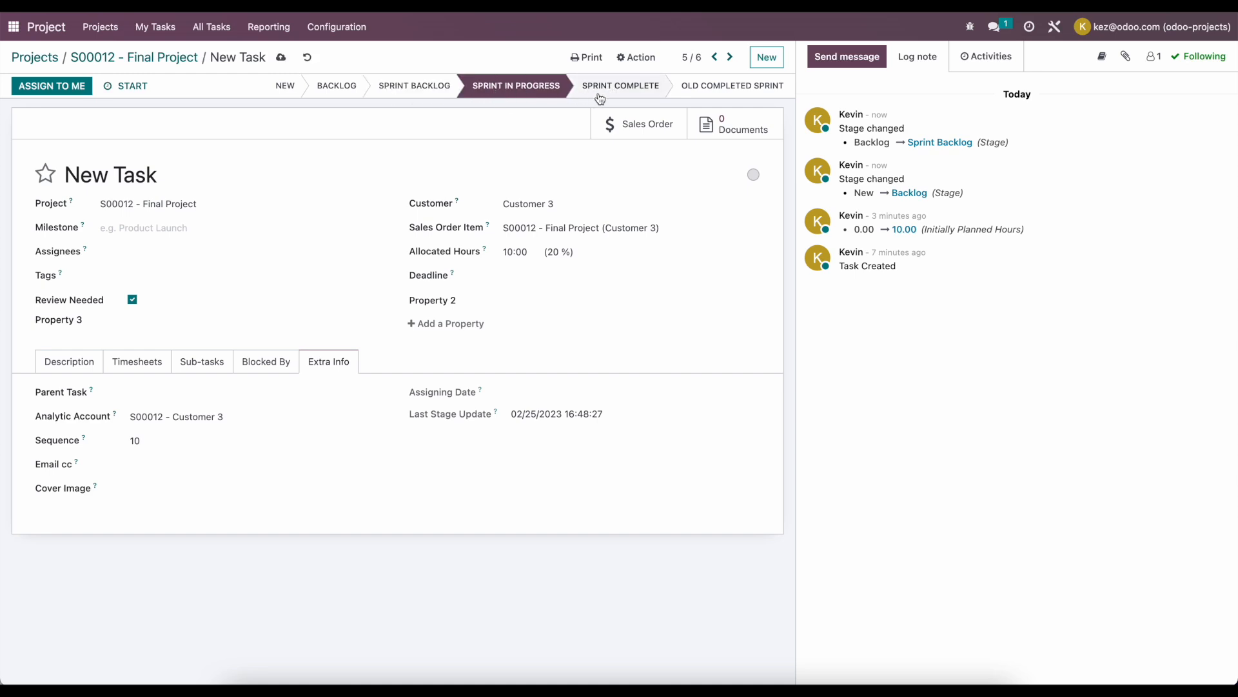
{"action": "left_click", "coordinate": [599, 98]}
{"action": "left_click", "coordinate": [280, 57]}
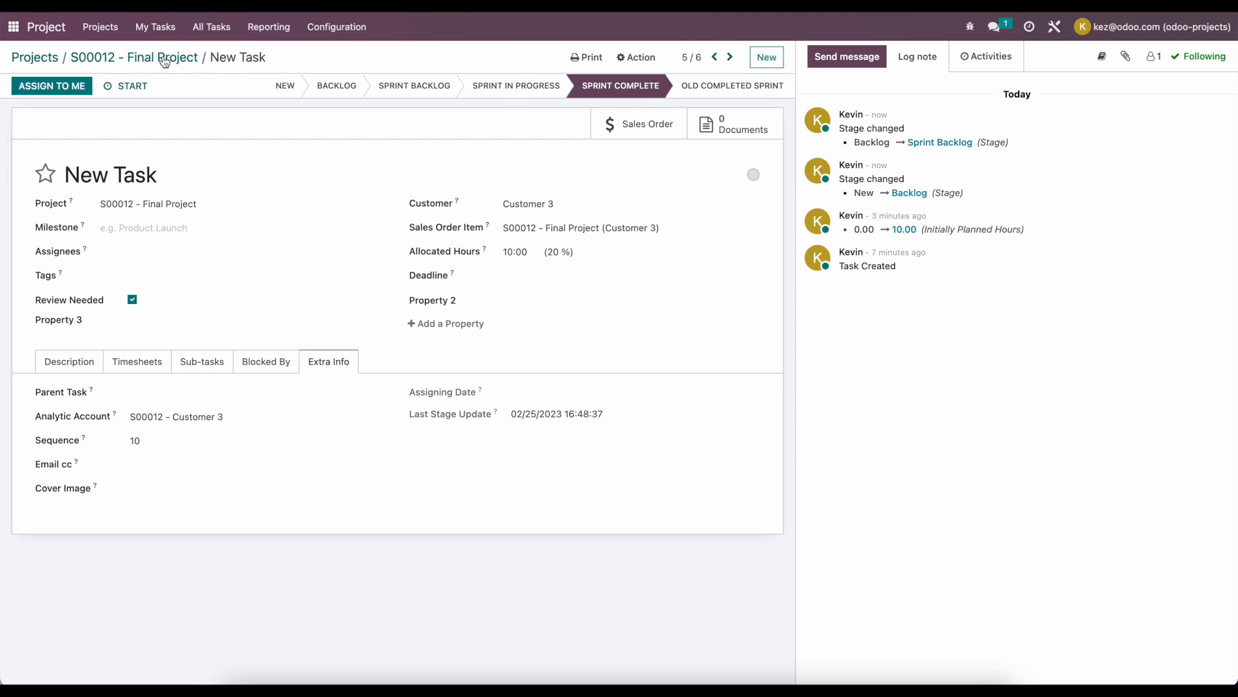
{"action": "left_click", "coordinate": [165, 59]}
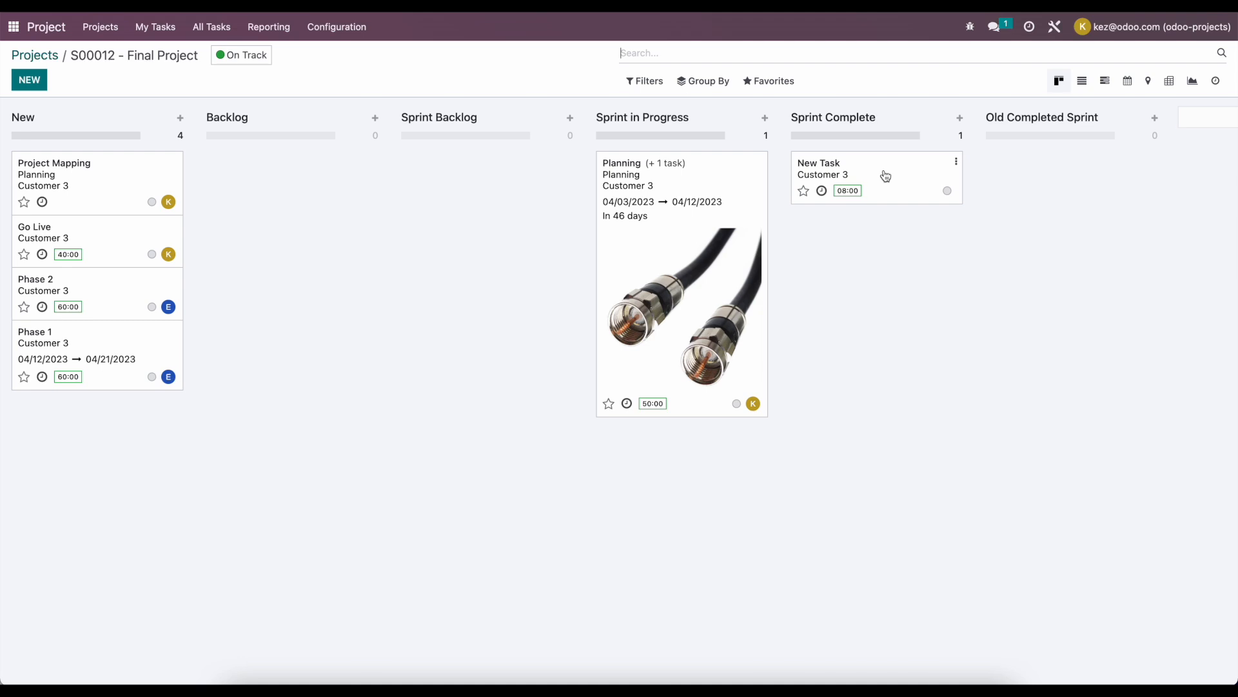
- View the milestones of S00012 - Final Project from the projects overview and return to the overview
{"action": "left_click", "coordinate": [36, 55]}
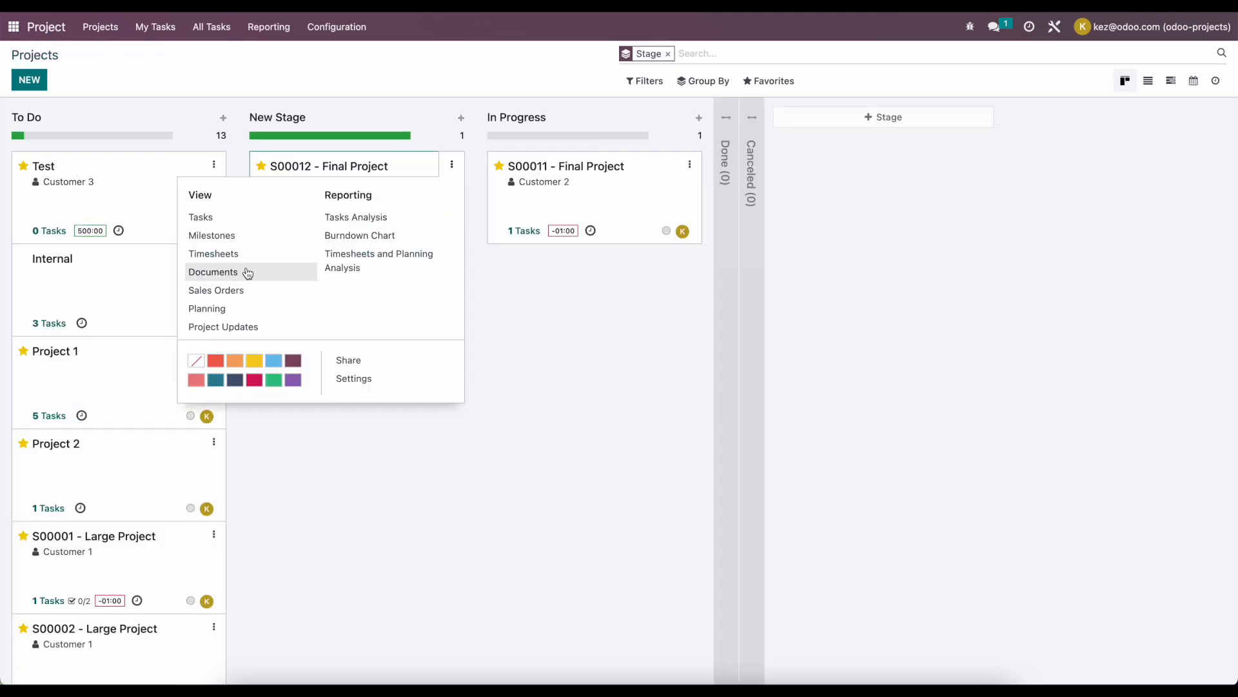
{"action": "left_click", "coordinate": [251, 236]}
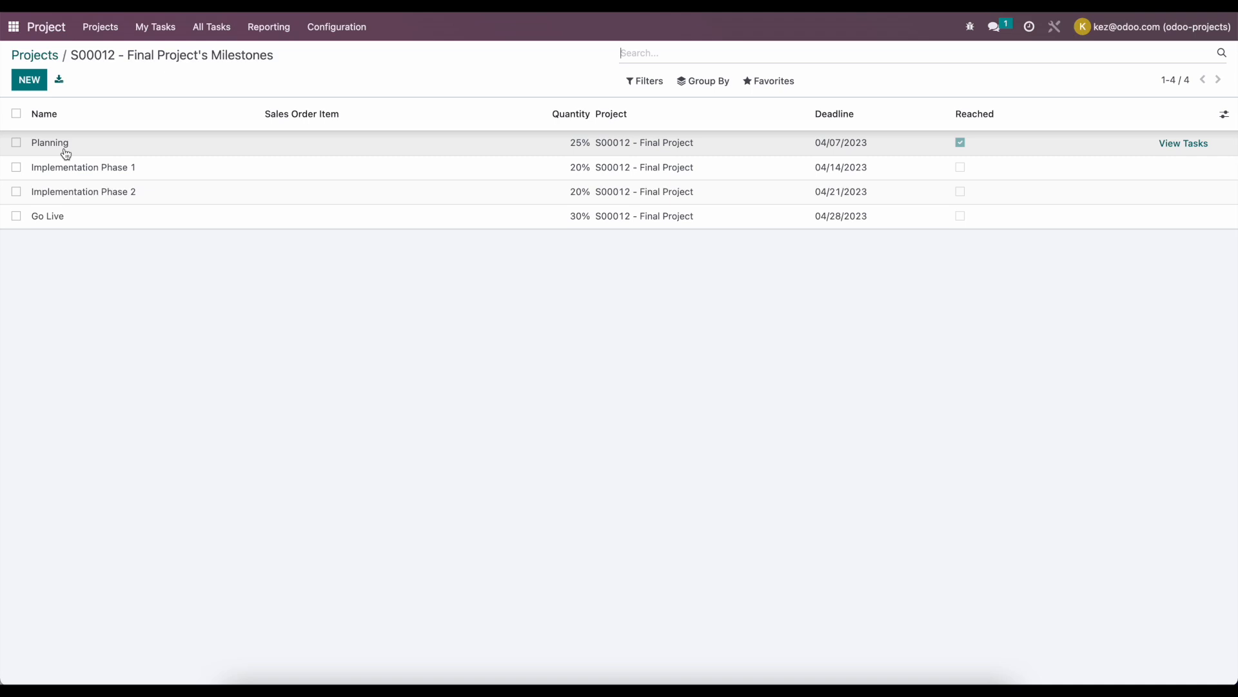
{"action": "left_click", "coordinate": [36, 56]}
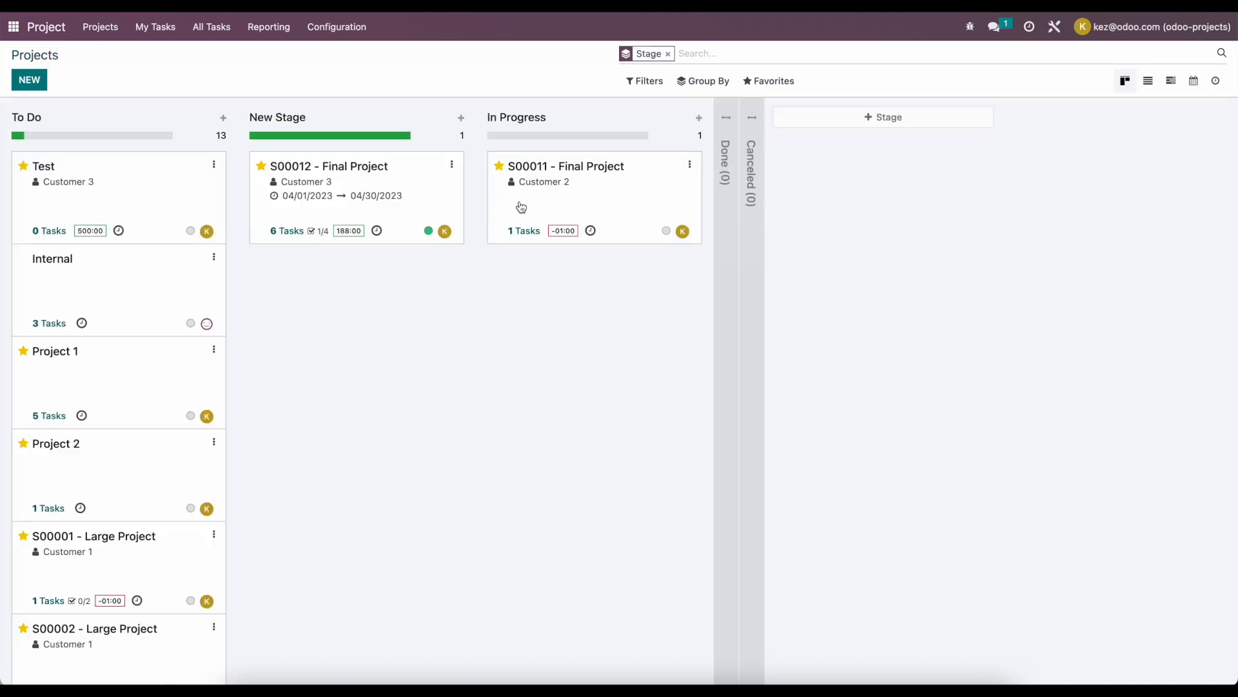
- Examine the Timesheets and Planning Analysis of S00012 - Final Project with its available measures, and return to the projects overview
{"action": "left_click", "coordinate": [452, 166]}
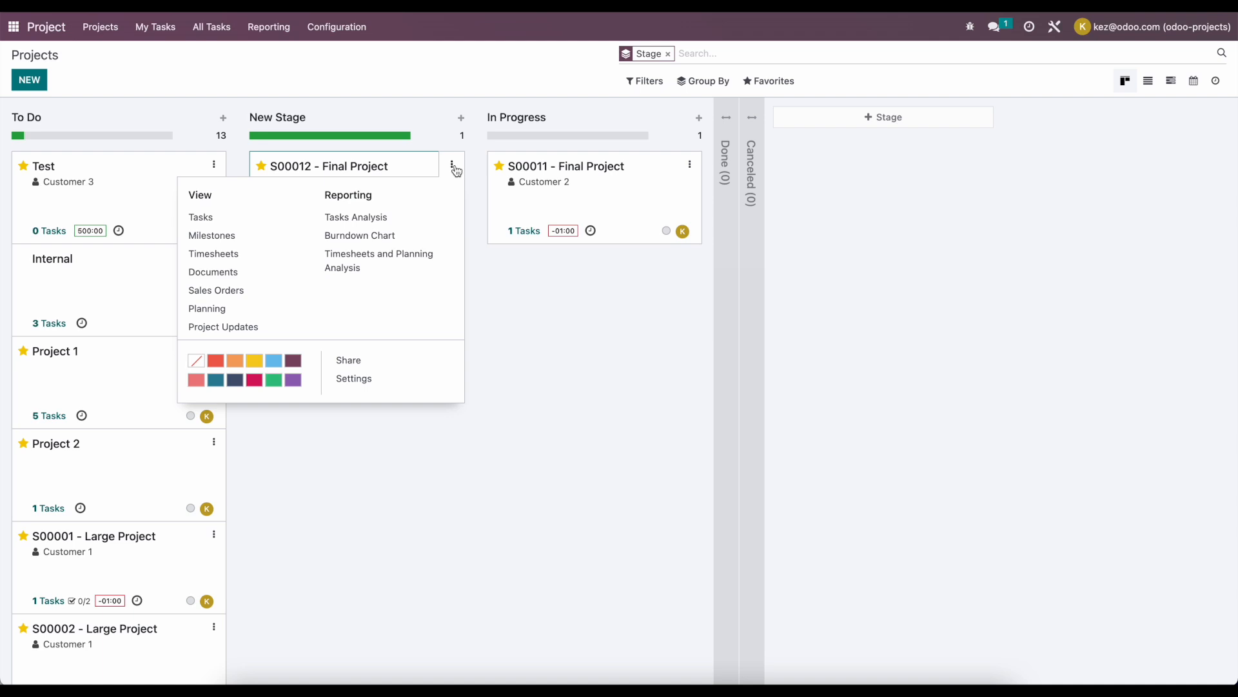
{"action": "left_click", "coordinate": [401, 273]}
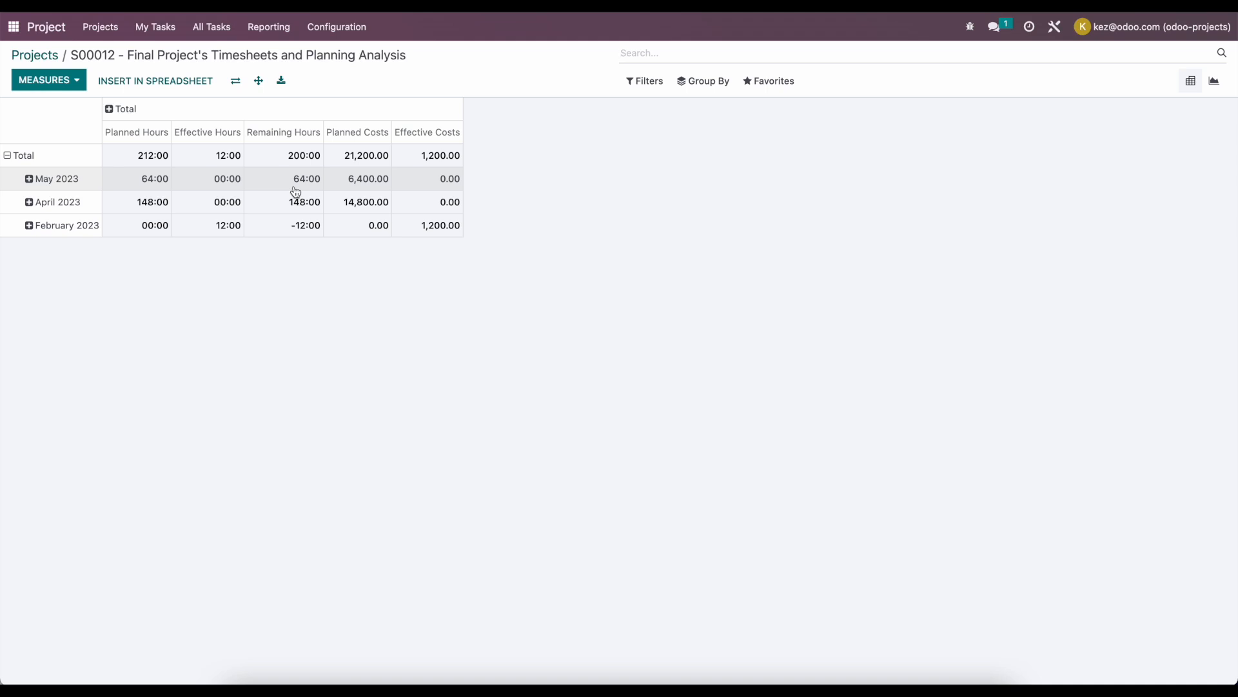
{"action": "left_click", "coordinate": [76, 80]}
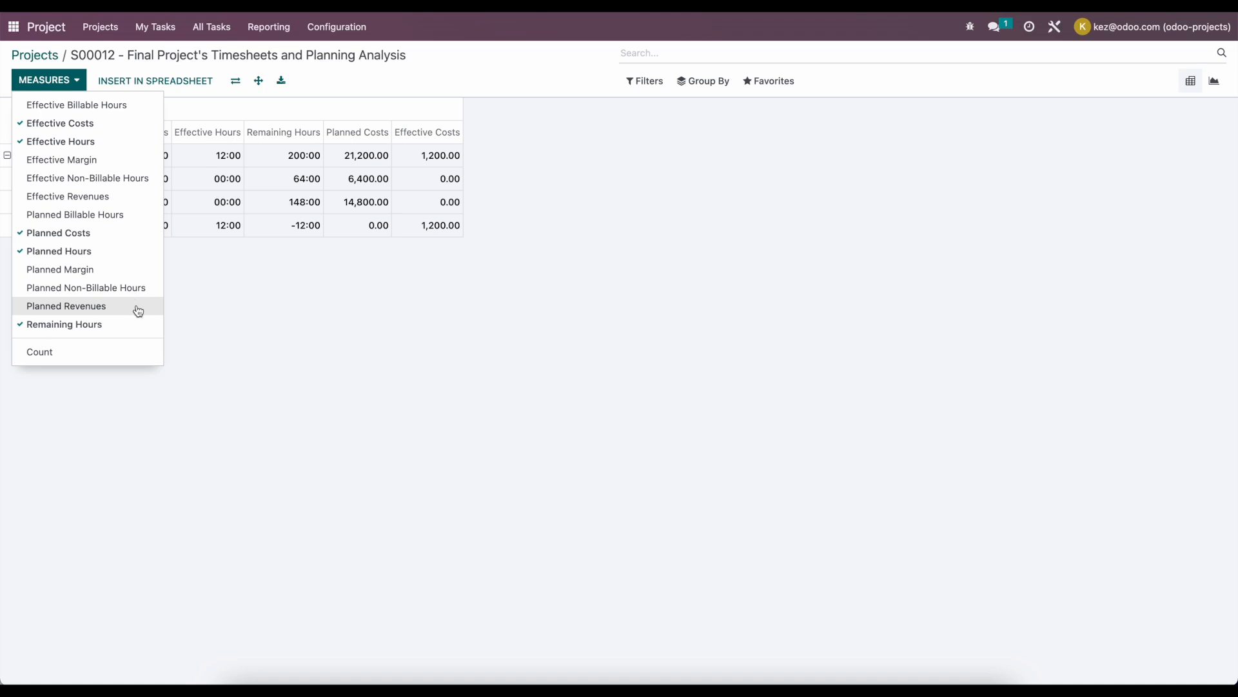
{"action": "left_click", "coordinate": [233, 314]}
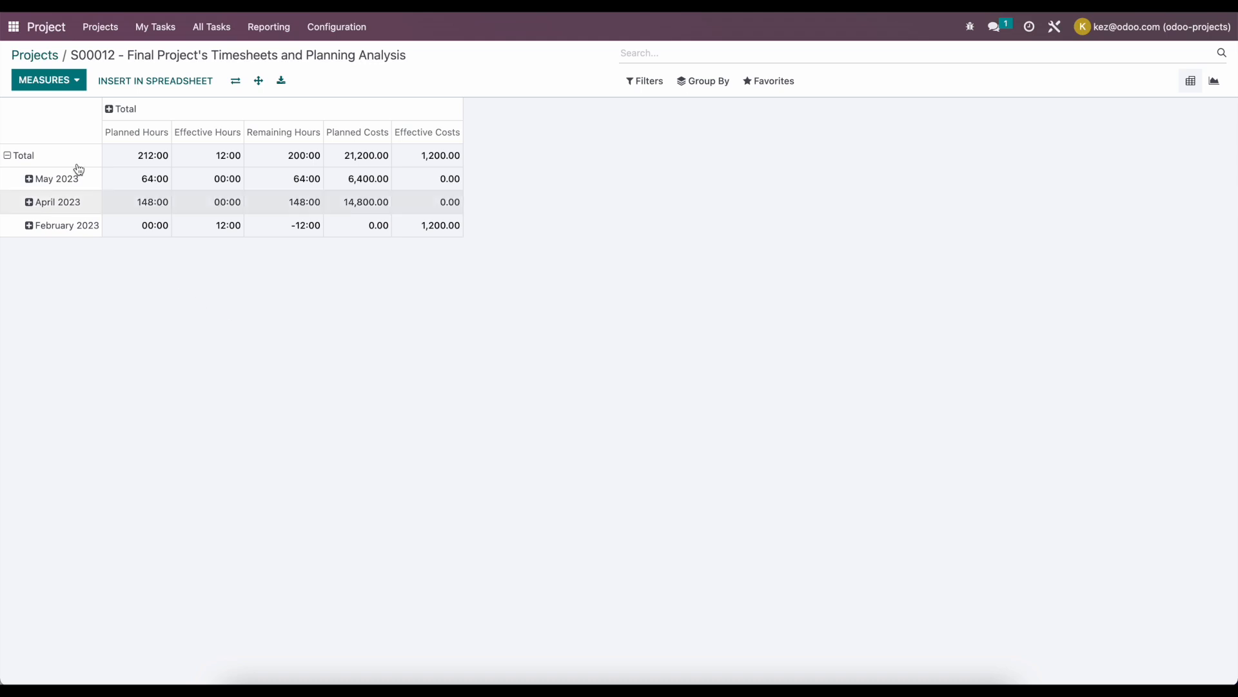
{"action": "left_click", "coordinate": [33, 61]}
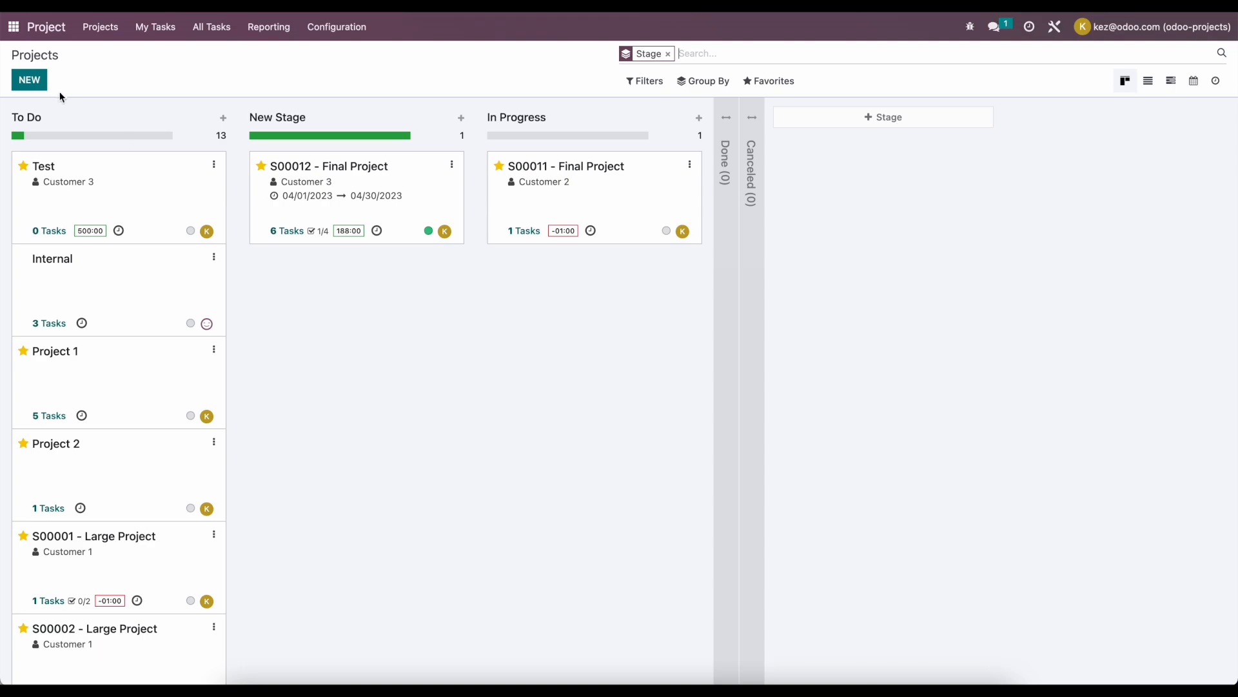
- Create a project named "Internal RD" with Billable and Planning disabled and Timesheets enabled
{"action": "left_click", "coordinate": [35, 82]}
{"action": "left_click", "coordinate": [296, 166]}
{"action": "left_click", "coordinate": [296, 207]}
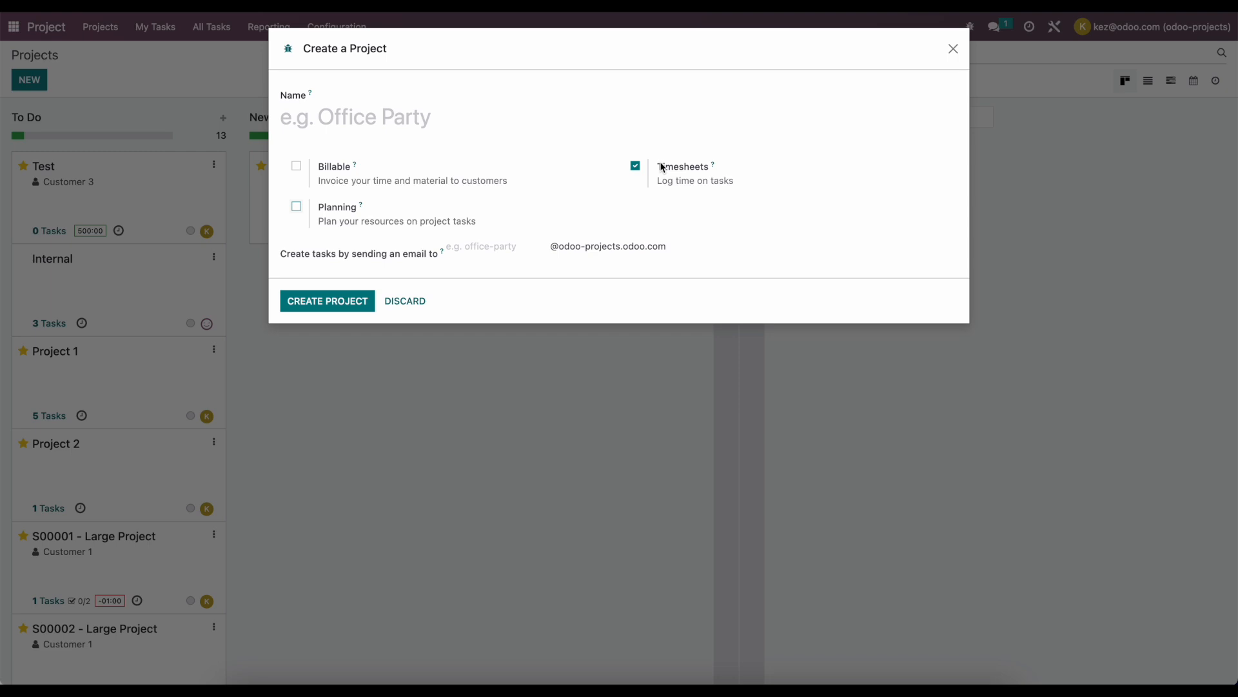
{"action": "left_click", "coordinate": [480, 115]}
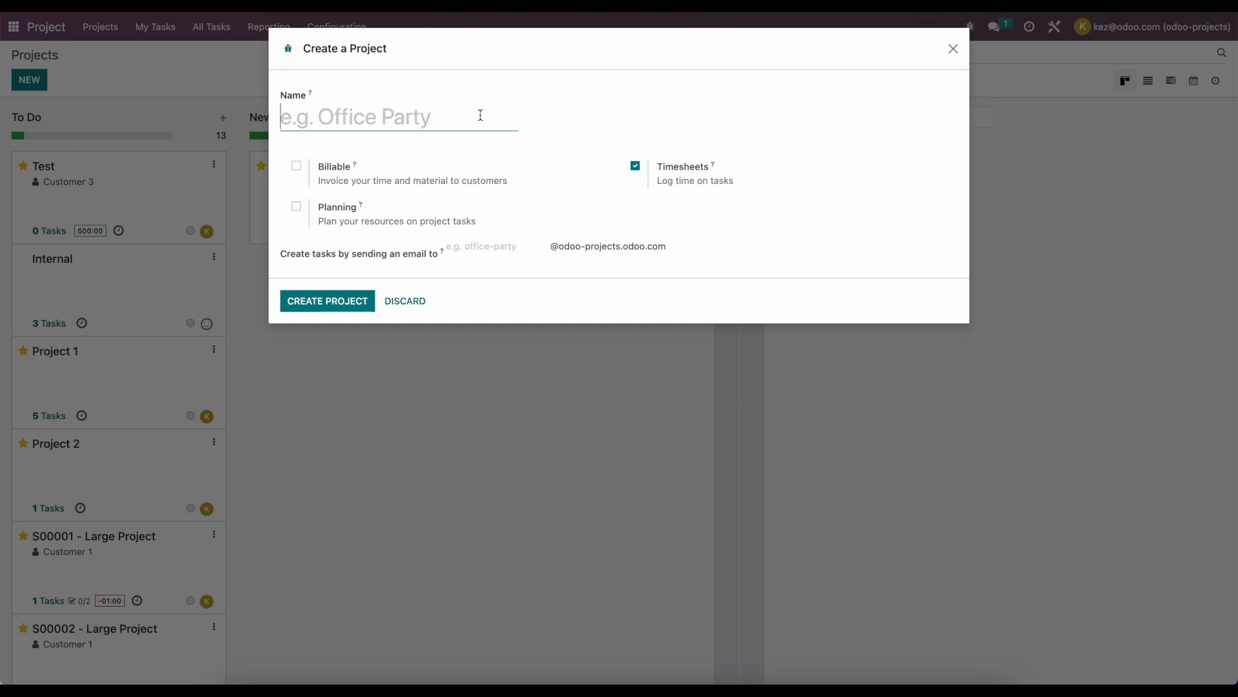
{"action": "type", "text": "Internal RD"}
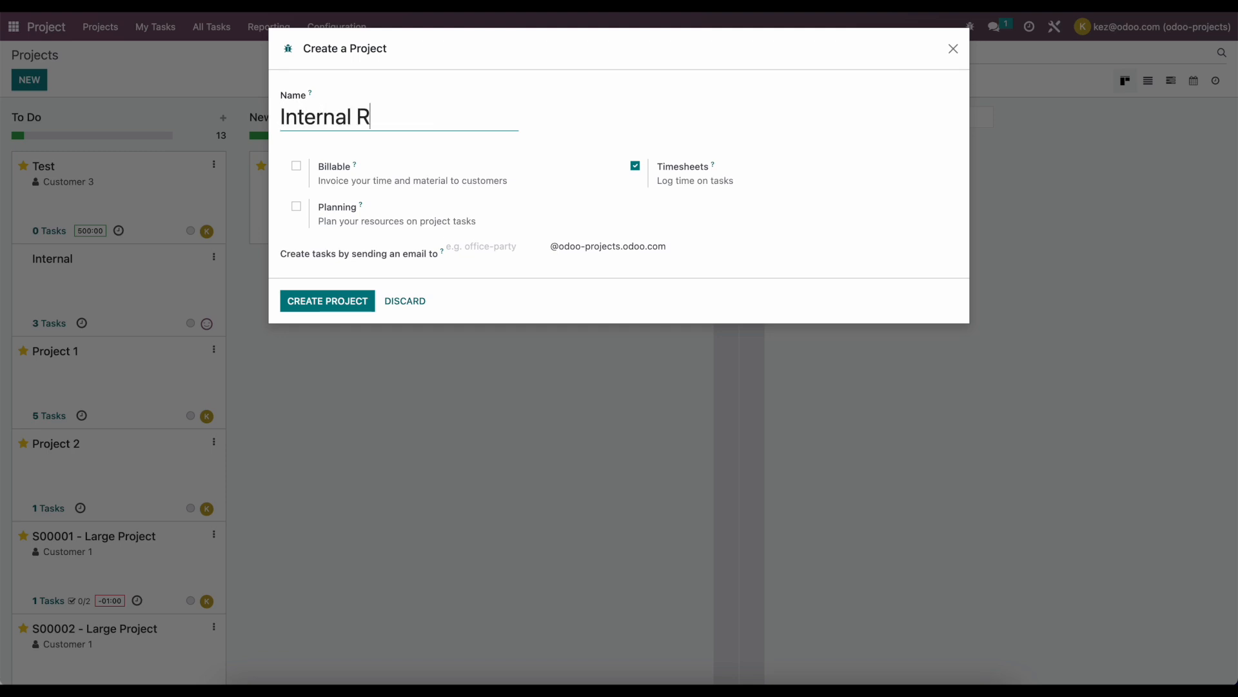
{"action": "left_click", "coordinate": [344, 306]}
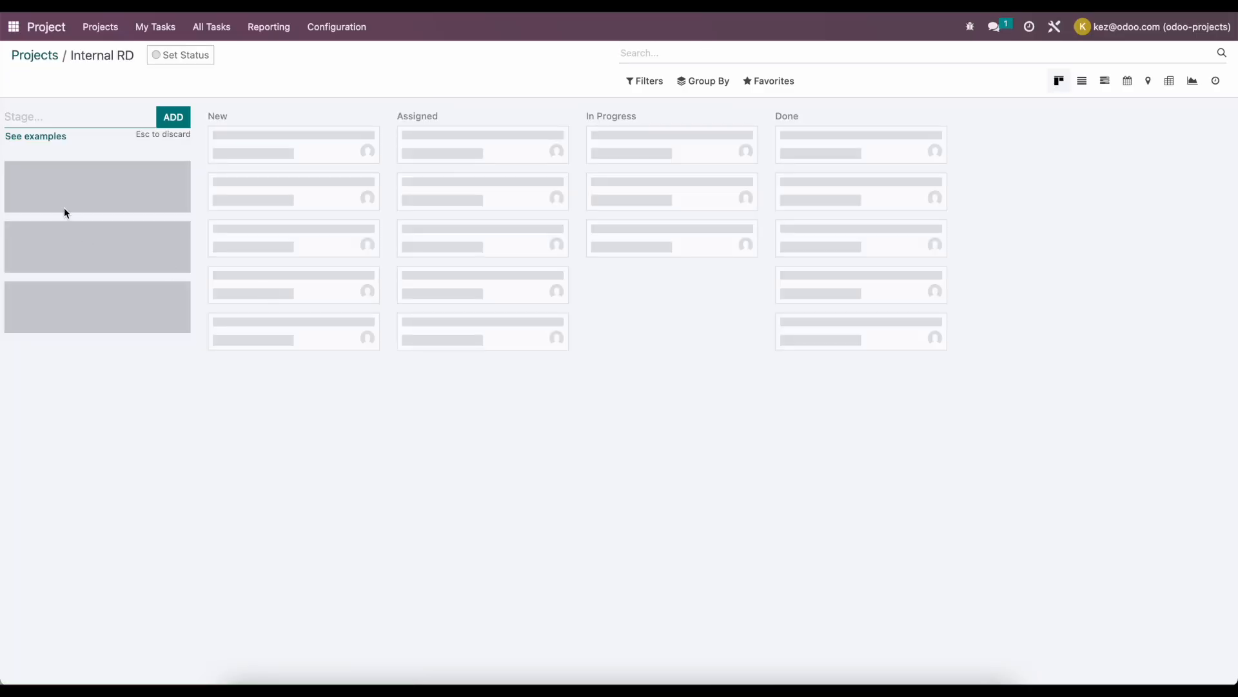
- Set up Internal RD's task stages from the Software Development Kanban example
{"action": "left_click", "coordinate": [50, 139]}
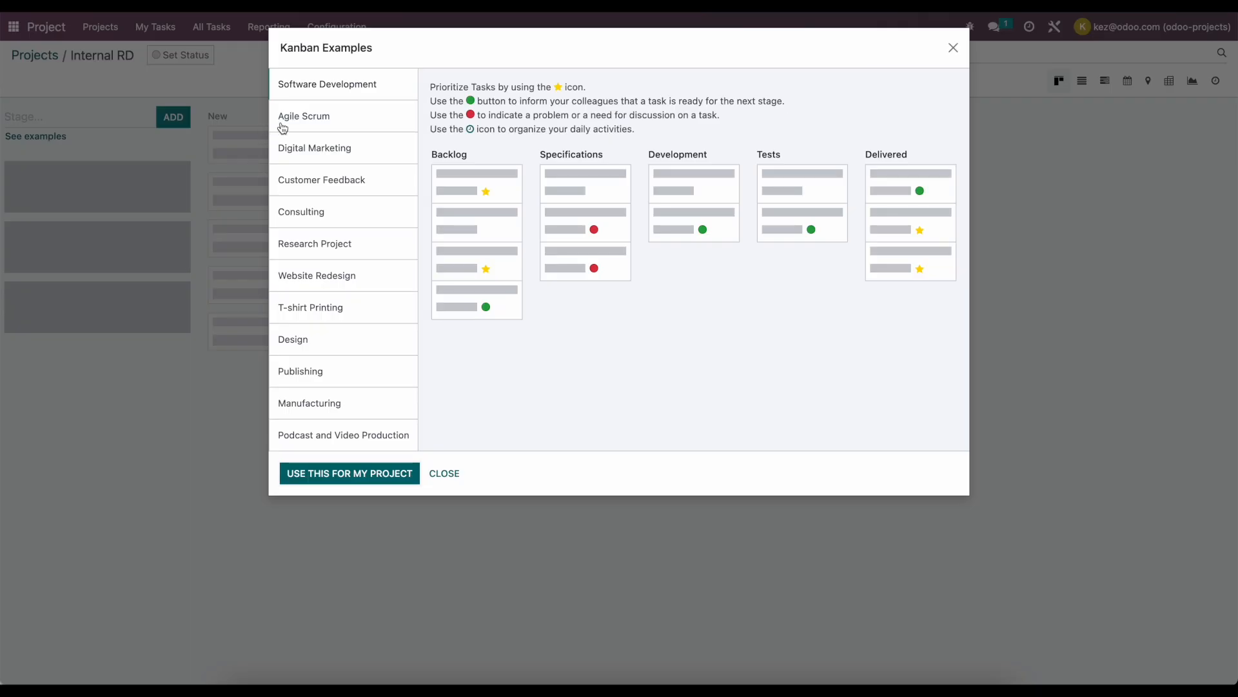
{"action": "left_click", "coordinate": [353, 473]}
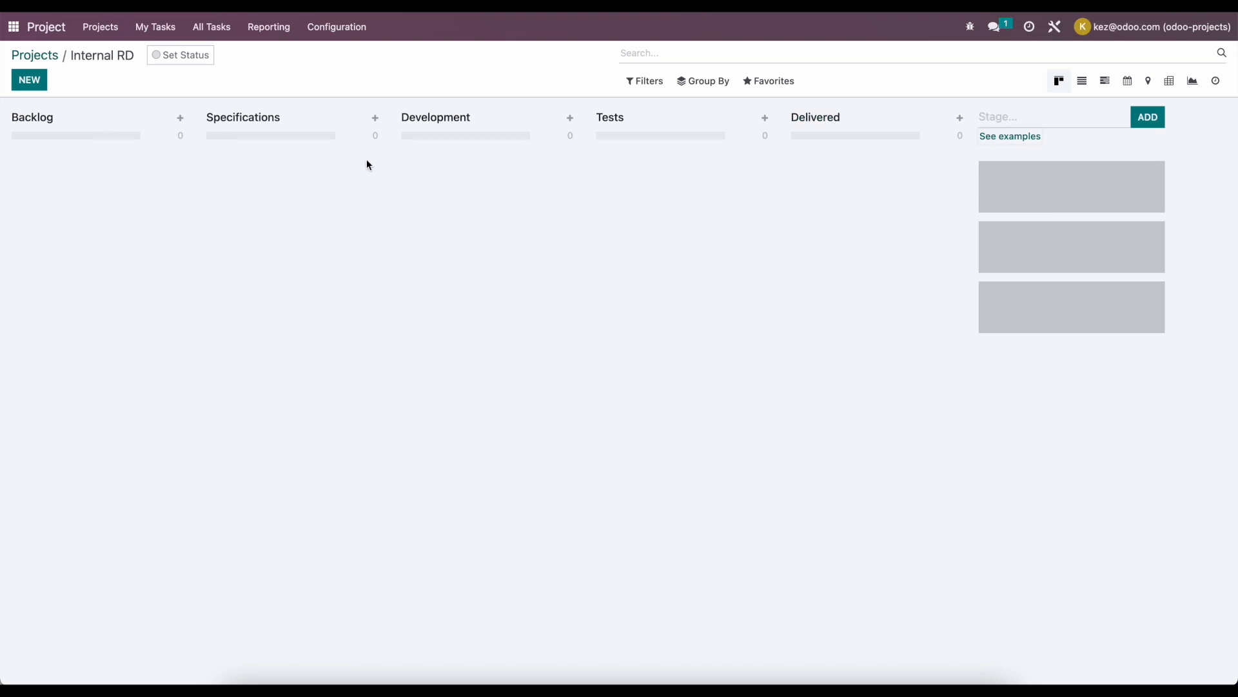
- Add three tasks named "Task 1", "Task 2" and "Task 3" to the Backlog stage of Internal RD
{"action": "left_click", "coordinate": [26, 85]}
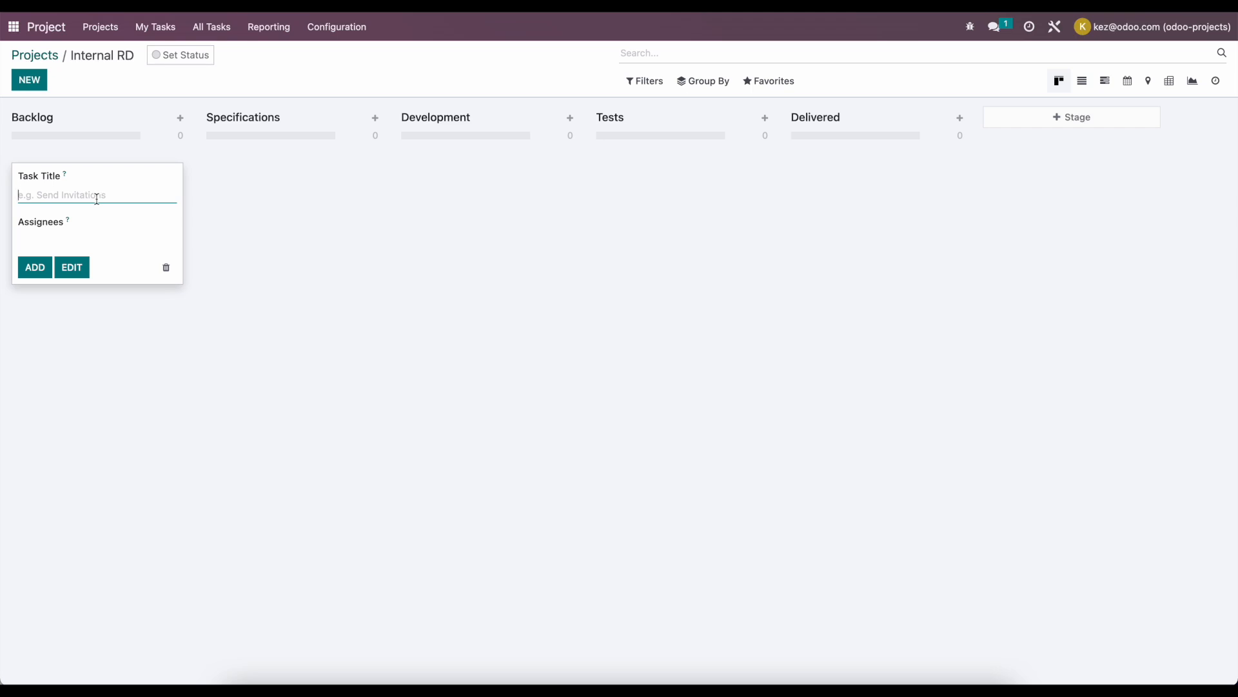
{"action": "type", "text": "Task 1"}
{"action": "key", "text": "Return"}
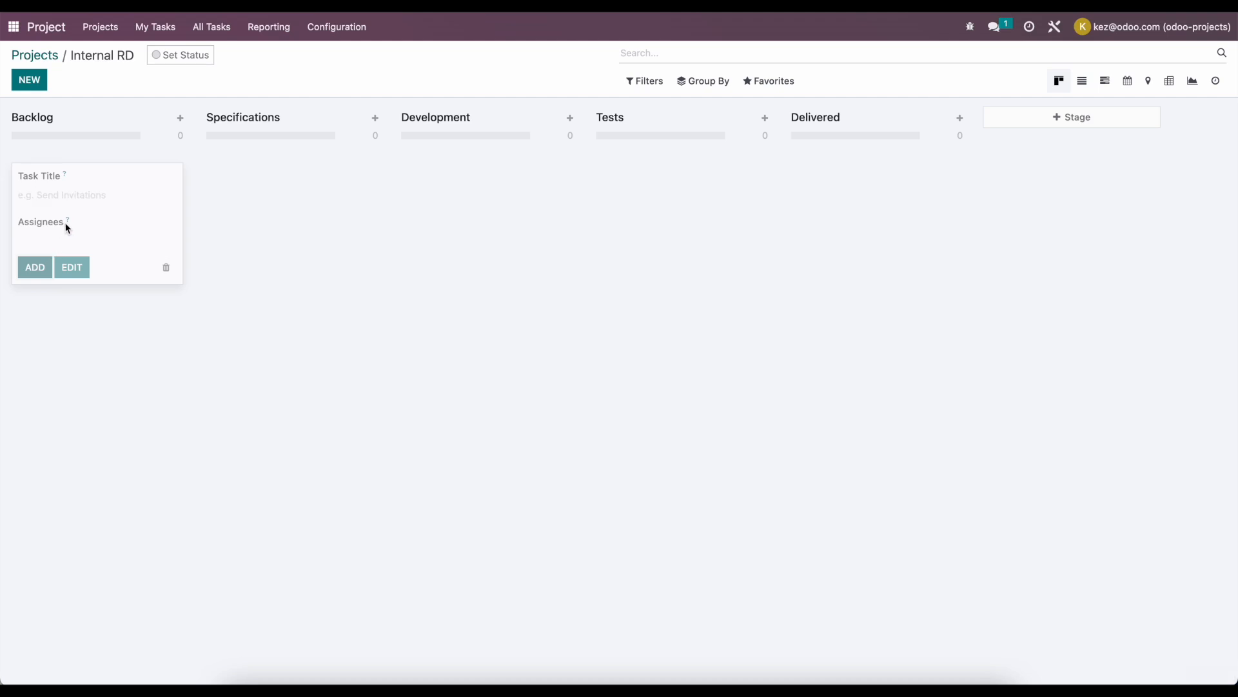
{"action": "type", "text": "Task2"}
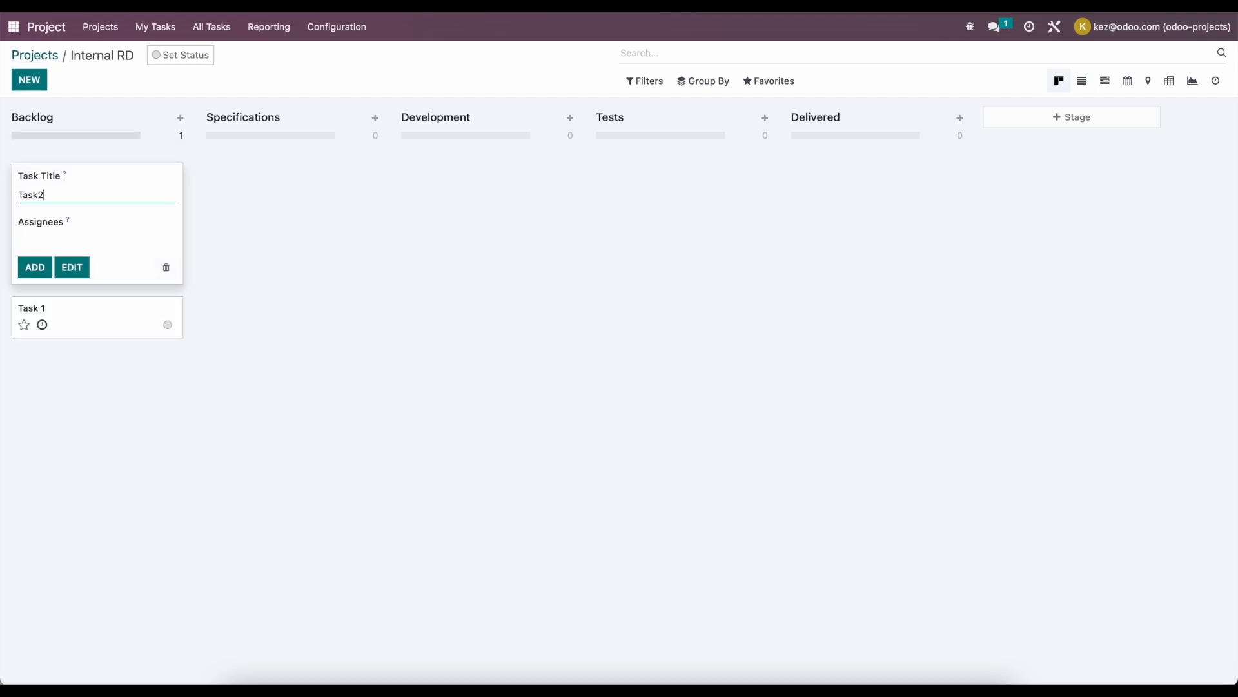
{"action": "left_click", "coordinate": [34, 266]}
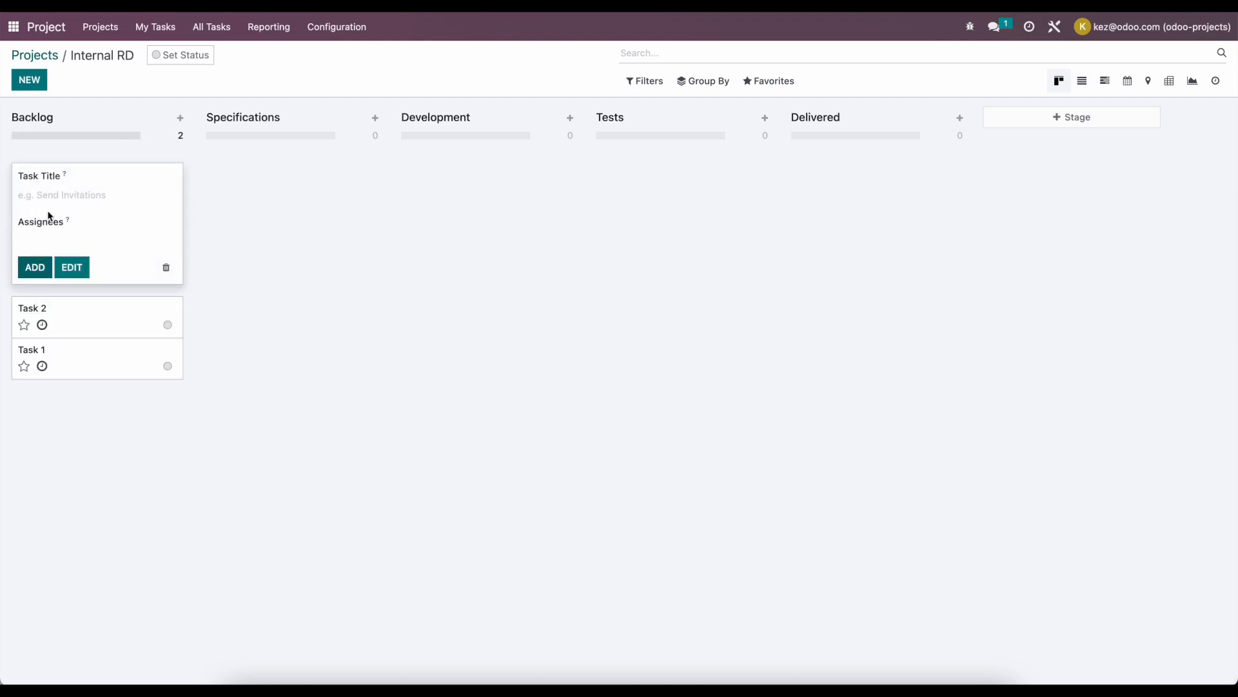
{"action": "type", "text": "Task 3"}
{"action": "left_click", "coordinate": [34, 266]}
{"action": "left_click", "coordinate": [287, 301]}
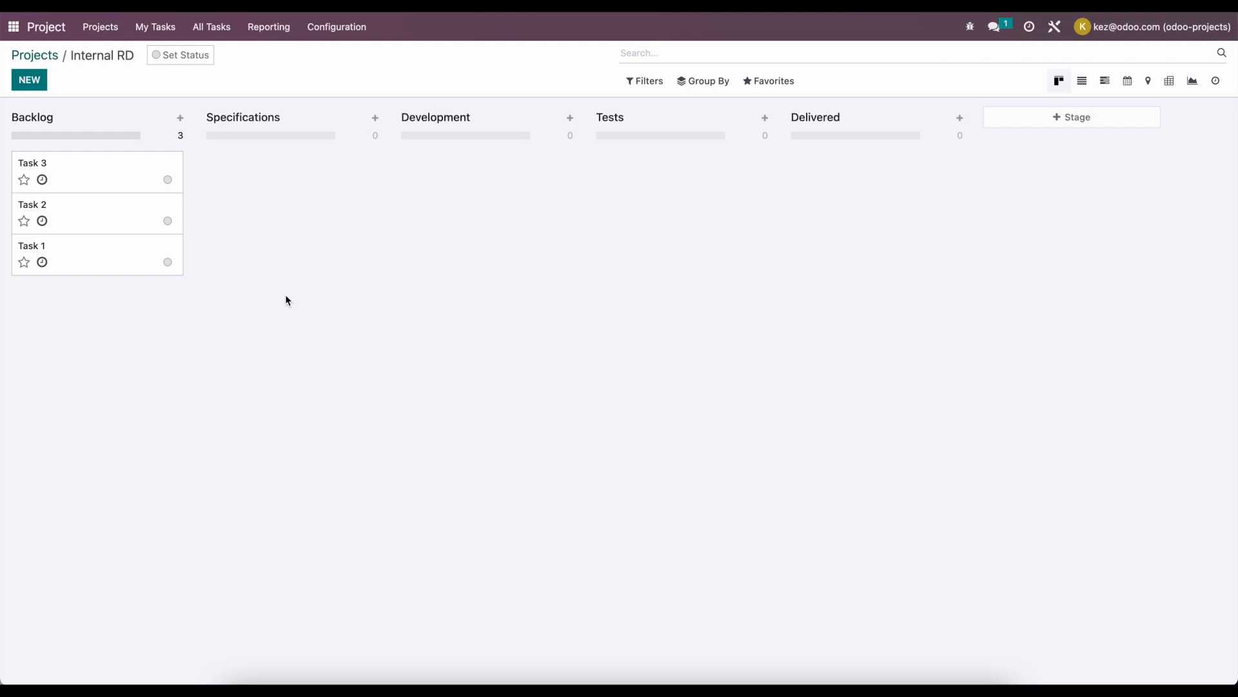
- Open Task 3 and show its available assignees
{"action": "left_click", "coordinate": [98, 173]}
{"action": "left_click", "coordinate": [136, 252]}
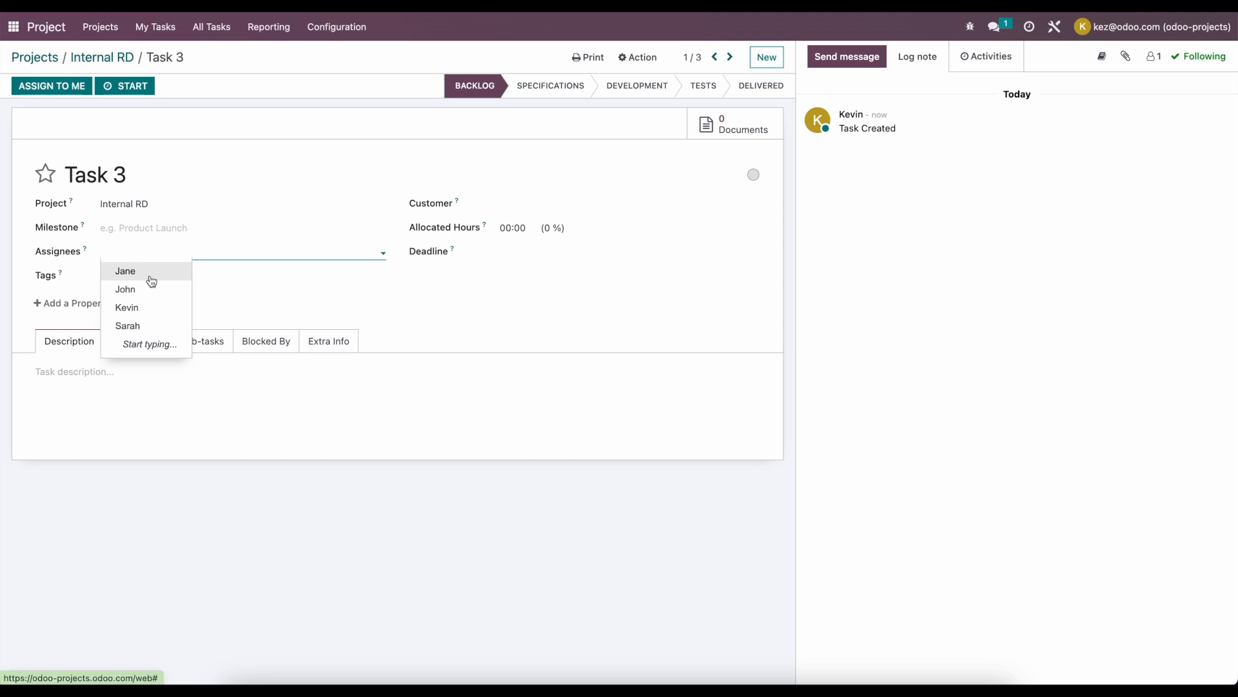
{"action": "left_click", "coordinate": [158, 310]}
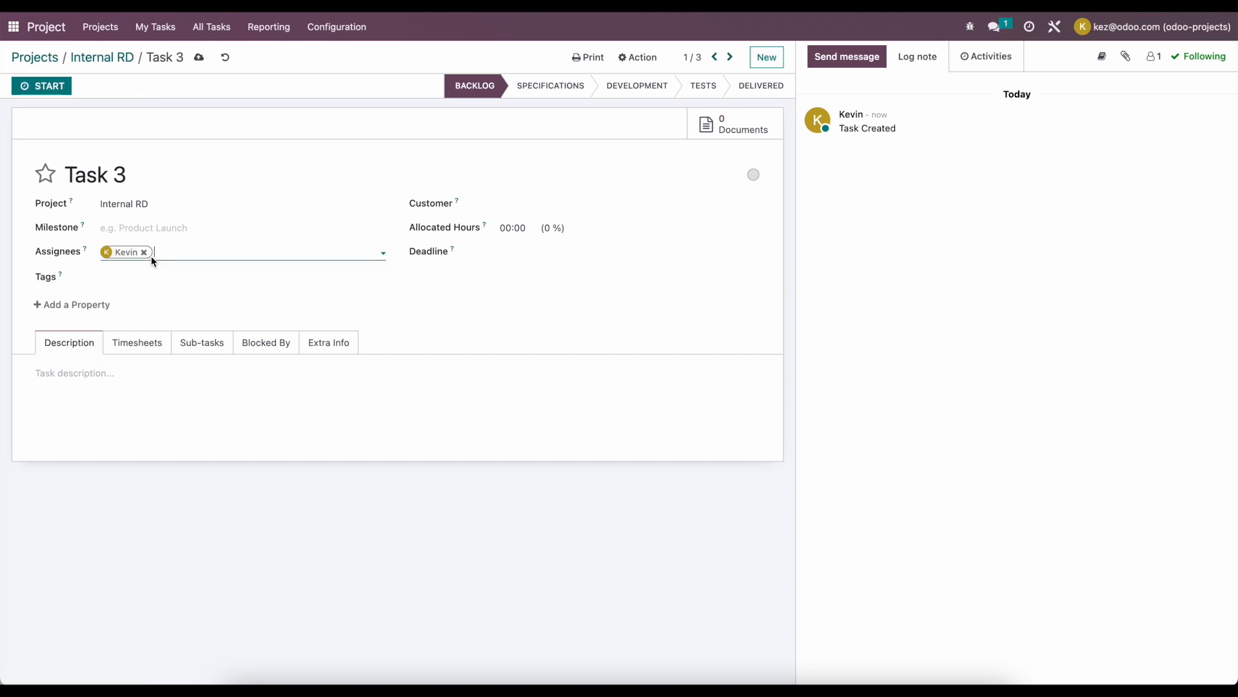
{"action": "left_click", "coordinate": [148, 251]}
{"action": "left_click", "coordinate": [149, 251]}
{"action": "left_click", "coordinate": [150, 274]}
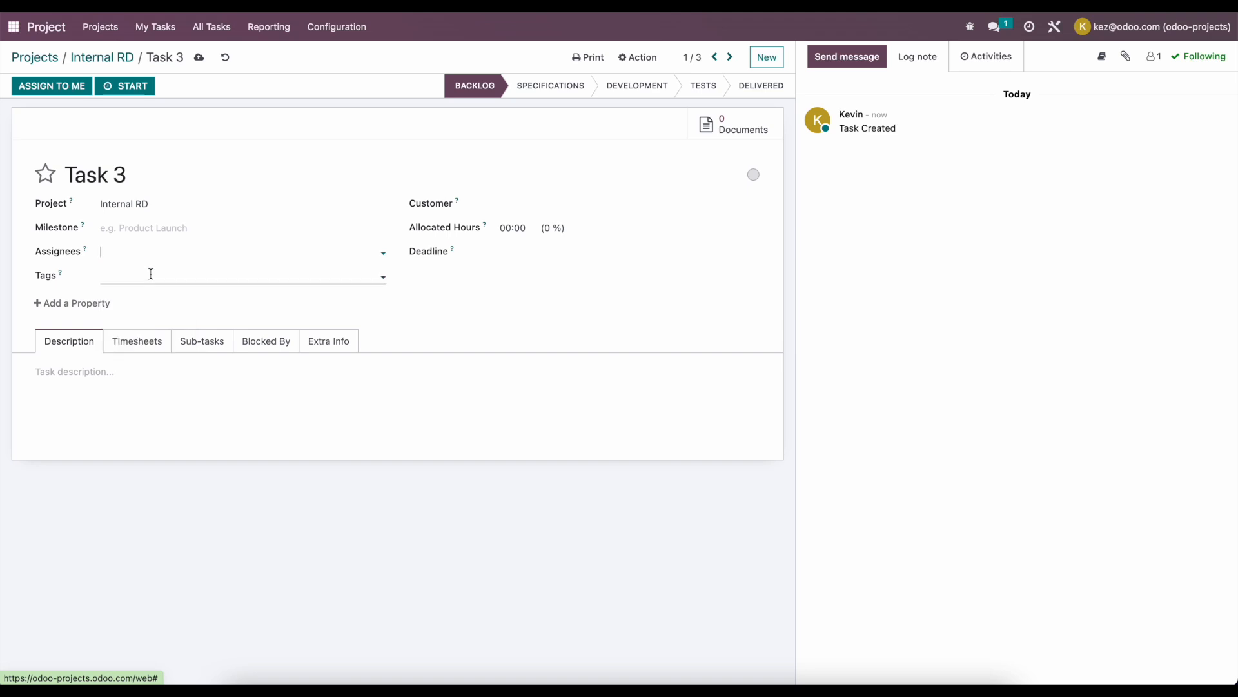
- Assign the first and last listed users to Task 3 and set its allocated hours to 15
{"action": "left_click", "coordinate": [189, 251]}
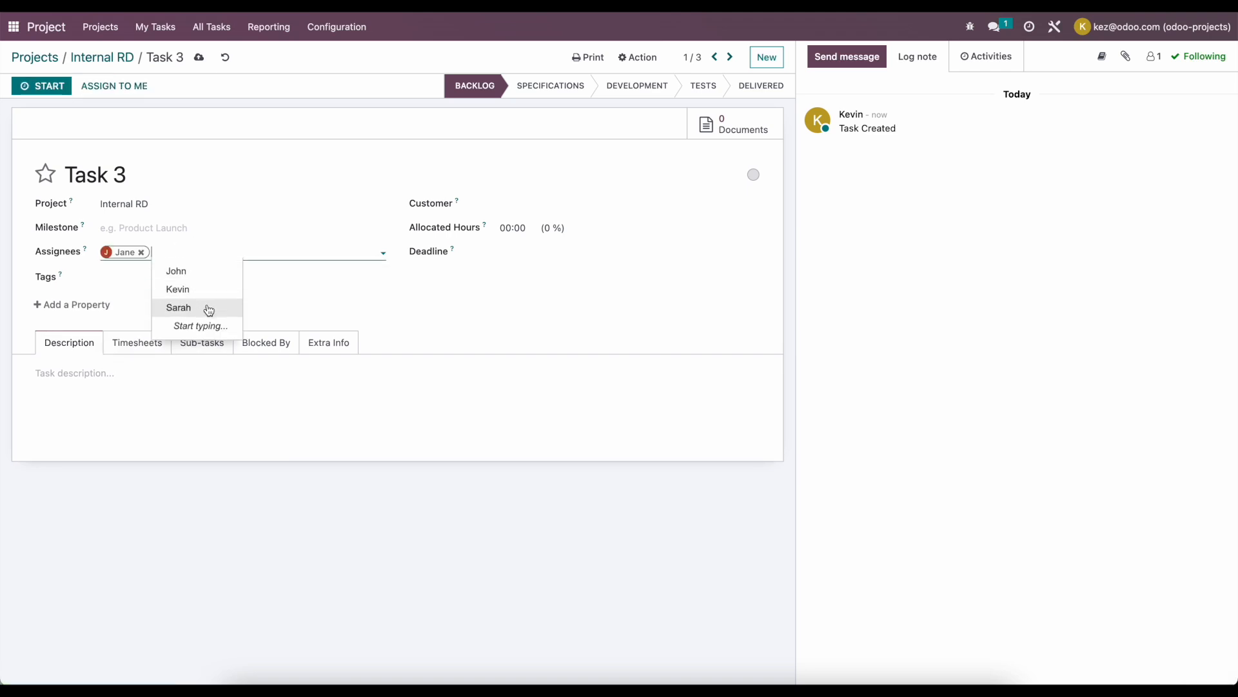
{"action": "left_click", "coordinate": [209, 311]}
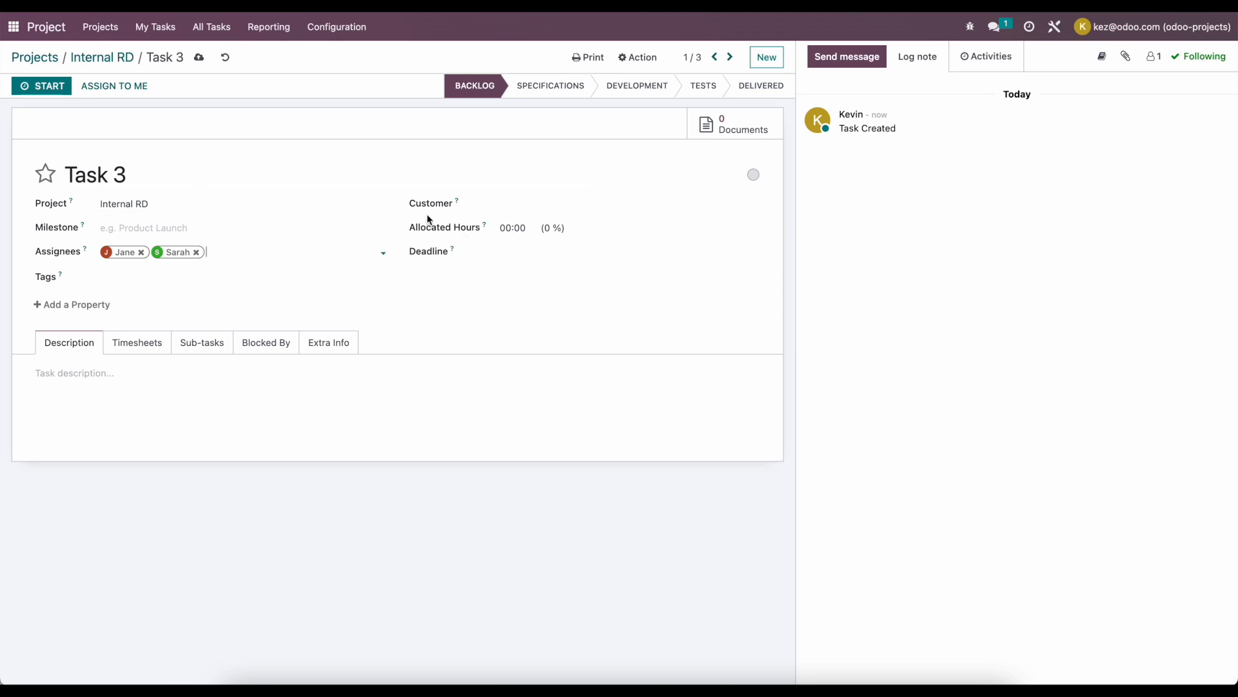
{"action": "left_click", "coordinate": [522, 227]}
{"action": "type", "text": "15"}
{"action": "left_click", "coordinate": [600, 295]}
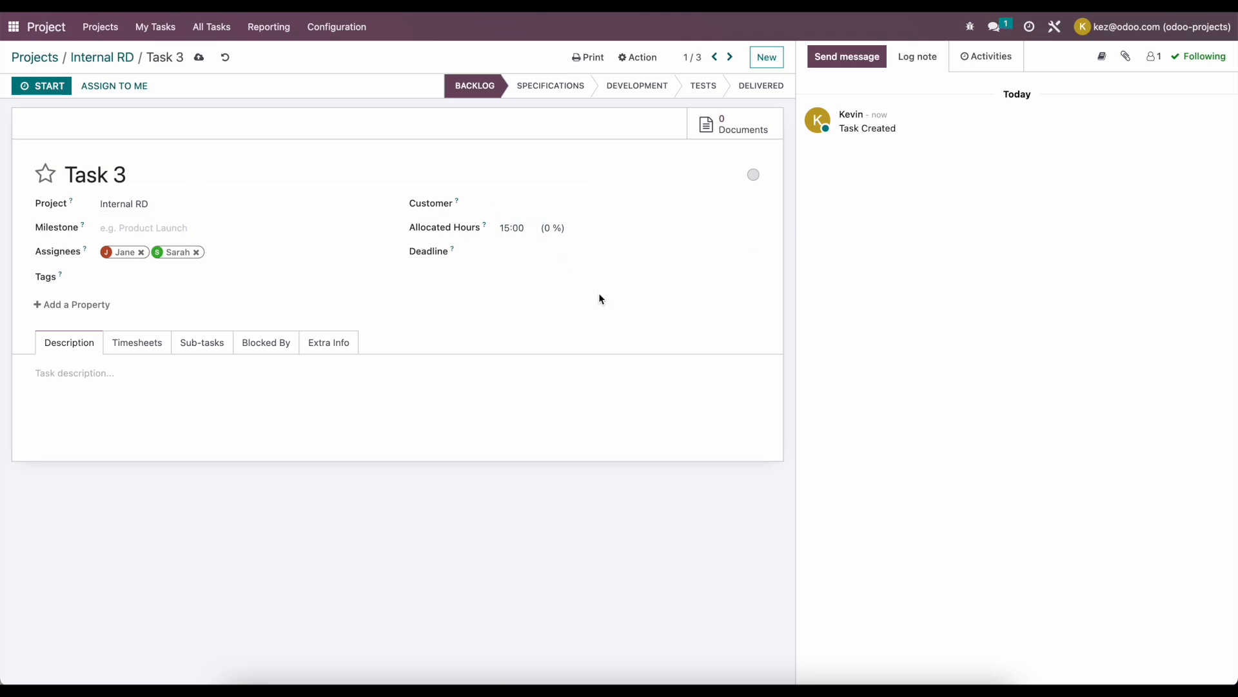
- Set Task 3's deadline to 03/01/2023, save the task and return to the Internal RD board
{"action": "left_click", "coordinate": [514, 248]}
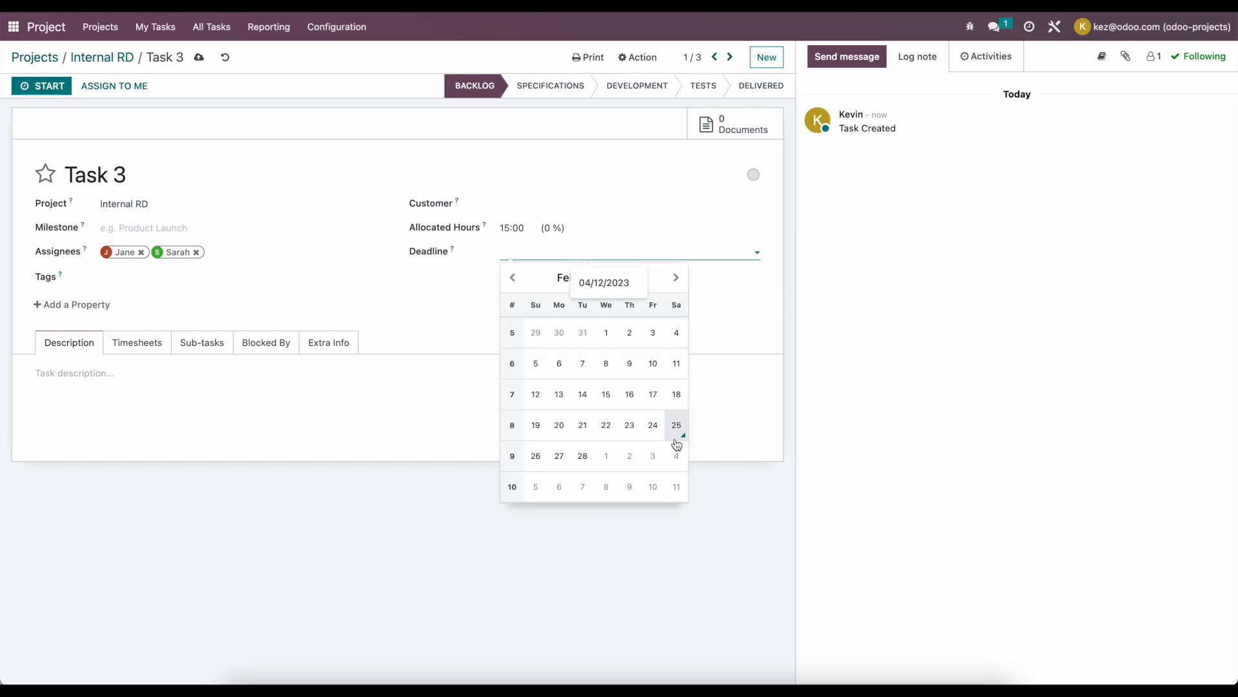
{"action": "left_click", "coordinate": [607, 457]}
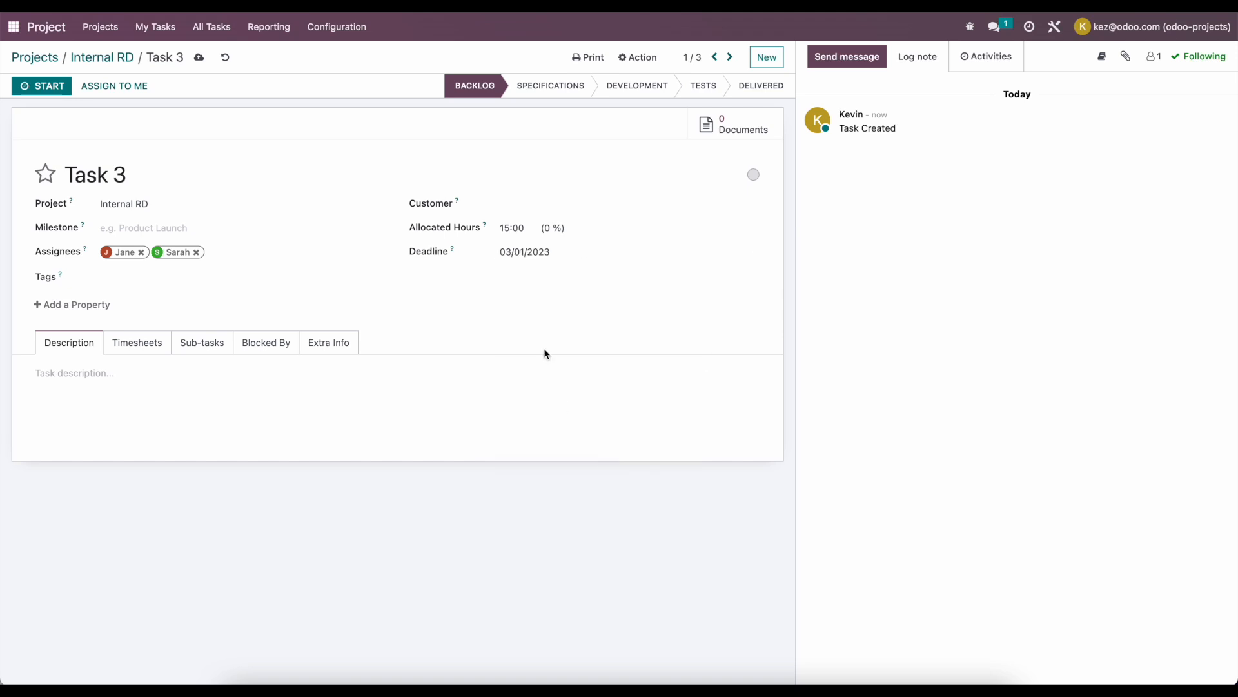
{"action": "left_click", "coordinate": [122, 379]}
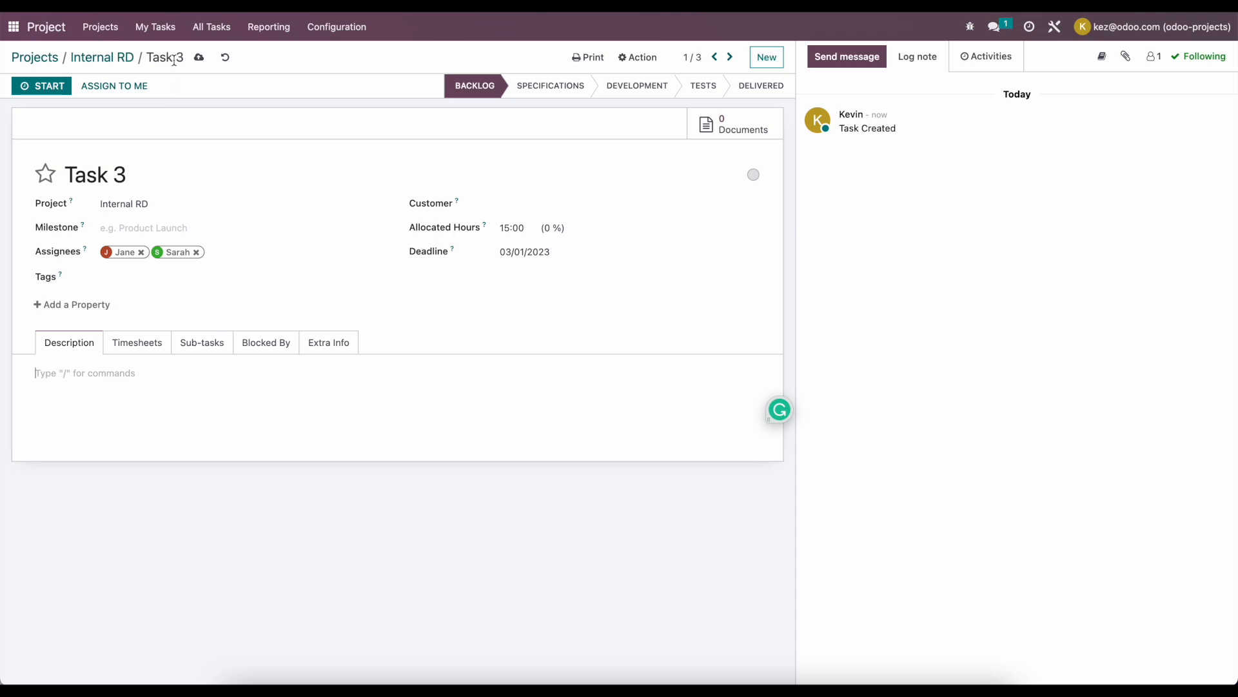
{"action": "left_click", "coordinate": [198, 57]}
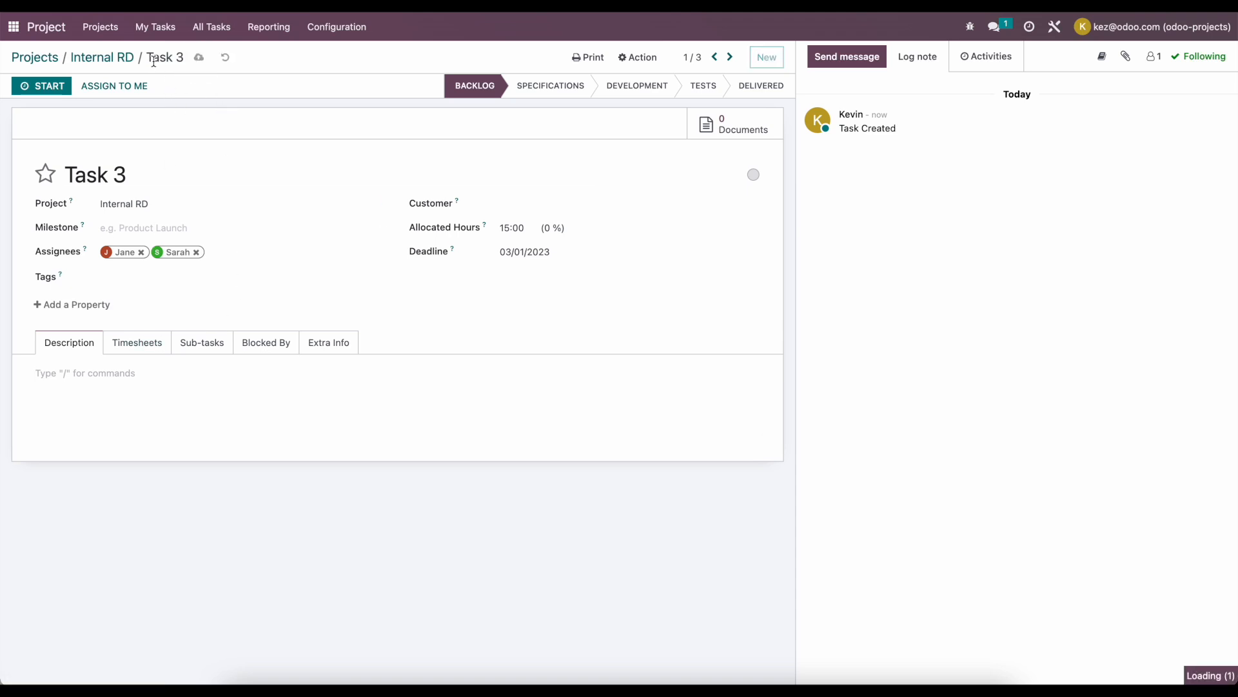
{"action": "left_click", "coordinate": [109, 58]}
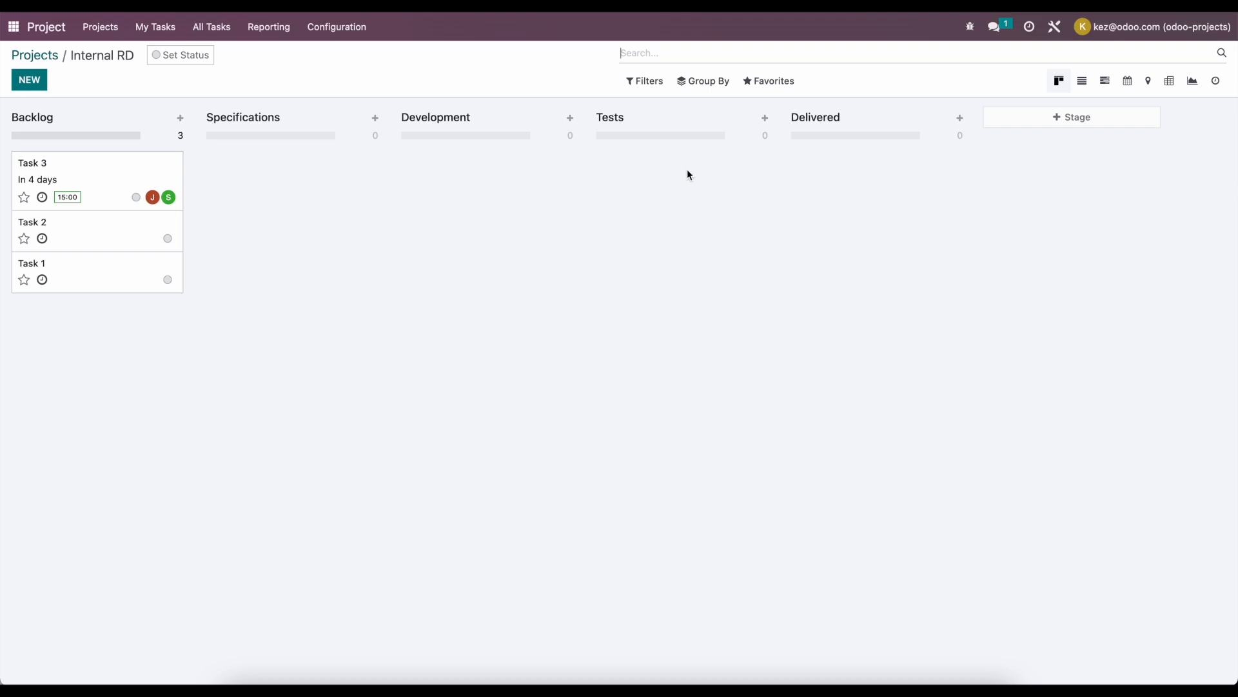
- Plan the existing Task 3 in the Gantt view starting on February 27, 2023
{"action": "left_click", "coordinate": [1105, 81]}
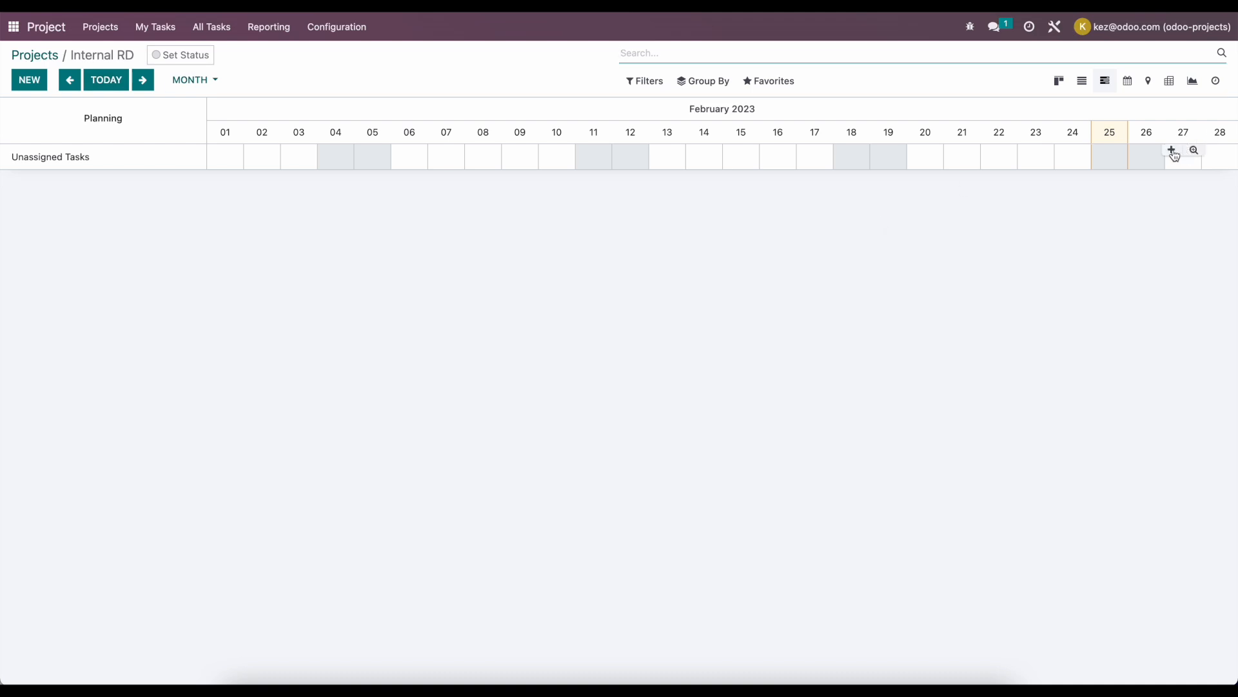
{"action": "left_click", "coordinate": [1194, 152]}
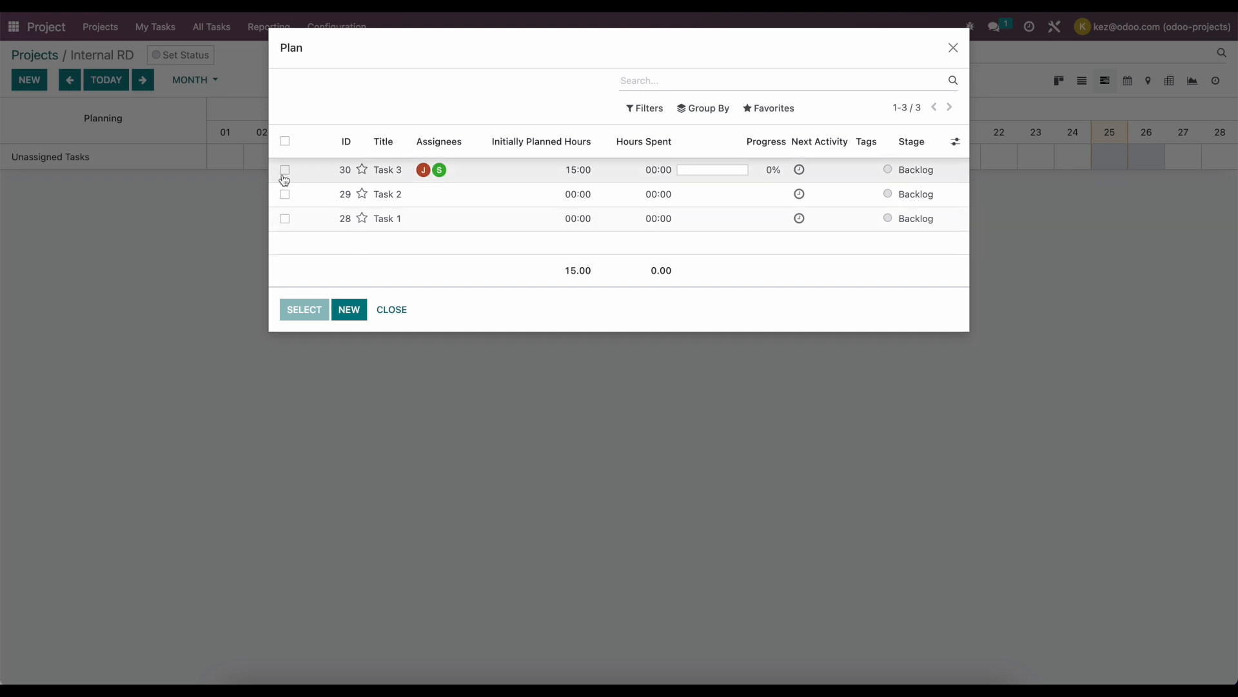
{"action": "left_click", "coordinate": [285, 170]}
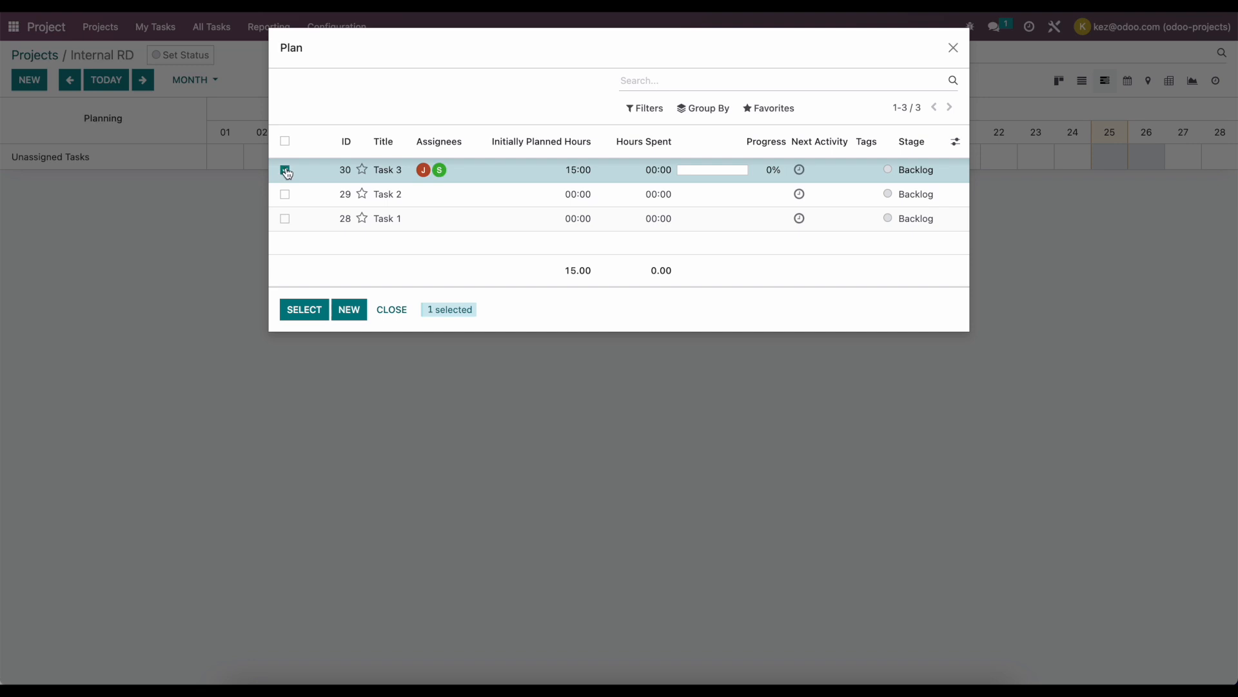
{"action": "left_click", "coordinate": [314, 311]}
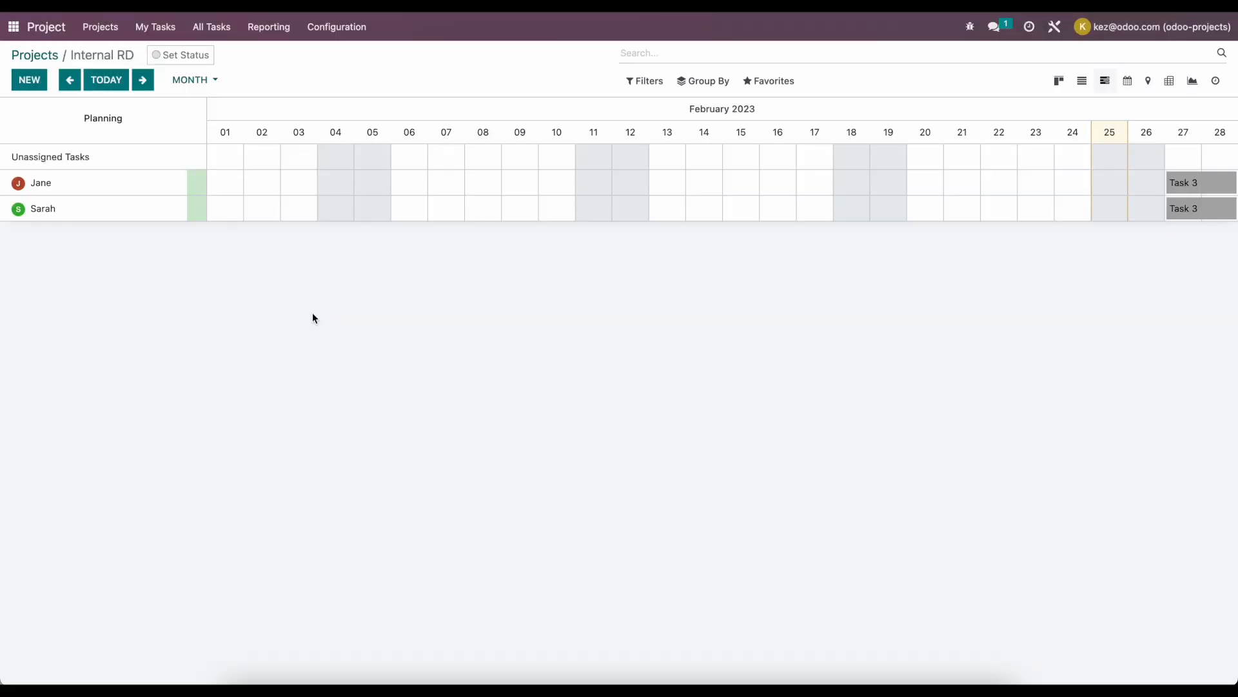
- Examine Task 3's planning details for both assignees in the Gantt chart and in its task form
{"action": "mouse_move", "coordinate": [1190, 191]}
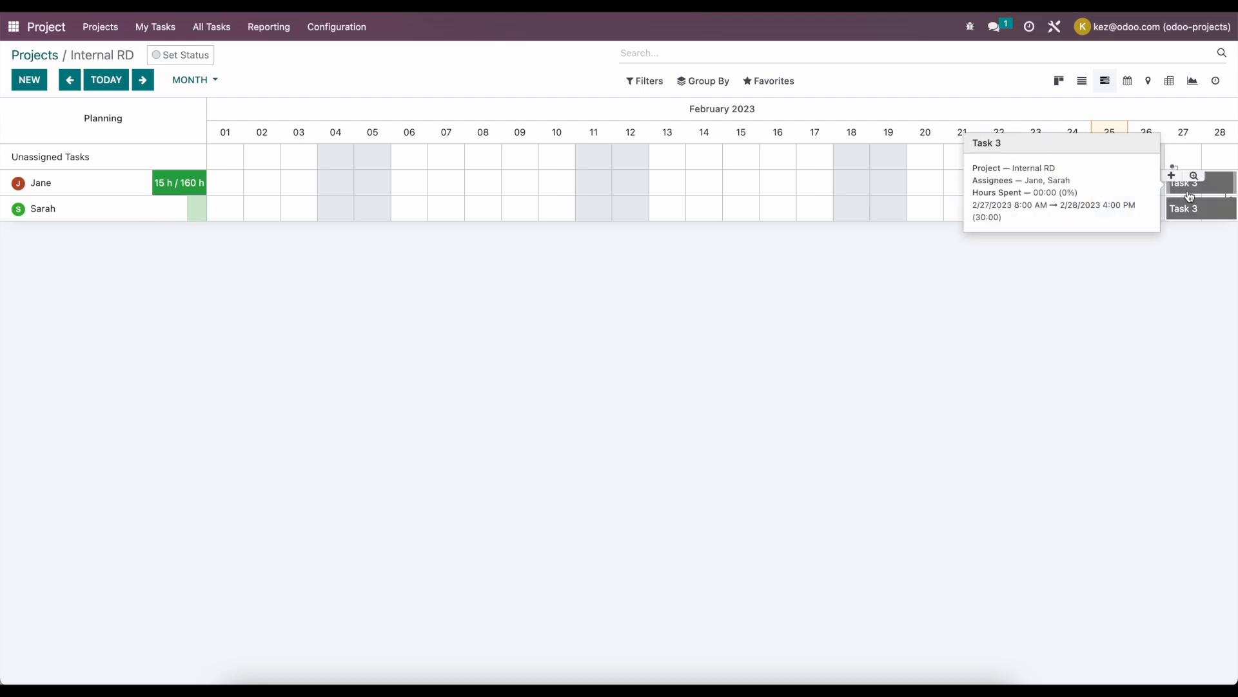
{"action": "mouse_move", "coordinate": [1192, 214]}
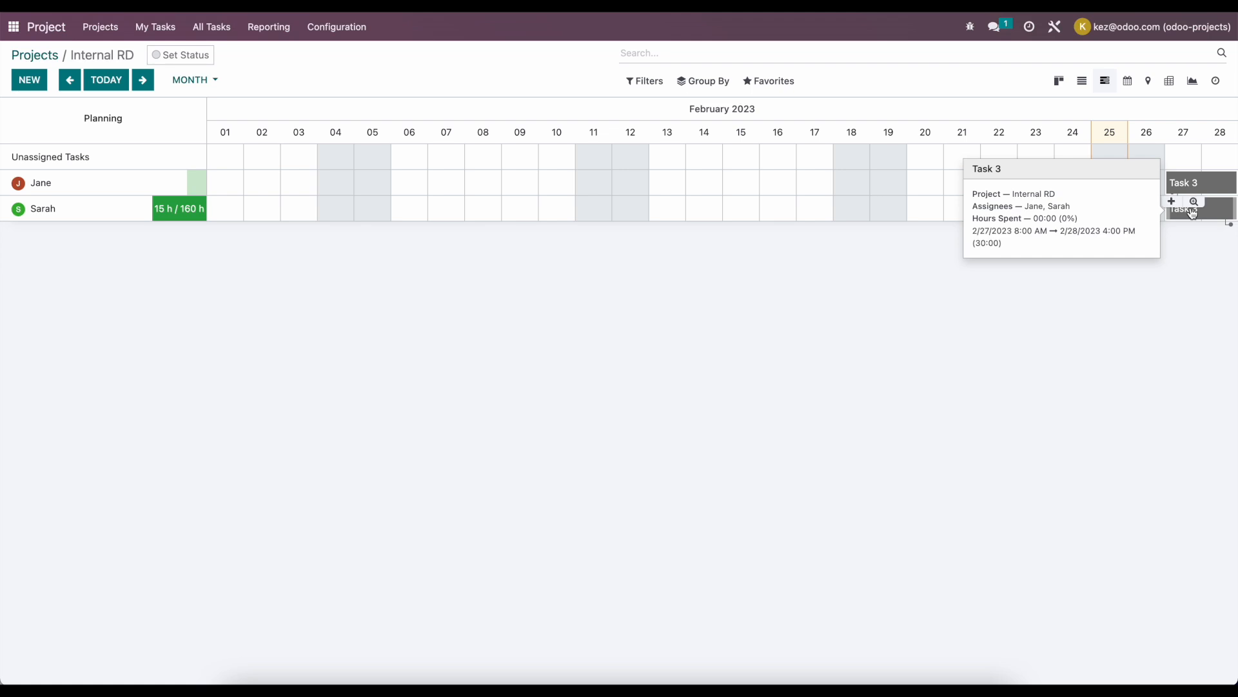
{"action": "left_click", "coordinate": [1197, 218]}
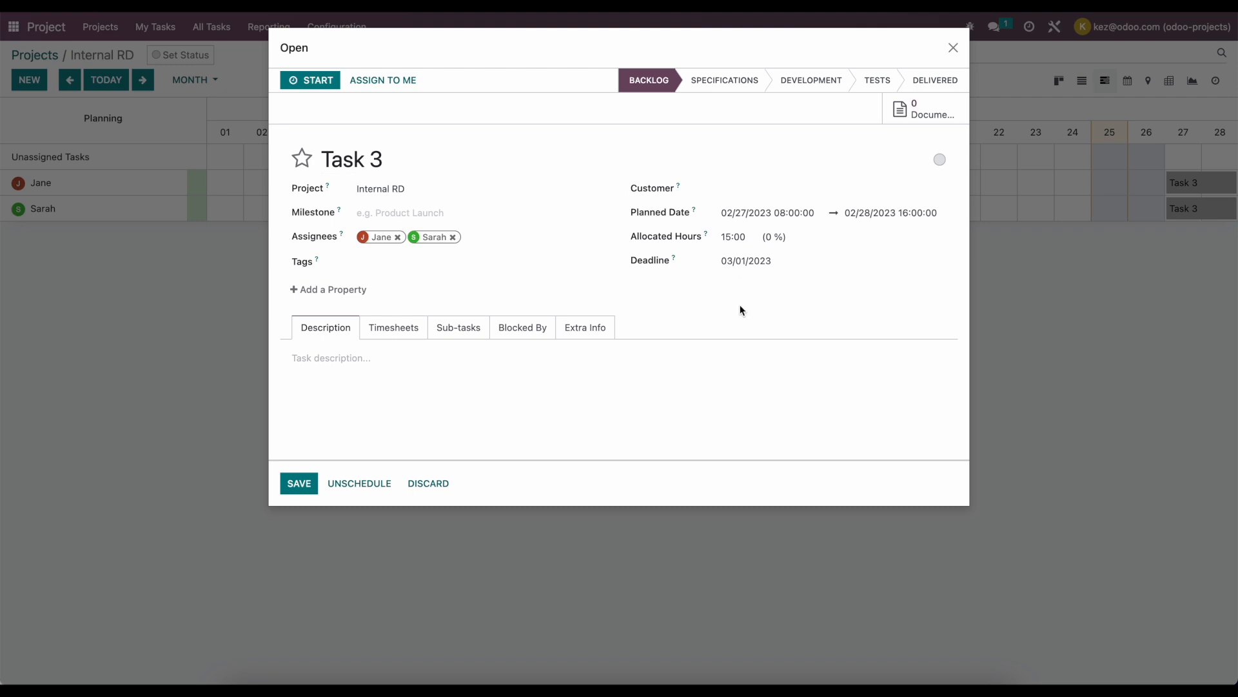
{"action": "left_click", "coordinate": [954, 49]}
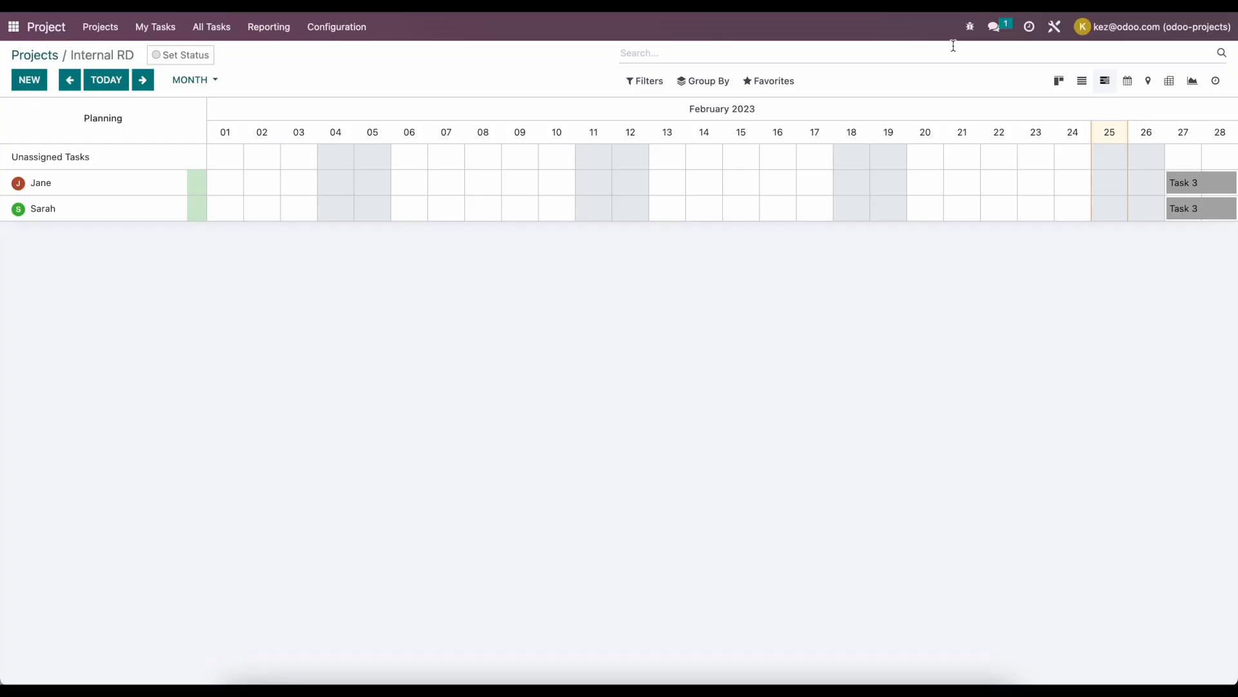
- Move Task 3 from Backlog to Specifications on the Kanban board and mark it as Ready
{"action": "left_click", "coordinate": [1064, 93]}
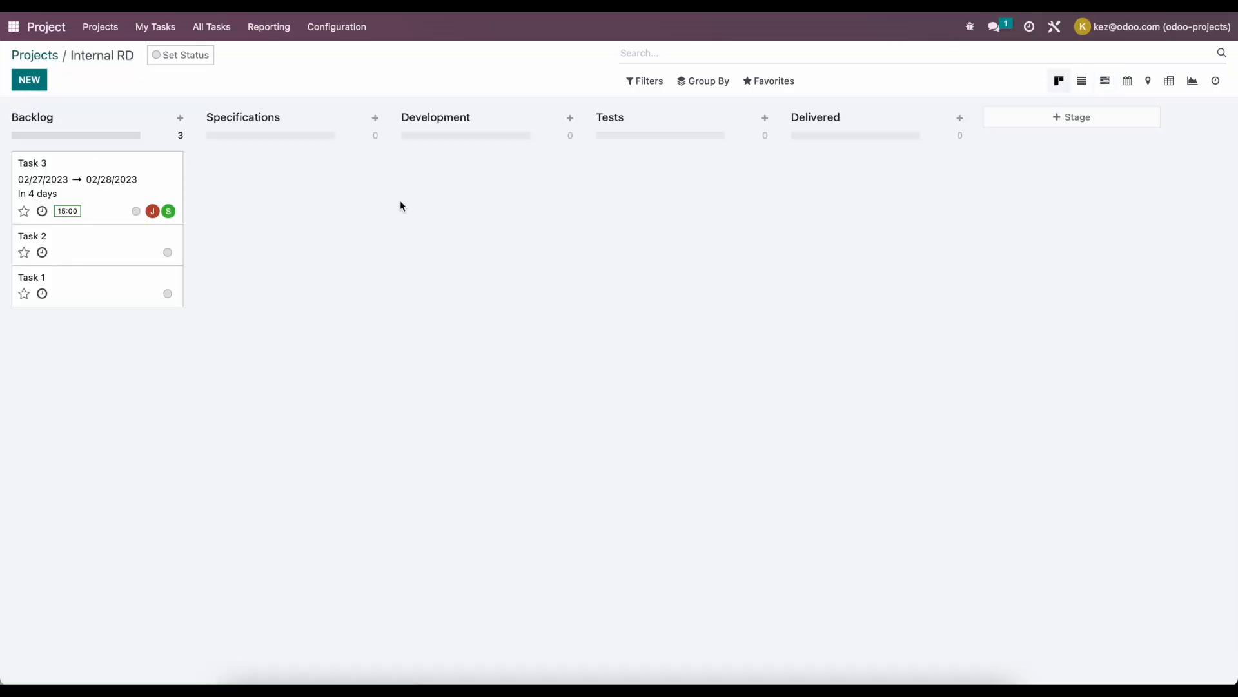
{"action": "left_click_drag", "start_coordinate": [93, 189], "coordinate": [314, 203]}
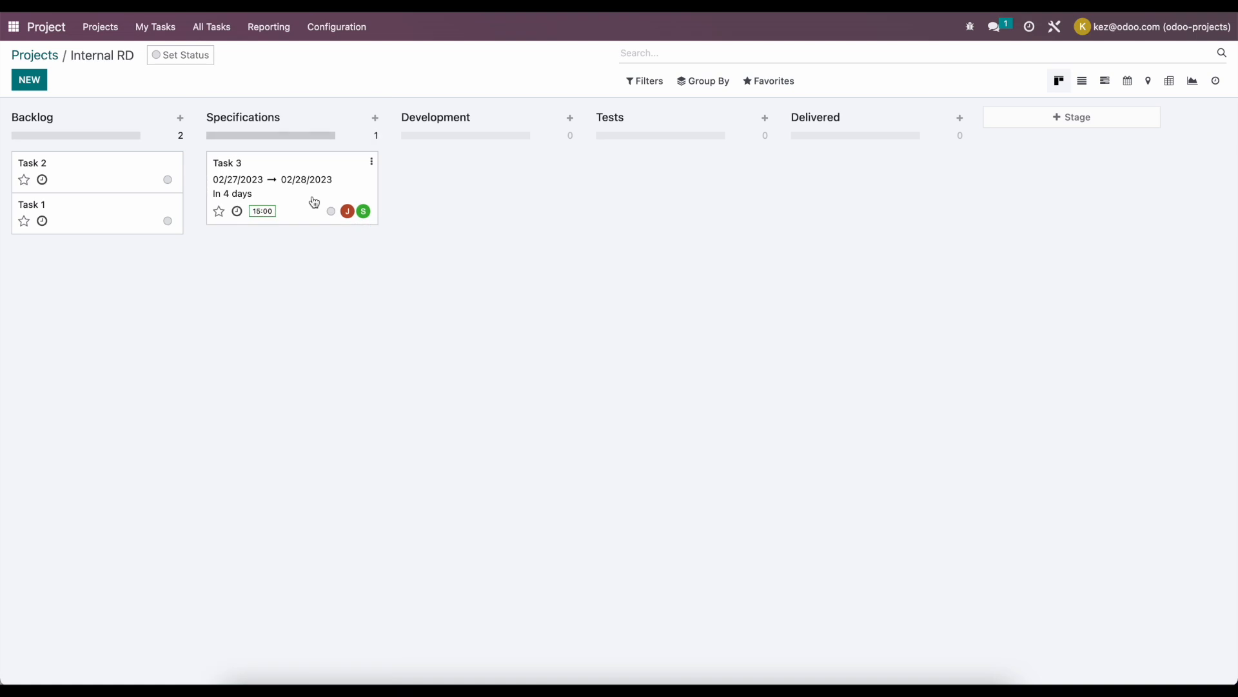
{"action": "left_click", "coordinate": [312, 188]}
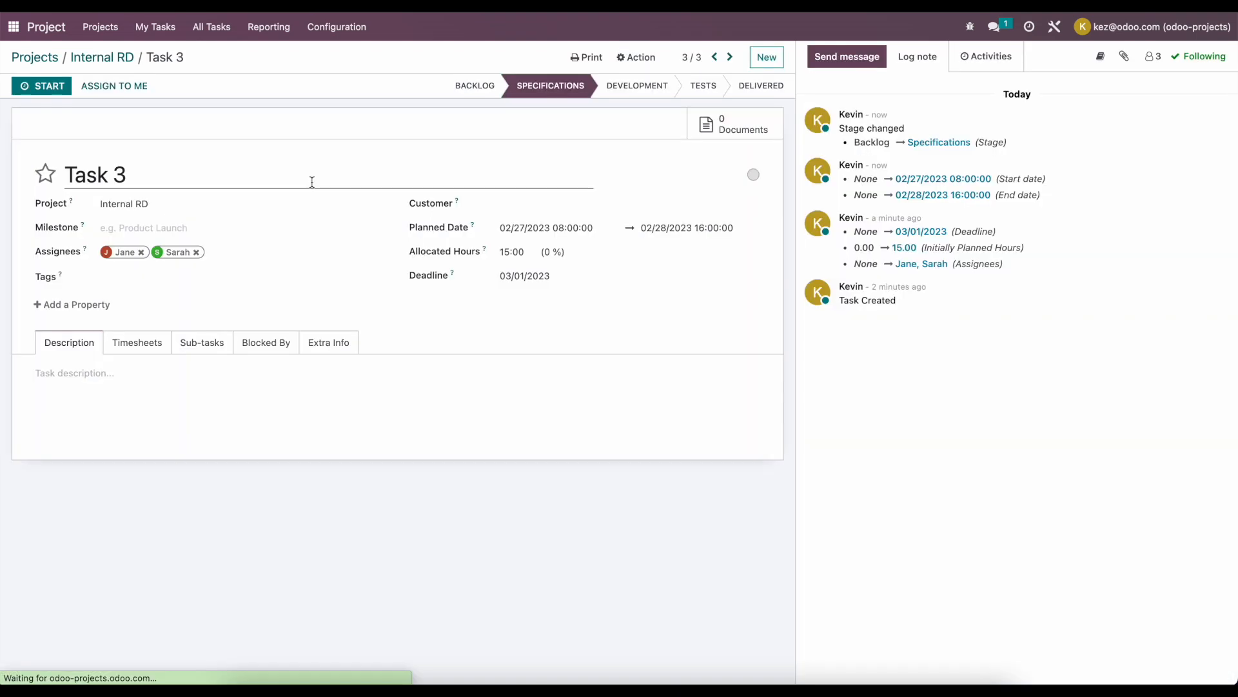
{"action": "left_click", "coordinate": [98, 59]}
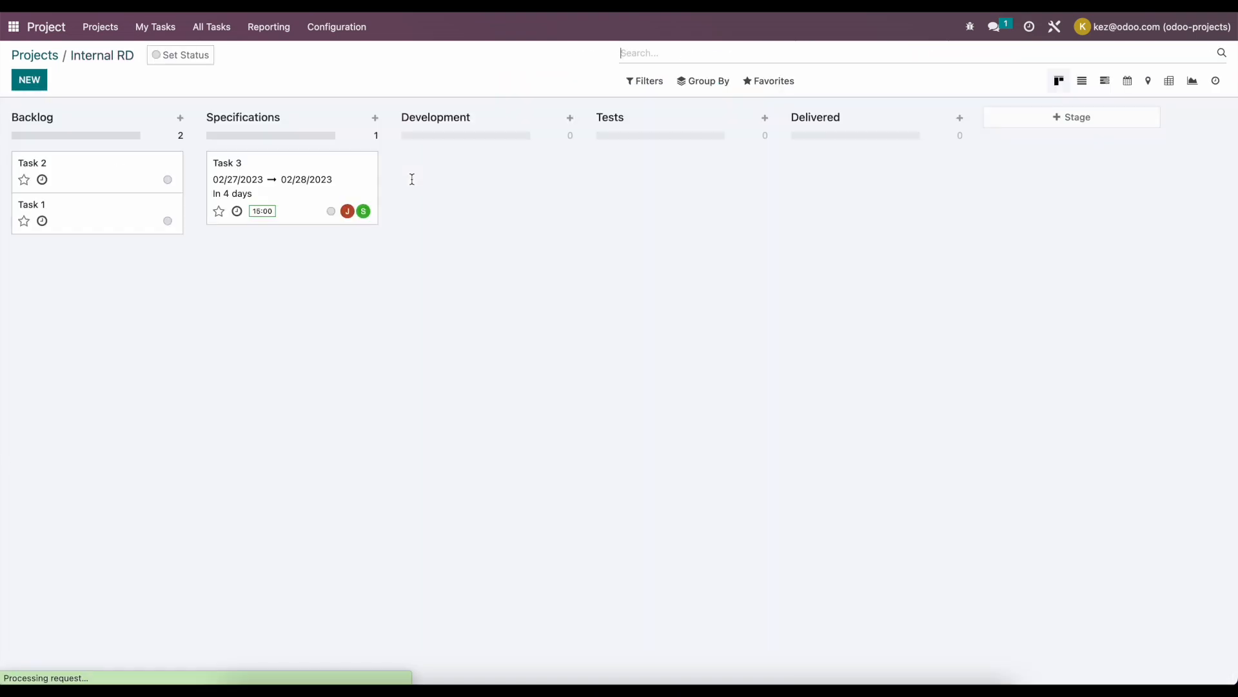
{"action": "left_click", "coordinate": [331, 211]}
{"action": "left_click", "coordinate": [353, 230]}
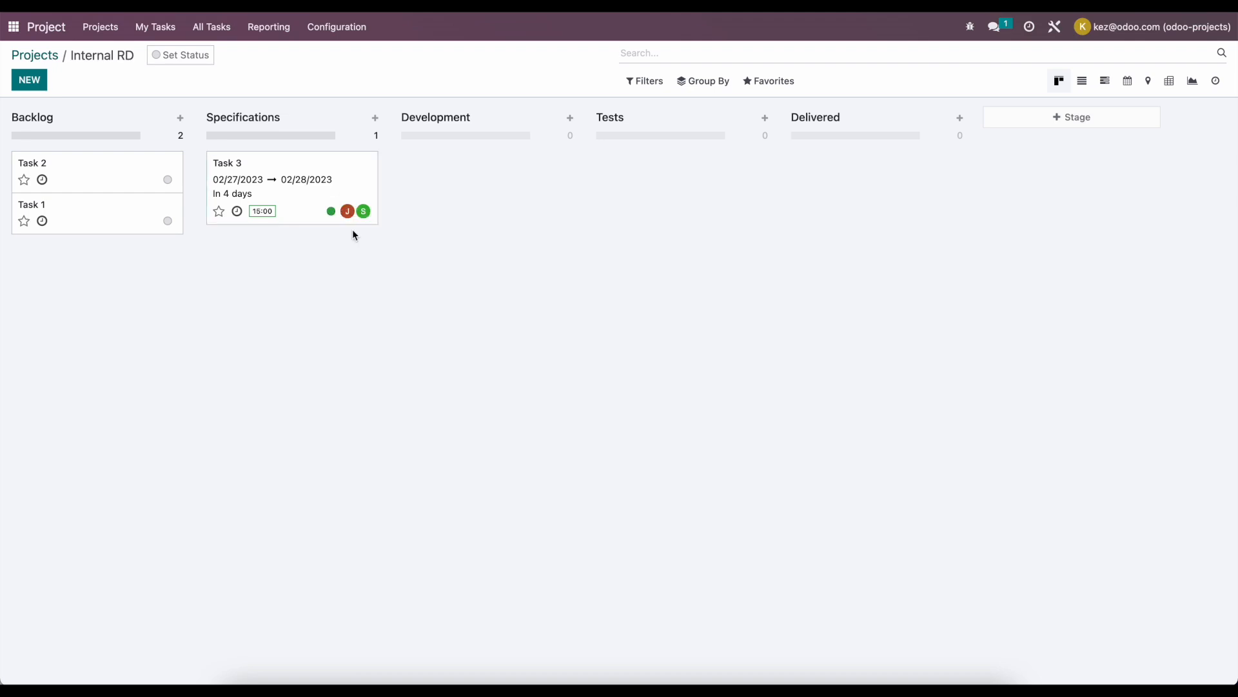
- Log a timesheet line on Task 3 for its first assignee with the description "Initial Research" and 2 hours spent
{"action": "left_click", "coordinate": [330, 184]}
{"action": "left_click", "coordinate": [147, 348]}
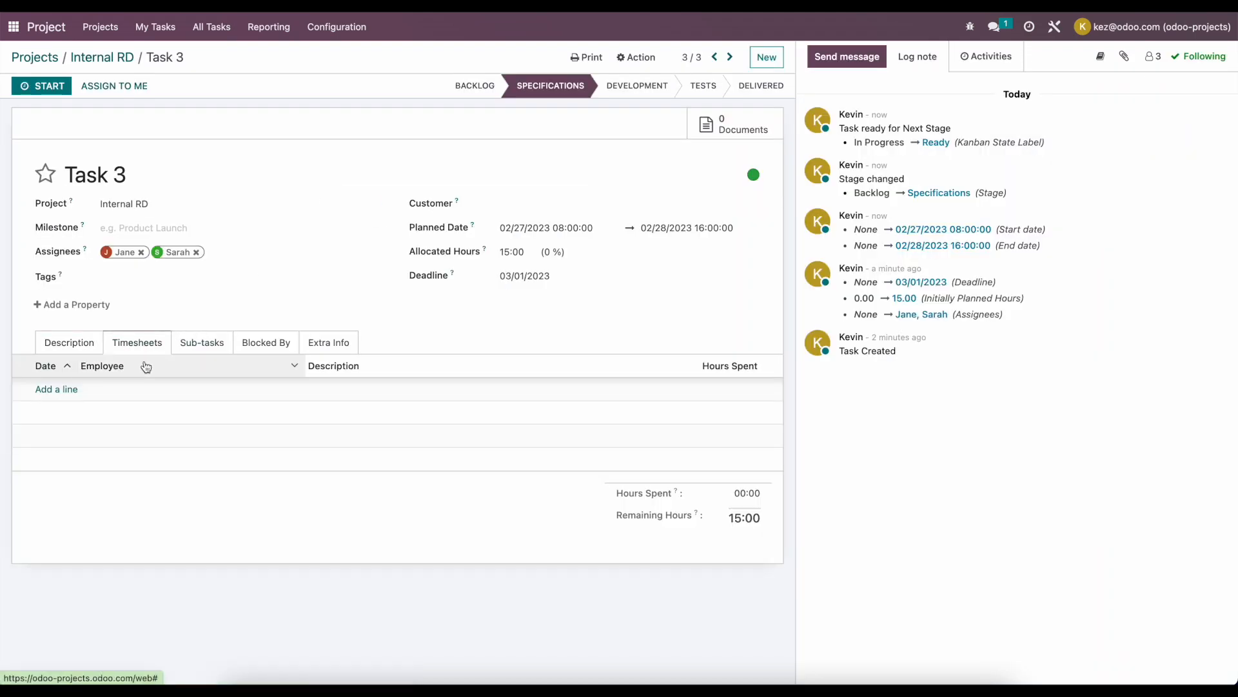
{"action": "left_click", "coordinate": [64, 390]}
{"action": "left_click", "coordinate": [179, 389]}
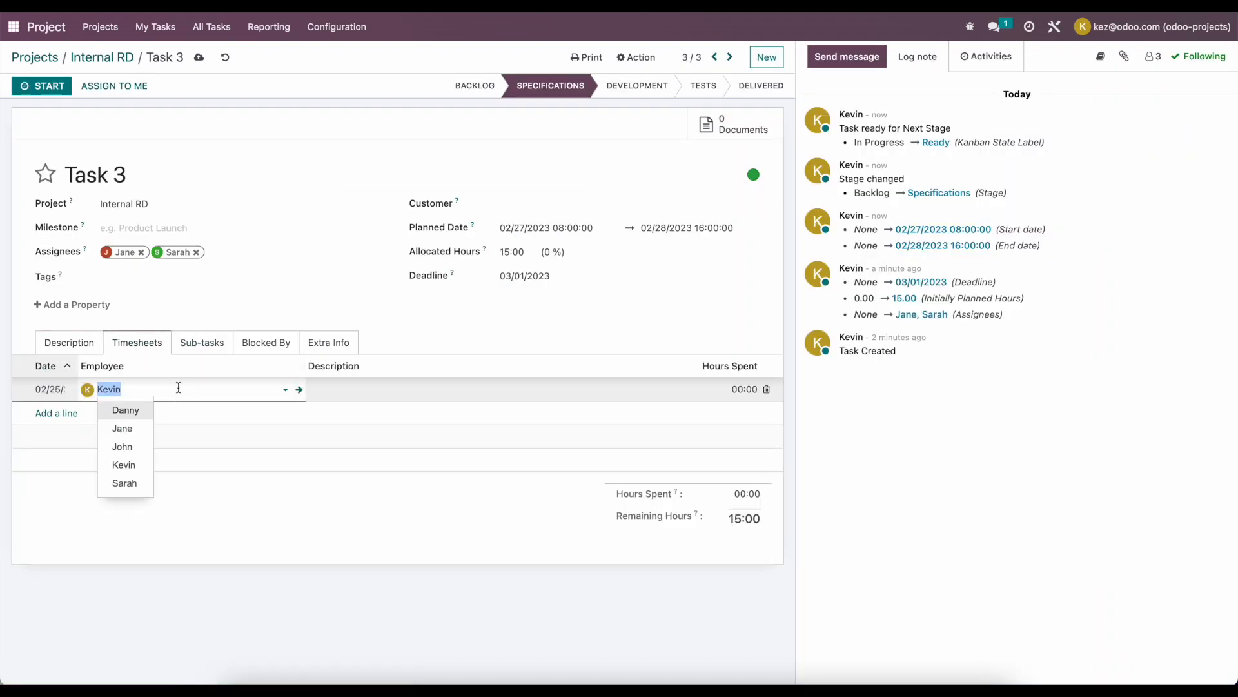
{"action": "left_click", "coordinate": [127, 429]}
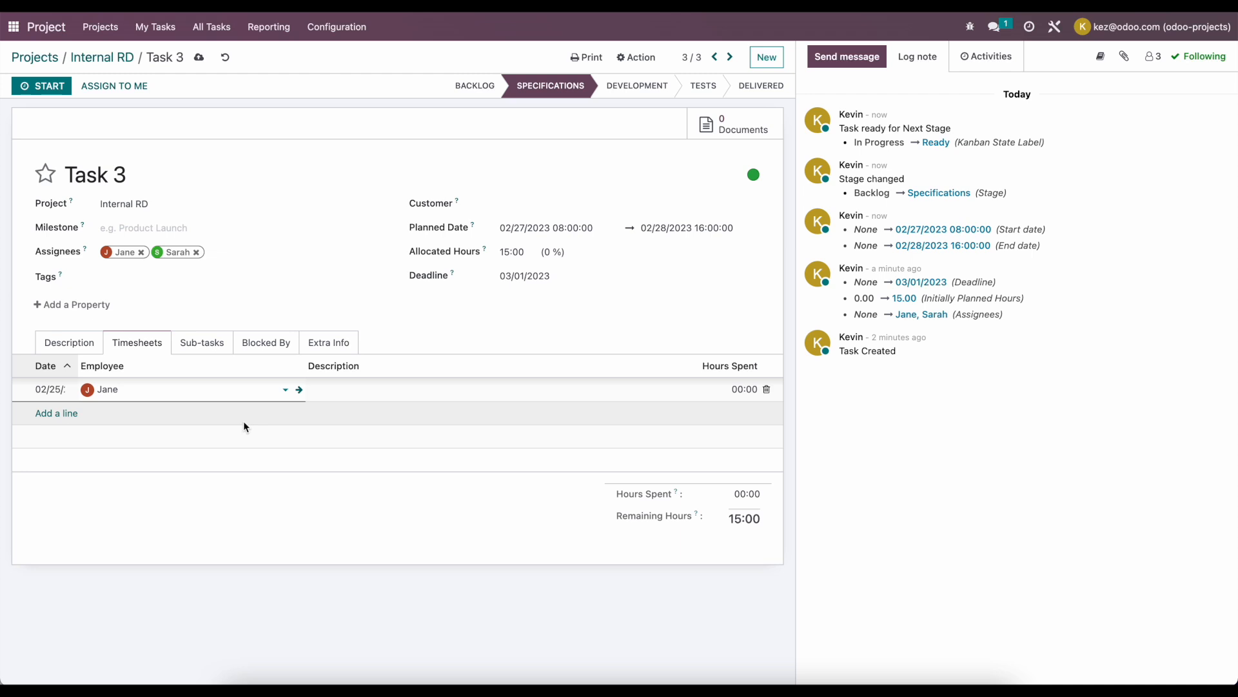
{"action": "left_click", "coordinate": [530, 392]}
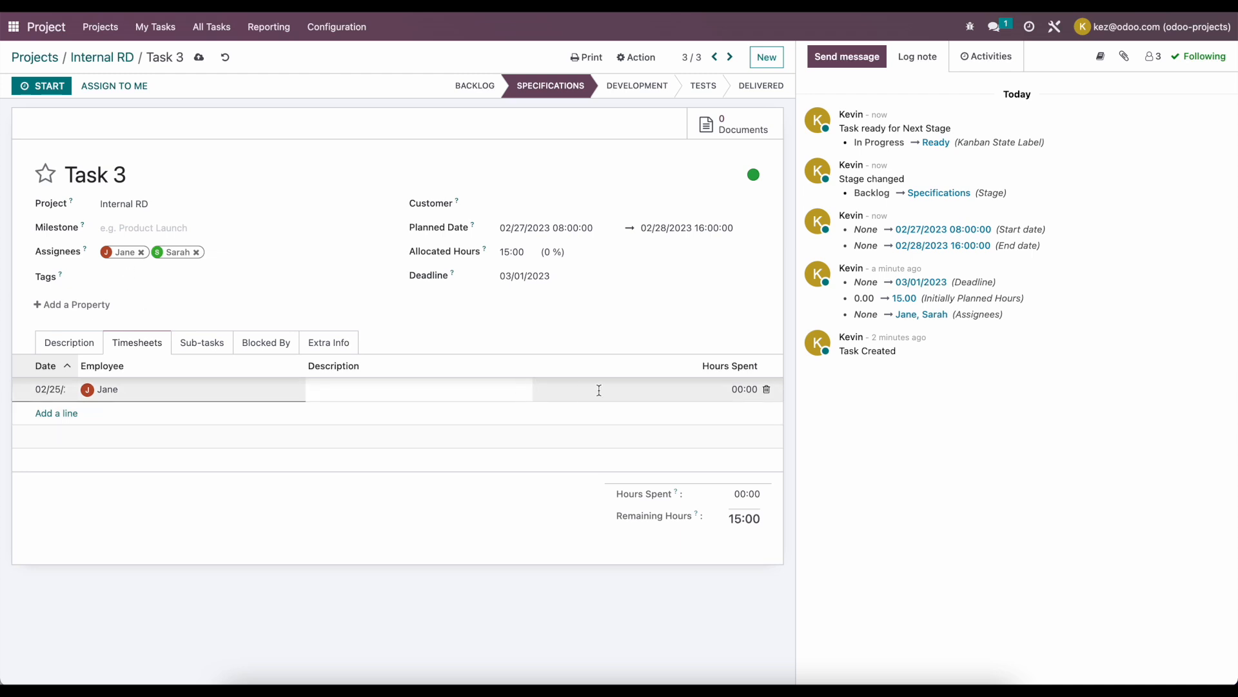
{"action": "type", "text": "Initial Research"}
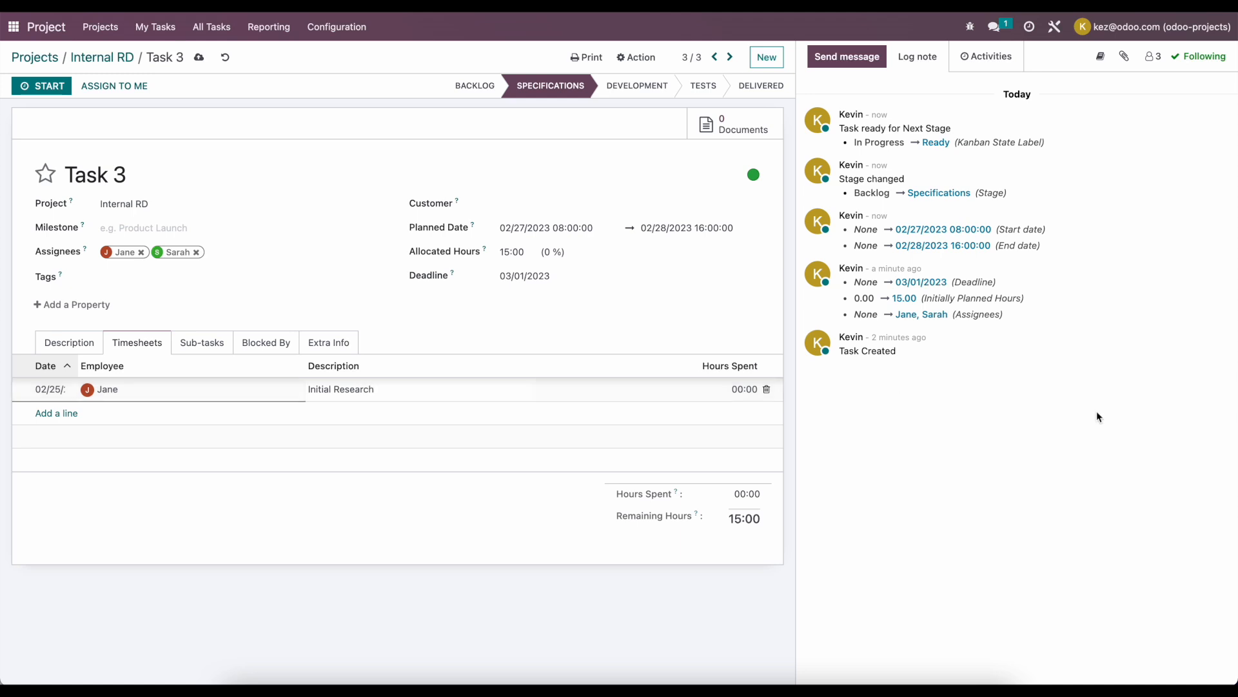
{"action": "left_click", "coordinate": [753, 389]}
{"action": "type", "text": "2"}
{"action": "left_click", "coordinate": [749, 431]}
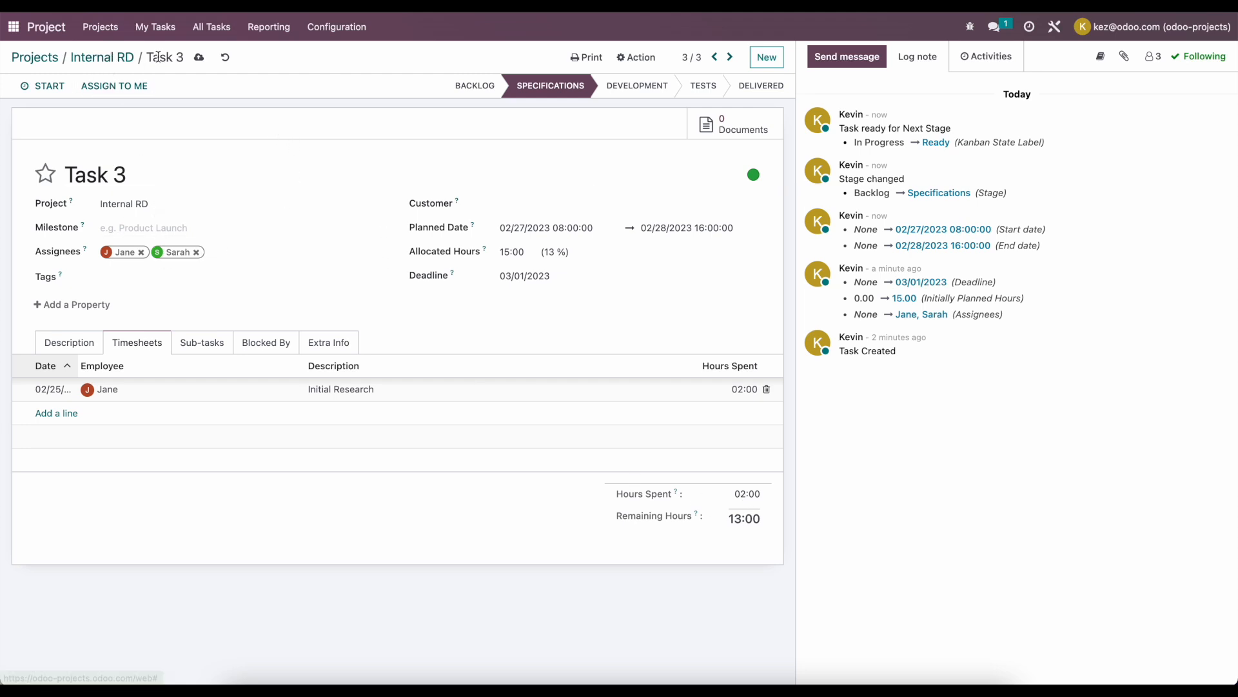
- Switch to the Timesheets app and show the timesheets of all employees for the current week
{"action": "left_click", "coordinate": [114, 56]}
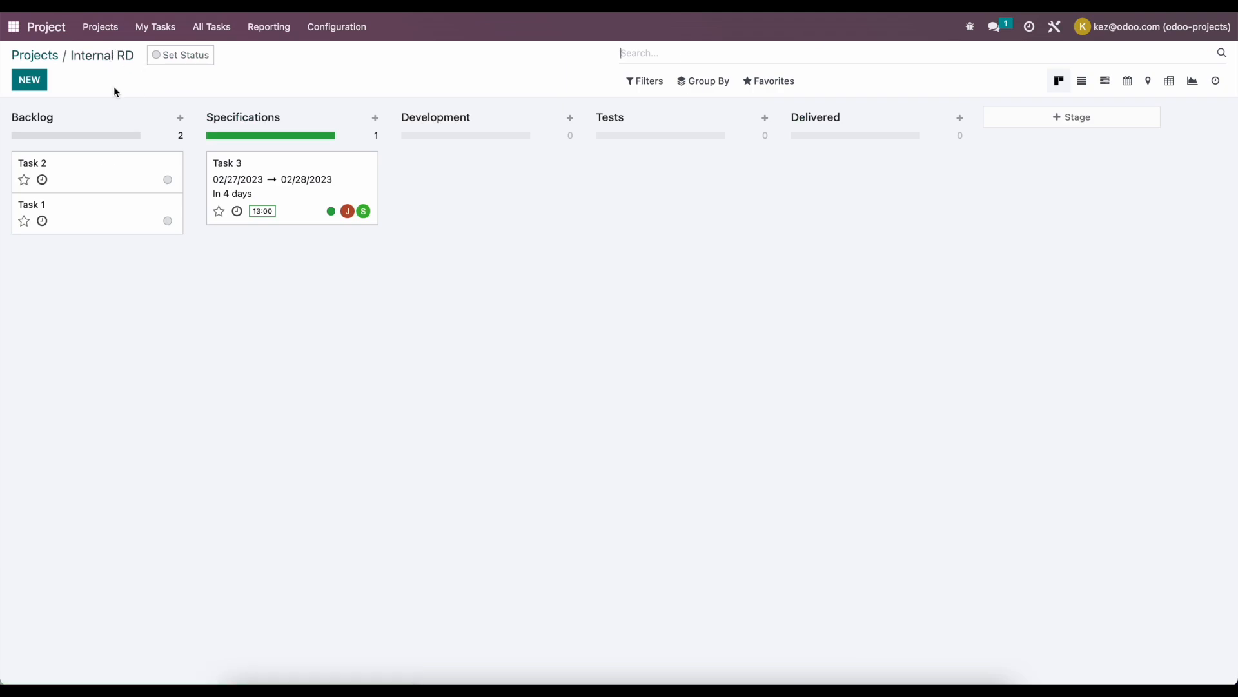
{"action": "left_click", "coordinate": [21, 31]}
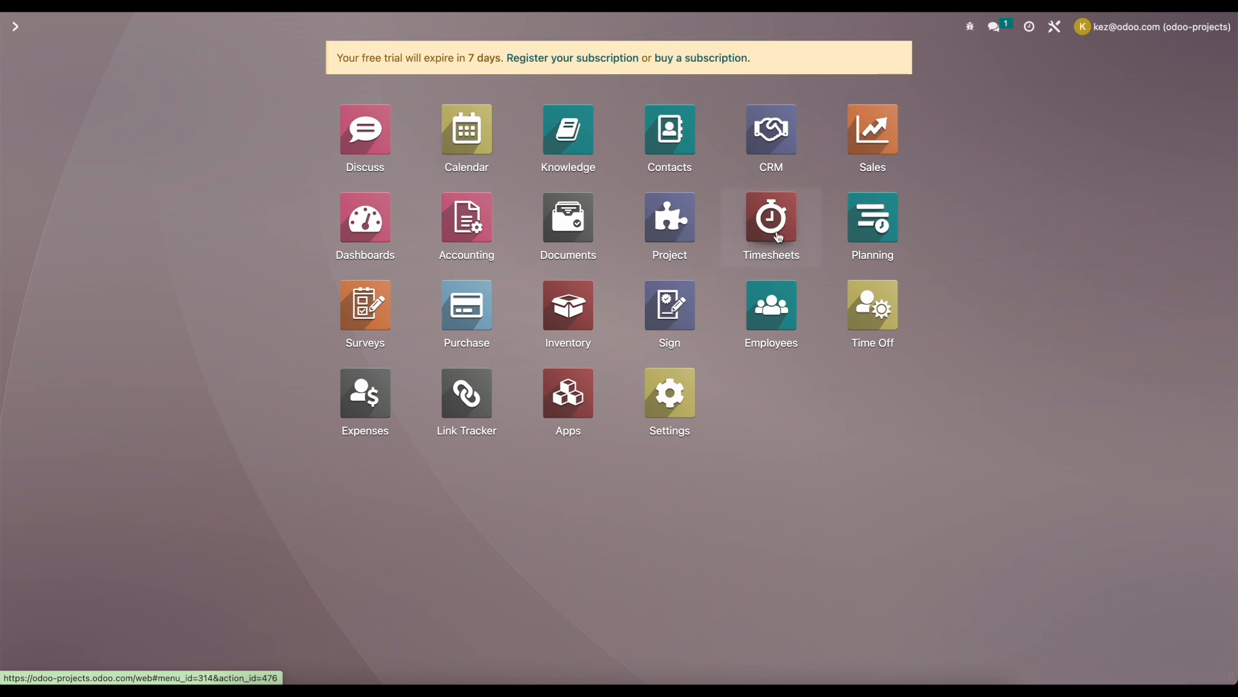
{"action": "left_click", "coordinate": [778, 237]}
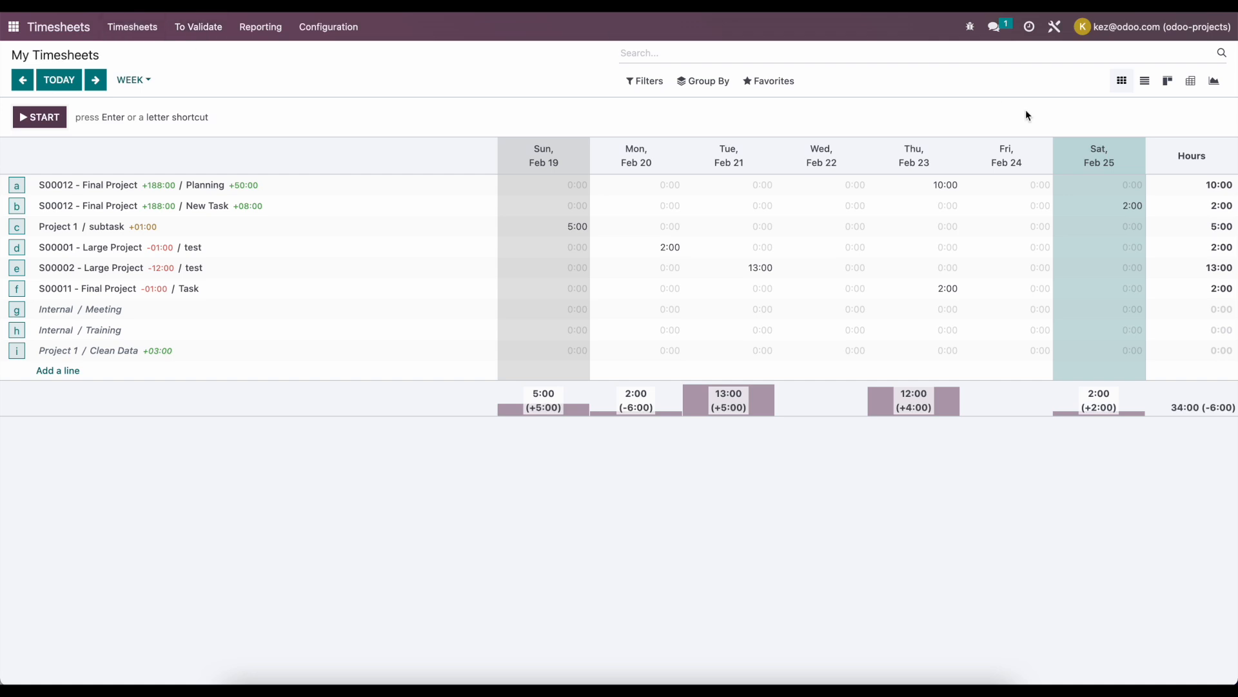
{"action": "left_click", "coordinate": [145, 39]}
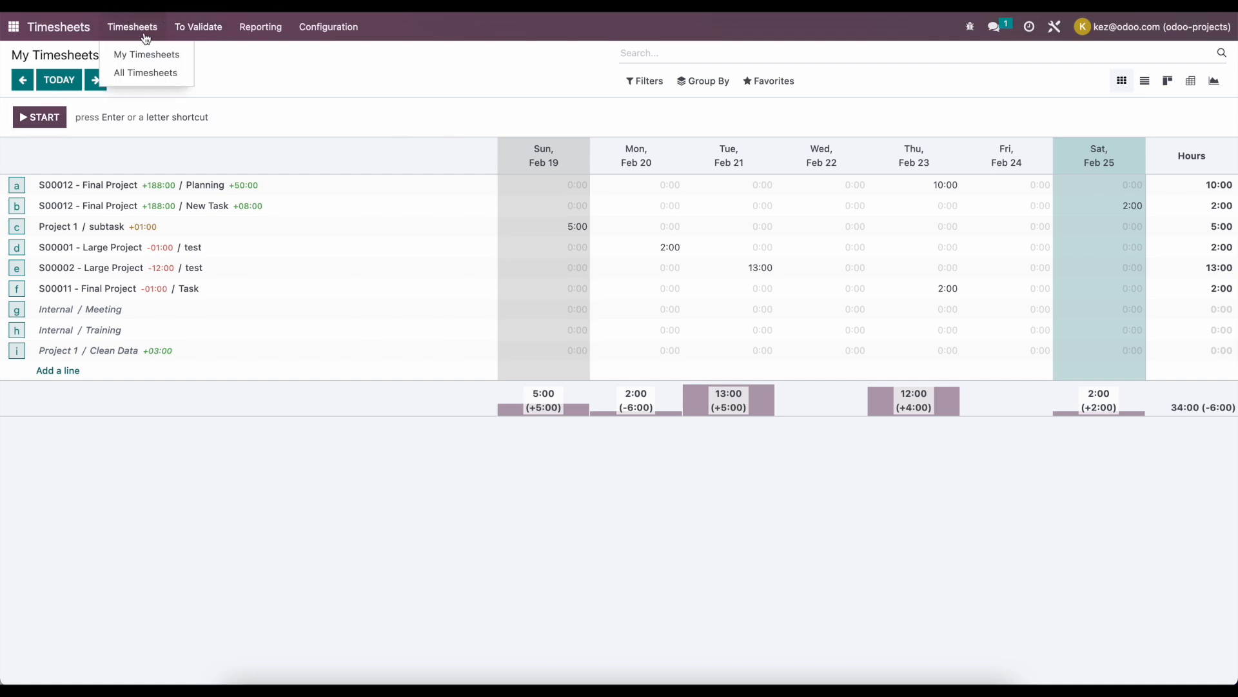
{"action": "left_click", "coordinate": [157, 68]}
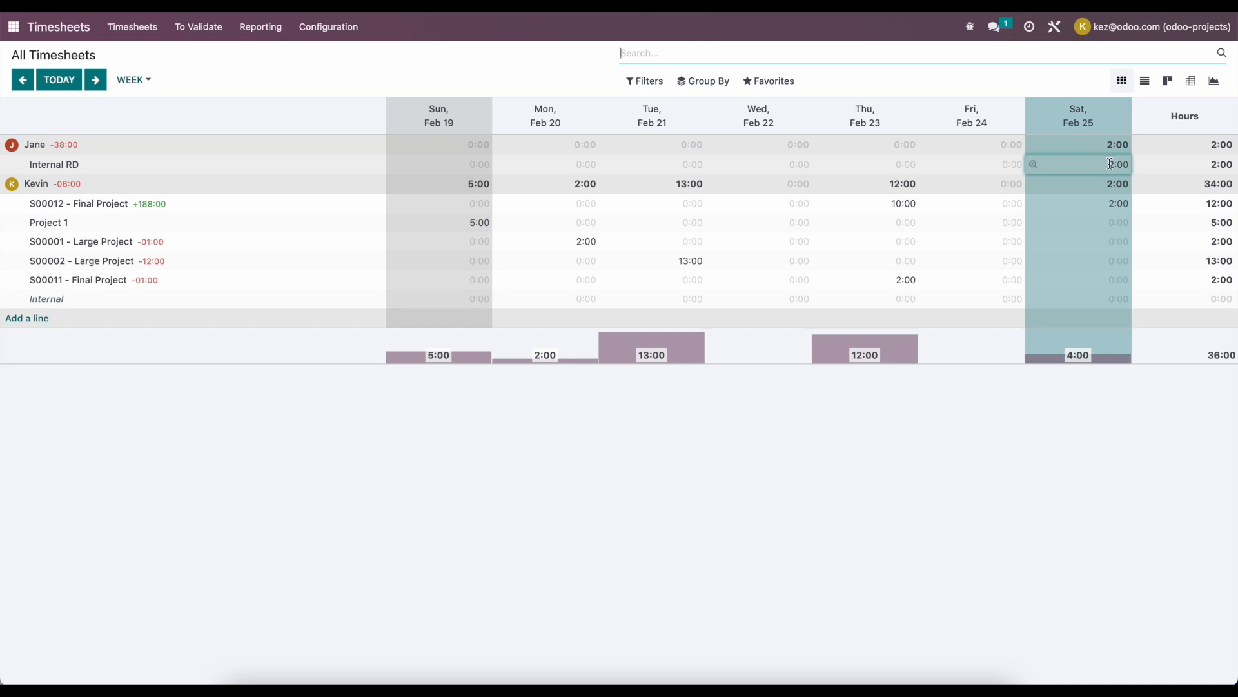
- Filter the all-employee timesheets to Non-Billable entries only
{"action": "left_click", "coordinate": [647, 82]}
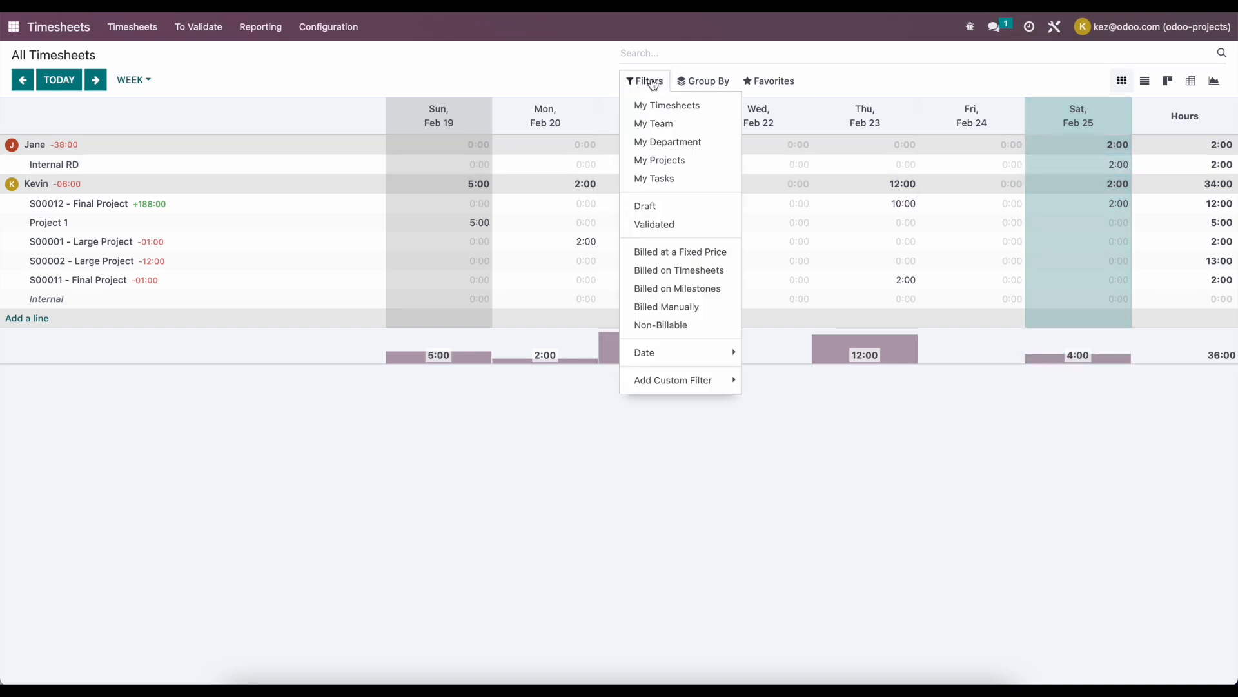
{"action": "left_click", "coordinate": [712, 329]}
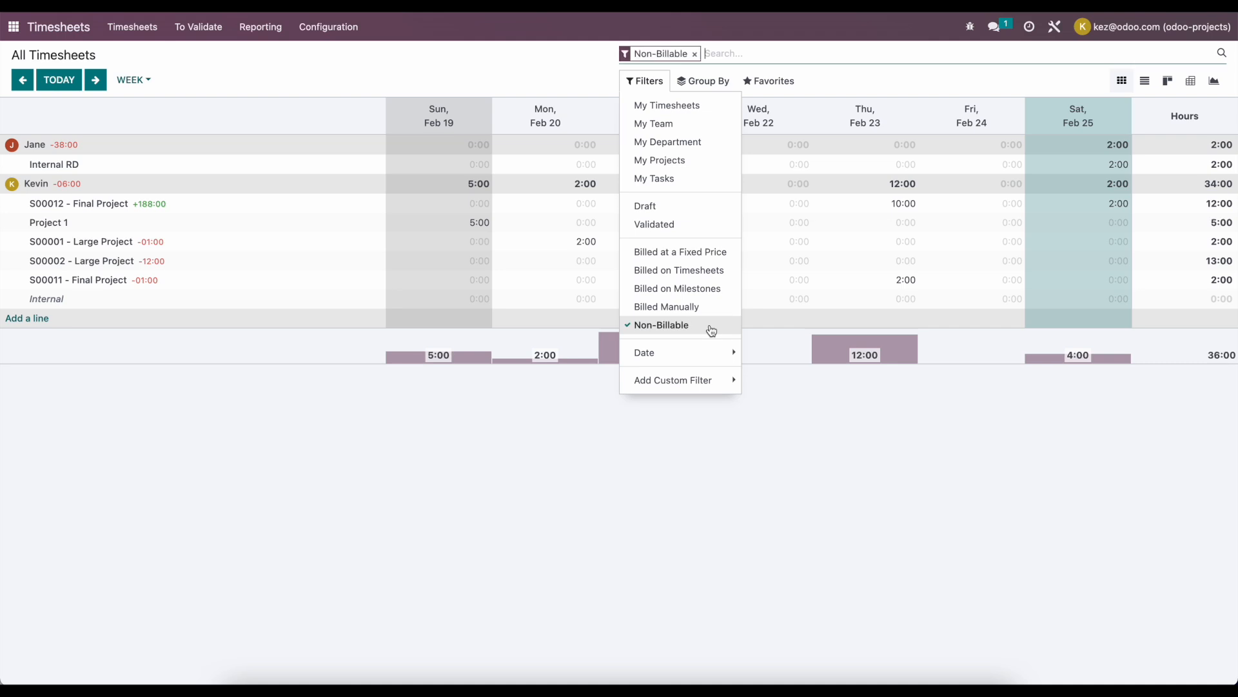
{"action": "left_click", "coordinate": [929, 354]}
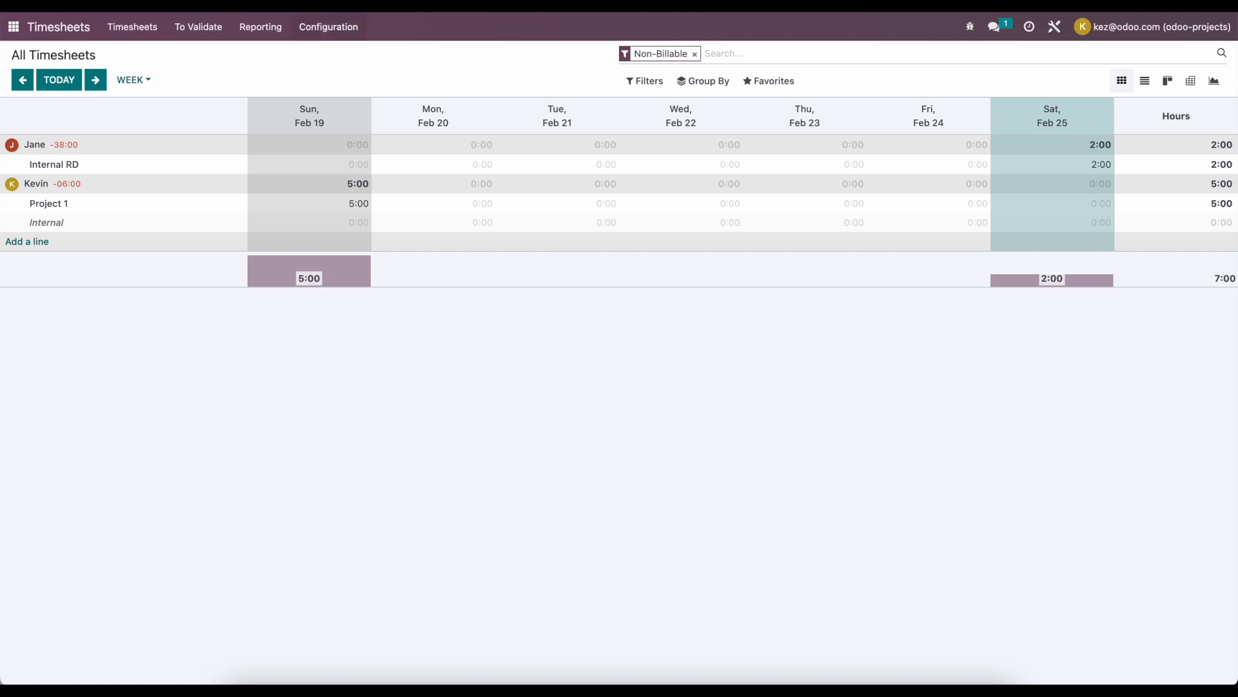
- Show the non-billable timesheets as a pivot table and add the Timesheet Costs measure
{"action": "left_click", "coordinate": [1191, 84]}
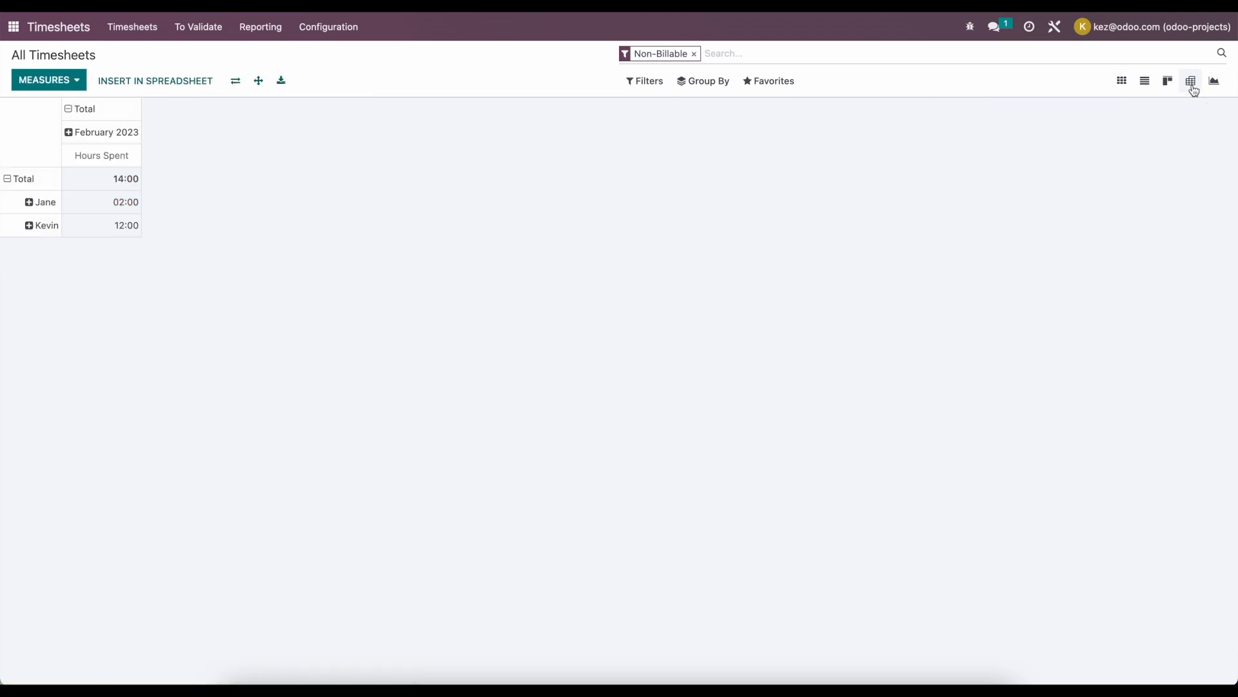
{"action": "left_click", "coordinate": [67, 85]}
{"action": "left_click", "coordinate": [77, 124]}
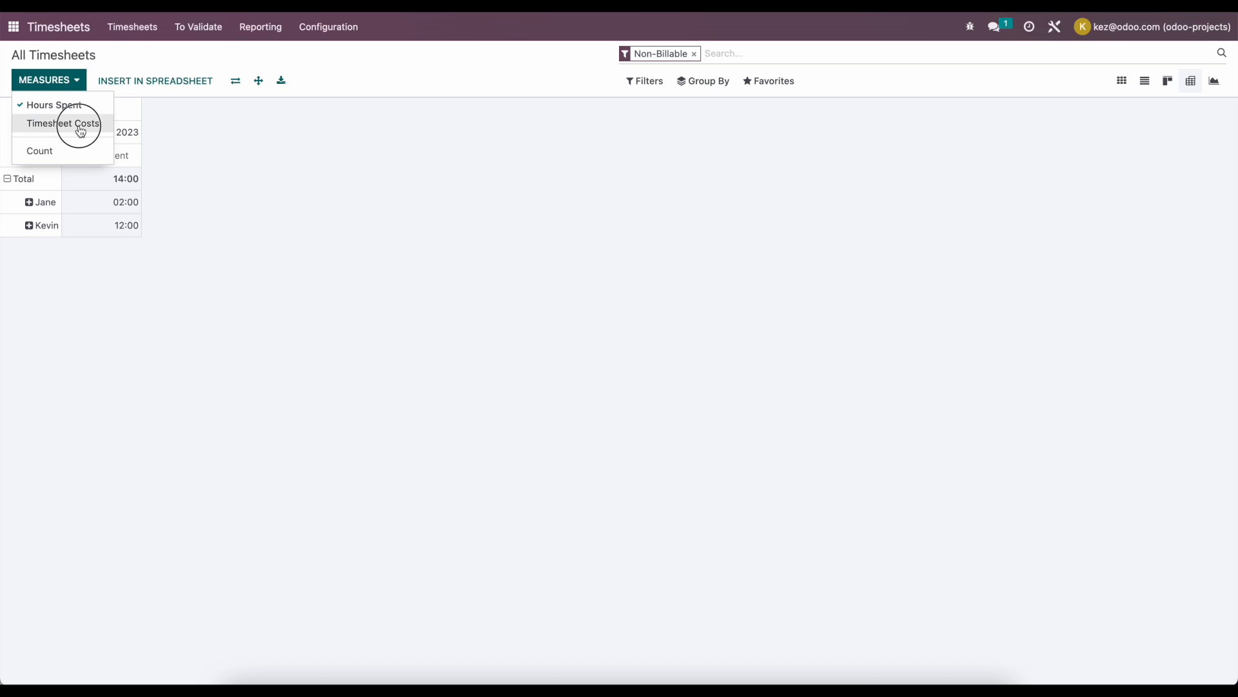
{"action": "left_click", "coordinate": [278, 195]}
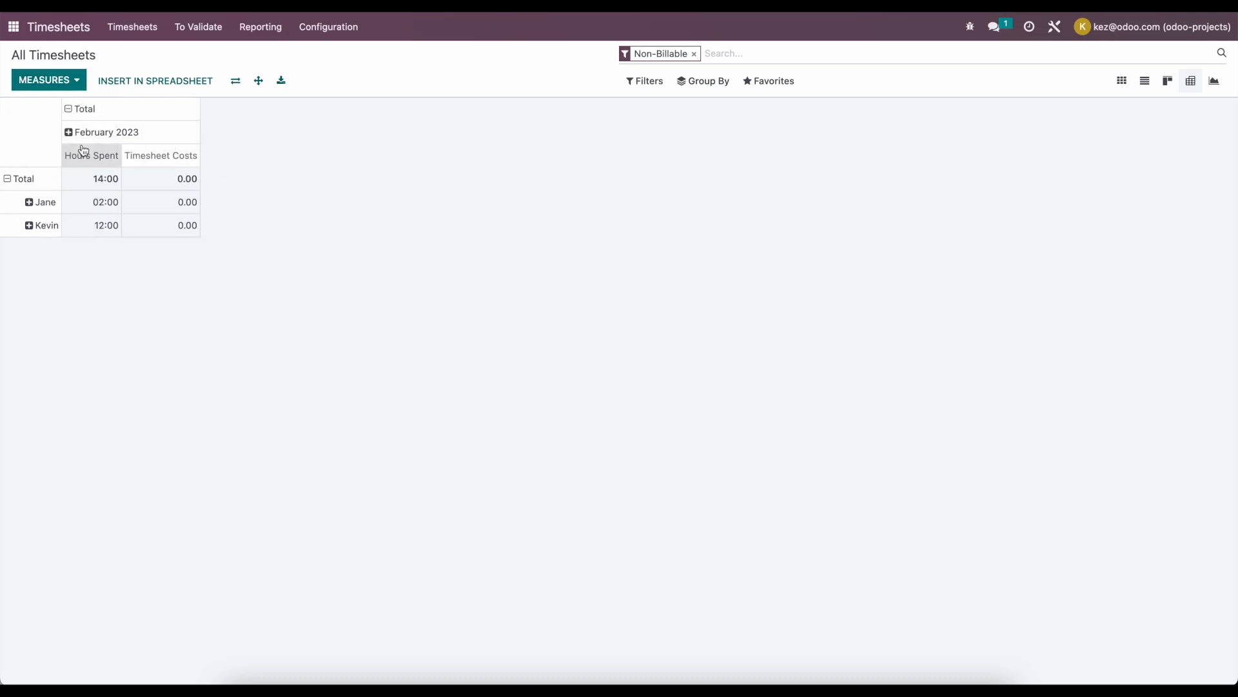
- Regroup the pivot table's columns from month to Date by Day
{"action": "left_click", "coordinate": [74, 109]}
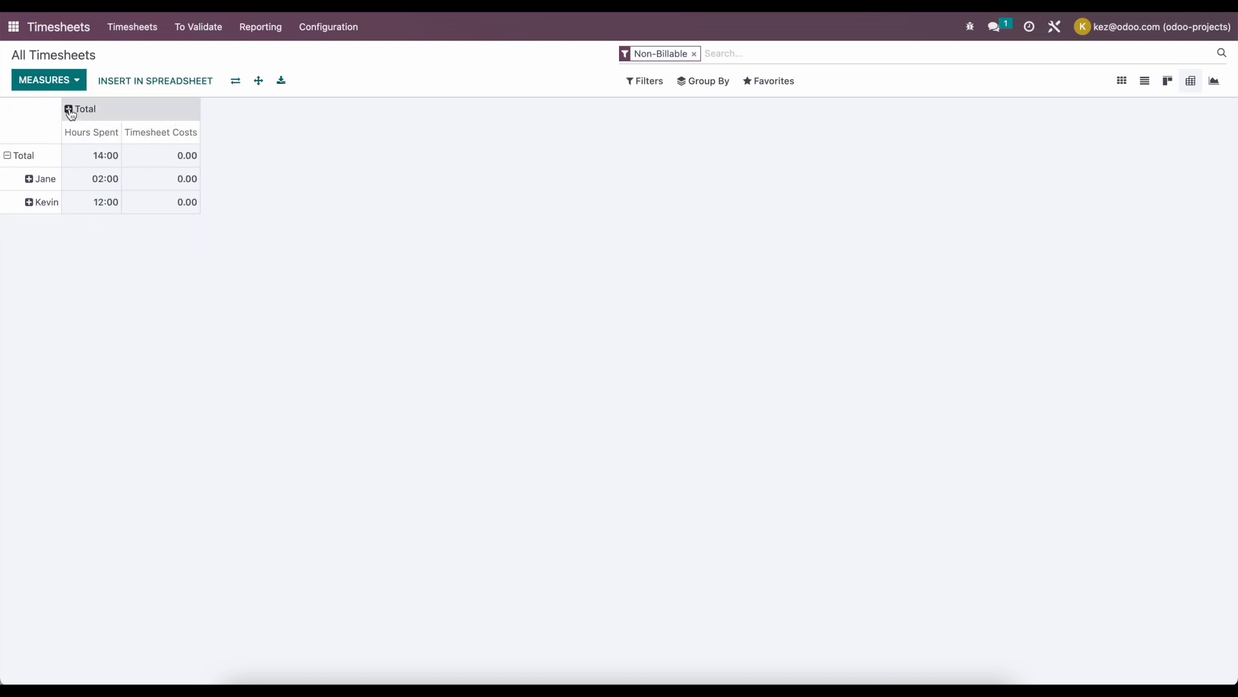
{"action": "left_click", "coordinate": [74, 108]}
{"action": "mouse_move", "coordinate": [119, 200]}
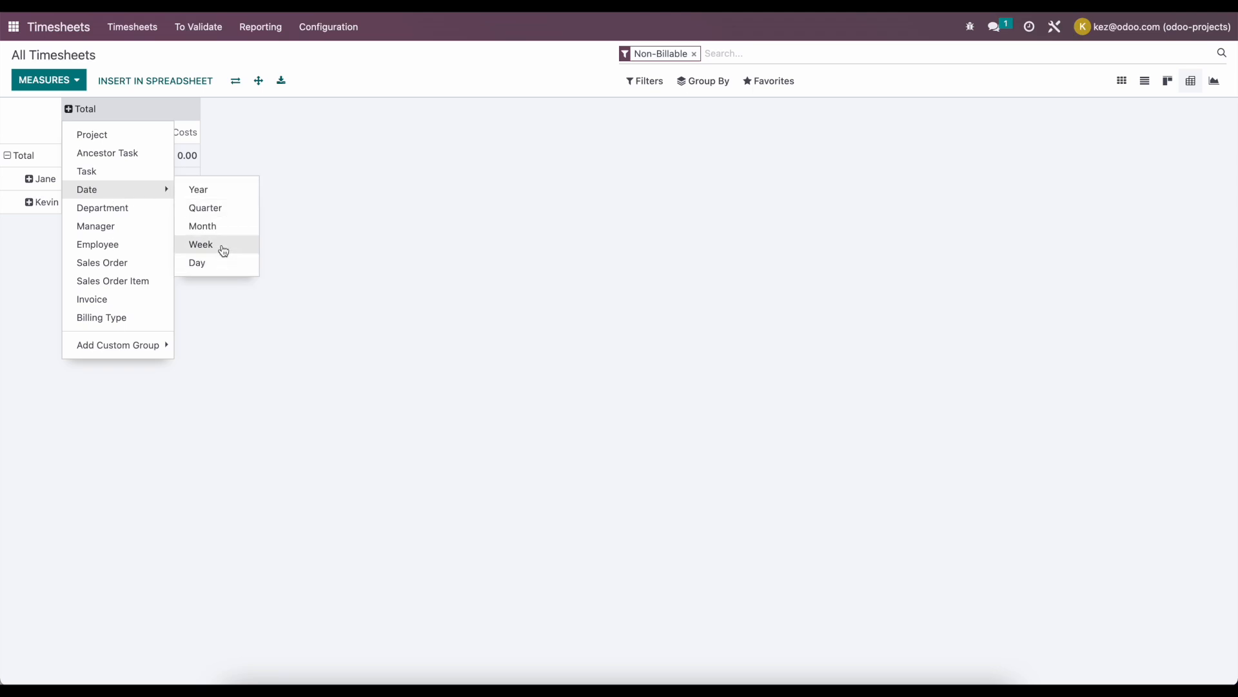
{"action": "left_click", "coordinate": [218, 262]}
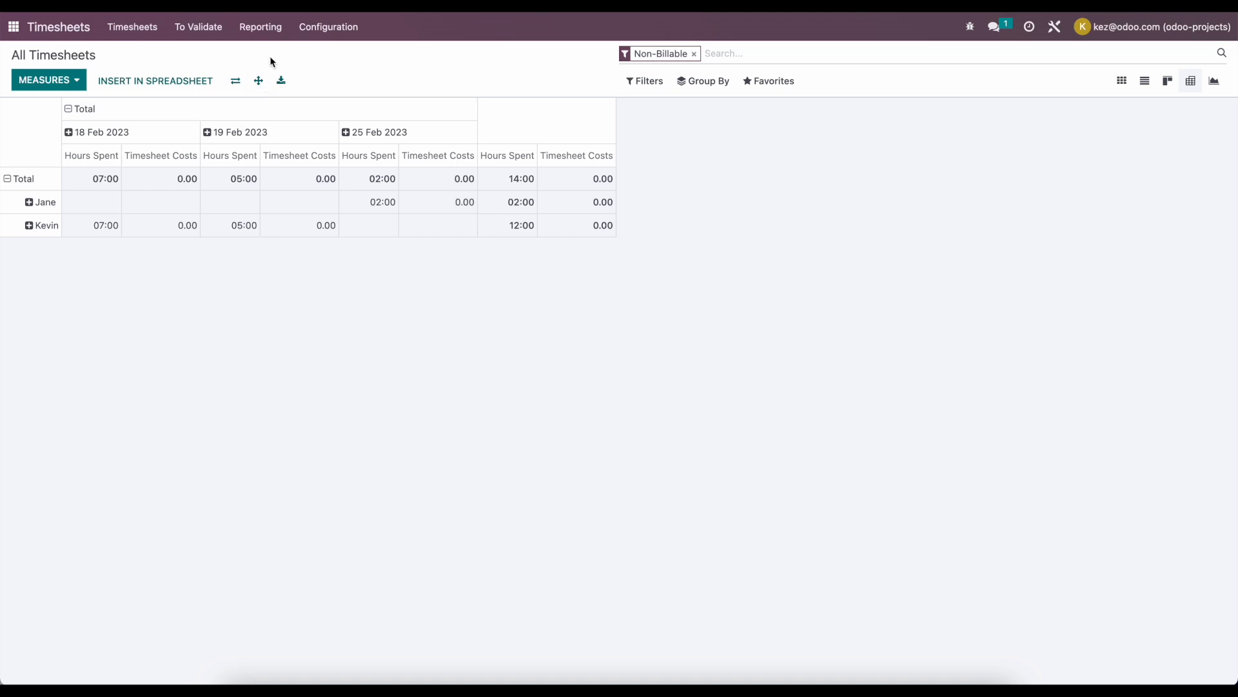
- Open the Timesheets by Employee report and add the Non-billable Hours and Billable Hours measures
{"action": "left_click", "coordinate": [261, 29]}
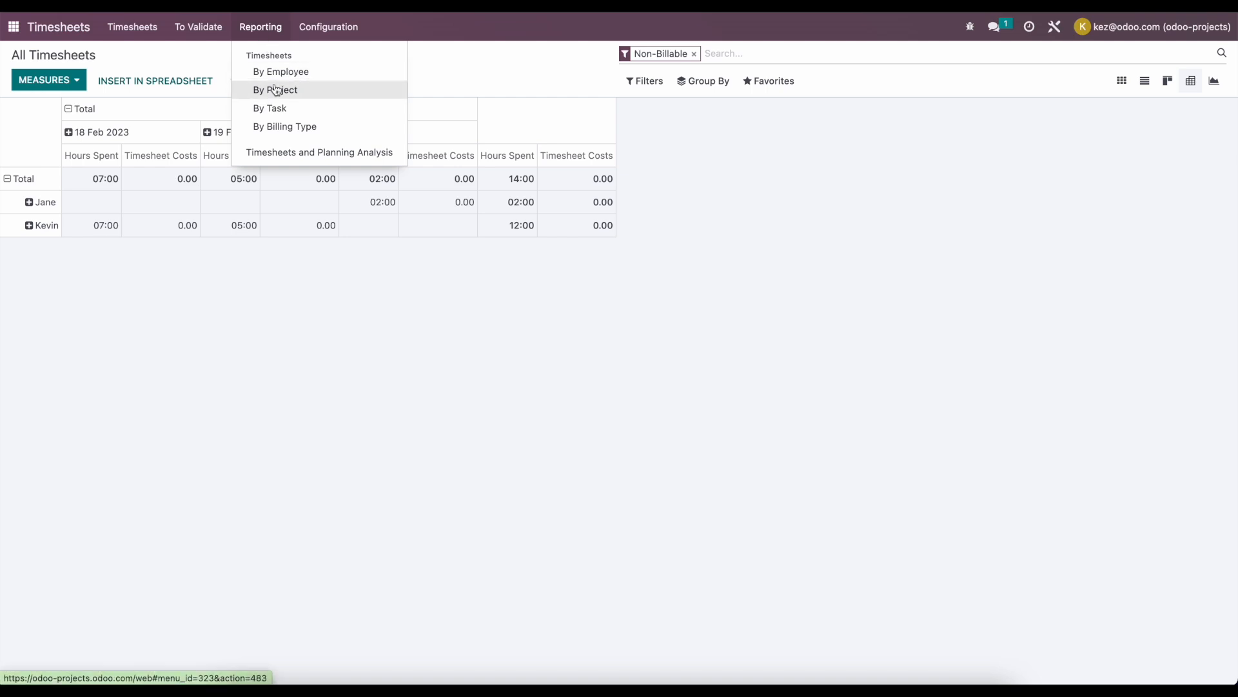
{"action": "left_click", "coordinate": [277, 73]}
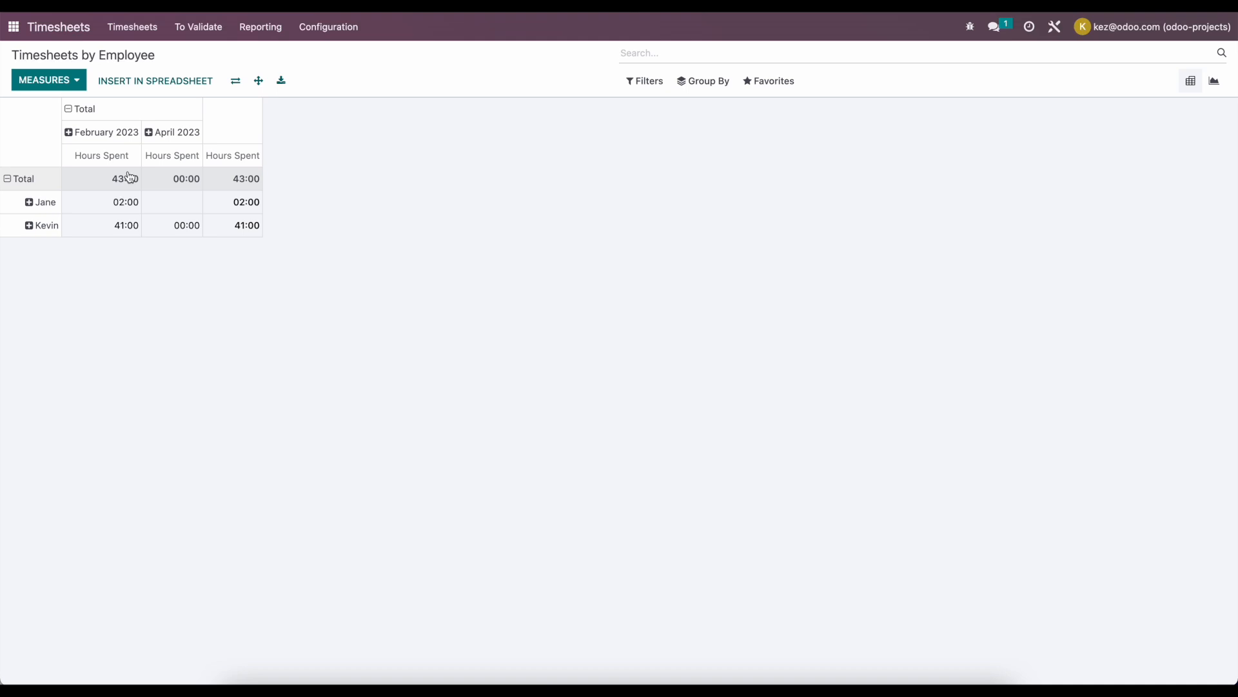
{"action": "left_click", "coordinate": [68, 79]}
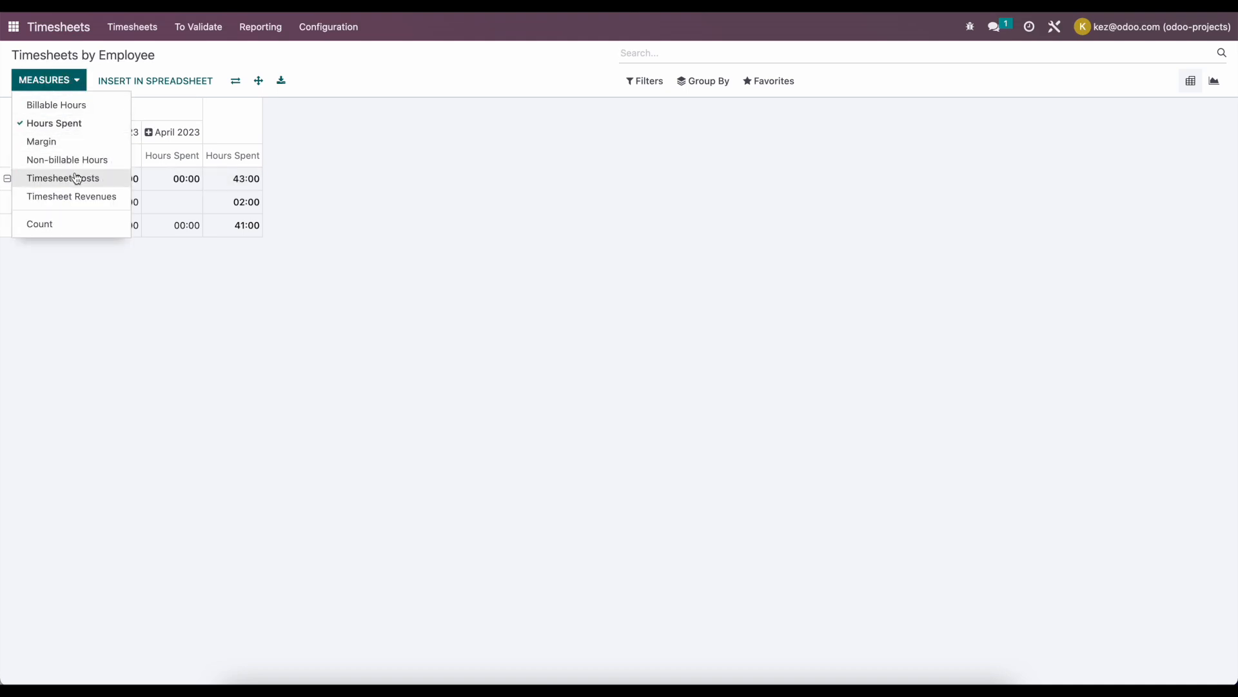
{"action": "left_click", "coordinate": [99, 163]}
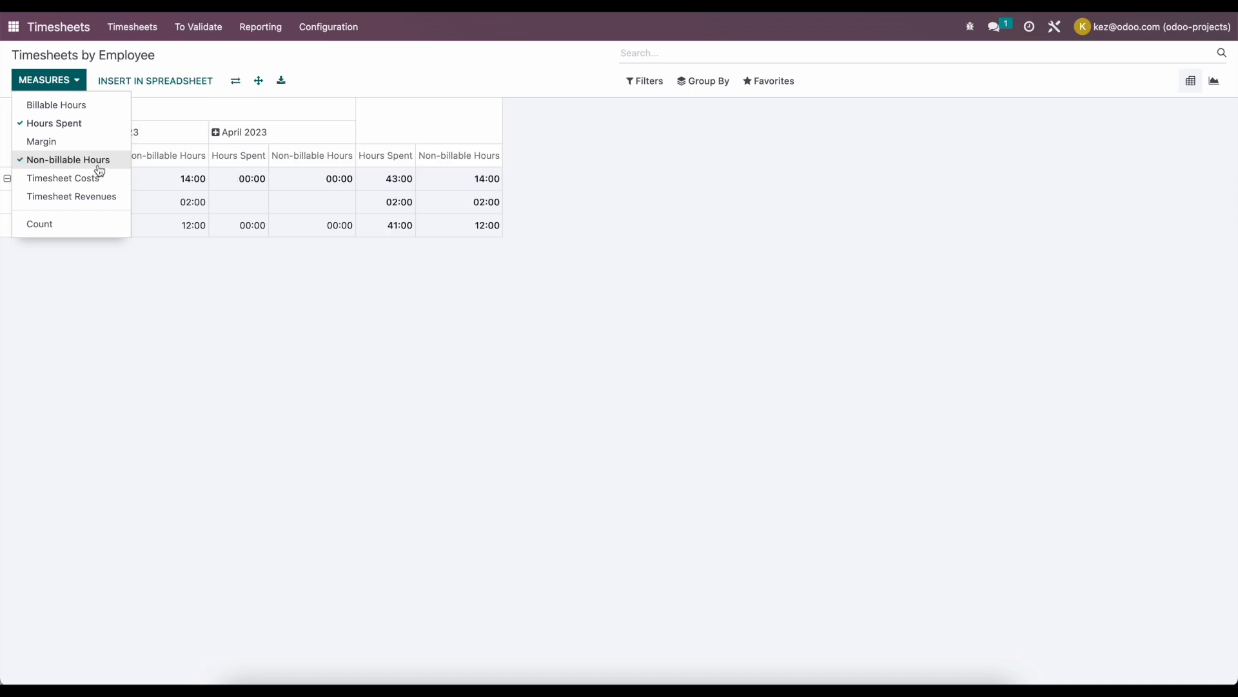
{"action": "left_click", "coordinate": [80, 105]}
{"action": "left_click", "coordinate": [193, 262]}
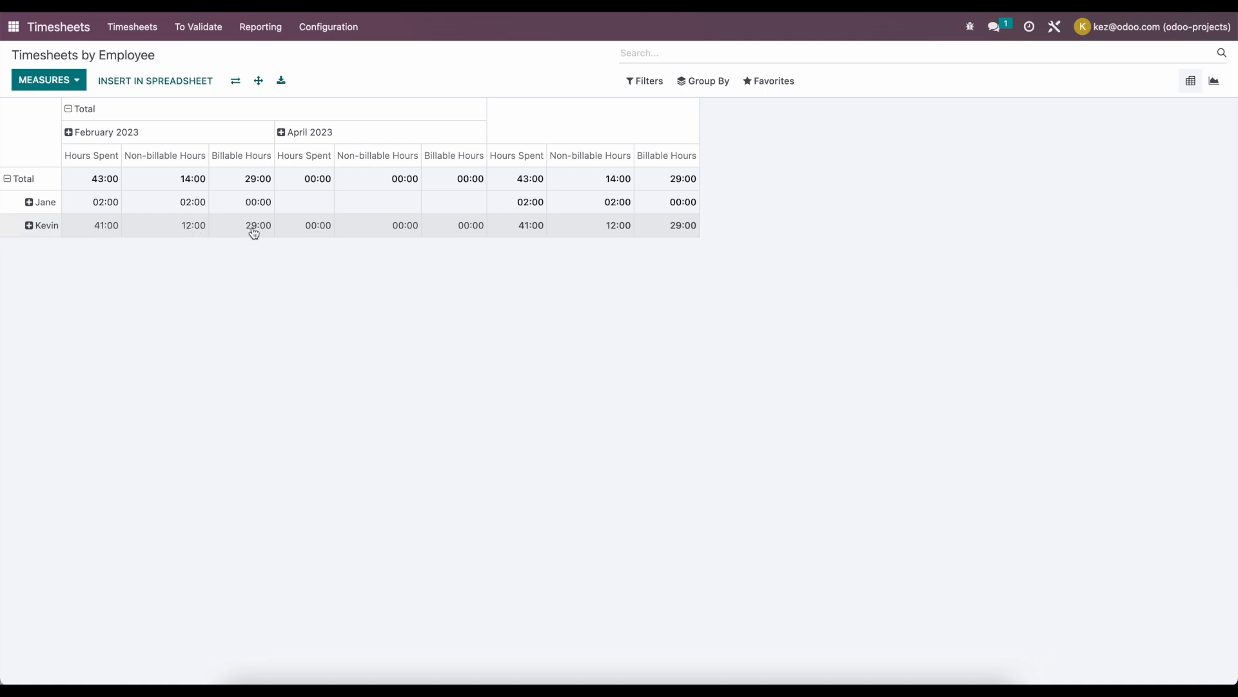
- Add the Timesheet Costs and Timesheet Revenues measures to the Timesheets by Employee report
{"action": "left_click", "coordinate": [49, 80]}
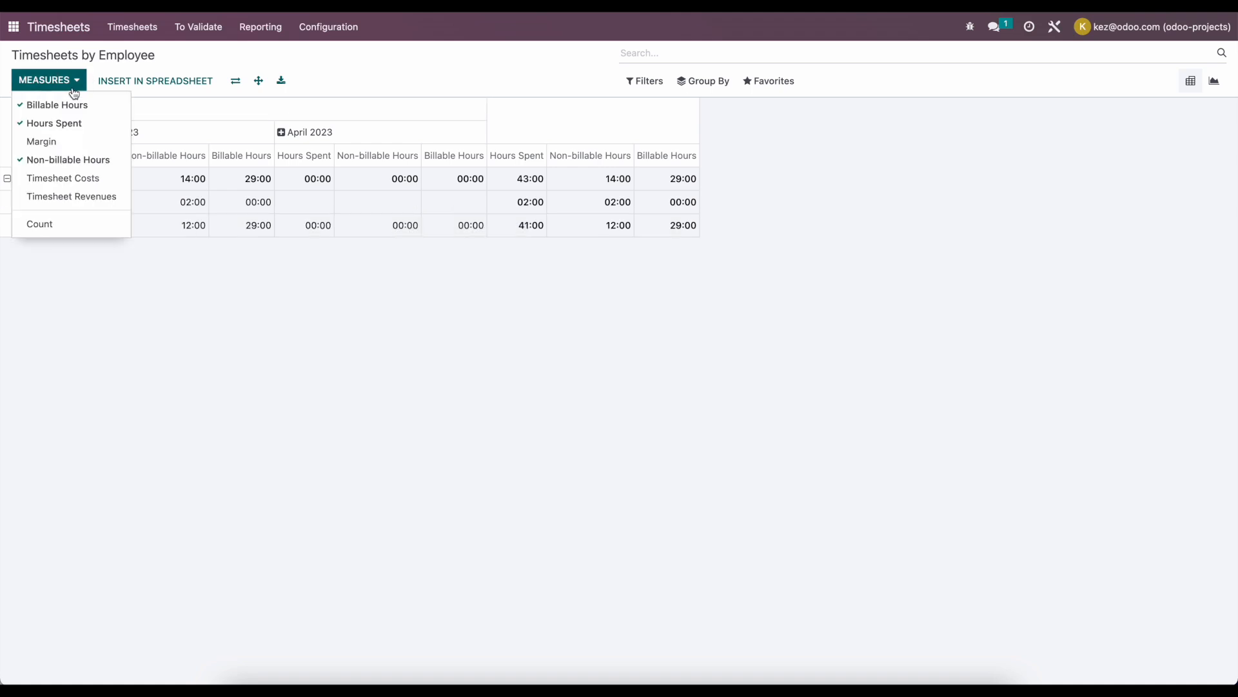
{"action": "left_click", "coordinate": [109, 181]}
{"action": "left_click", "coordinate": [113, 197]}
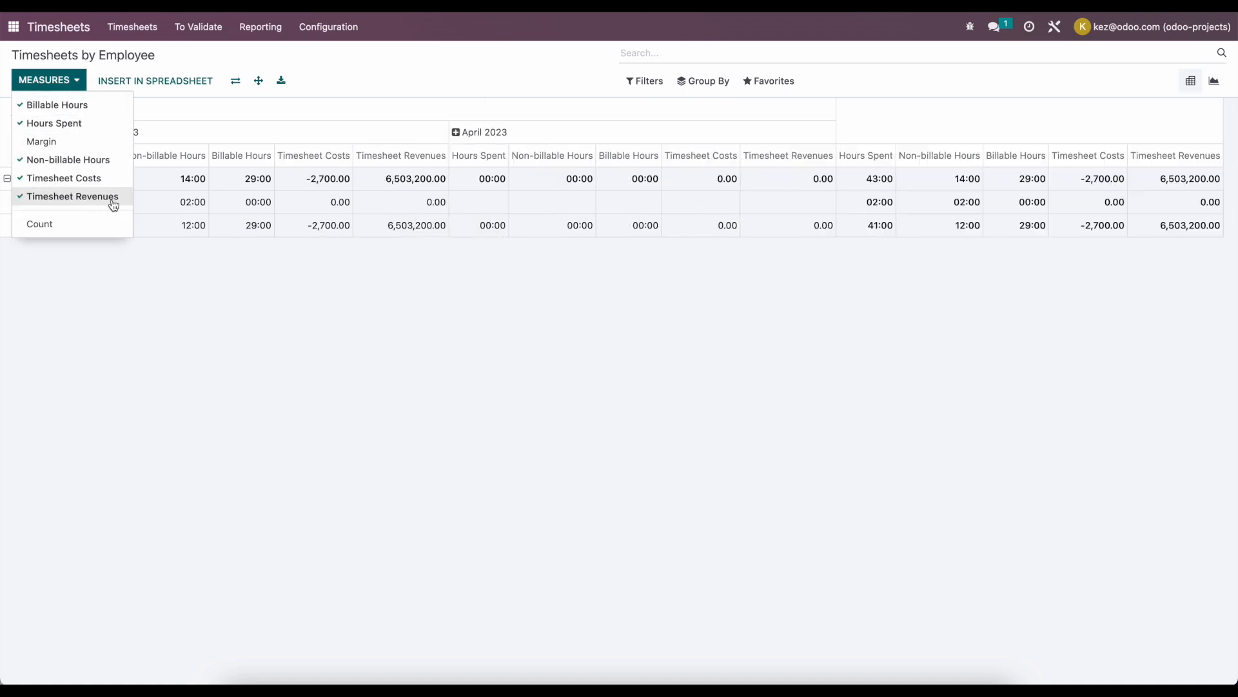
{"action": "left_click", "coordinate": [236, 303]}
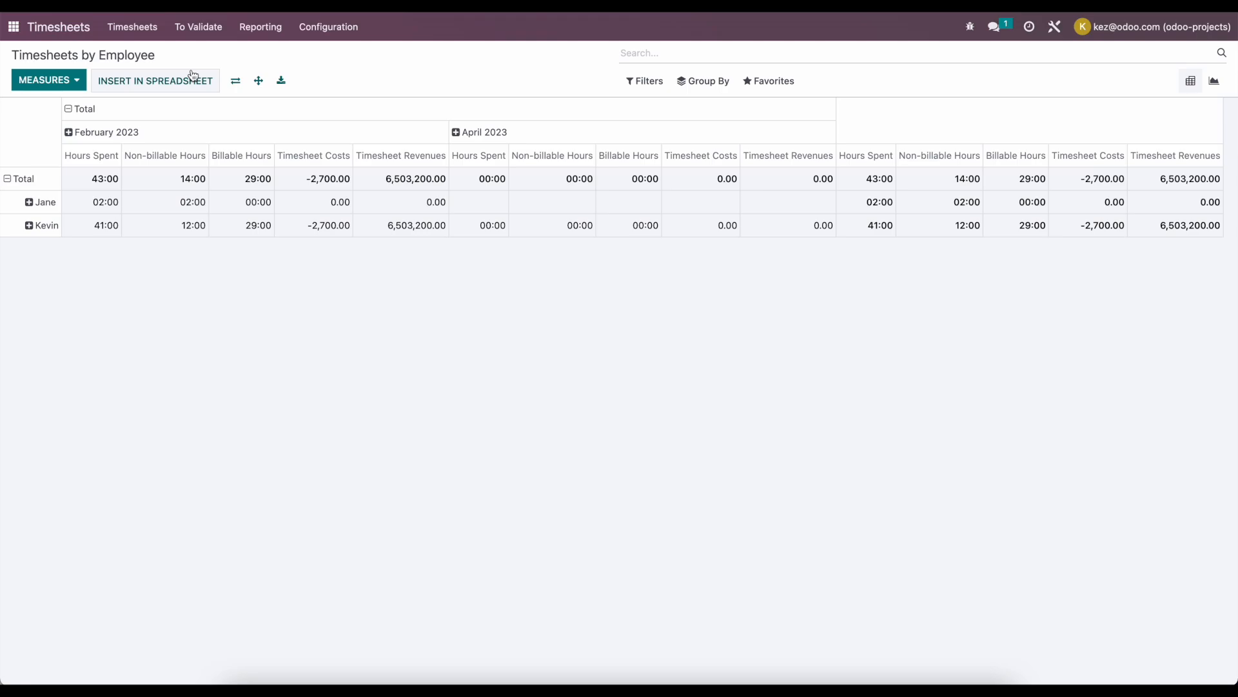
- In the Employees app, set the hourly cost of Task 3's first assignee to $50 in the HR settings and save the record
{"action": "left_click", "coordinate": [13, 26]}
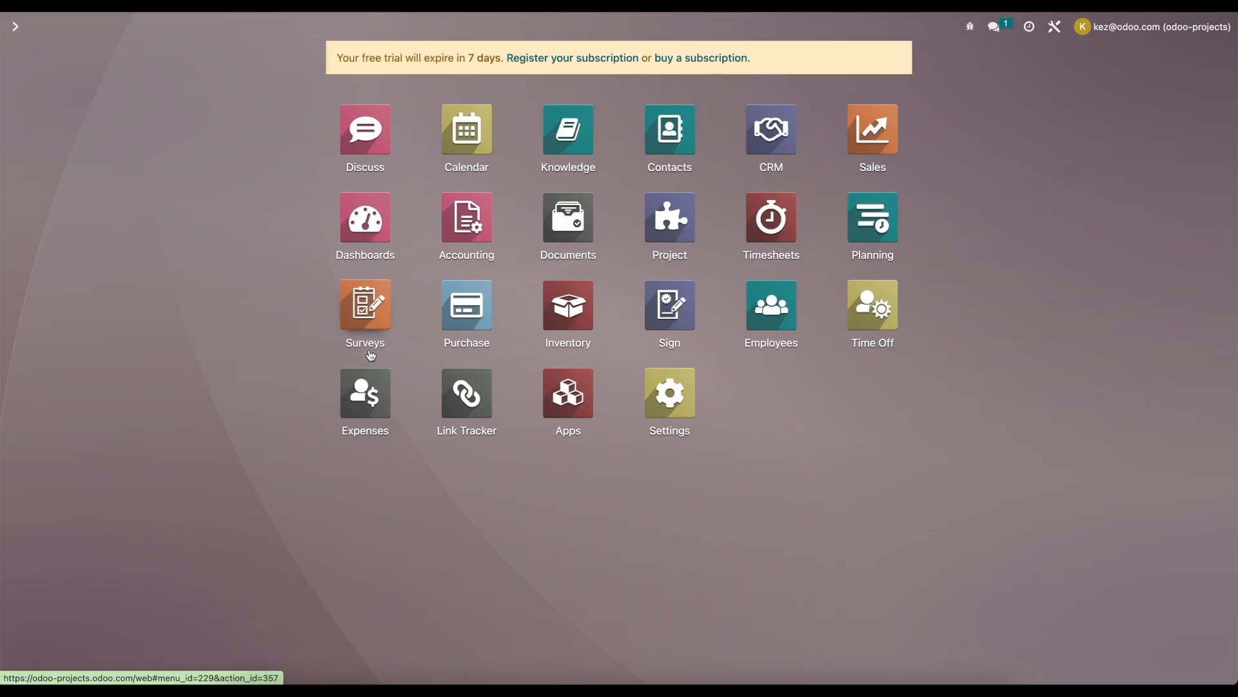
{"action": "left_click", "coordinate": [774, 316]}
{"action": "left_click", "coordinate": [534, 144]}
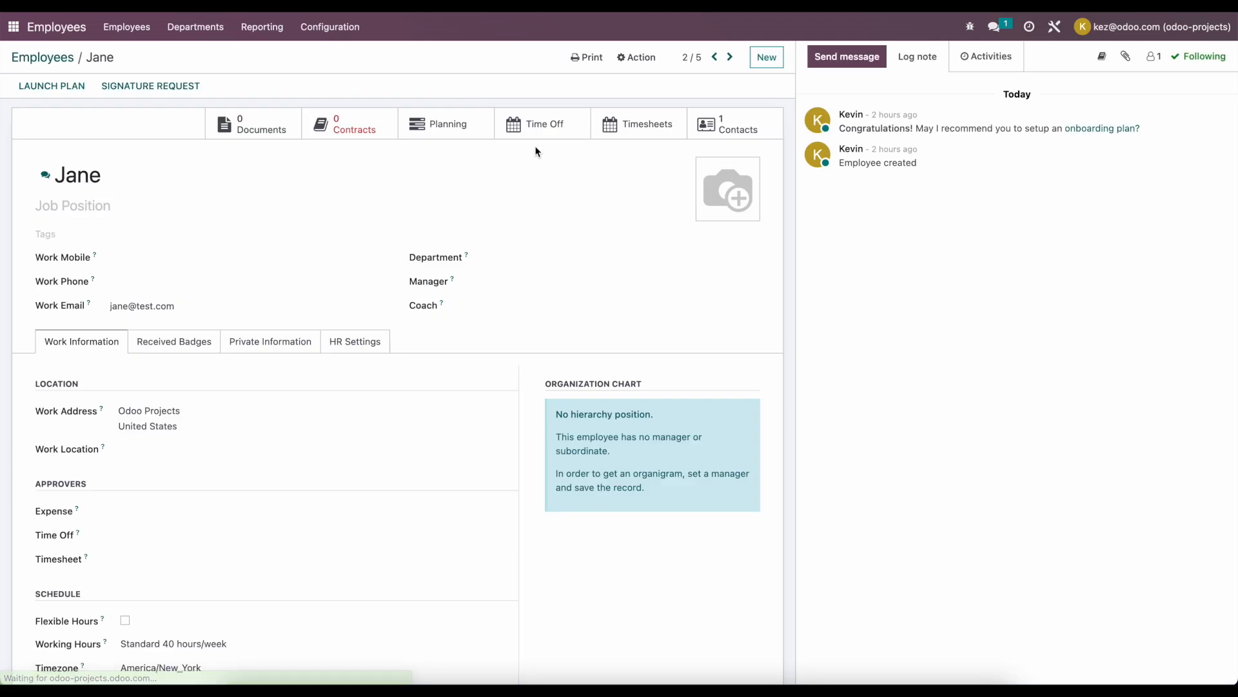
{"action": "left_click", "coordinate": [369, 341]}
{"action": "left_click", "coordinate": [517, 503]}
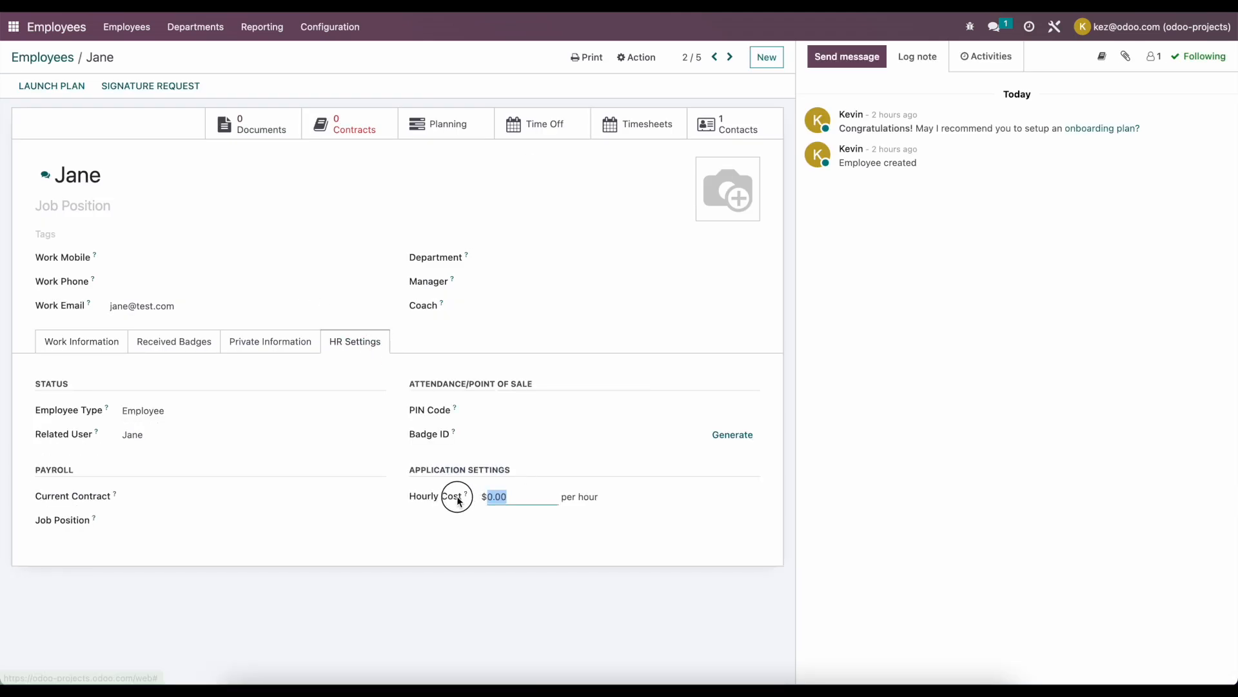
{"action": "type", "text": "50"}
{"action": "left_click", "coordinate": [470, 545]}
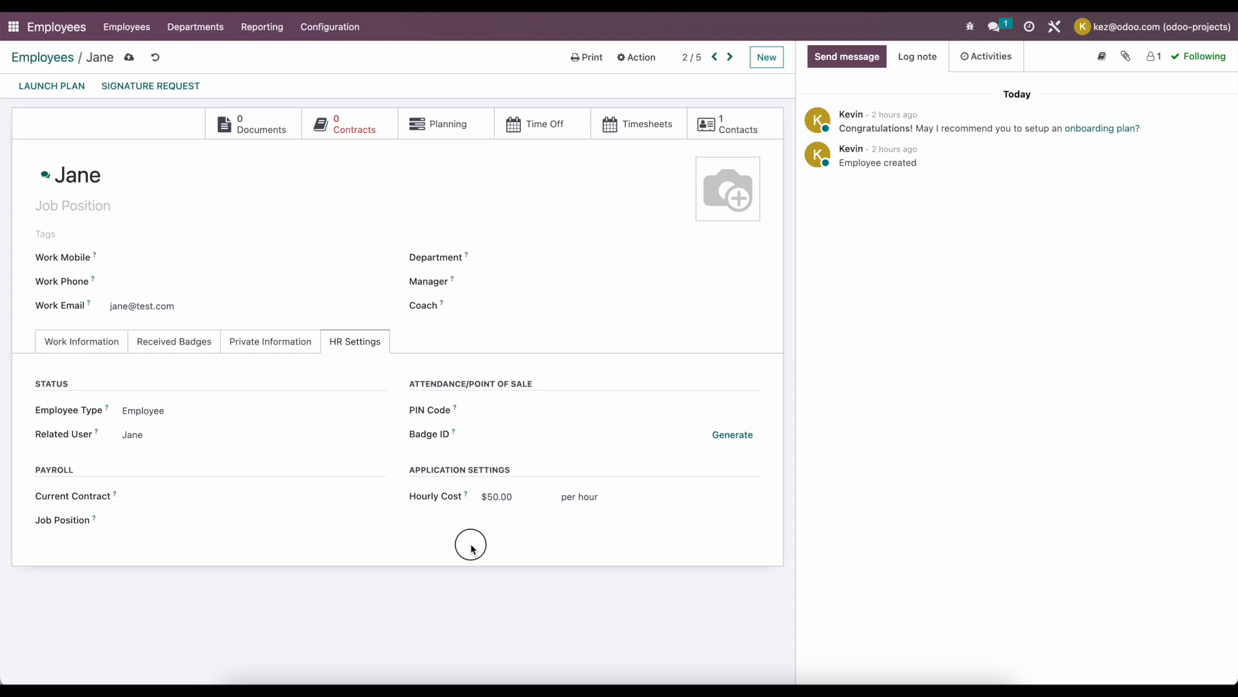
{"action": "left_click", "coordinate": [130, 58]}
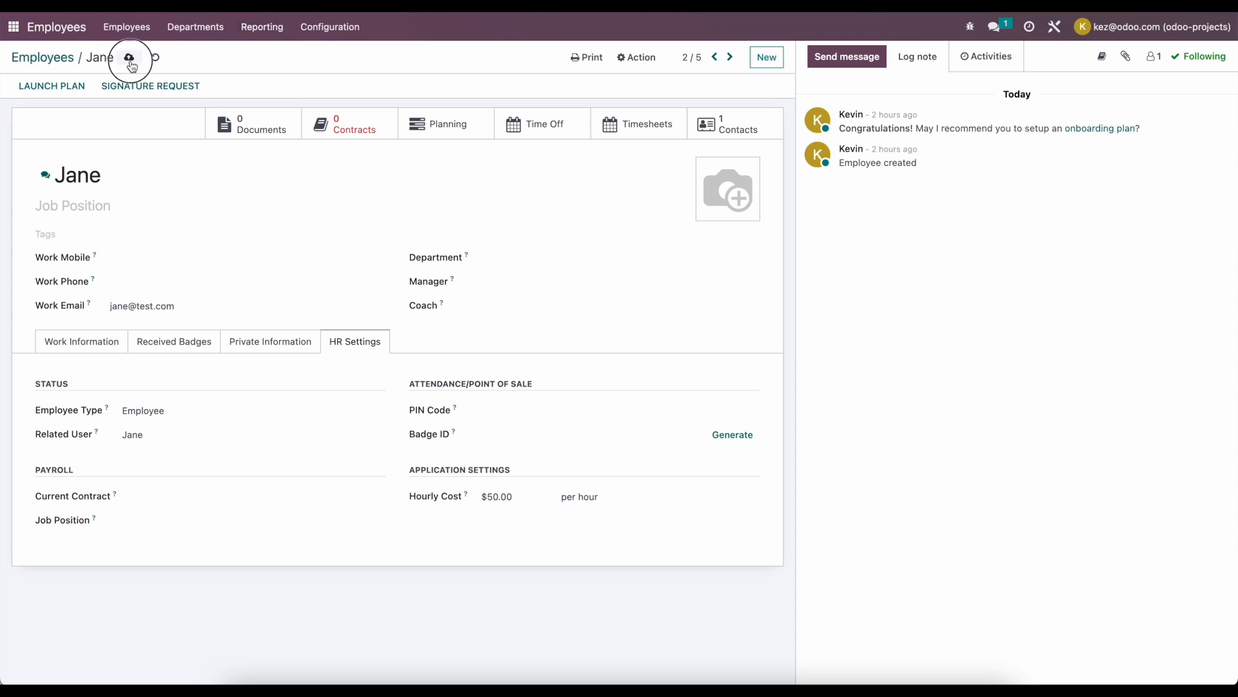
- Browse the employee records to Task 3's second assignee, set the hourly cost to $75 and save the record
{"action": "left_click", "coordinate": [64, 61]}
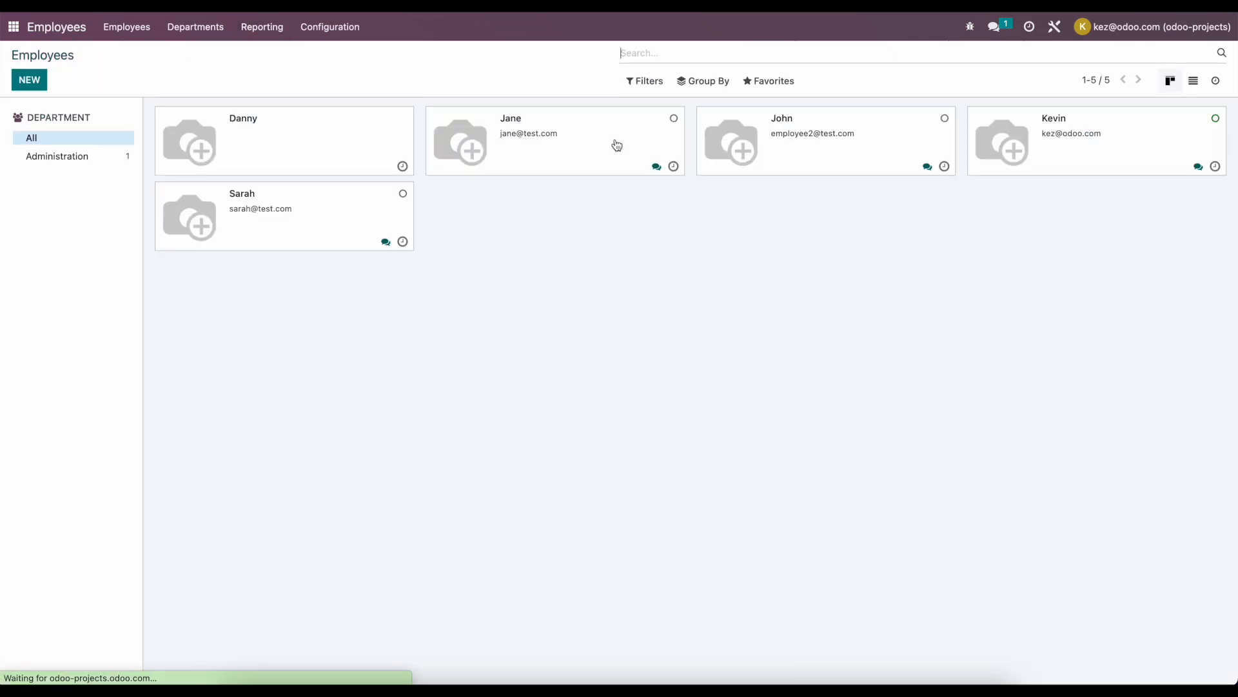
{"action": "left_click", "coordinate": [1040, 144]}
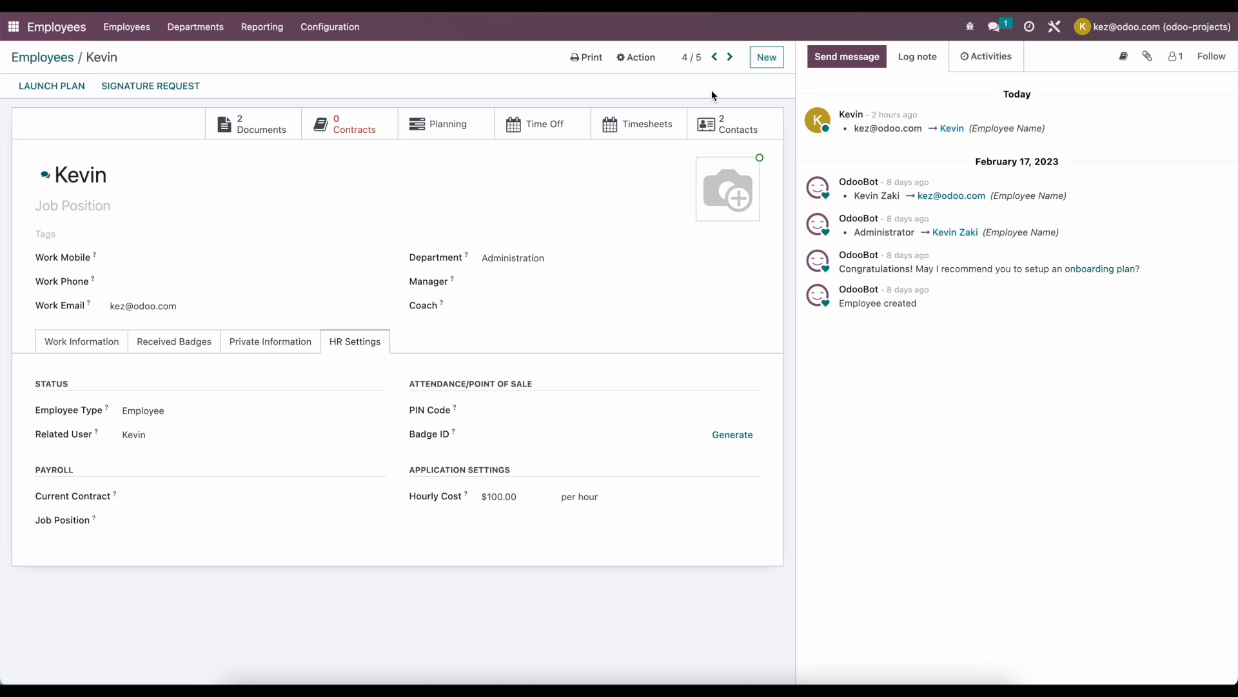
{"action": "left_click", "coordinate": [714, 58]}
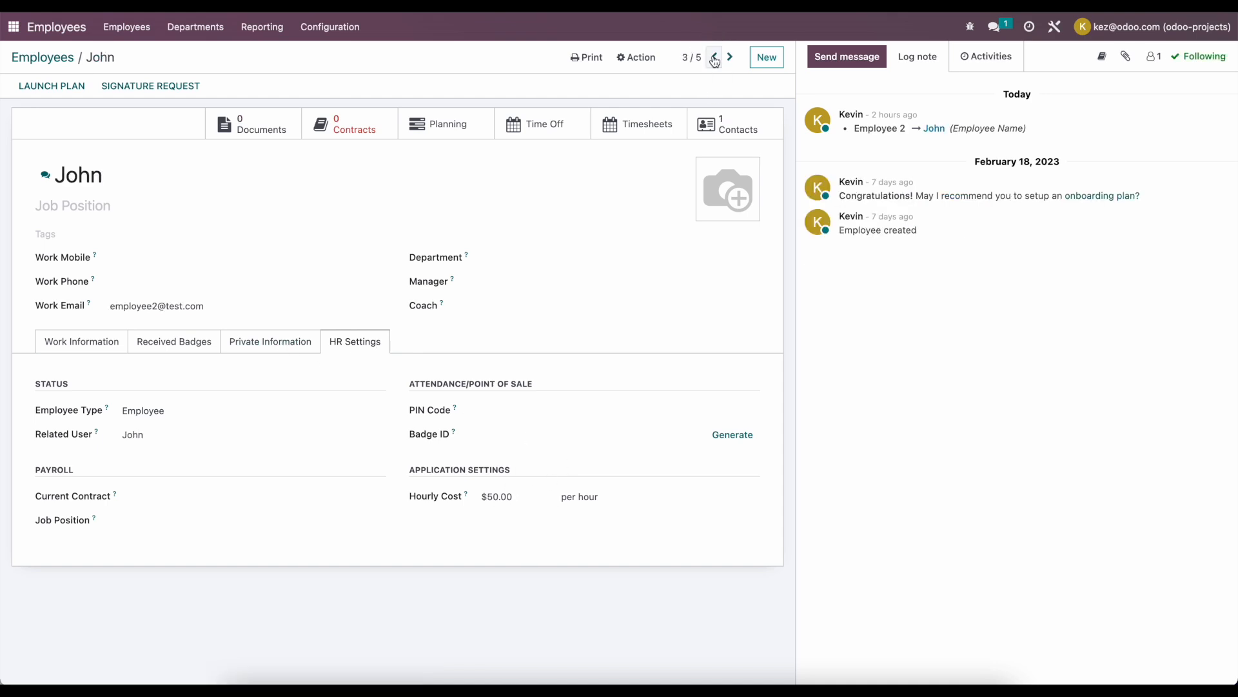
{"action": "left_click", "coordinate": [731, 58]}
{"action": "left_click", "coordinate": [730, 58]}
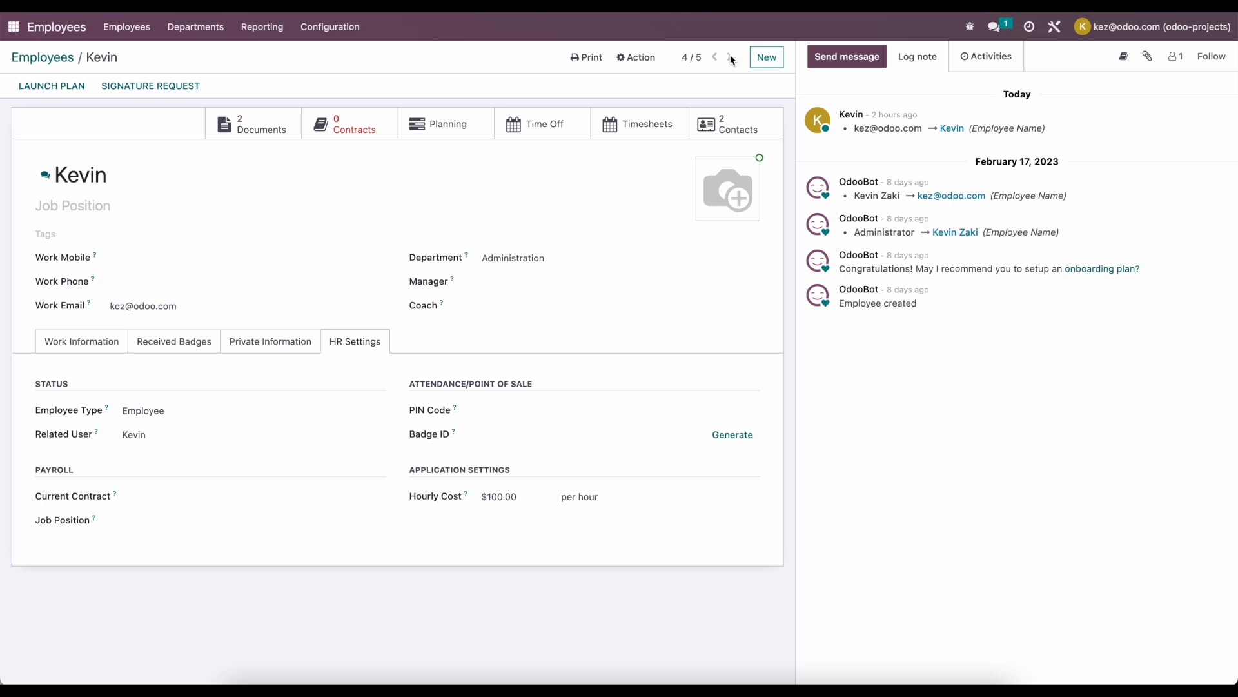
{"action": "left_click", "coordinate": [532, 499]}
{"action": "type", "text": "75"}
{"action": "left_click", "coordinate": [549, 620]}
{"action": "left_click", "coordinate": [133, 58]}
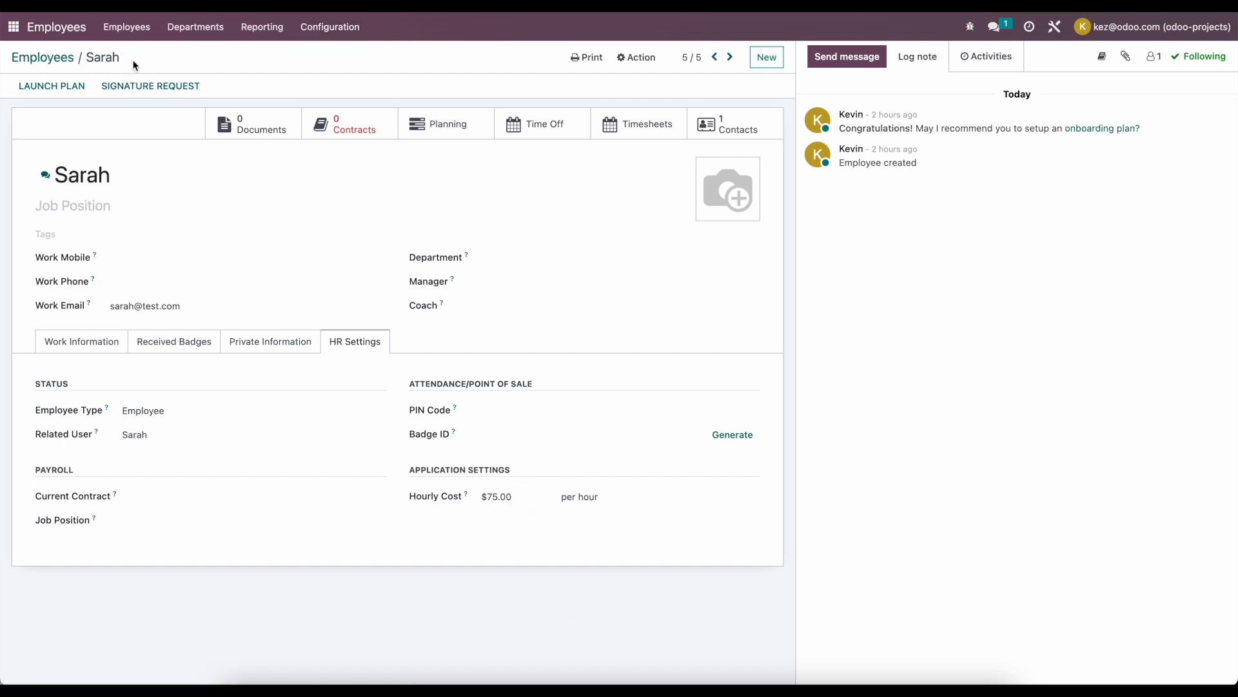
- Switch to the Inventory app, open the products list and replace the Products filter with the Services filter
{"action": "left_click", "coordinate": [14, 28]}
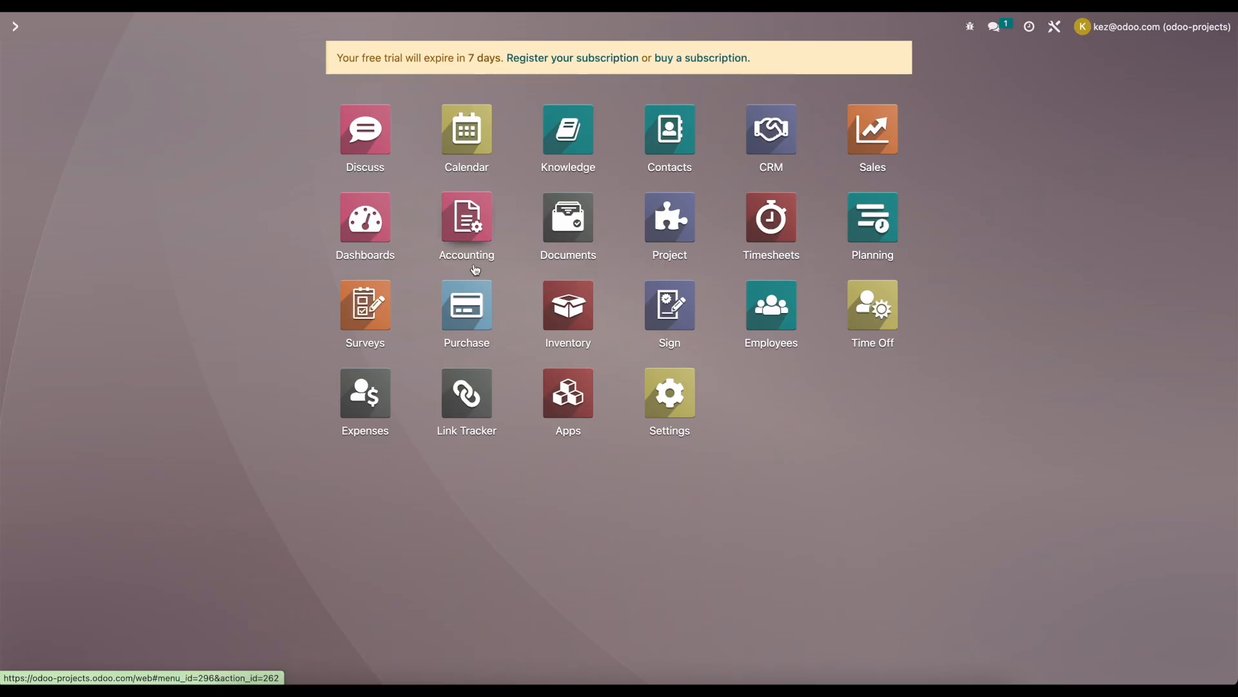
{"action": "left_click", "coordinate": [560, 312]}
{"action": "left_click", "coordinate": [237, 26]}
{"action": "left_click", "coordinate": [235, 52]}
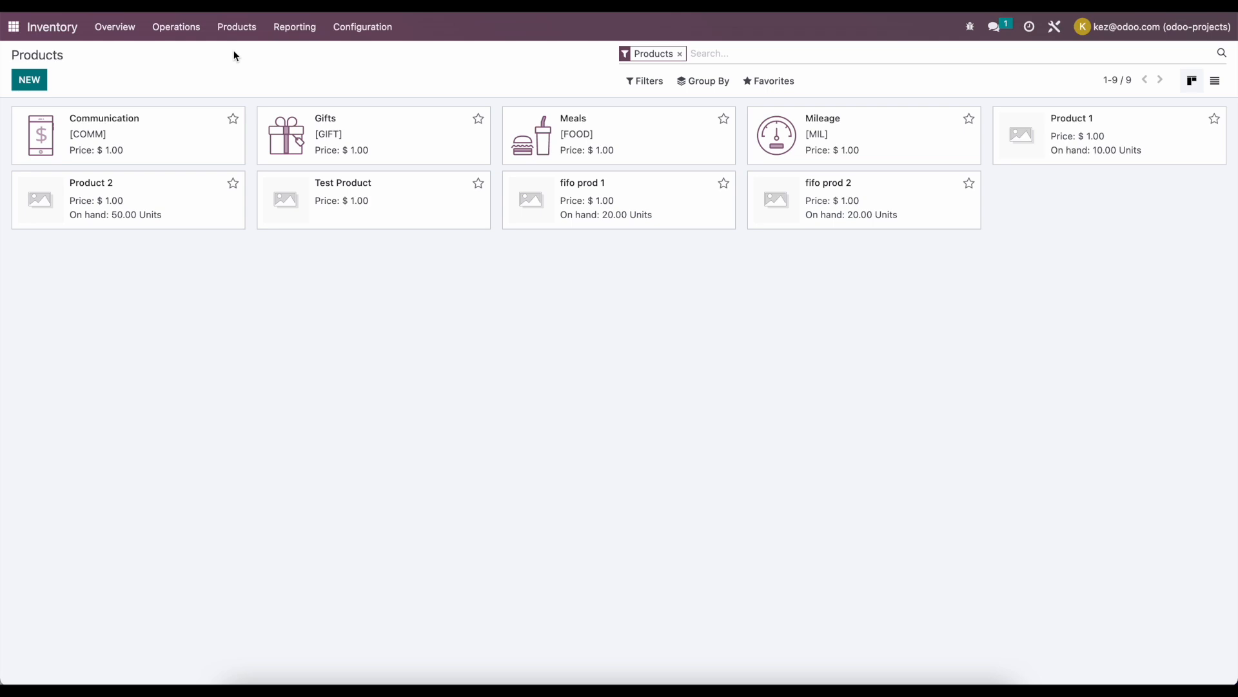
{"action": "left_click", "coordinate": [680, 54]}
{"action": "left_click", "coordinate": [645, 82]}
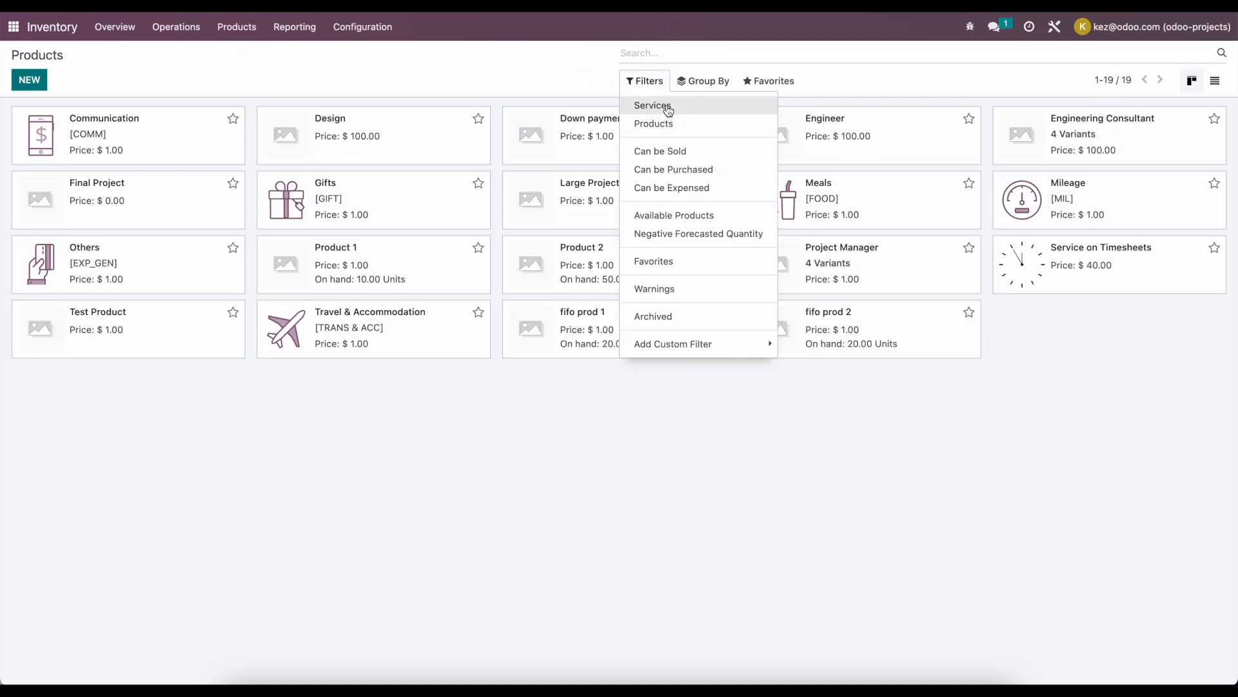
{"action": "left_click", "coordinate": [649, 104]}
{"action": "left_click", "coordinate": [553, 76]}
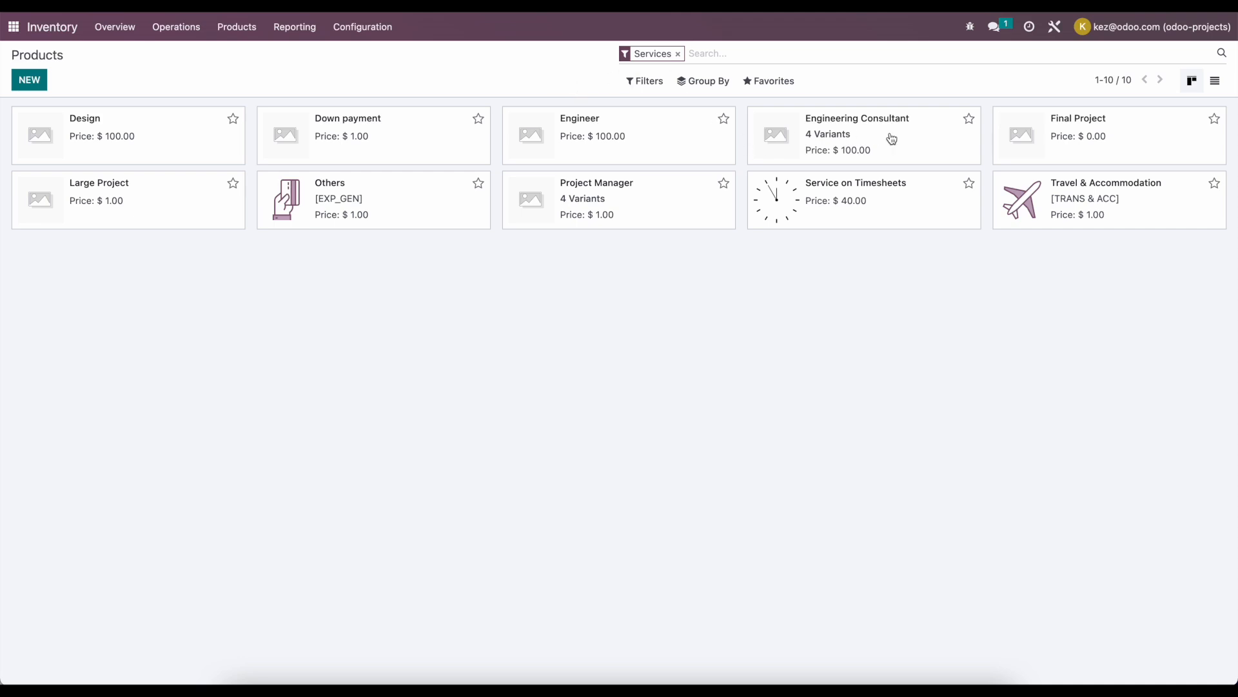
- Open the Engineering Consultant service and examine its product type, invoicing policy, create-on-order and planning role options
{"action": "left_click", "coordinate": [856, 147]}
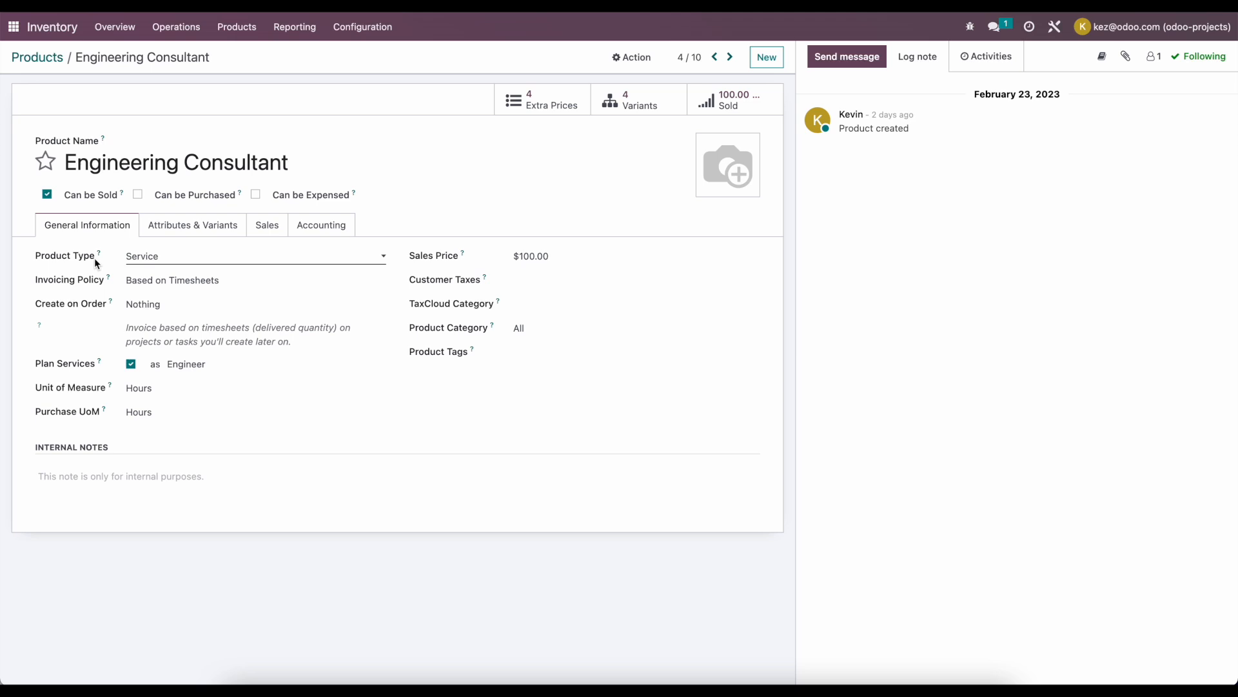
{"action": "left_click", "coordinate": [184, 258]}
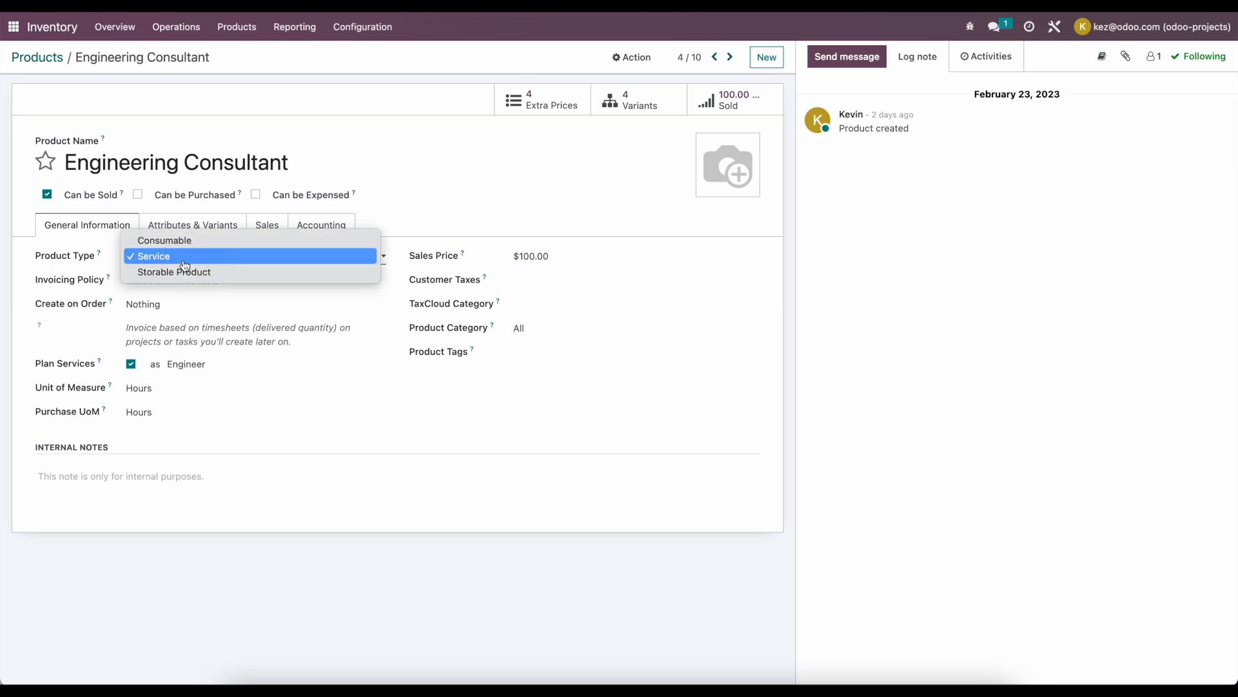
{"action": "left_click", "coordinate": [185, 263]}
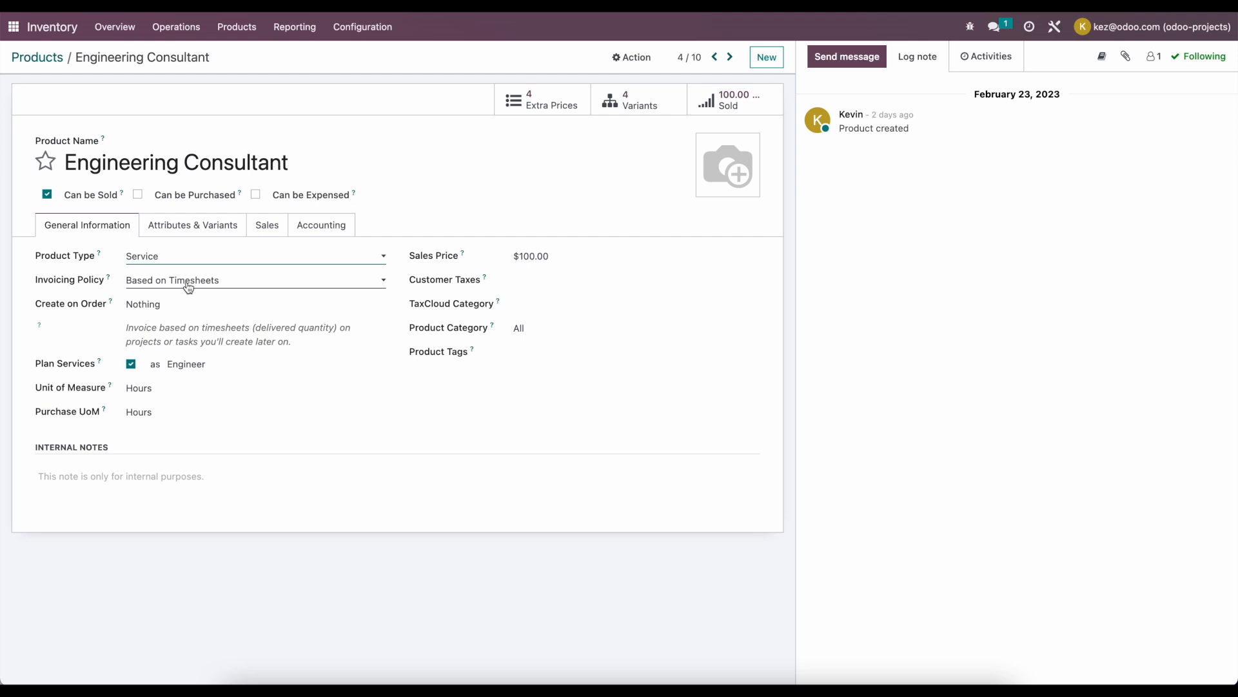
{"action": "left_click", "coordinate": [188, 283]}
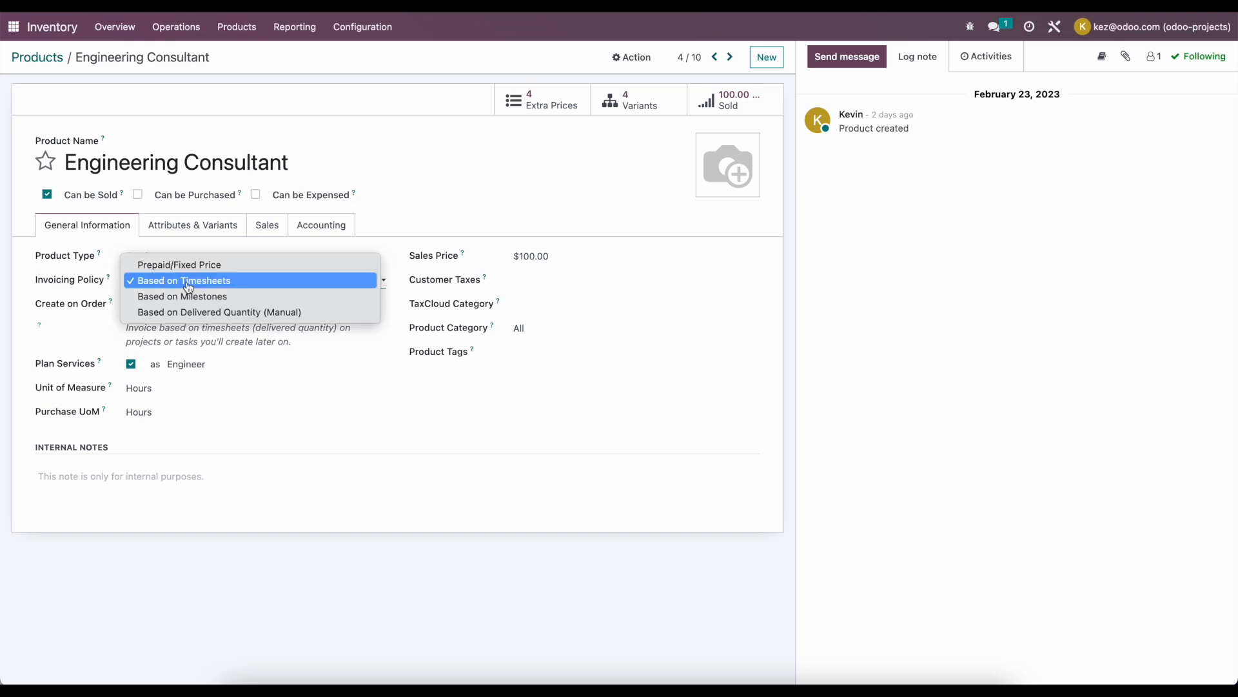
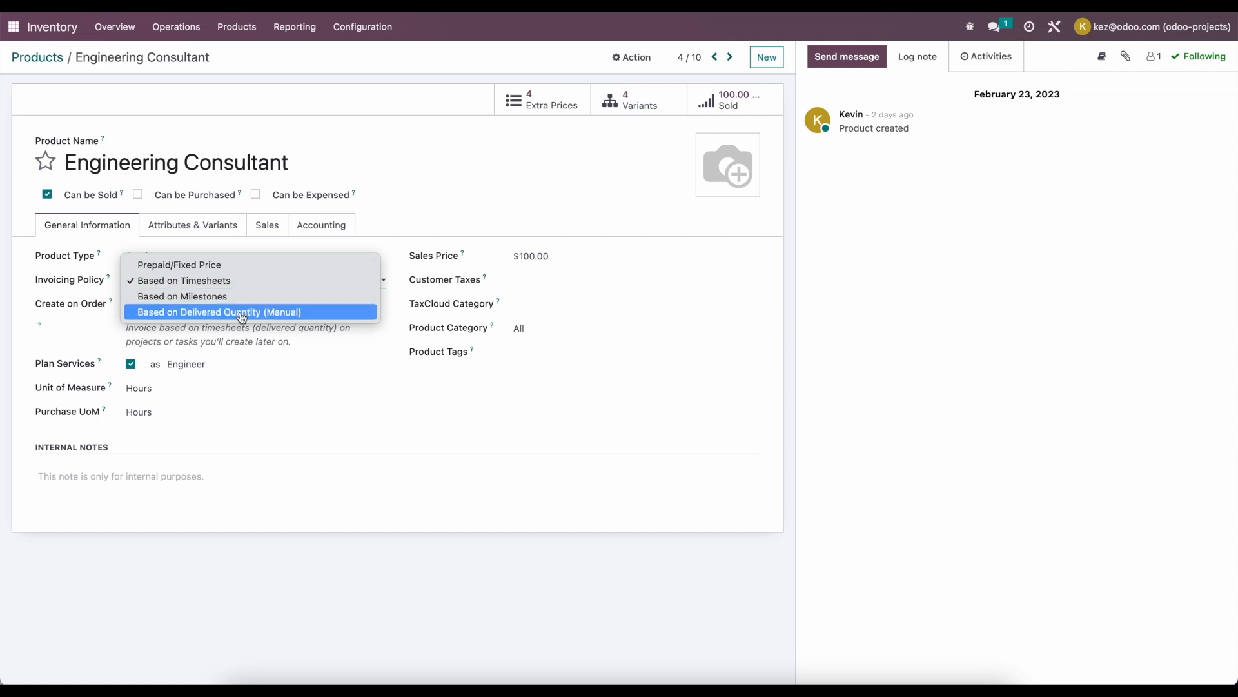
{"action": "left_click", "coordinate": [326, 434]}
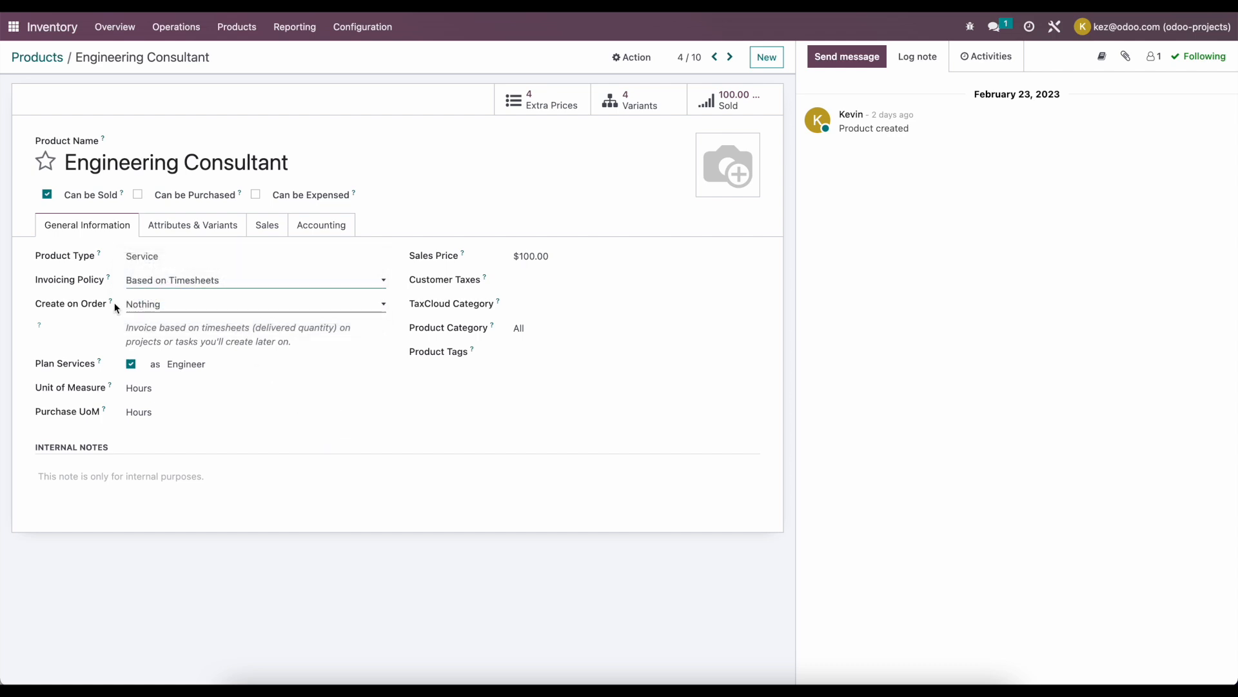
{"action": "left_click", "coordinate": [154, 304]}
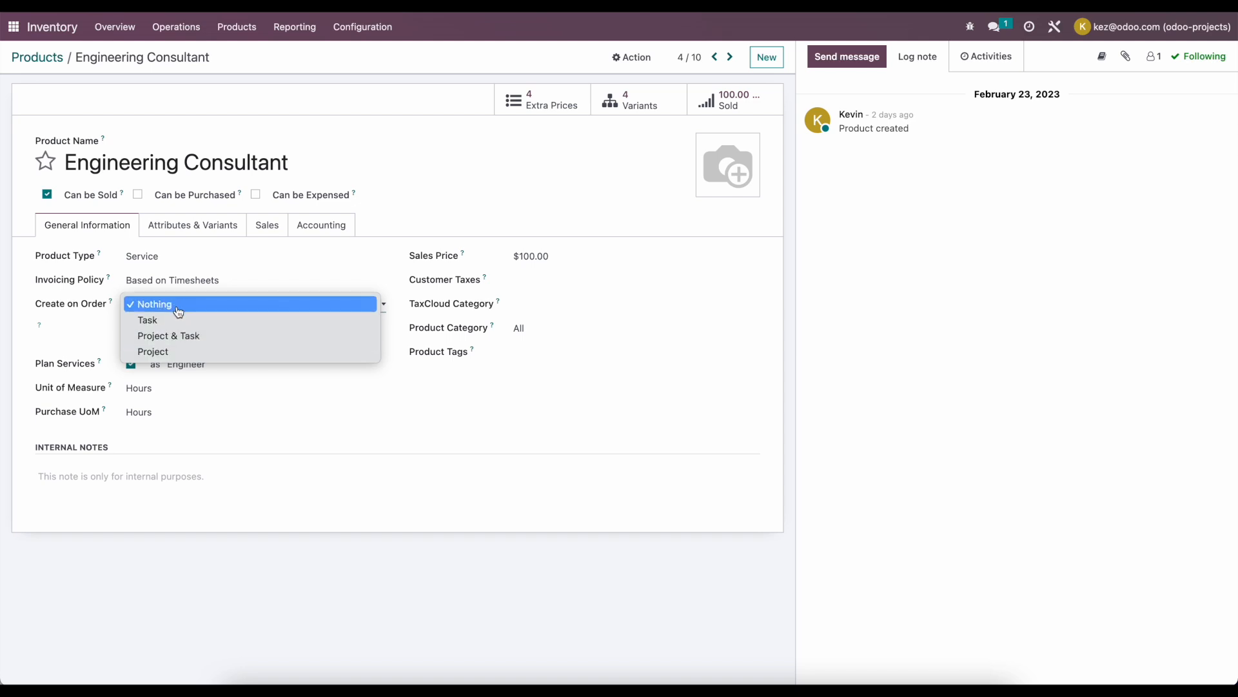
{"action": "left_click", "coordinate": [3, 308]}
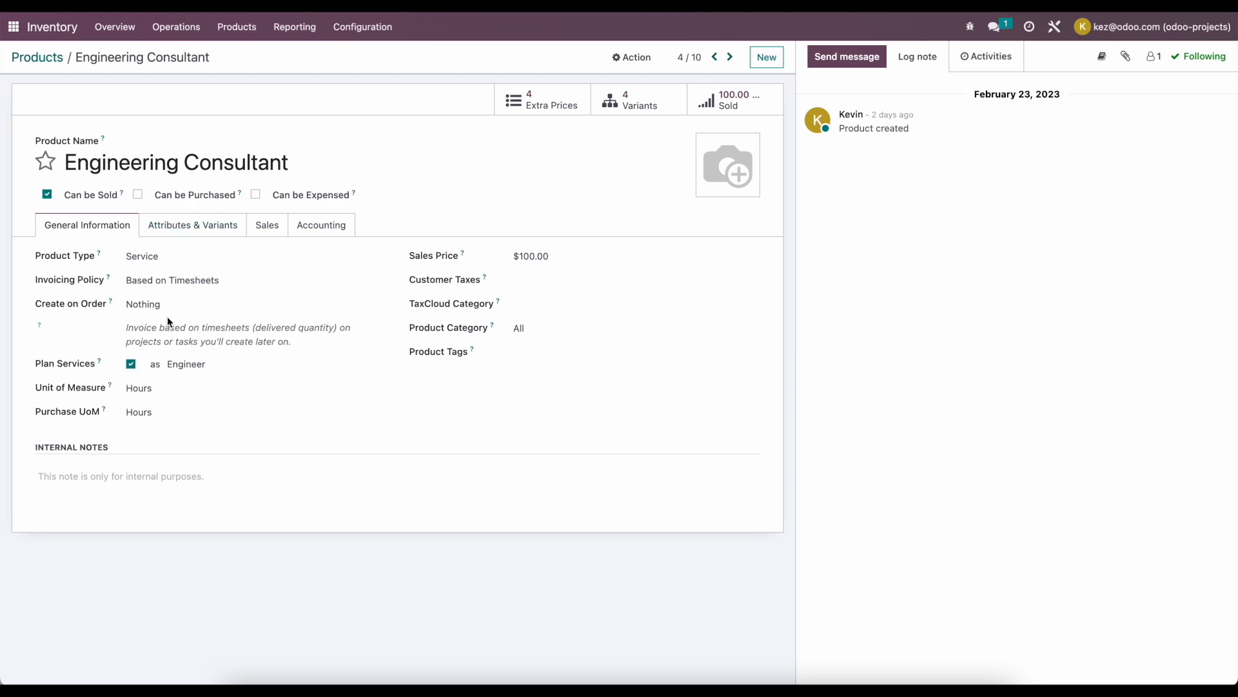
{"action": "left_click", "coordinate": [172, 279]}
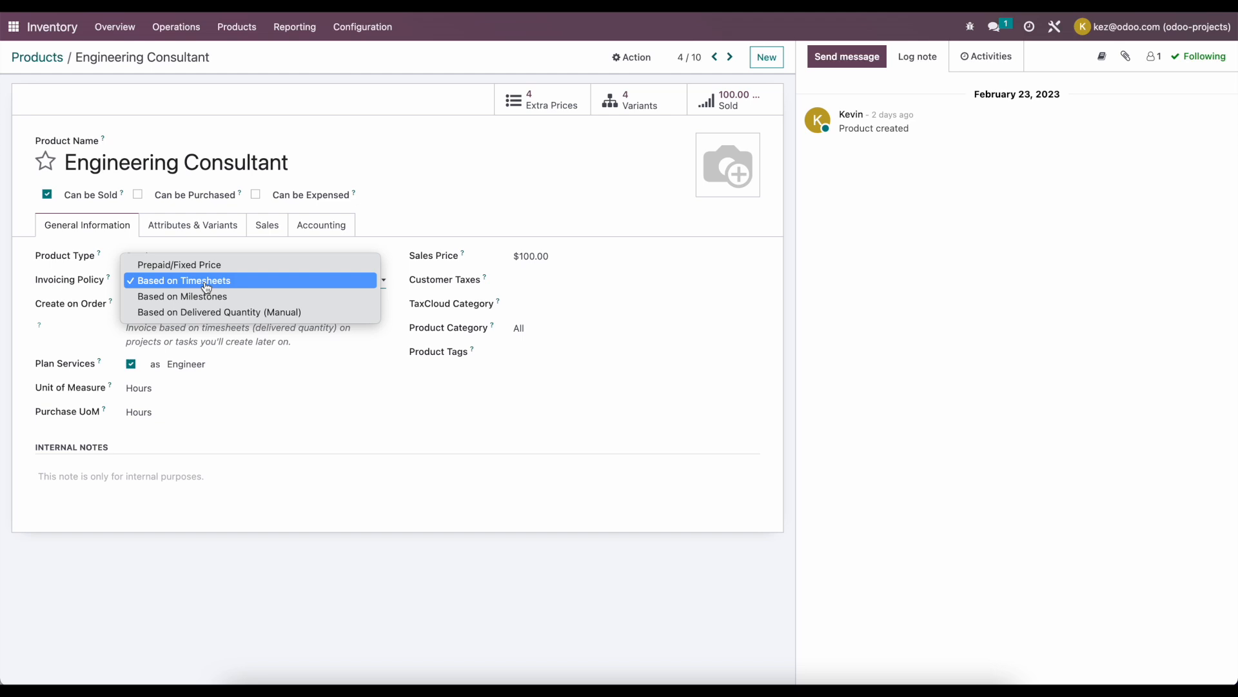
{"action": "left_click", "coordinate": [20, 350]}
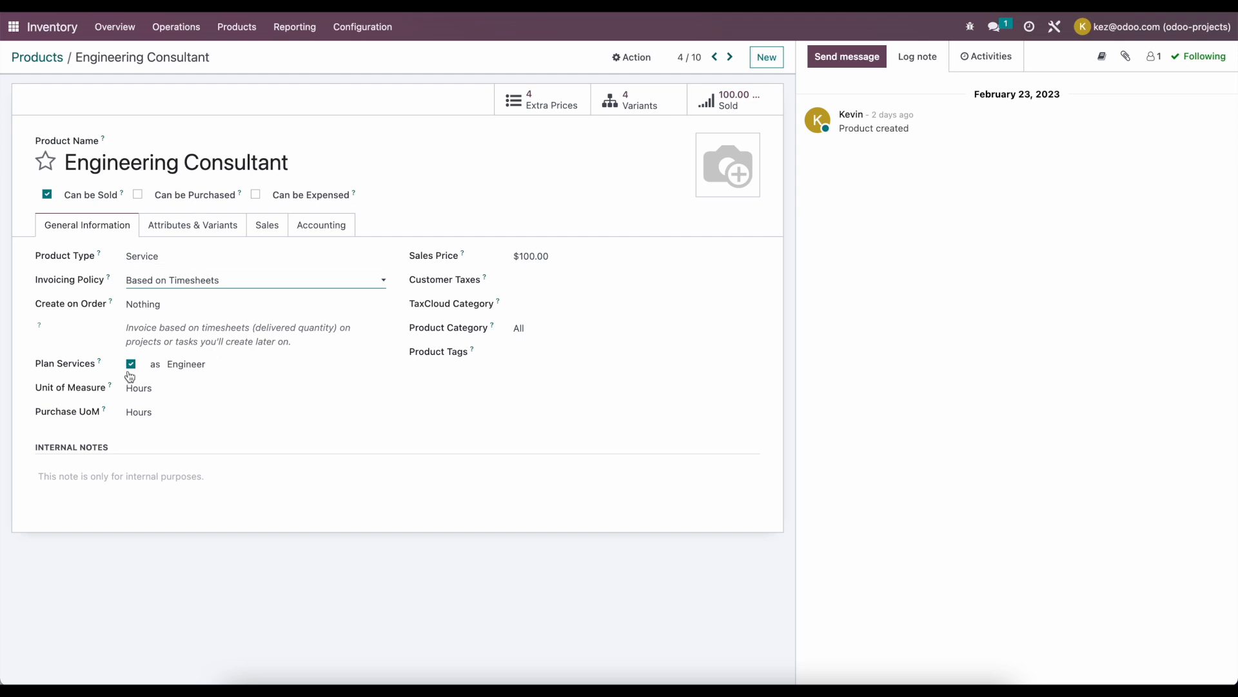
{"action": "left_click", "coordinate": [203, 363]}
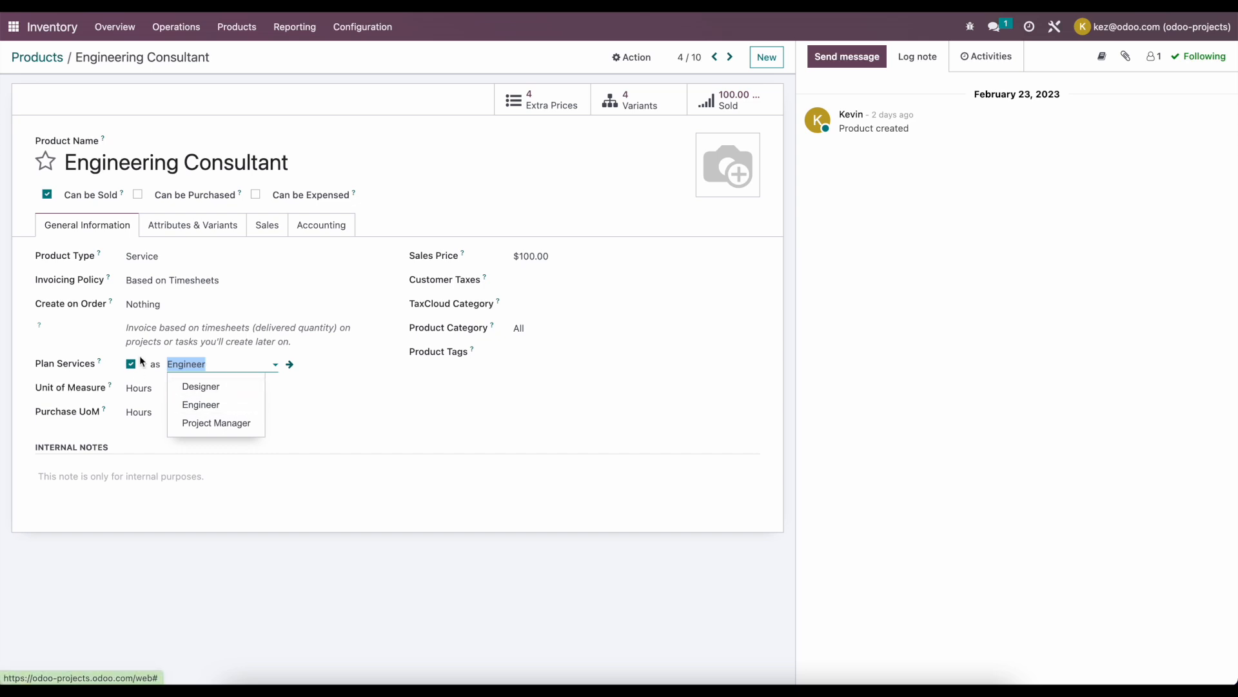
{"action": "left_click", "coordinate": [324, 363]}
- Create a new product named Overall Project that cannot be purchased, with the product type Service
{"action": "left_click", "coordinate": [50, 60]}
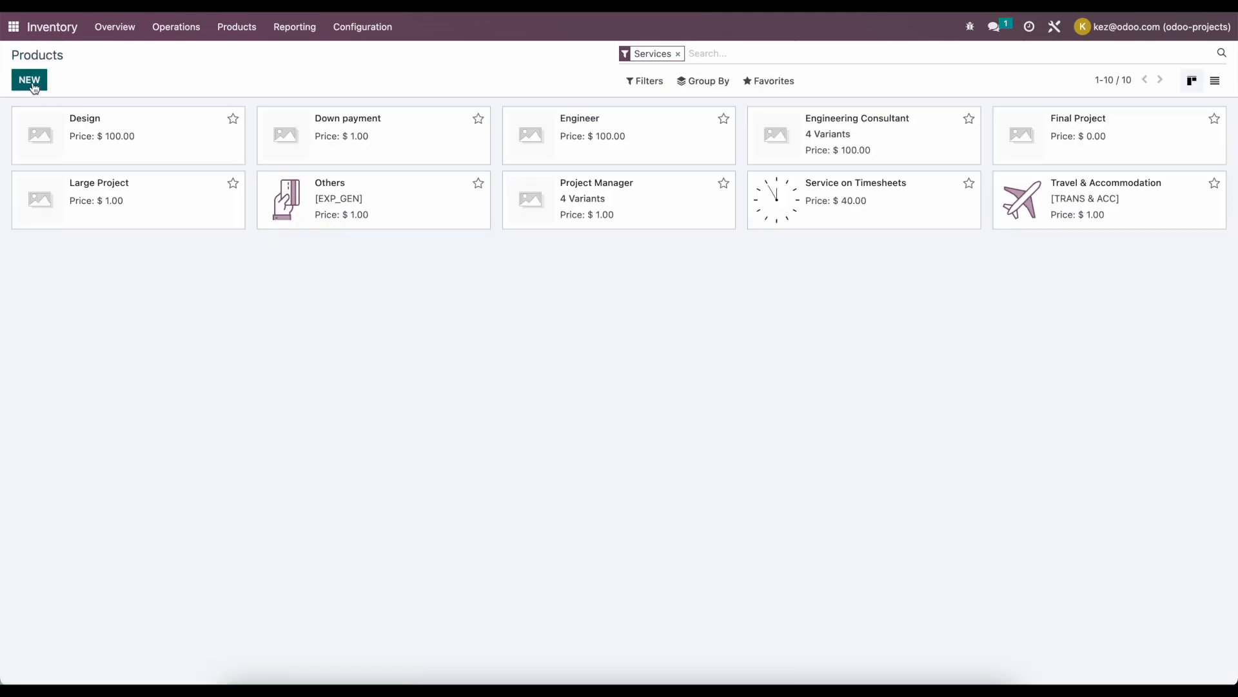
{"action": "left_click", "coordinate": [29, 80]}
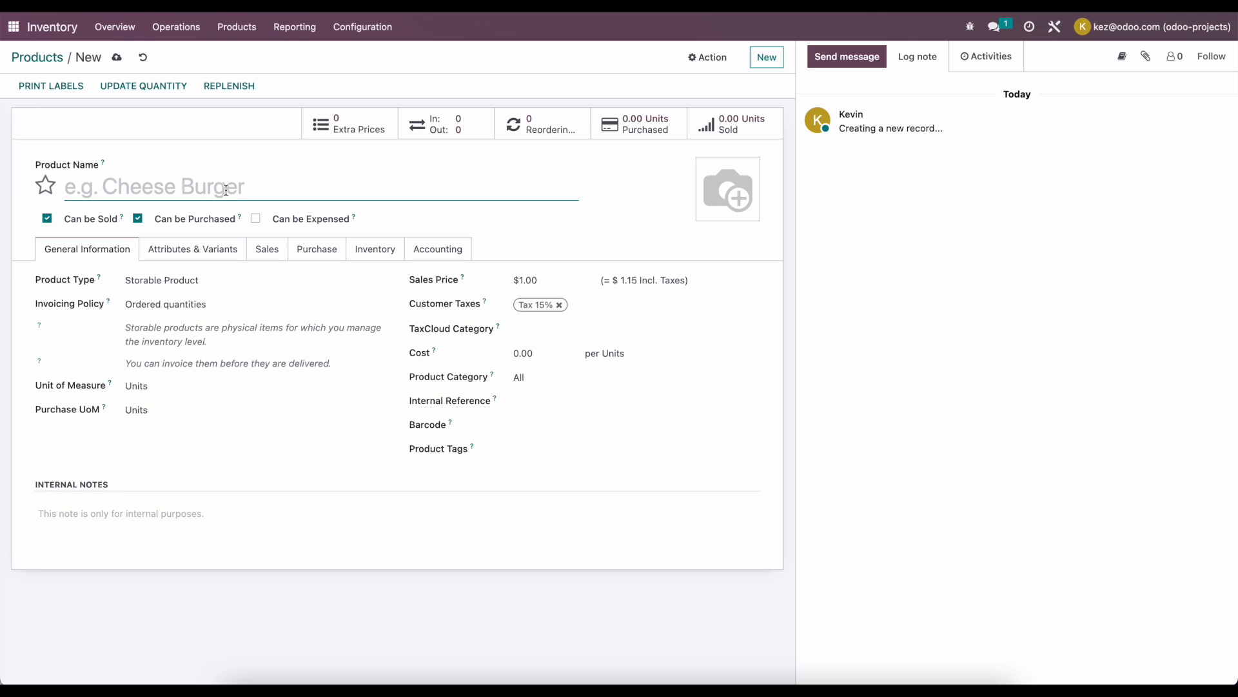
{"action": "type", "text": "Overall Project"}
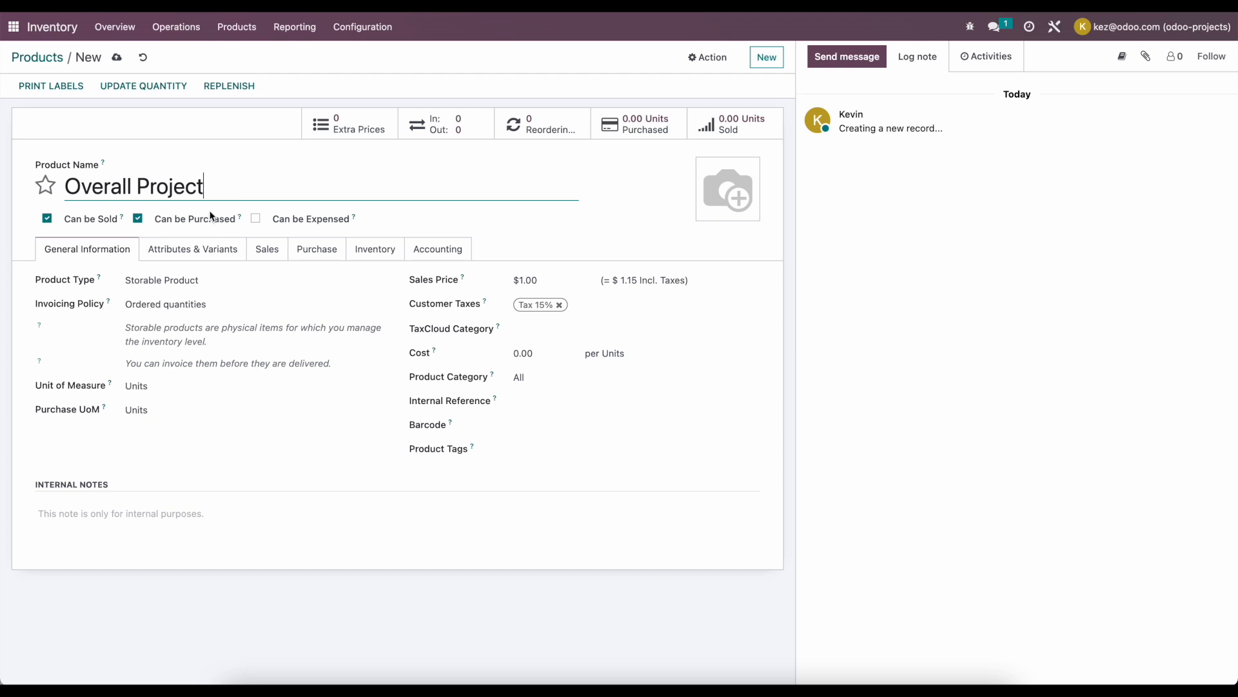
{"action": "left_click", "coordinate": [137, 219]}
{"action": "left_click", "coordinate": [165, 281]}
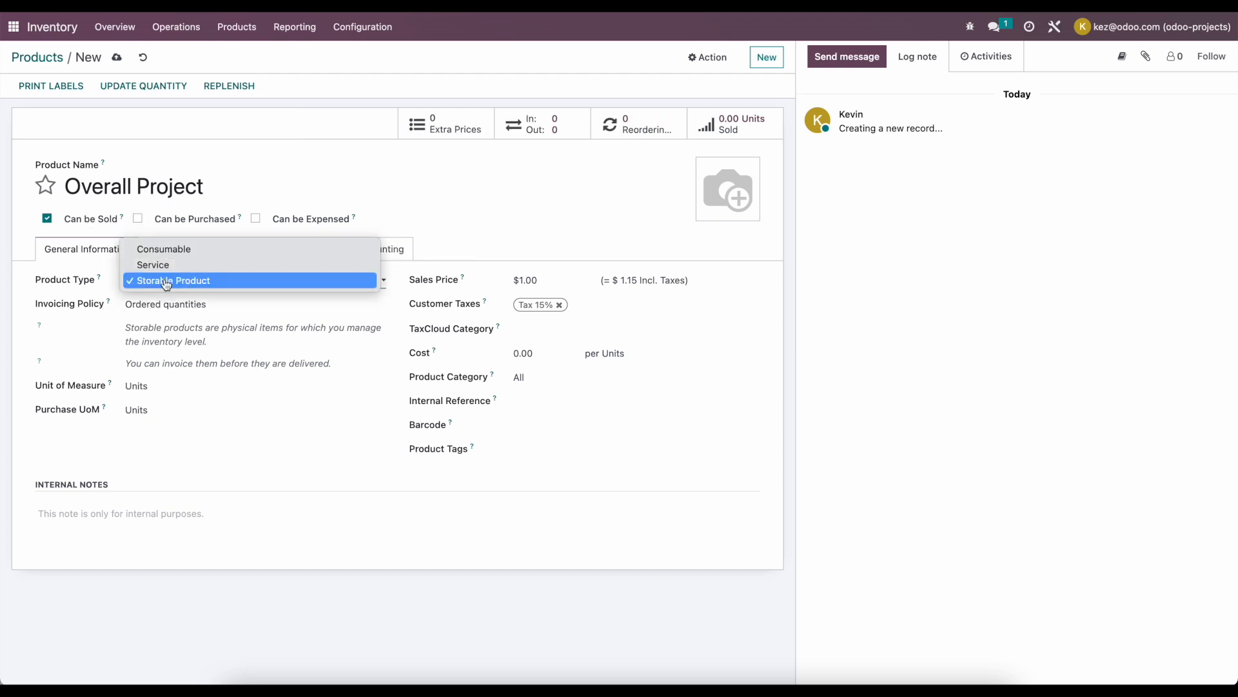
{"action": "left_click", "coordinate": [172, 266]}
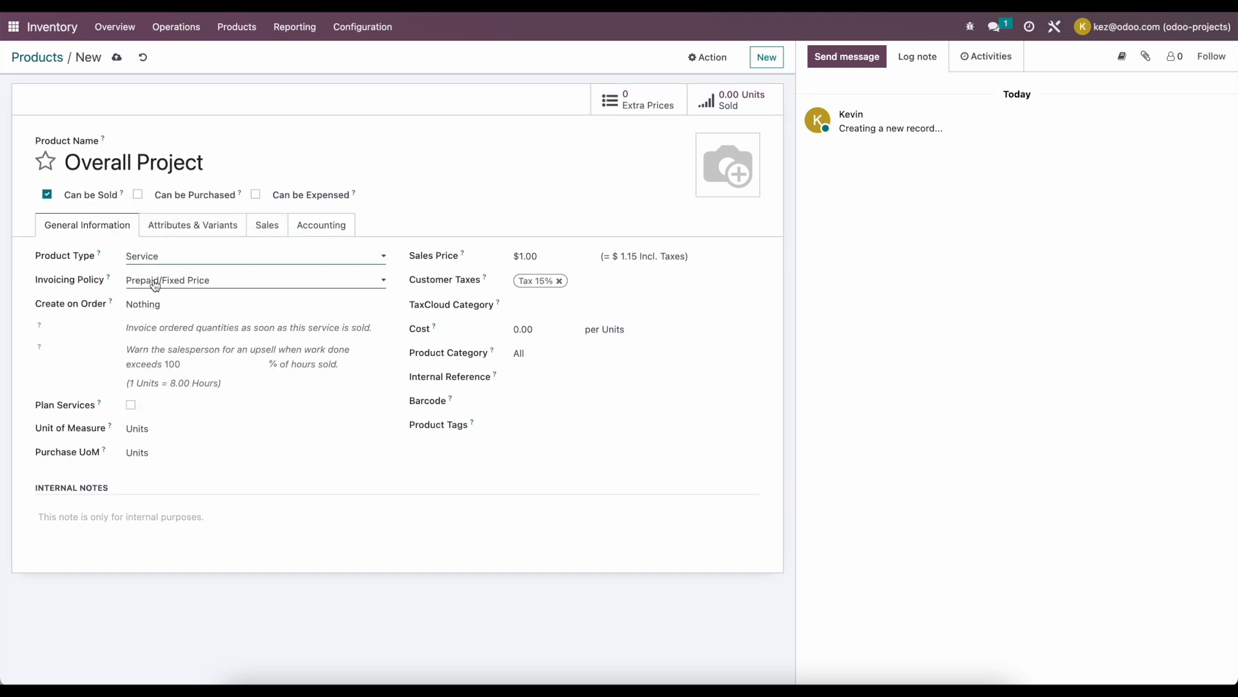
- Set the Overall Project product's invoicing policy to Based on Milestones and have it create a Project on order
{"action": "left_click", "coordinate": [173, 281]}
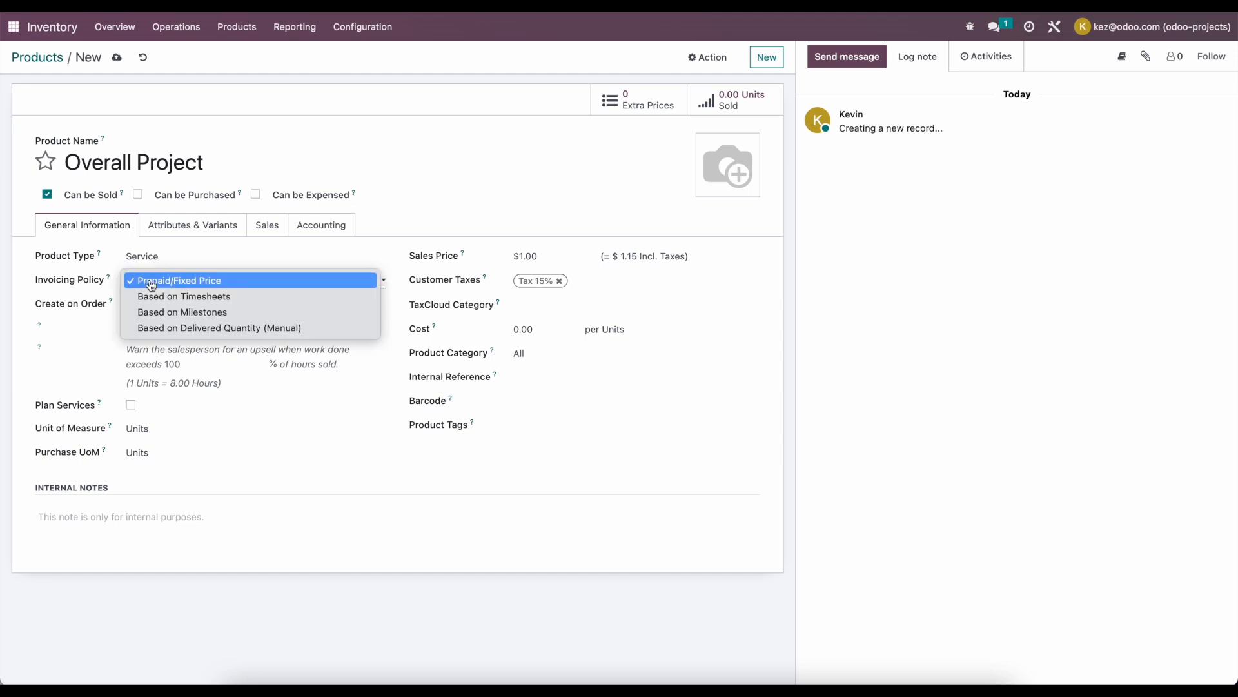
{"action": "left_click", "coordinate": [184, 313]}
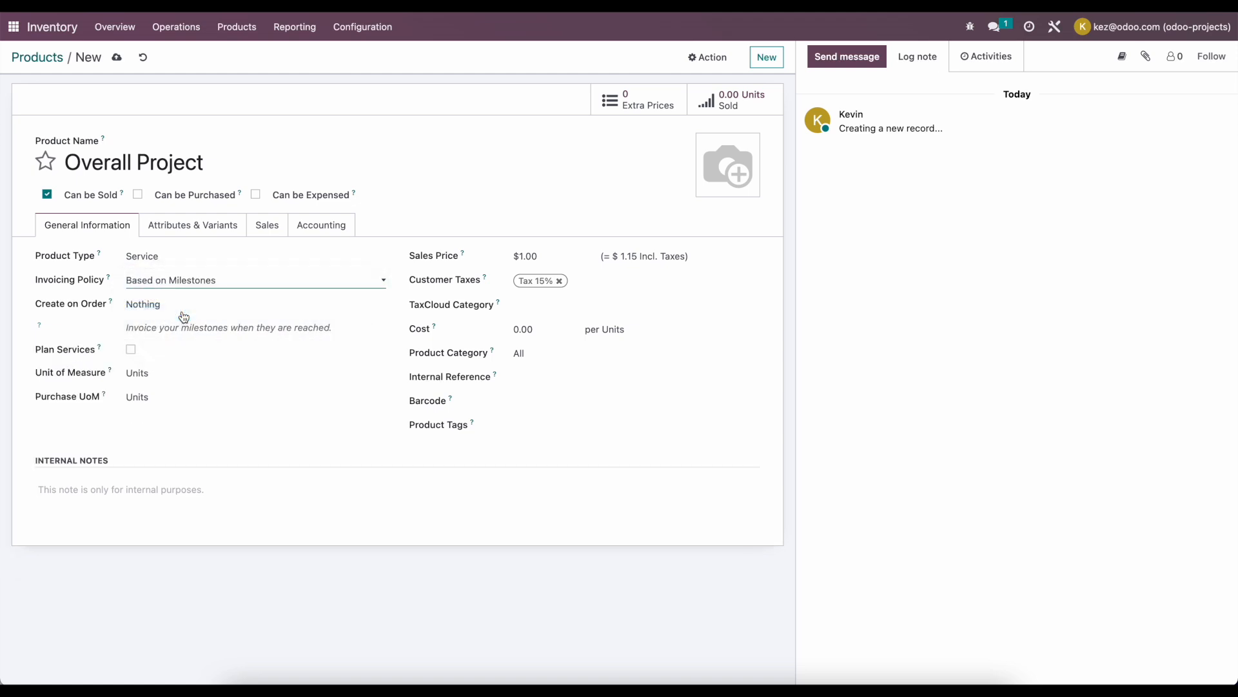
{"action": "left_click", "coordinate": [161, 304]}
{"action": "left_click", "coordinate": [182, 351]}
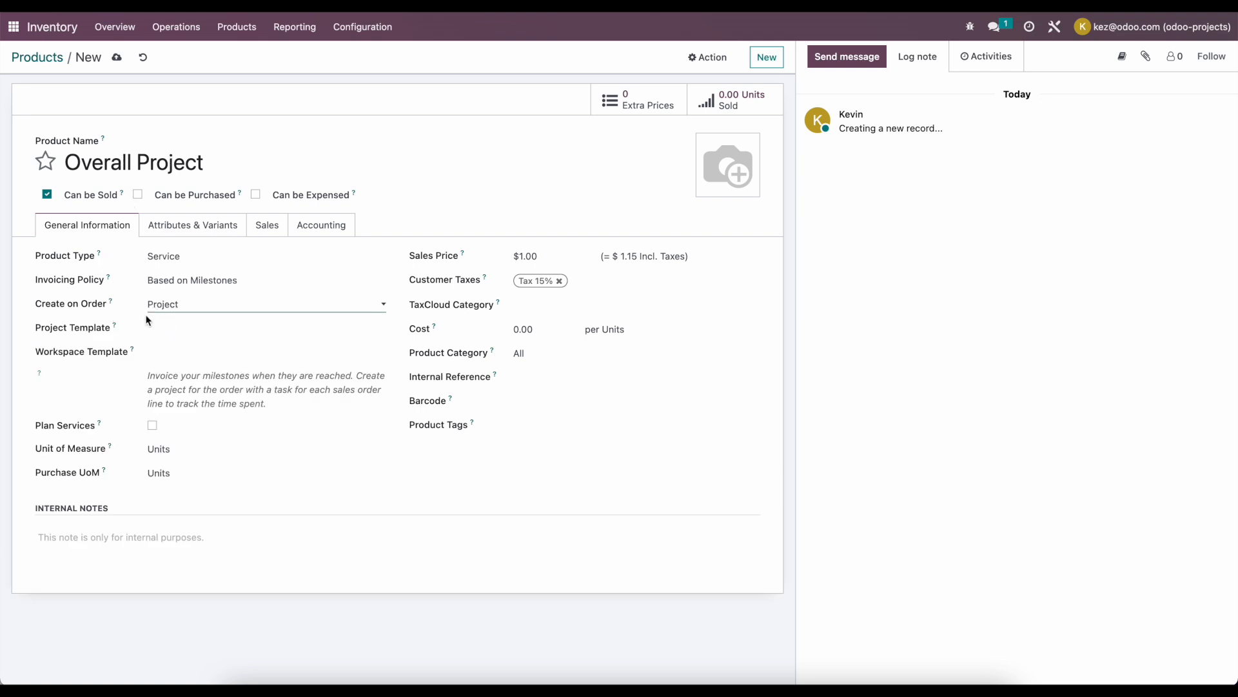
- Examine the available project templates and workspace templates for the Overall Project product without choosing any
{"action": "left_click", "coordinate": [170, 331]}
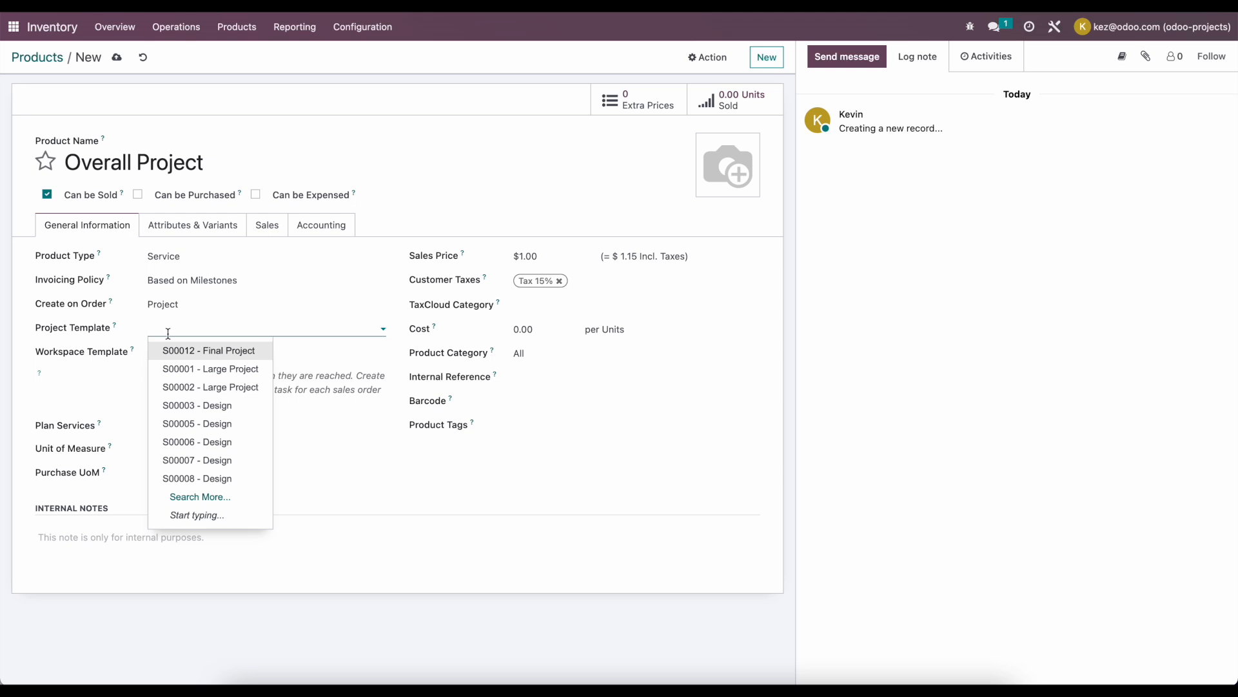
{"action": "left_click", "coordinate": [136, 334]}
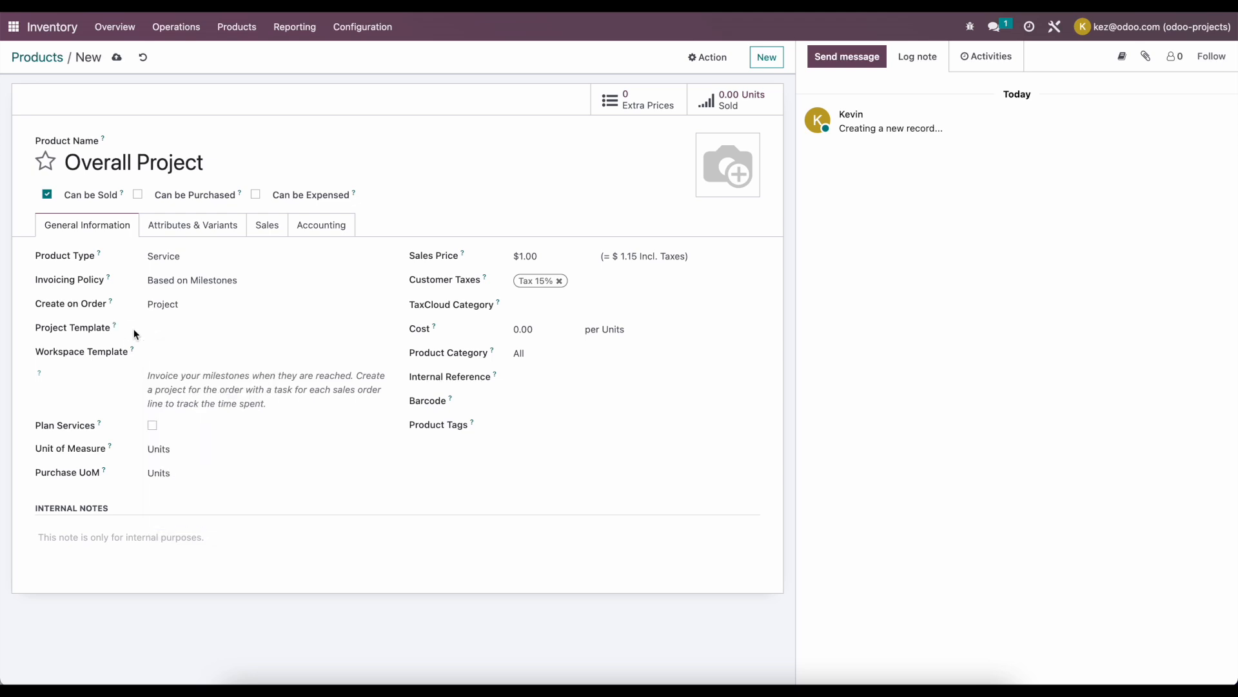
{"action": "left_click", "coordinate": [187, 349]}
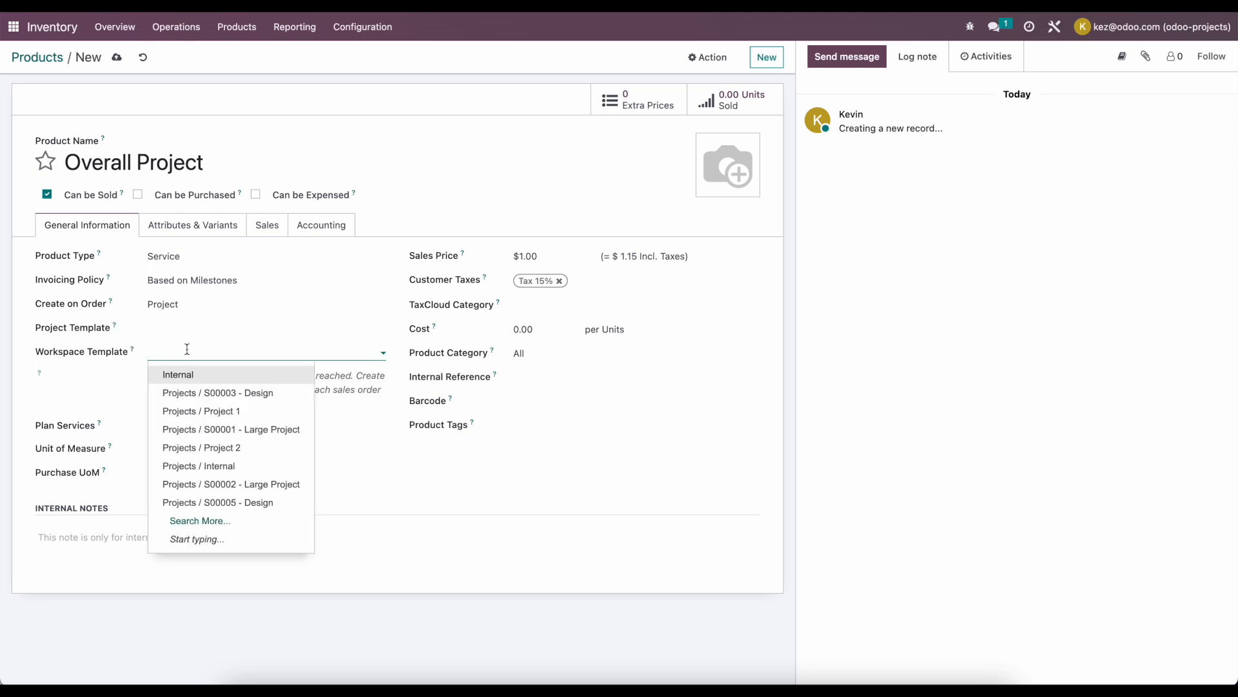
{"action": "left_click", "coordinate": [135, 369]}
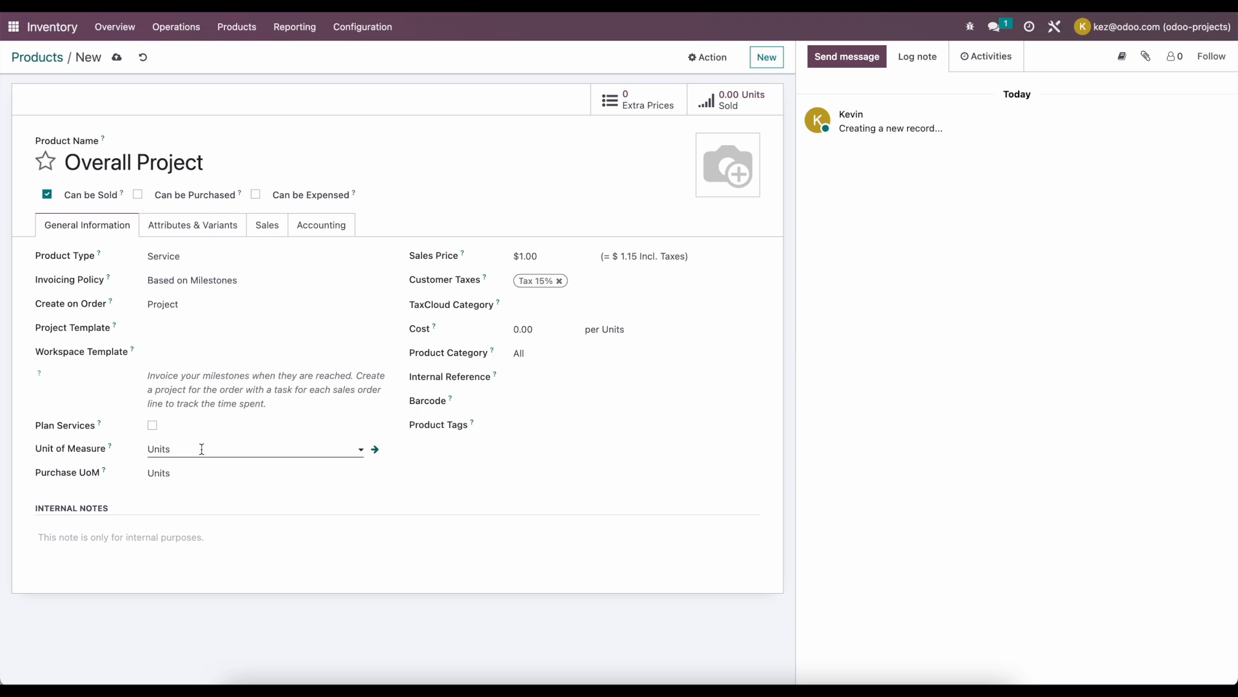
- Remove the 15% customer tax from the Overall Project product and save the record
{"action": "left_click", "coordinate": [559, 281]}
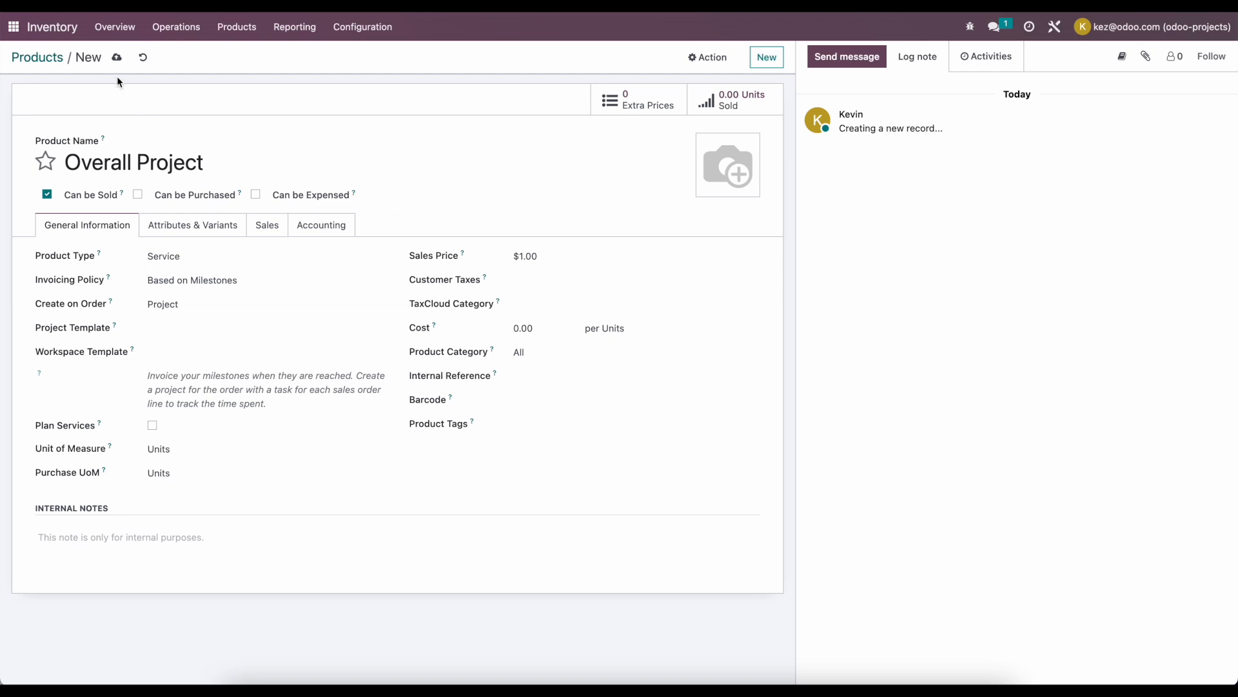
{"action": "left_click", "coordinate": [116, 57]}
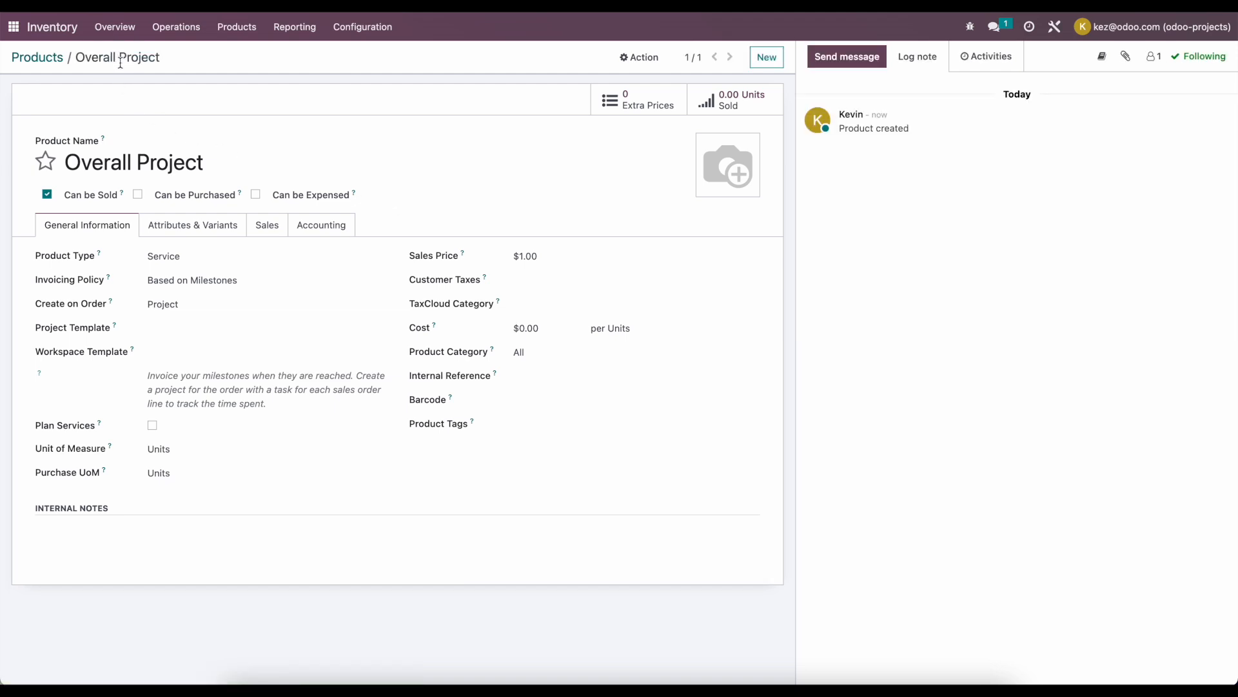
- In the Sales app, start a new quotation and create Customer 4 as its customer
{"action": "left_click", "coordinate": [13, 32]}
{"action": "left_click", "coordinate": [875, 134]}
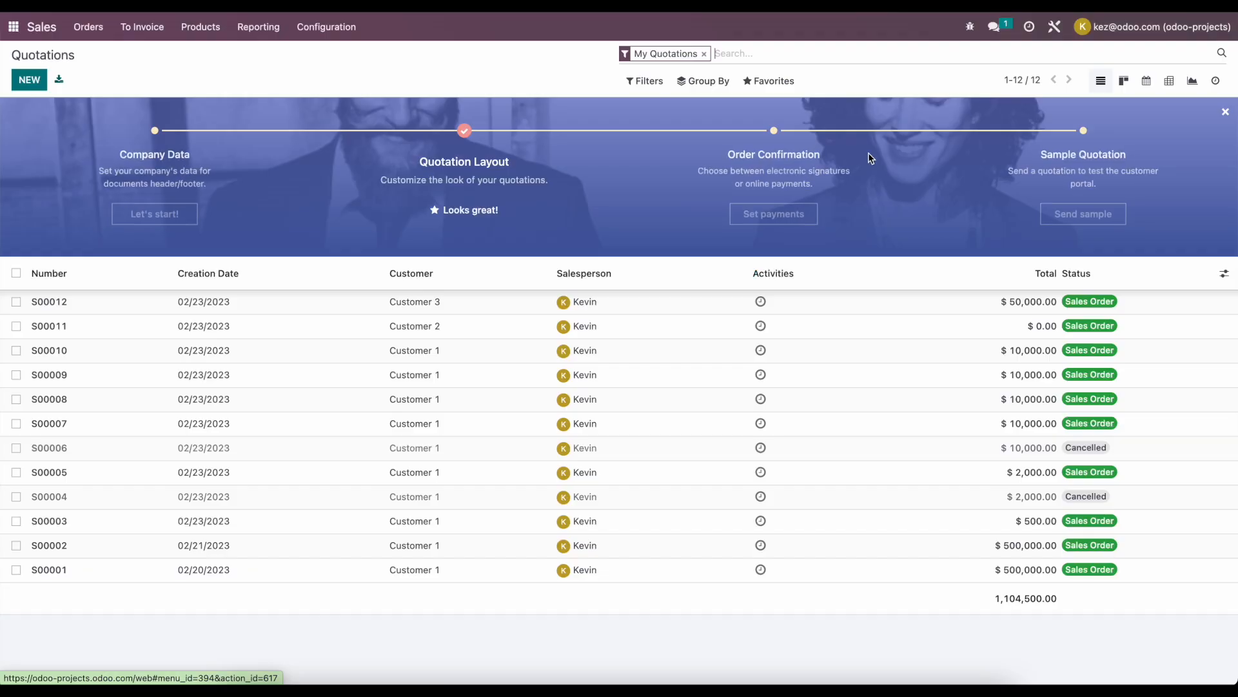
{"action": "left_click", "coordinate": [29, 79]}
{"action": "left_click", "coordinate": [197, 203]}
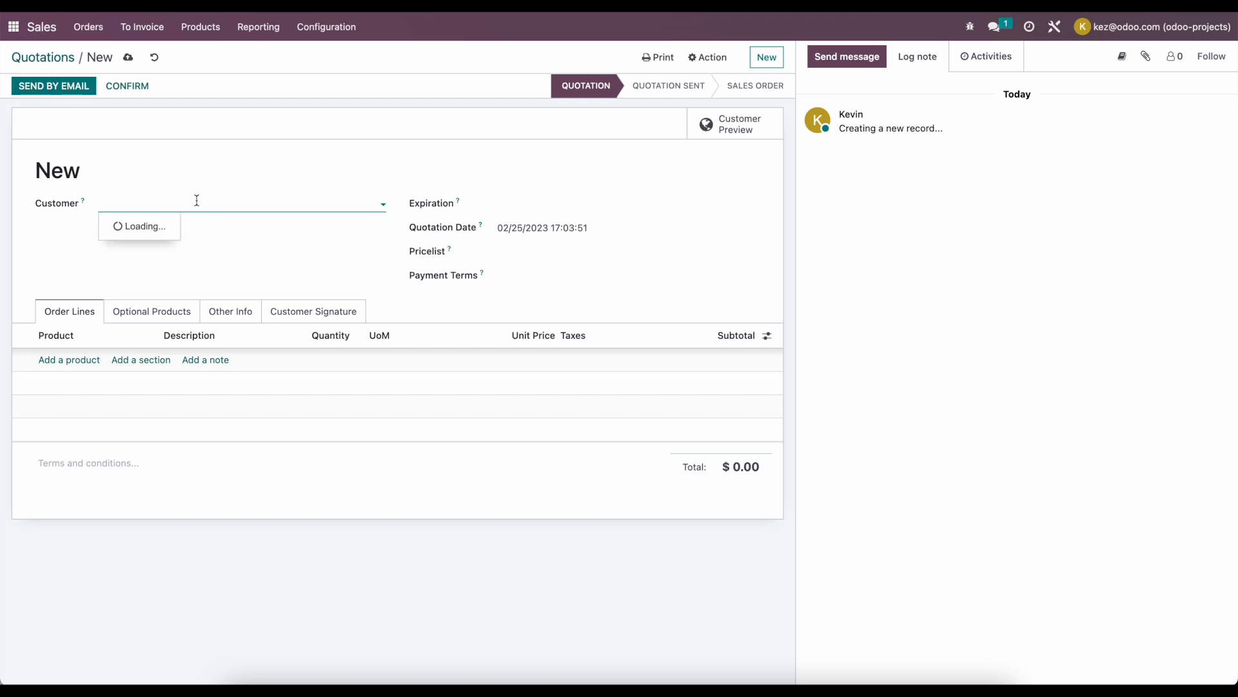
{"action": "type", "text": "Customer 4"}
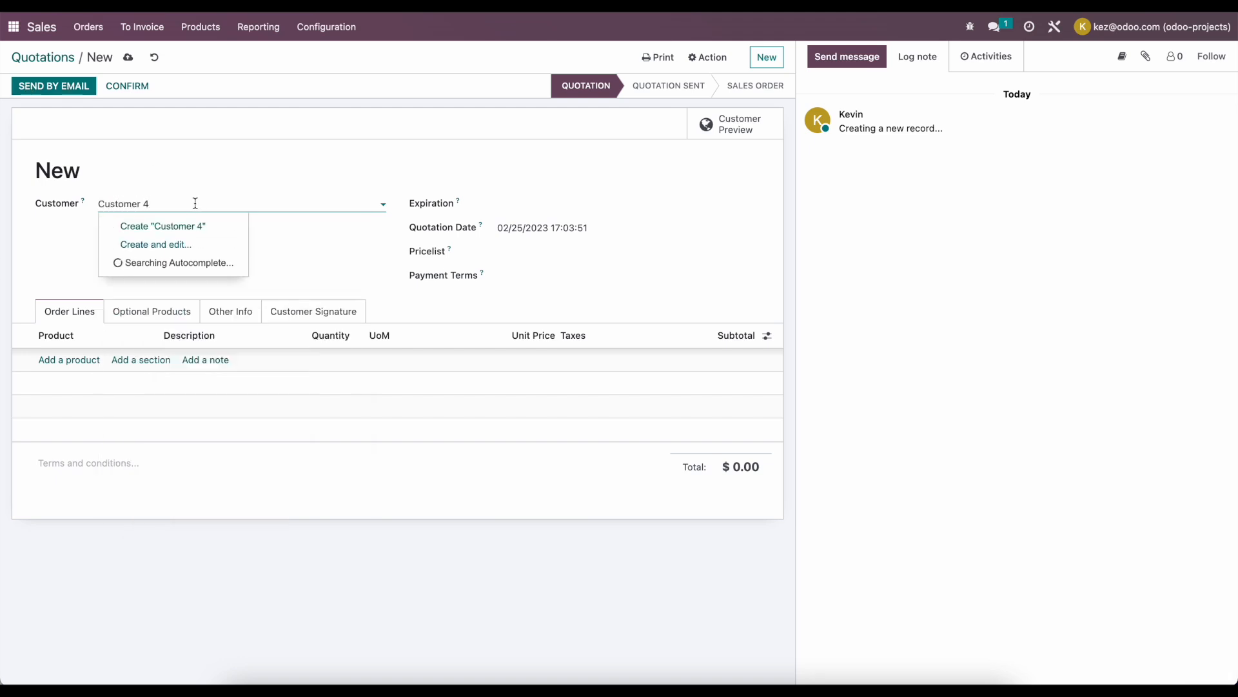
{"action": "left_click", "coordinate": [197, 226]}
- Add the Overall Project product to the quotation at a unit price of 10,000 and confirm the order
{"action": "left_click", "coordinate": [71, 359]}
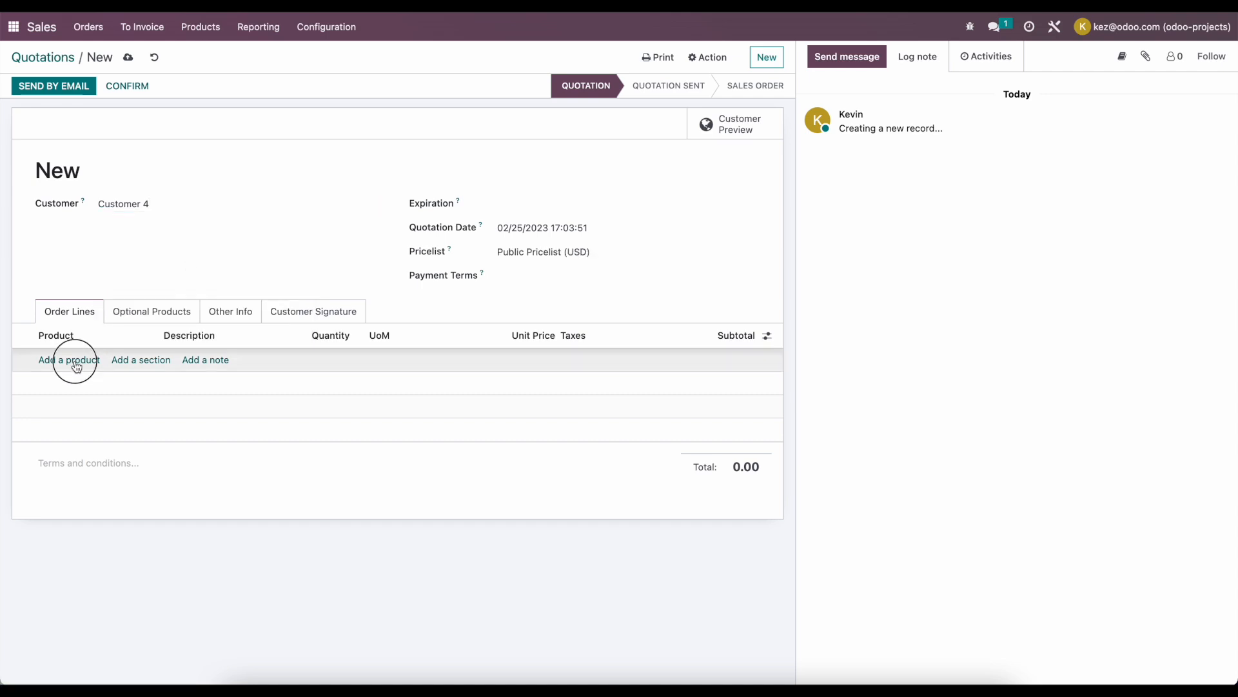
{"action": "left_click", "coordinate": [97, 364]}
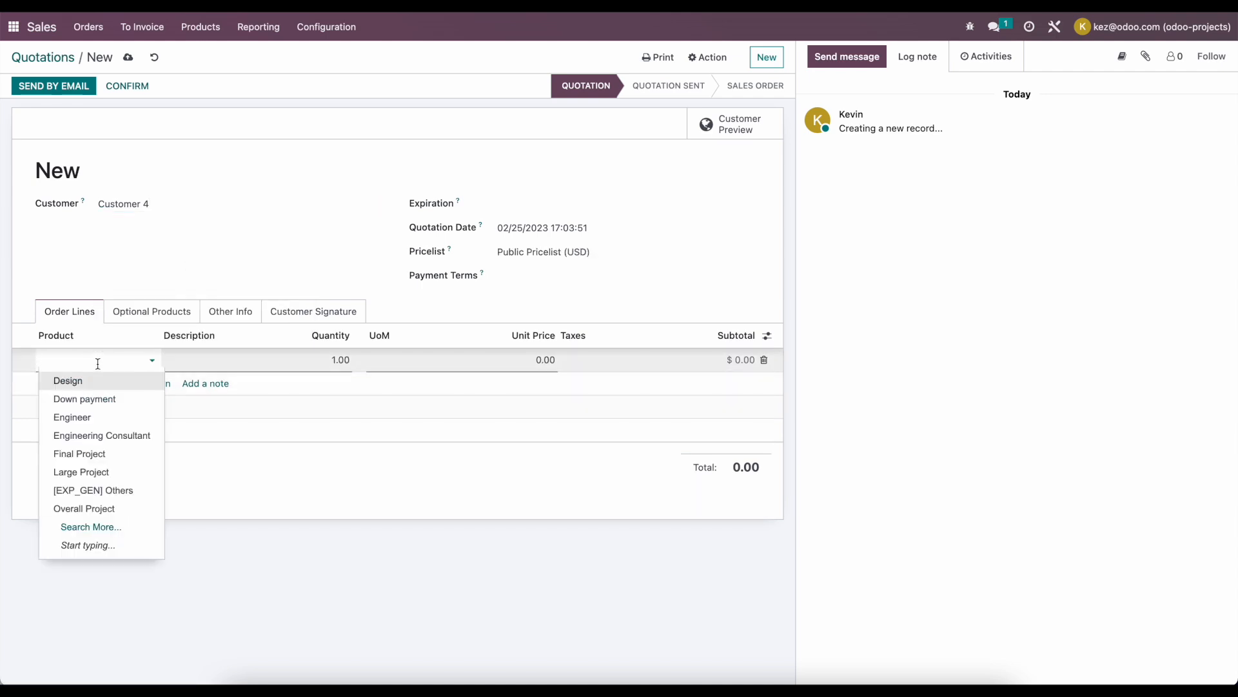
{"action": "type", "text": "over"}
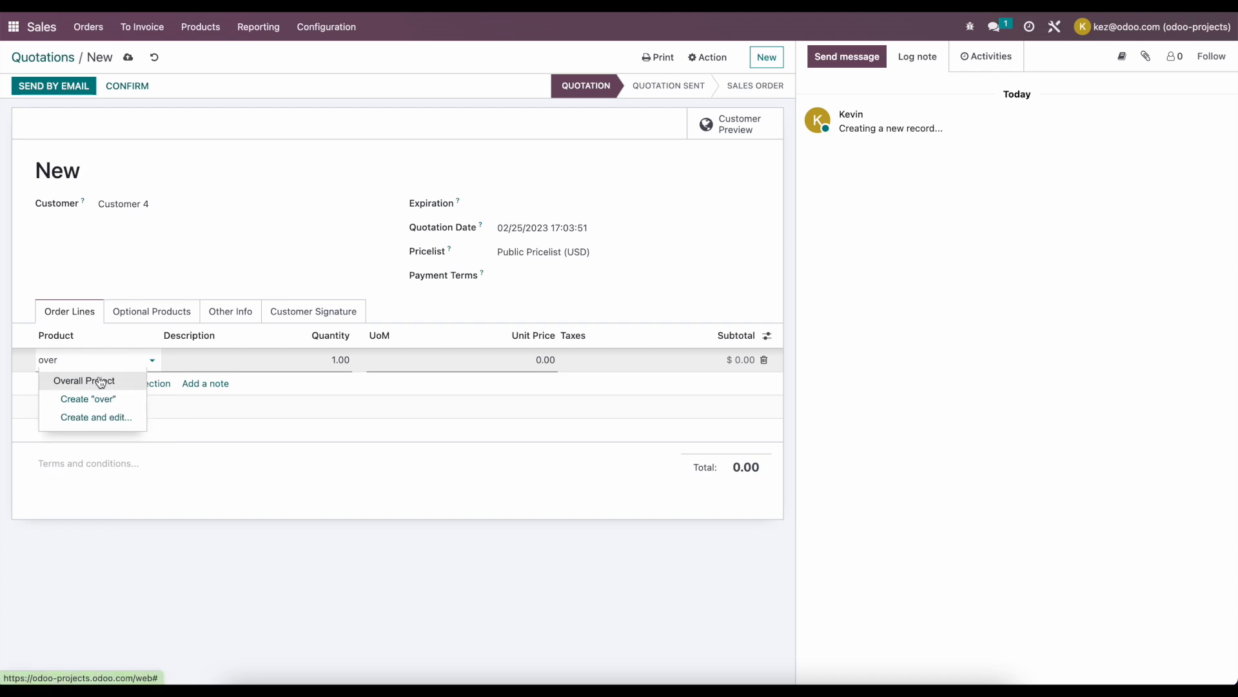
{"action": "left_click", "coordinate": [100, 378]}
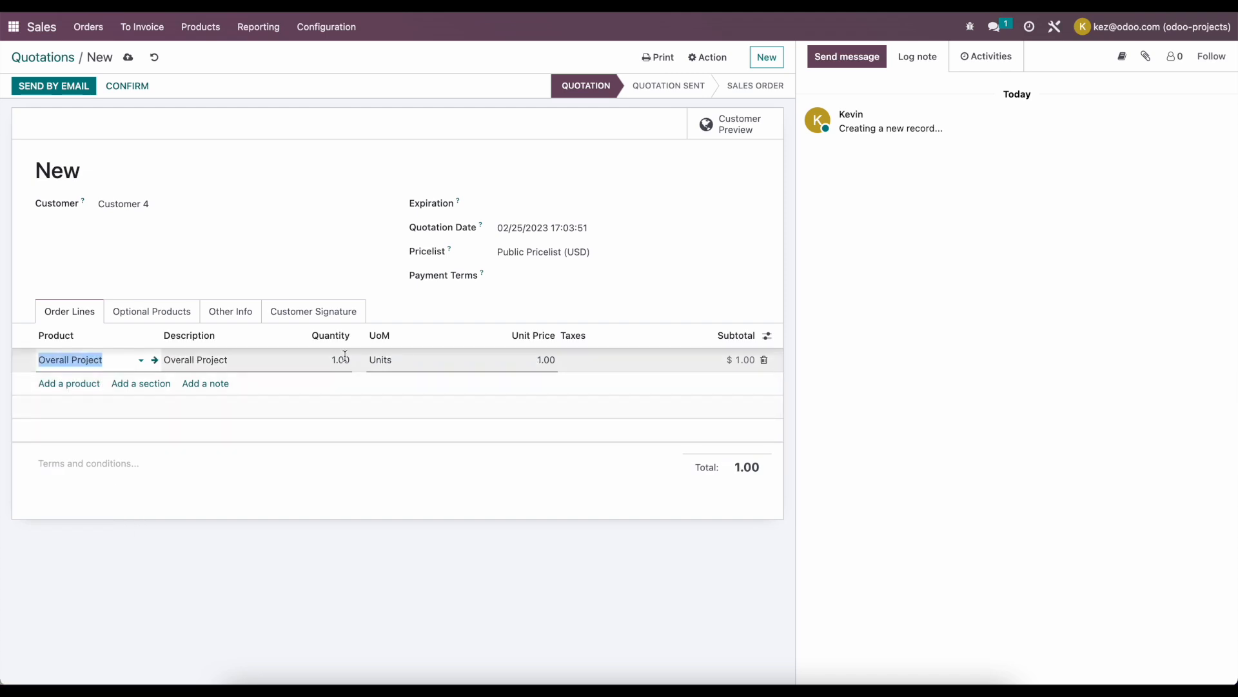
{"action": "left_click", "coordinate": [529, 364]}
{"action": "type", "text": "10"}
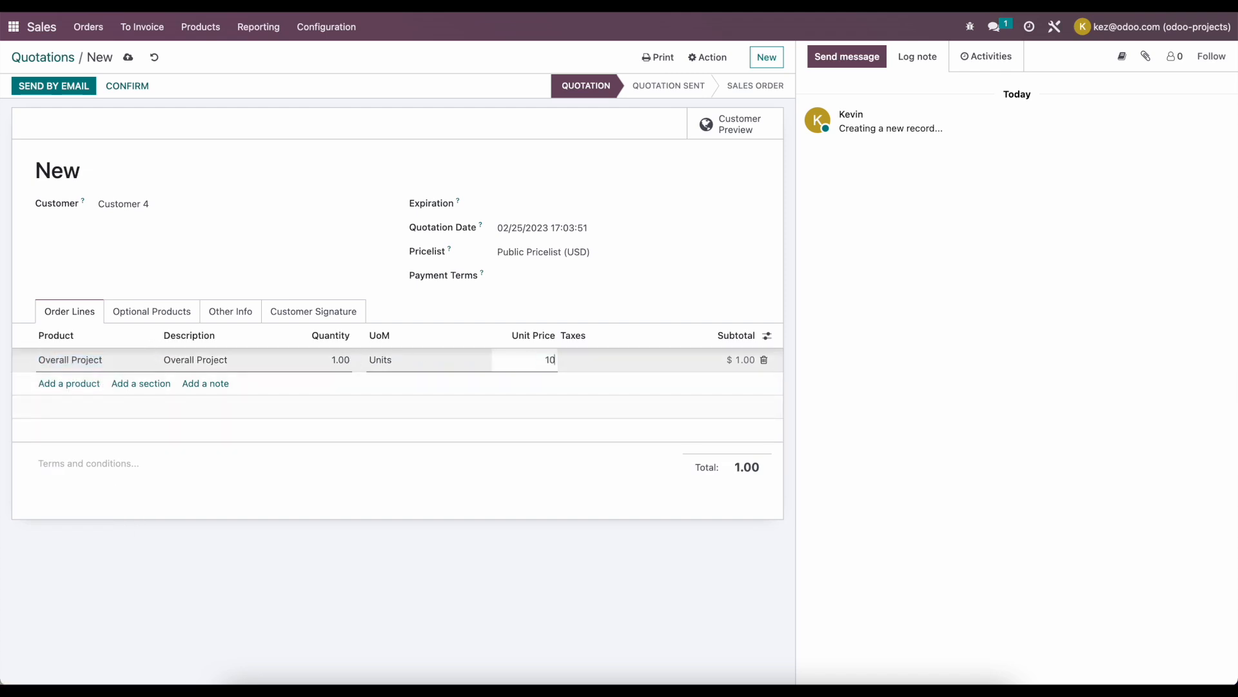
{"action": "type", "text": ",000"}
{"action": "left_click", "coordinate": [537, 416]}
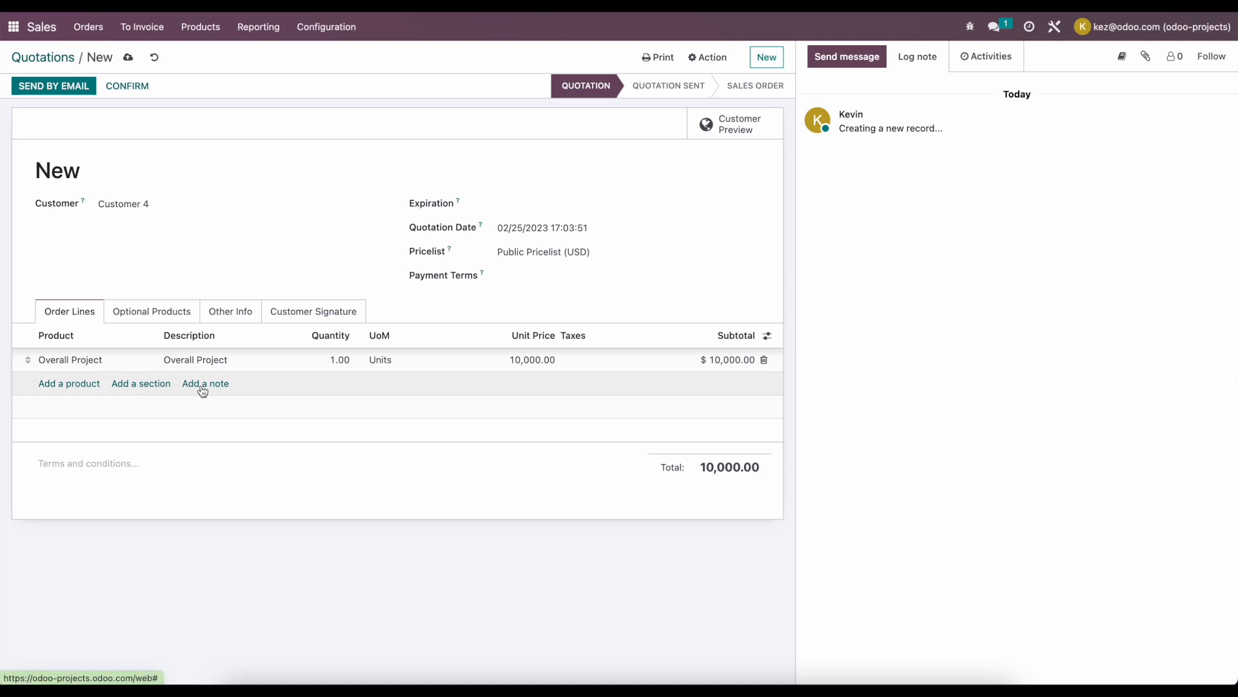
{"action": "left_click", "coordinate": [128, 58]}
{"action": "left_click", "coordinate": [136, 86]}
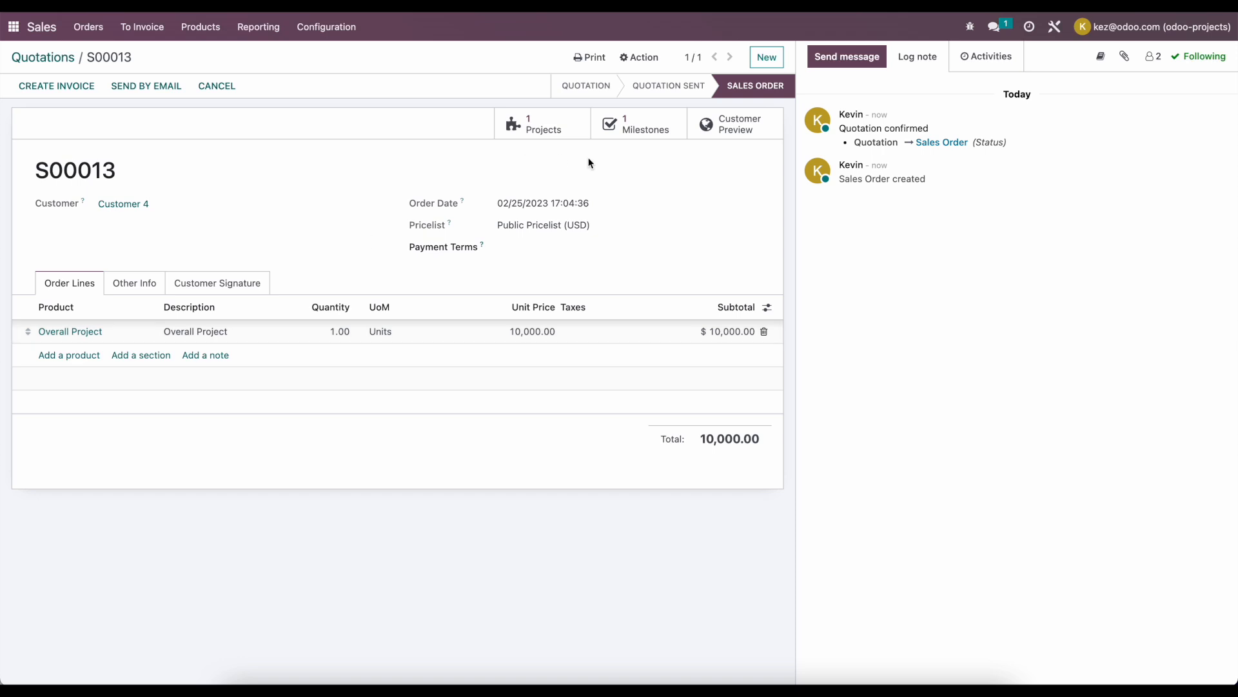
- In the sales order's milestones, set the existing milestone's quantity to 20% and rename it Planning
{"action": "left_click", "coordinate": [631, 129]}
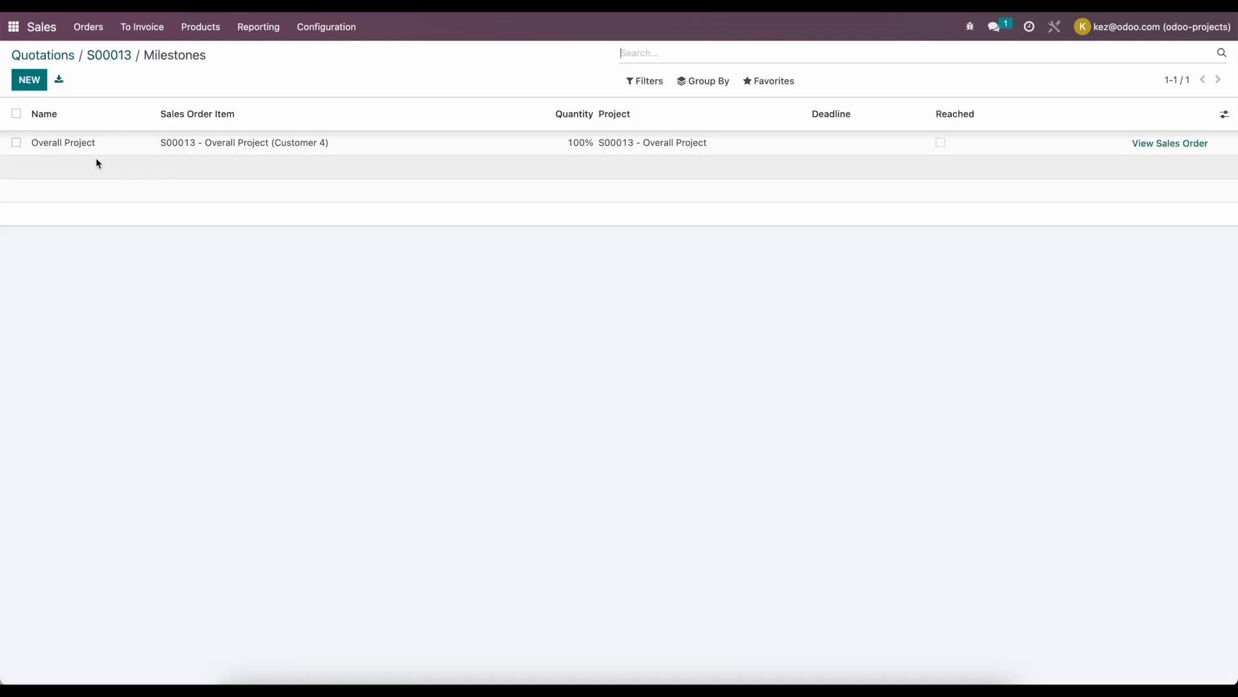
{"action": "left_click", "coordinate": [537, 145]}
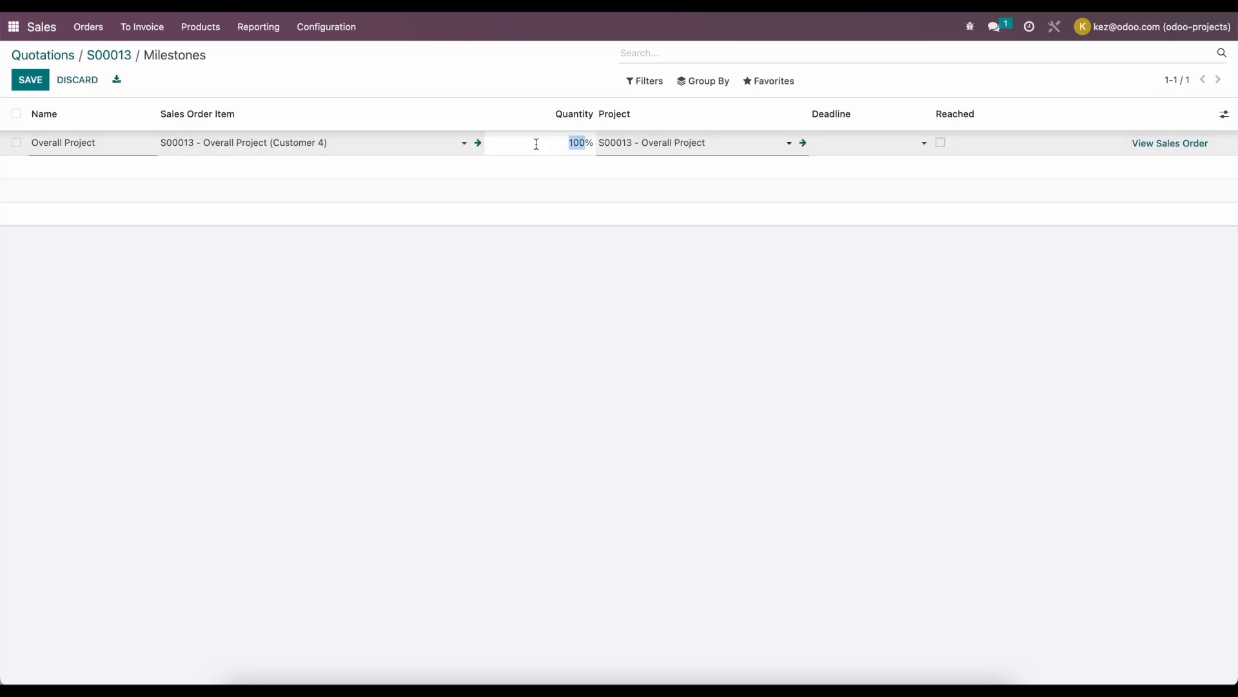
{"action": "type", "text": "20"}
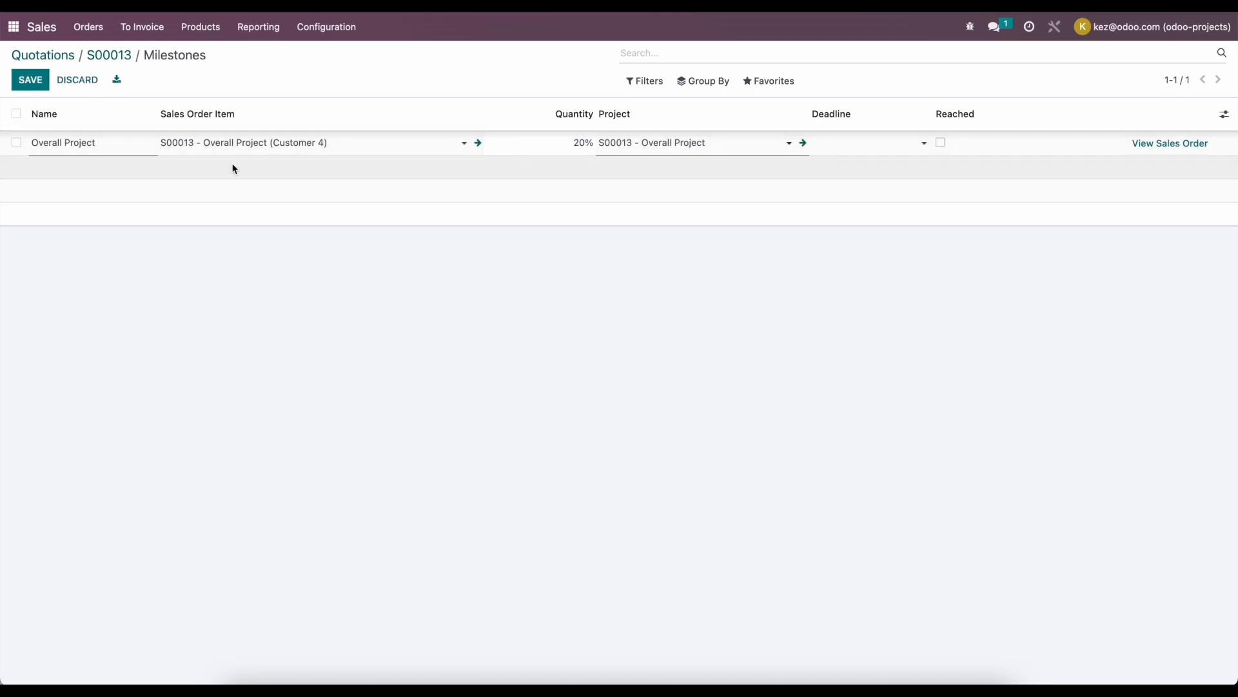
{"action": "left_click", "coordinate": [114, 140]}
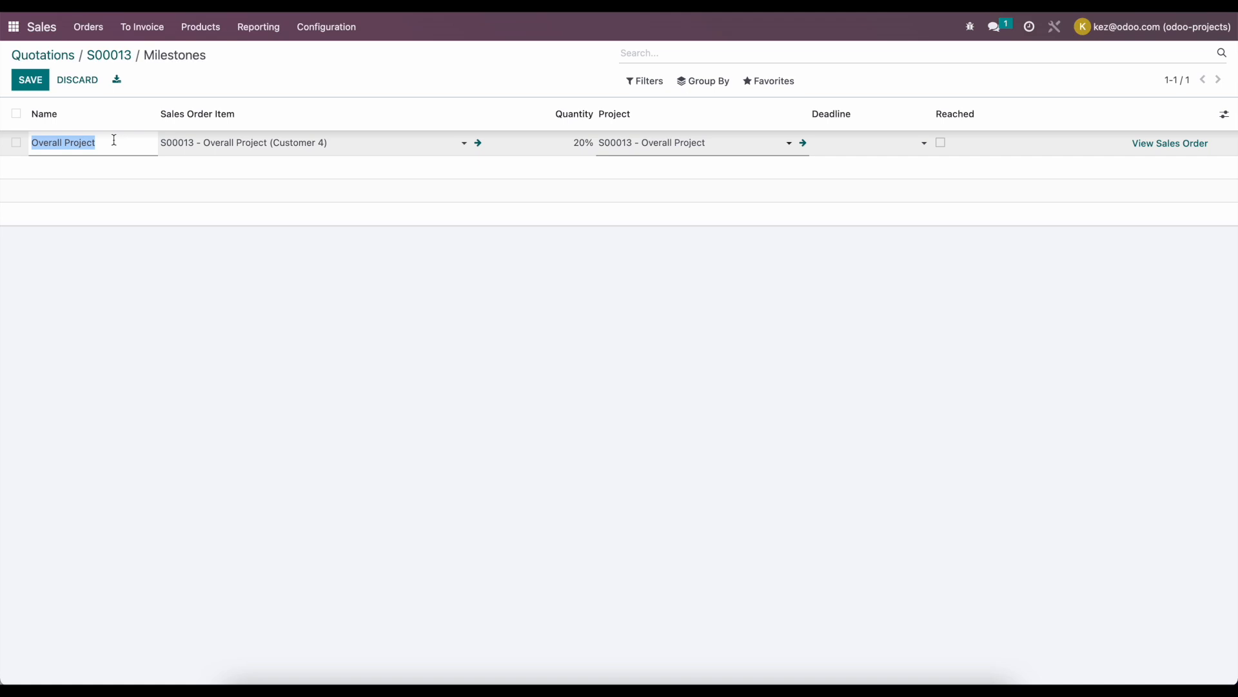
{"action": "type", "text": "Planning"}
{"action": "left_click", "coordinate": [103, 155]}
- Add three more milestones to the order, named Phase 1, Phase 2 and Complete
{"action": "left_click", "coordinate": [29, 81]}
{"action": "type", "text": "Phase 2"}
{"action": "key", "text": "BackSpace"}
{"action": "type", "text": "1"}
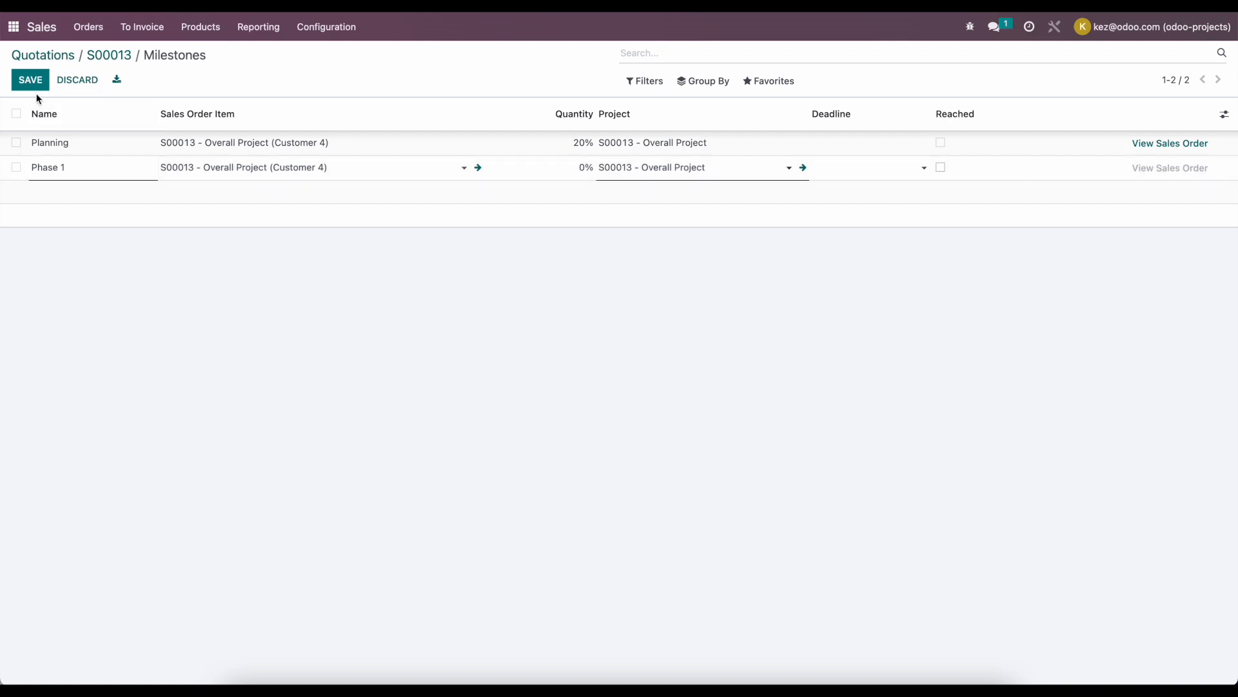
{"action": "left_click", "coordinate": [30, 80]}
{"action": "left_click", "coordinate": [29, 80]}
{"action": "type", "text": "Phase 2"}
{"action": "left_click", "coordinate": [29, 80]}
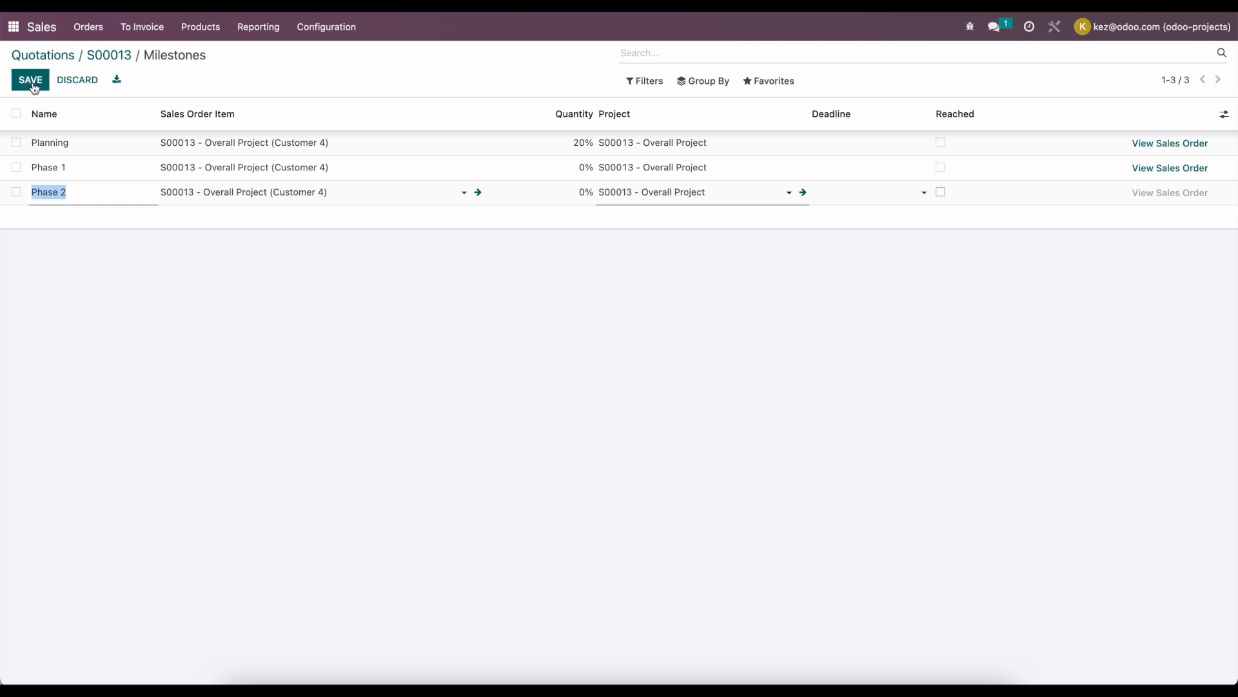
{"action": "left_click", "coordinate": [30, 80]}
{"action": "type", "text": "Complete"}
{"action": "left_click", "coordinate": [357, 298]}
- Set the milestone quantities to 20% for Phase 1, 20% for Phase 2 and 40% for Complete
{"action": "left_click", "coordinate": [569, 147]}
{"action": "left_click", "coordinate": [568, 166]}
{"action": "type", "text": "20"}
{"action": "left_click", "coordinate": [563, 188]}
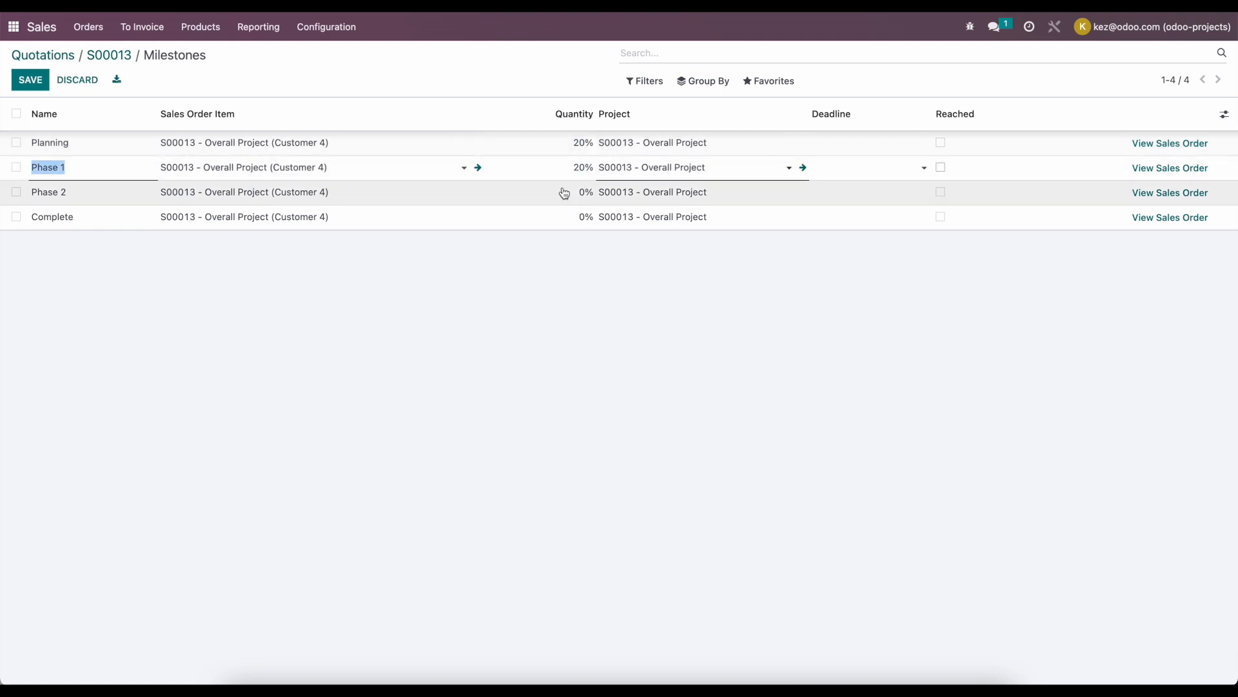
{"action": "type", "text": "20"}
{"action": "left_click", "coordinate": [564, 219]}
{"action": "type", "text": "40"}
{"action": "left_click", "coordinate": [563, 253]}
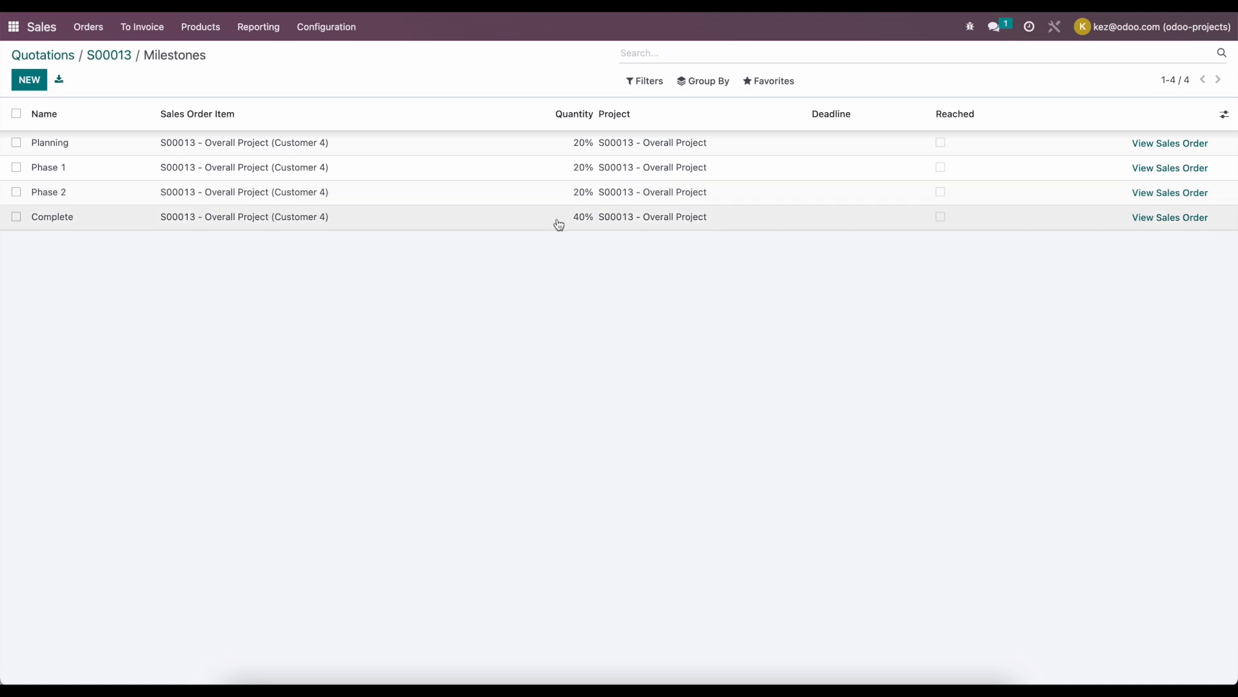
- Set the deadlines of the Planning and Phase 1 milestones to 03/03/2023 and 03/10/2023
{"action": "left_click", "coordinate": [833, 142]}
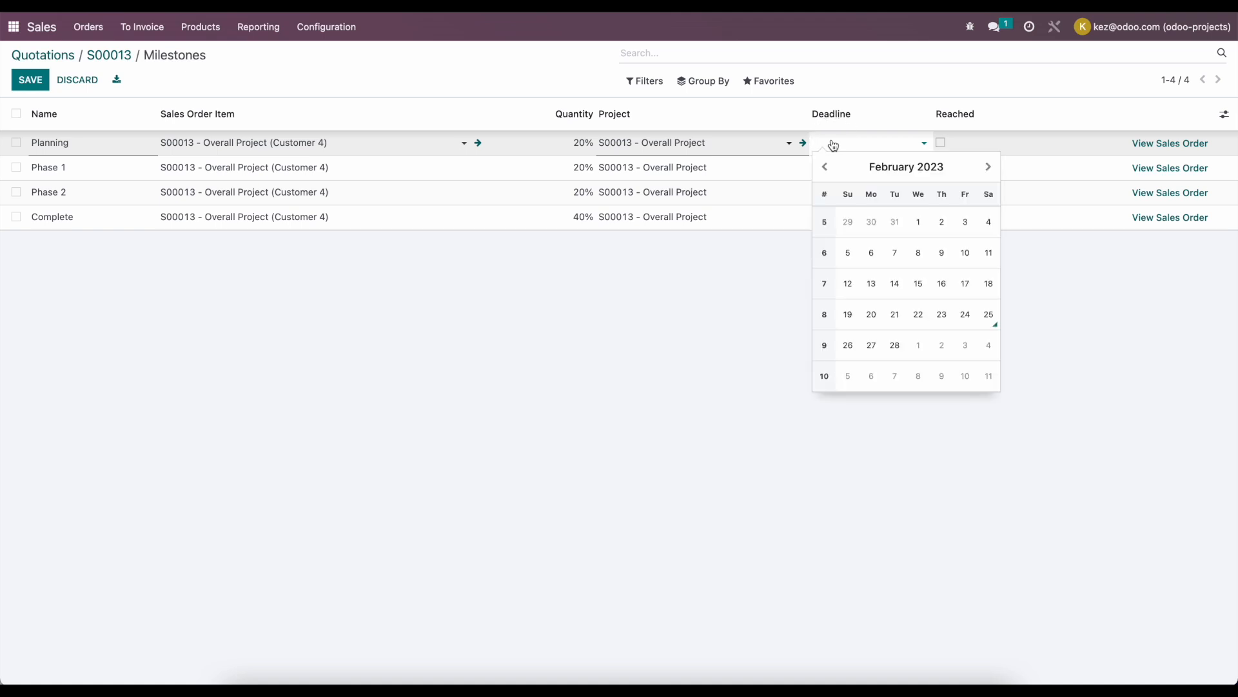
{"action": "left_click", "coordinate": [988, 167]}
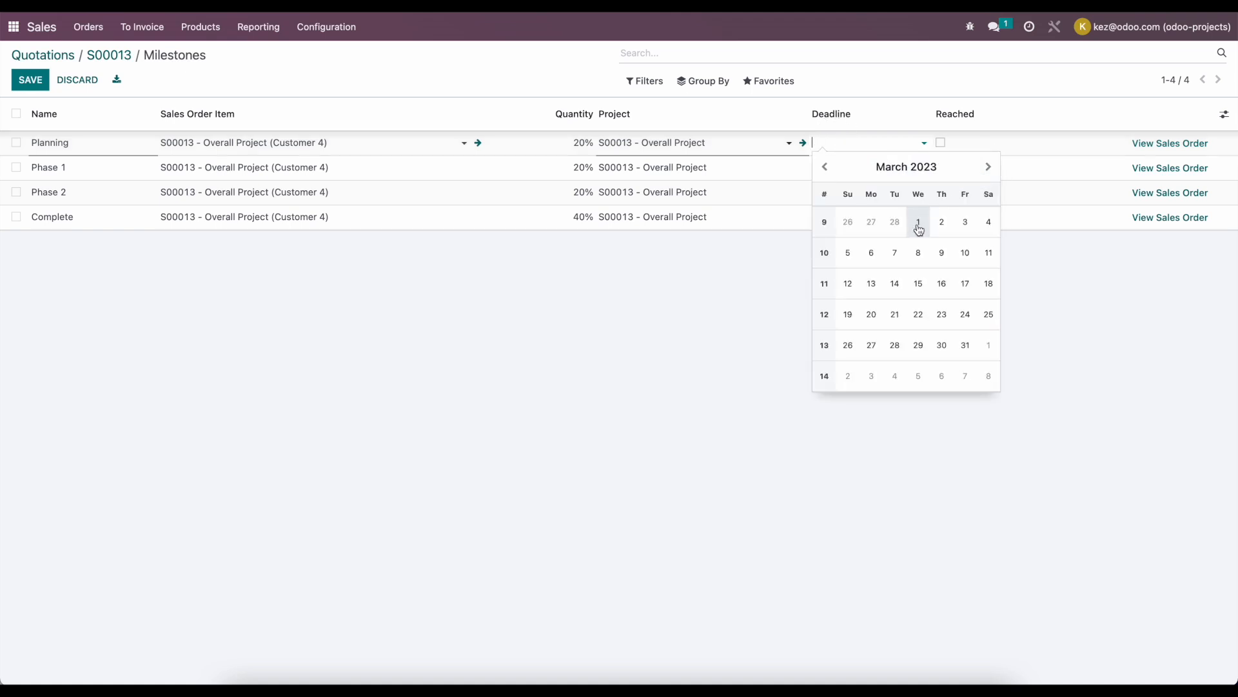
{"action": "left_click", "coordinate": [965, 223]}
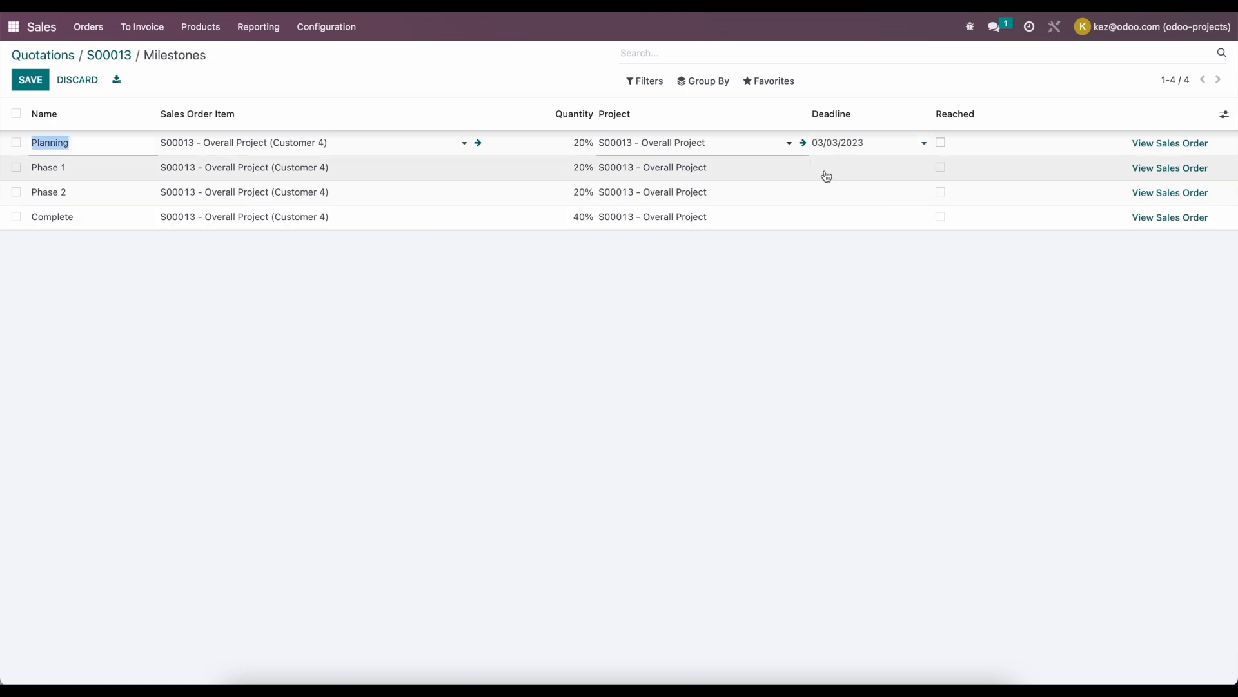
{"action": "left_click", "coordinate": [849, 169]}
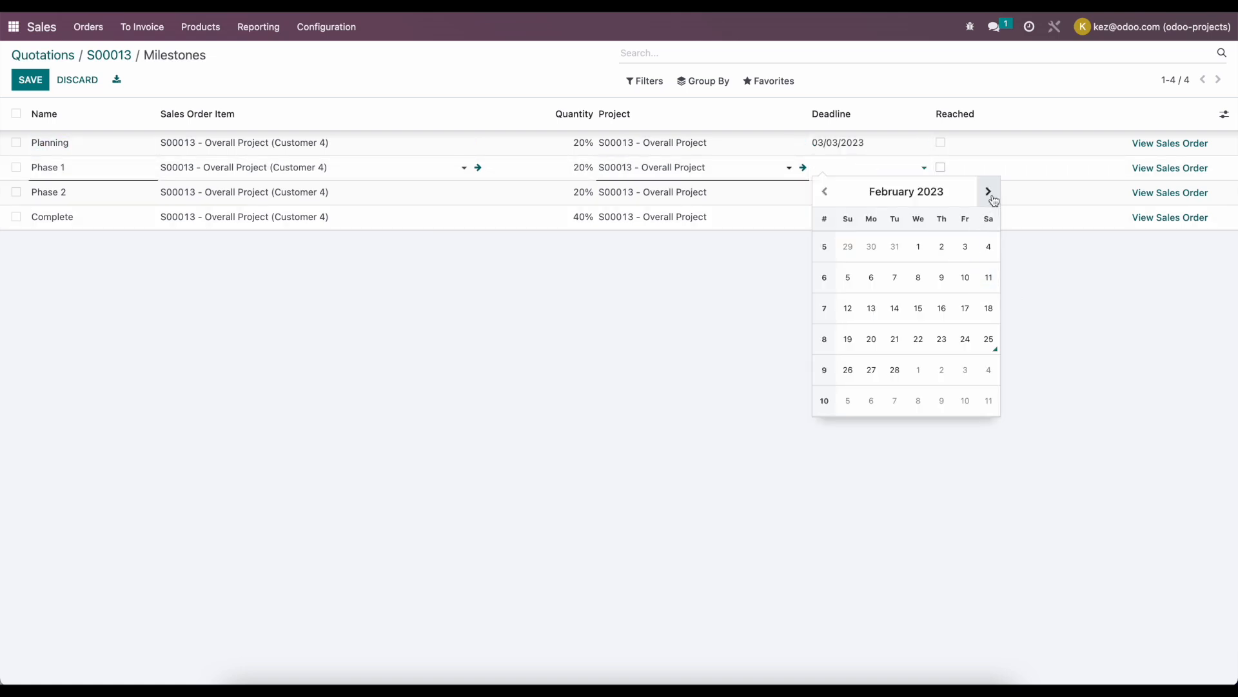
{"action": "left_click", "coordinate": [966, 278]}
{"action": "left_click", "coordinate": [863, 167]}
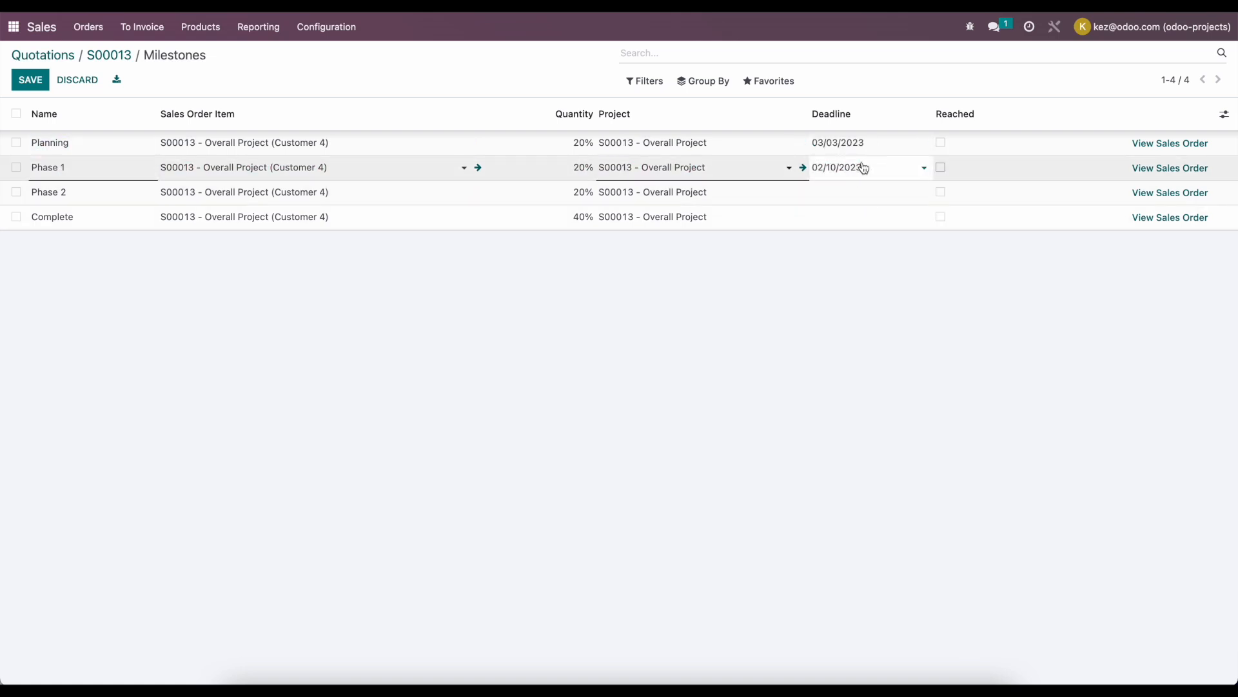
{"action": "left_click", "coordinate": [989, 193]}
{"action": "left_click", "coordinate": [965, 277]}
- Set the deadlines of the Phase 2 and Complete milestones to 03/17/2023 and 03/24/2023
{"action": "left_click", "coordinate": [885, 194]}
{"action": "left_click", "coordinate": [988, 216]}
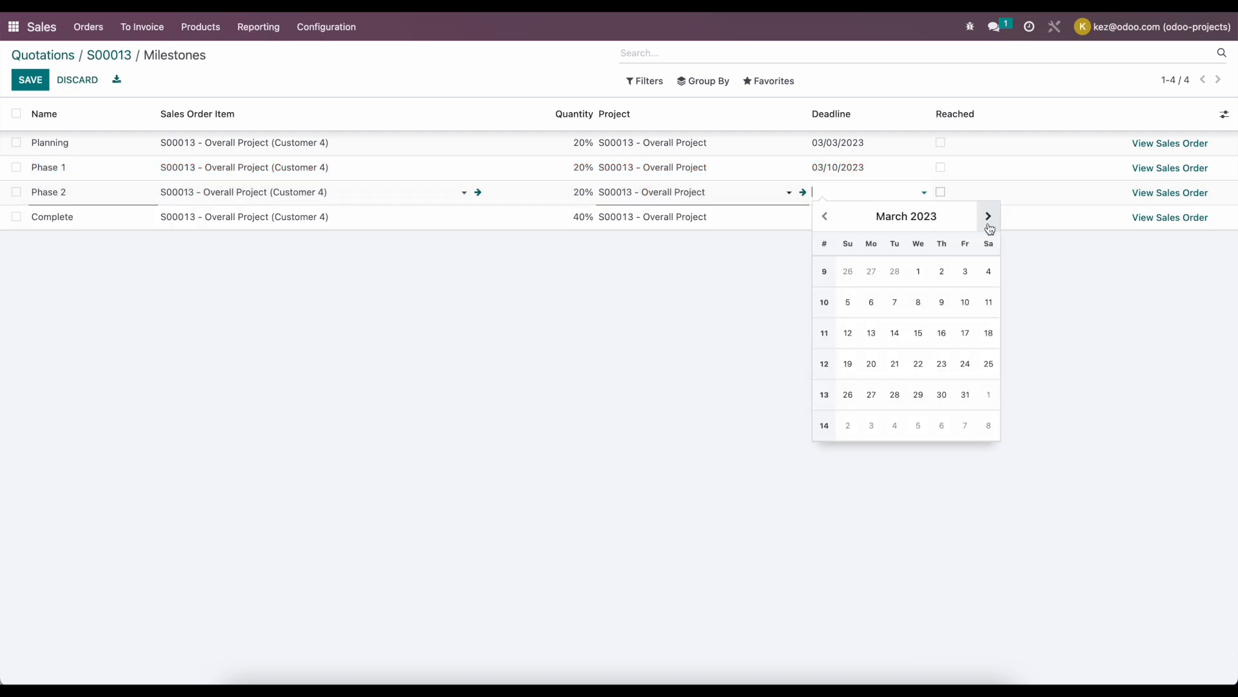
{"action": "left_click", "coordinate": [965, 333]}
{"action": "left_click", "coordinate": [874, 221]}
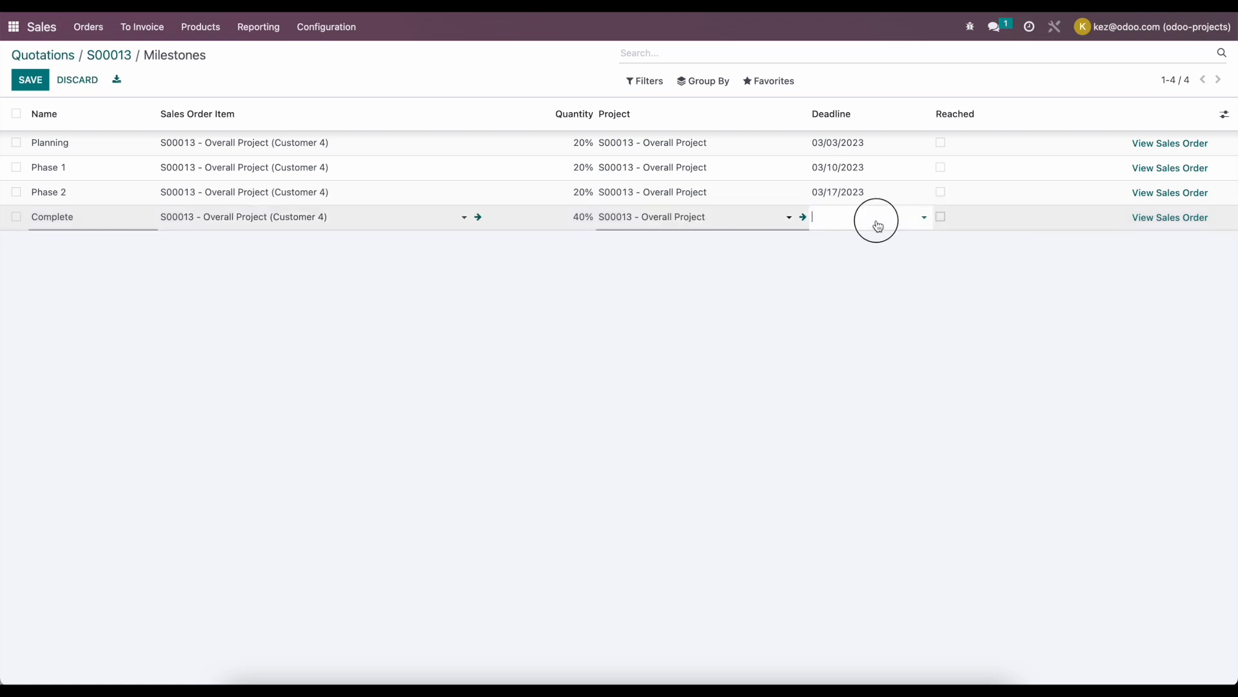
{"action": "left_click", "coordinate": [988, 241]}
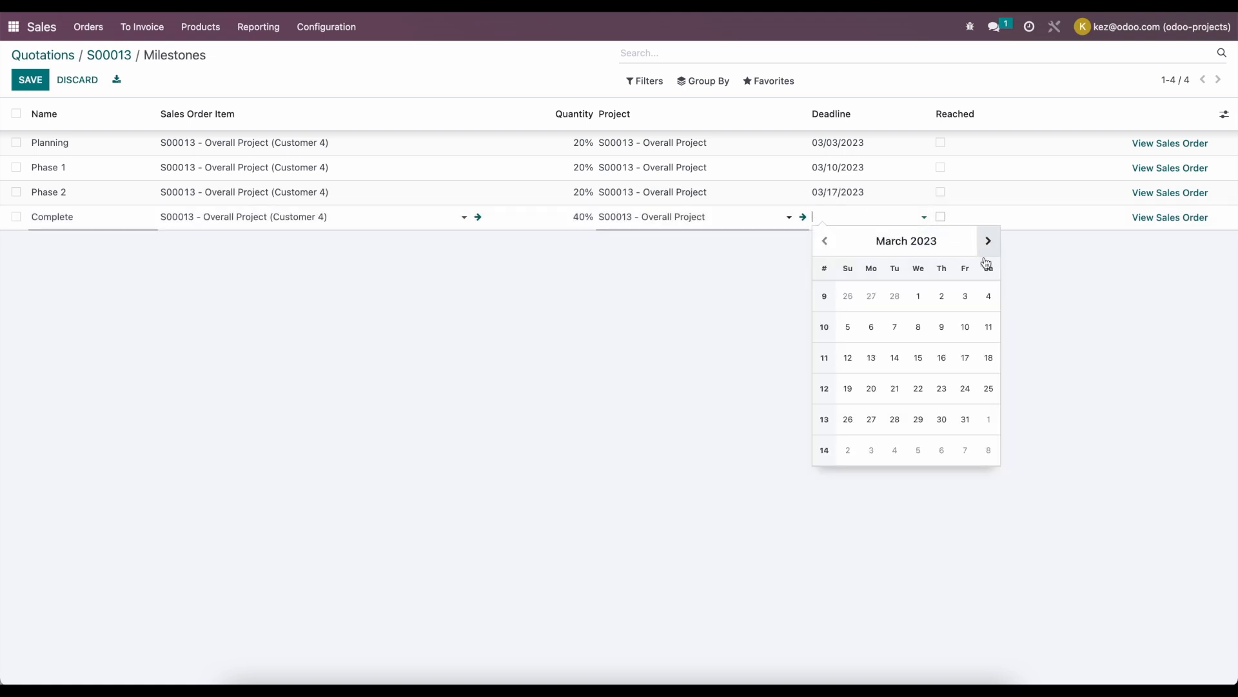
{"action": "left_click", "coordinate": [964, 387]}
{"action": "left_click", "coordinate": [888, 347]}
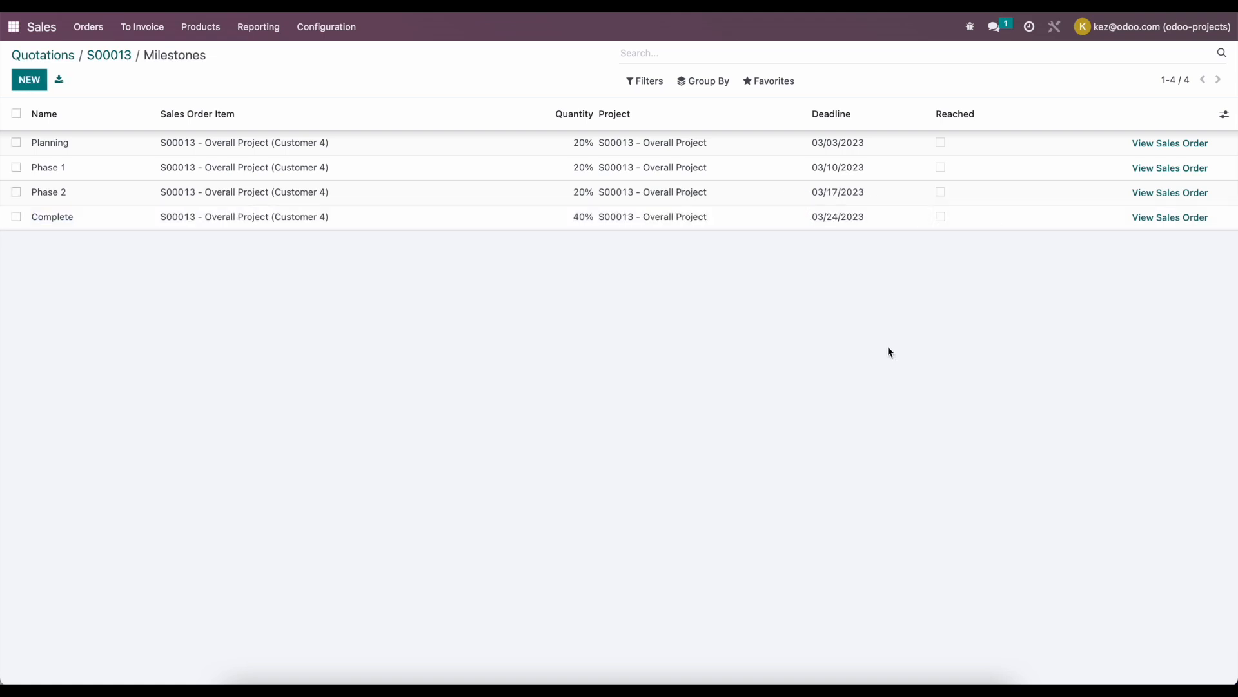
- Return to the sales order and examine its analytic account and order lines
{"action": "left_click", "coordinate": [110, 55]}
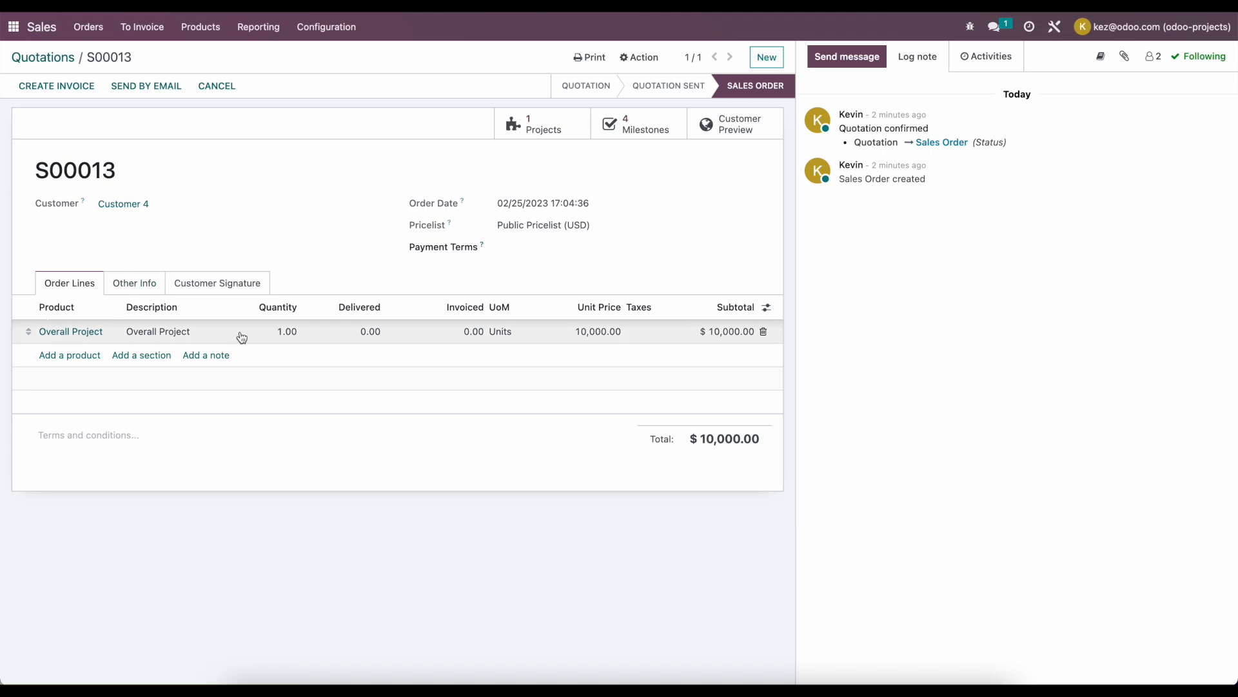
{"action": "left_click", "coordinate": [126, 286]}
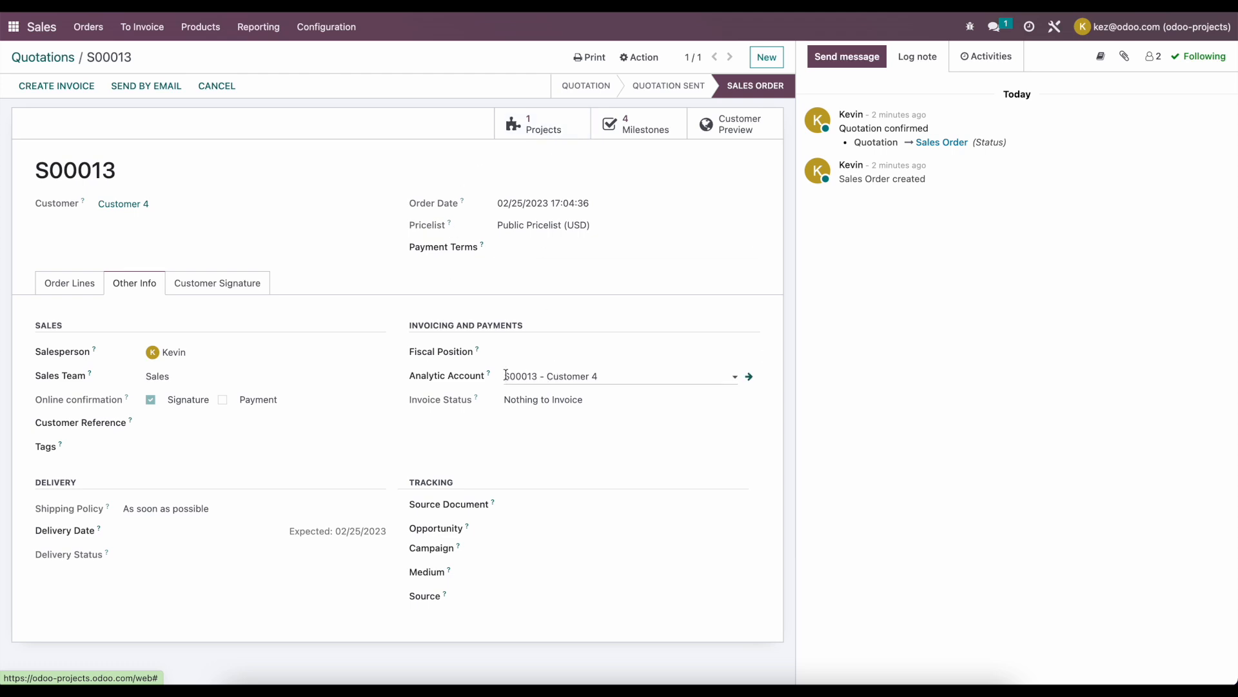
{"action": "left_click", "coordinate": [76, 291]}
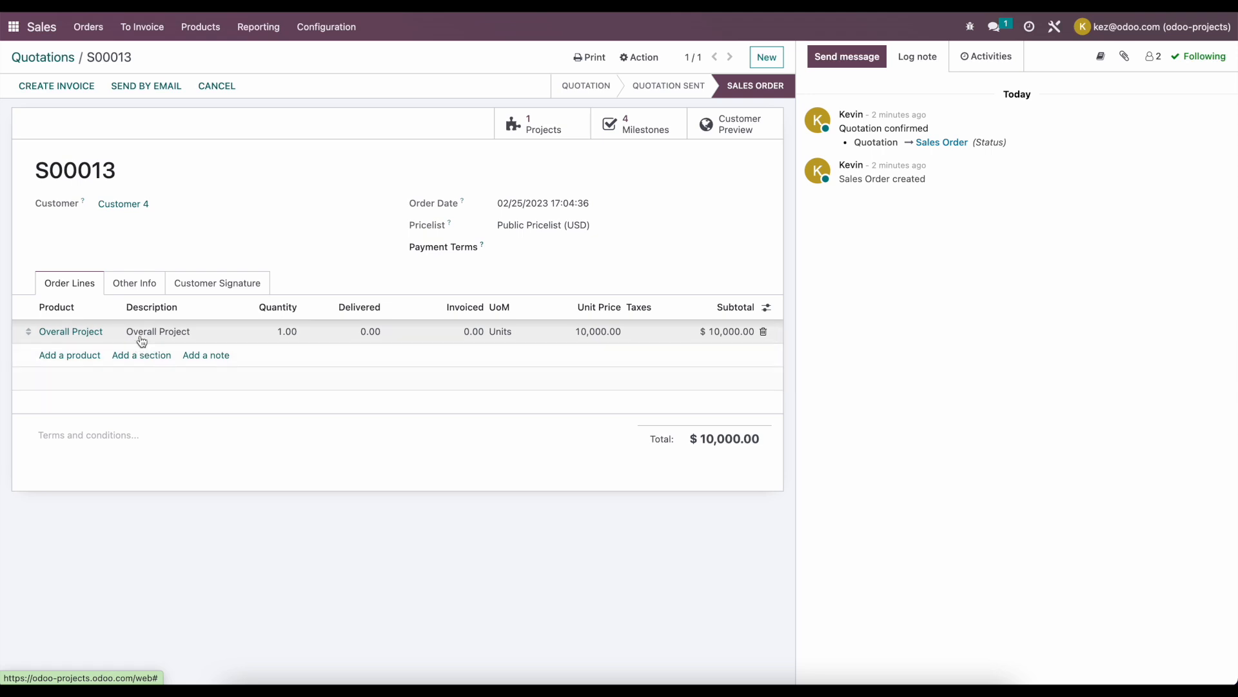
- In the Project app, open the settings of Customer 4's Overall Project and set its planned dates to 03/01/2023 through 03/25/2023
{"action": "left_click", "coordinate": [13, 27]}
{"action": "left_click", "coordinate": [686, 239]}
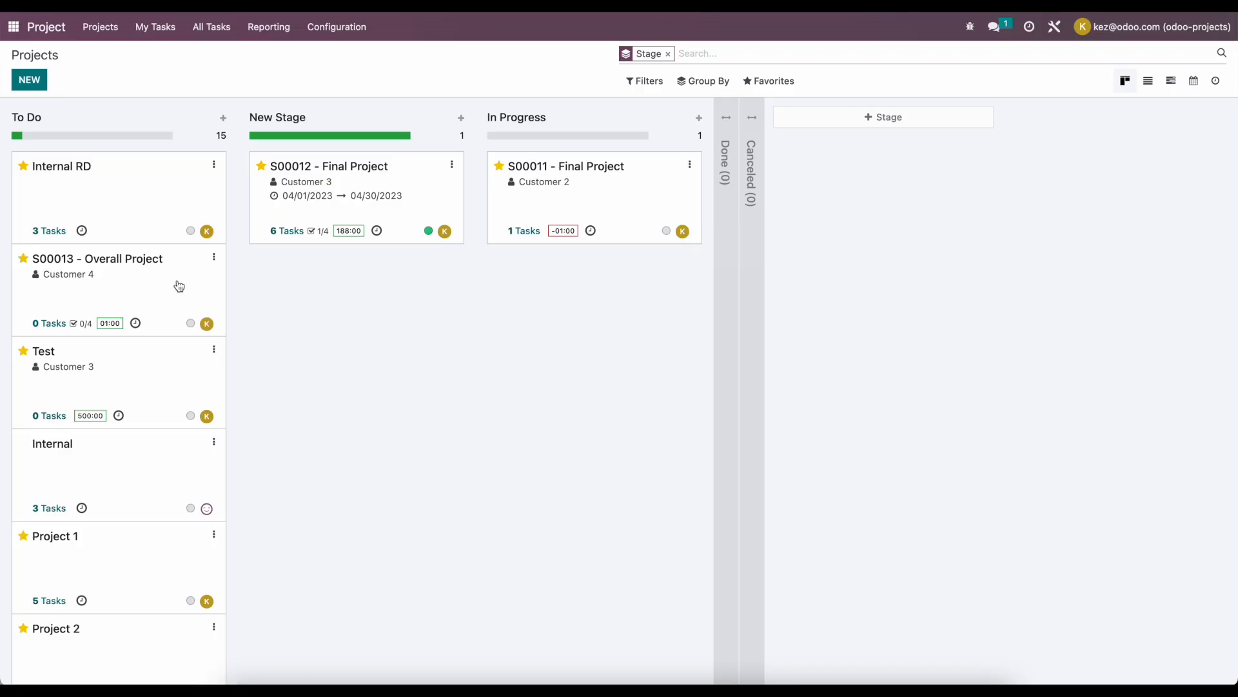
{"action": "left_click", "coordinate": [215, 258]}
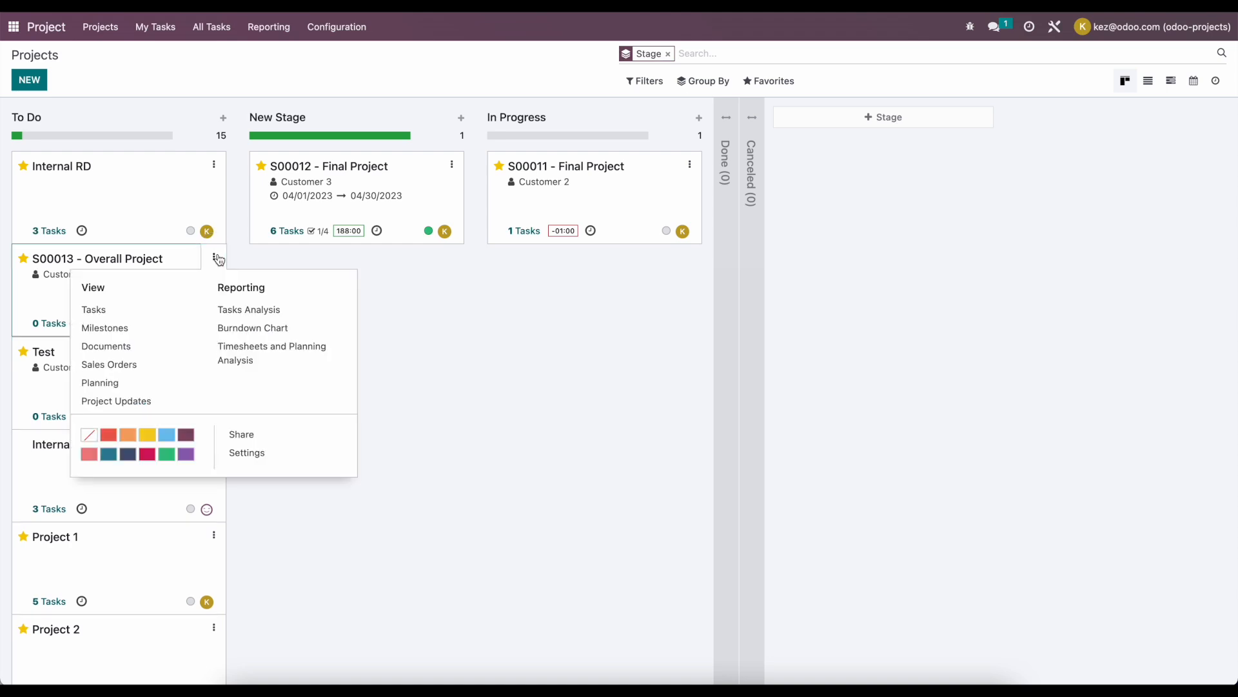
{"action": "left_click", "coordinate": [274, 454]}
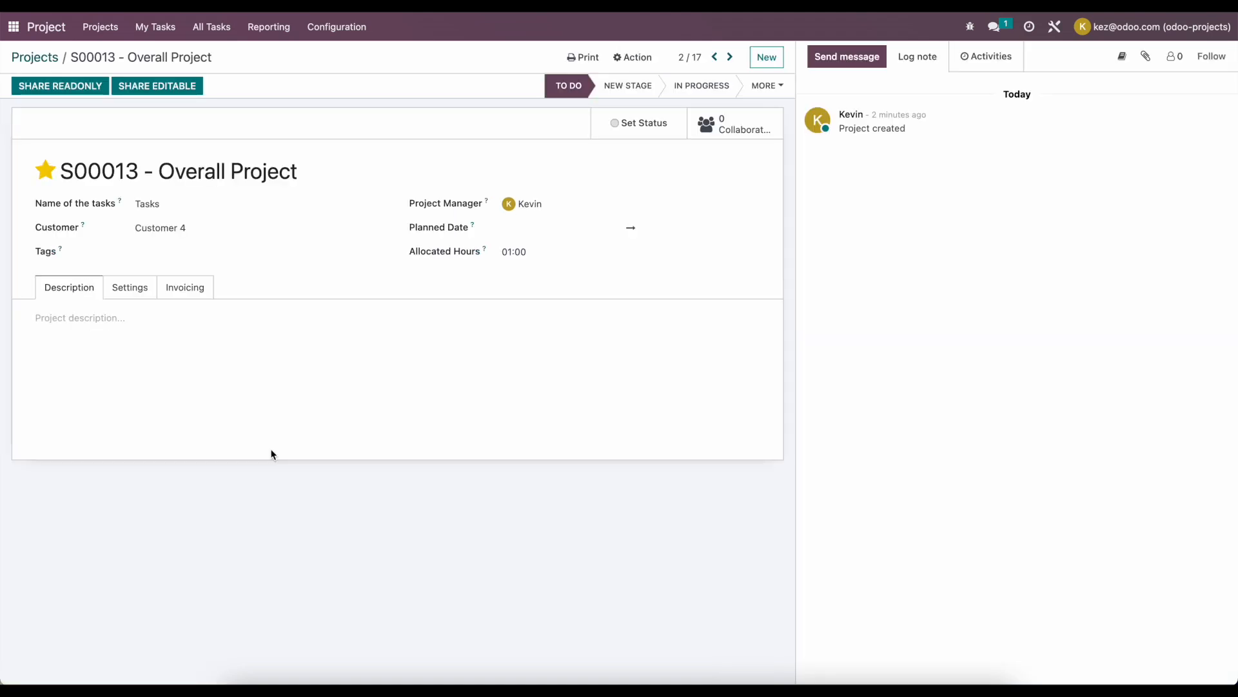
{"action": "left_click", "coordinate": [524, 230]}
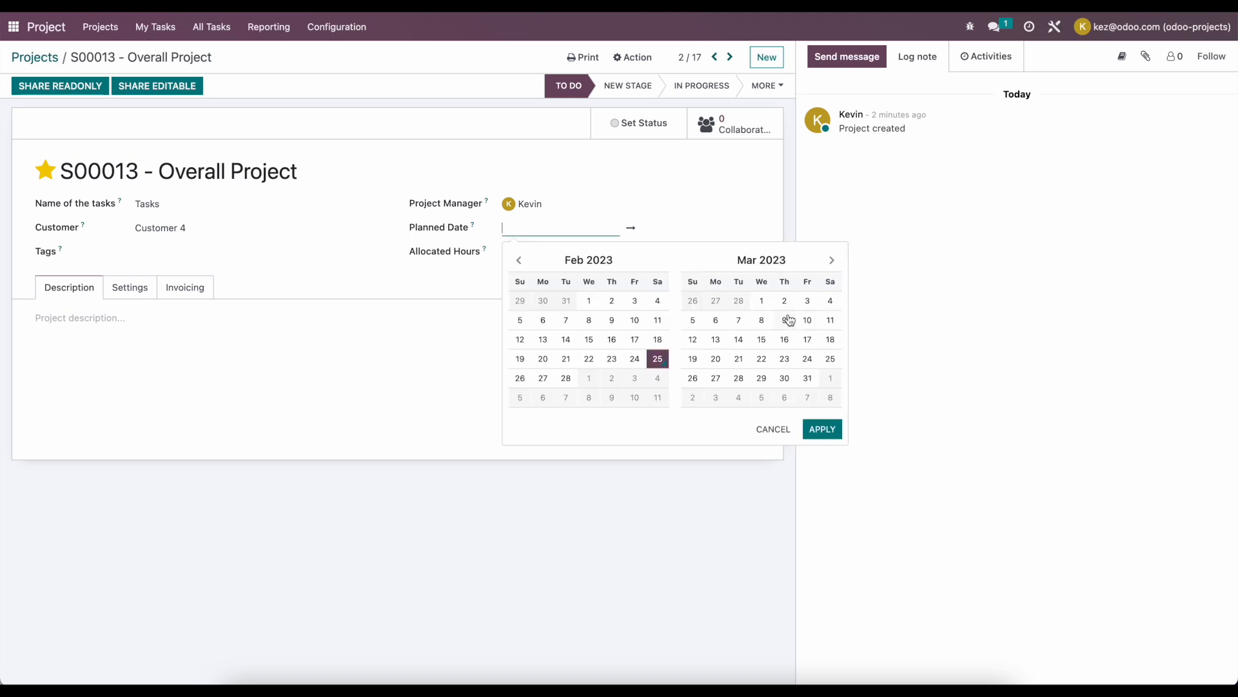
{"action": "left_click", "coordinate": [761, 300]}
{"action": "left_click", "coordinate": [830, 359]}
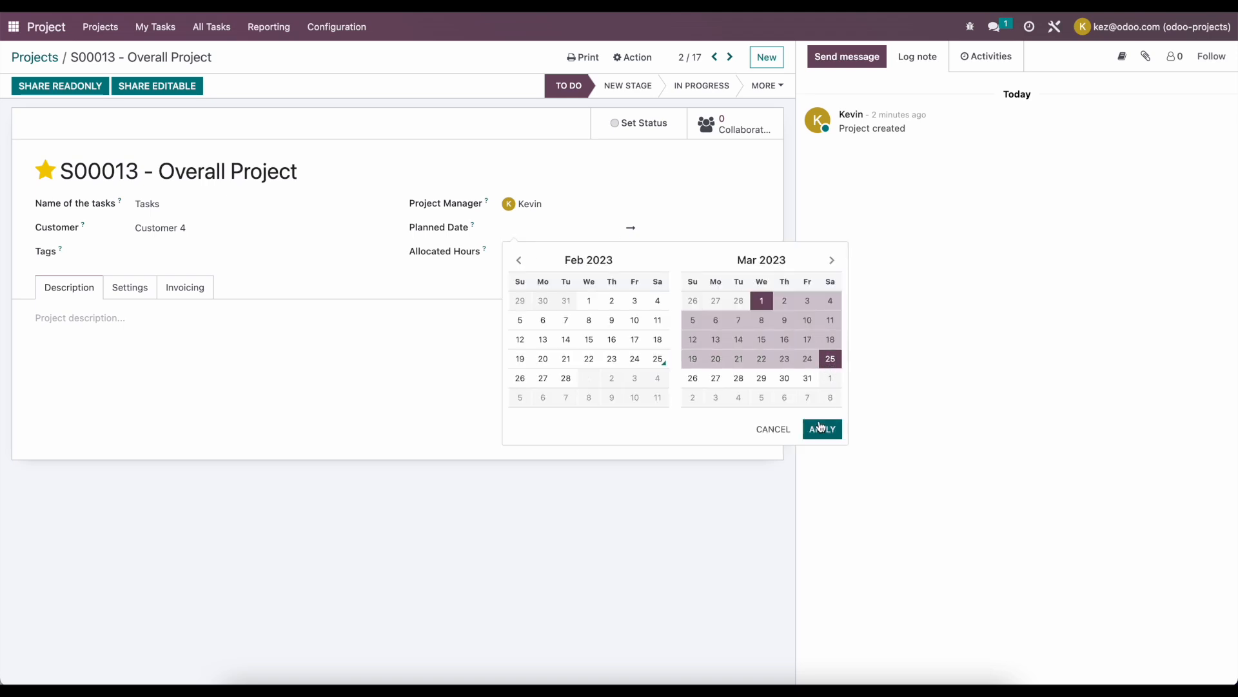
{"action": "left_click", "coordinate": [821, 428]}
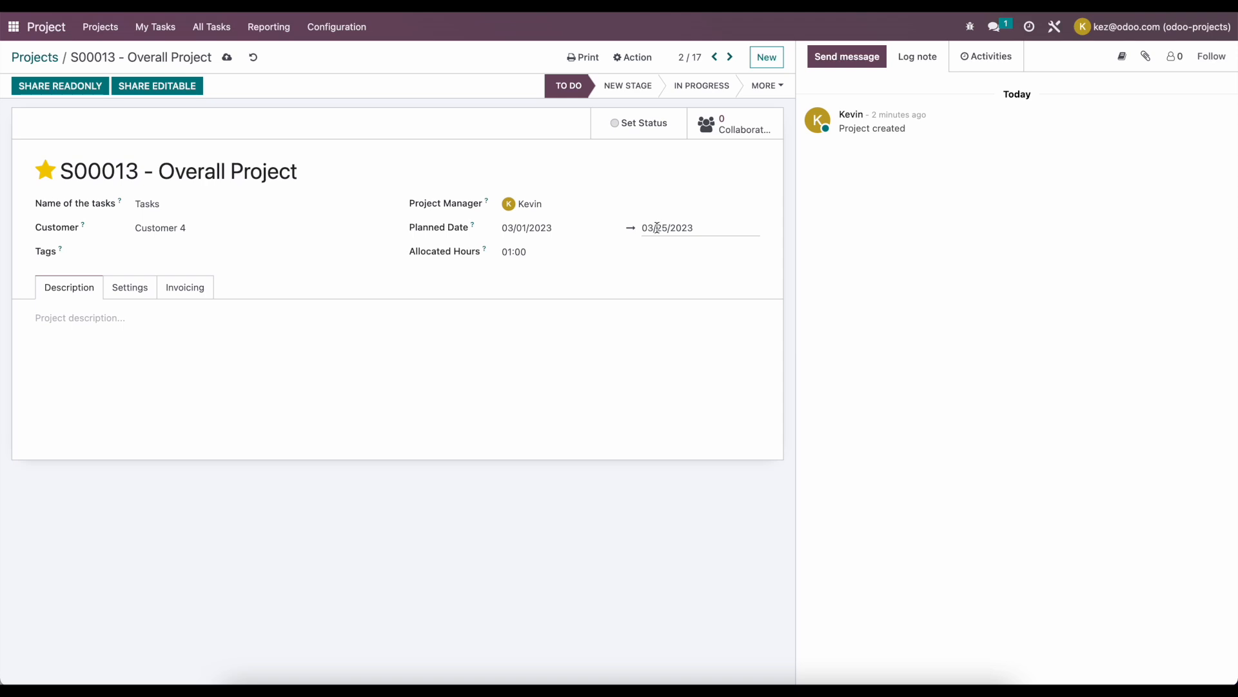
- Set the Overall Project's allocated hours to 50
{"action": "left_click_drag", "start_coordinate": [545, 257], "coordinate": [442, 255]}
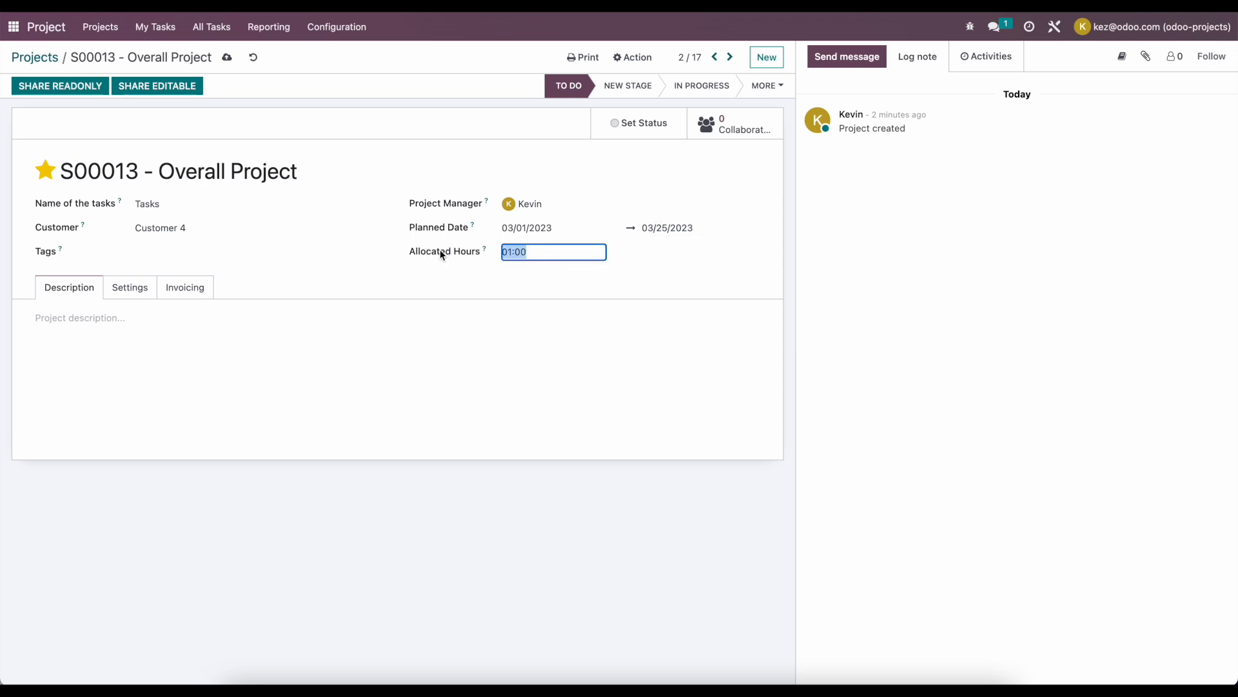
{"action": "type", "text": "50"}
{"action": "left_click", "coordinate": [446, 296]}
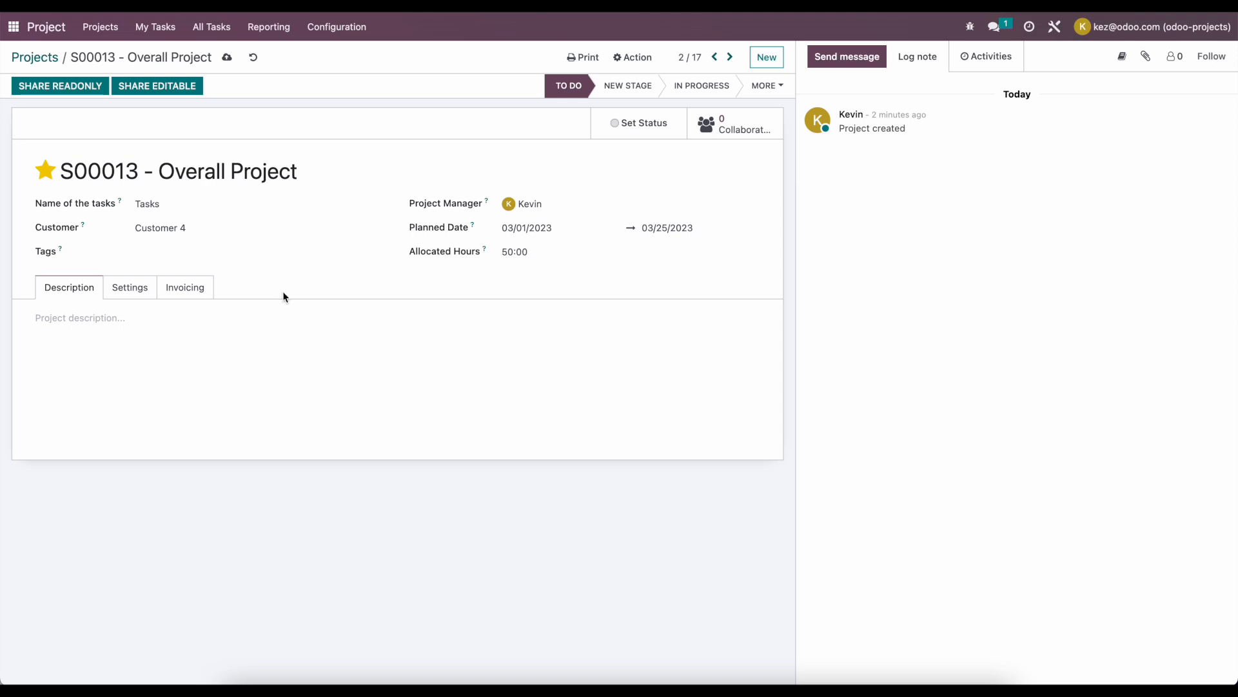
- Review the Overall Project's settings for visibility, task, time and invoicing options, and the task-creation e-mail domain
{"action": "left_click", "coordinate": [148, 294]}
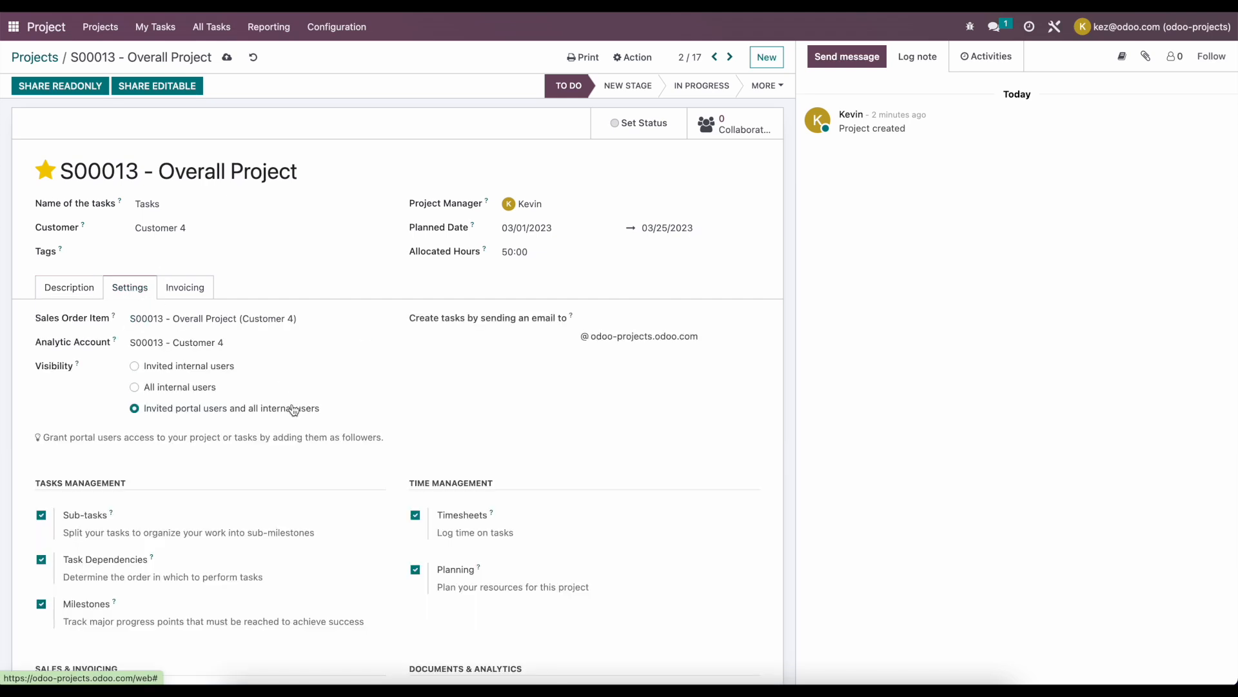
{"action": "scroll", "coordinate": [292, 407], "scroll_direction": "down", "scroll_amount": 2}
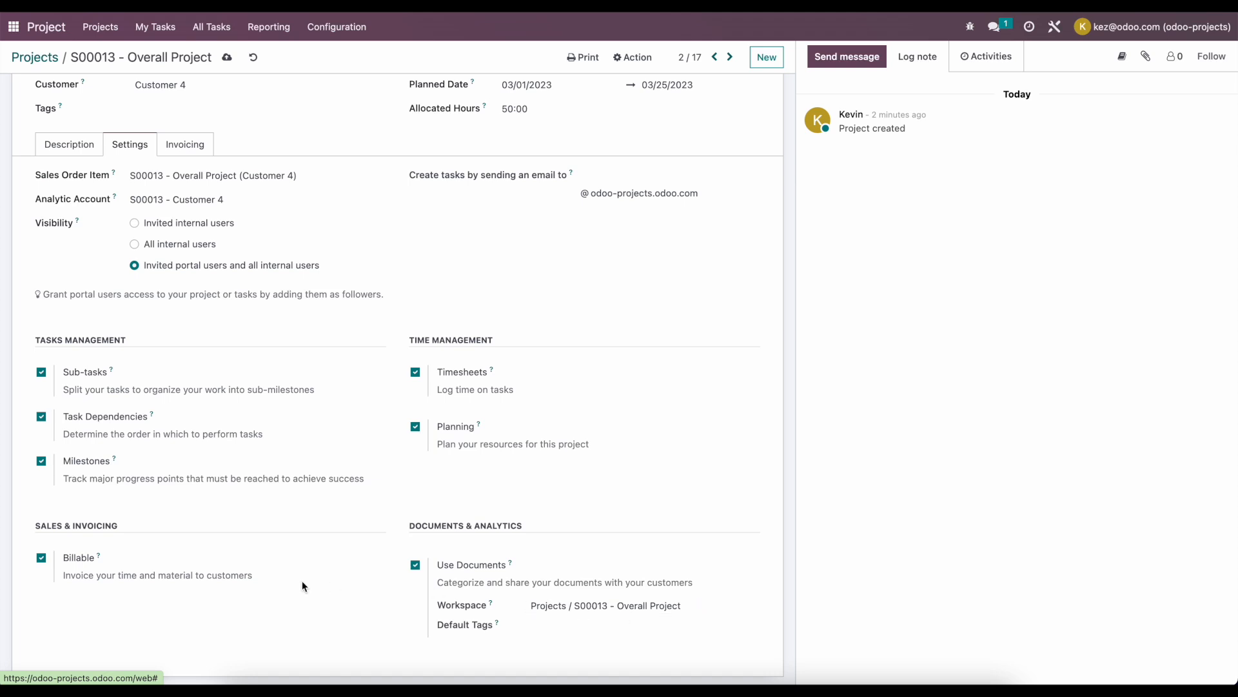
{"action": "scroll", "coordinate": [120, 585], "scroll_direction": "up", "scroll_amount": 2}
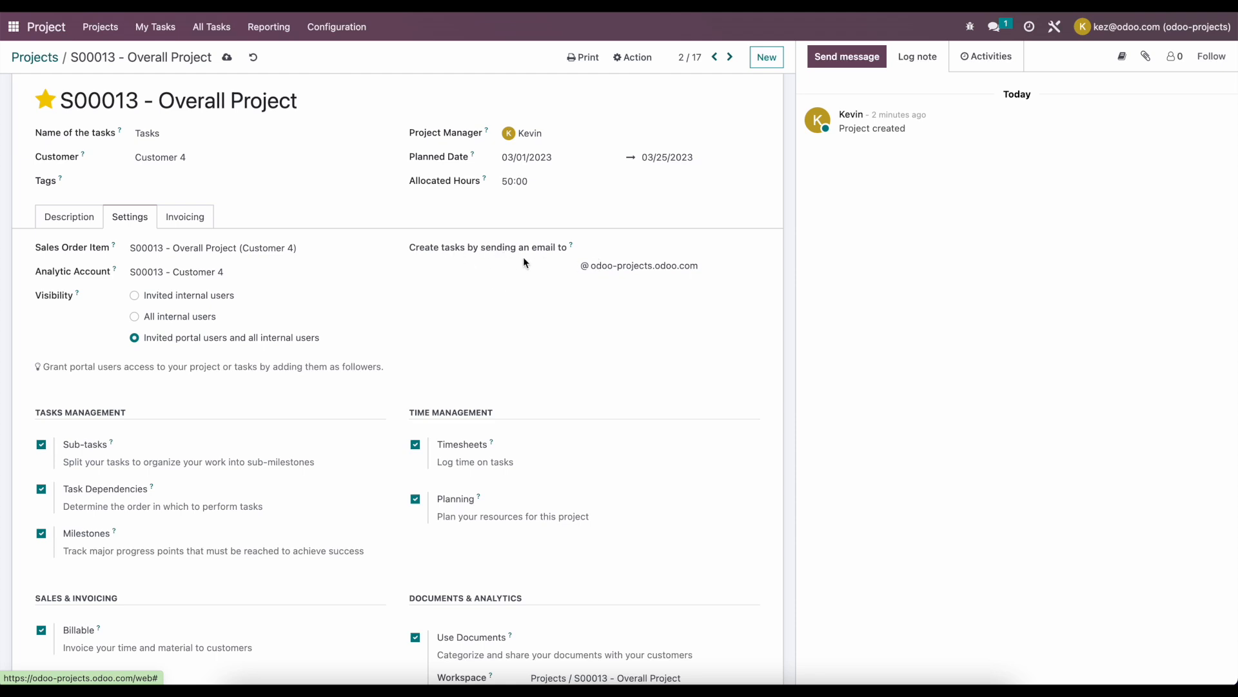
{"action": "left_click_drag", "start_coordinate": [581, 265], "coordinate": [697, 266]}
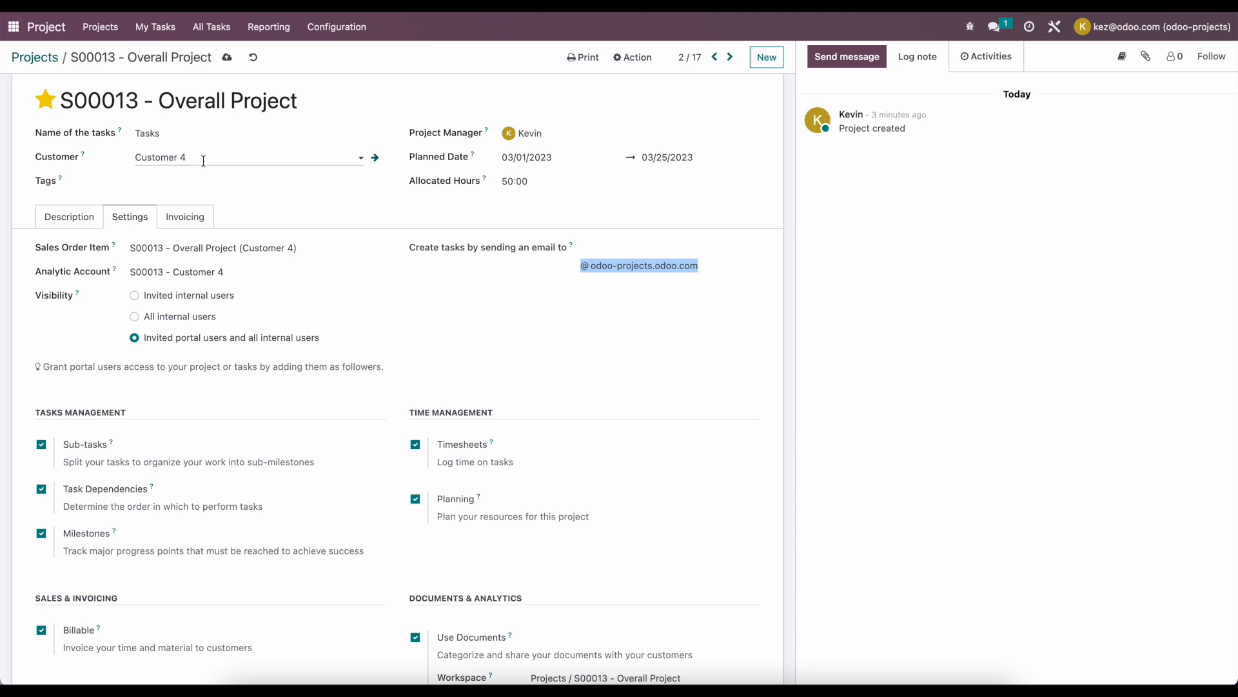
- Add an employee invoicing line linked to the Overall Project (Customer 4) sales order item, and delete it again
{"action": "left_click", "coordinate": [183, 220]}
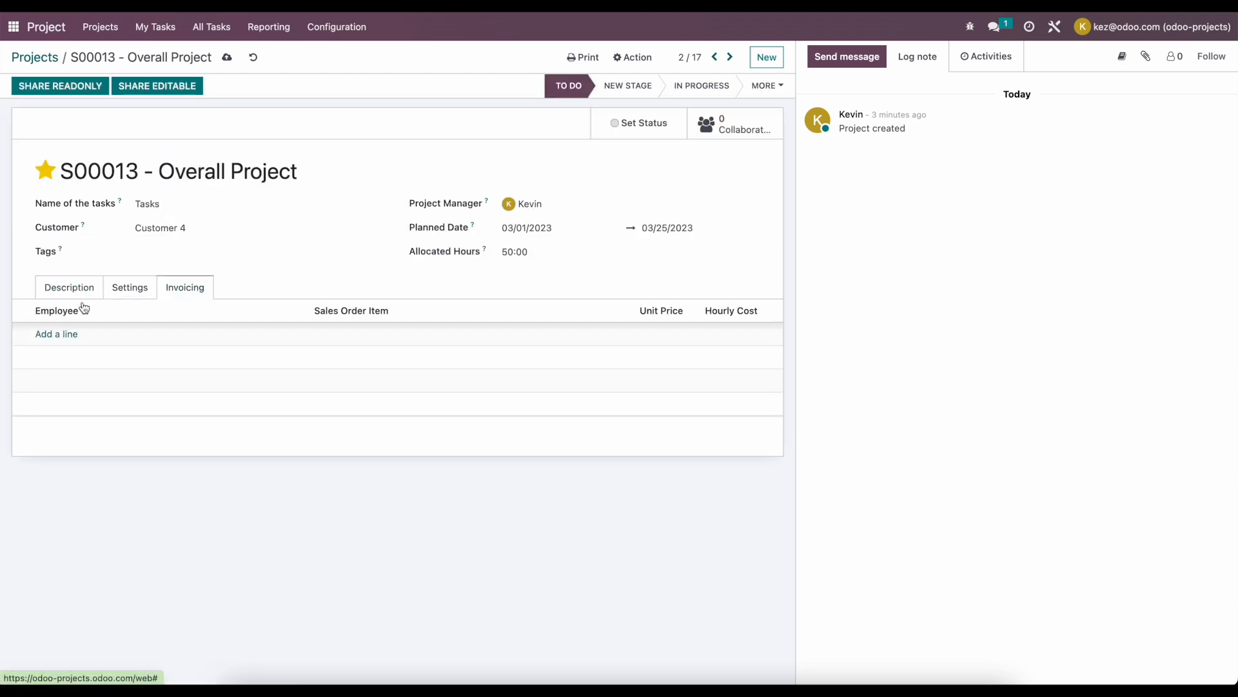
{"action": "left_click", "coordinate": [58, 334]}
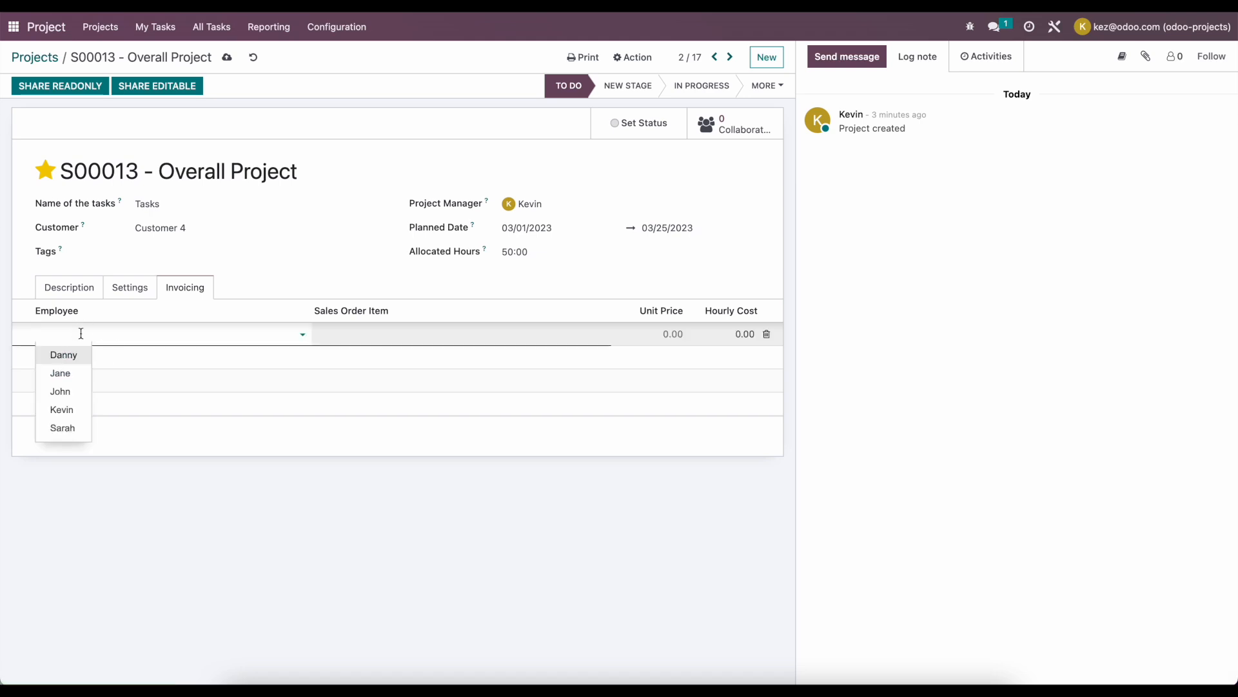
{"action": "left_click", "coordinate": [79, 354]}
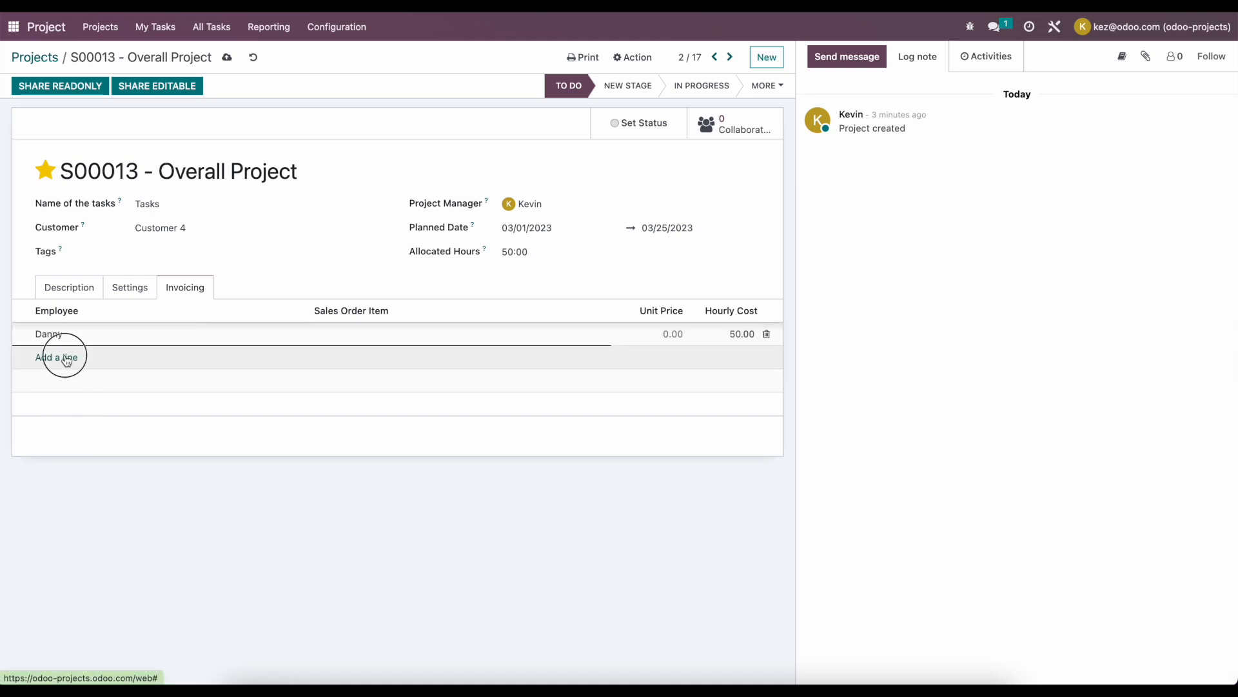
{"action": "left_click", "coordinate": [396, 335]}
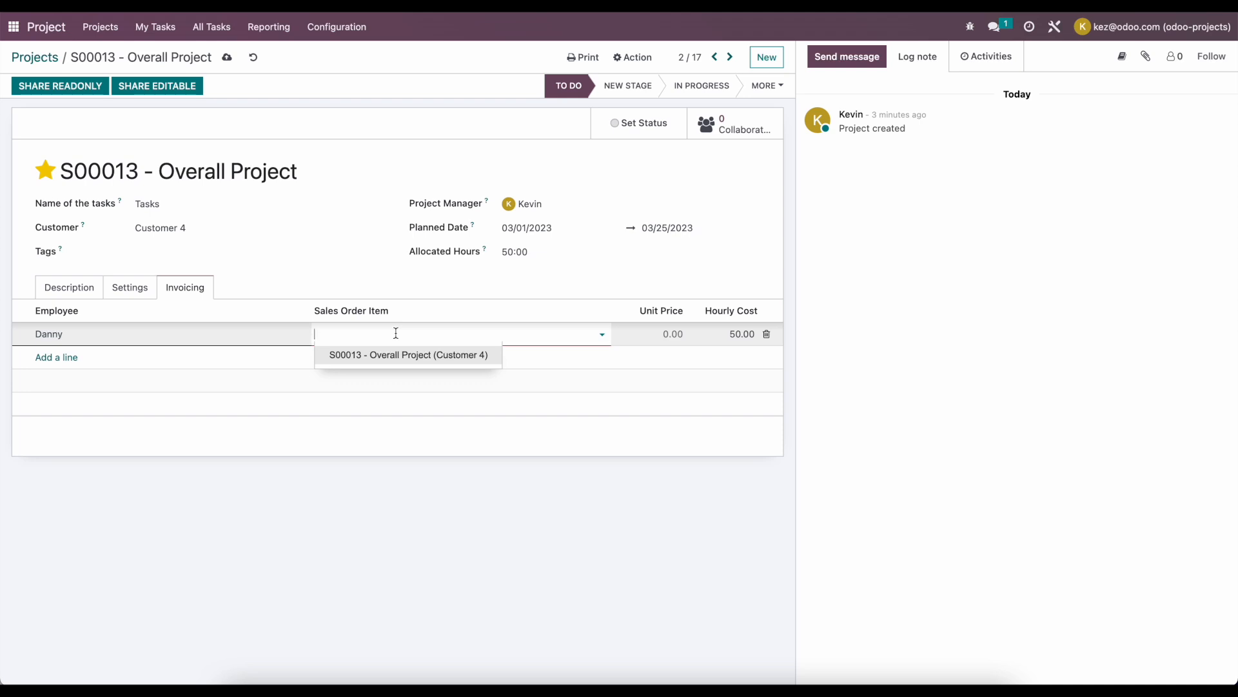
{"action": "left_click", "coordinate": [395, 354]}
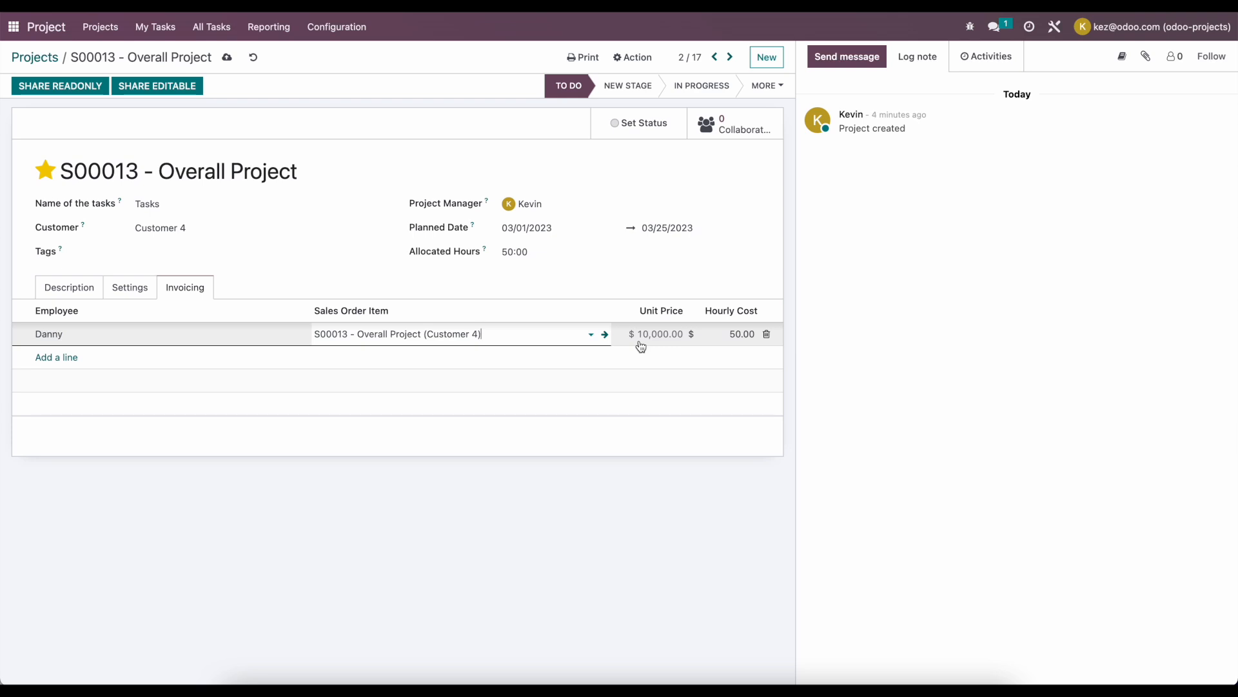
{"action": "left_click", "coordinate": [767, 335]}
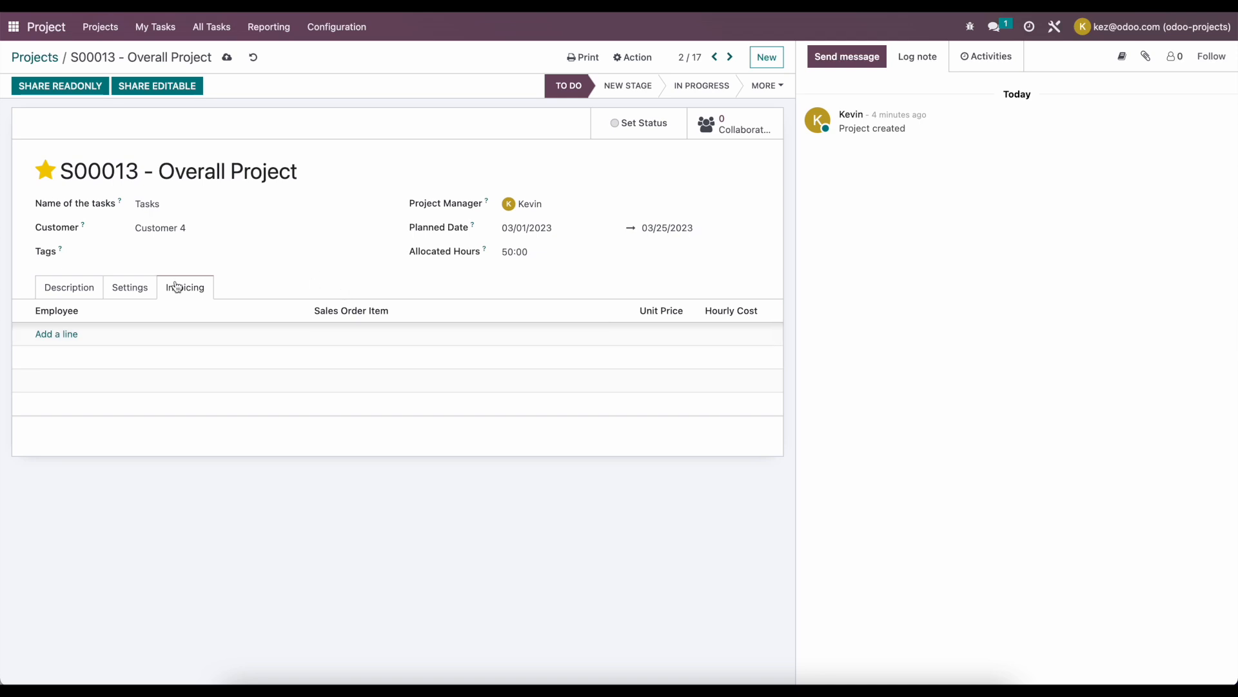
- Turn off the Billable option in the Overall Project's settings and save the project
{"action": "left_click", "coordinate": [148, 291]}
{"action": "scroll", "coordinate": [347, 507], "scroll_direction": "down", "scroll_amount": 2}
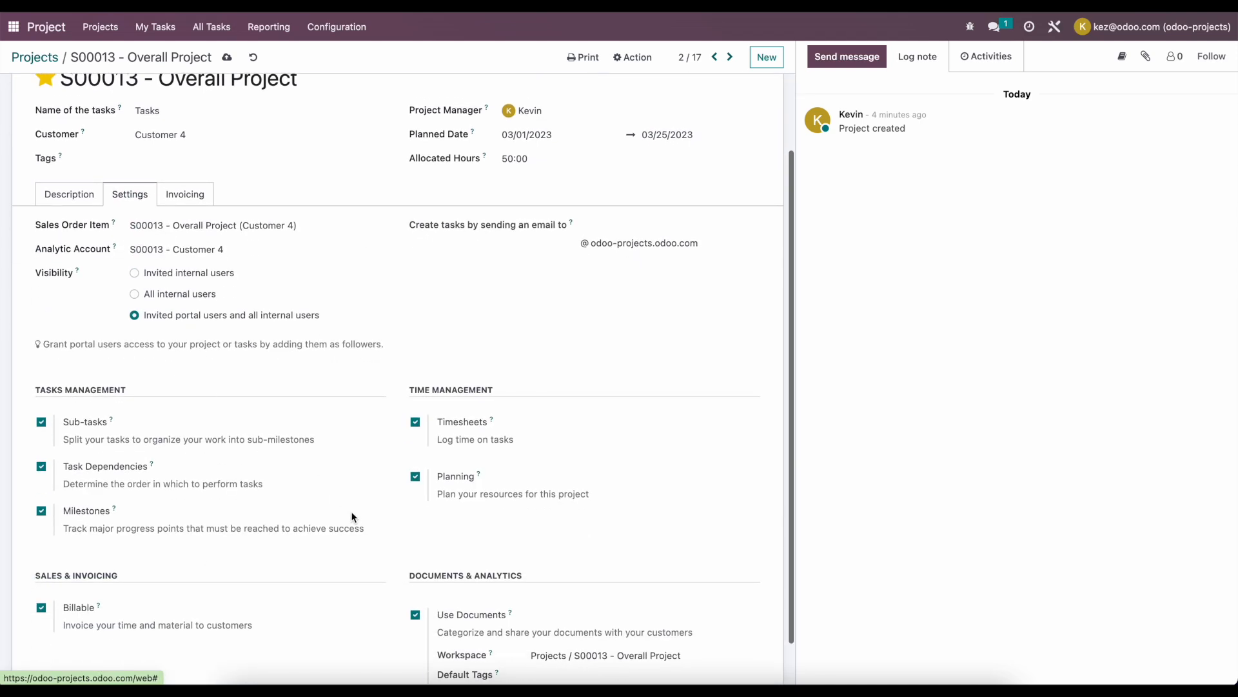
{"action": "scroll", "coordinate": [347, 509], "scroll_direction": "down", "scroll_amount": 1}
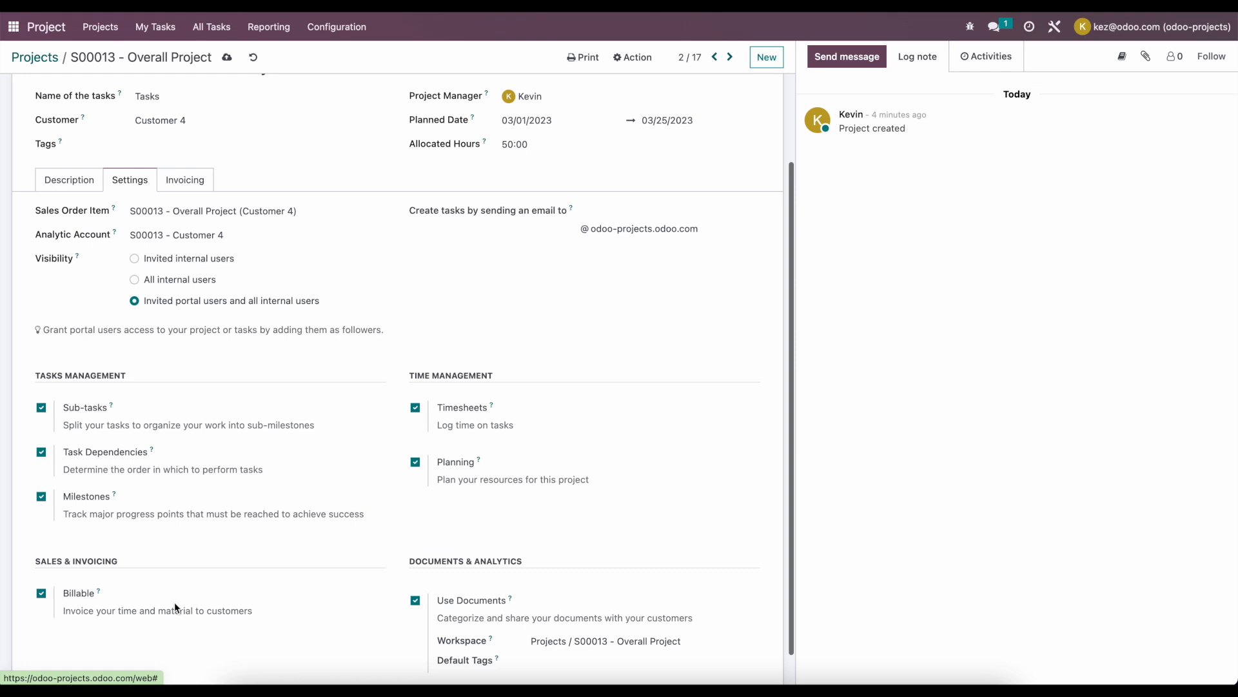
{"action": "left_click", "coordinate": [42, 595]}
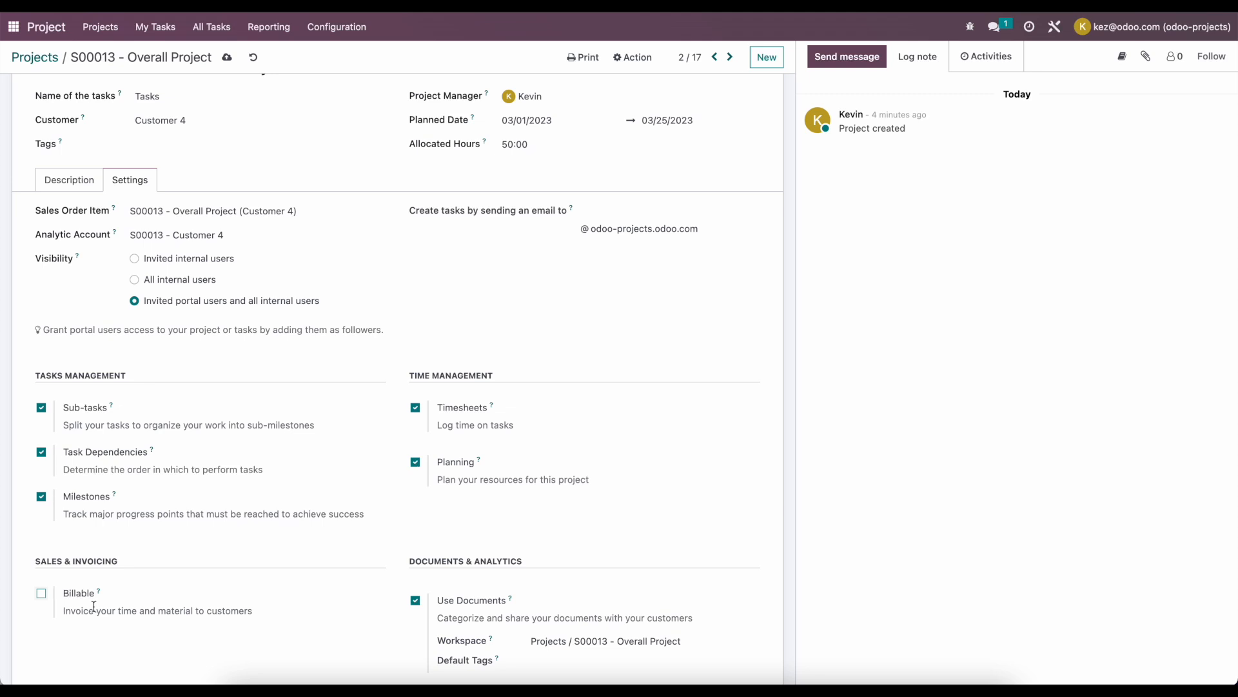
{"action": "scroll", "coordinate": [93, 606], "scroll_direction": "up", "scroll_amount": 3}
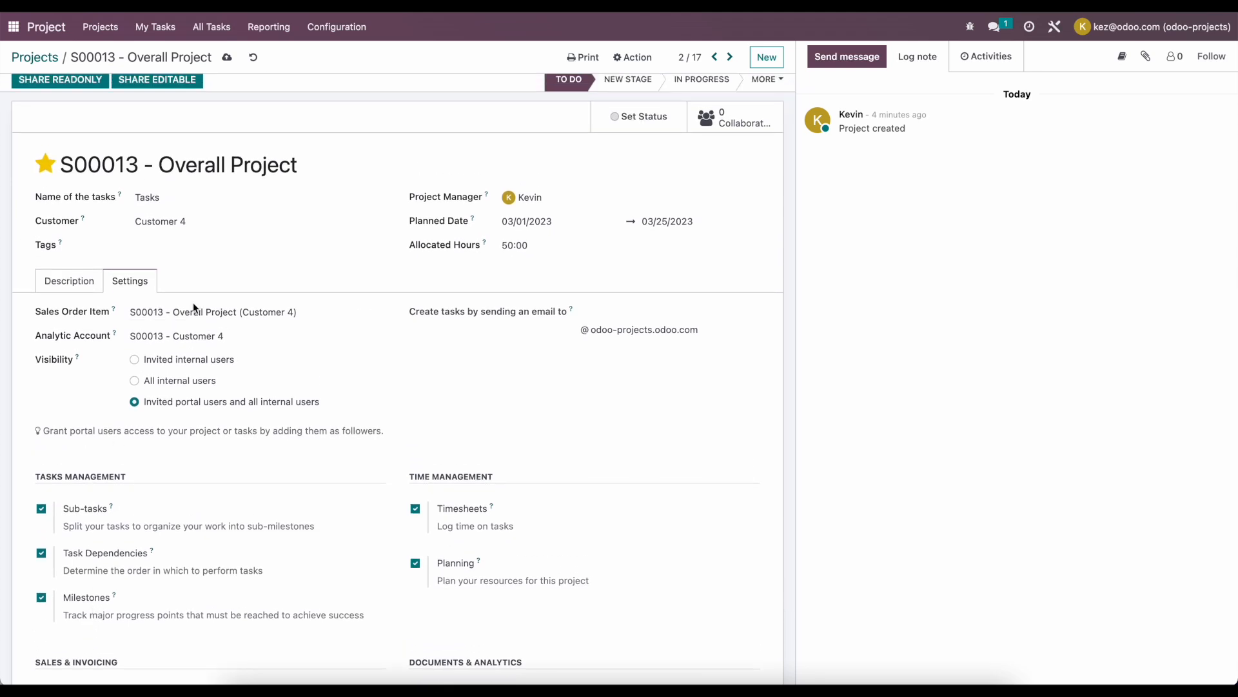
{"action": "left_click", "coordinate": [228, 57]}
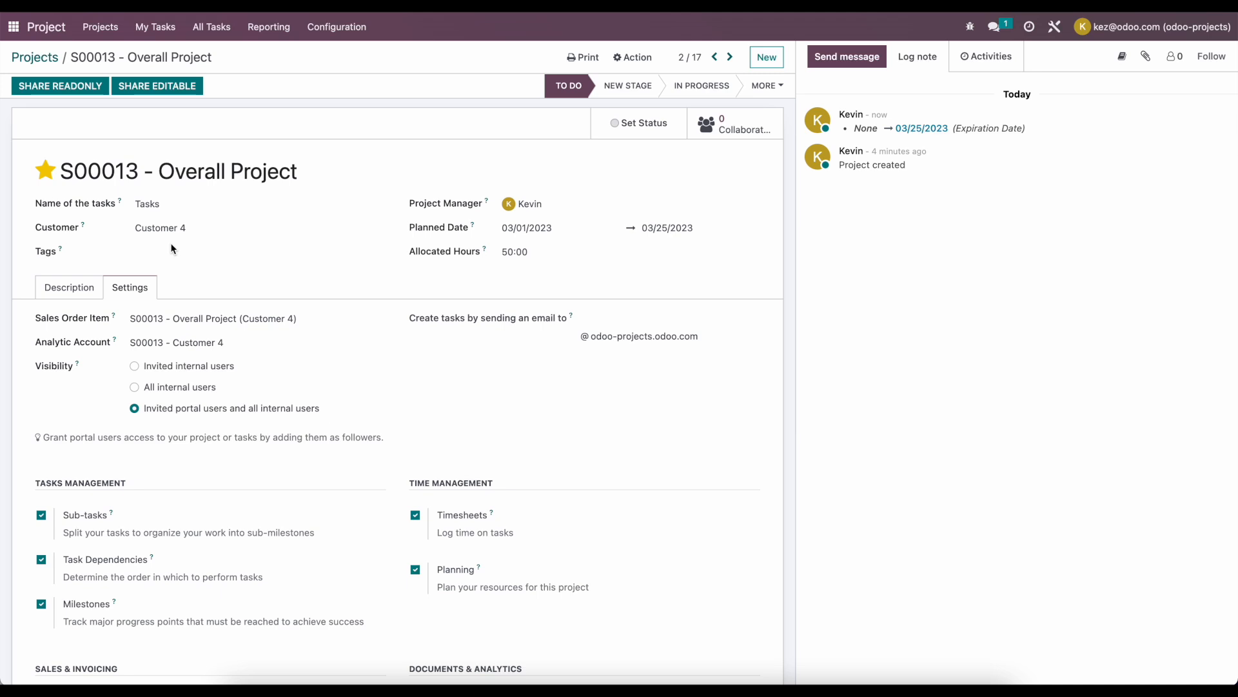
- Return to the projects overview, move S00013 - Overall Project to the In Progress stage, and open its tasks
{"action": "left_click", "coordinate": [40, 61]}
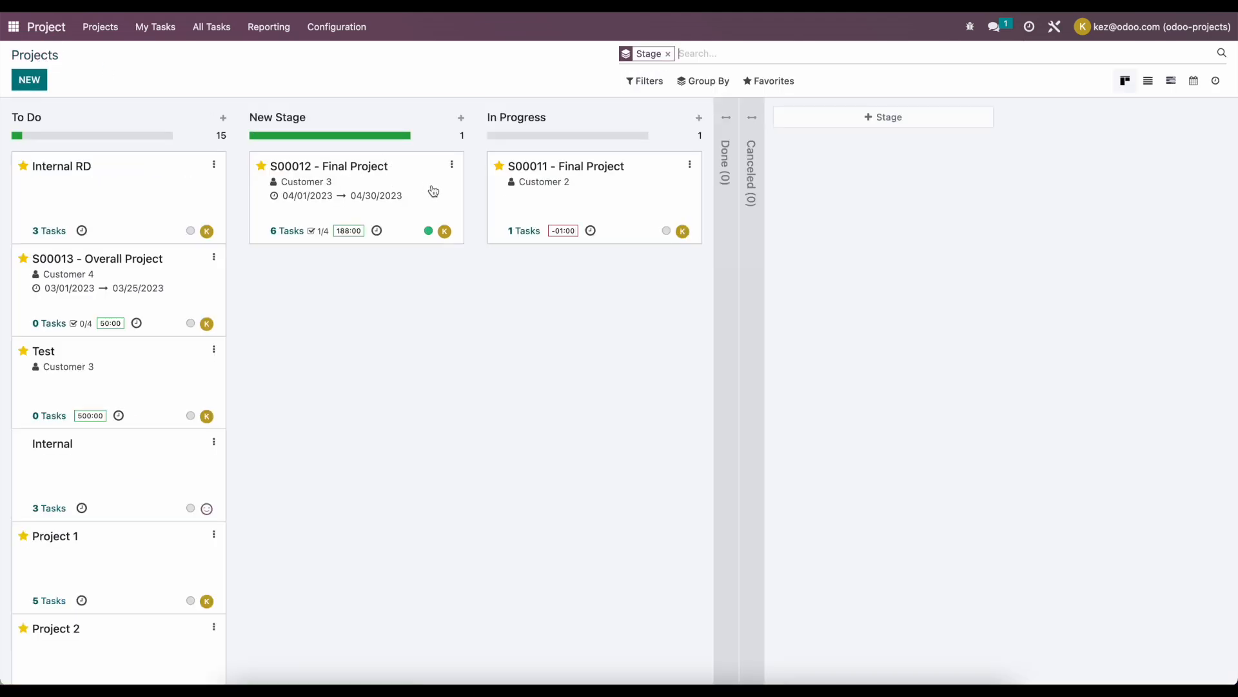
{"action": "left_click_drag", "start_coordinate": [128, 274], "coordinate": [555, 314]}
{"action": "left_click", "coordinate": [650, 280]}
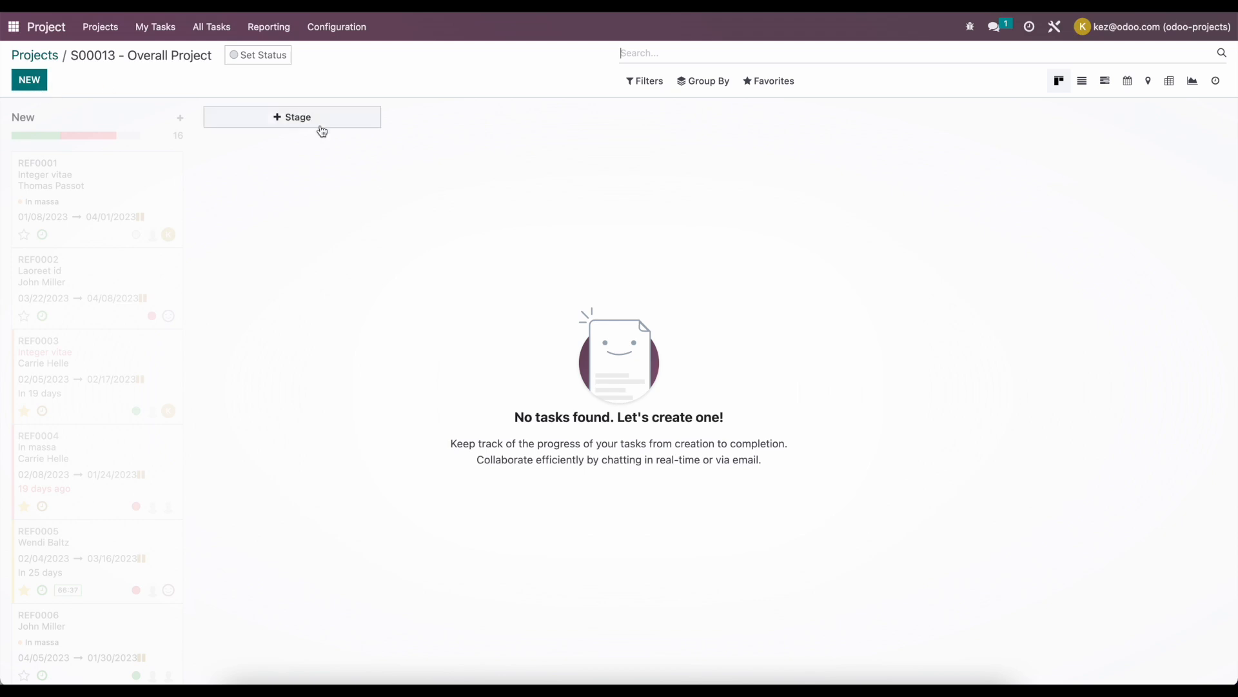
- Create the task stages New, In Progress and Complete for the Overall Project
{"action": "left_click", "coordinate": [242, 124]}
{"action": "type", "text": "New"}
{"action": "key", "text": "Return"}
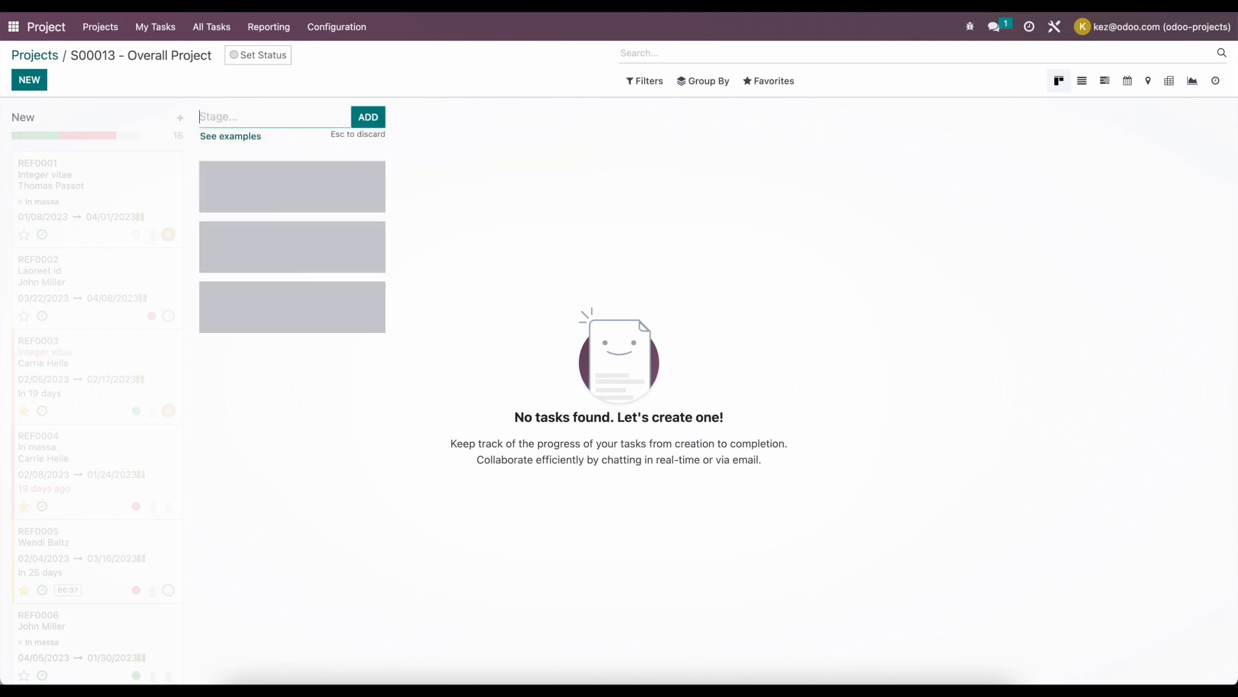
{"action": "type", "text": "In Progress"}
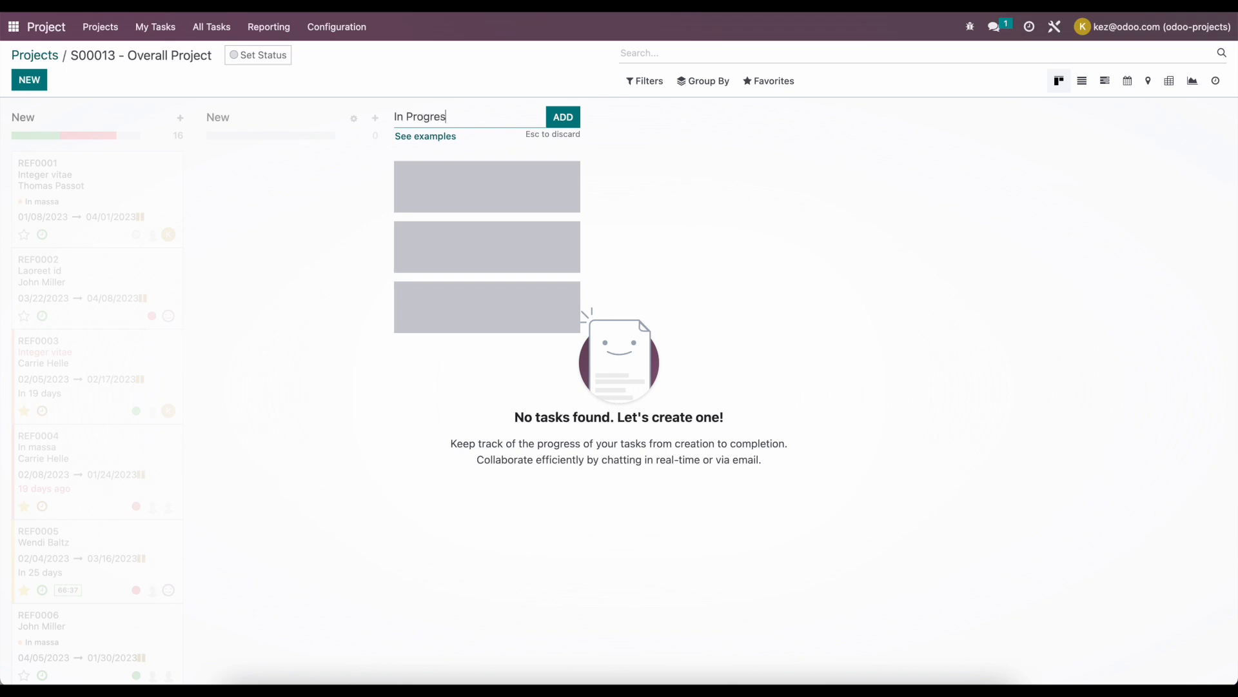
{"action": "key", "text": "Return"}
{"action": "type", "text": "Complete"}
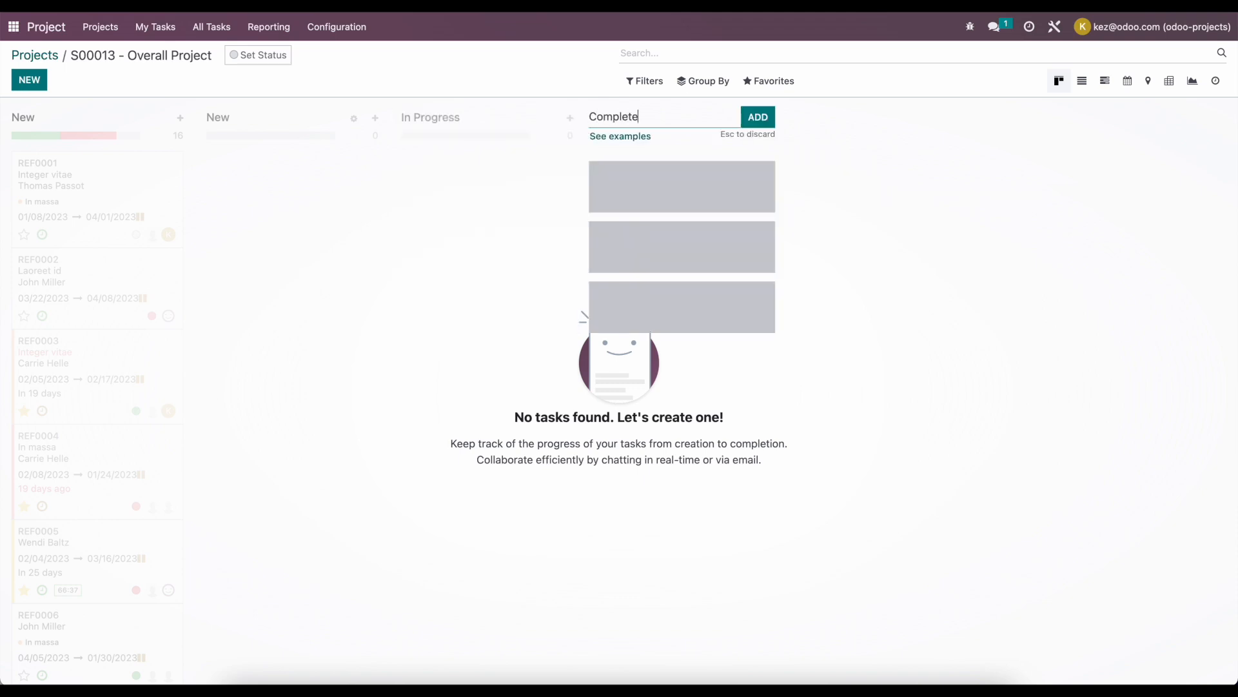
{"action": "key", "text": "Return"}
{"action": "left_click", "coordinate": [508, 200]}
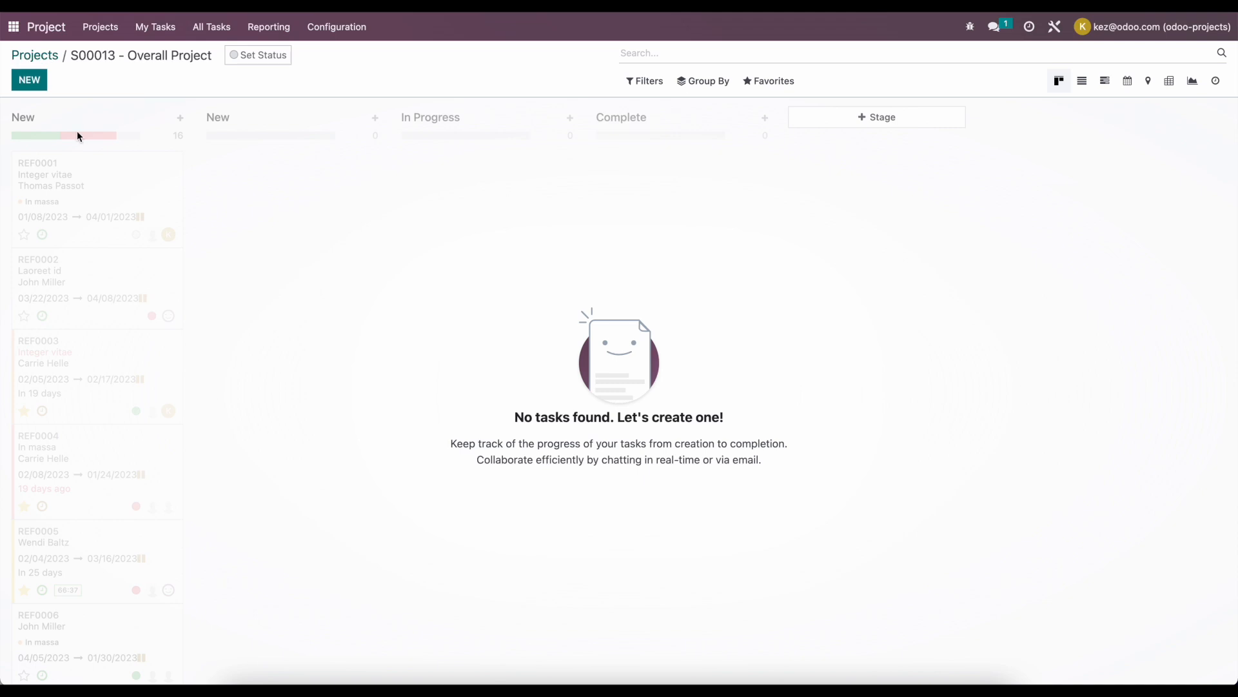
{"action": "left_click", "coordinate": [354, 119]}
{"action": "left_click", "coordinate": [310, 189]}
{"action": "left_click", "coordinate": [278, 149]}
- Create a task titled Phase 1 in the New stage and assign it to a team member
{"action": "left_click", "coordinate": [29, 79]}
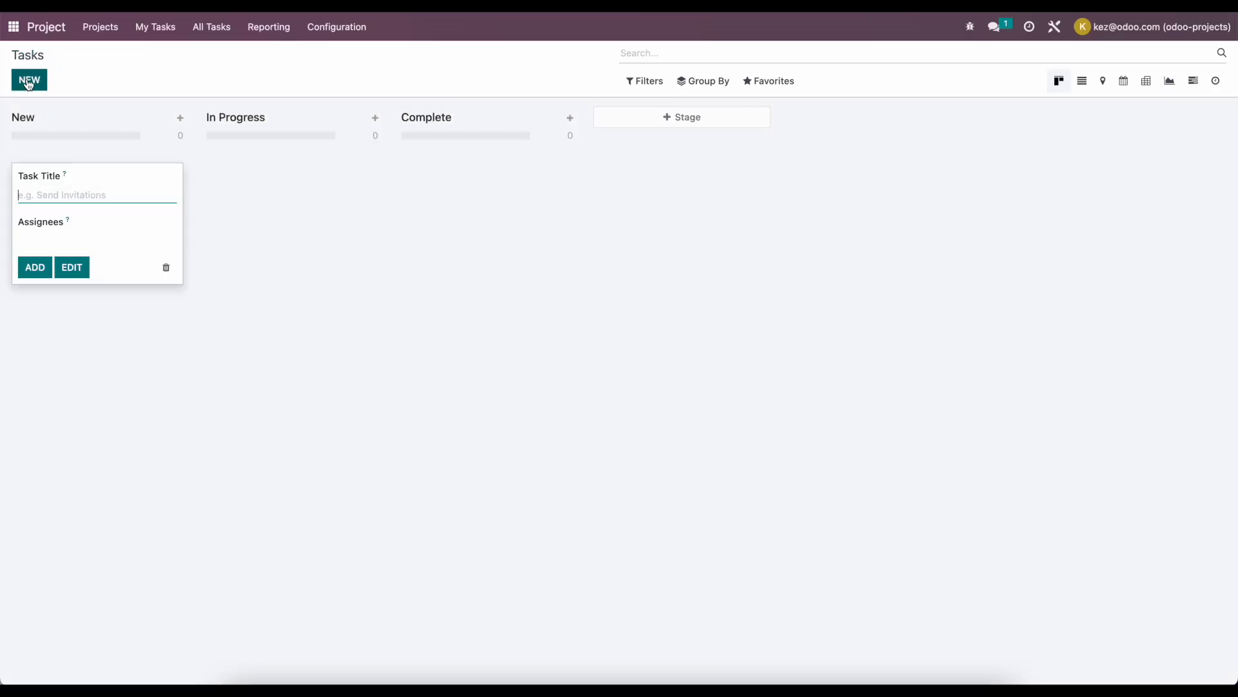
{"action": "type", "text": "Phase 2"}
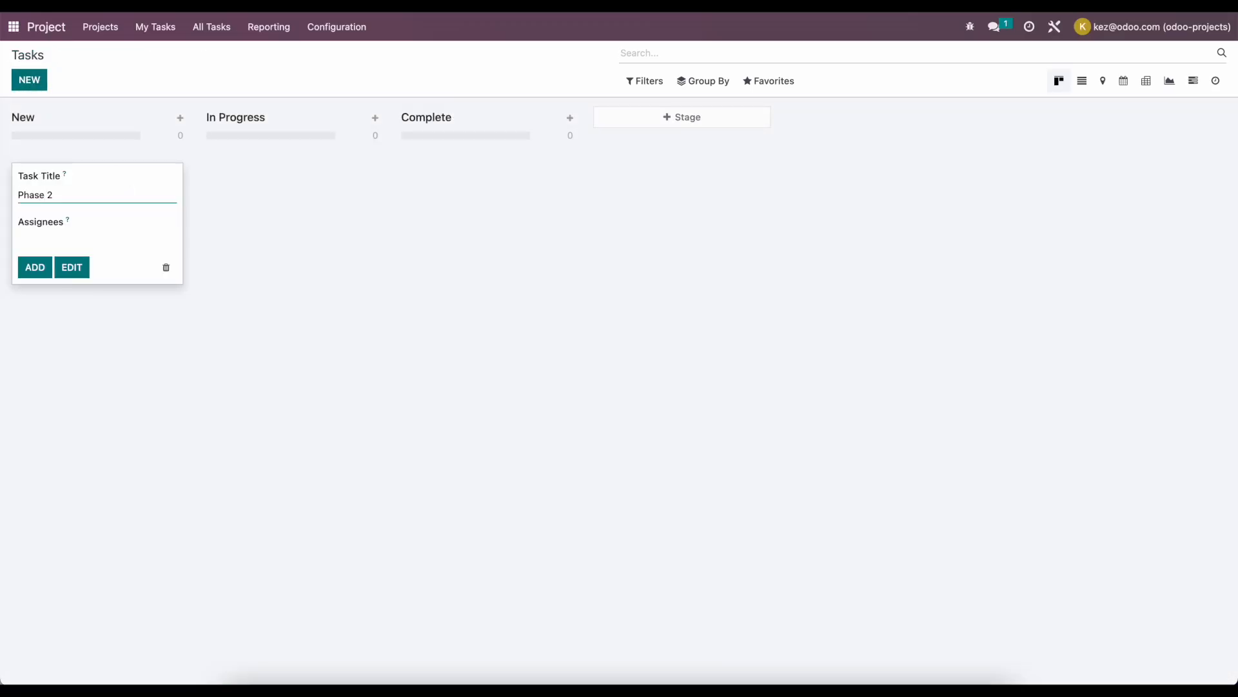
{"action": "key", "text": "BackSpace"}
{"action": "type", "text": "1"}
{"action": "left_click", "coordinate": [141, 240]}
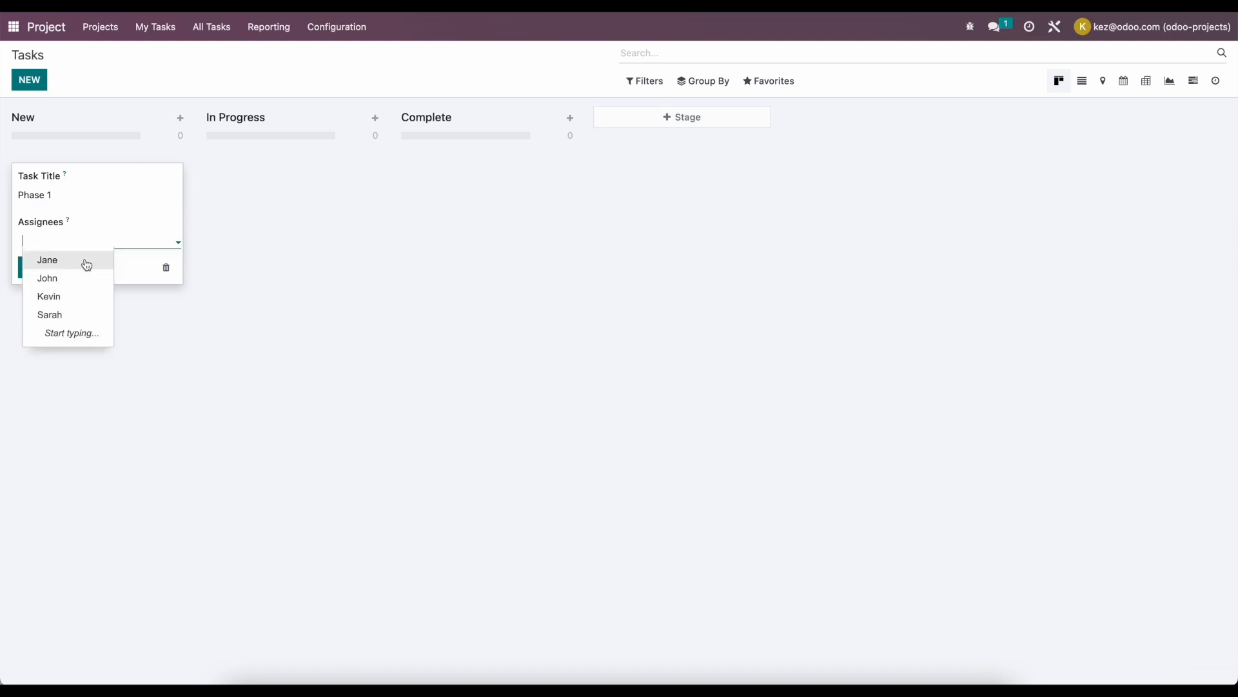
{"action": "left_click", "coordinate": [92, 283]}
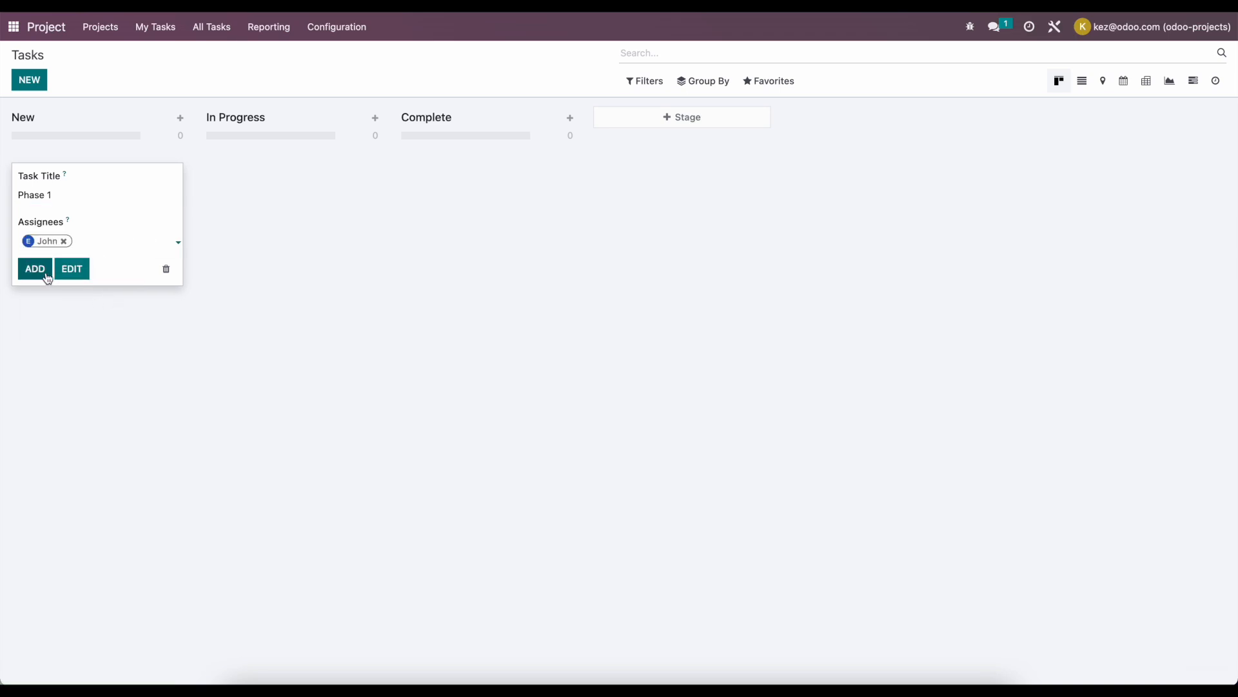
{"action": "left_click", "coordinate": [45, 279]}
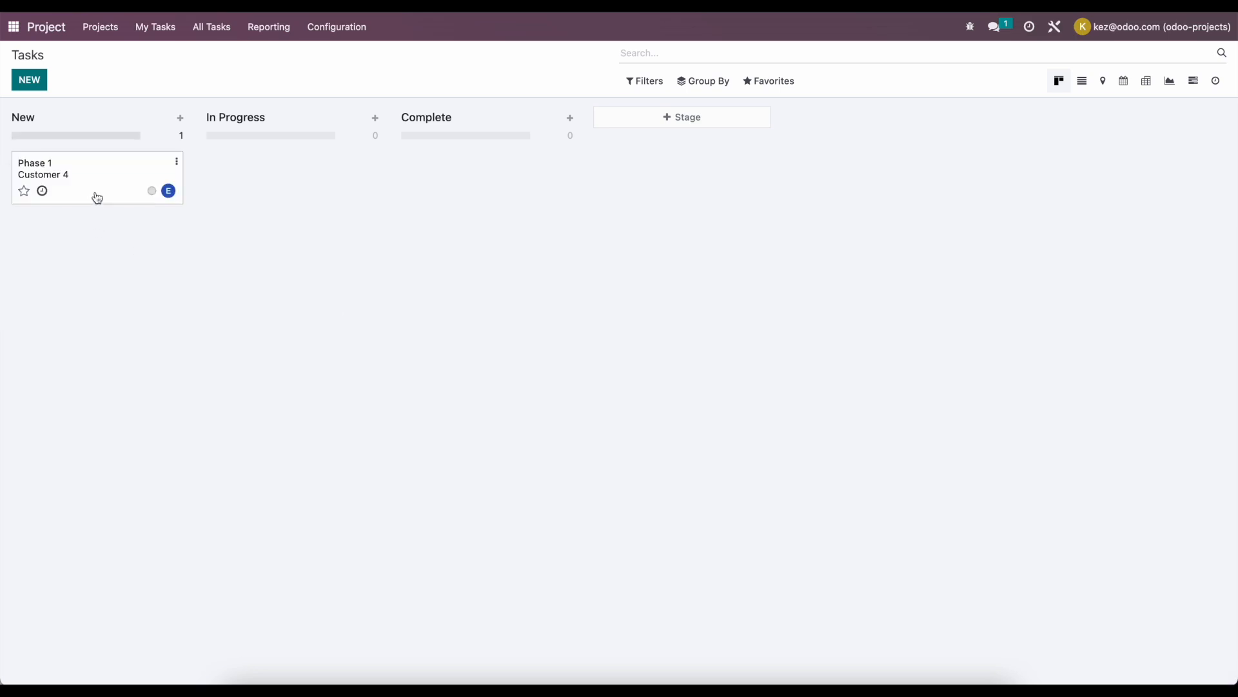
- Open the Phase 1 task and link it to the Planning milestone
{"action": "left_click", "coordinate": [126, 180]}
{"action": "left_click", "coordinate": [122, 227]}
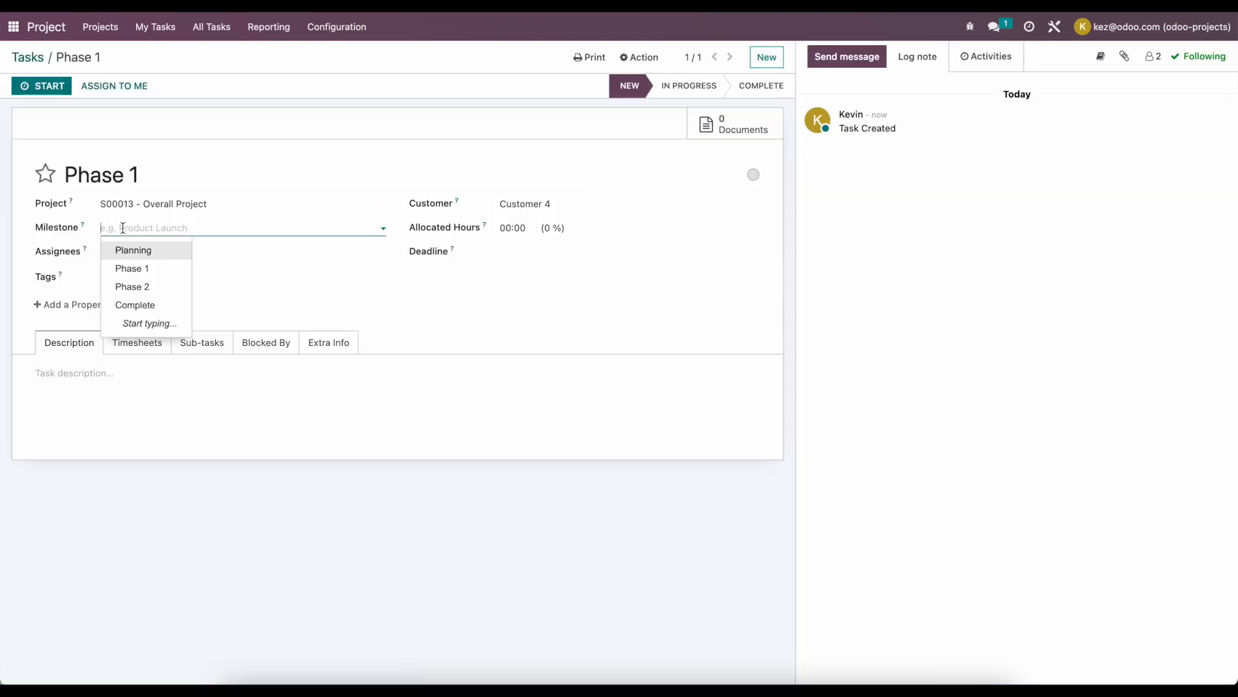
{"action": "left_click", "coordinate": [162, 251]}
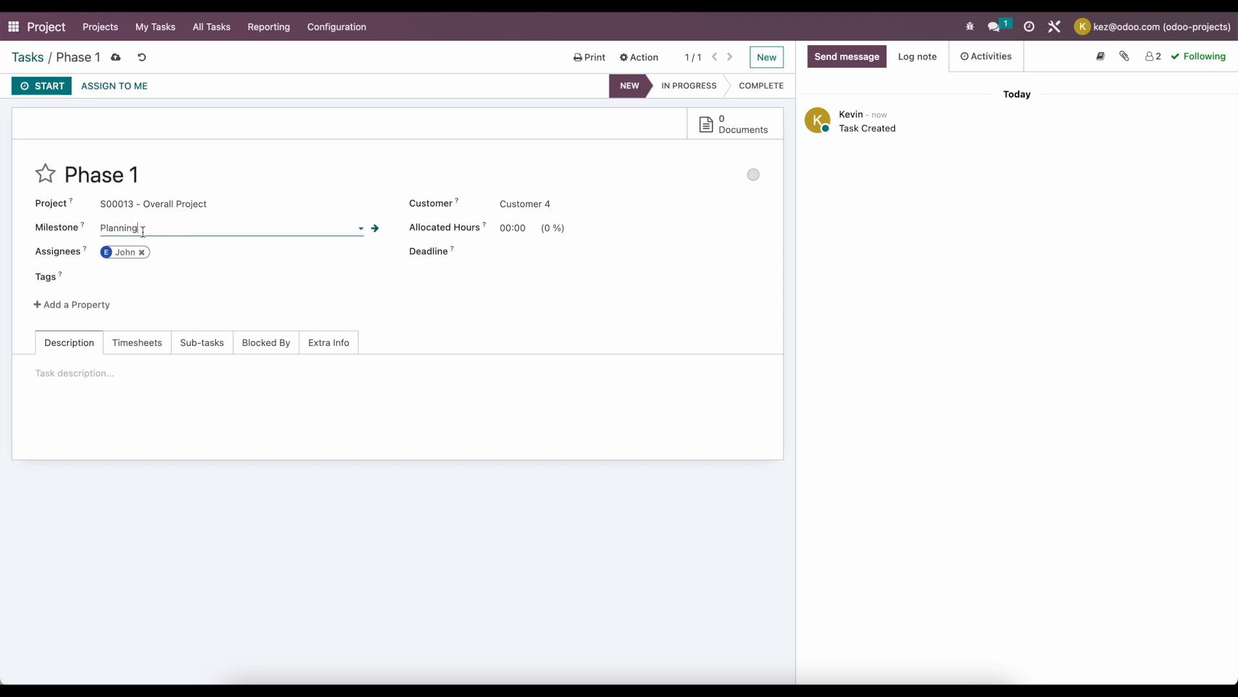
- Set the Phase 1 task's allocated hours to 10 and its deadline to 03/03/2023
{"action": "left_click", "coordinate": [528, 229]}
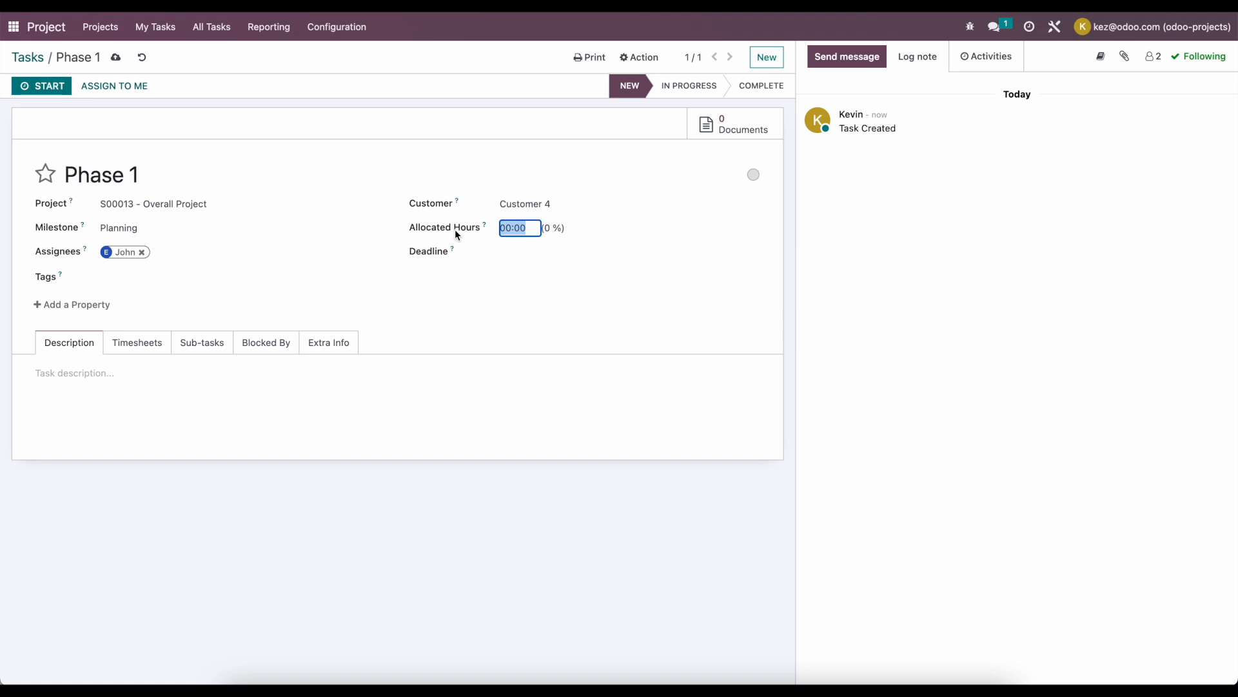
{"action": "type", "text": "40"}
{"action": "key", "text": "BackSpace"}
{"action": "key", "text": "BackSpace"}
{"action": "type", "text": "10"}
{"action": "left_click", "coordinate": [556, 266]}
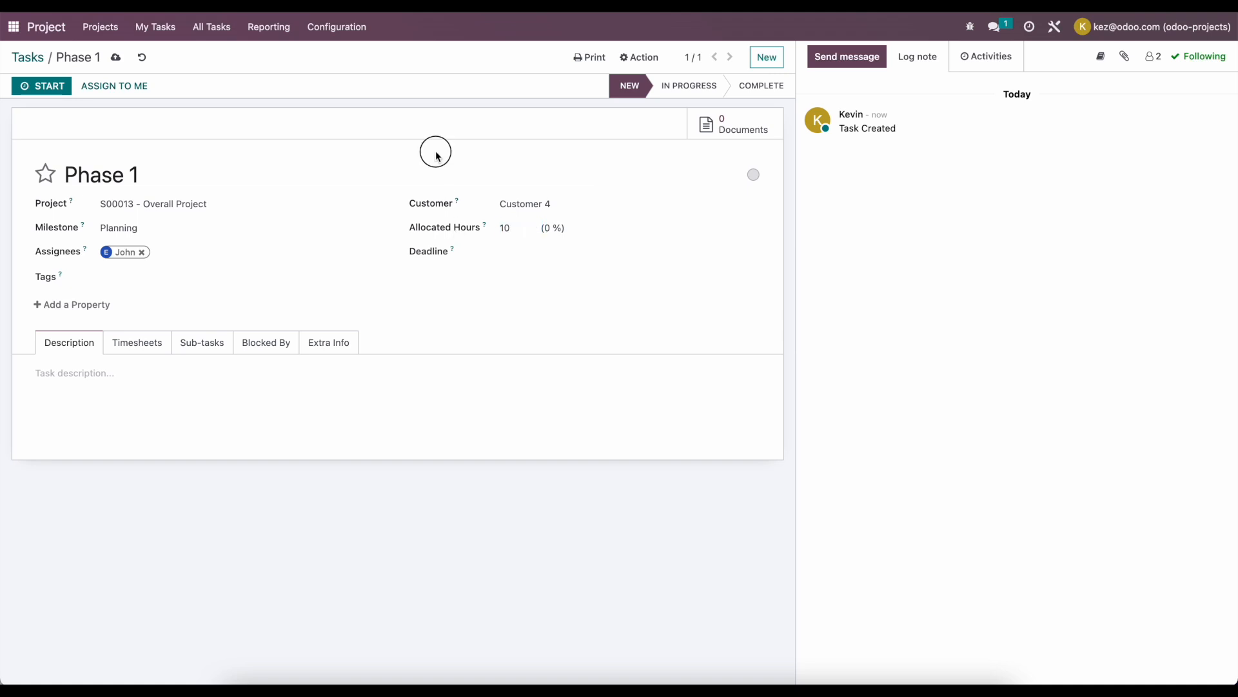
{"action": "left_click", "coordinate": [548, 253]}
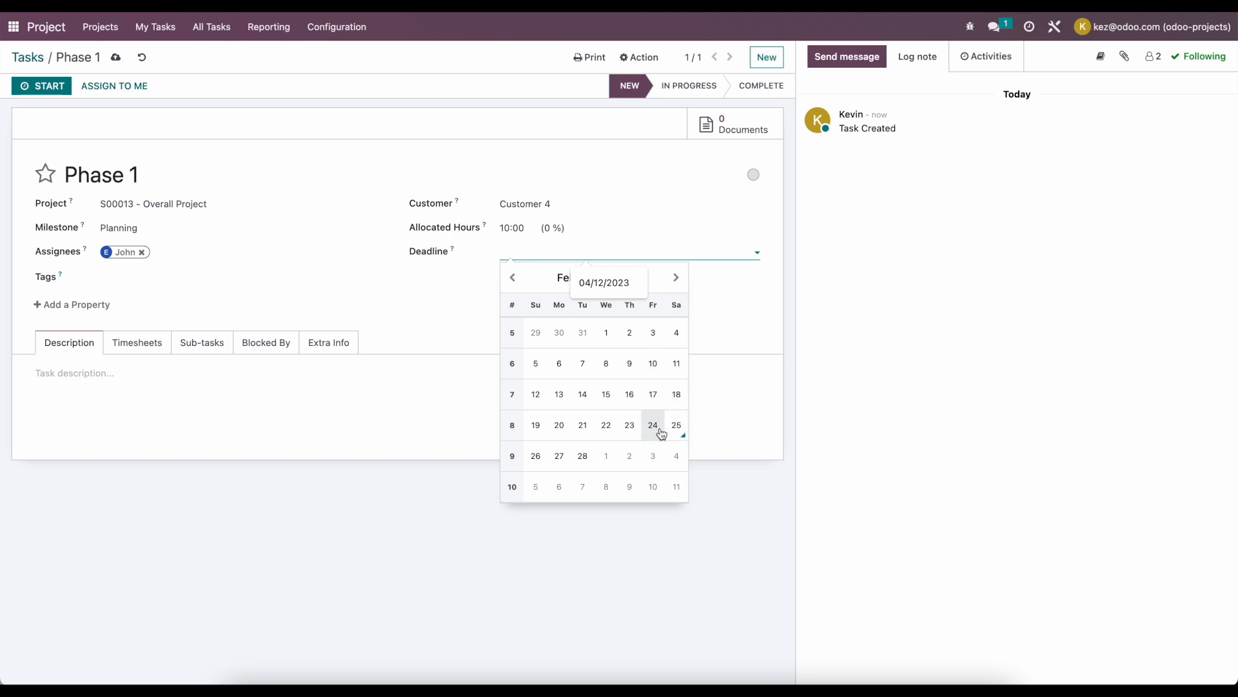
{"action": "left_click", "coordinate": [682, 289]}
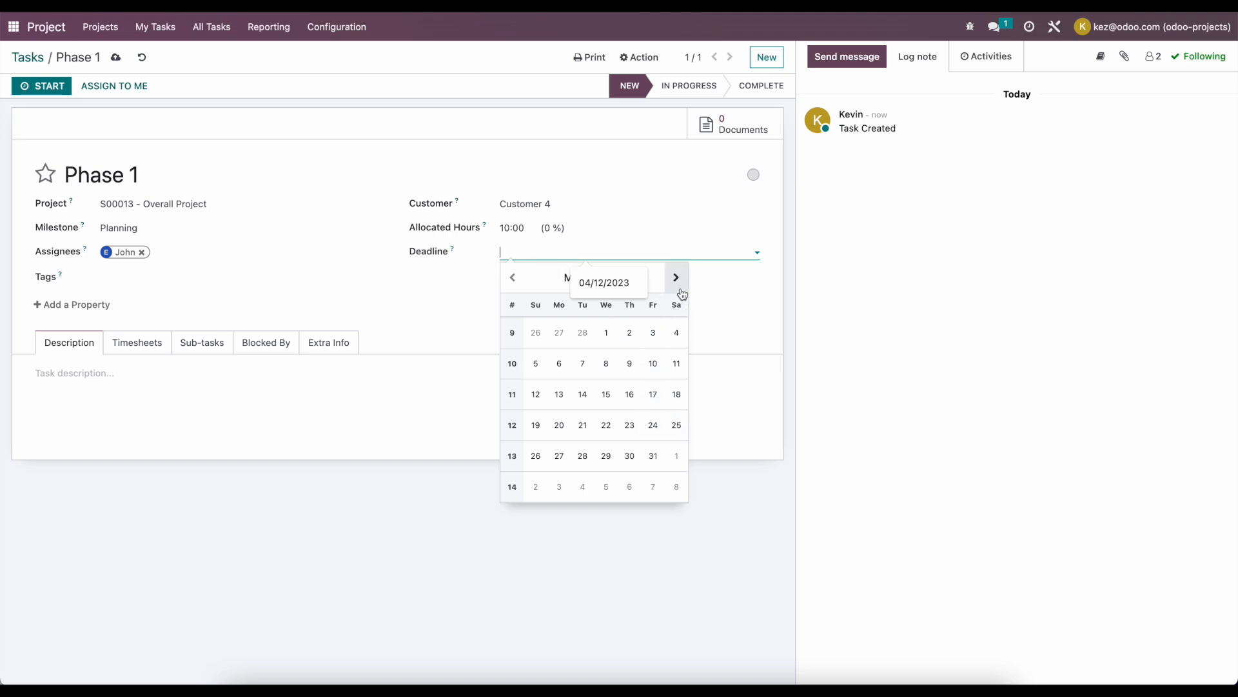
{"action": "left_click", "coordinate": [653, 333]}
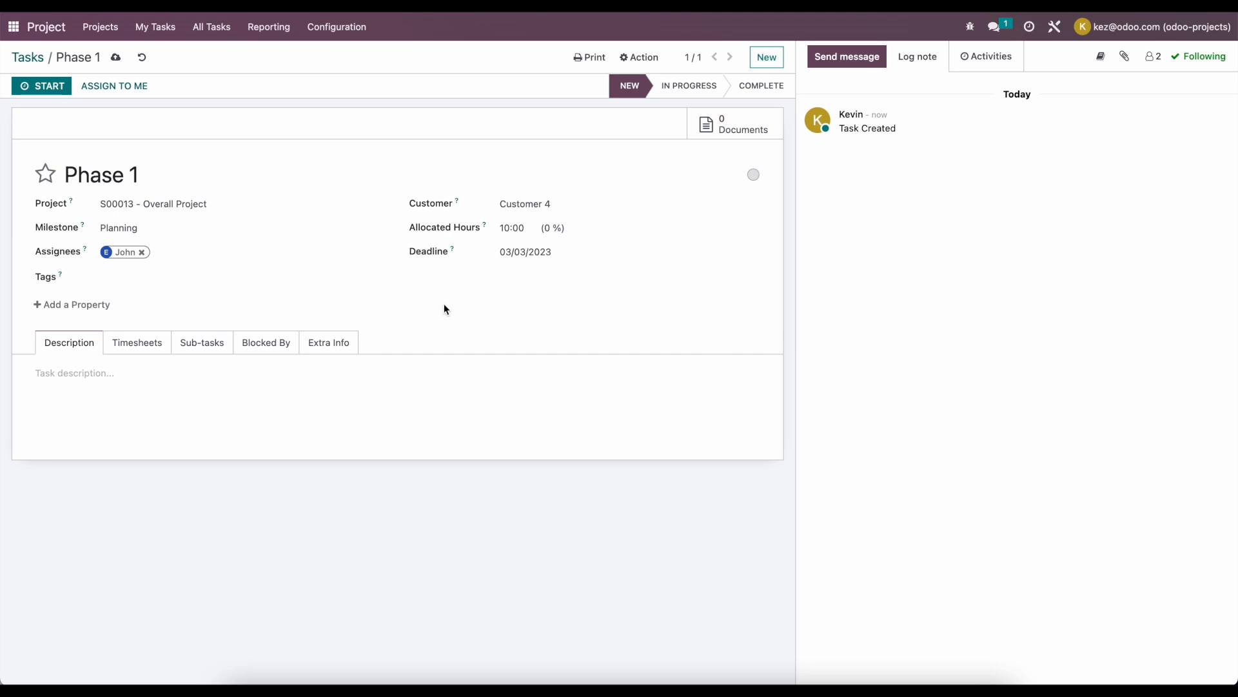
- Add a timesheet line to the Phase 1 task and set its employee to the task's assignee
{"action": "left_click", "coordinate": [138, 381]}
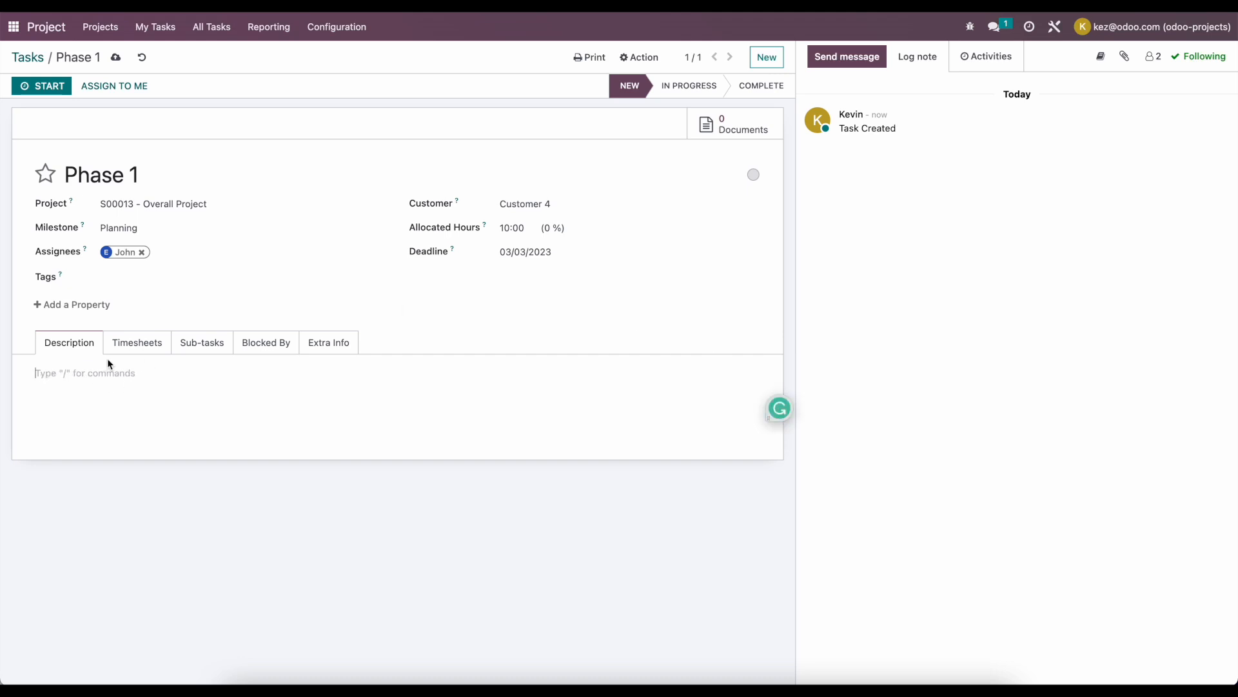
{"action": "left_click", "coordinate": [147, 347]}
{"action": "left_click", "coordinate": [46, 392]}
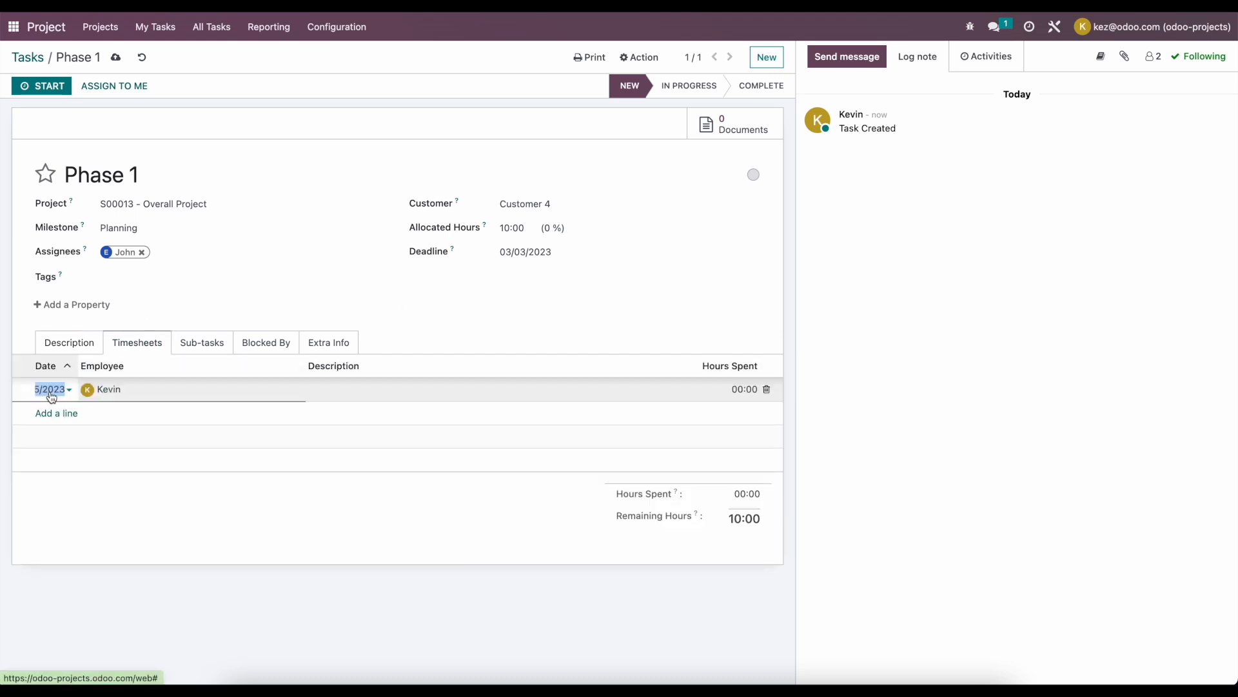
{"action": "left_click", "coordinate": [257, 388]}
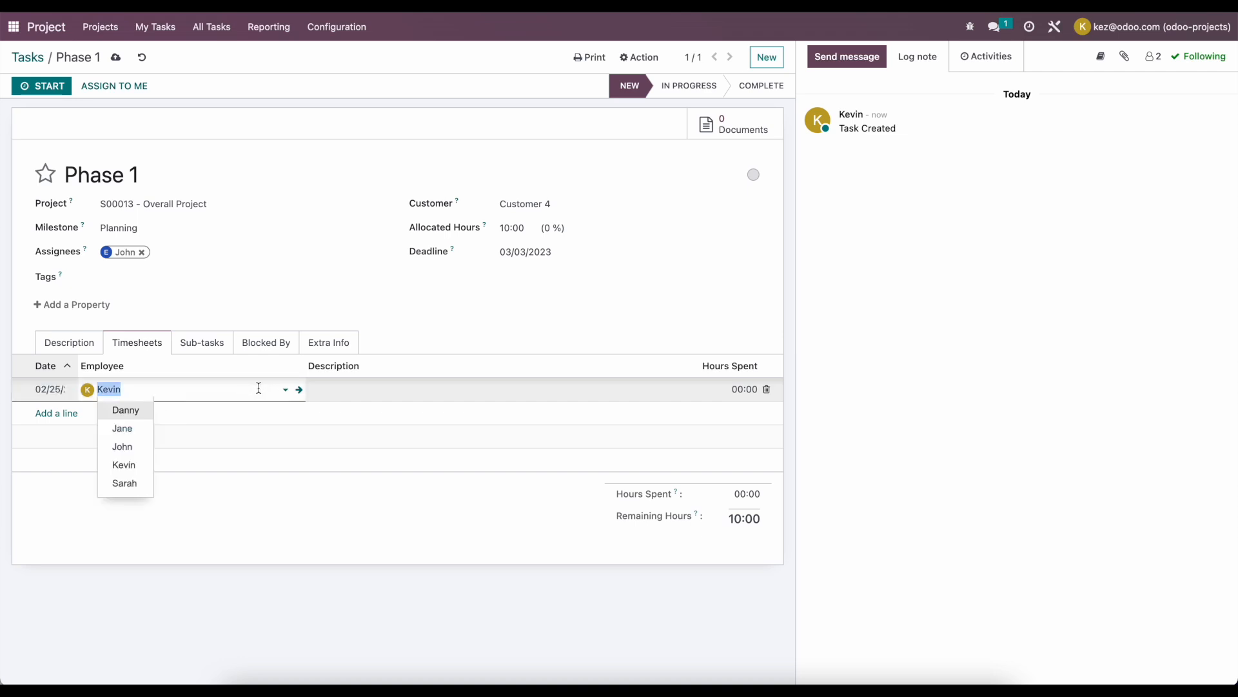
{"action": "left_click", "coordinate": [124, 446]}
{"action": "left_click", "coordinate": [417, 389]}
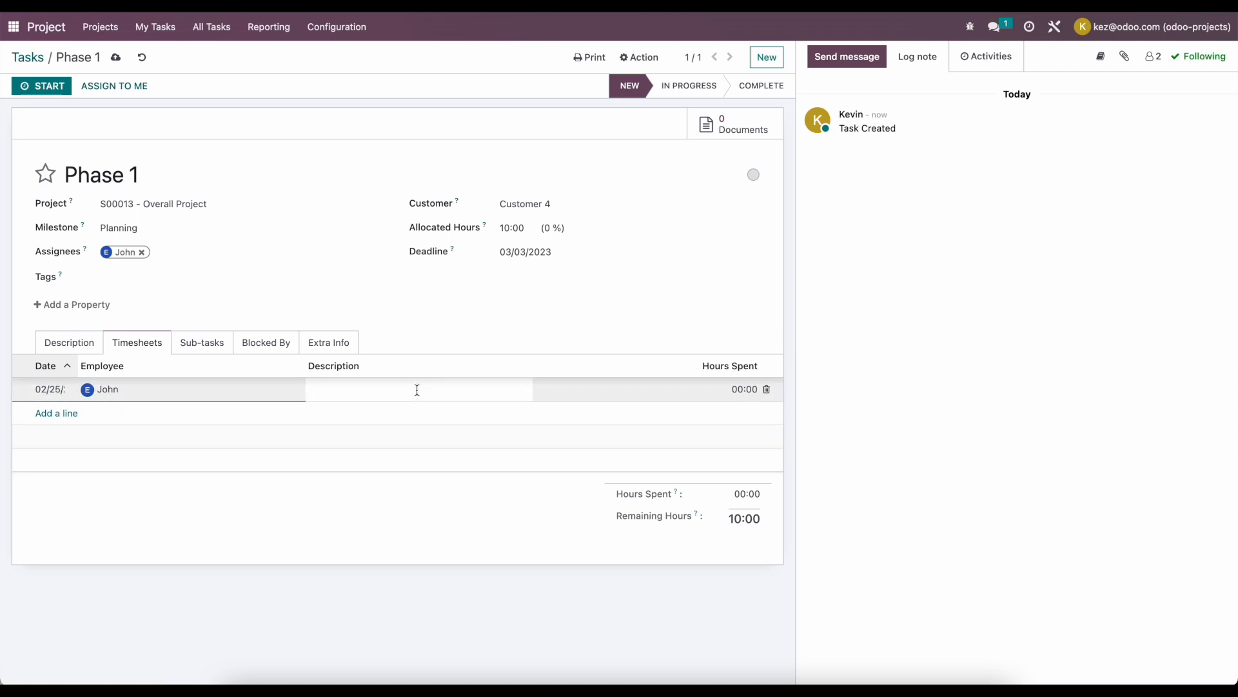
- Describe the Phase 1 timesheet line as "planning project" and log 10 hours spent
{"action": "type", "text": "plamning"}
{"action": "key", "text": "super+a"}
{"action": "type", "text": "planning project"}
{"action": "key", "text": "Tab"}
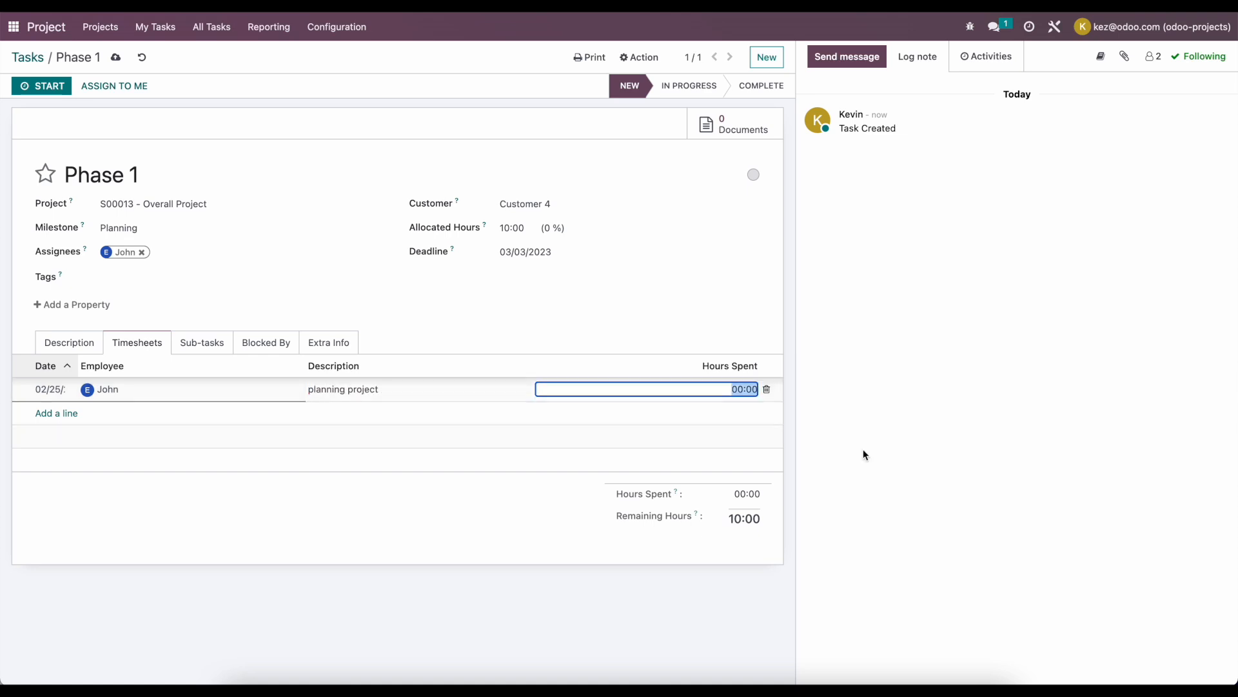
{"action": "type", "text": "10"}
{"action": "left_click", "coordinate": [708, 318]}
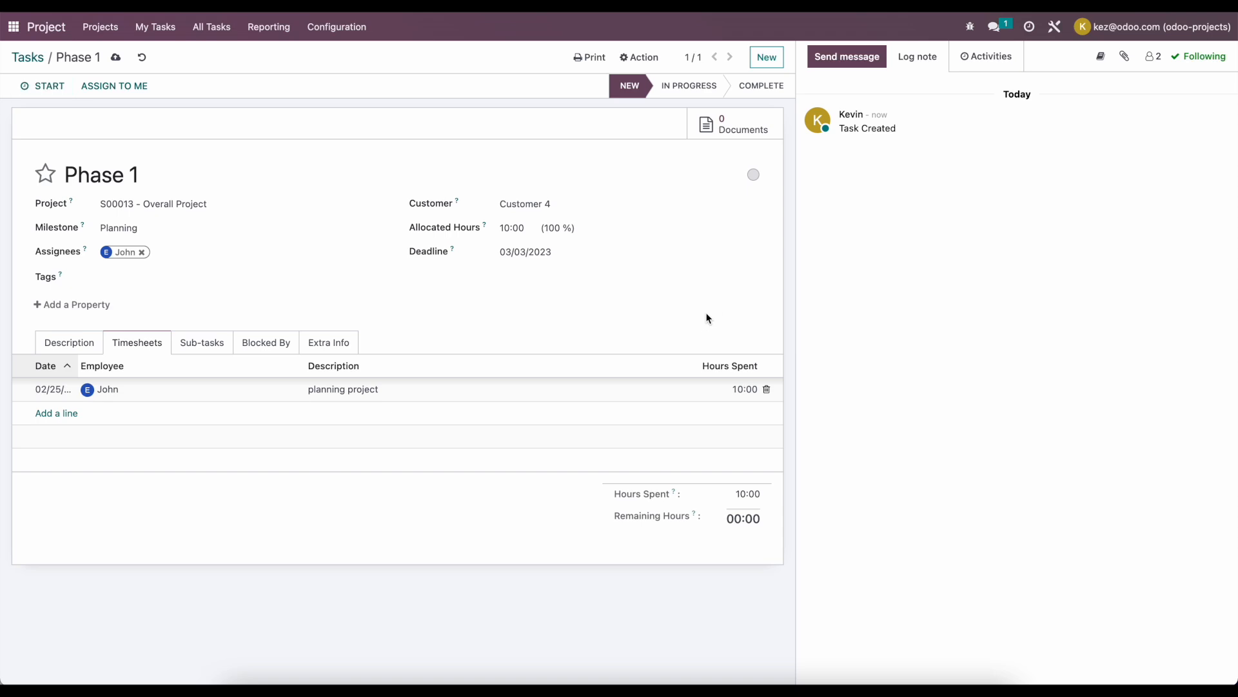
- Save the Phase 1 task and move it to the In Progress stage
{"action": "left_click", "coordinate": [117, 57]}
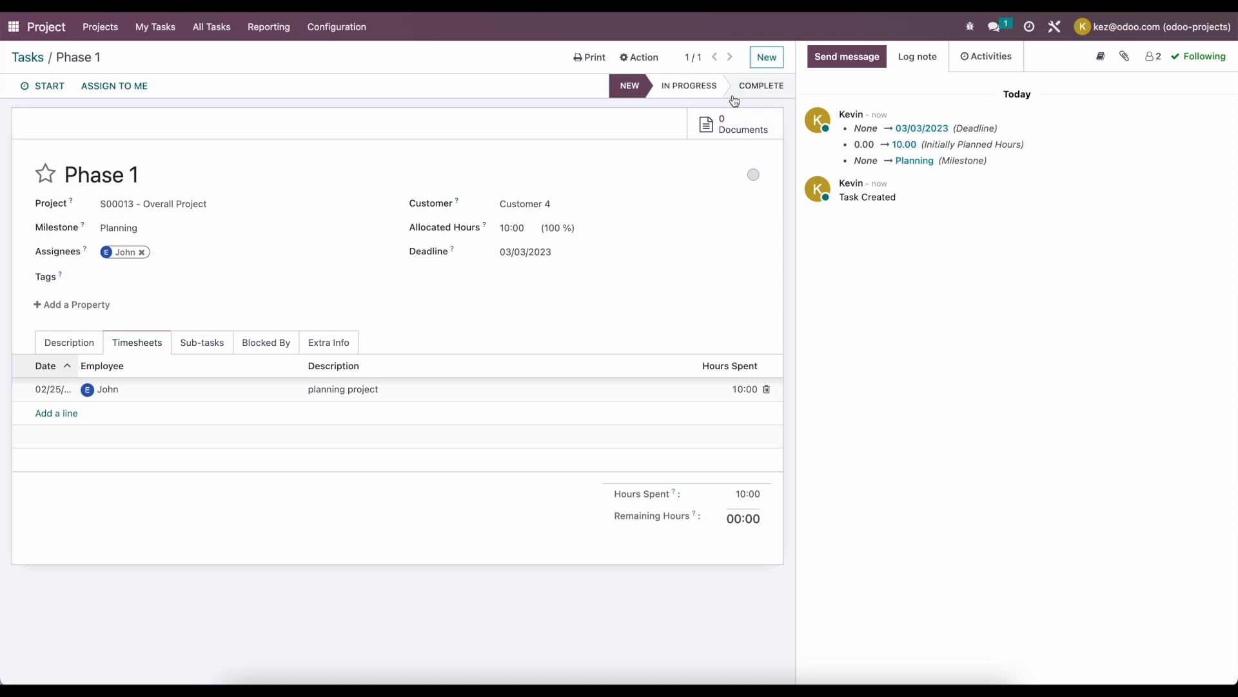
{"action": "left_click", "coordinate": [688, 86]}
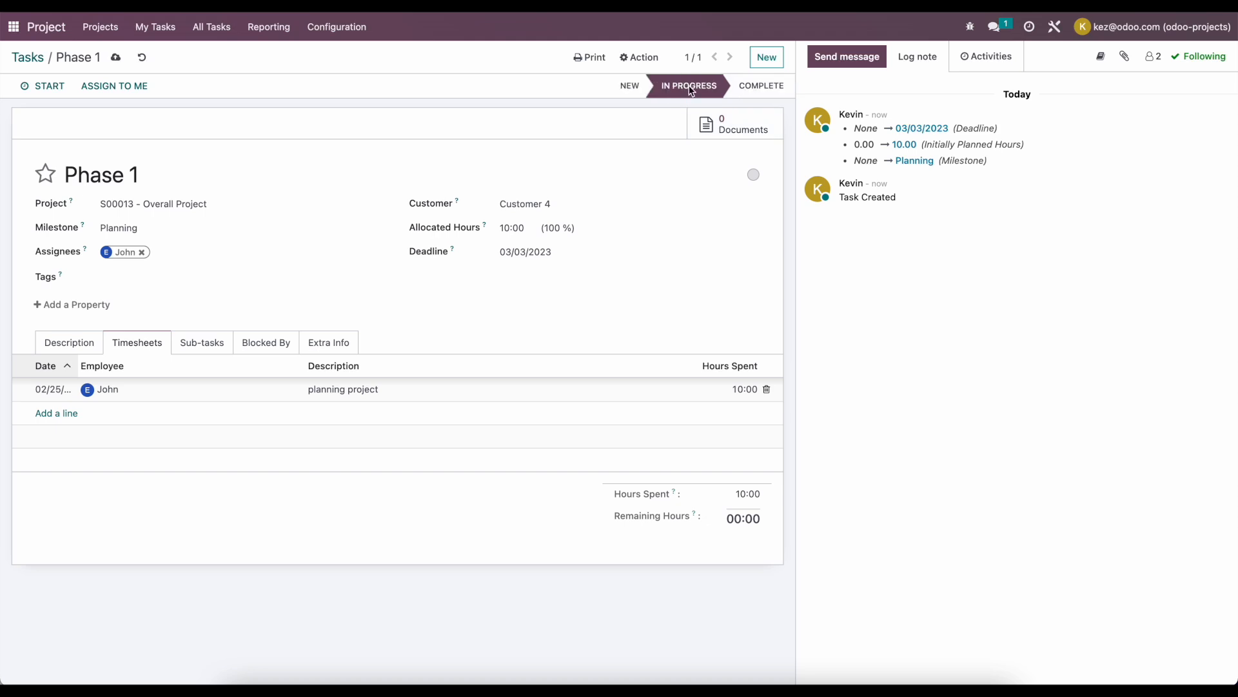
- Upload 2005_AP_meter_fmt.jpeg from Downloads to the Phase 1 task's documents and show the attached files on the task
{"action": "left_click", "coordinate": [725, 125]}
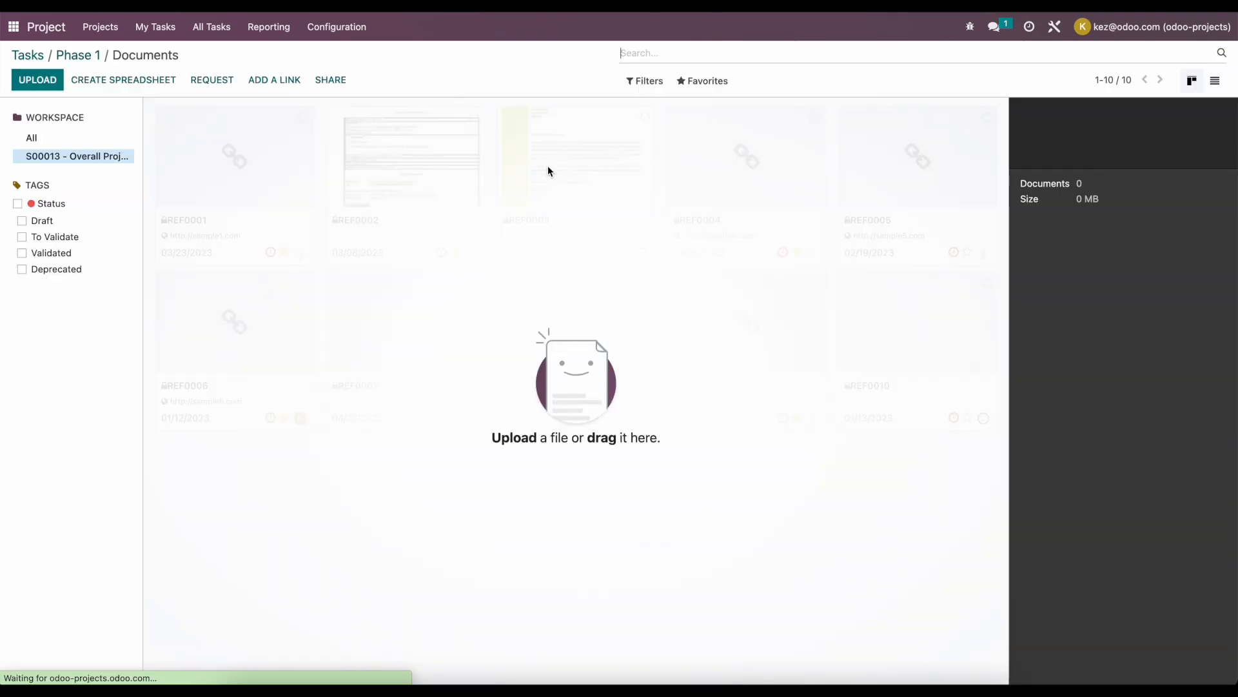
{"action": "left_click", "coordinate": [39, 79]}
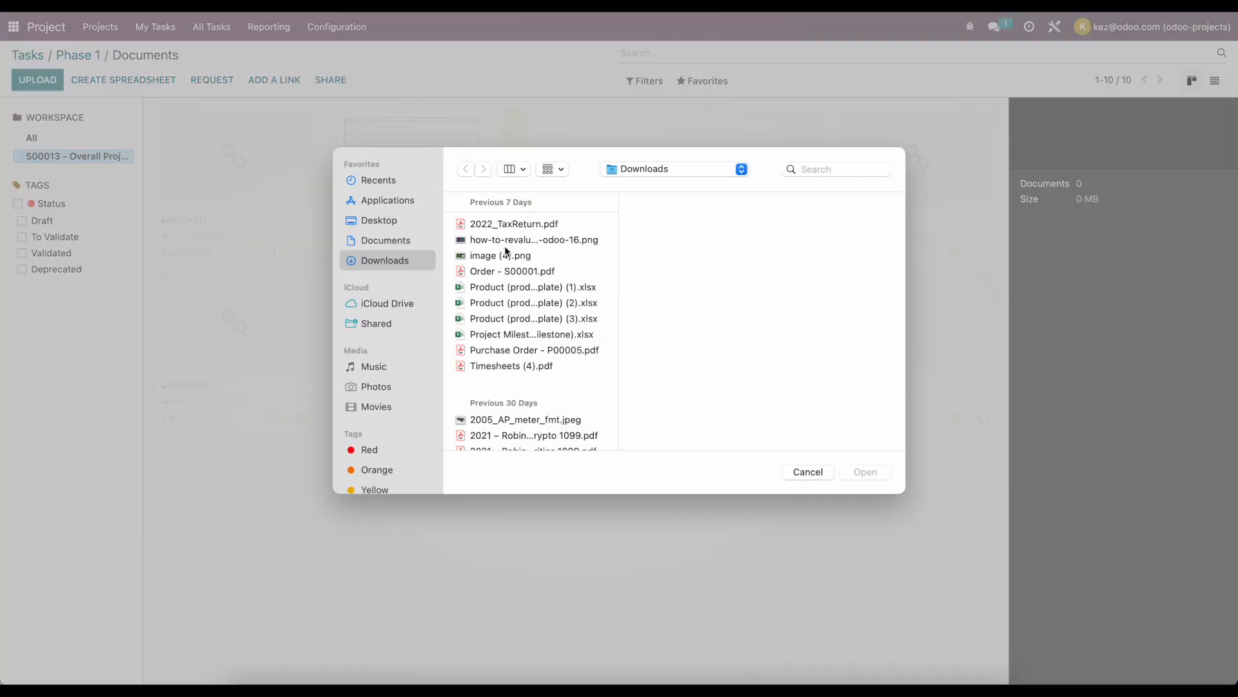
{"action": "scroll", "coordinate": [525, 373], "scroll_direction": "down", "scroll_amount": 5}
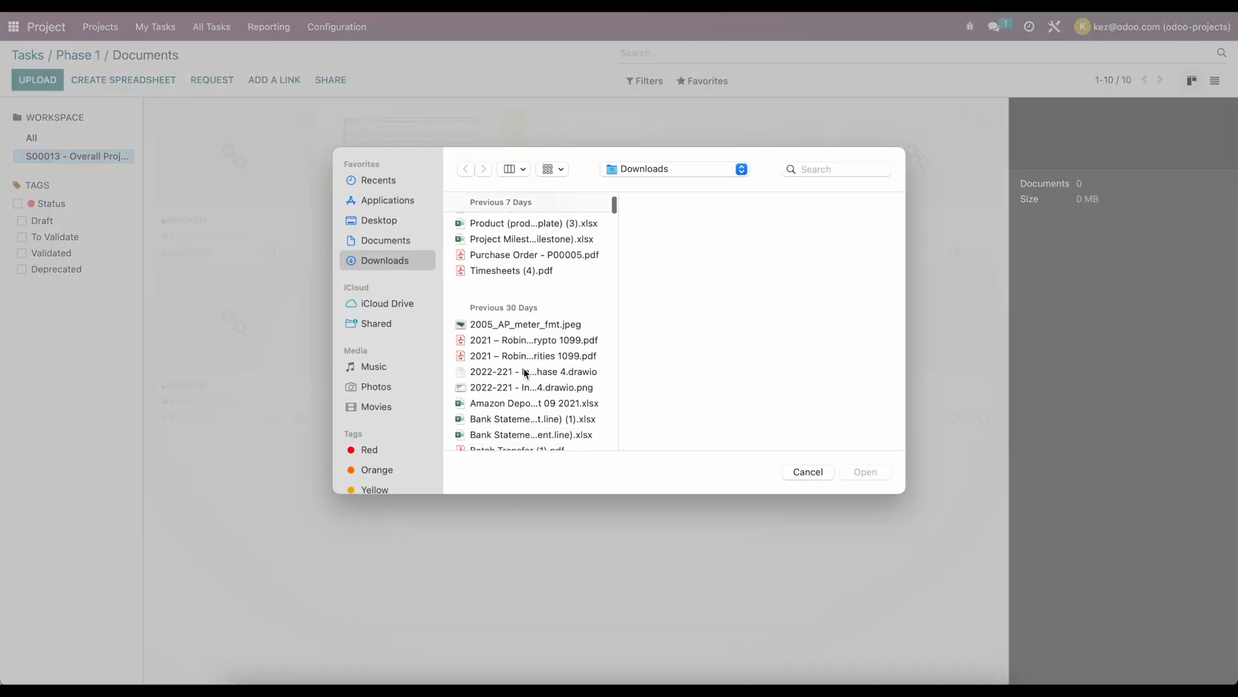
{"action": "left_click", "coordinate": [528, 326]}
{"action": "double_click", "coordinate": [528, 328]}
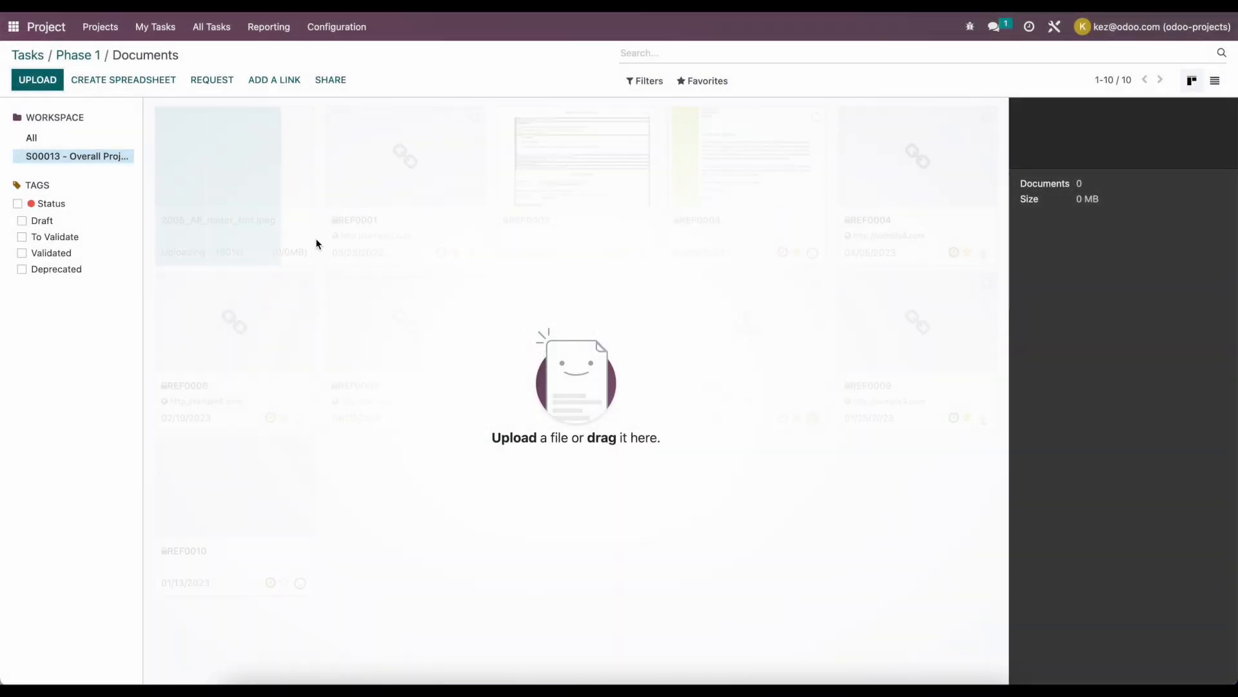
{"action": "left_click", "coordinate": [86, 55]}
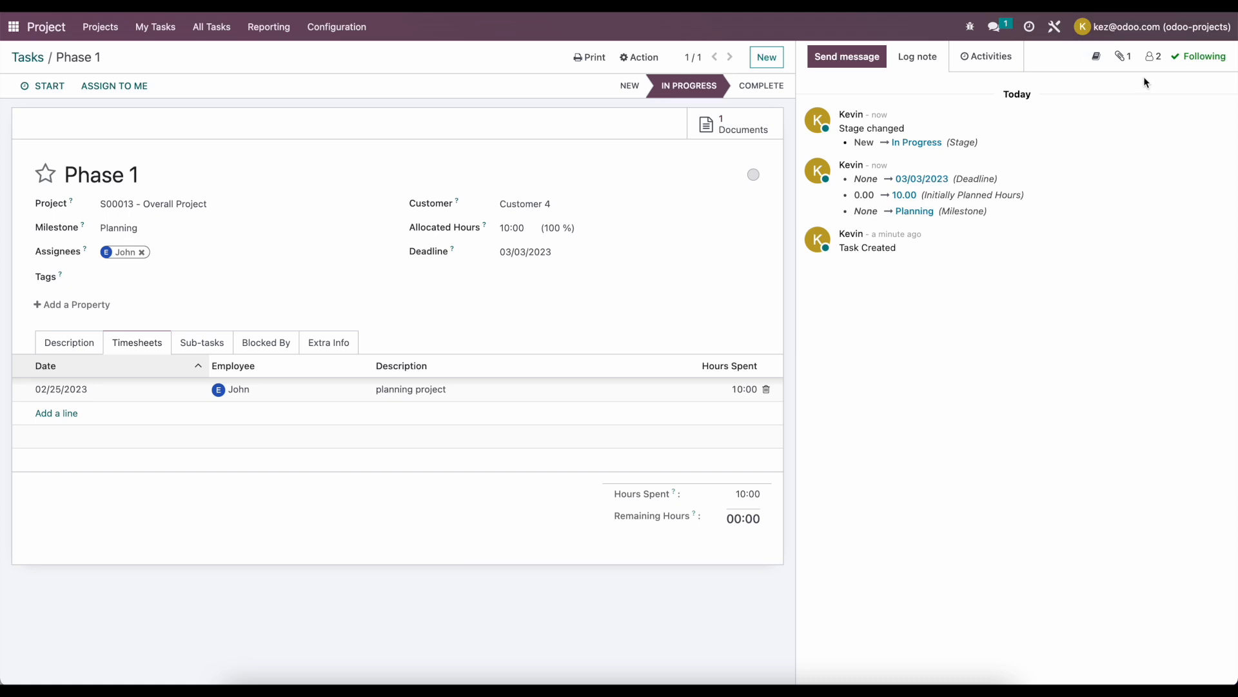
{"action": "left_click", "coordinate": [1124, 59]}
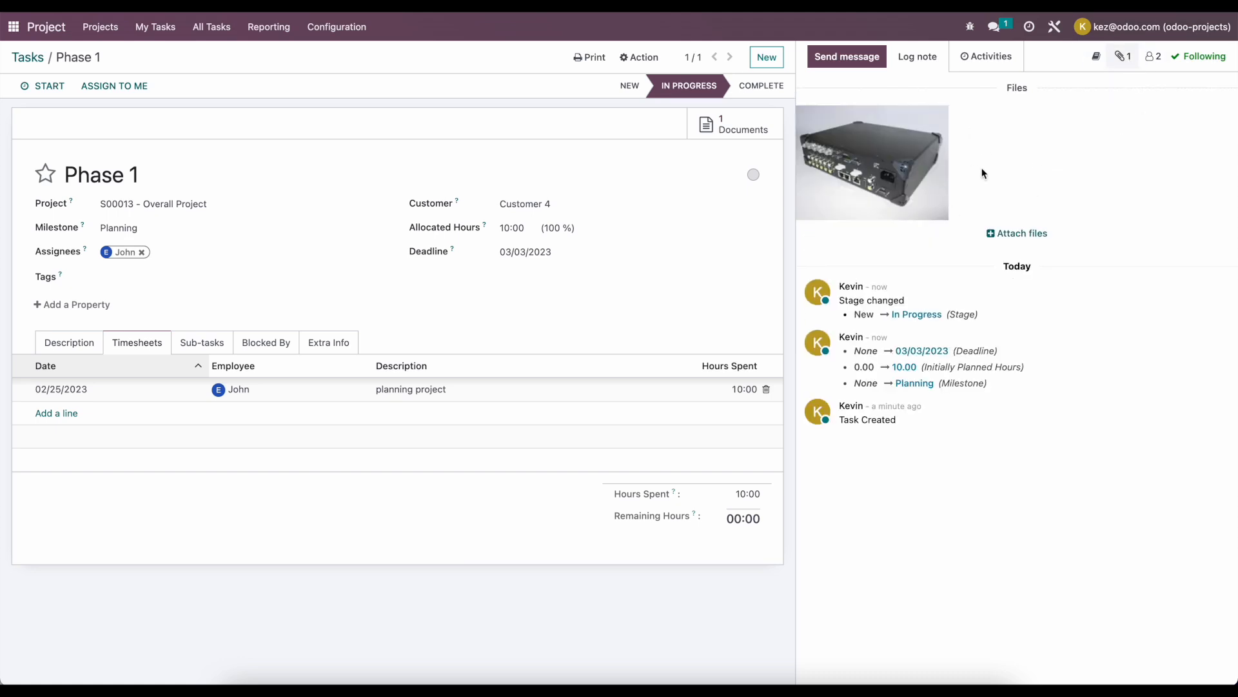
- Insert cable.jpeg from Downloads as an image in the Phase 1 task's description
{"action": "left_click", "coordinate": [74, 341]}
{"action": "left_click", "coordinate": [123, 431]}
{"action": "type", "text": "/image"}
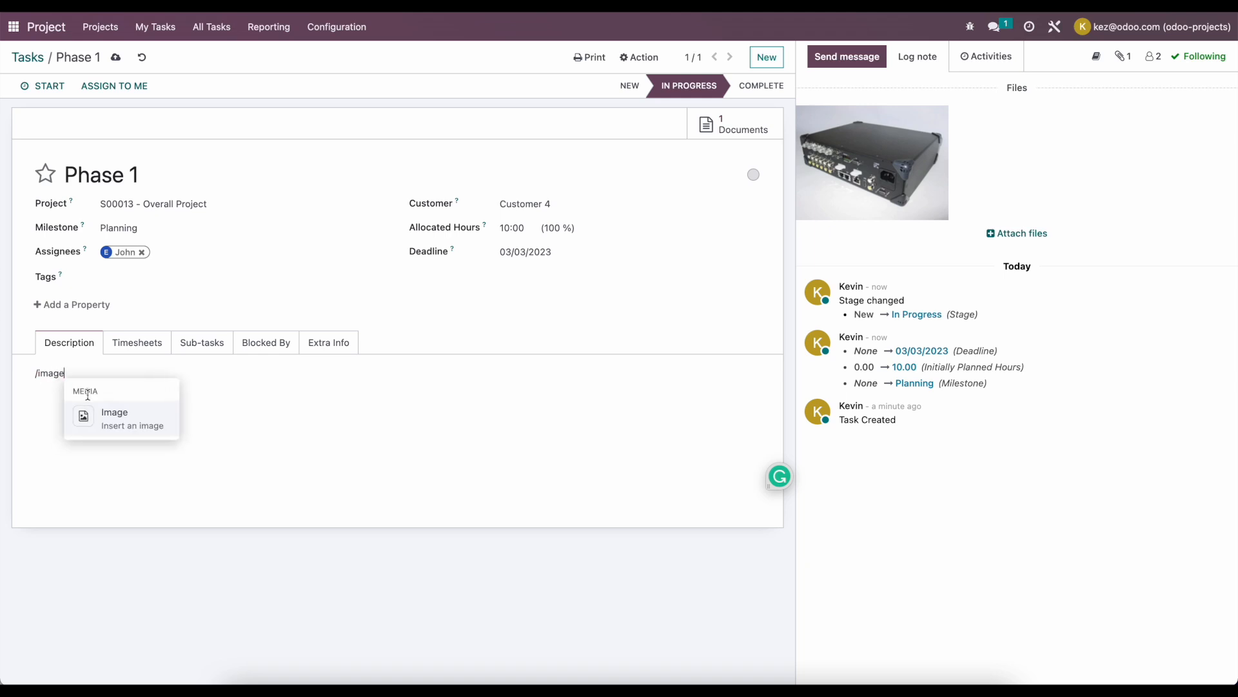
{"action": "left_click", "coordinate": [96, 414]}
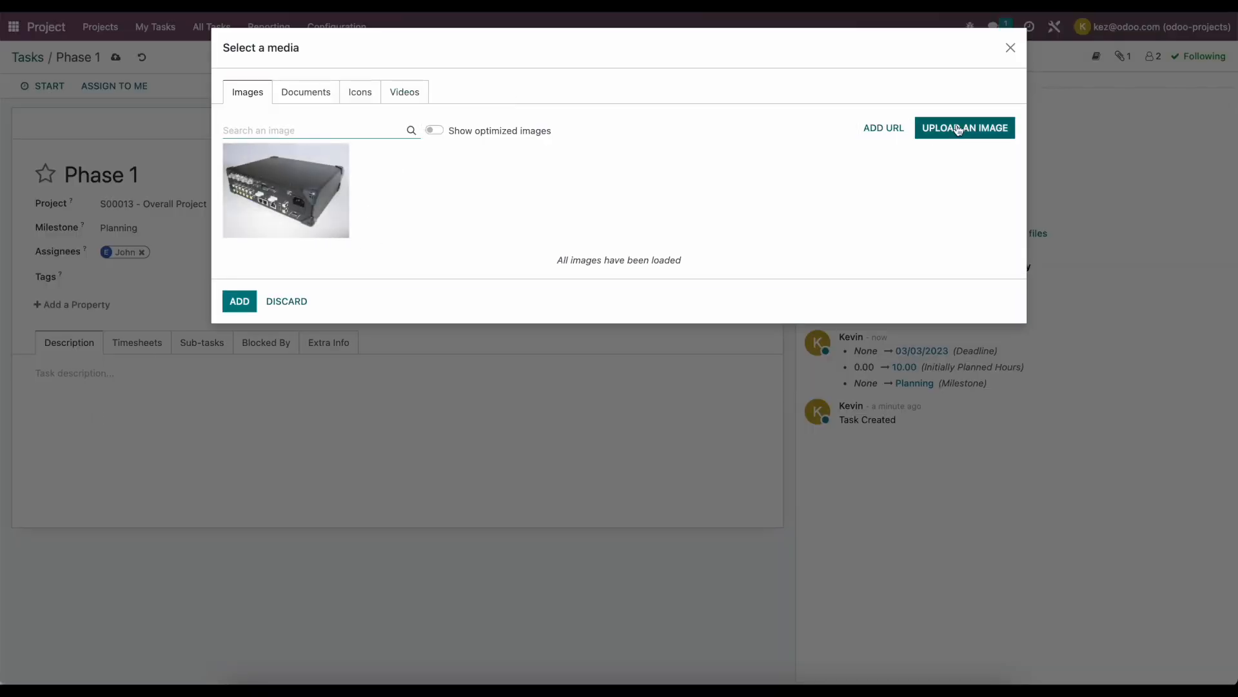
{"action": "left_click", "coordinate": [956, 128]}
{"action": "scroll", "coordinate": [553, 338], "scroll_direction": "down", "scroll_amount": 10}
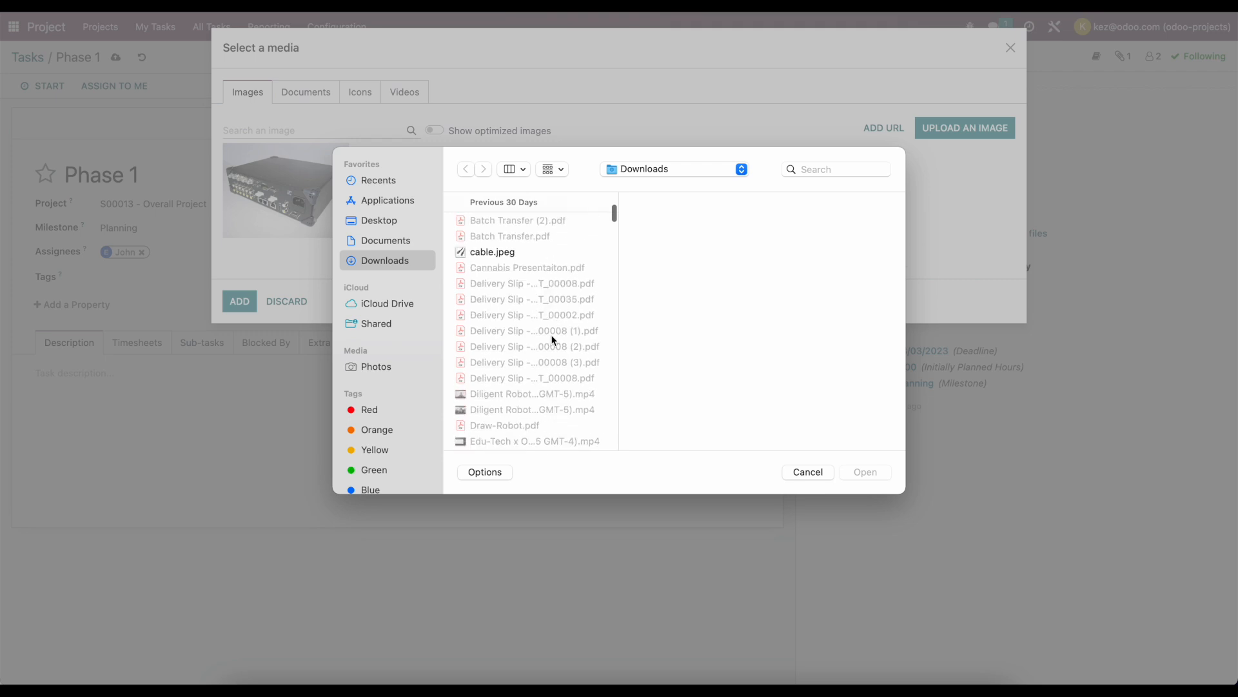
{"action": "double_click", "coordinate": [498, 258]}
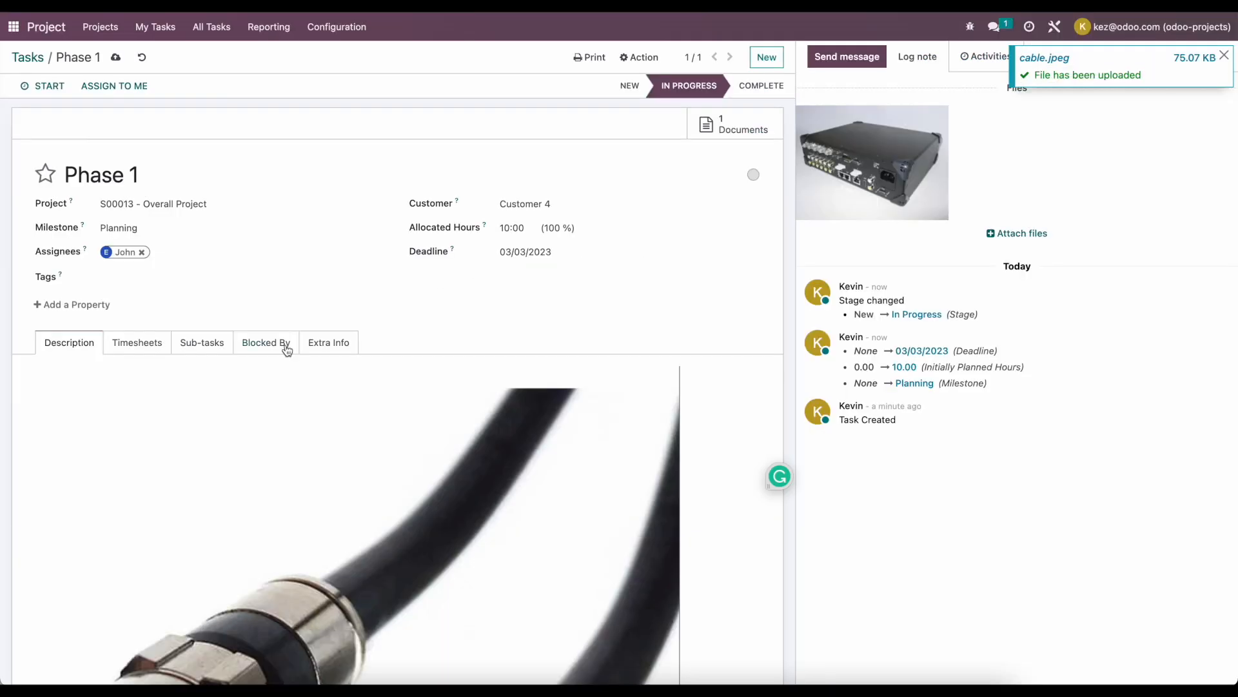
- Resize the cable image in the description to 50% and save the task
{"action": "left_click", "coordinate": [241, 423]}
{"action": "scroll", "coordinate": [299, 520], "scroll_direction": "down", "scroll_amount": 2}
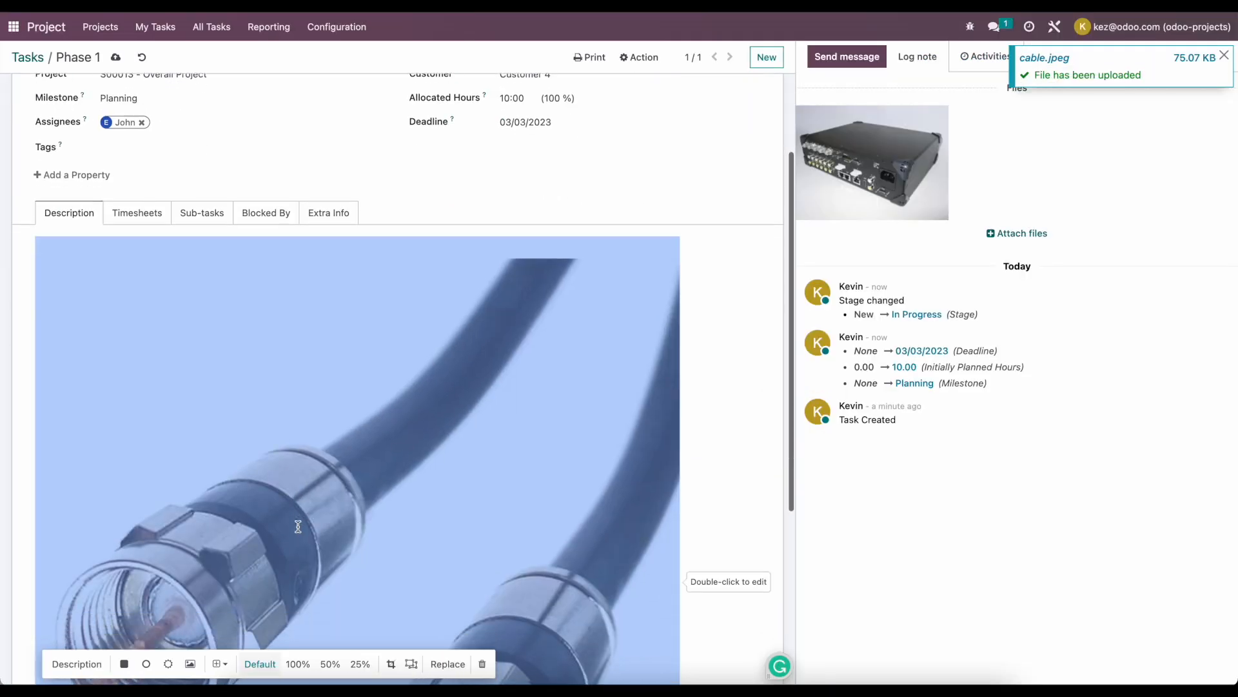
{"action": "left_click", "coordinate": [326, 663]}
{"action": "left_click", "coordinate": [492, 428]}
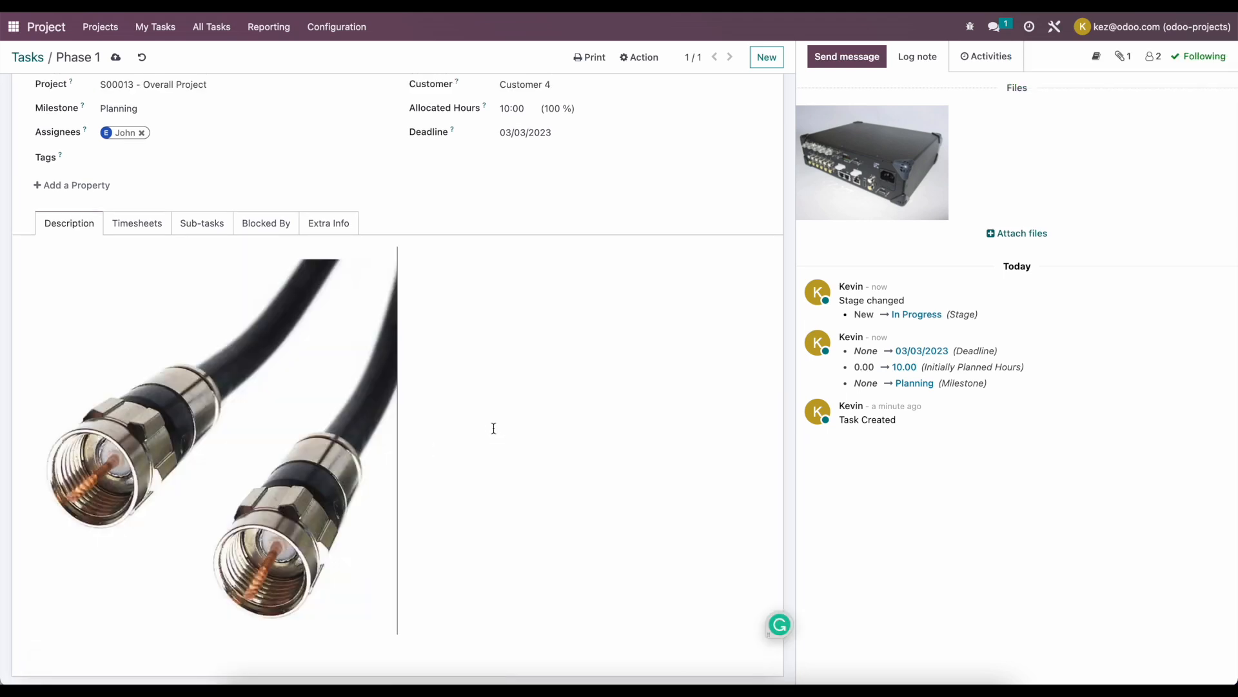
{"action": "scroll", "coordinate": [404, 134], "scroll_direction": "up", "scroll_amount": 3}
{"action": "left_click", "coordinate": [115, 57]}
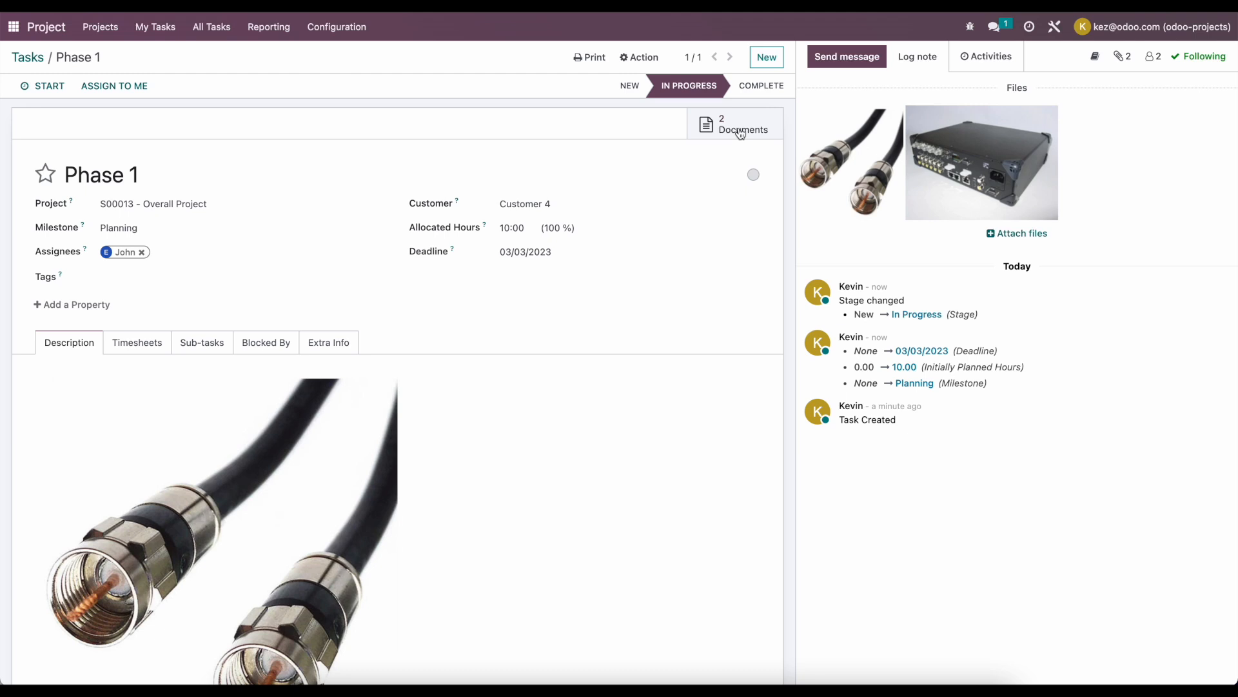
- Review the Phase 1 task's documents, and view the S00013 - Overall Project workspace in the Documents app
{"action": "left_click", "coordinate": [709, 125]}
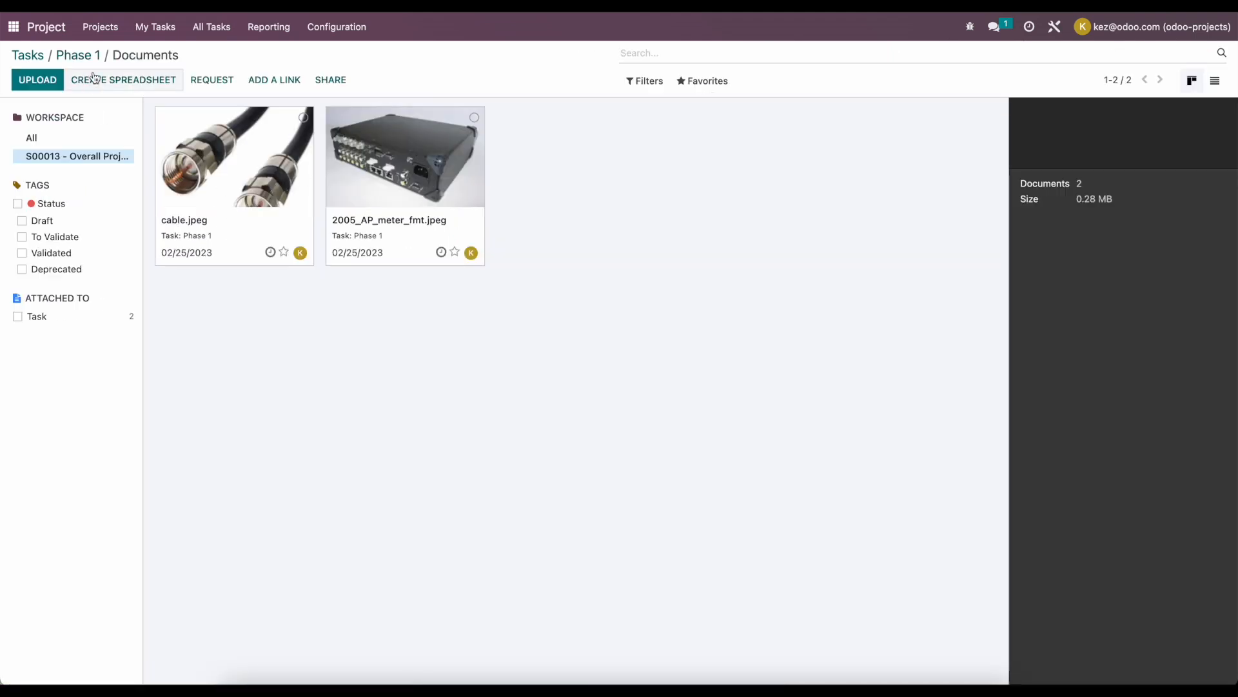
{"action": "left_click", "coordinate": [13, 26]}
{"action": "left_click", "coordinate": [564, 238]}
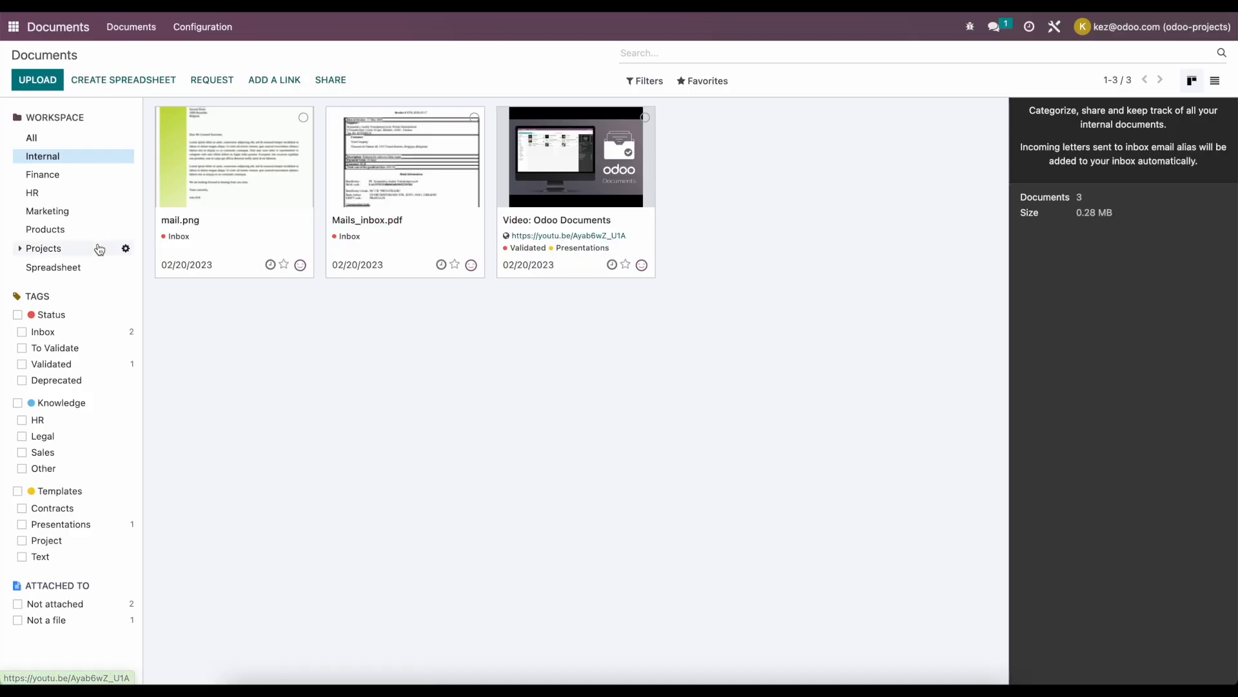
{"action": "left_click", "coordinate": [20, 248]}
{"action": "left_click", "coordinate": [66, 267]}
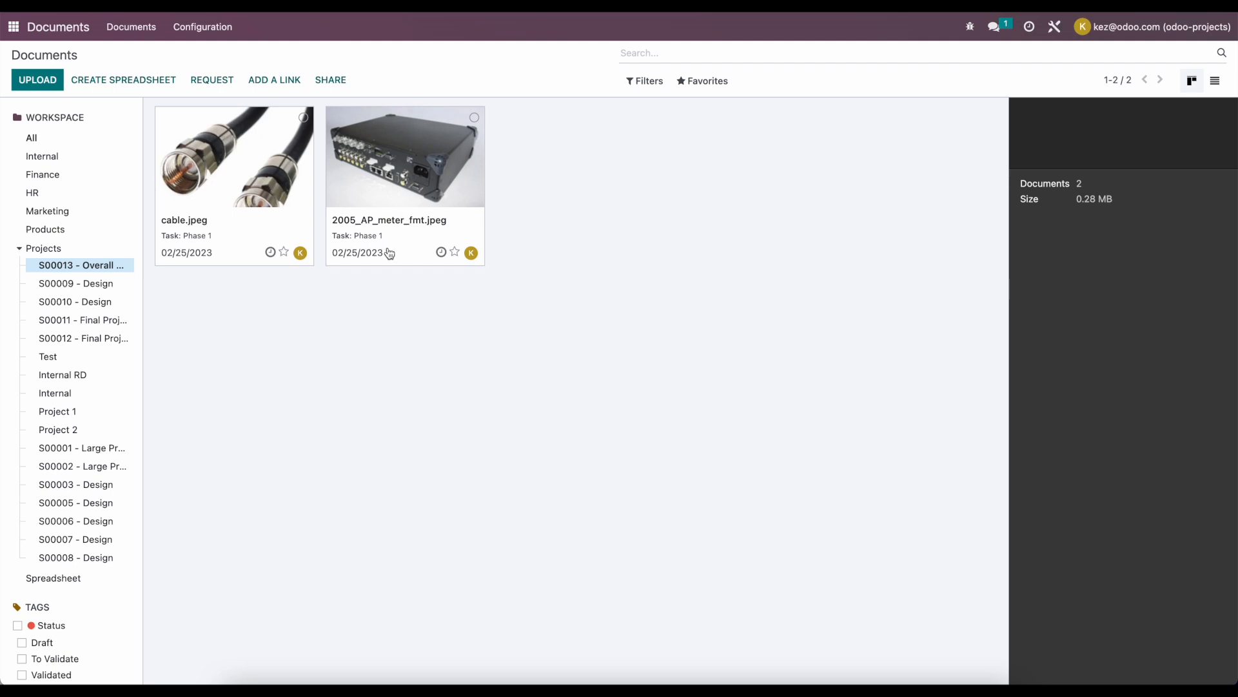
- Switch back to the Project app, open S00013 - Overall Project and move the Phase 1 task to the Complete stage
{"action": "left_click", "coordinate": [13, 26]}
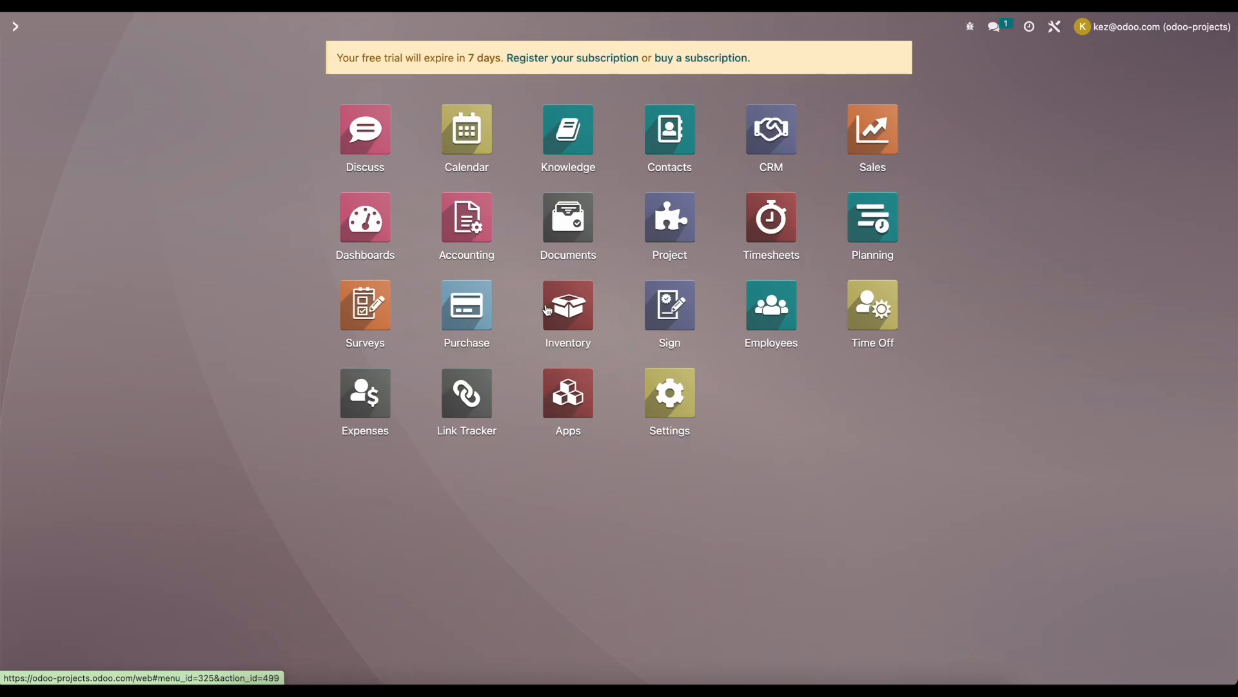
{"action": "left_click", "coordinate": [683, 233]}
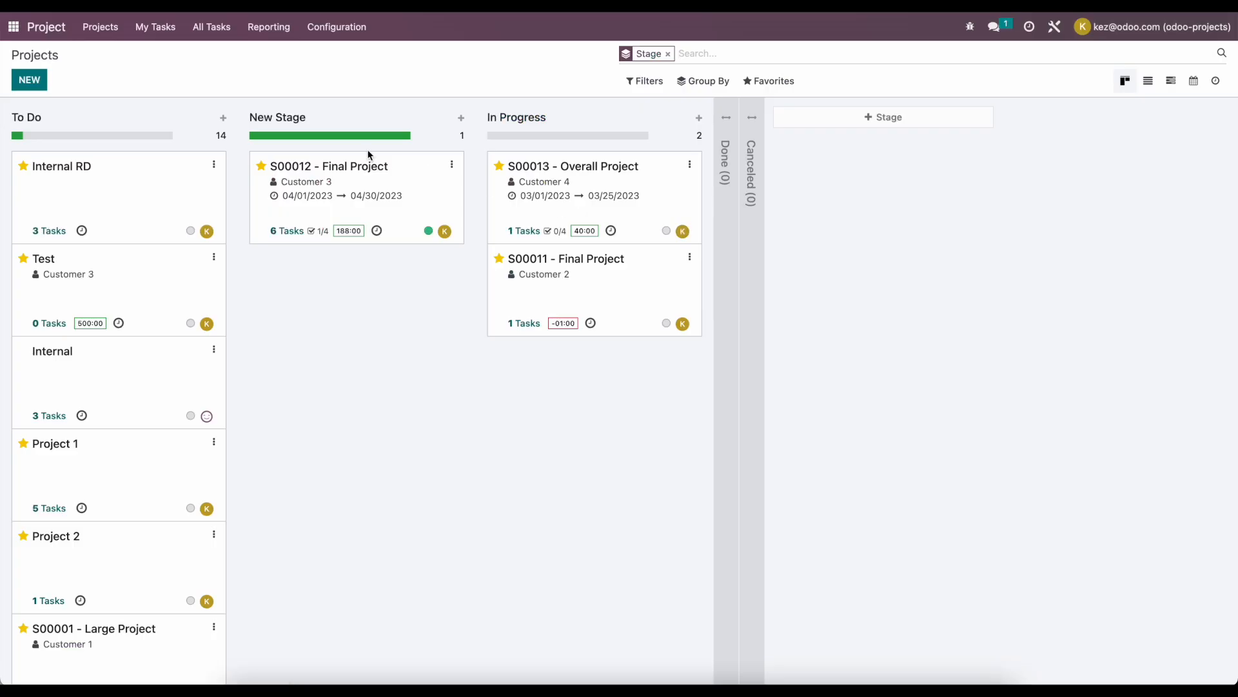
{"action": "left_click", "coordinate": [566, 181]}
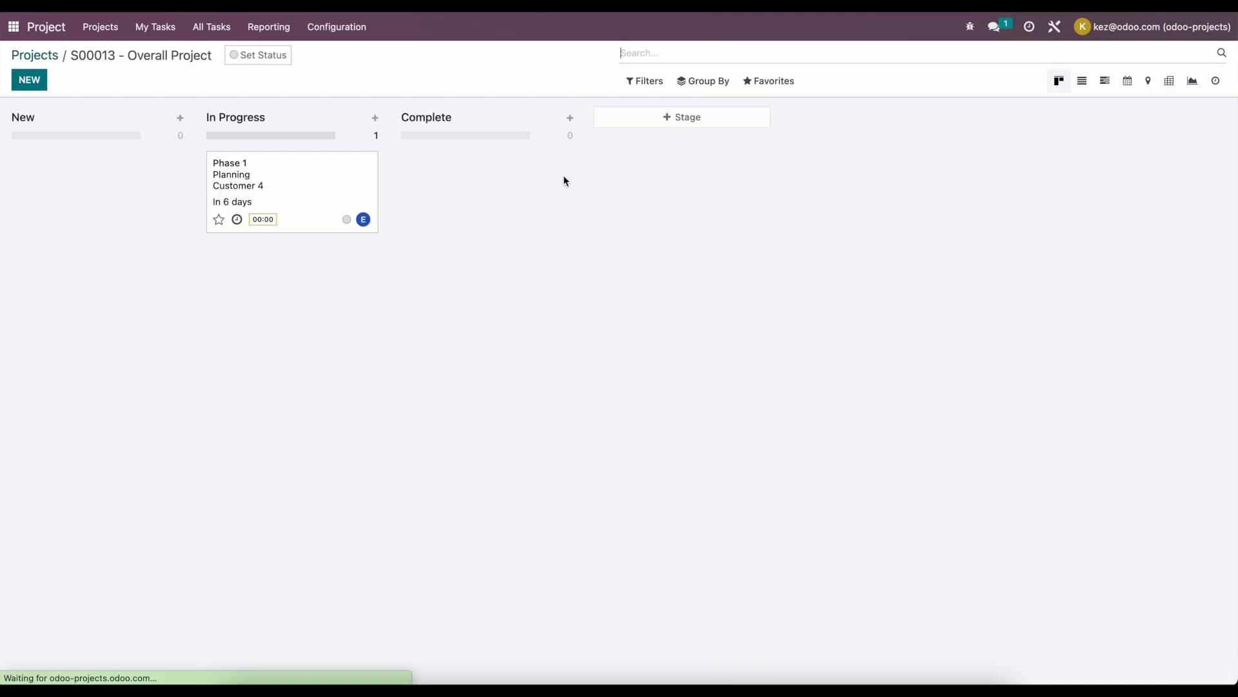
{"action": "left_click", "coordinate": [301, 175]}
{"action": "left_click_drag", "start_coordinate": [301, 175], "coordinate": [473, 187]}
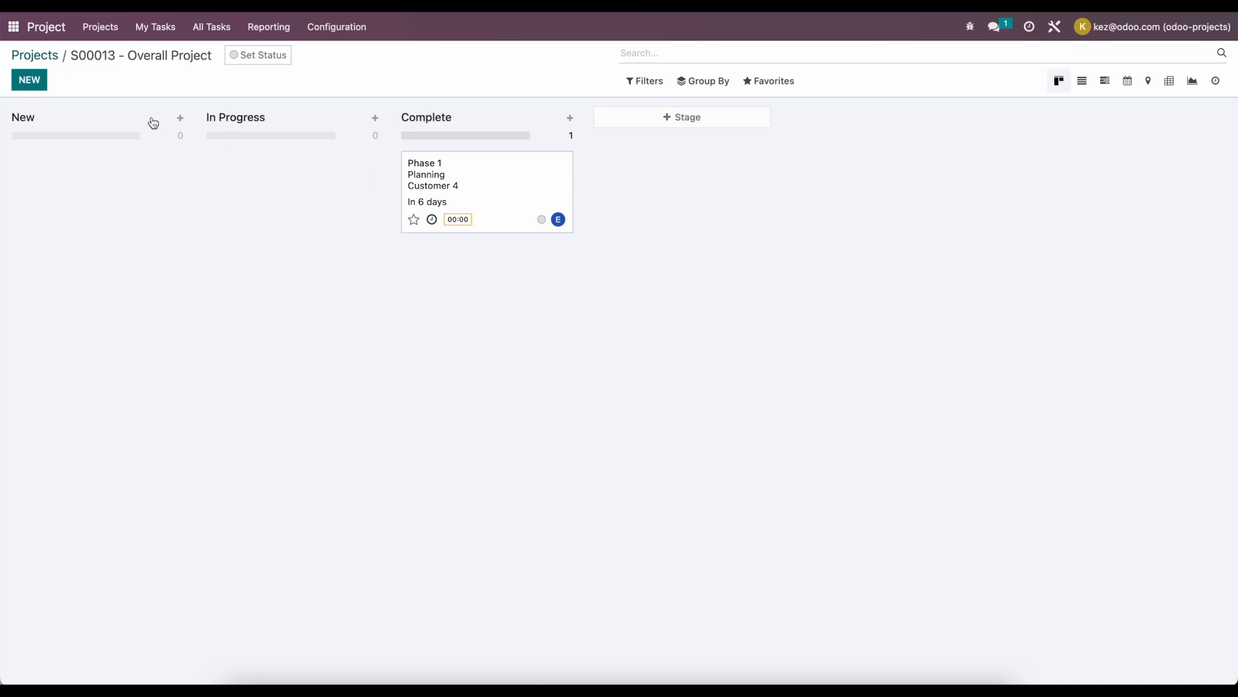
- Open the project updates of S00013 - Overall Project and mark the Planning milestone as reached
{"action": "left_click", "coordinate": [48, 57]}
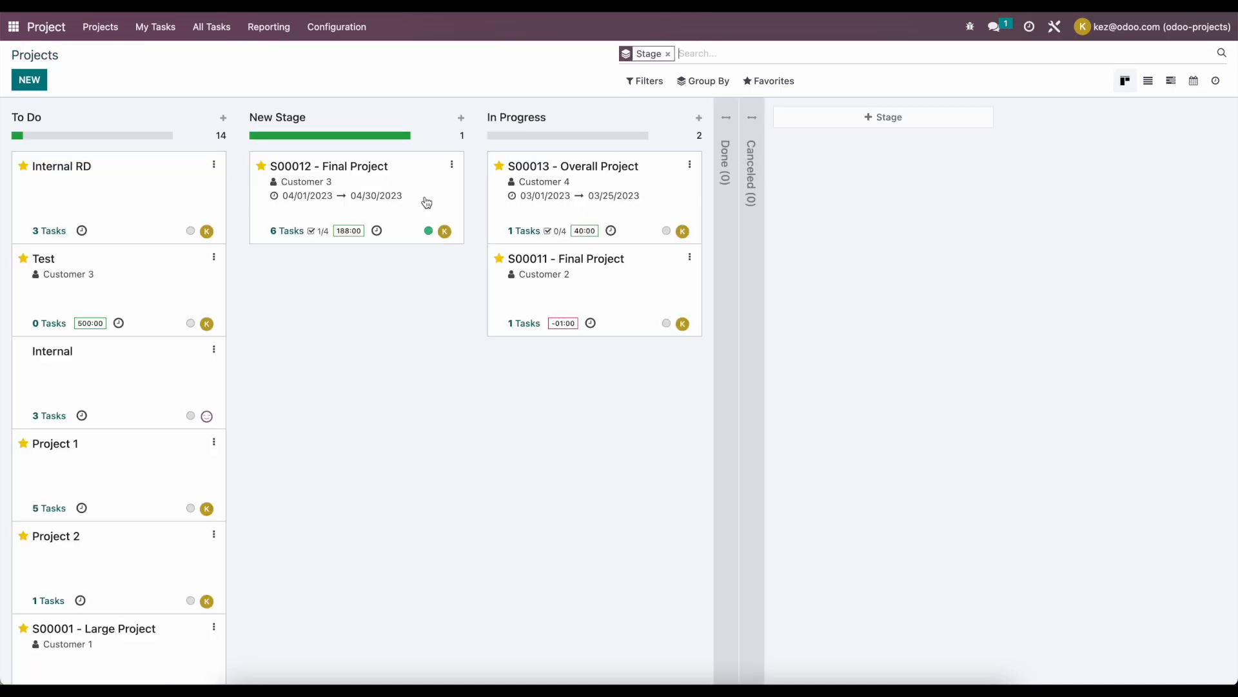
{"action": "left_click", "coordinate": [689, 164]}
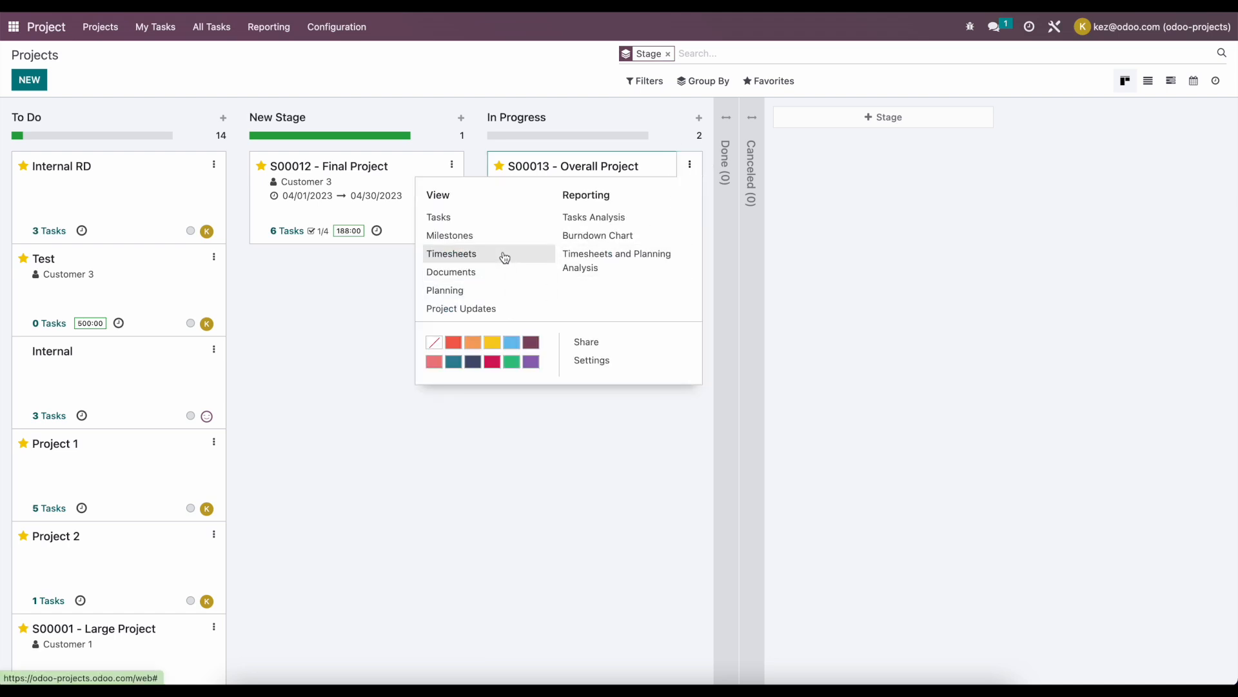
{"action": "left_click", "coordinate": [487, 308]}
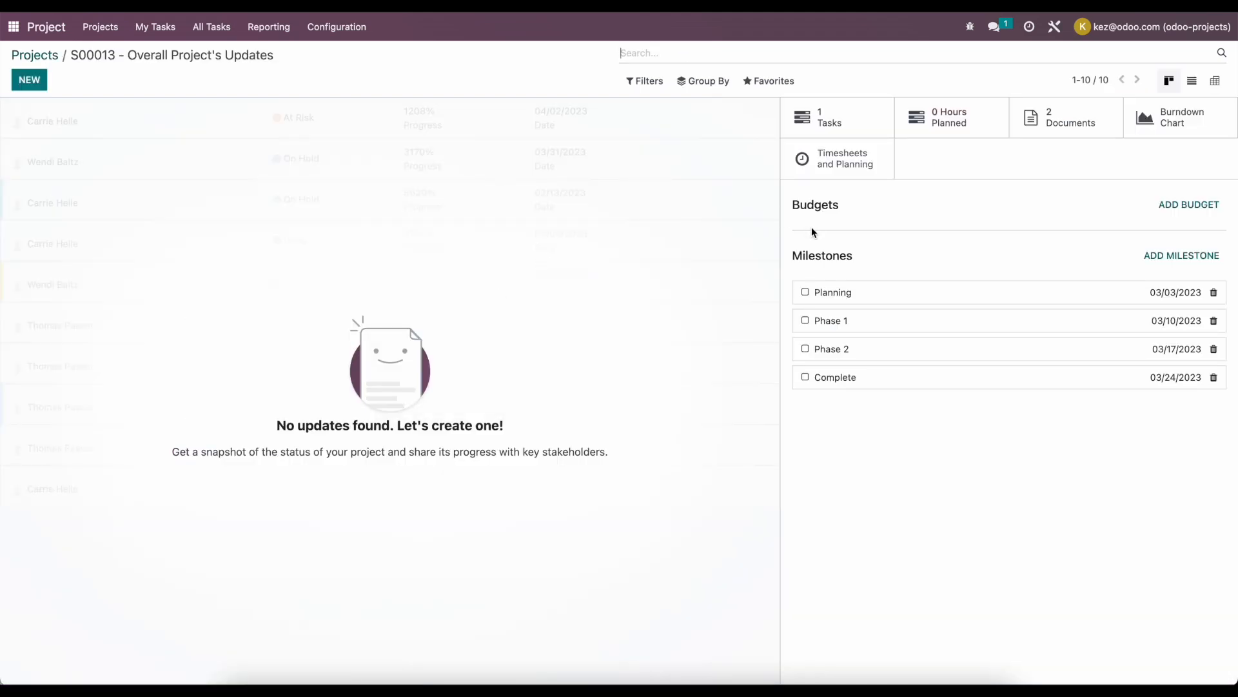
{"action": "left_click", "coordinate": [806, 294]}
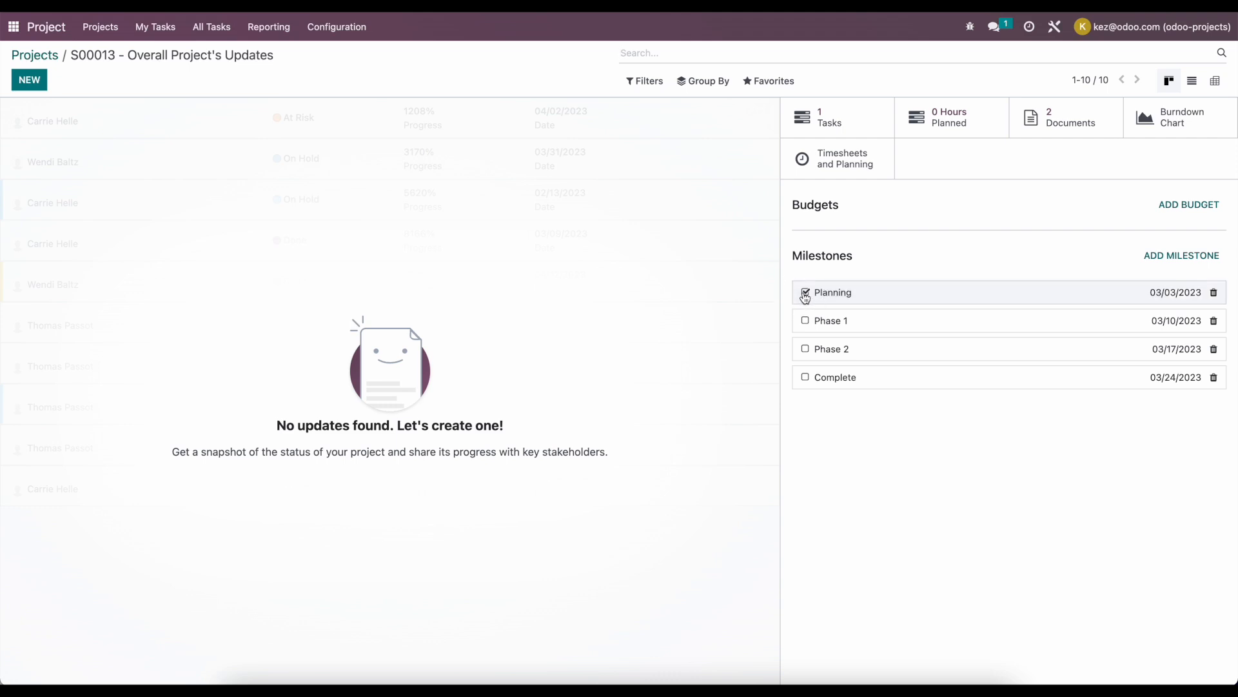
- Create a project update titled "Milestone 1 - Planning complete" with 20% progress, save it and return to the project's updates
{"action": "left_click", "coordinate": [30, 80]}
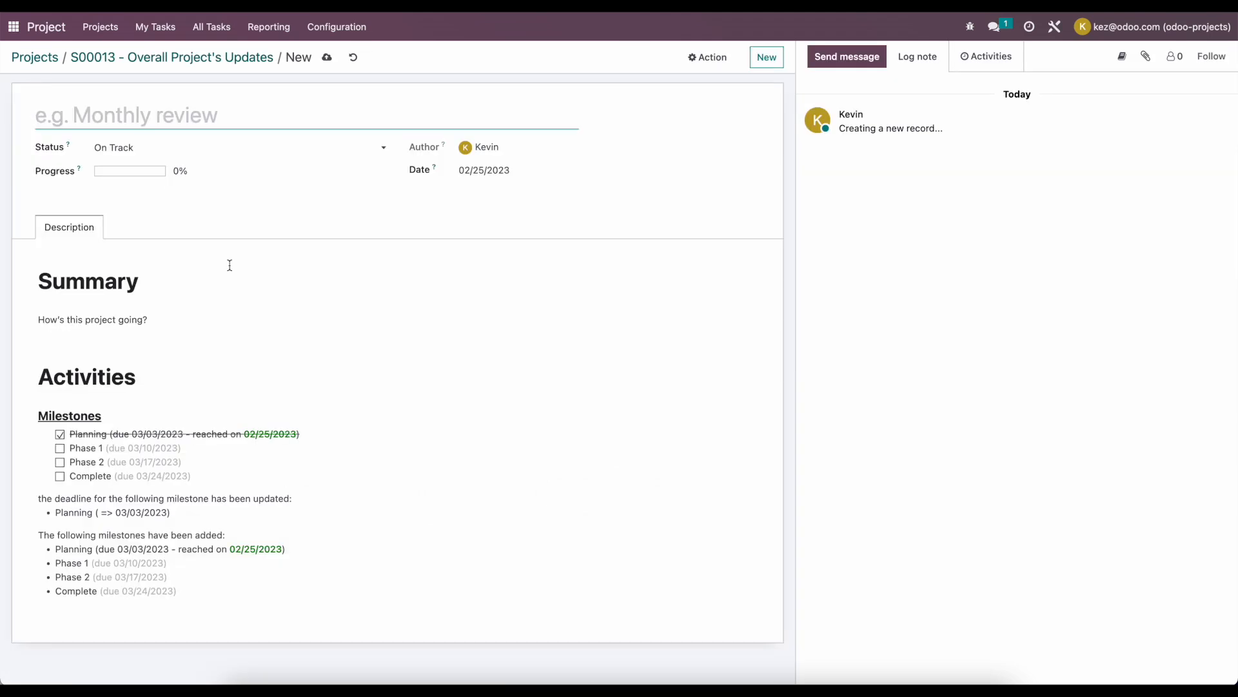
{"action": "type", "text": "P"}
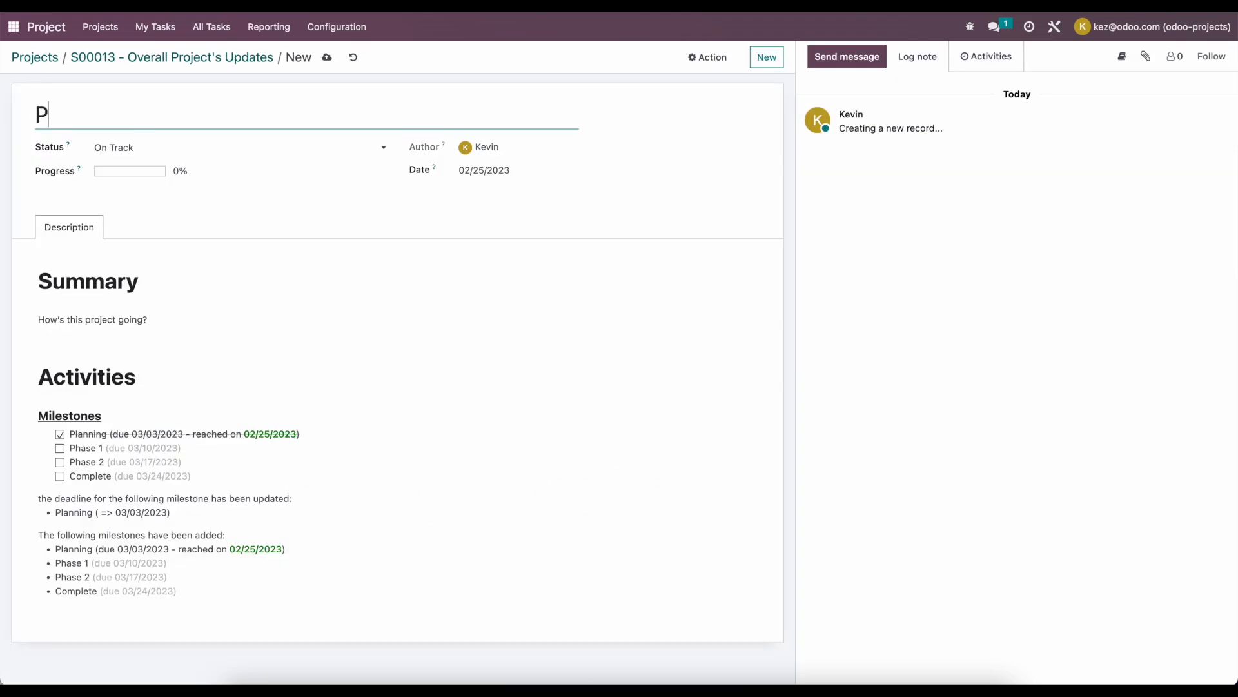
{"action": "key", "text": "BackSpace"}
{"action": "type", "text": "Mileston"}
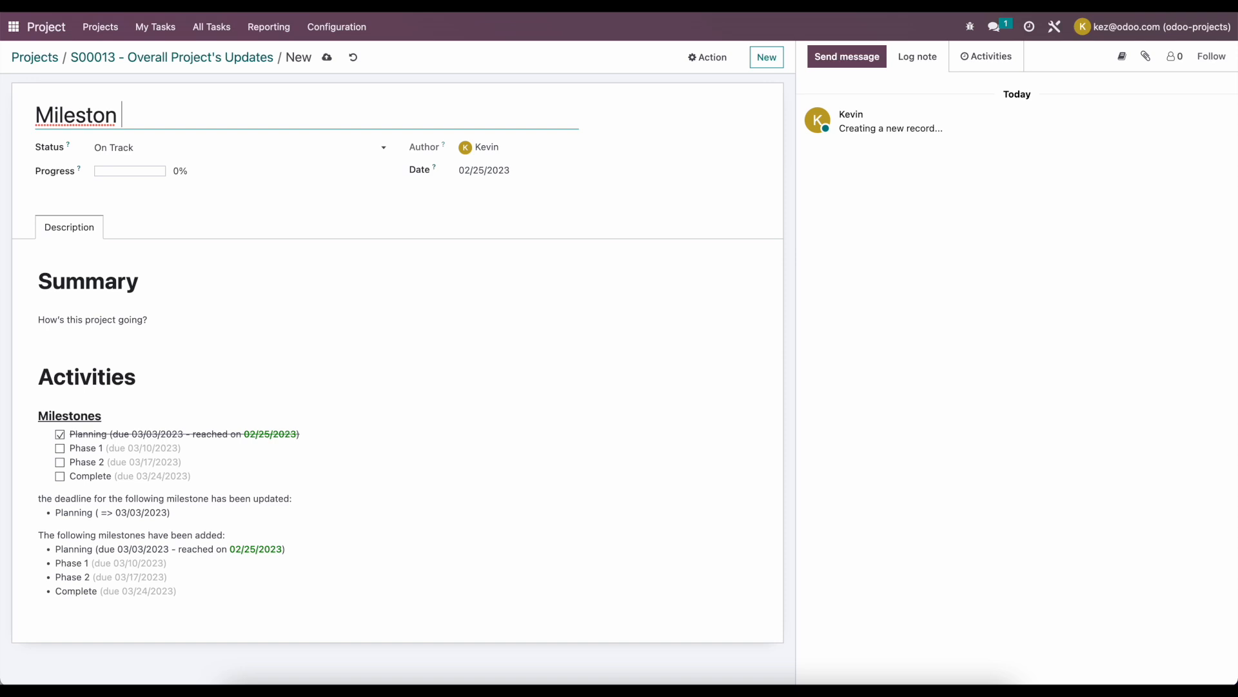
{"action": "type", "text": "e 1 - Pla"}
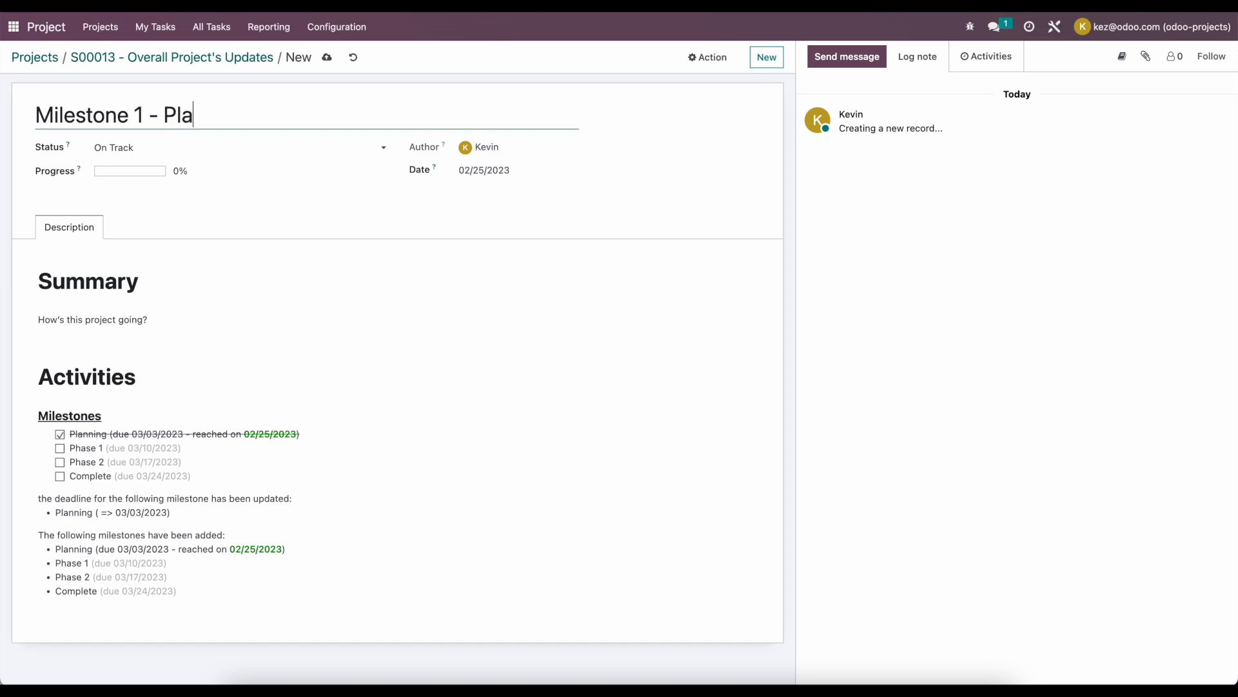
{"action": "type", "text": "nning complete"}
{"action": "left_click", "coordinate": [174, 171]}
{"action": "type", "text": "20"}
{"action": "left_click", "coordinate": [237, 195]}
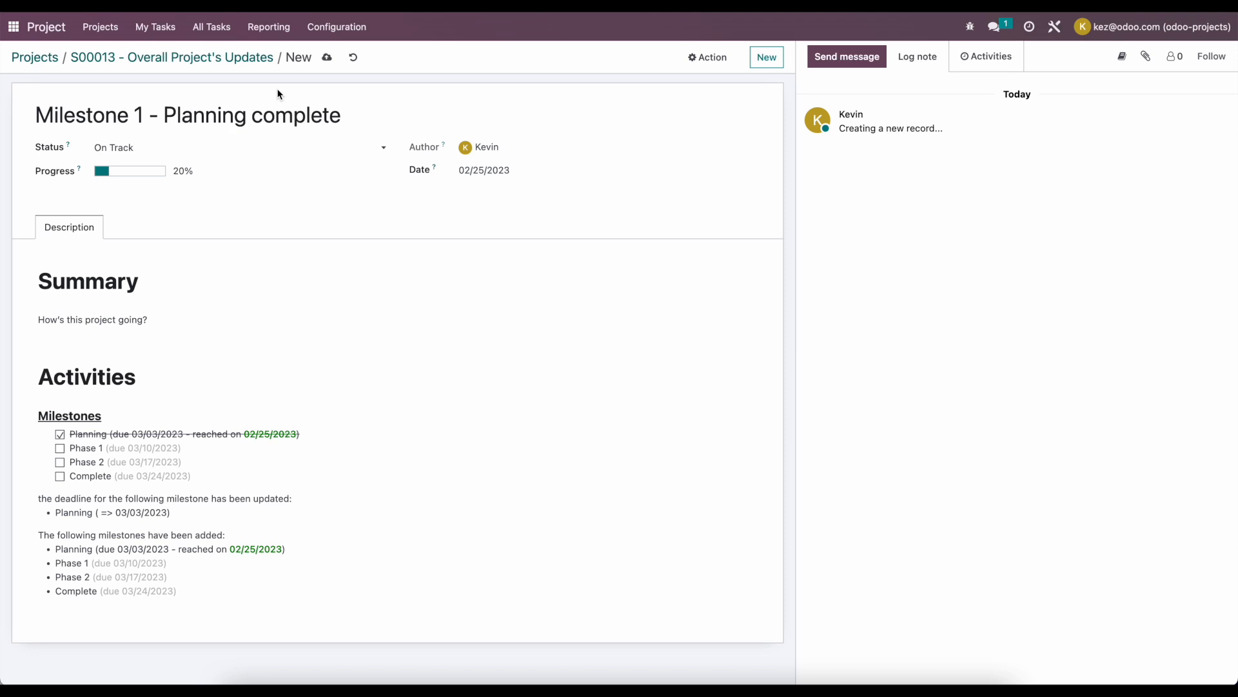
{"action": "left_click", "coordinate": [327, 57]}
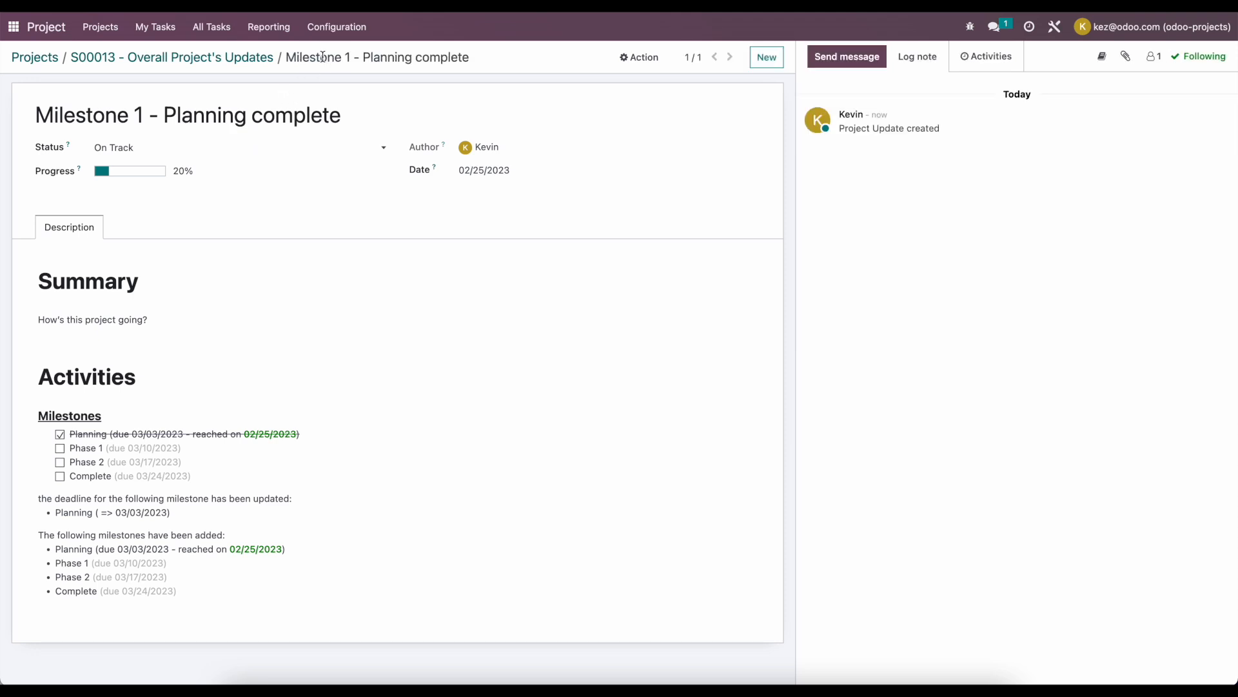
{"action": "left_click", "coordinate": [222, 61]}
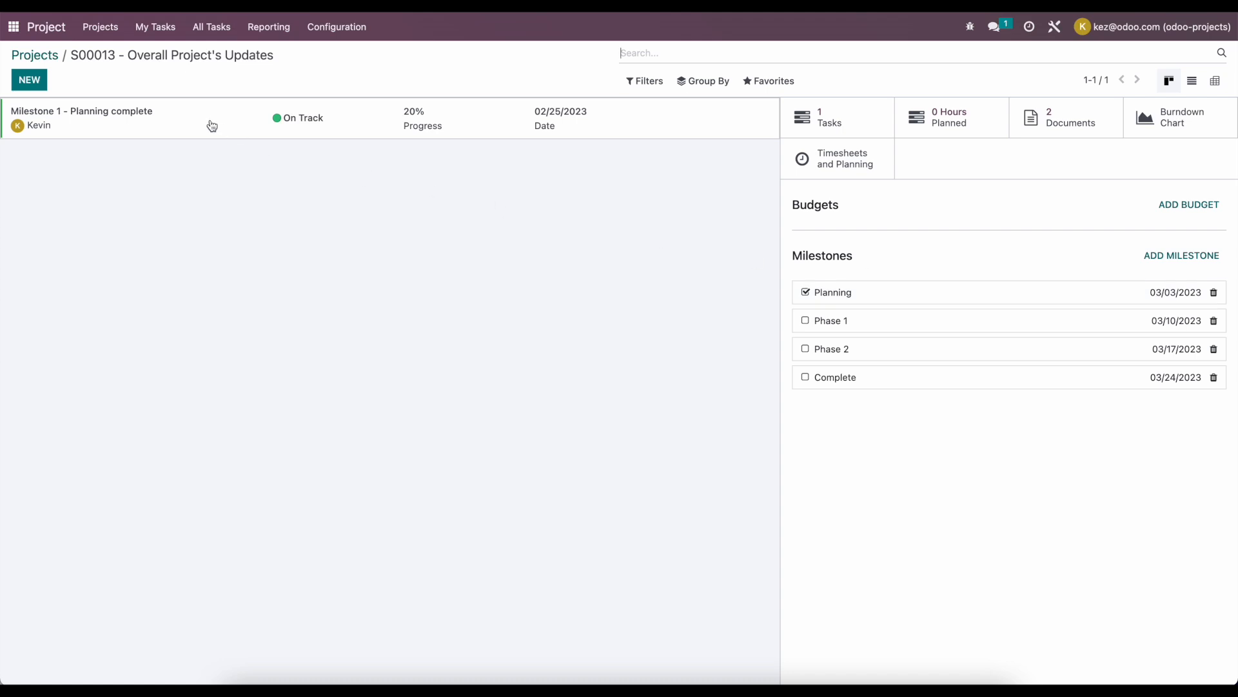
- Review the timesheets of S00013 - Overall Project as a pivot with the Timesheet Costs measure added, and return to the projects overview
{"action": "left_click", "coordinate": [47, 57]}
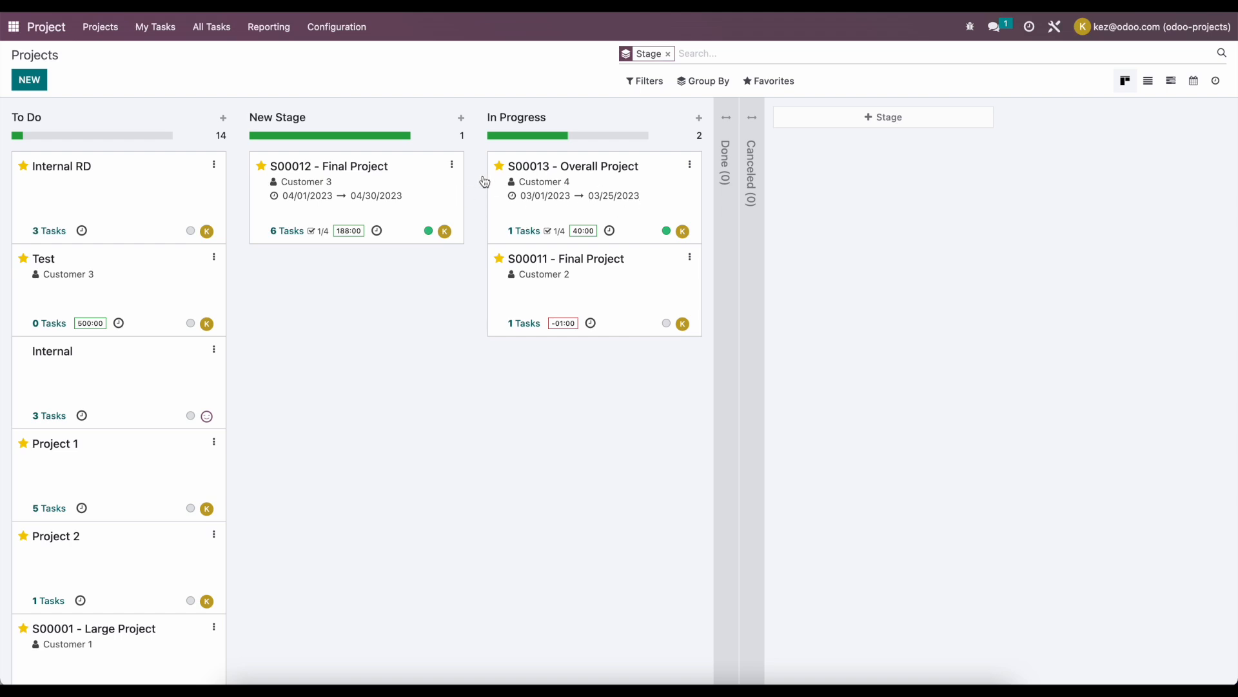
{"action": "left_click", "coordinate": [690, 166]}
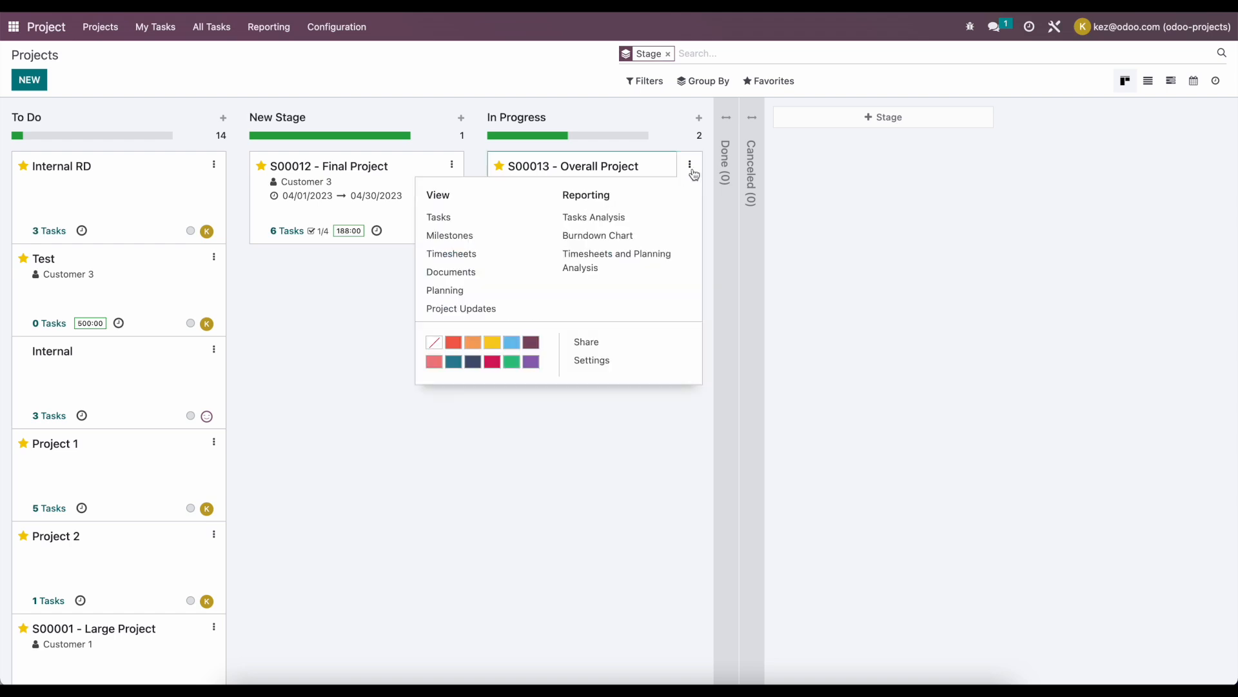
{"action": "left_click", "coordinate": [517, 261]}
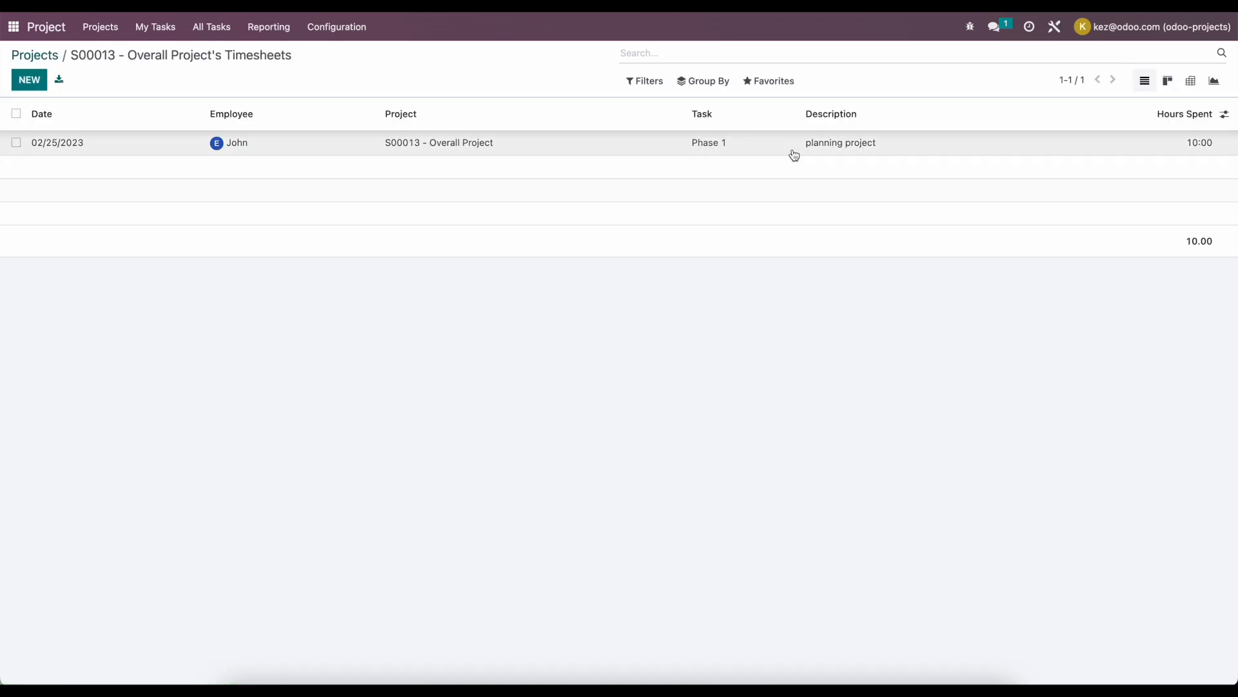
{"action": "left_click", "coordinate": [1192, 82]}
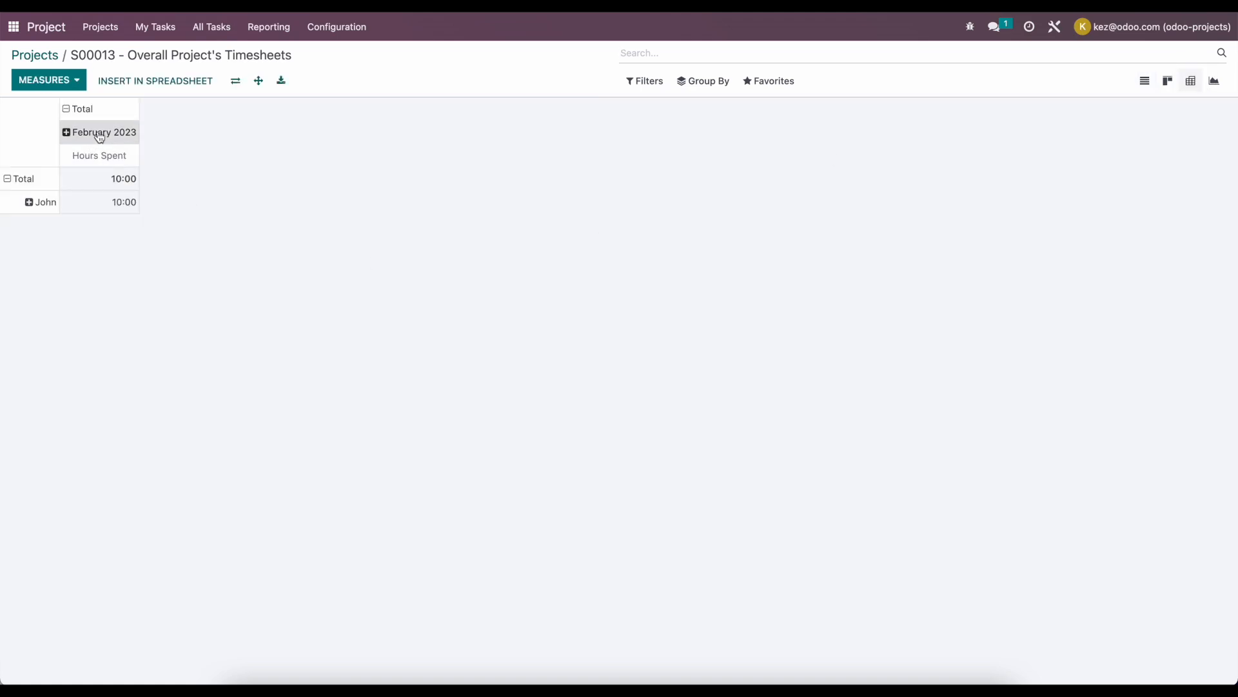
{"action": "left_click", "coordinate": [67, 84]}
{"action": "left_click", "coordinate": [90, 123]}
{"action": "left_click", "coordinate": [207, 234]}
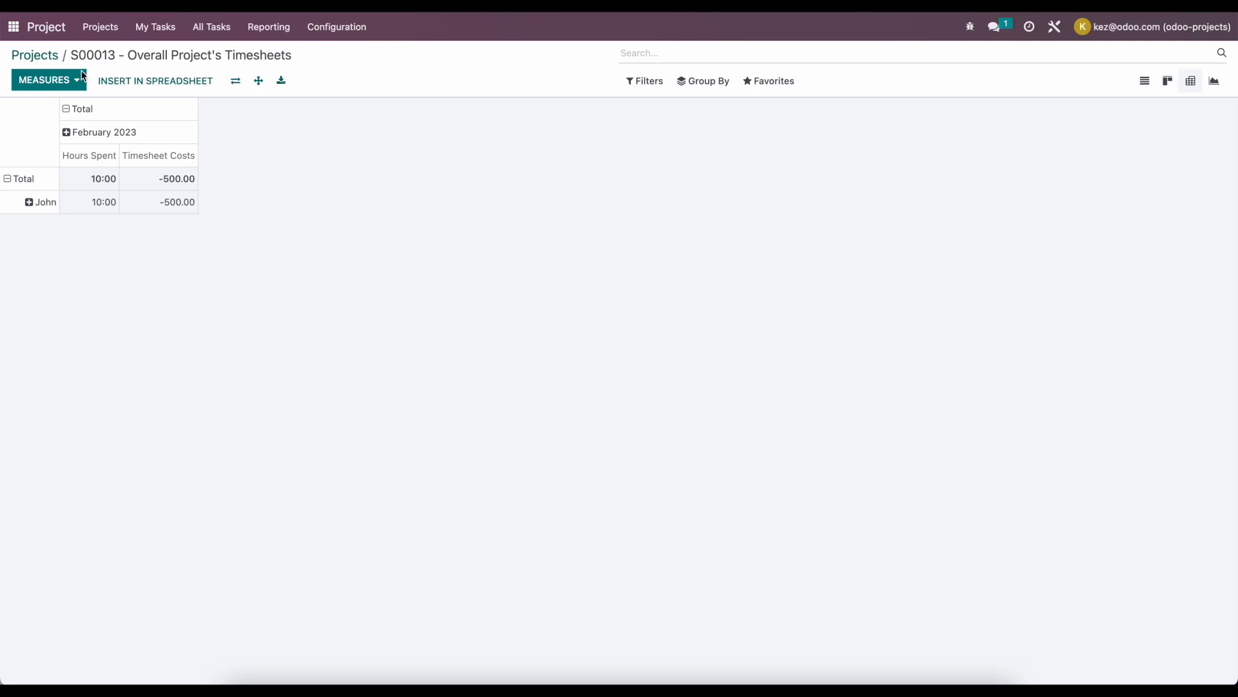
{"action": "left_click", "coordinate": [49, 59]}
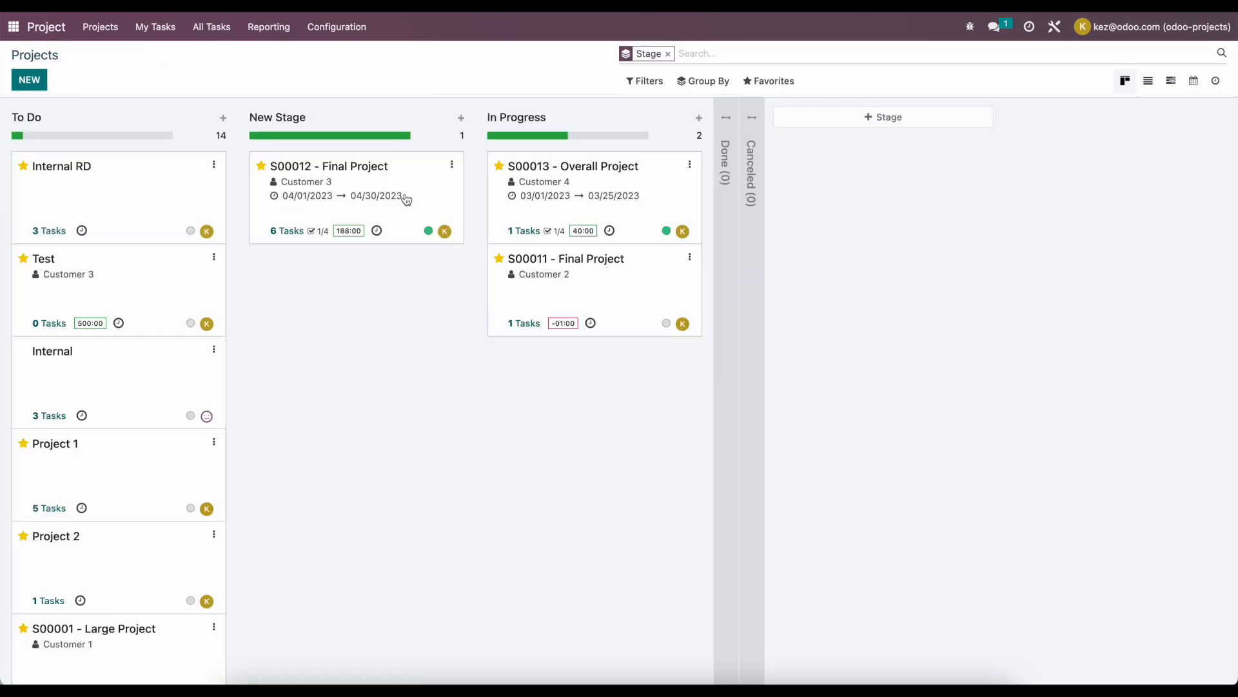
- Switch to the Sales app, list the orders to invoice and review the order lines of S00013
{"action": "left_click", "coordinate": [13, 27]}
{"action": "left_click", "coordinate": [858, 150]}
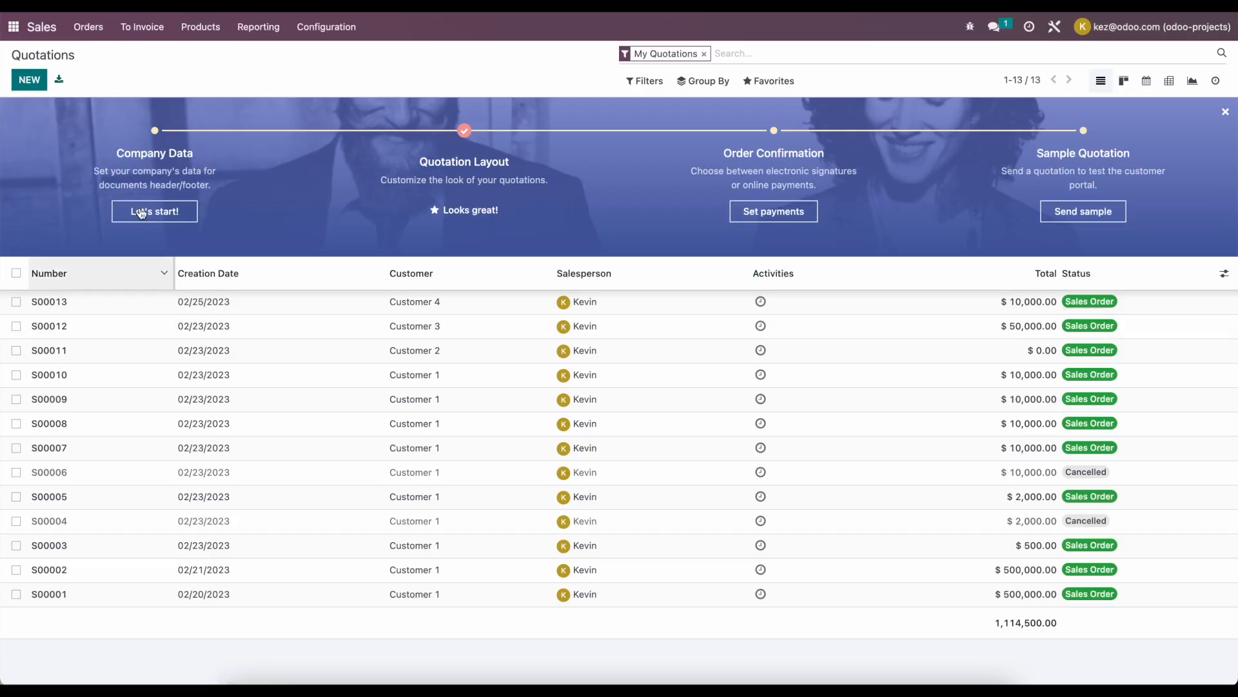
{"action": "left_click", "coordinate": [142, 26]}
{"action": "left_click", "coordinate": [156, 56]}
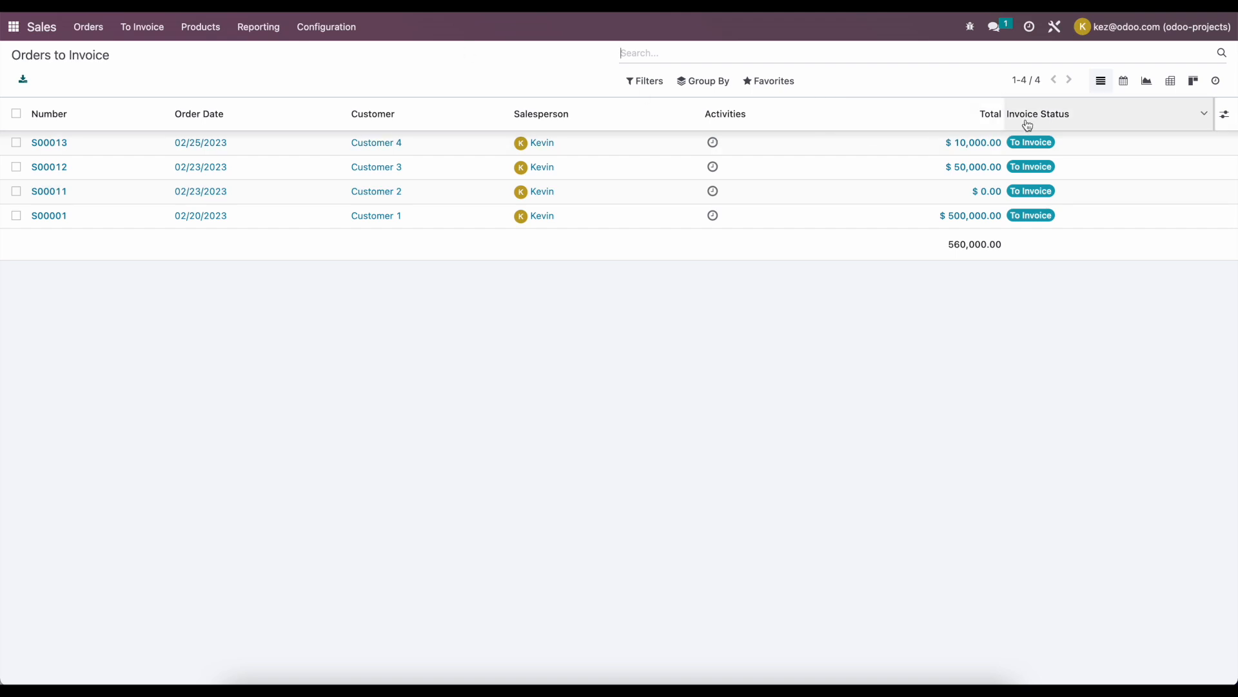
{"action": "left_click", "coordinate": [243, 143]}
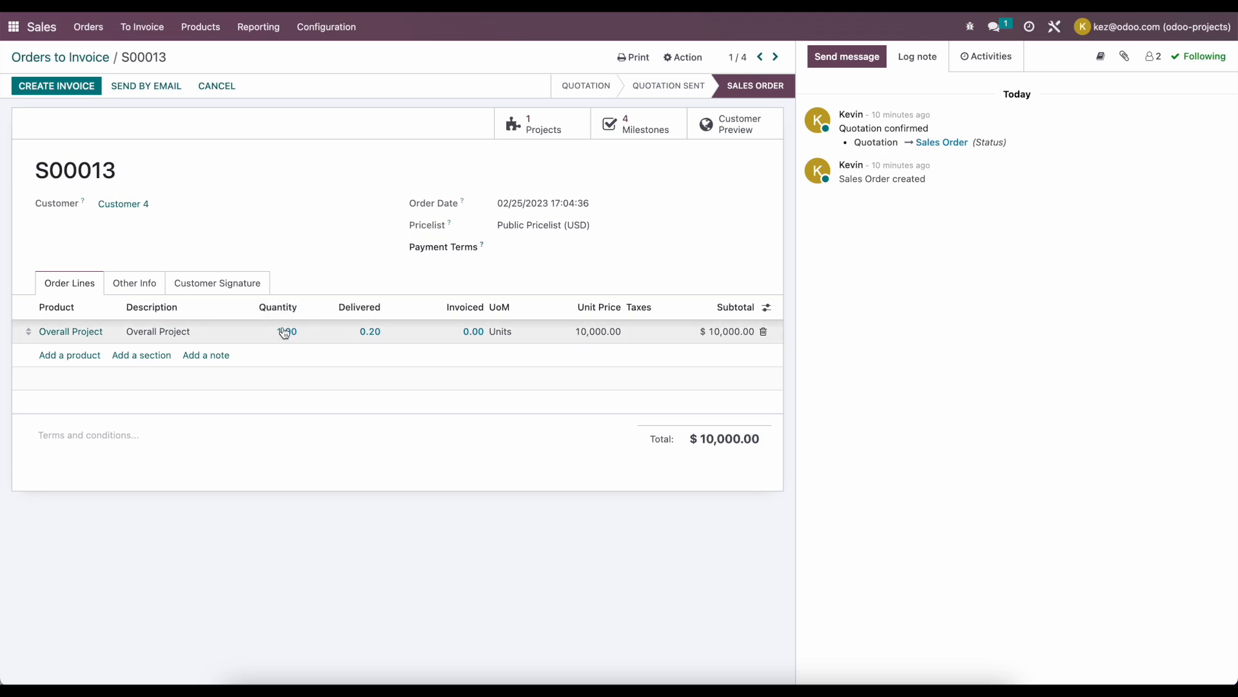
{"action": "left_click", "coordinate": [100, 59]}
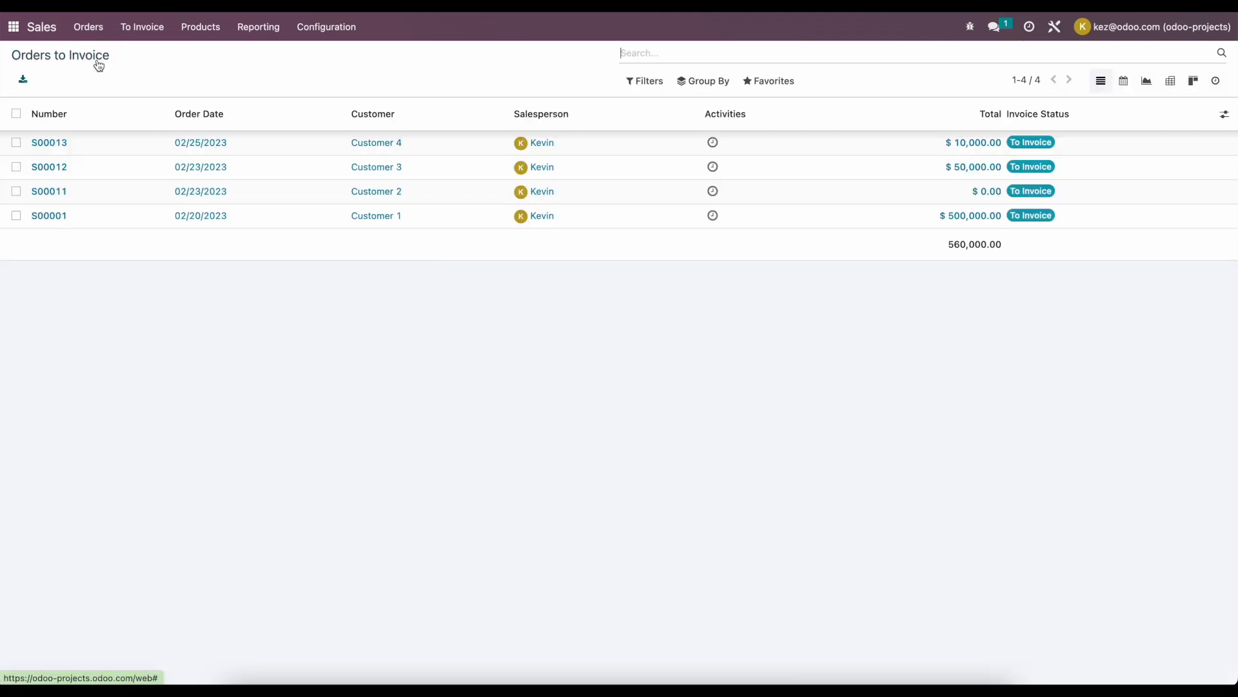
{"action": "left_click", "coordinate": [16, 143]}
{"action": "left_click", "coordinate": [576, 81]}
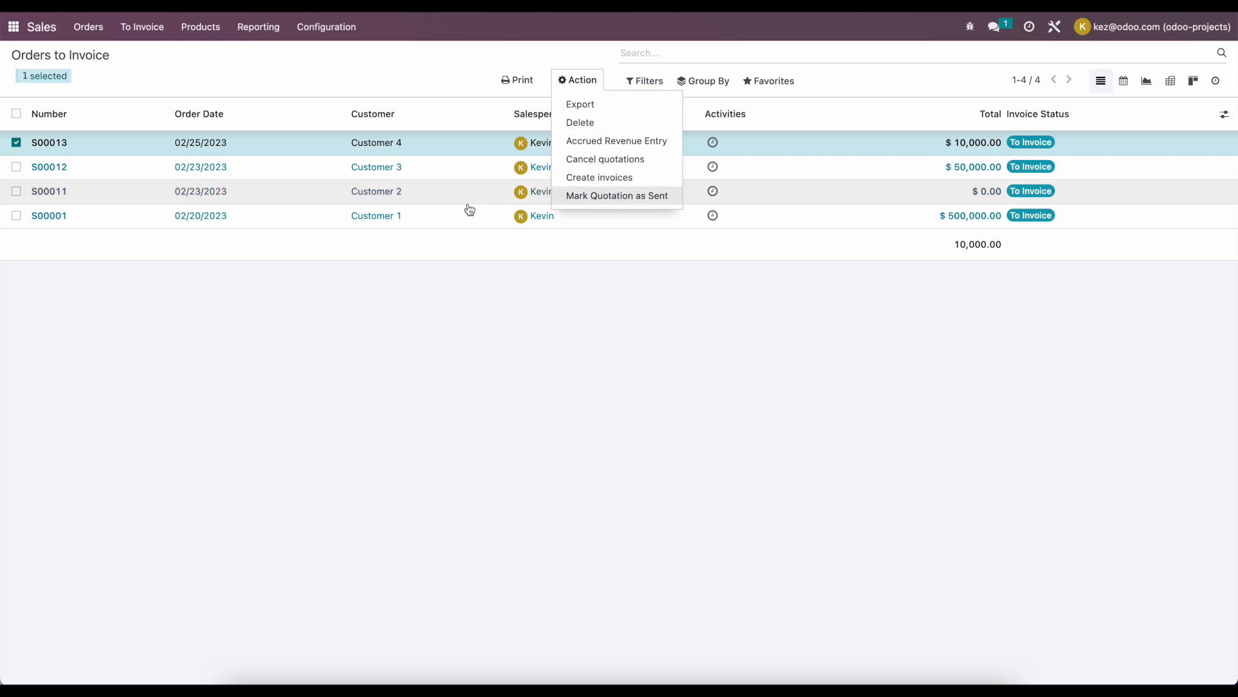
{"action": "left_click", "coordinate": [600, 177]}
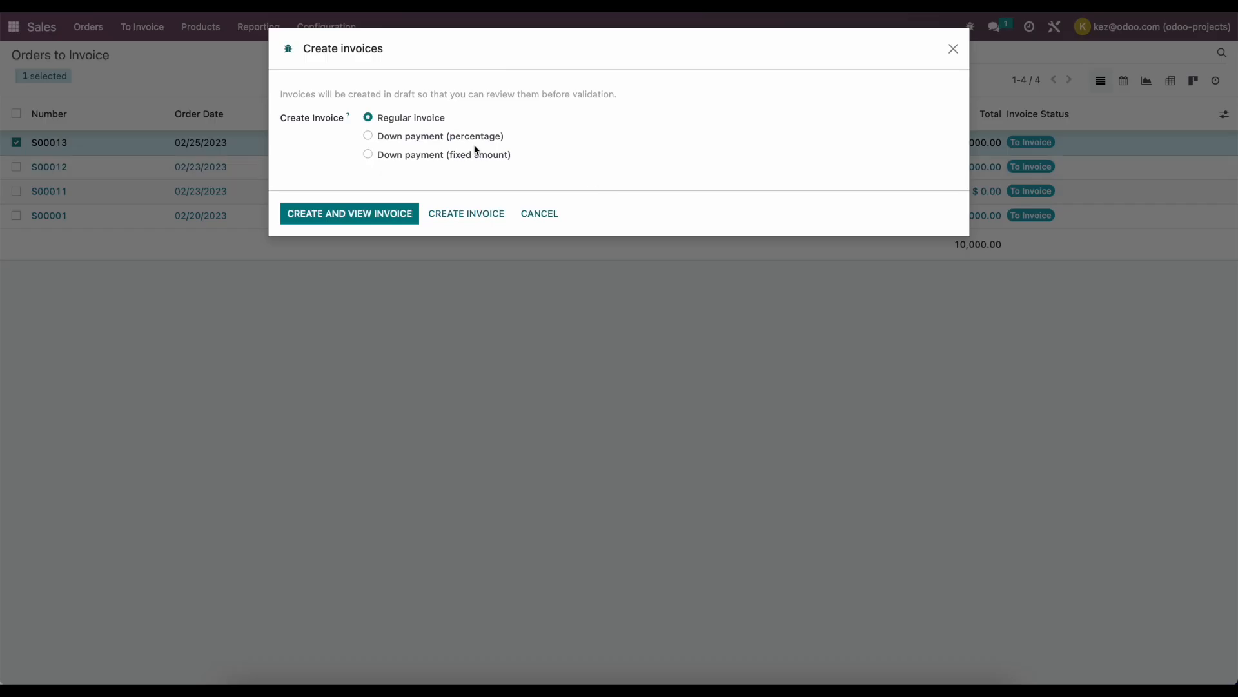
{"action": "left_click", "coordinate": [536, 214]}
- Open sales order S00013, create a regular invoice from it and confirm the draft invoice
{"action": "left_click", "coordinate": [89, 144]}
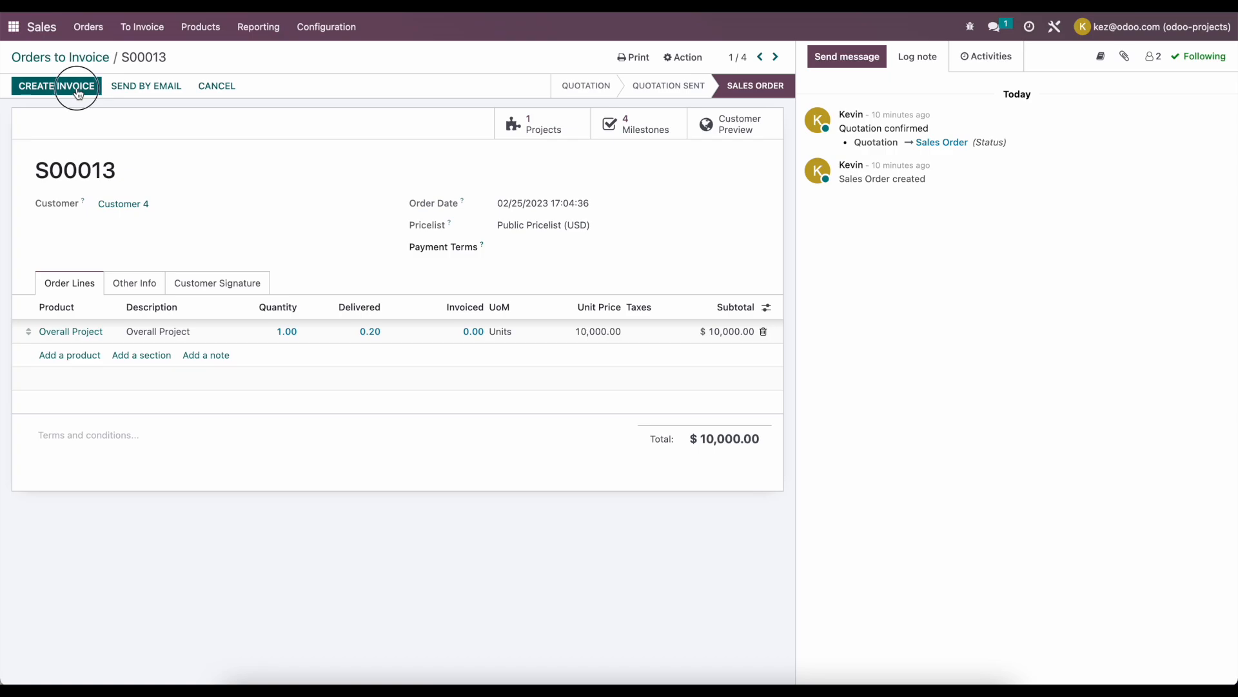
{"action": "left_click", "coordinate": [76, 86]}
{"action": "left_click", "coordinate": [379, 214]}
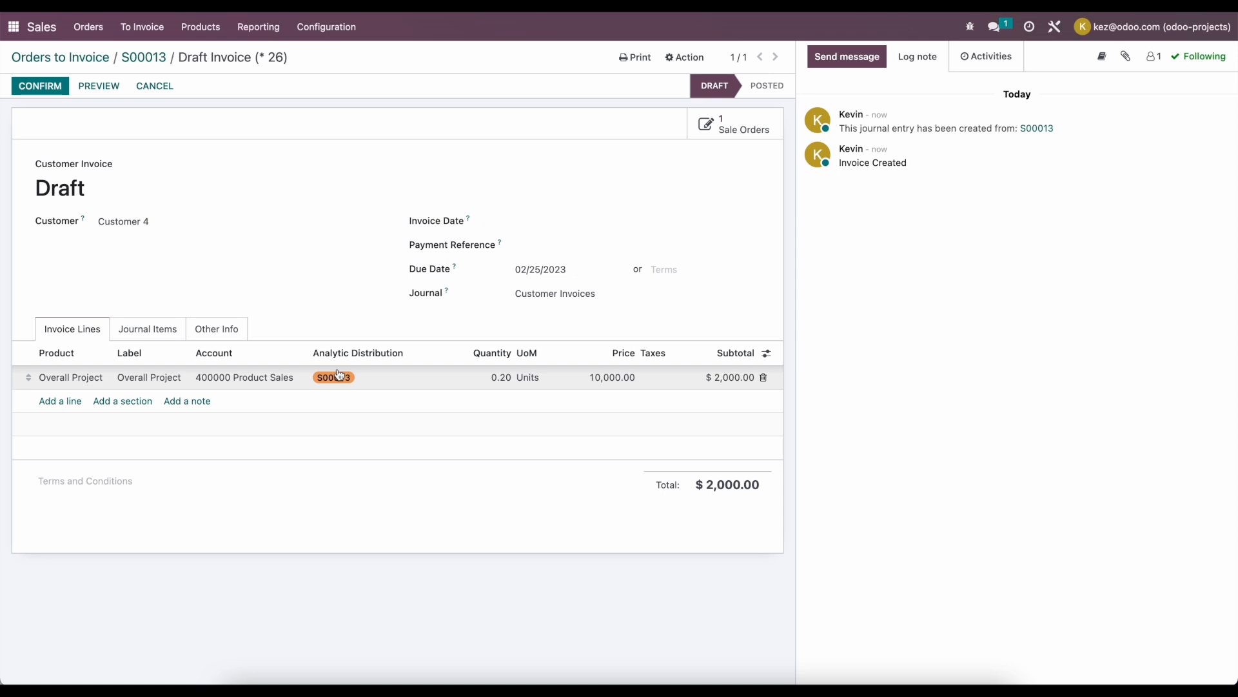
{"action": "left_click", "coordinate": [60, 87]}
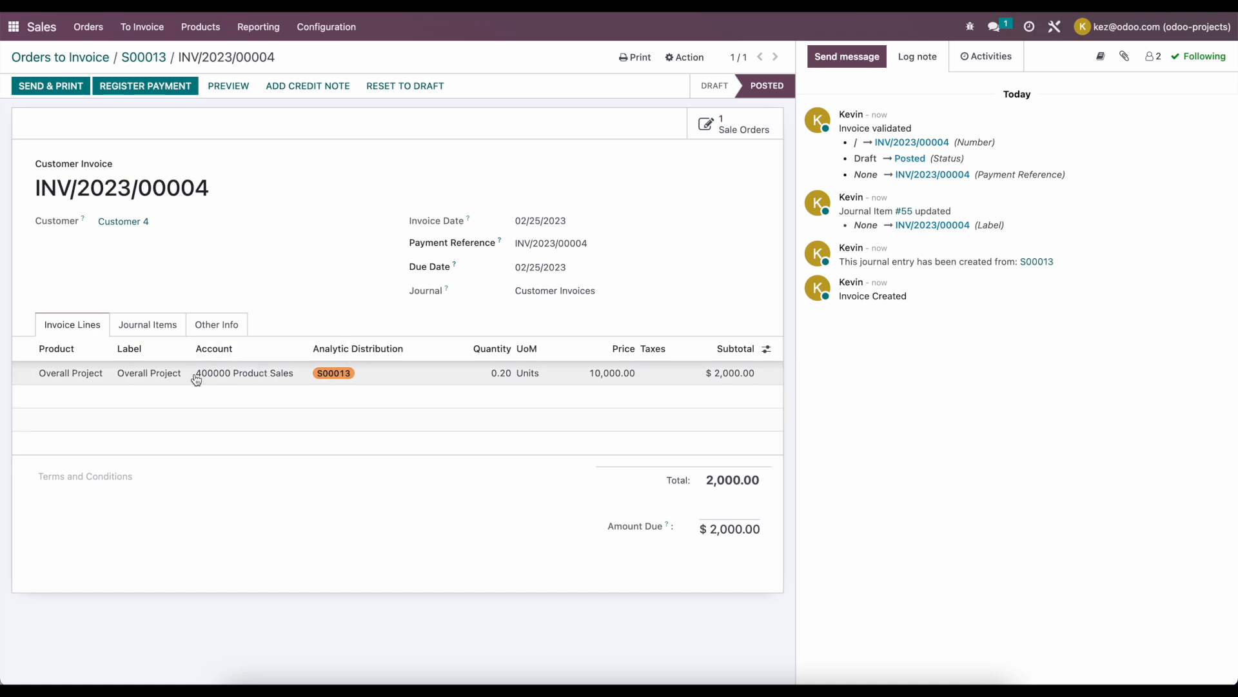
- Switch to the Accounting app and examine the analytic items of the S00013 - Customer 4 account
{"action": "left_click", "coordinate": [12, 30]}
{"action": "left_click", "coordinate": [491, 216]}
{"action": "left_click", "coordinate": [316, 29]}
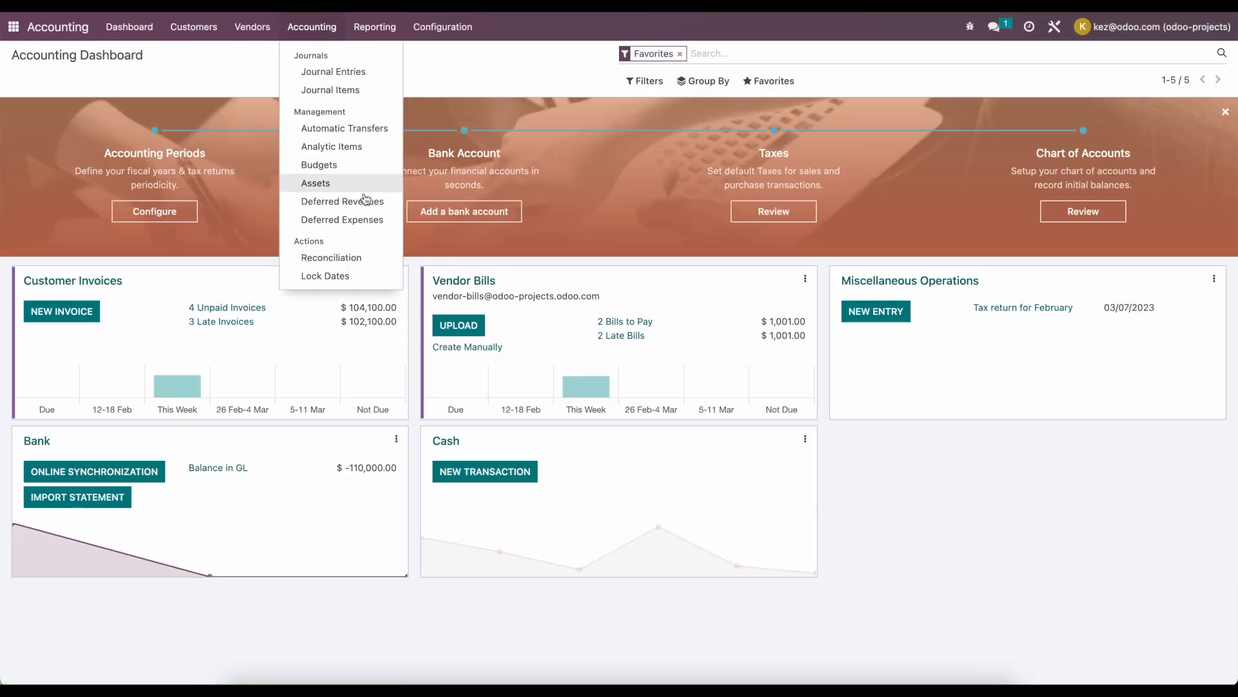
{"action": "left_click", "coordinate": [365, 147]}
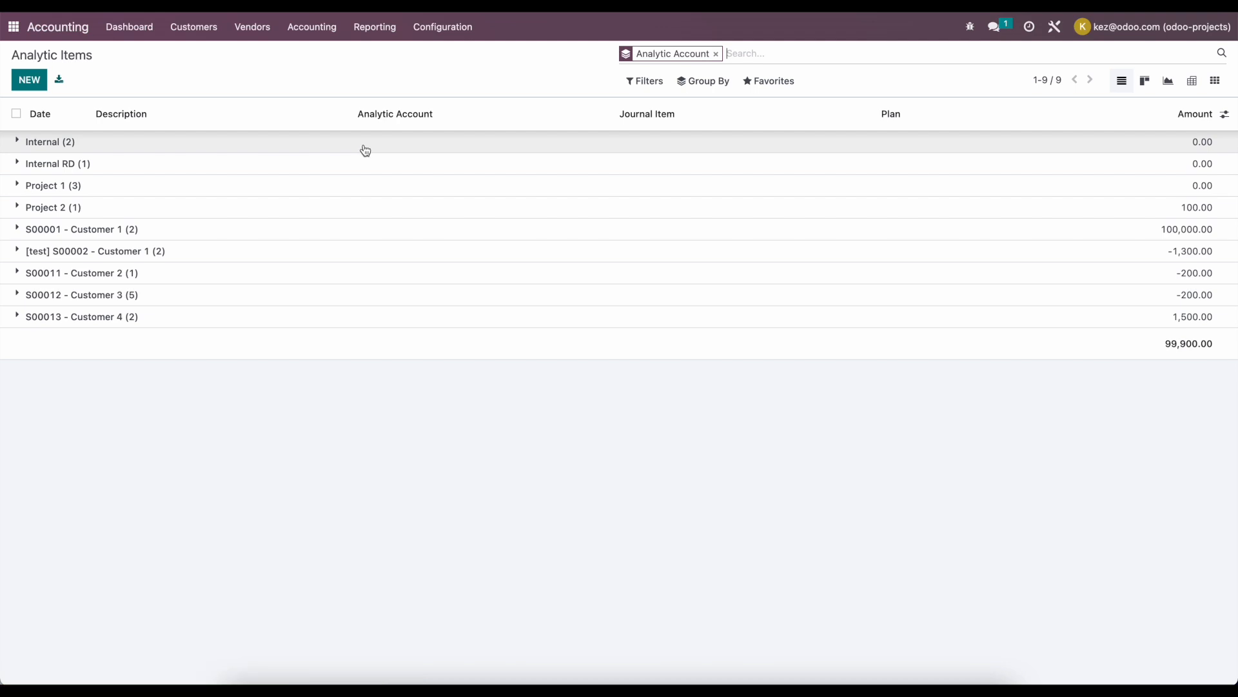
{"action": "left_click", "coordinate": [210, 325]}
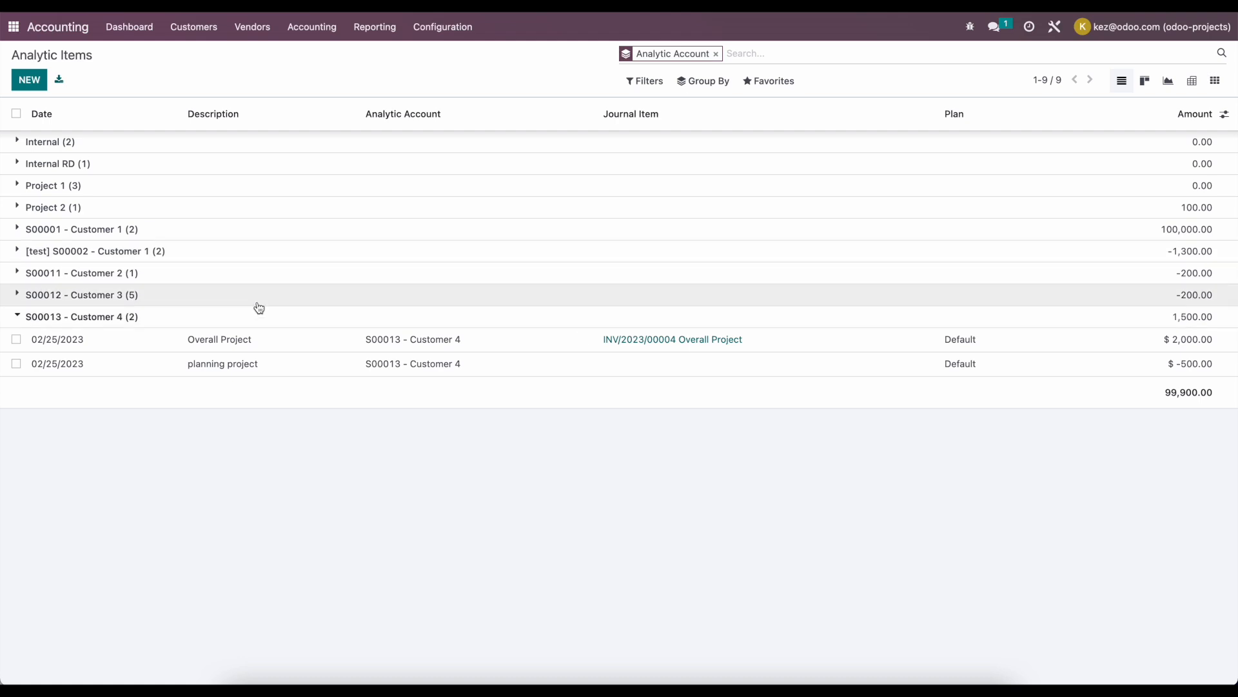
- Switch to the Project app and review the project updates page of S00013 - Overall Project
{"action": "left_click", "coordinate": [14, 29]}
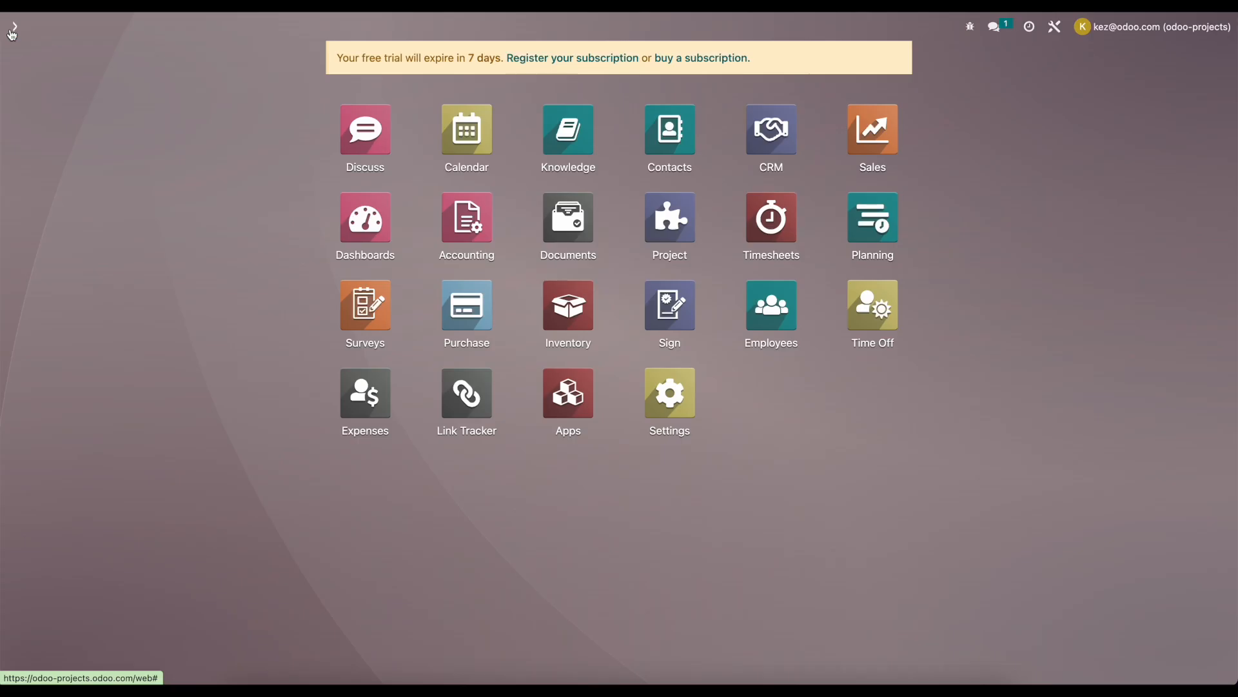
{"action": "left_click", "coordinate": [667, 220]}
{"action": "left_click", "coordinate": [630, 188]}
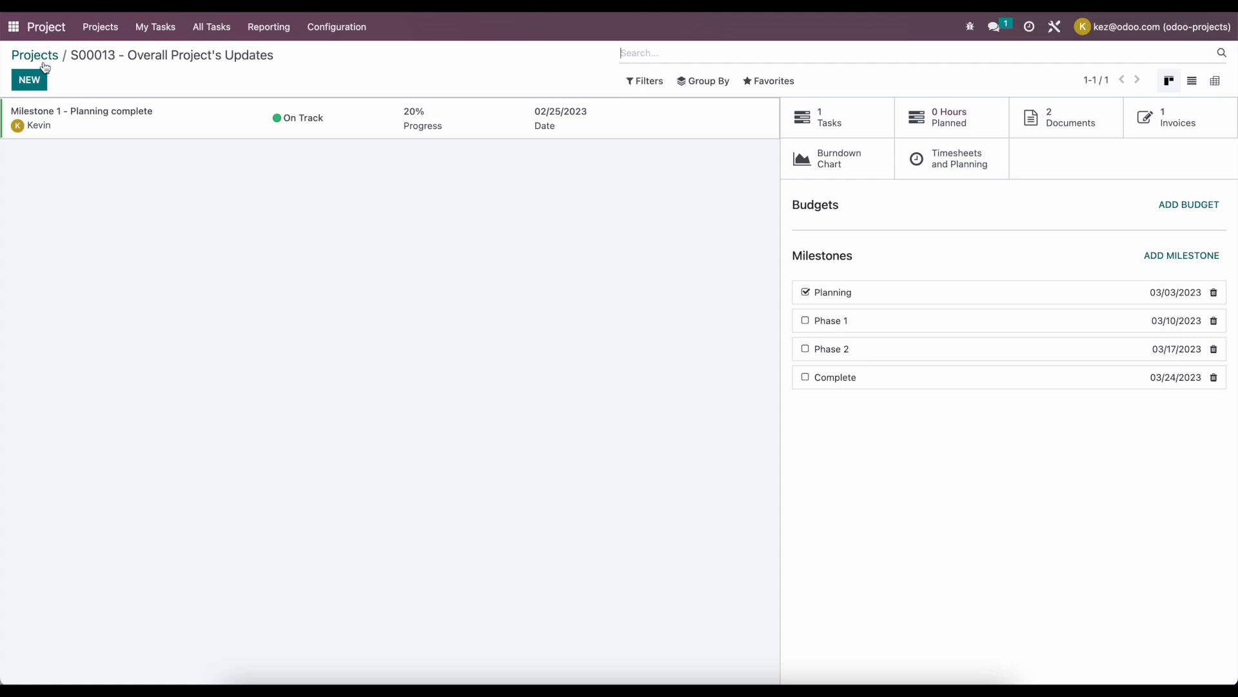
- Switch to the Accounting app and start a new budget named "s13 Budget"
{"action": "left_click", "coordinate": [13, 26]}
{"action": "left_click", "coordinate": [467, 240]}
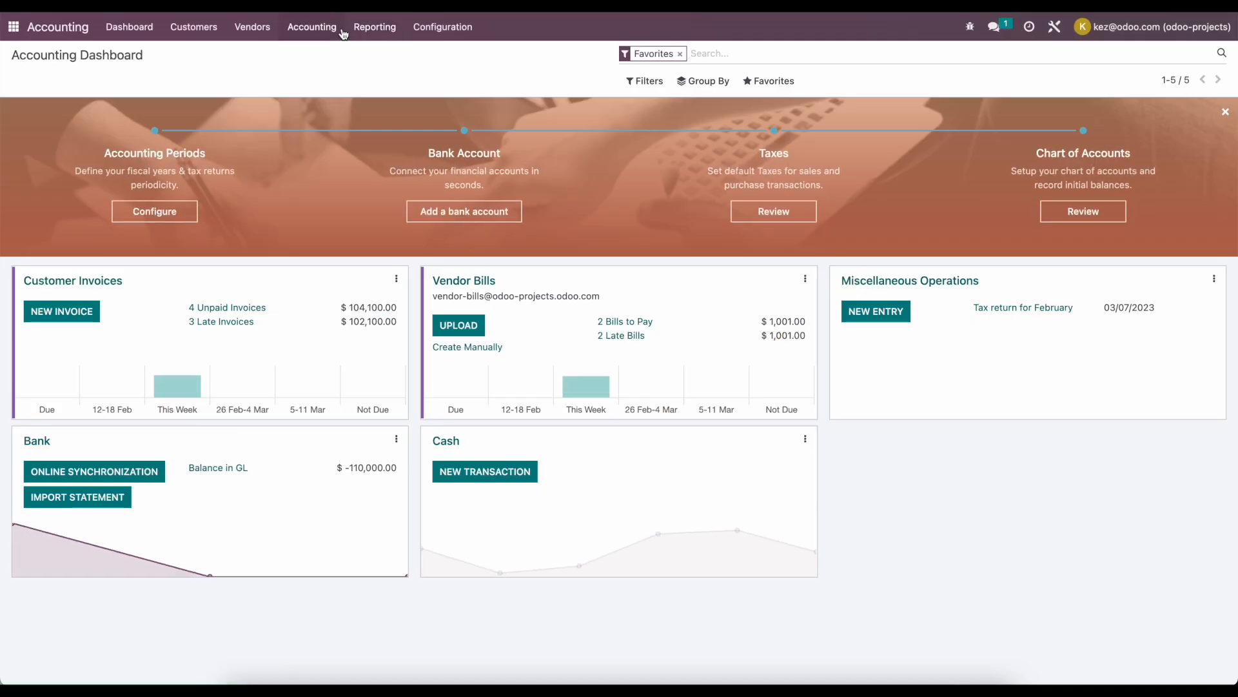
{"action": "left_click", "coordinate": [445, 27]}
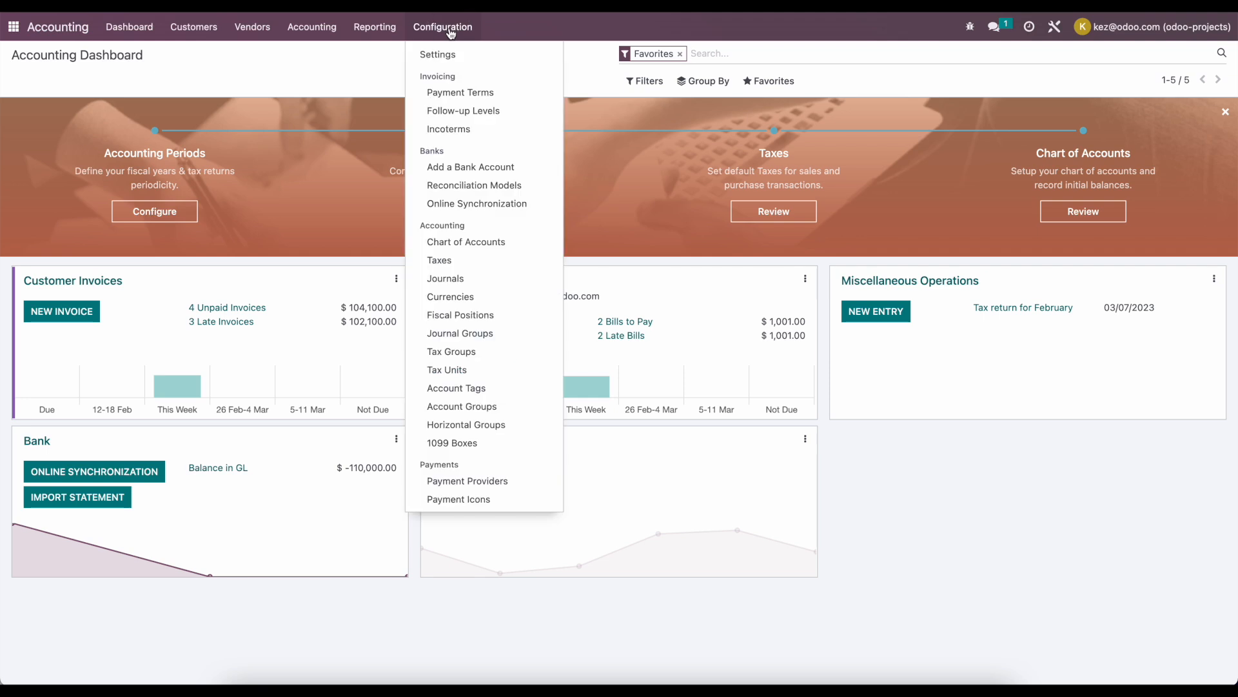
{"action": "scroll", "coordinate": [471, 206], "scroll_direction": "down", "scroll_amount": 5}
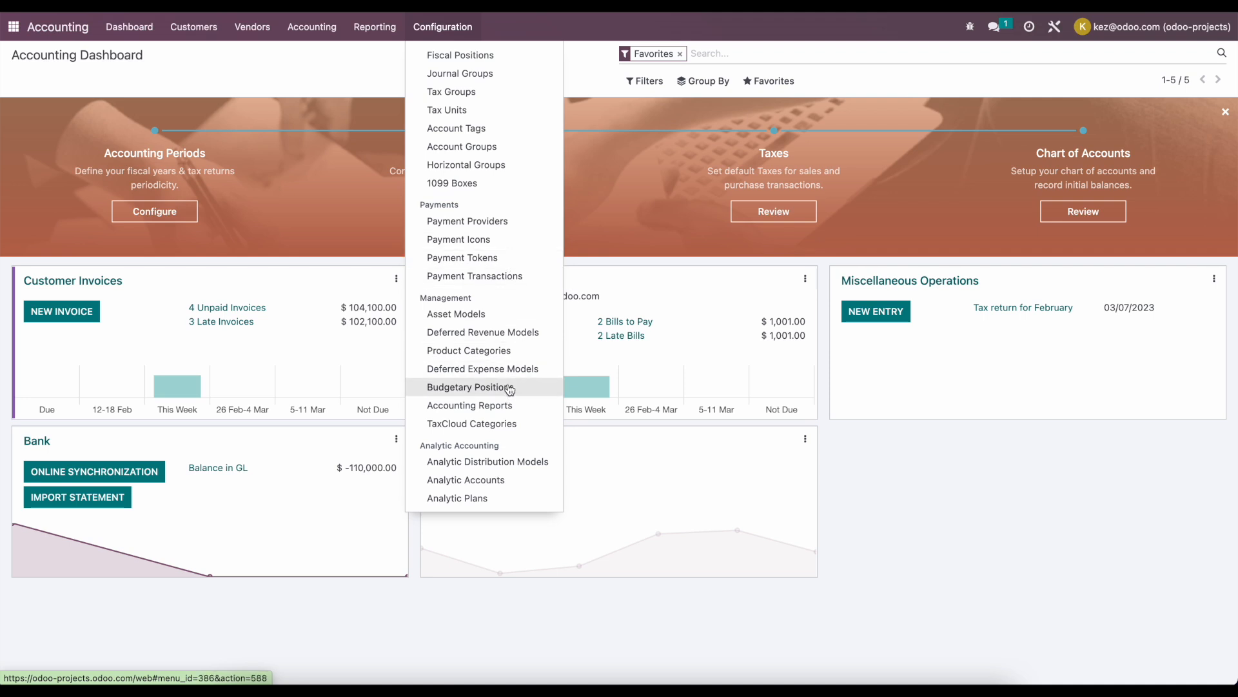
{"action": "scroll", "coordinate": [510, 389], "scroll_direction": "up", "scroll_amount": 5}
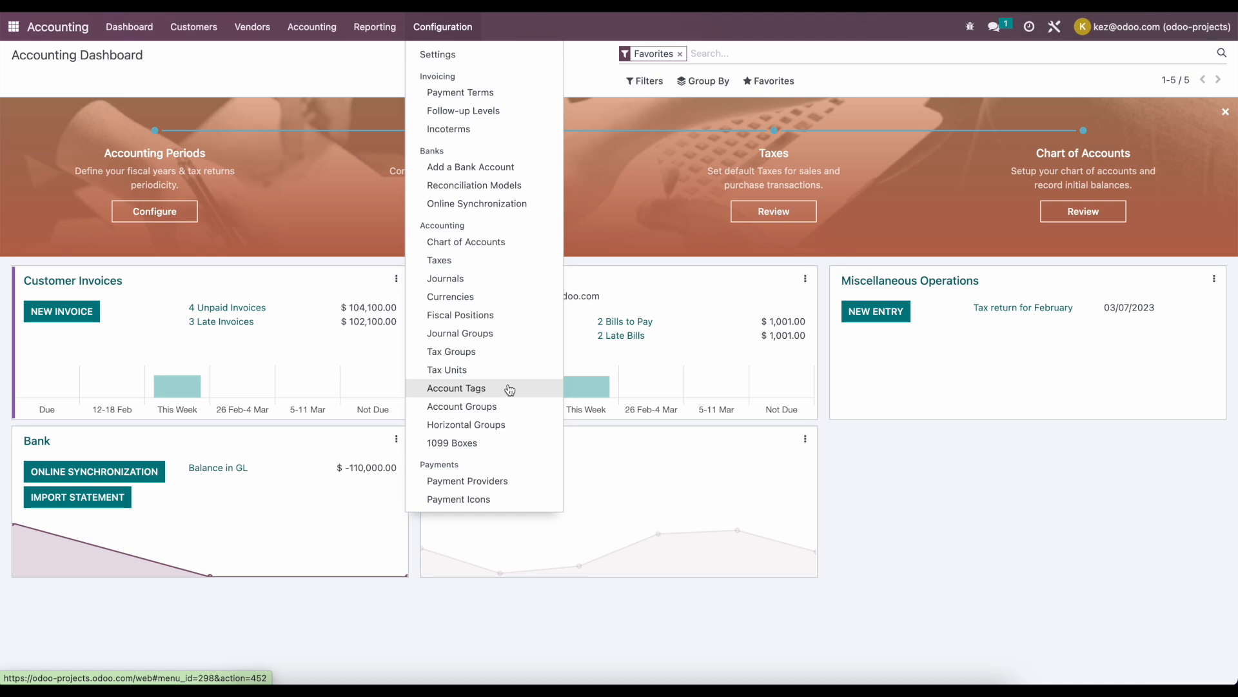
{"action": "mouse_move", "coordinate": [318, 26]}
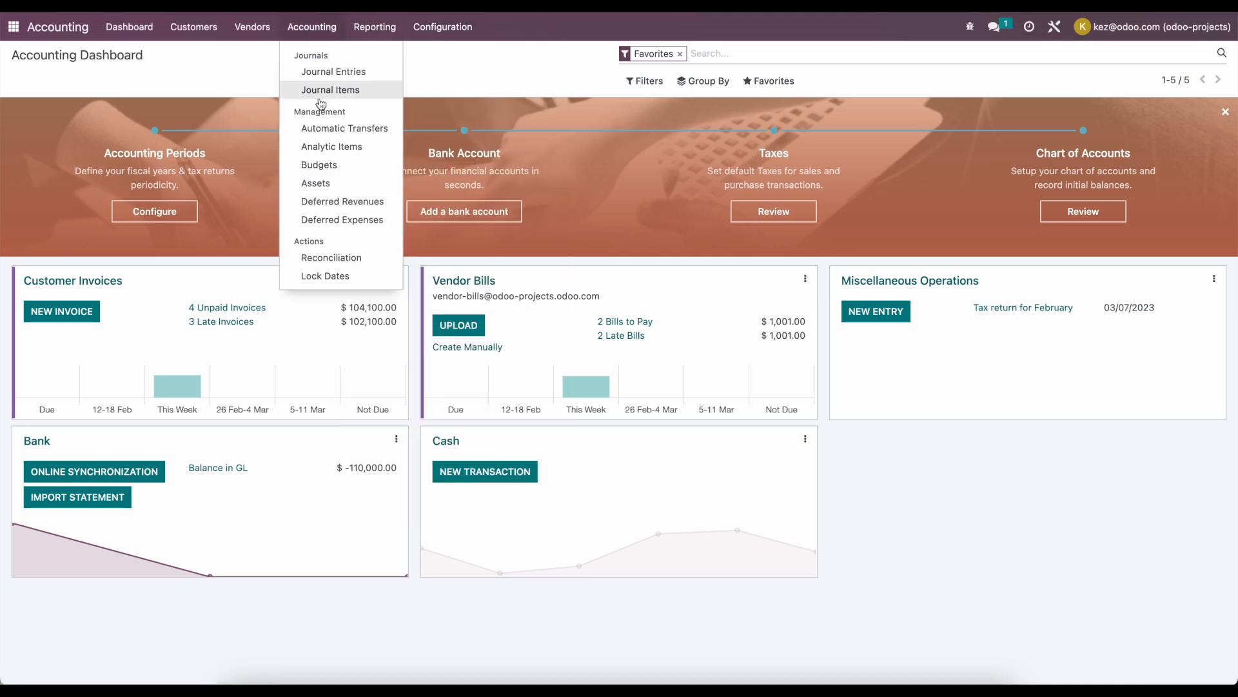
{"action": "left_click", "coordinate": [322, 165]}
{"action": "left_click", "coordinate": [30, 82]}
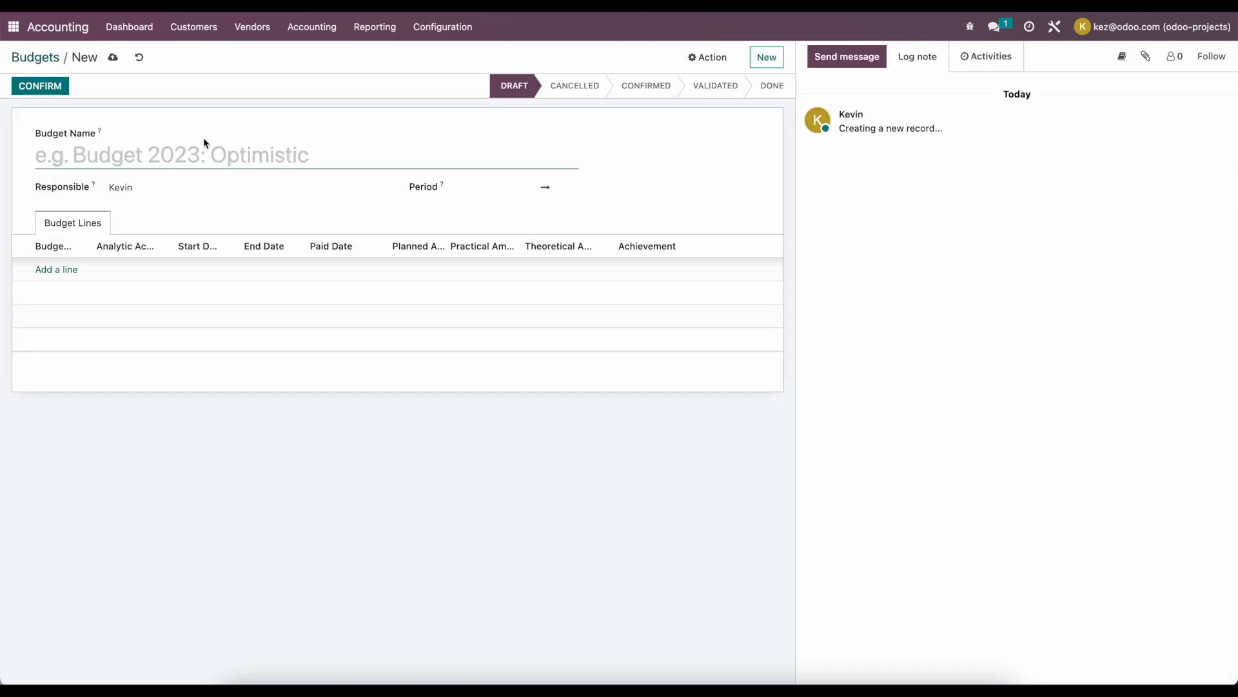
{"action": "type", "text": "s13"}
{"action": "key", "text": "super+a"}
{"action": "key", "text": "Right"}
{"action": "type", "text": "Budget"}
- Set the budget period to start on 03/01/2023 and end on 02/25/2023
{"action": "left_click", "coordinate": [512, 189]}
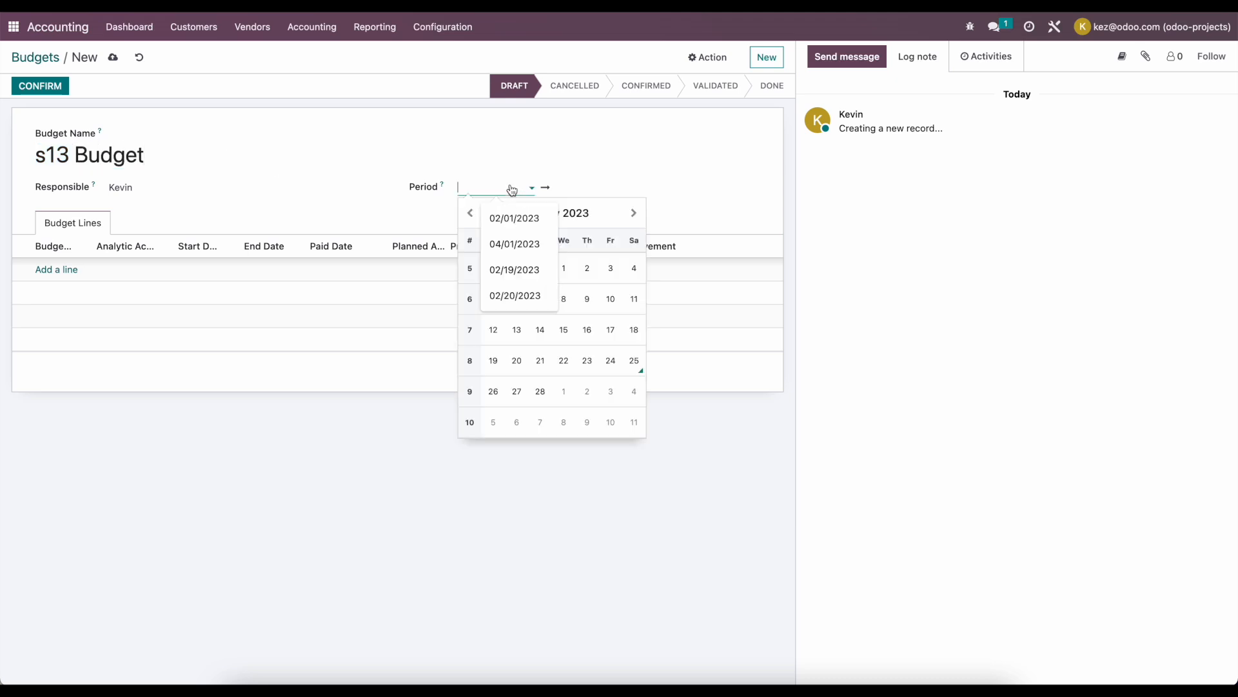
{"action": "left_click", "coordinate": [625, 221]}
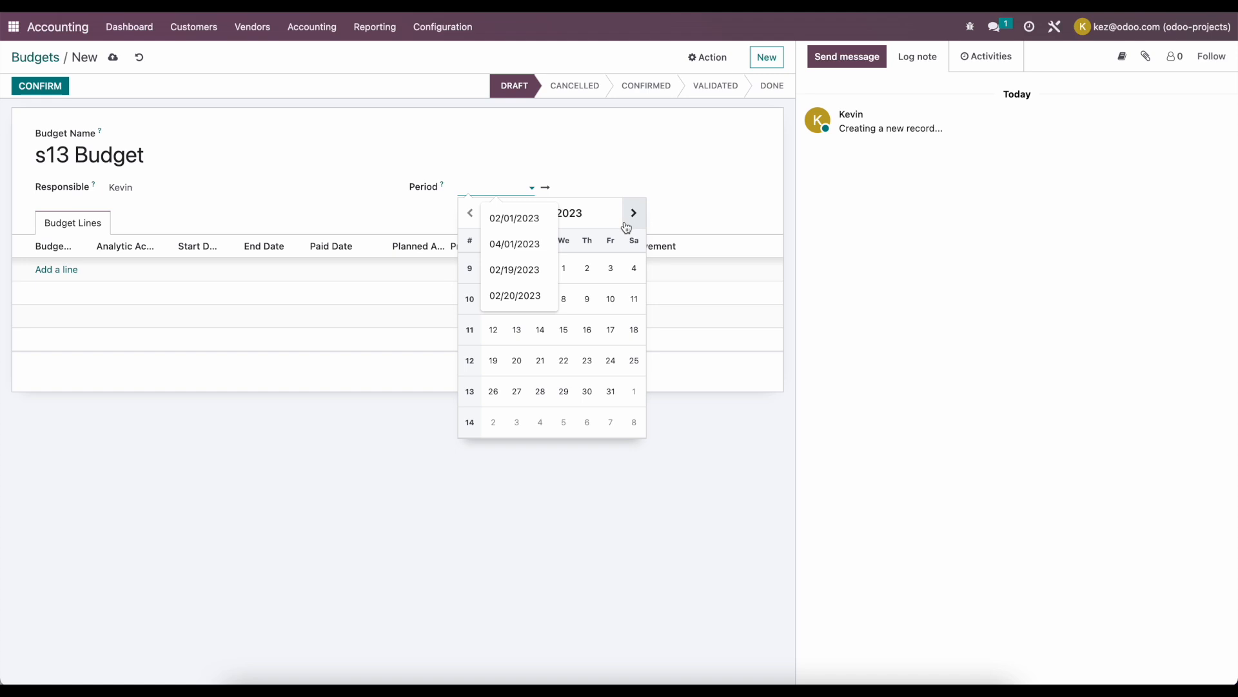
{"action": "left_click", "coordinate": [563, 268]}
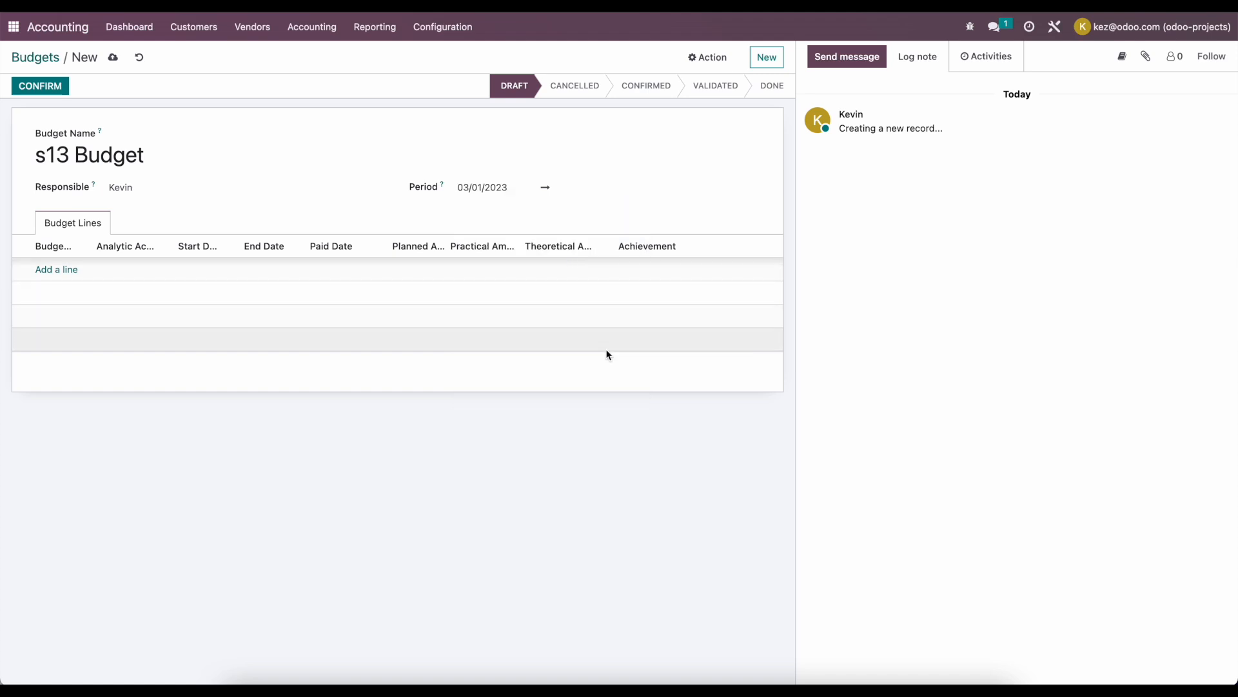
{"action": "left_click", "coordinate": [583, 197]}
{"action": "left_click", "coordinate": [731, 360]}
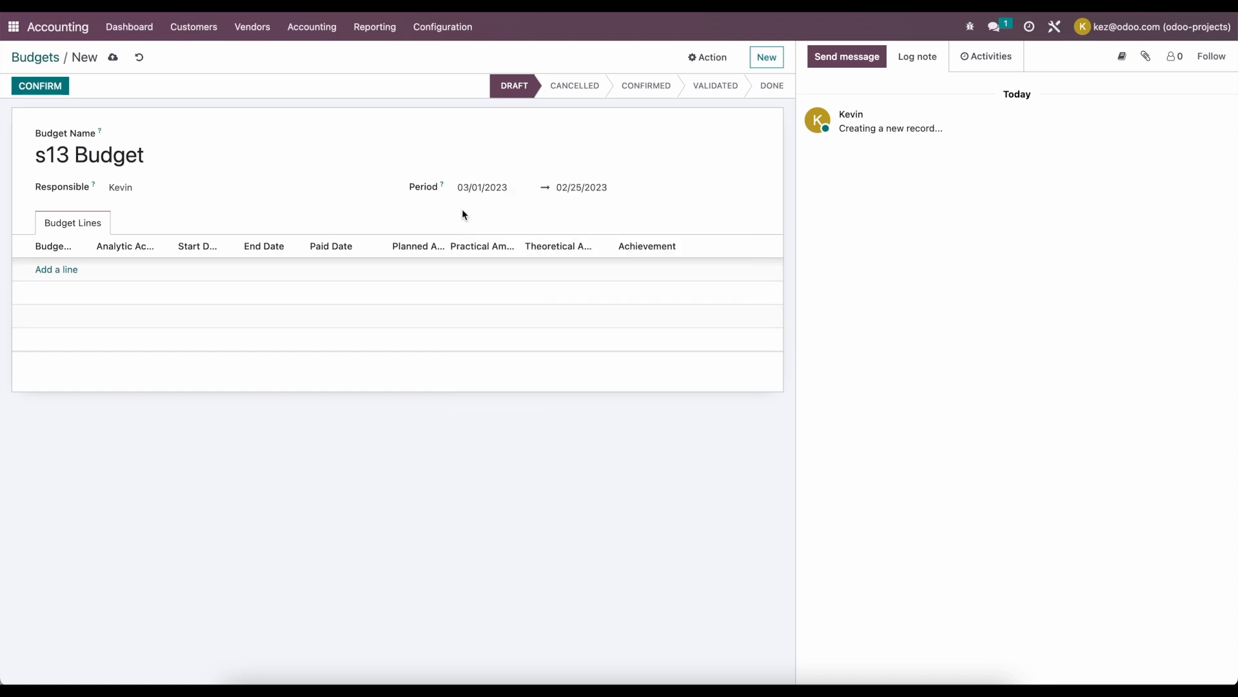
- Change the budget period to run from 02/01/2023 to 03/31/2023
{"action": "left_click", "coordinate": [484, 188]}
{"action": "left_click", "coordinate": [470, 213]}
{"action": "left_click", "coordinate": [565, 268]}
{"action": "left_click", "coordinate": [598, 197]}
{"action": "left_click", "coordinate": [732, 213]}
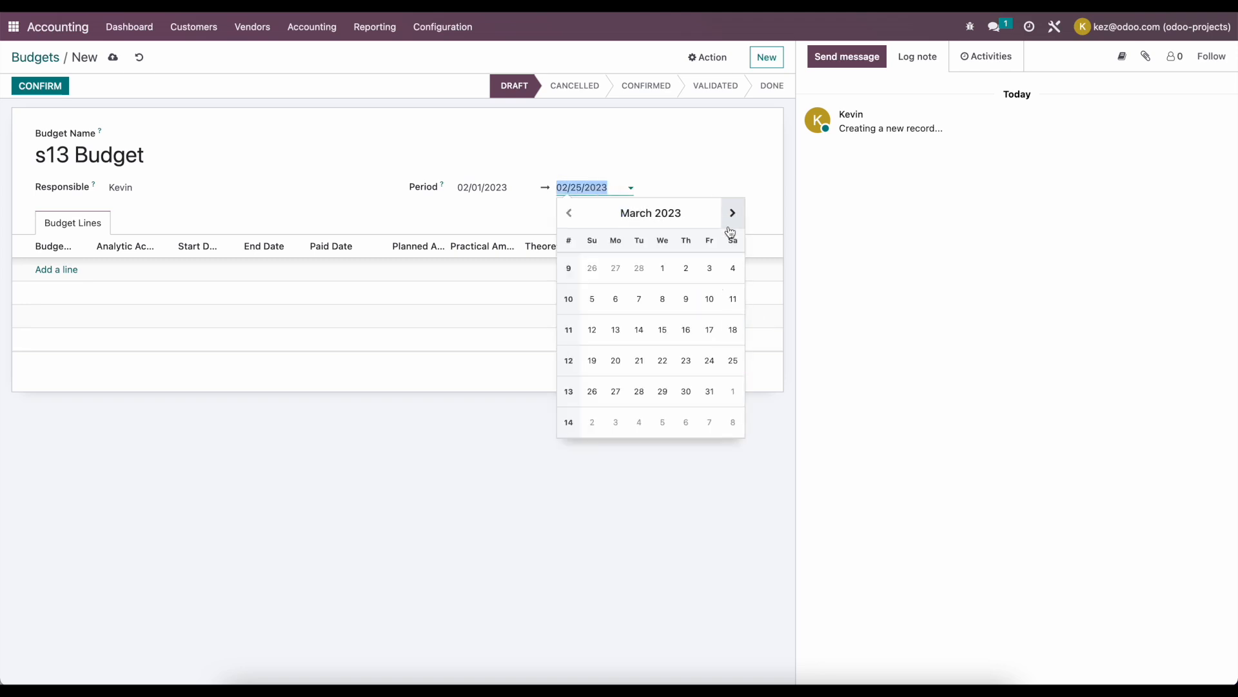
{"action": "left_click", "coordinate": [710, 392]}
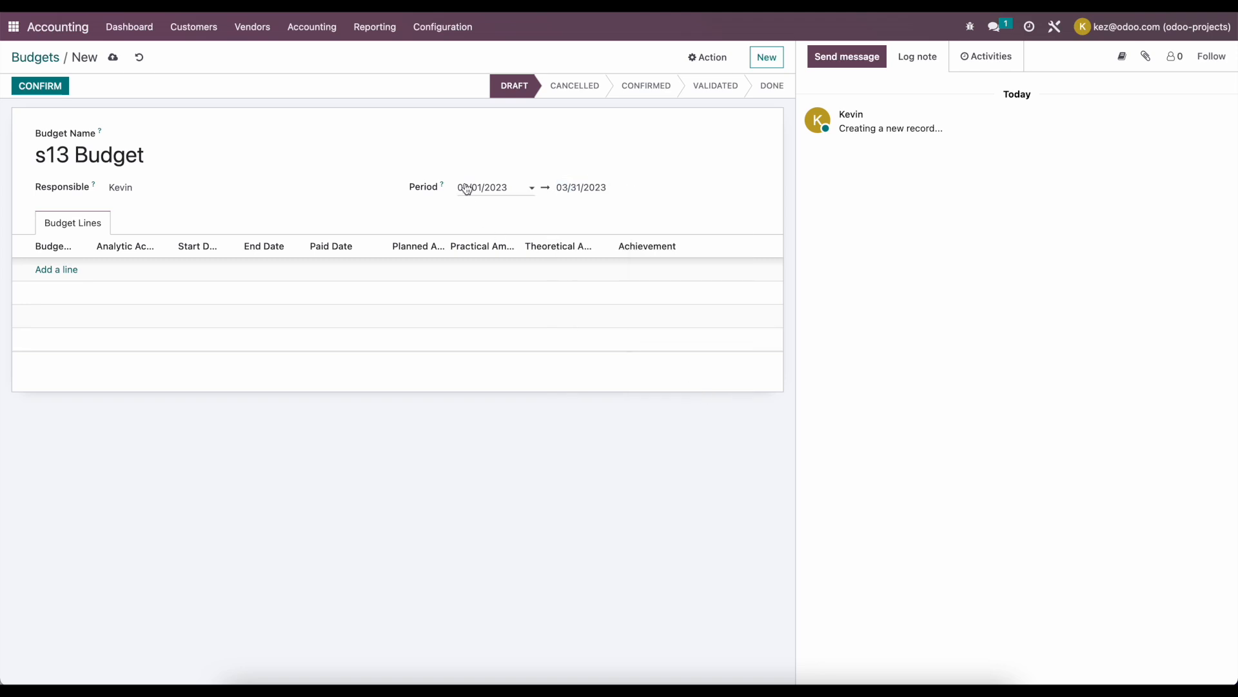
{"action": "left_click", "coordinate": [359, 186]}
{"action": "left_click", "coordinate": [338, 135]}
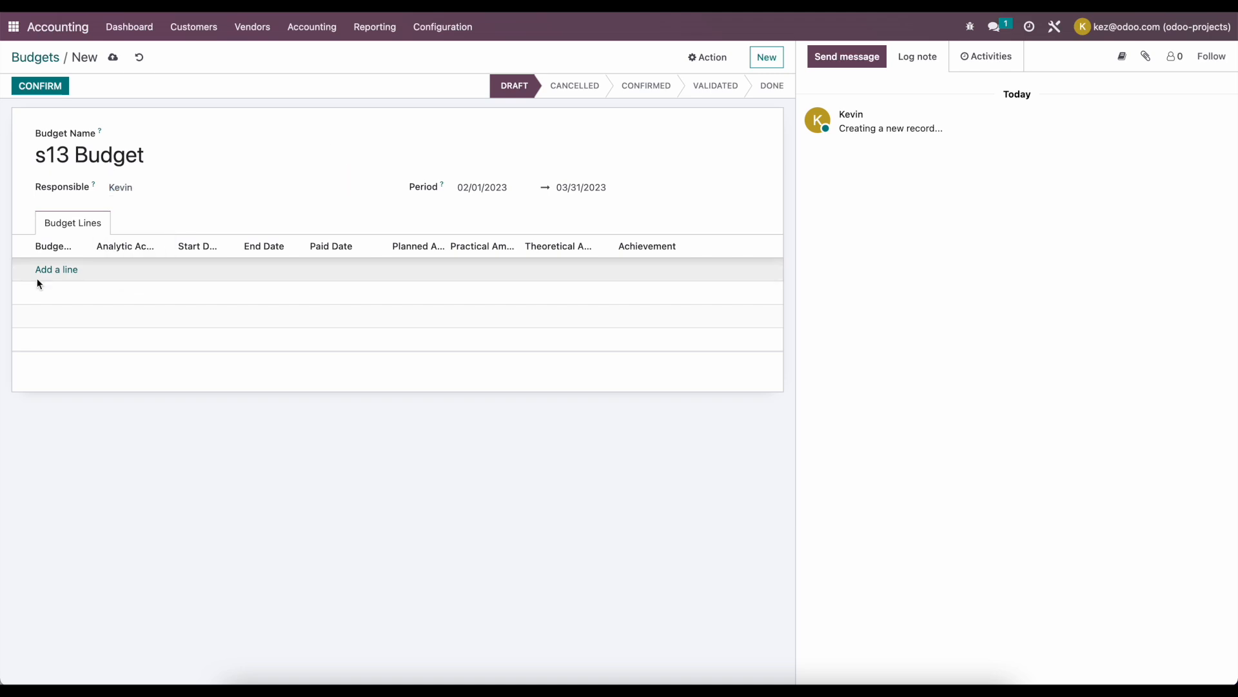
- Add a budget line and enter a new budgetary position name for the s13 revenue
{"action": "left_click", "coordinate": [58, 271]}
{"action": "left_click", "coordinate": [62, 269]}
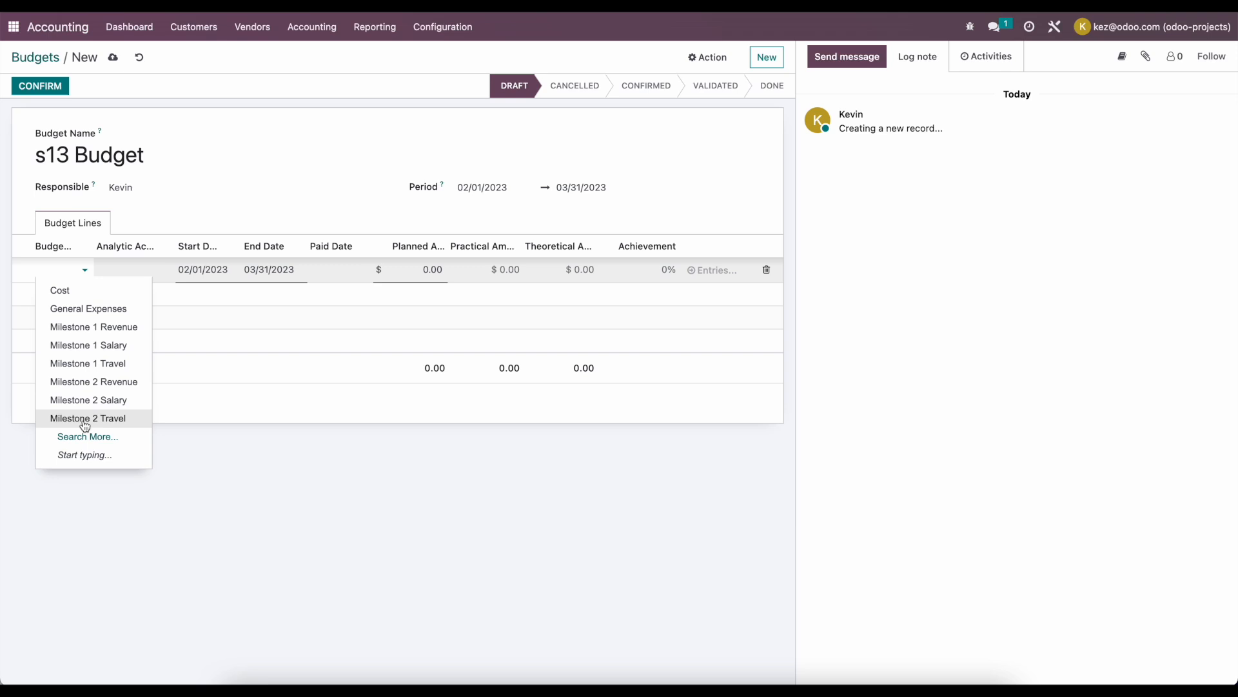
{"action": "type", "text": "Revenu"}
{"action": "key", "text": "super+a"}
{"action": "type", "text": "s14"}
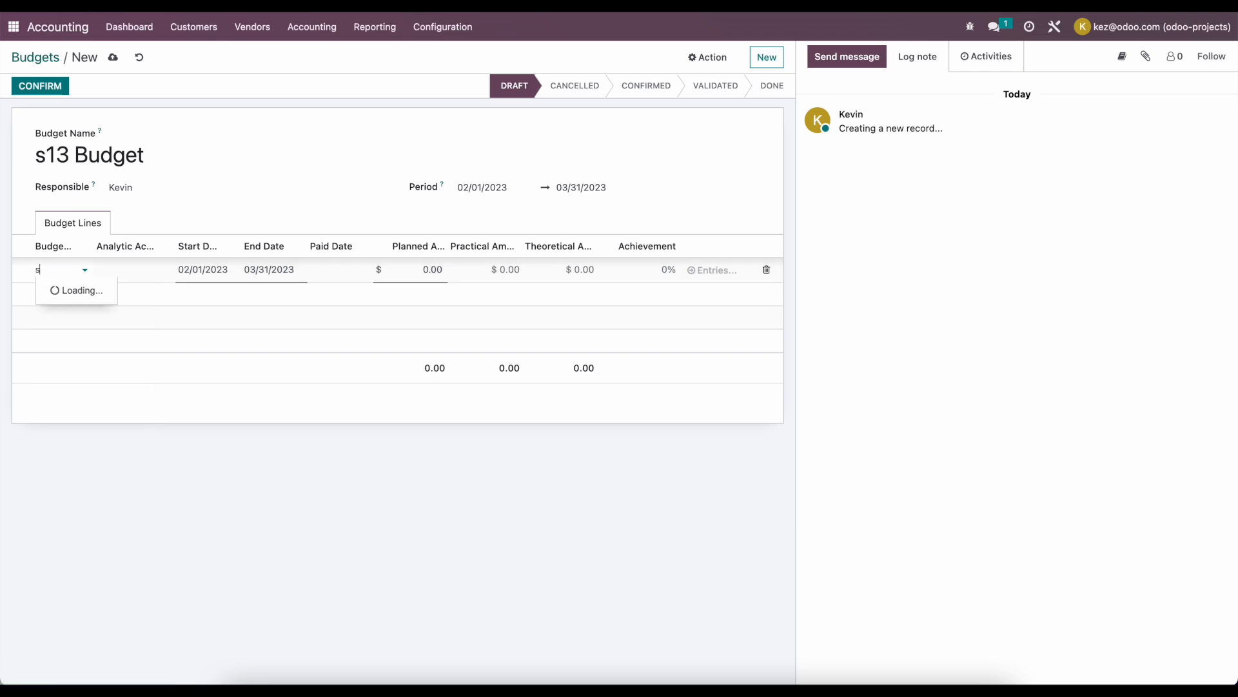
{"action": "key", "text": "BackSpace"}
{"action": "type", "text": "3 Reven ue"}
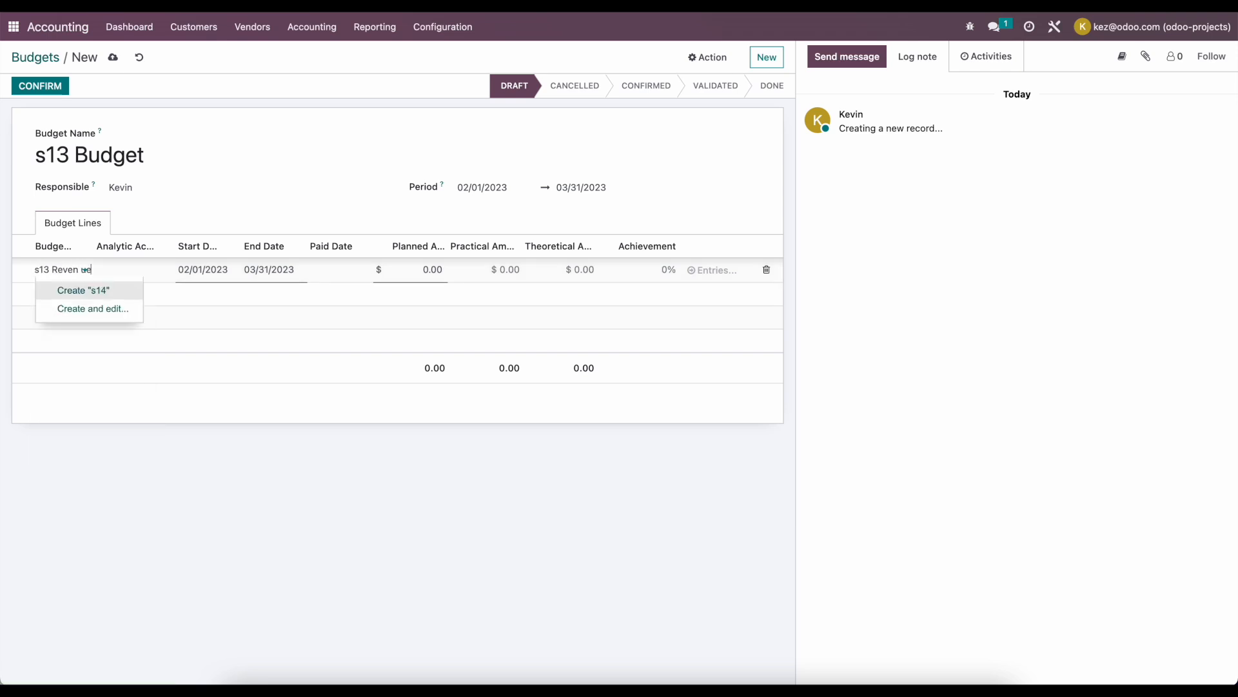
{"action": "key", "text": "super+a"}
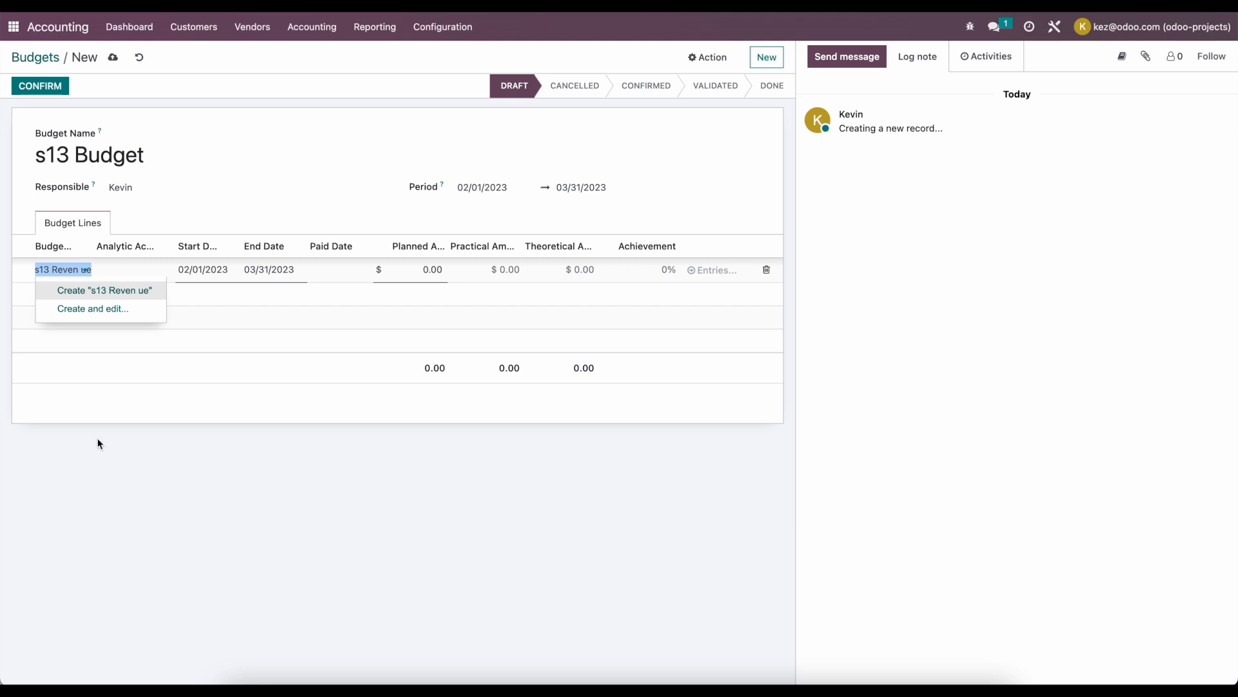
- Start a new budgetary position for the first budget line and name it S13 Revenue
{"action": "left_click", "coordinate": [90, 309]}
{"action": "left_click", "coordinate": [377, 92]}
{"action": "double_click", "coordinate": [378, 92]}
{"action": "key", "text": "super+a"}
{"action": "type", "text": "S13 Revenue"}
- Search the accounts for "product", link the second match to the S13 Revenue position, and save the position
{"action": "left_click", "coordinate": [312, 171]}
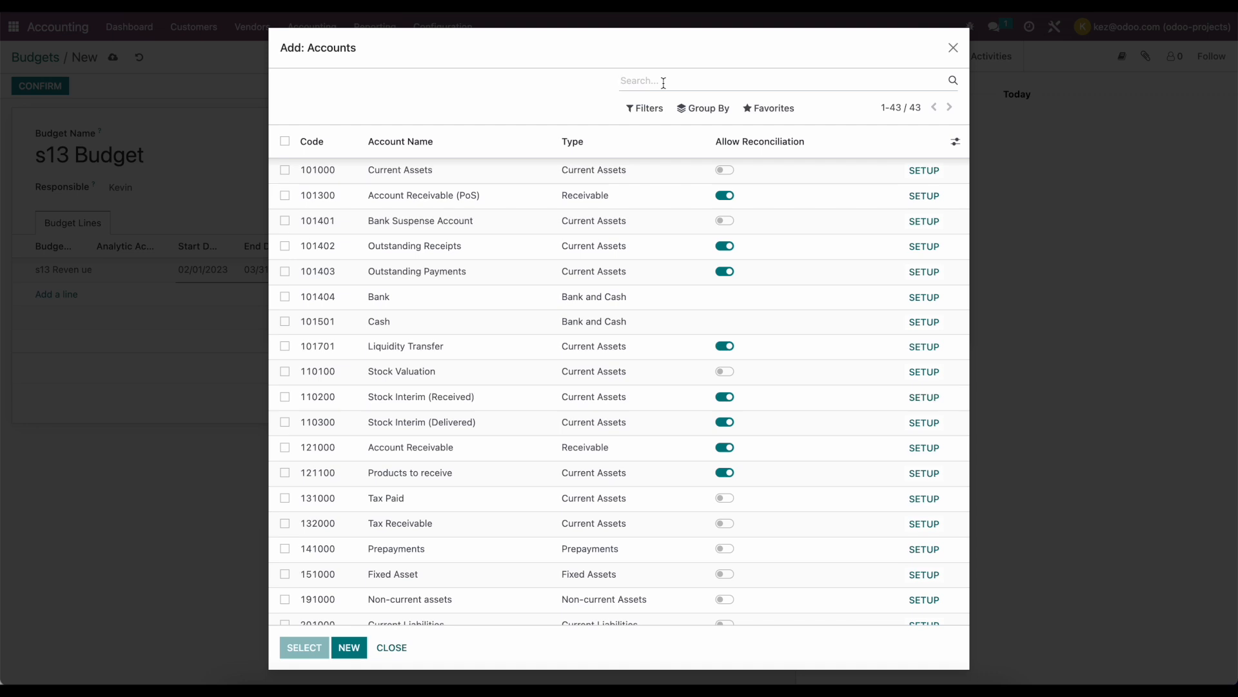
{"action": "left_click", "coordinate": [663, 83]}
{"action": "type", "text": "product"}
{"action": "key", "text": "Return"}
{"action": "left_click", "coordinate": [419, 196]}
{"action": "left_click", "coordinate": [332, 316]}
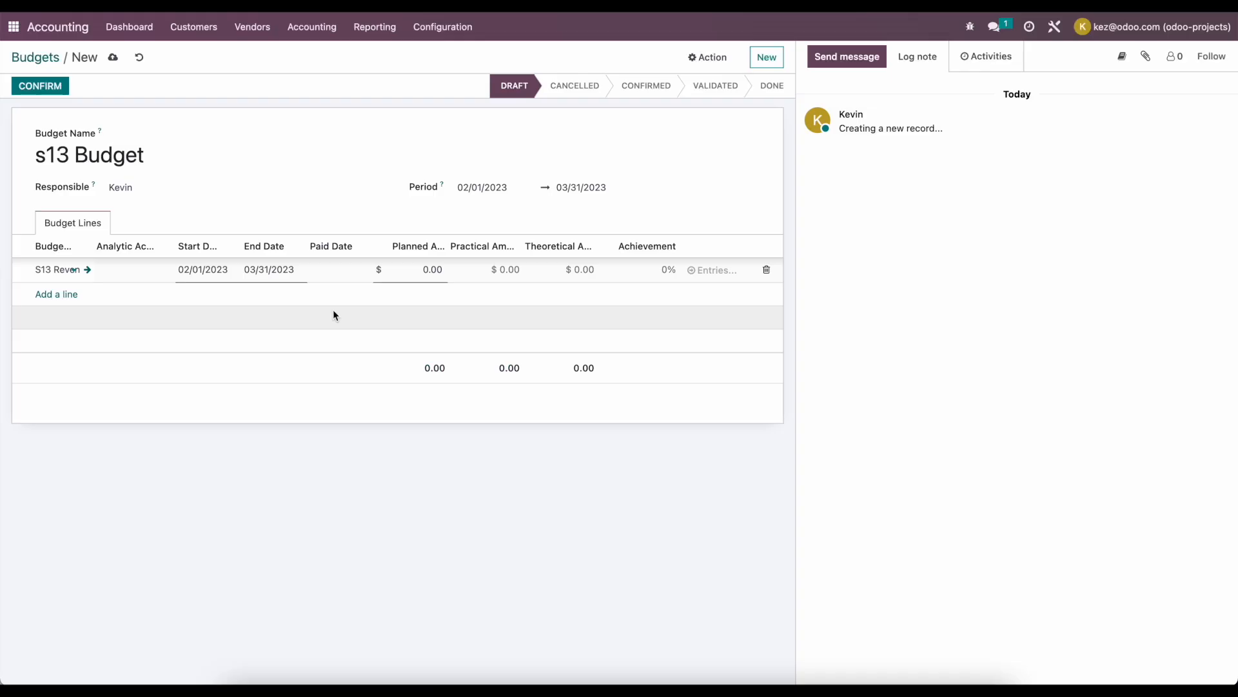
- Assign Customer 4's analytic account to the S13 Revenue line and set its planned amount to 10,000
{"action": "left_click", "coordinate": [135, 270]}
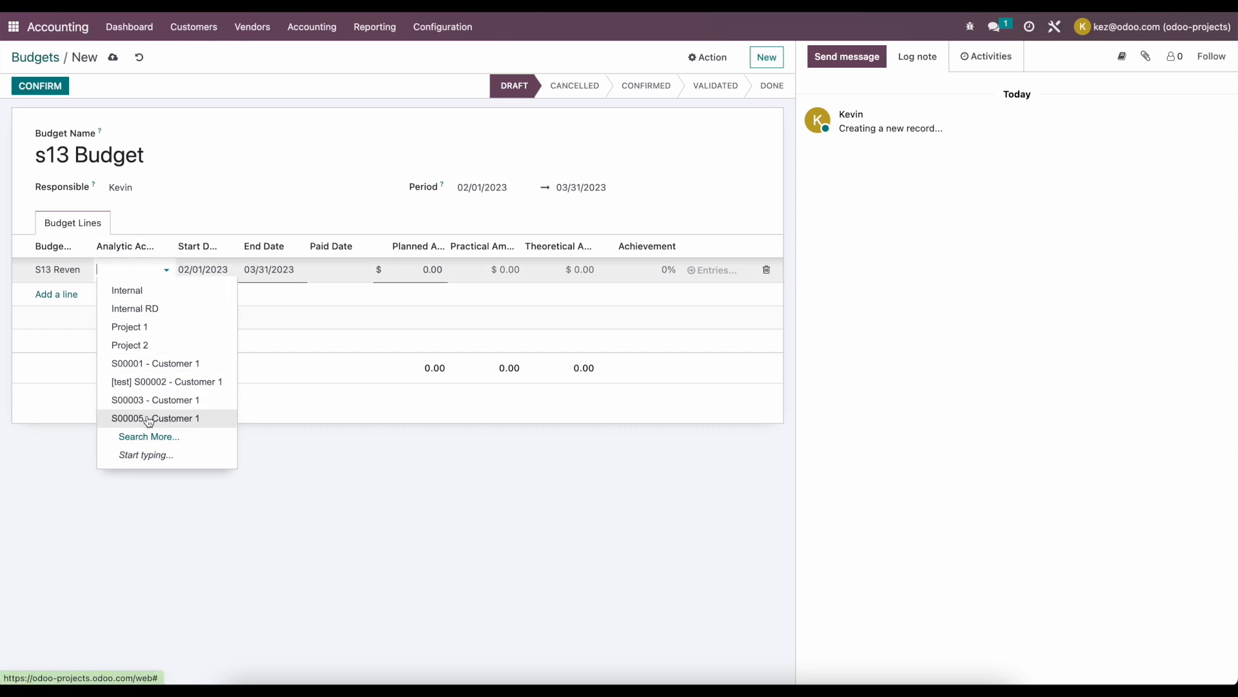
{"action": "left_click", "coordinate": [155, 438]}
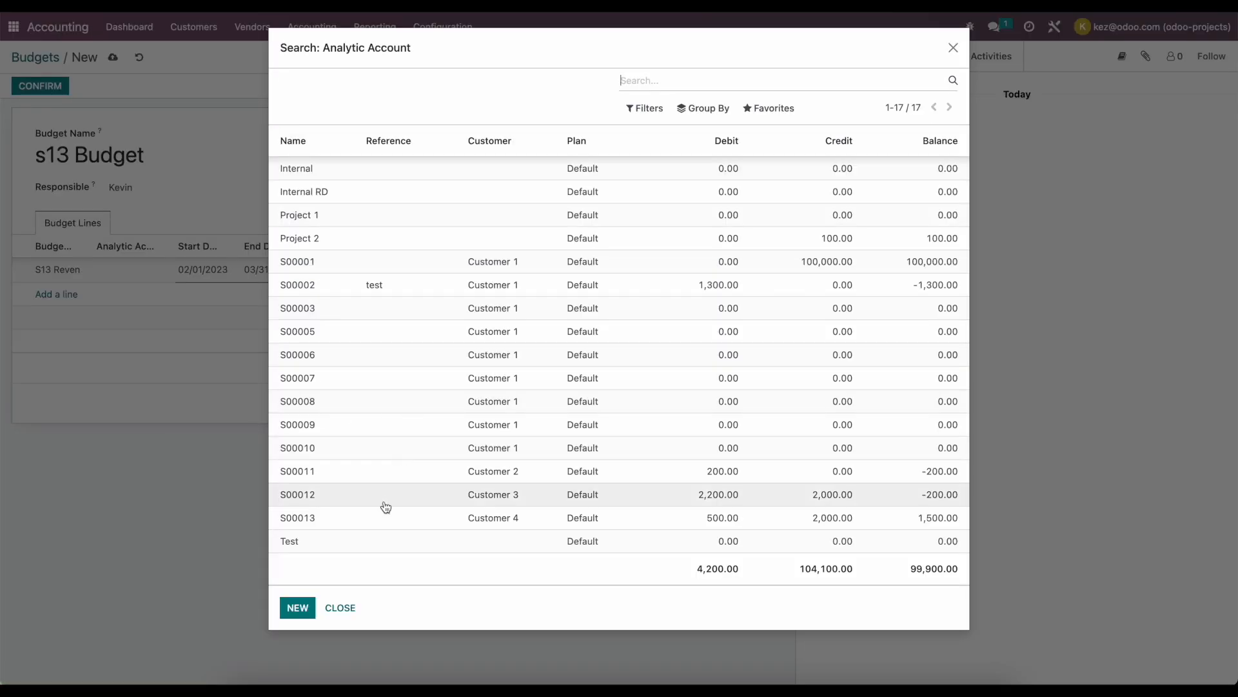
{"action": "left_click", "coordinate": [379, 522]}
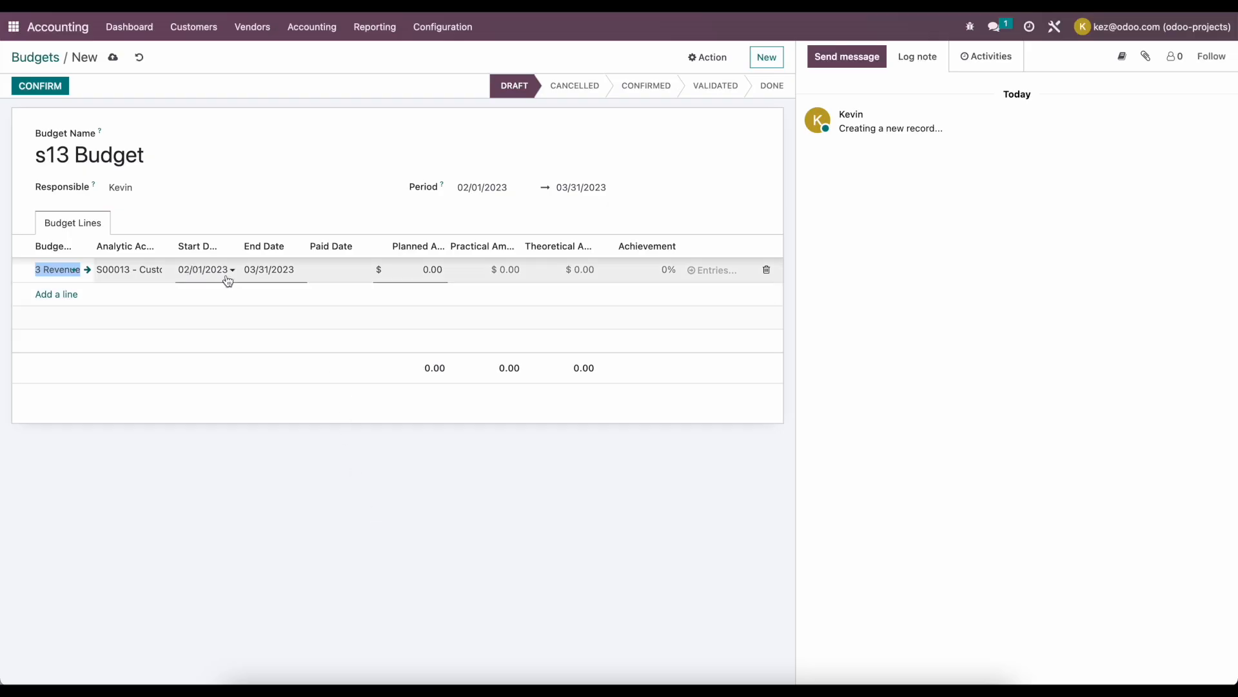
{"action": "left_click", "coordinate": [417, 269]}
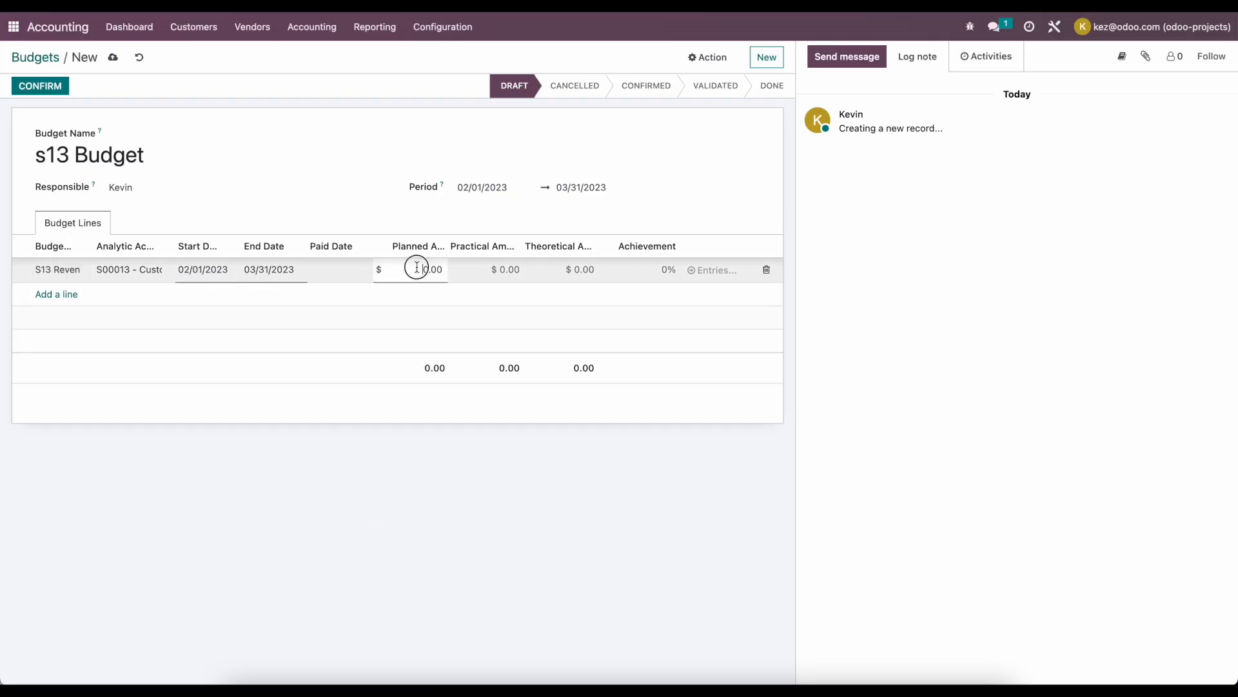
{"action": "type", "text": "10,00"}
{"action": "left_click", "coordinate": [420, 356]}
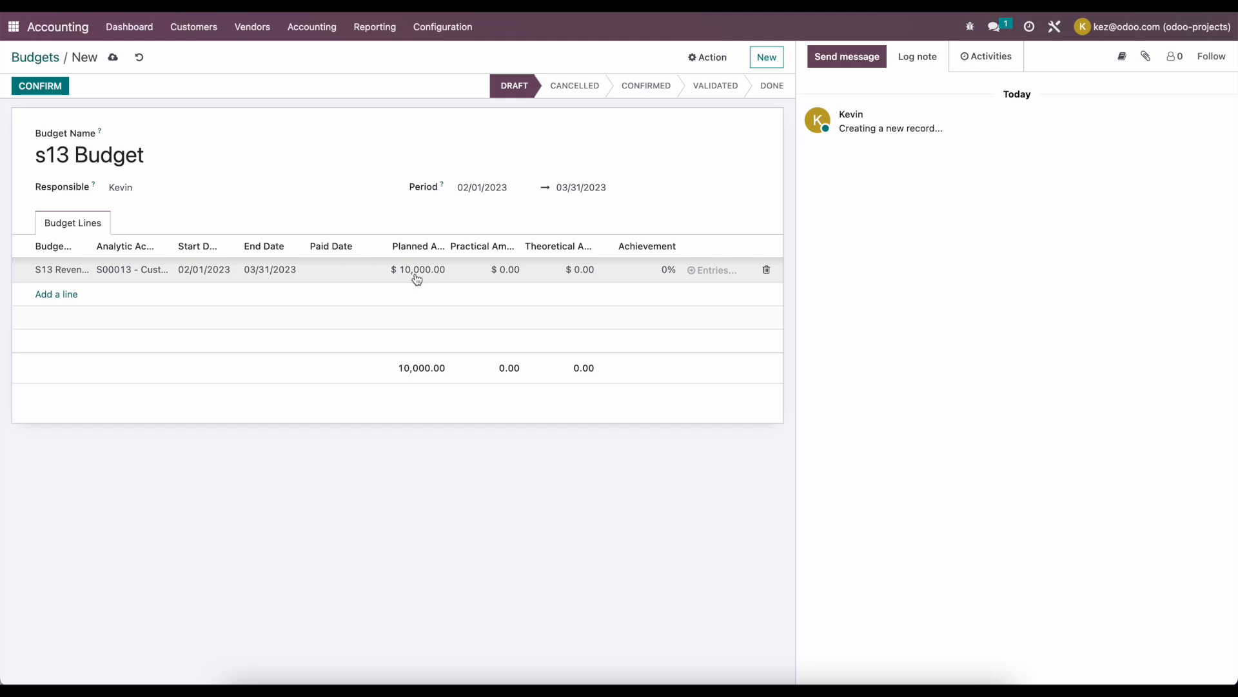
- Add a second budget line and start creating a budgetary position named S13 Employee Cost for it
{"action": "left_click", "coordinate": [60, 296]}
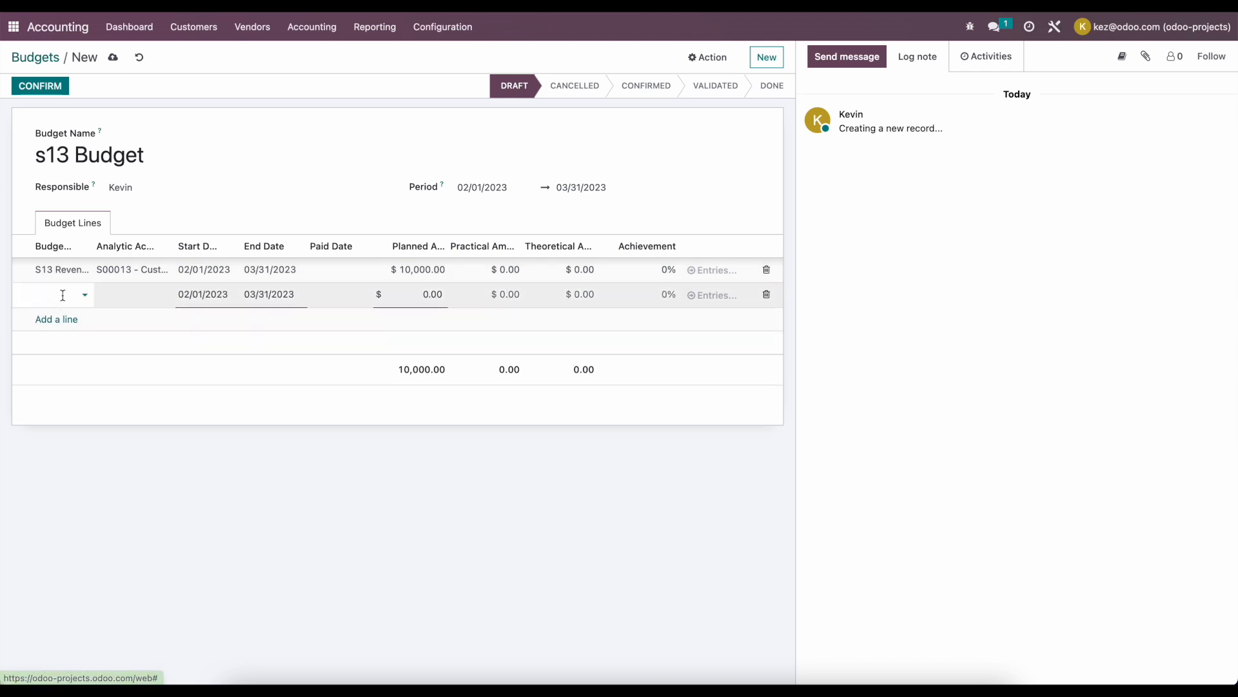
{"action": "type", "text": "S13 Cost"}
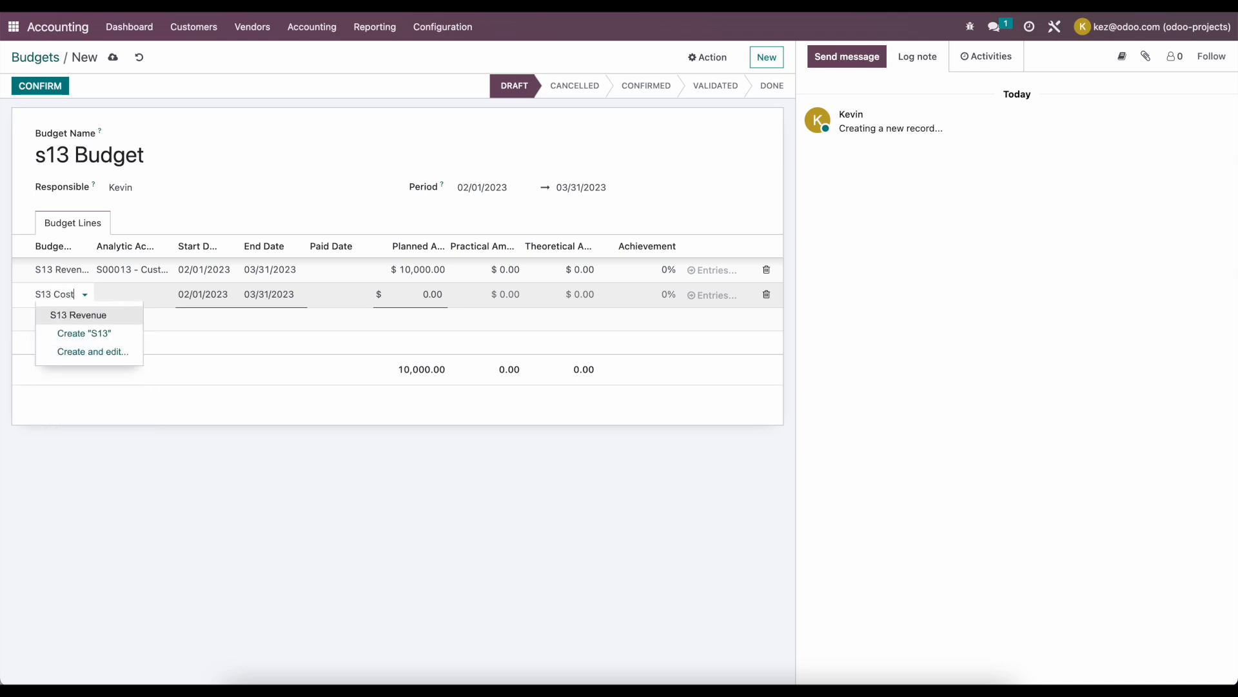
{"action": "triple_click", "coordinate": [62, 290]}
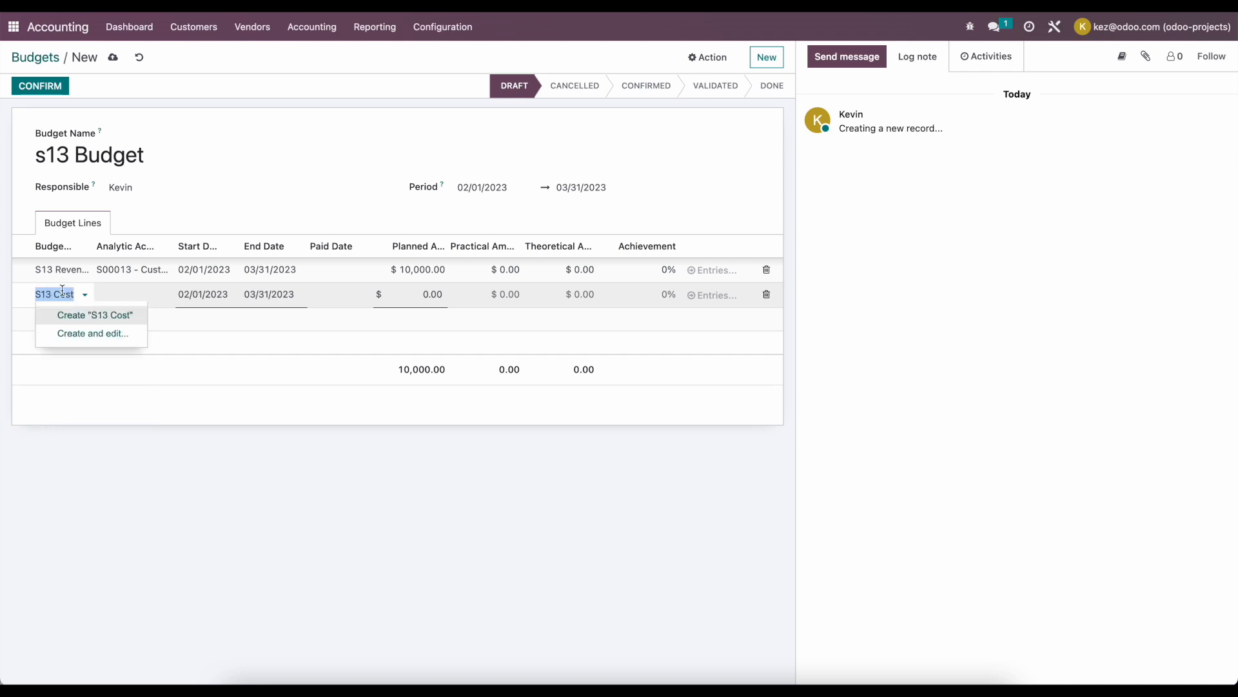
{"action": "left_click", "coordinate": [68, 291]}
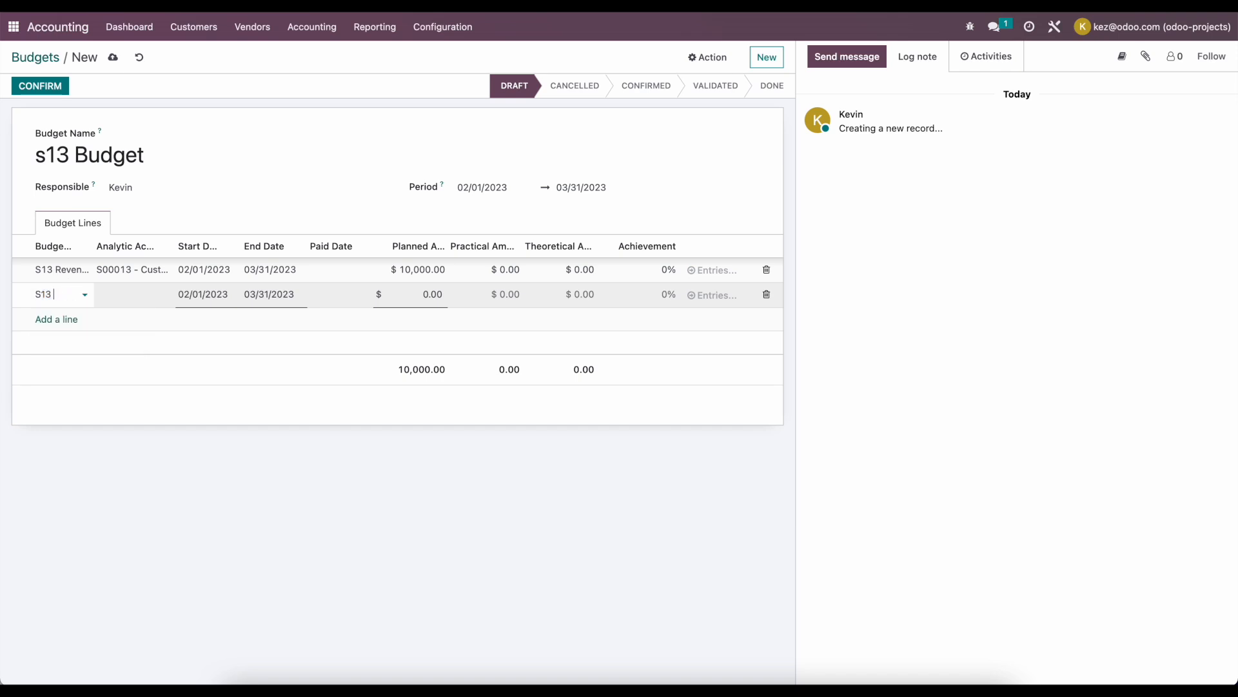
{"action": "type", "text": "Employee Cost"}
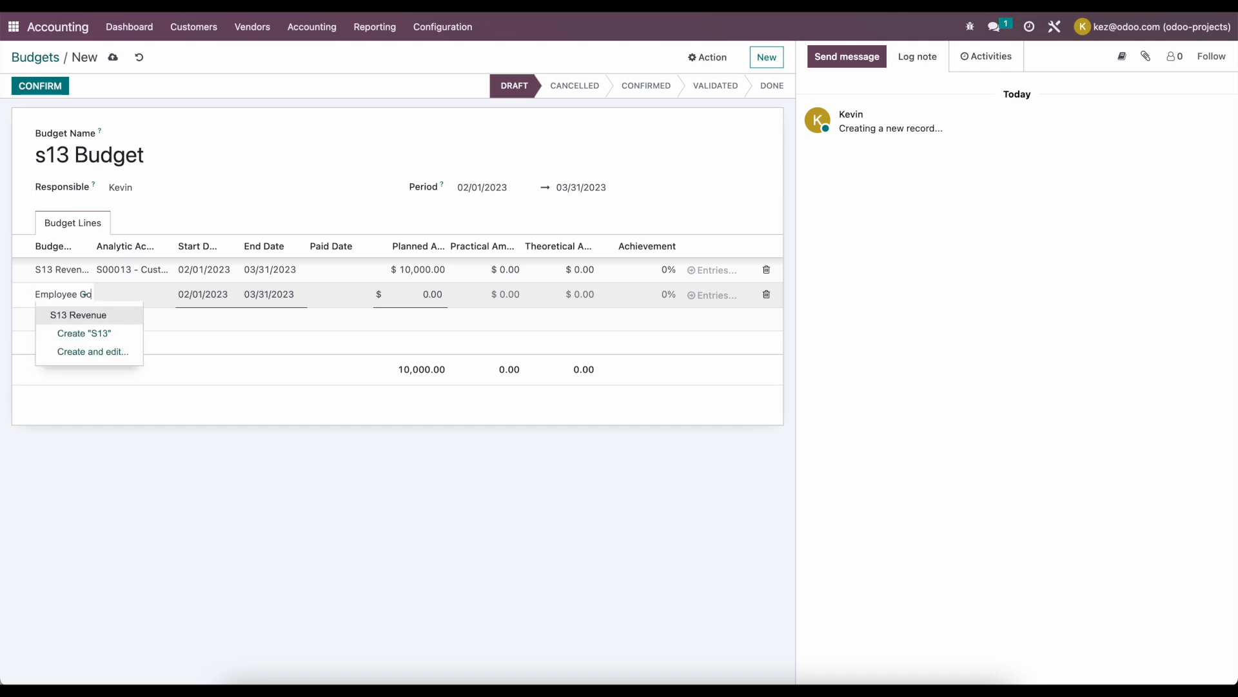
{"action": "left_click_drag", "start_coordinate": [107, 315], "coordinate": [105, 330]}
{"action": "left_click", "coordinate": [106, 333]}
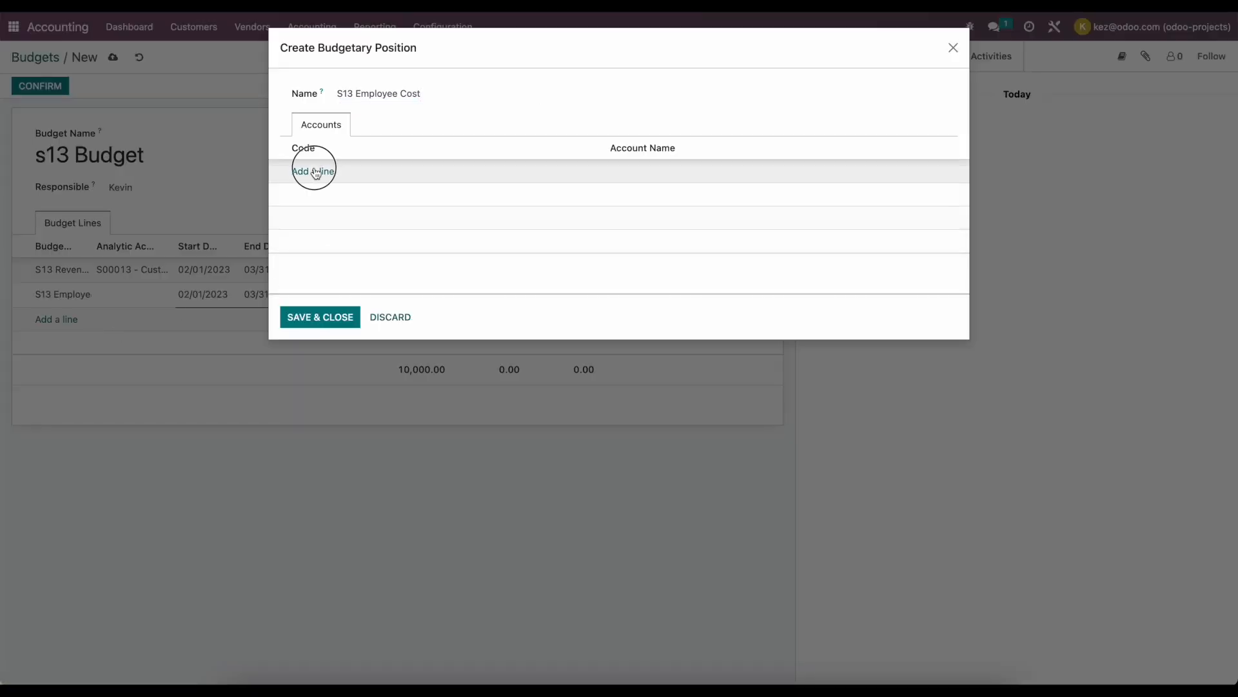
- Link the Salary Expenses account to the S13 Employee Cost position and save the position
{"action": "left_click", "coordinate": [310, 171]}
{"action": "type", "text": "salar"}
{"action": "key", "text": "Return"}
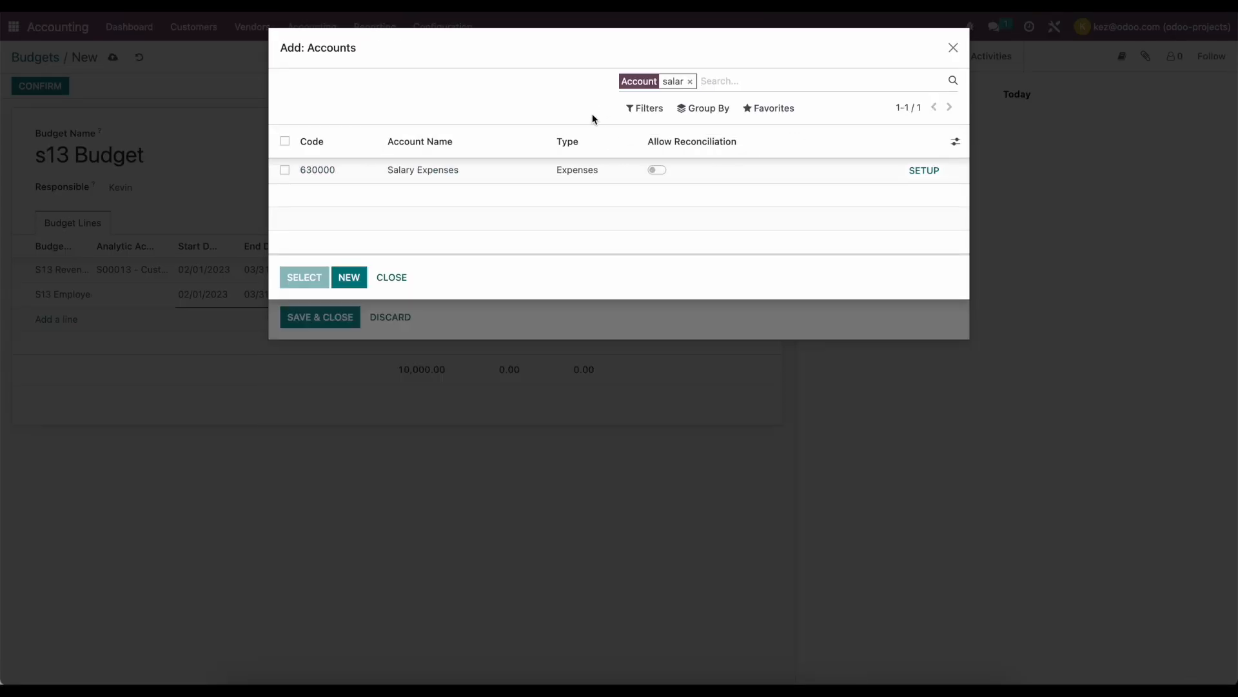
{"action": "left_click", "coordinate": [439, 182]}
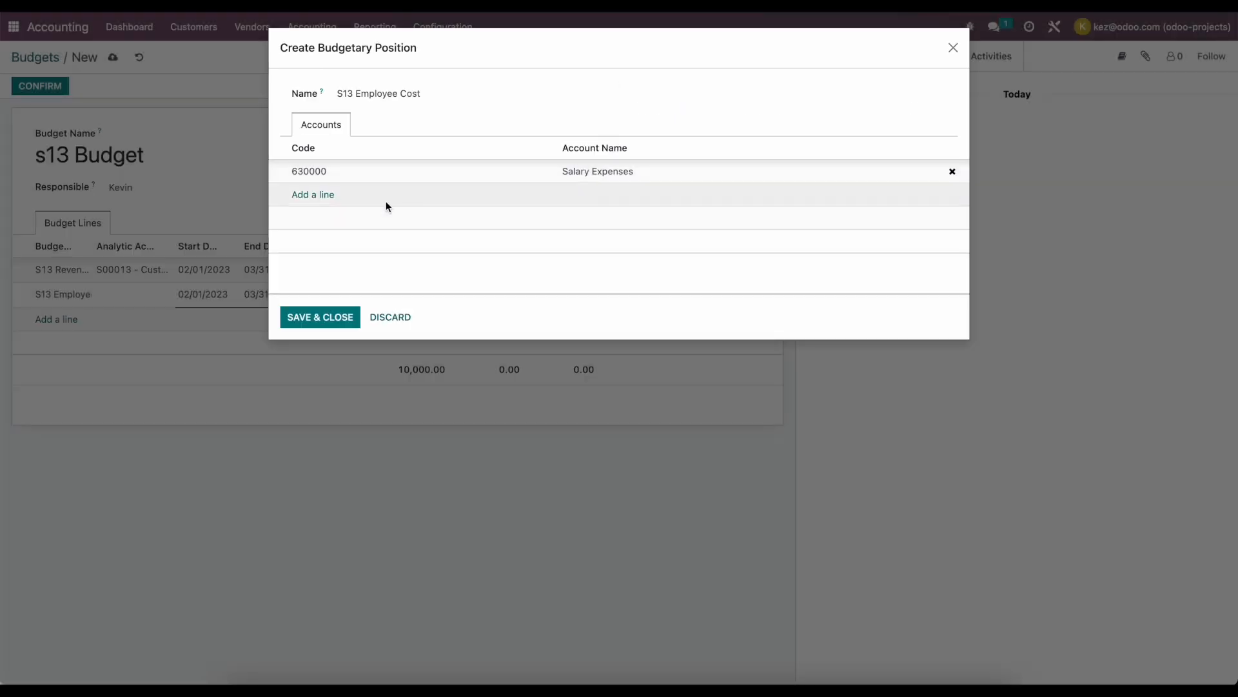
{"action": "left_click", "coordinate": [320, 317]}
- Assign Customer 4's analytic account and a planned amount of -5,000 to the S13 Employee Cost line, and save the budget
{"action": "left_click", "coordinate": [147, 295]}
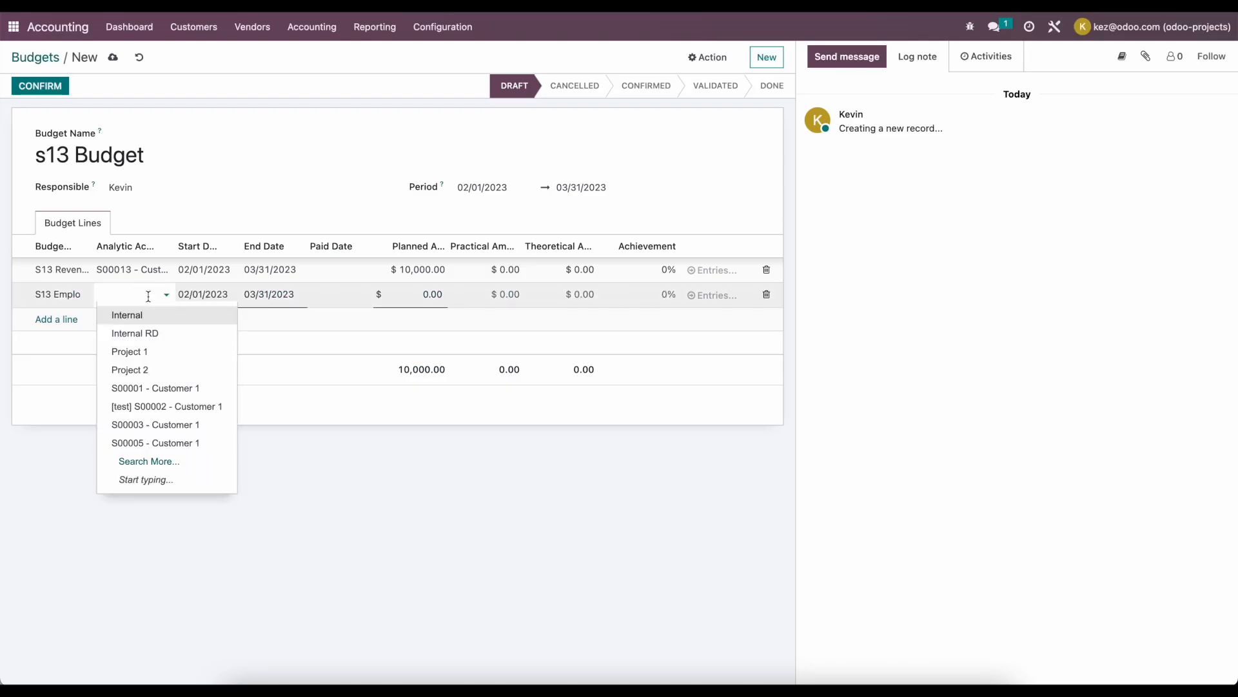
{"action": "type", "text": "s13"}
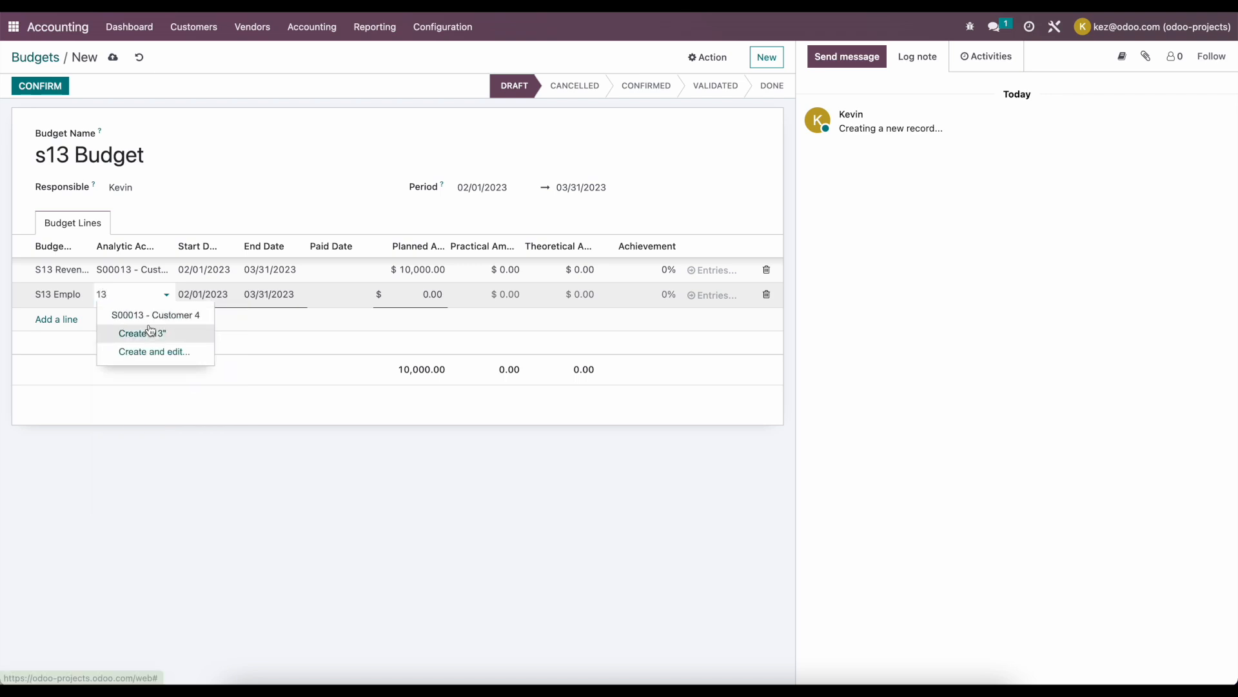
{"action": "left_click", "coordinate": [152, 315]}
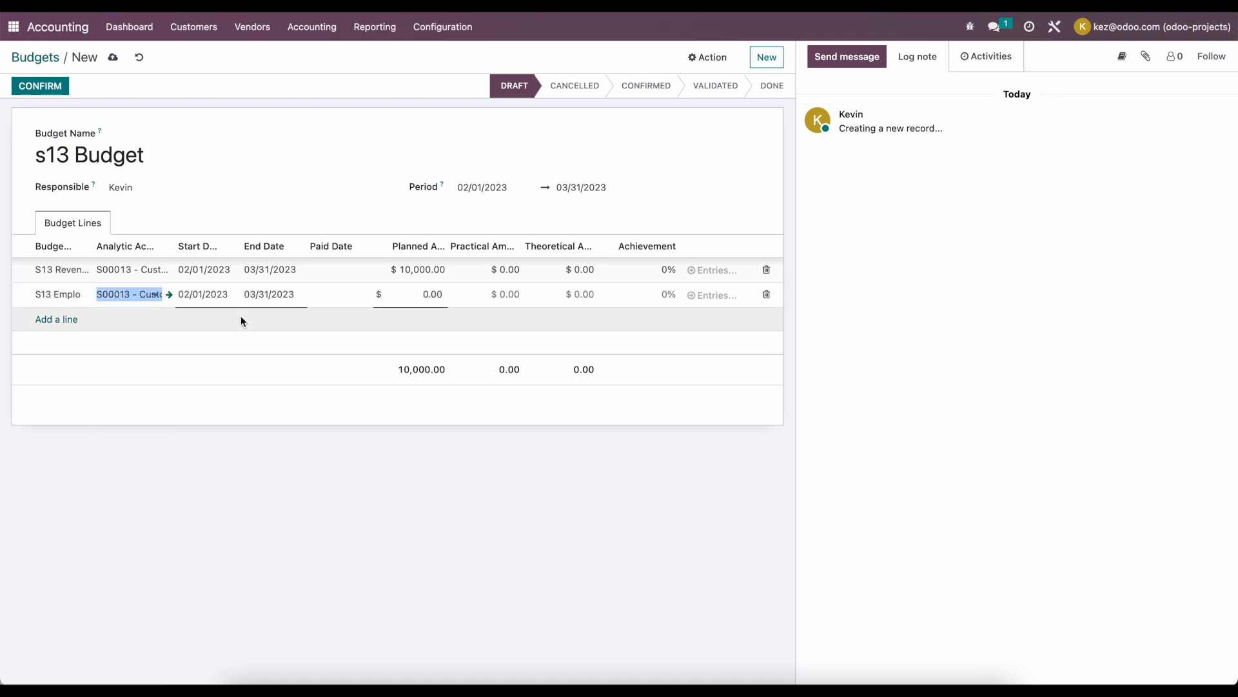
{"action": "left_click", "coordinate": [416, 294]}
{"action": "key", "text": "BackSpace"}
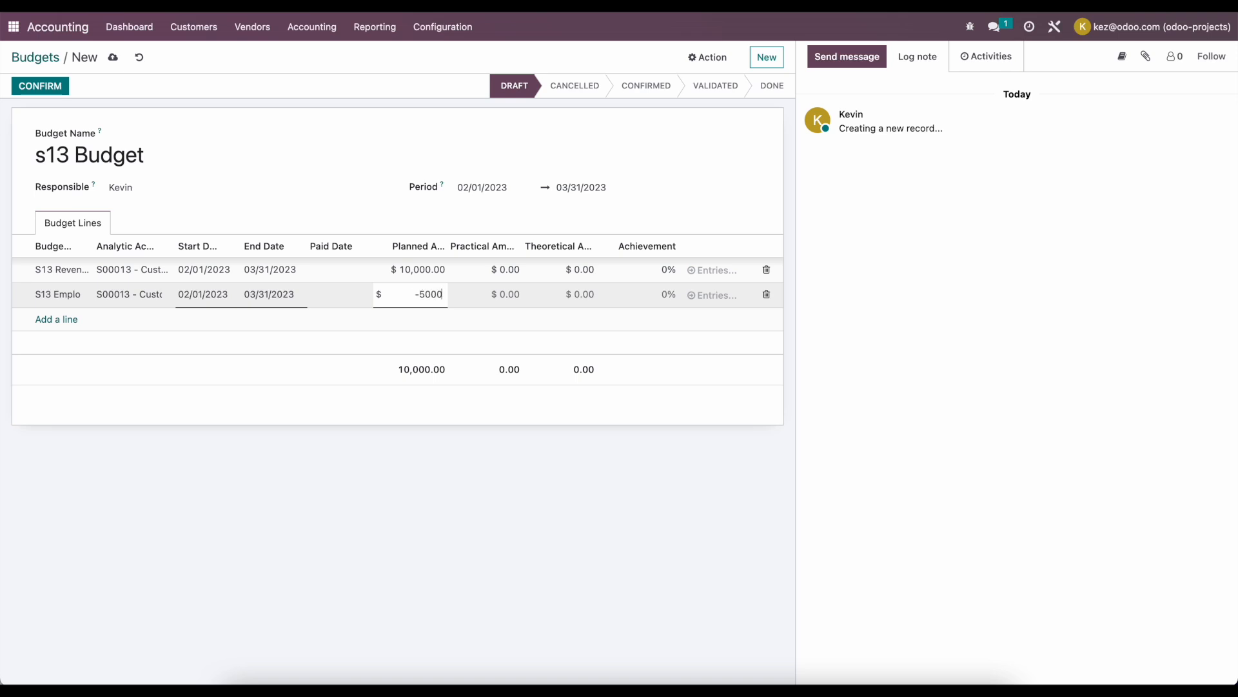
{"action": "left_click", "coordinate": [422, 349]}
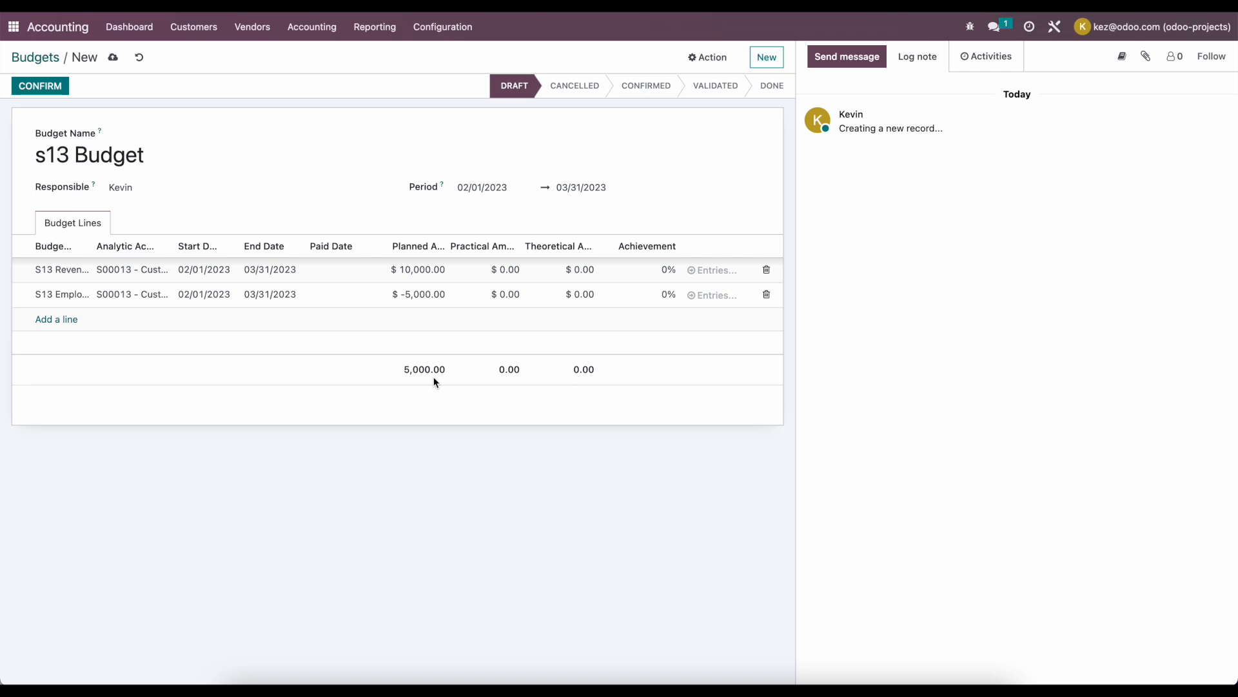
{"action": "left_click", "coordinate": [113, 57]}
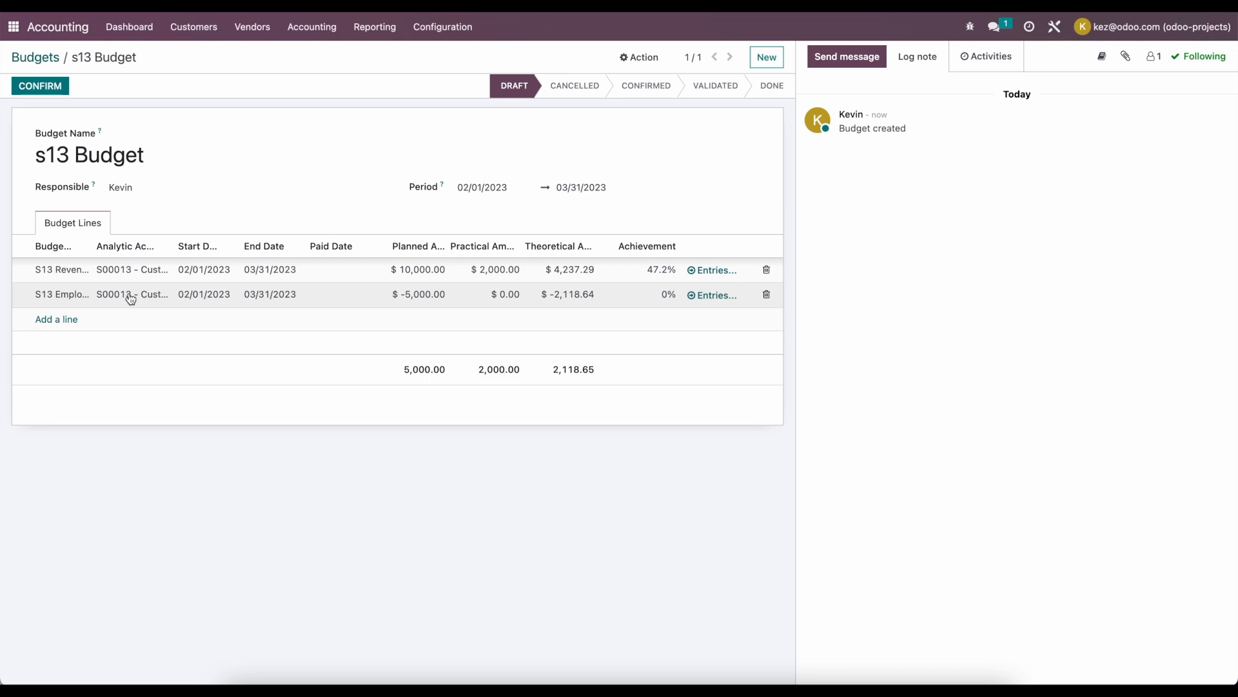
- Add a third budget line and start creating a budgetary position named S13 Other Expenses for it
{"action": "left_click", "coordinate": [68, 318]}
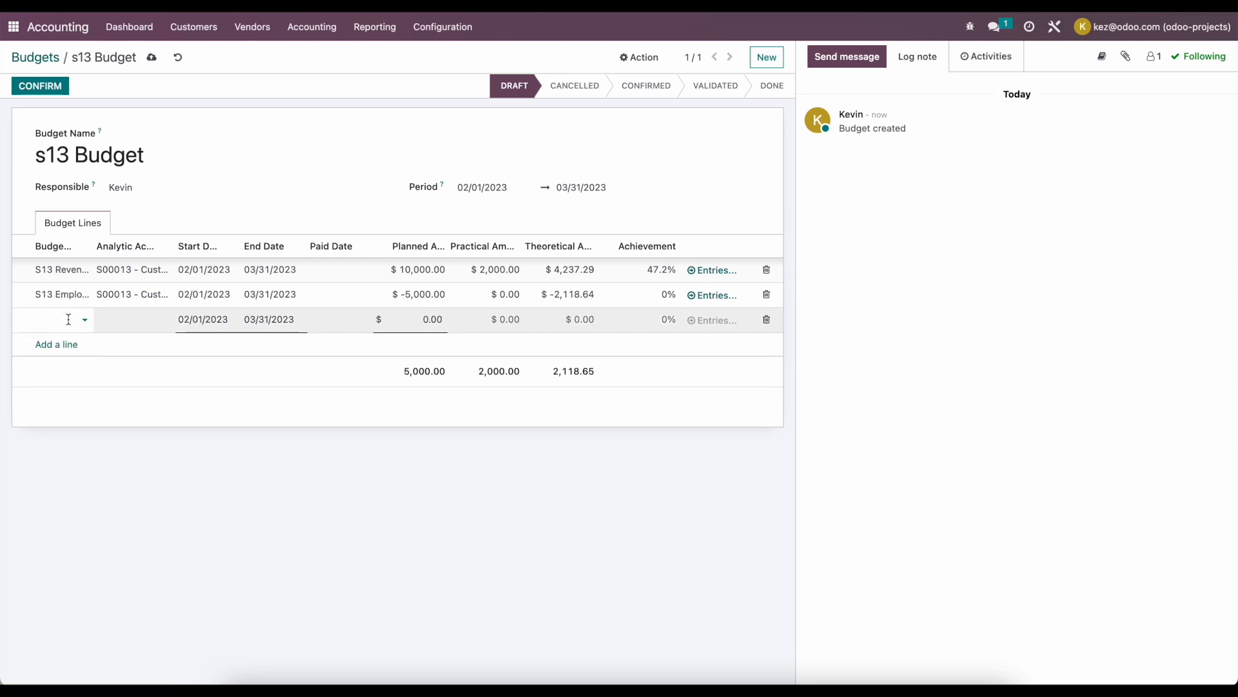
{"action": "type", "text": "S13"}
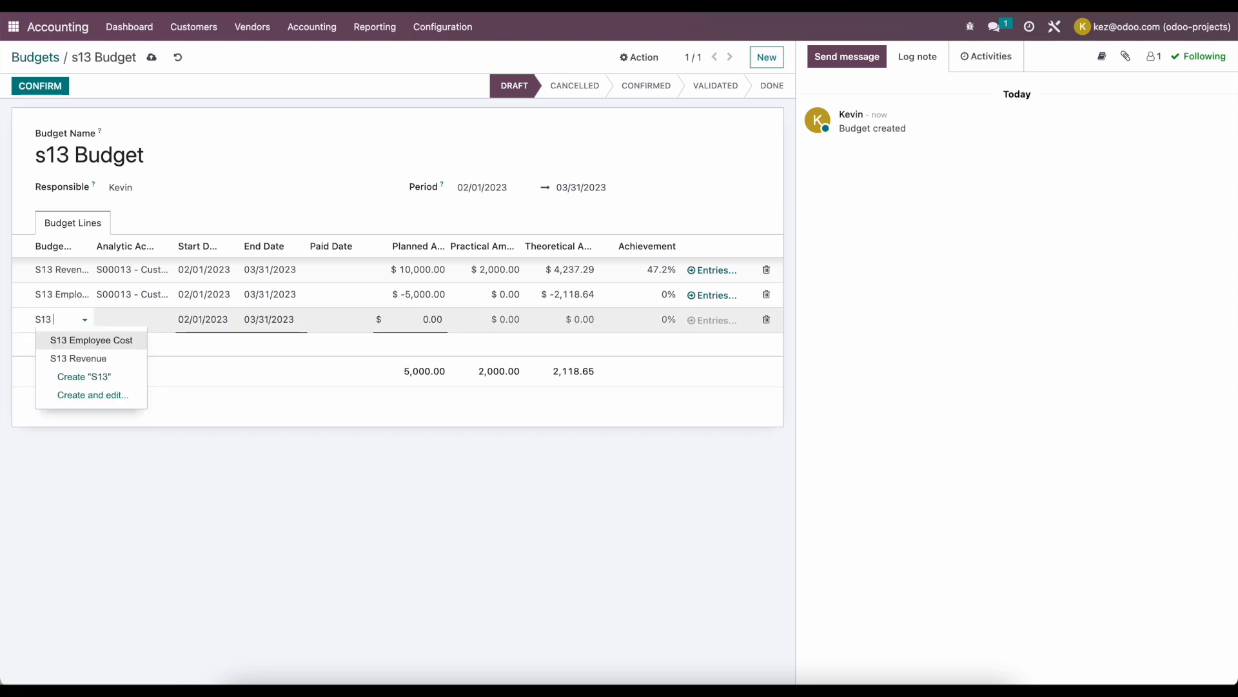
{"action": "type", "text": " Other Expenses"}
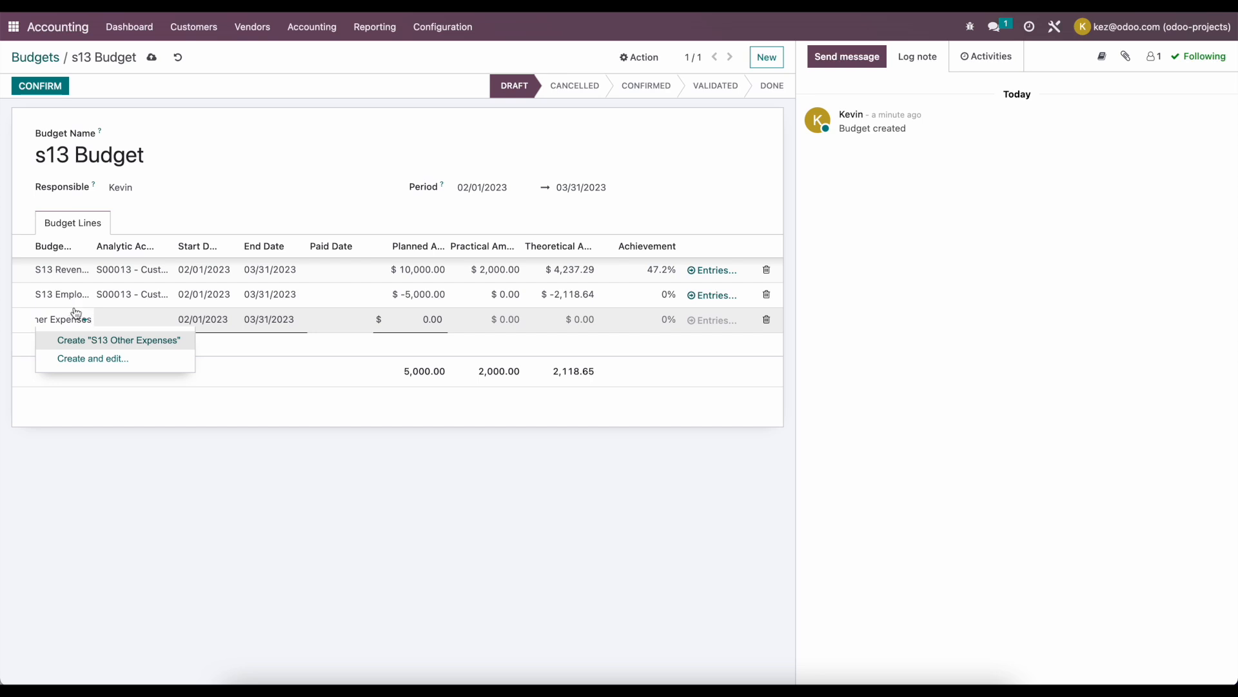
{"action": "left_click", "coordinate": [98, 358]}
- Link the Expenses account to the S13 Other Expenses position and save the position
{"action": "left_click", "coordinate": [310, 171]}
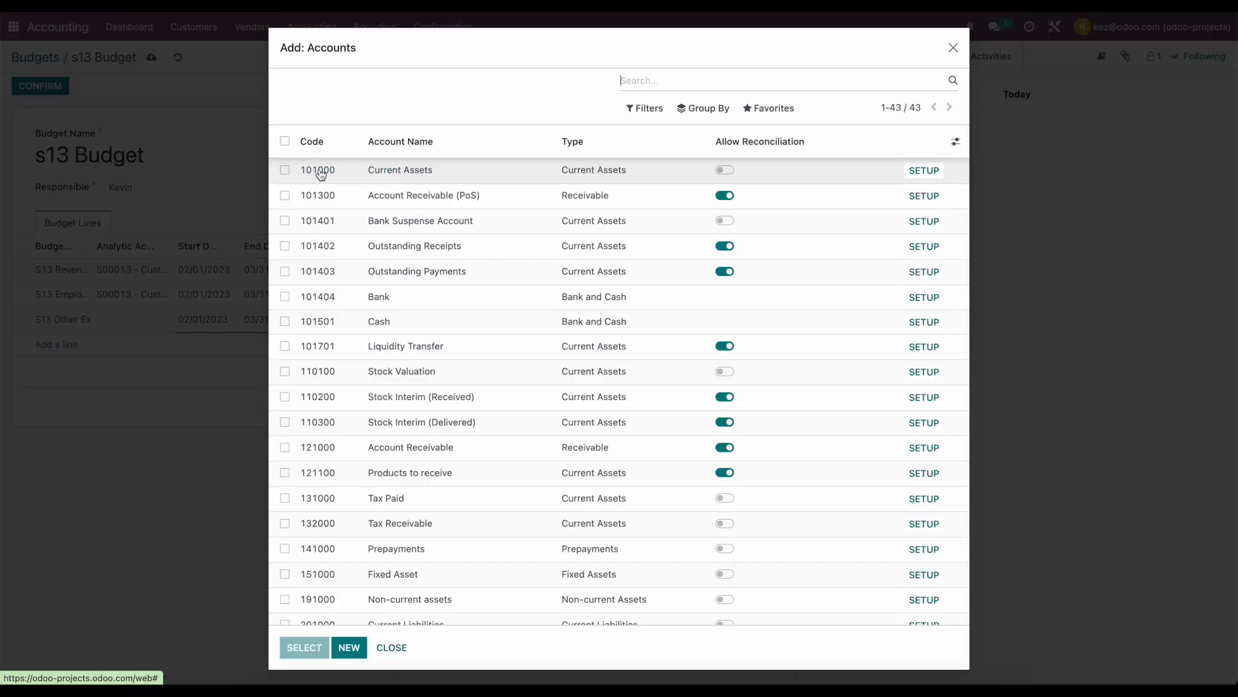
{"action": "type", "text": "expe"}
{"action": "key", "text": "Return"}
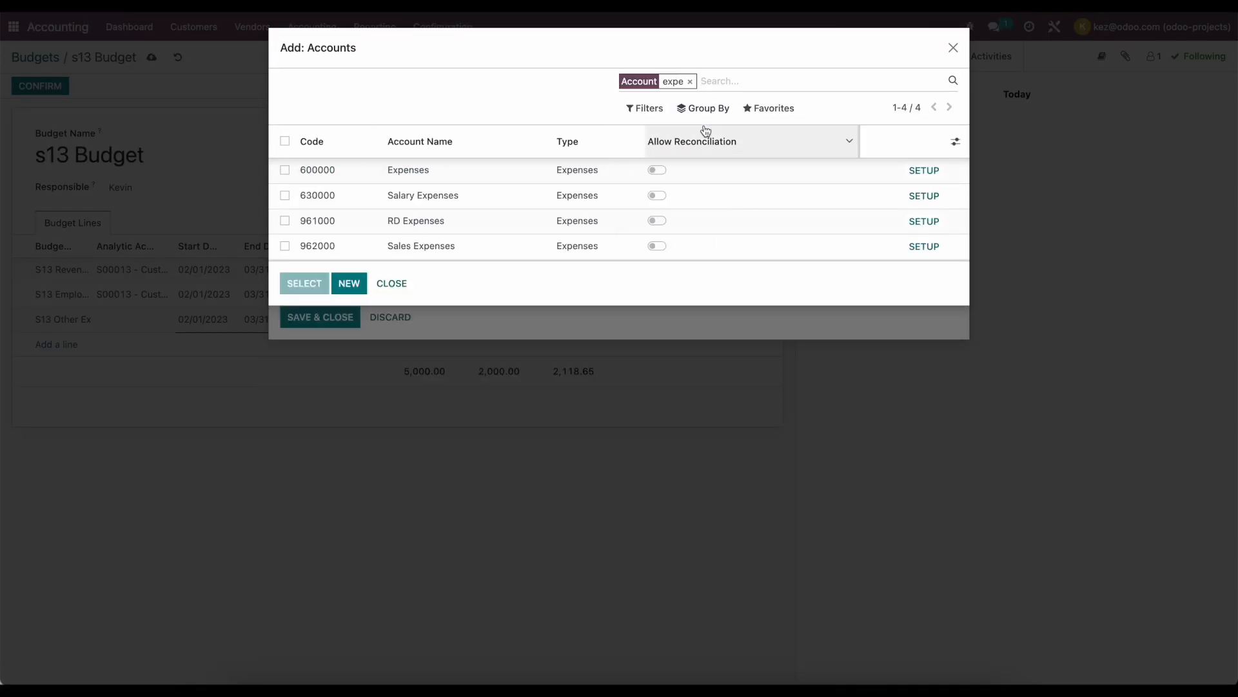
{"action": "left_click", "coordinate": [509, 181]}
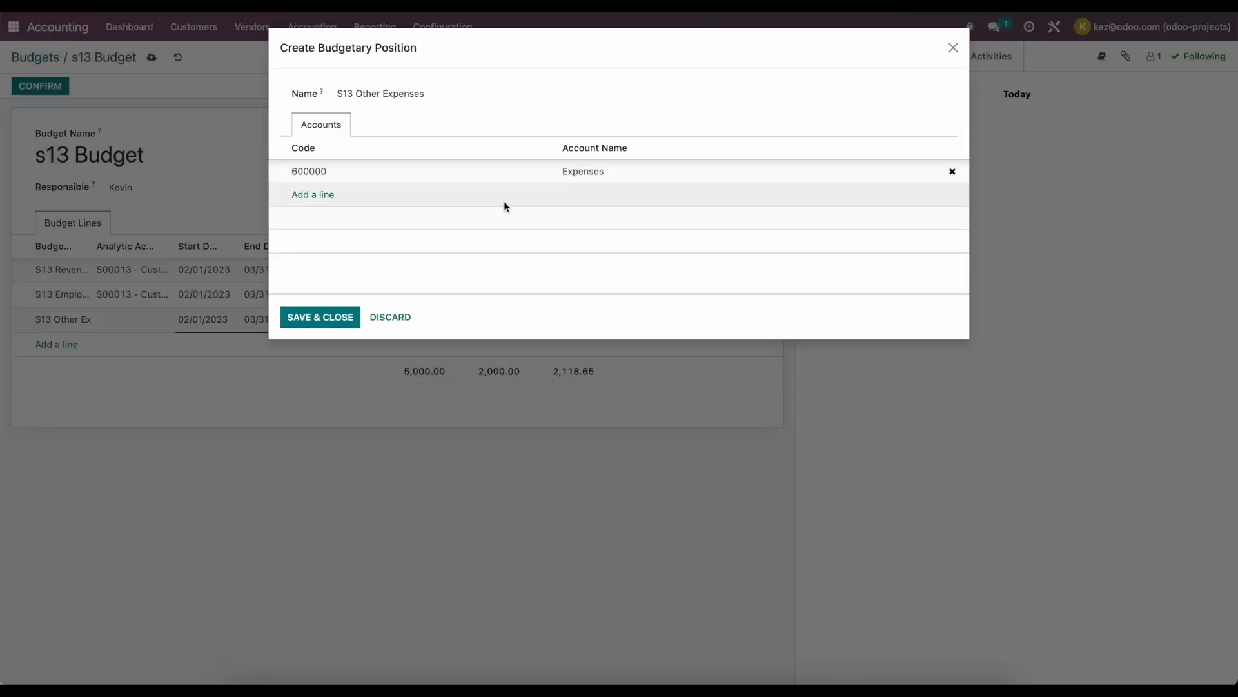
{"action": "left_click", "coordinate": [348, 317]}
- Assign Customer 4's analytic account to the S13 Other Expenses line and set its planned amount to -500
{"action": "left_click", "coordinate": [146, 323]}
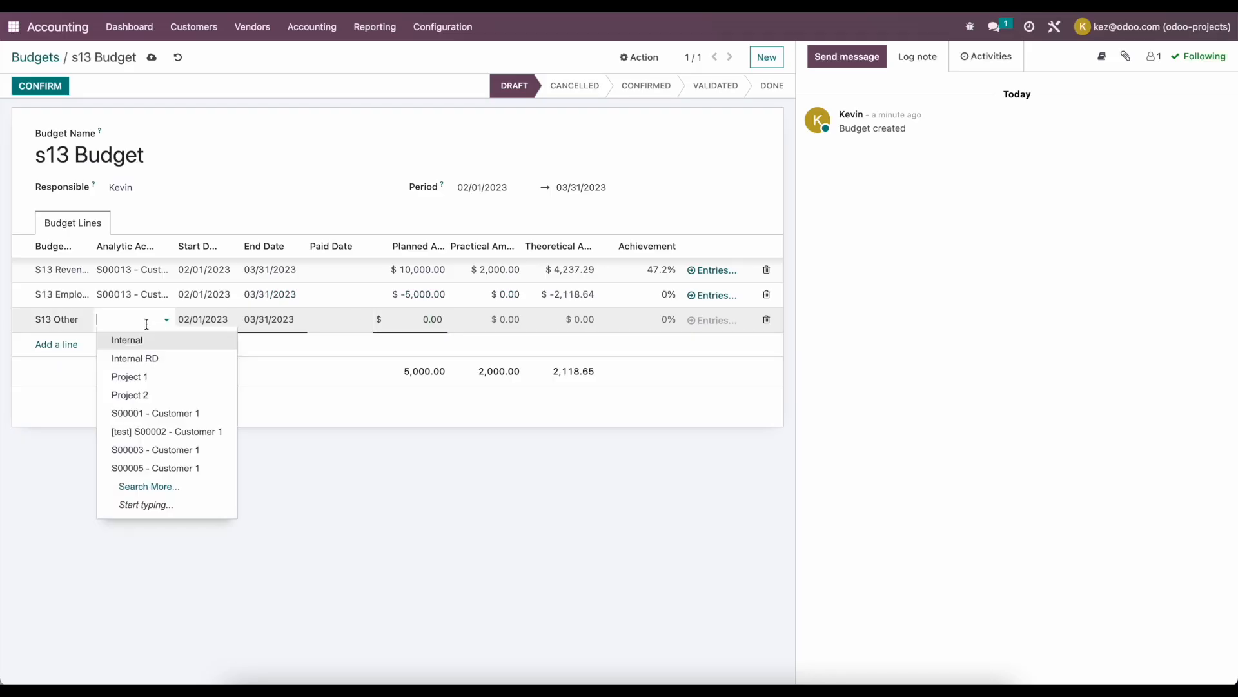
{"action": "type", "text": "13"}
{"action": "left_click", "coordinate": [156, 340]}
{"action": "left_click", "coordinate": [435, 330]}
{"action": "type", "text": "-1"}
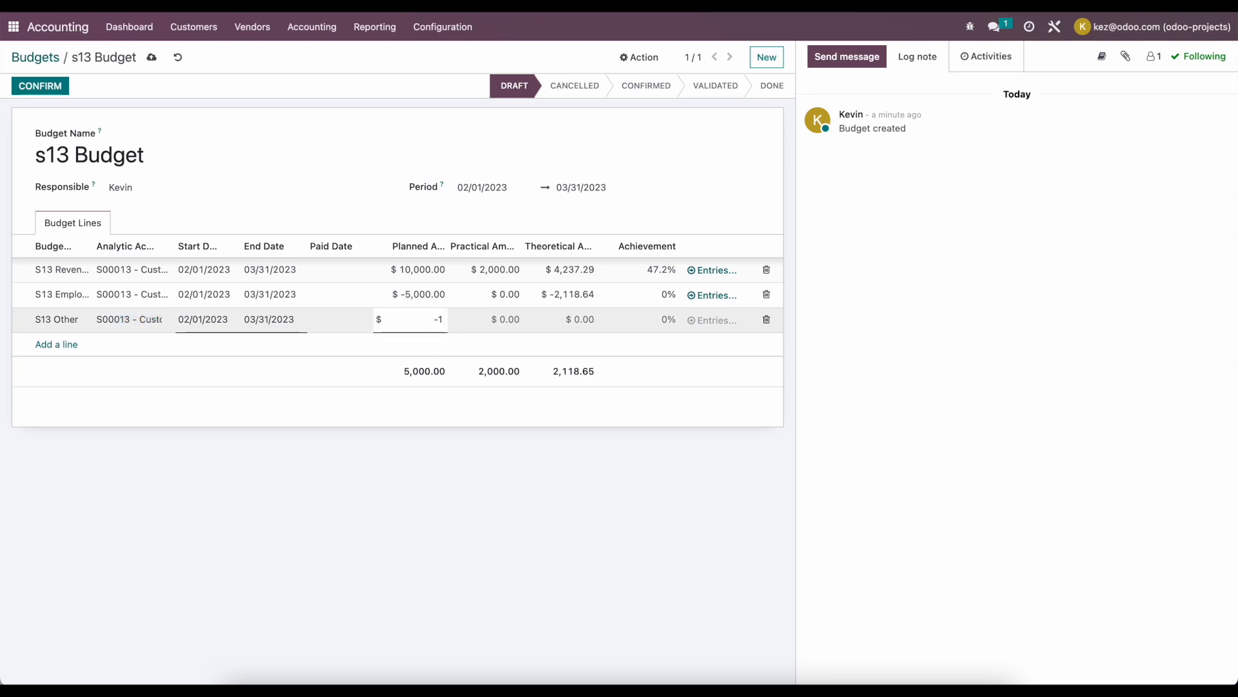
{"action": "type", "text": "500"}
{"action": "left_click", "coordinate": [445, 416]}
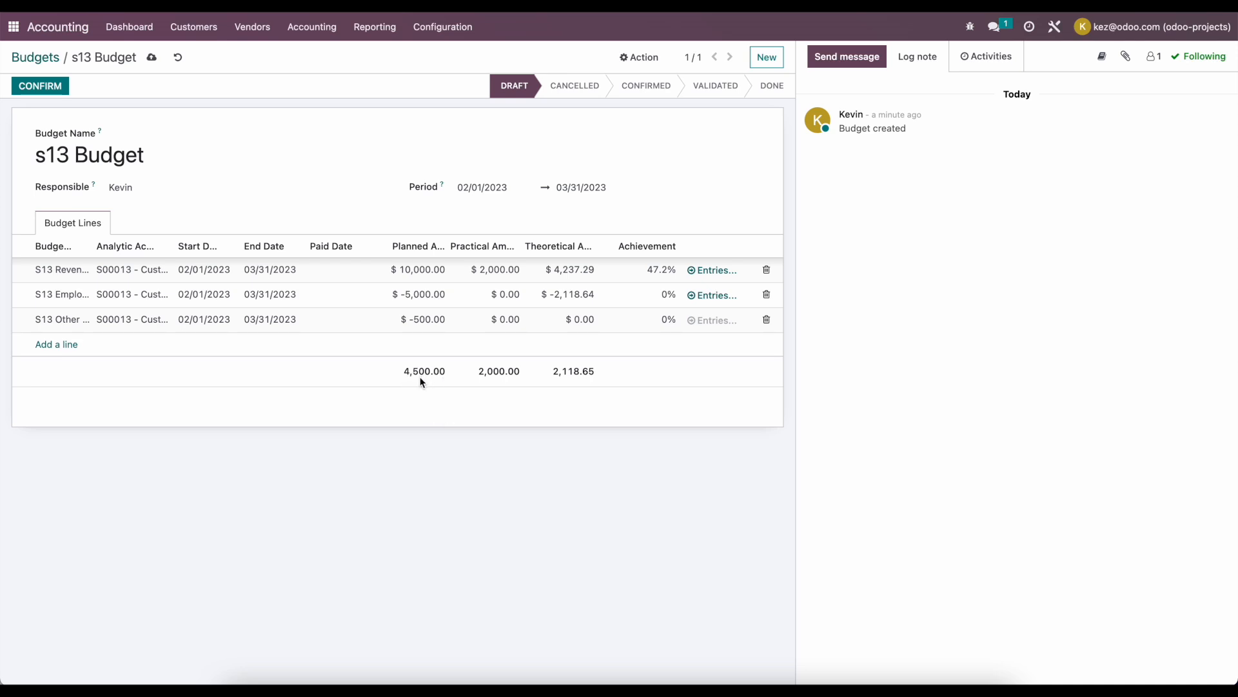
- Save the s13 Budget with its three lines and confirm it
{"action": "left_click", "coordinate": [152, 57]}
{"action": "left_click", "coordinate": [53, 91]}
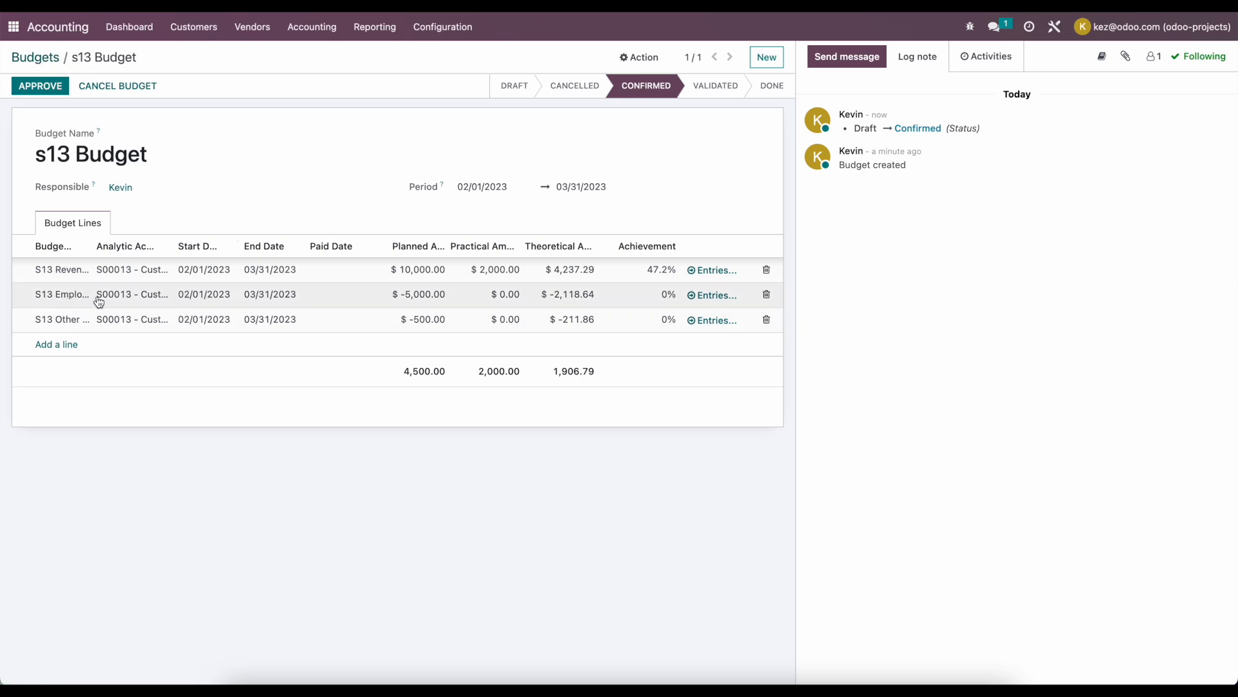
- Open the analytic items, expand the Customer 4 group, and view the details of the "planning project" item
{"action": "left_click", "coordinate": [333, 32]}
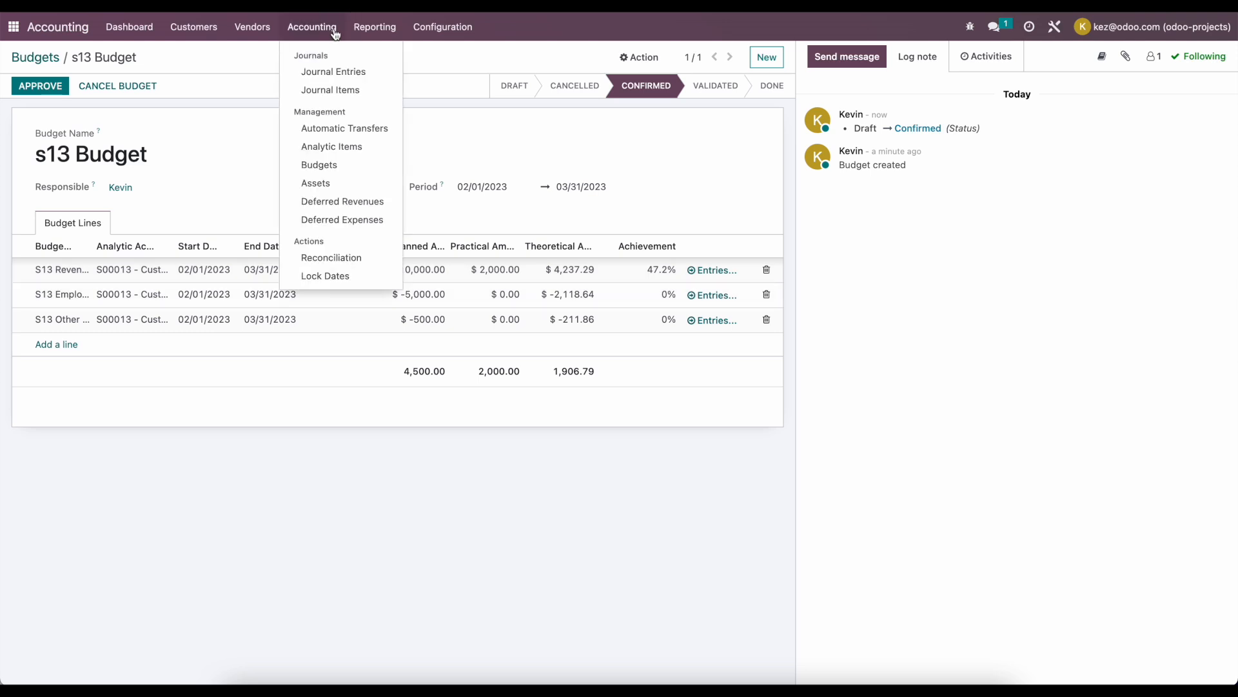
{"action": "left_click", "coordinate": [348, 146]}
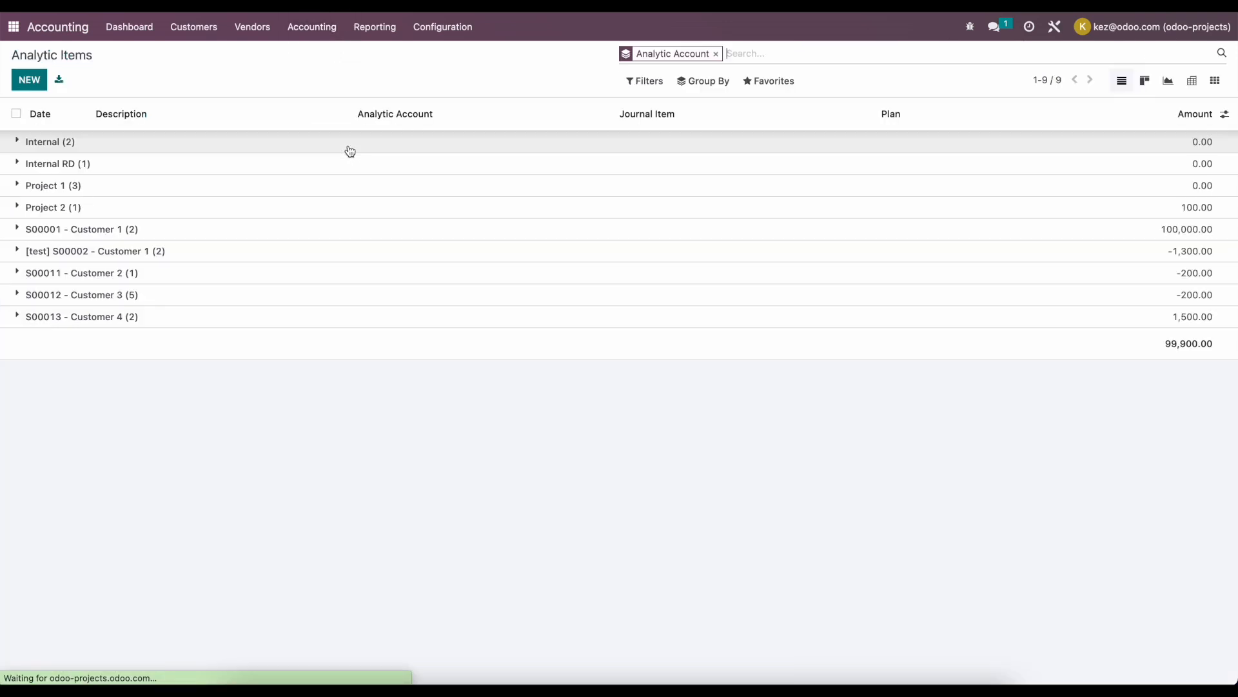
{"action": "left_click", "coordinate": [238, 322]}
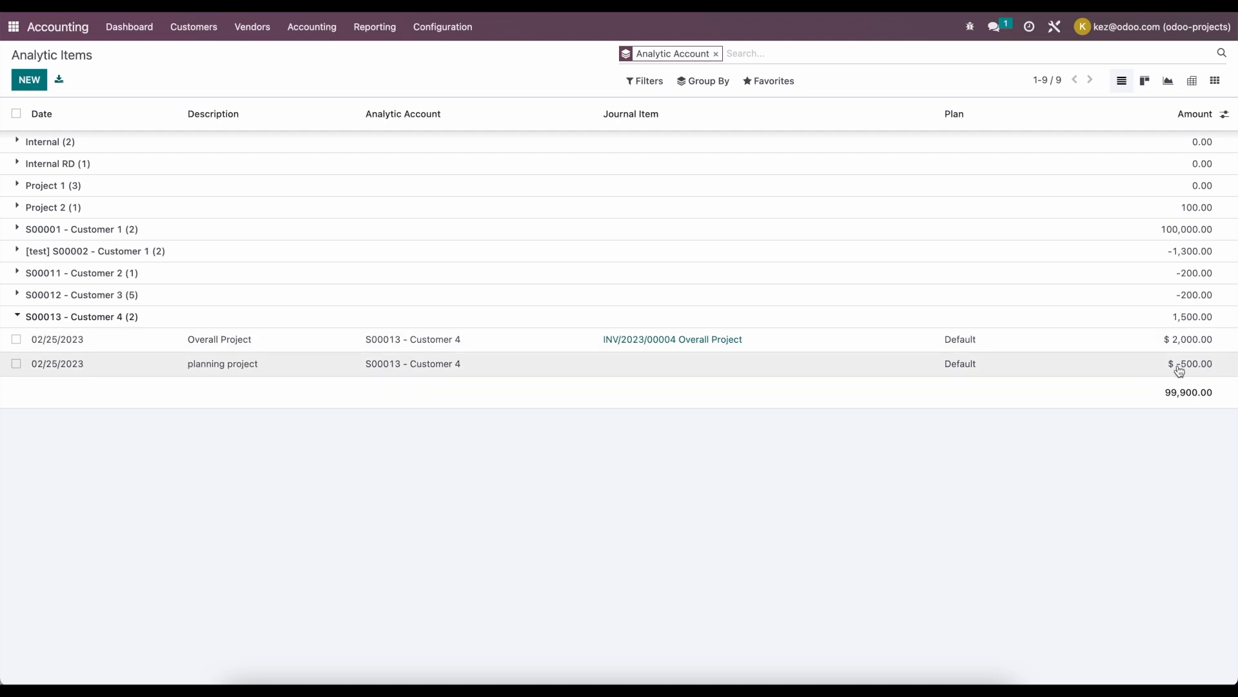
{"action": "left_click", "coordinate": [709, 373]}
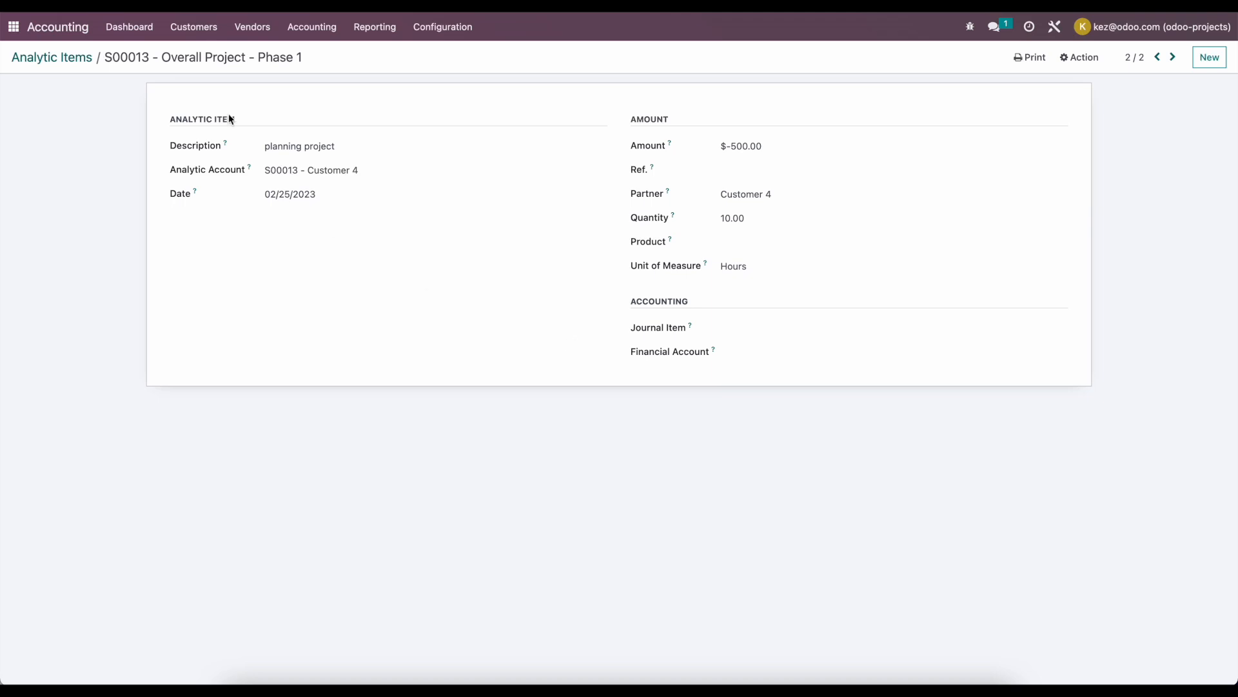
- Open the Bank journal's transactions from the accounting dashboard and add a new transaction labelled "Salary Expenses"
{"action": "left_click", "coordinate": [142, 33]}
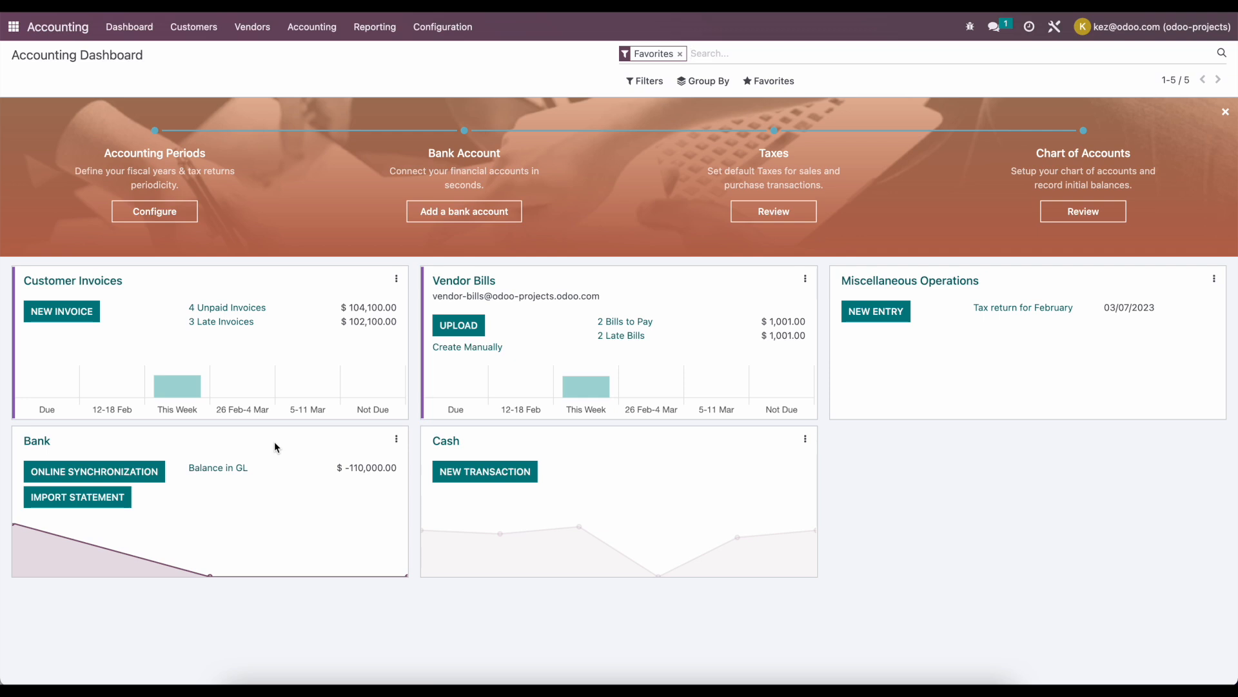
{"action": "left_click", "coordinate": [396, 440]}
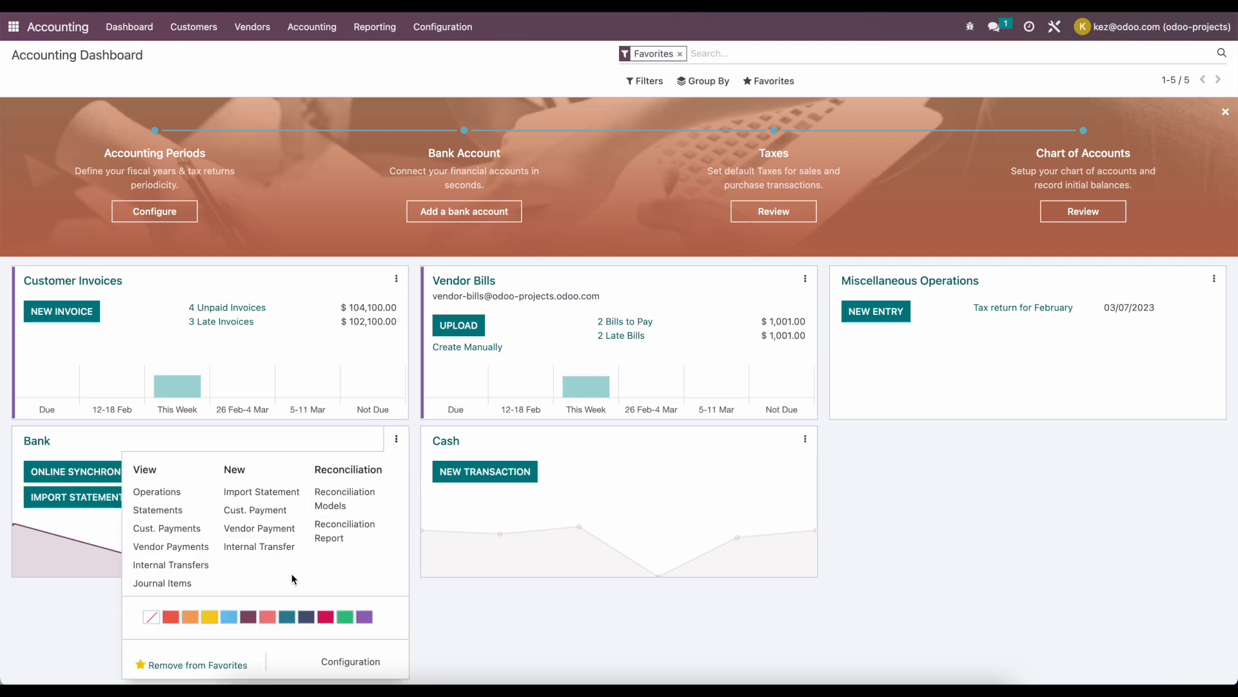
{"action": "left_click", "coordinate": [204, 510]}
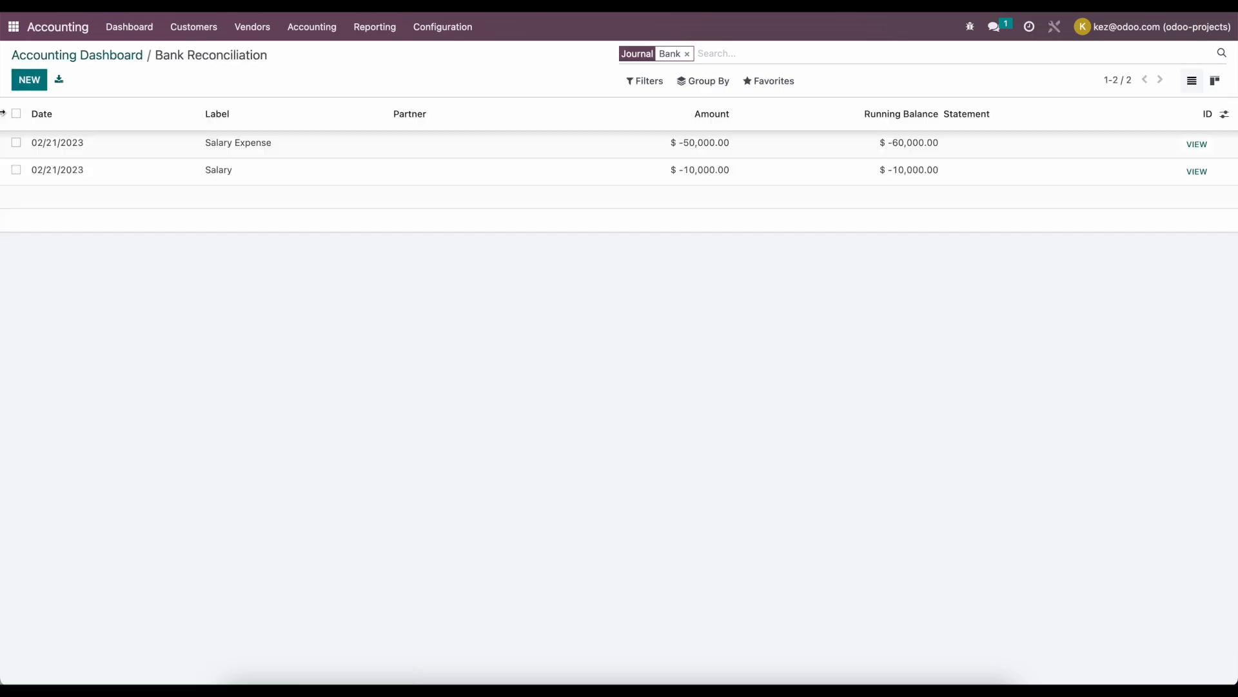
{"action": "left_click", "coordinate": [27, 80]}
{"action": "left_click", "coordinate": [239, 138]}
{"action": "type", "text": "Salary Expenses"}
- Set the new Salary Expenses transaction's amount to -15000 and save it
{"action": "left_click", "coordinate": [622, 149]}
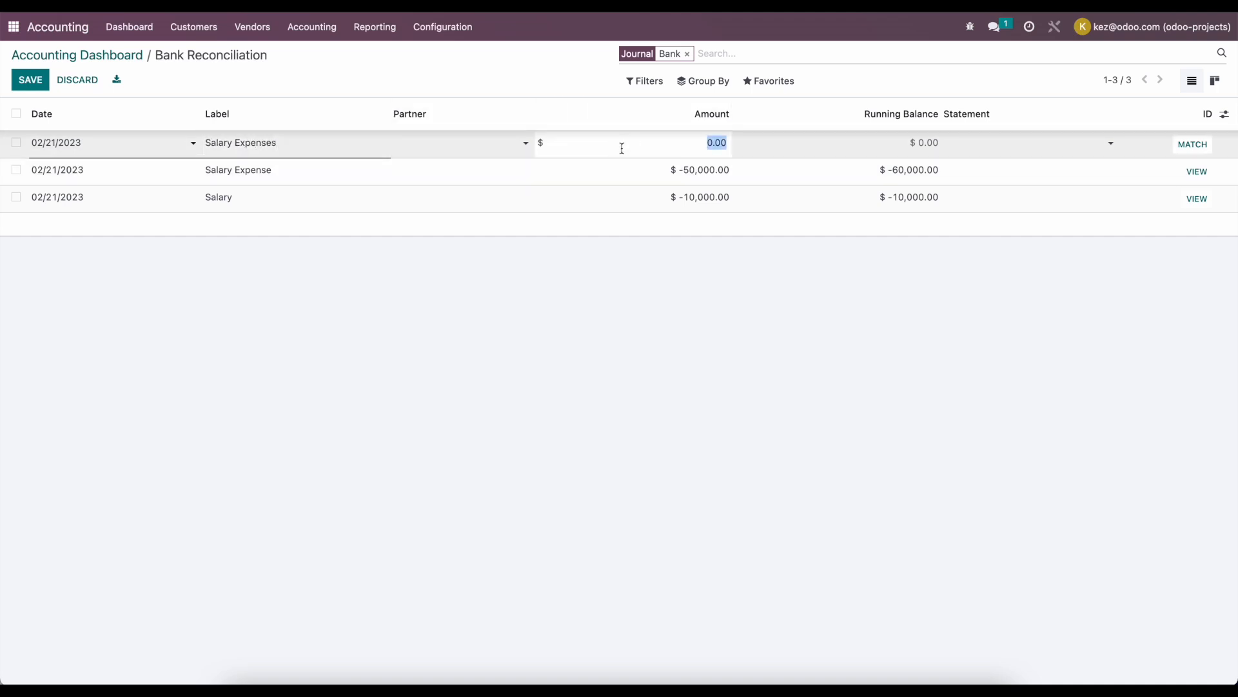
{"action": "type", "text": "-10"}
{"action": "type", "text": "000"}
{"action": "left_click", "coordinate": [712, 145]}
{"action": "type", "text": "-15000"}
{"action": "left_click", "coordinate": [769, 261]}
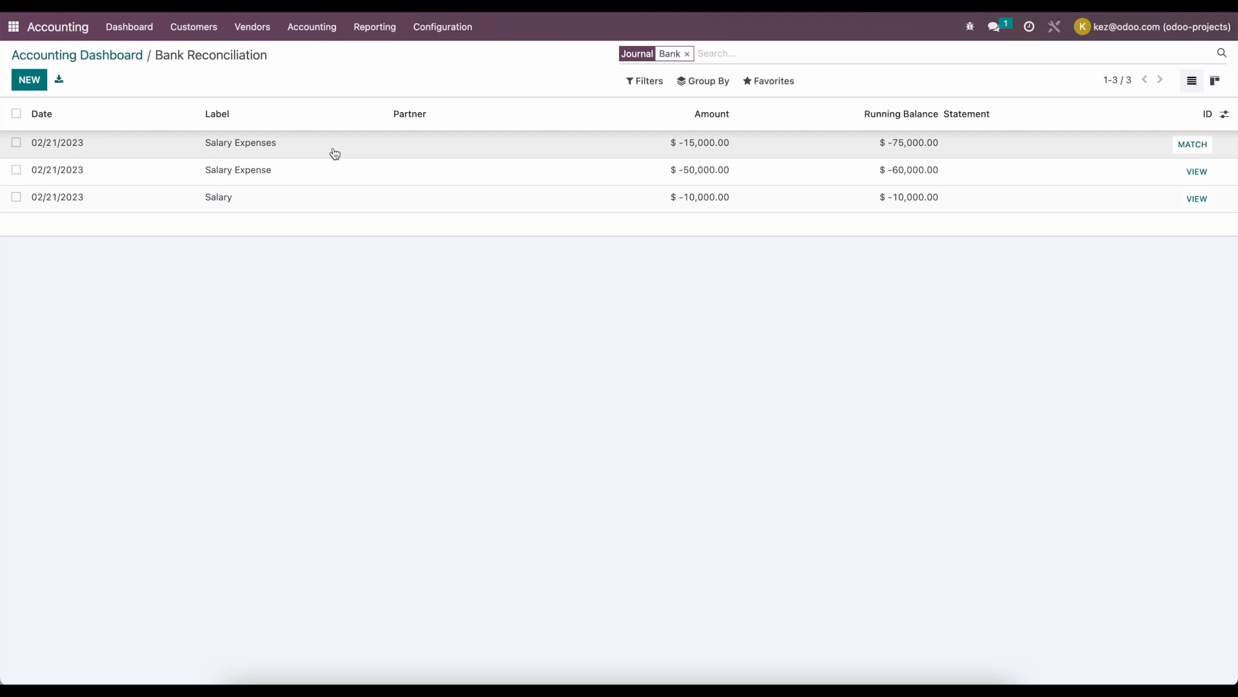
- Reconcile the Salary Expenses transaction manually against account 630000 Salary Expenses, label it "Salary Expenses - Feb 25" and validate it
{"action": "left_click", "coordinate": [109, 58]}
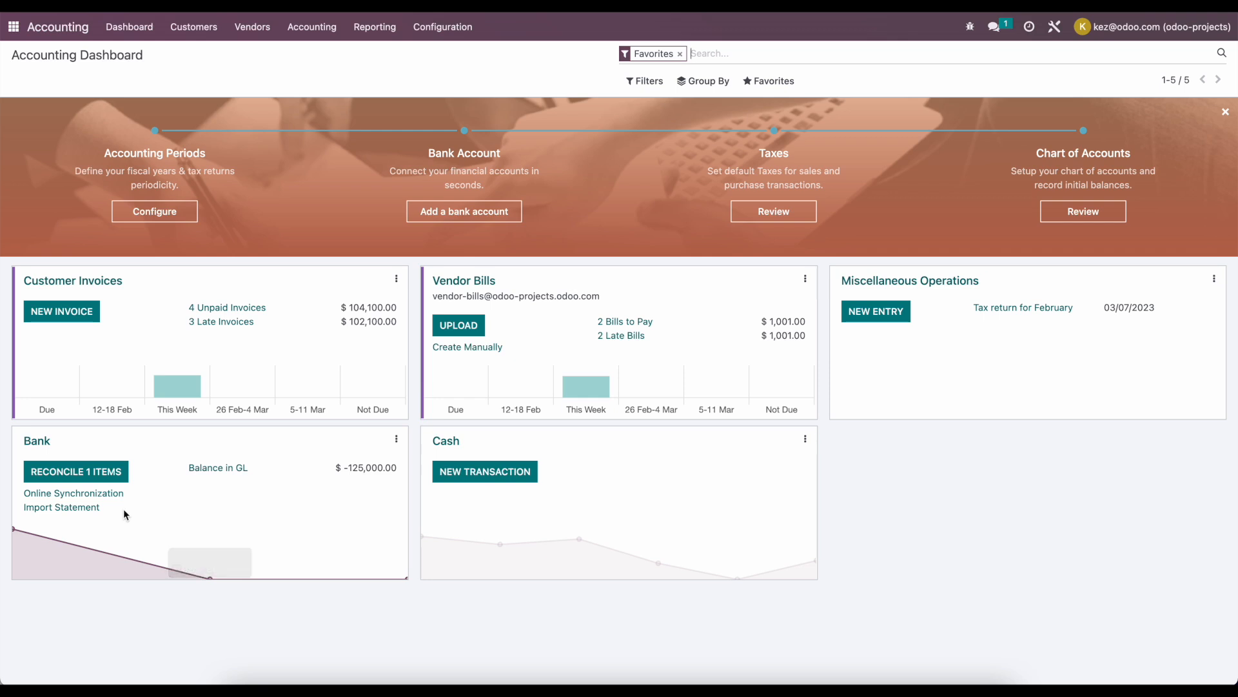
{"action": "left_click", "coordinate": [107, 471]}
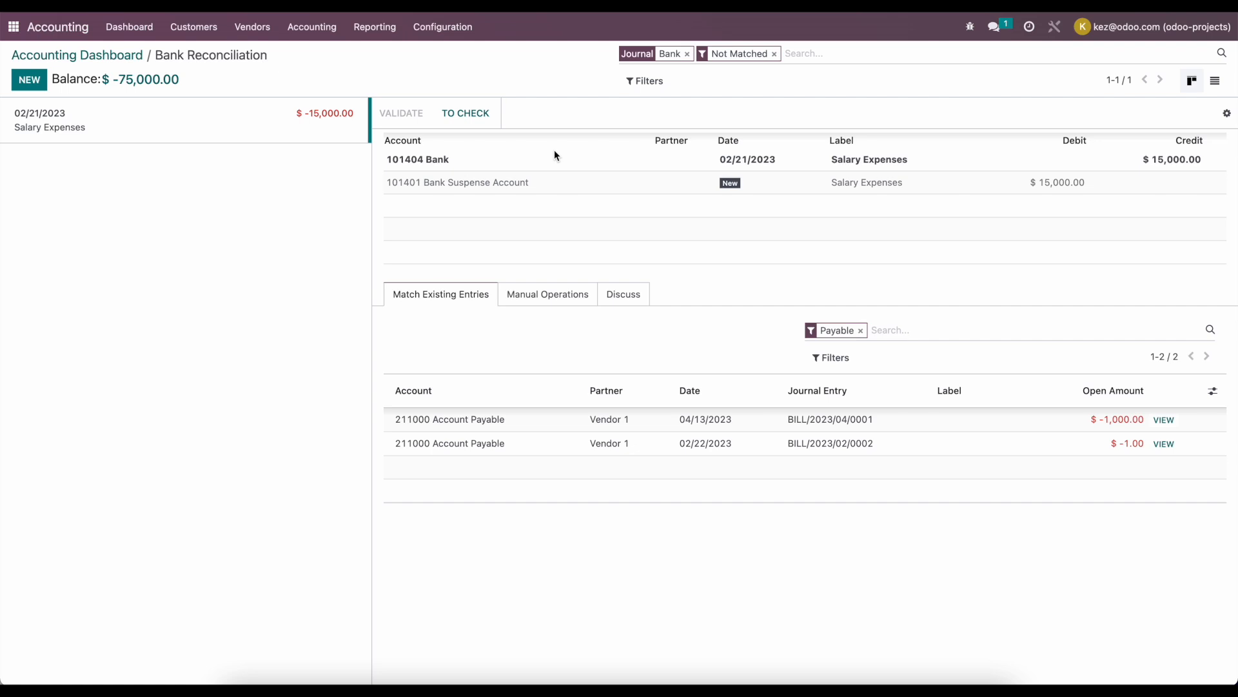
{"action": "left_click", "coordinate": [577, 295]}
{"action": "left_click", "coordinate": [664, 352]}
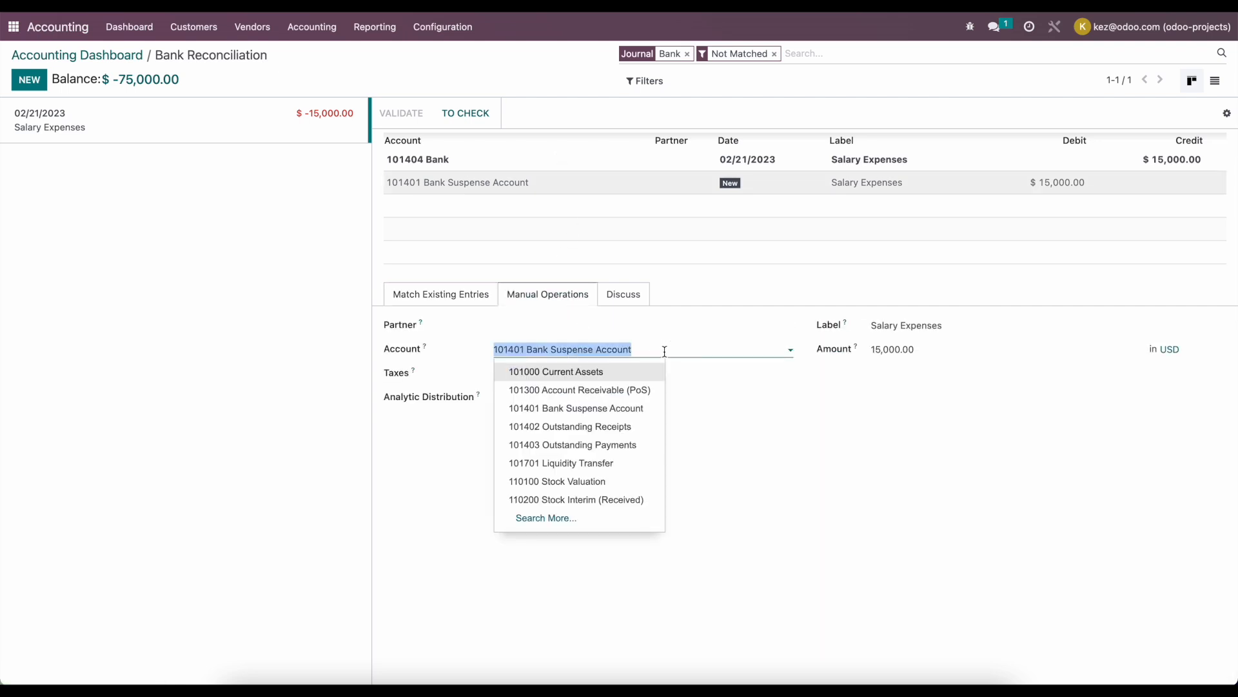
{"action": "type", "text": "sal"}
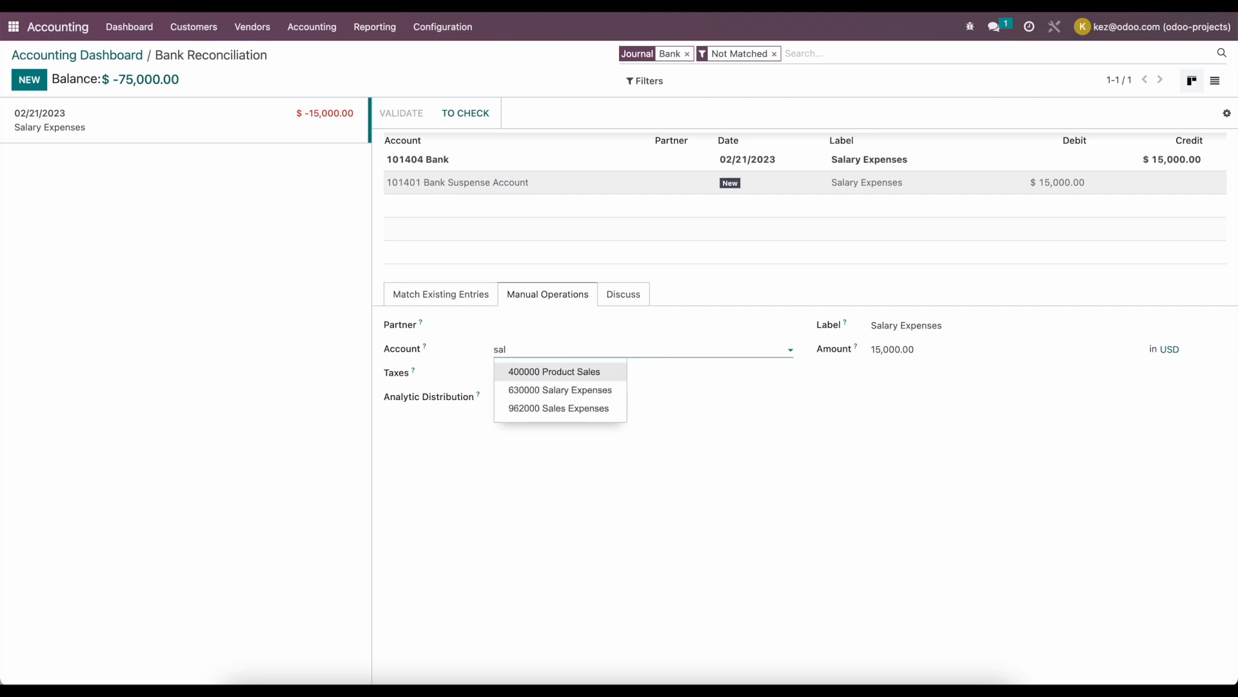
{"action": "left_click", "coordinate": [618, 397]}
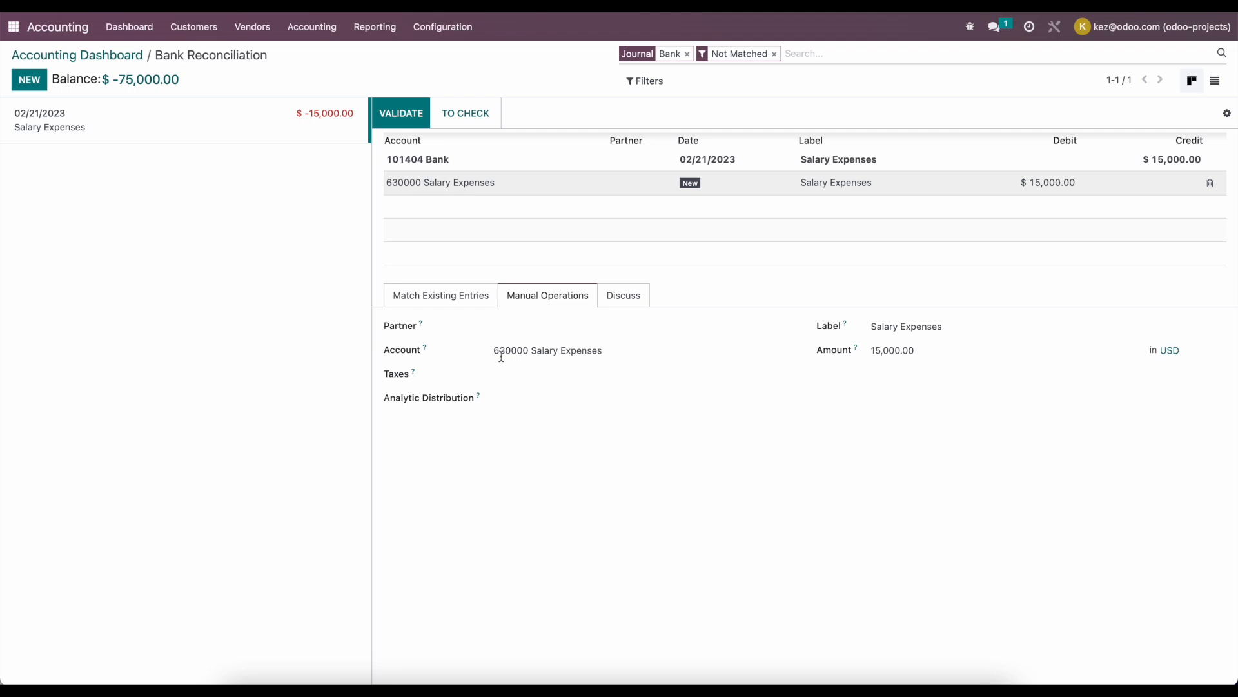
{"action": "left_click", "coordinate": [956, 321]}
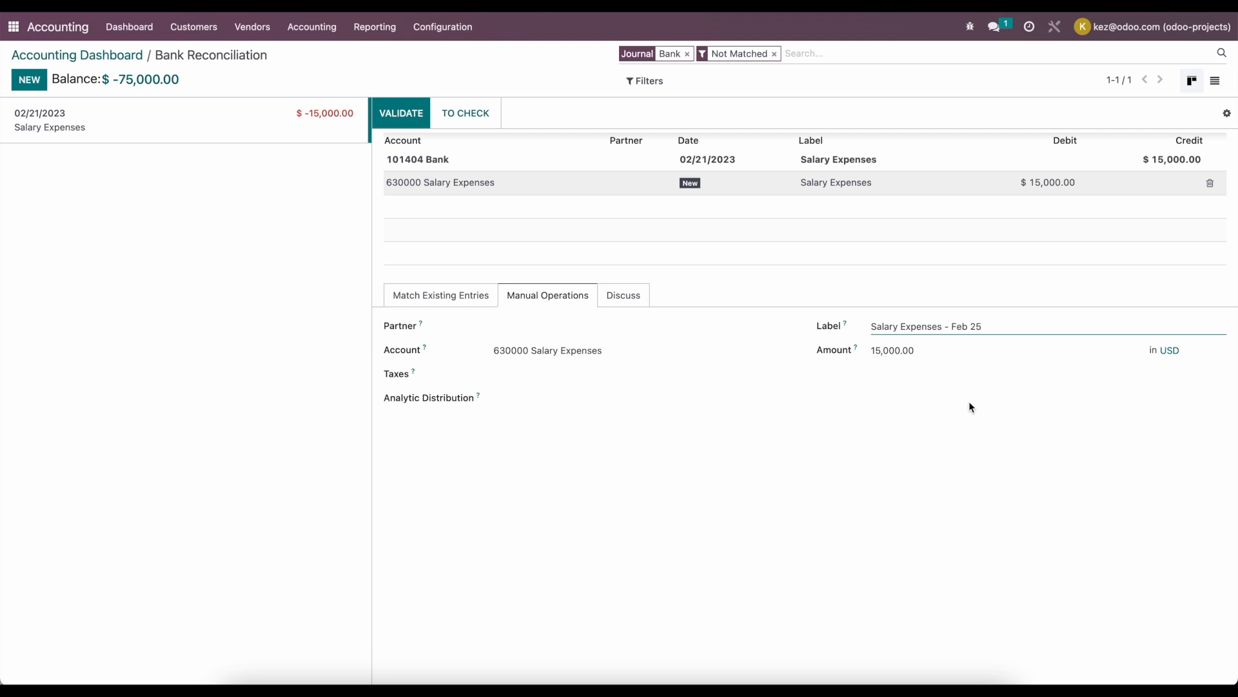
{"action": "left_click", "coordinate": [405, 114]}
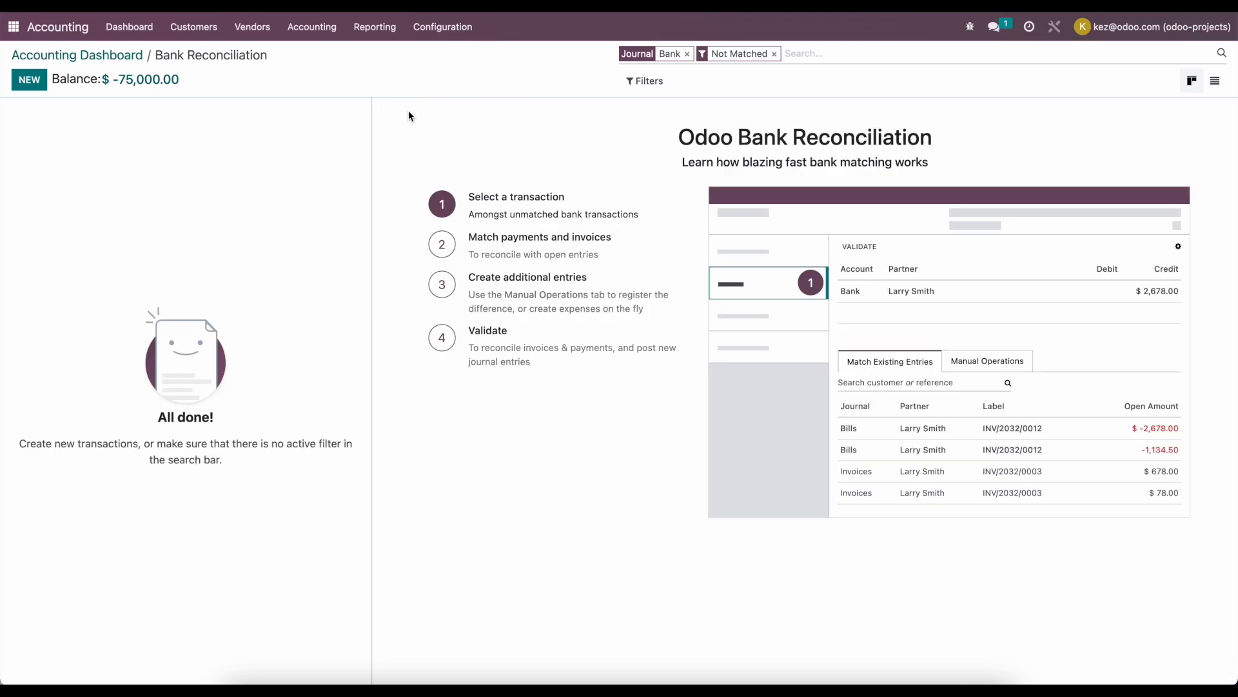
- Open the Profit and Loss report, expand Expenses, and inspect the 630000 Salary Expenses entries in the general ledger
{"action": "left_click", "coordinate": [372, 29]}
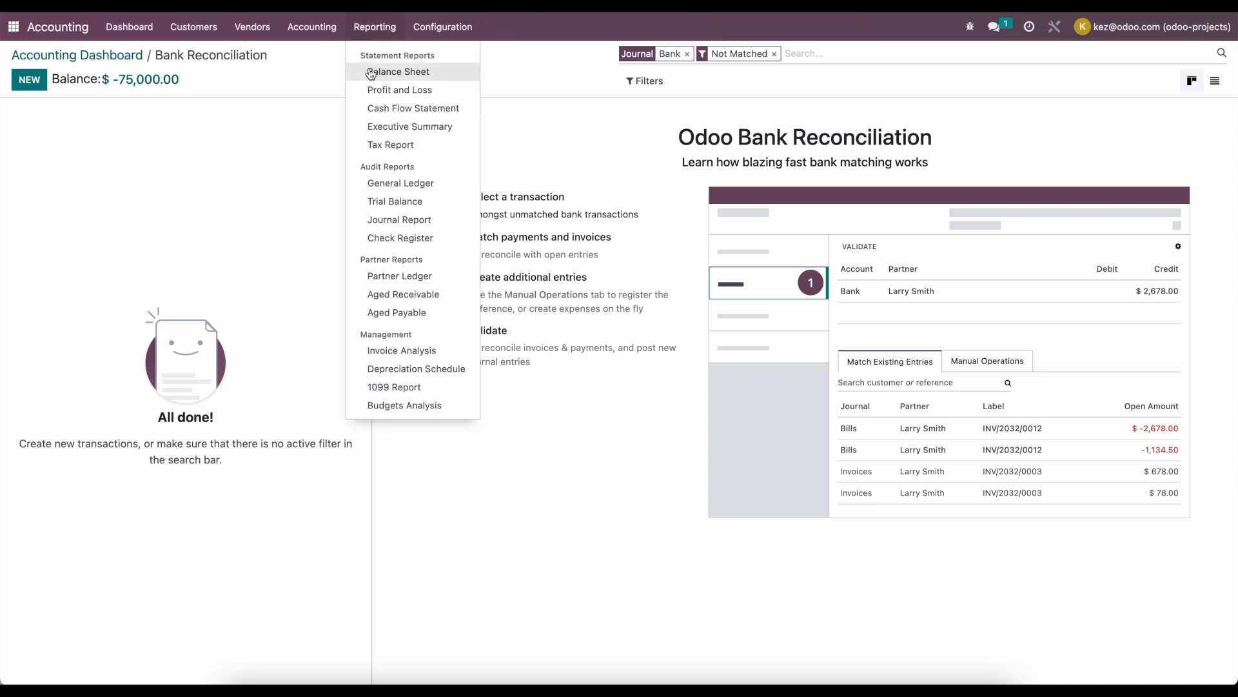
{"action": "left_click", "coordinate": [378, 95]}
{"action": "left_click", "coordinate": [233, 397]}
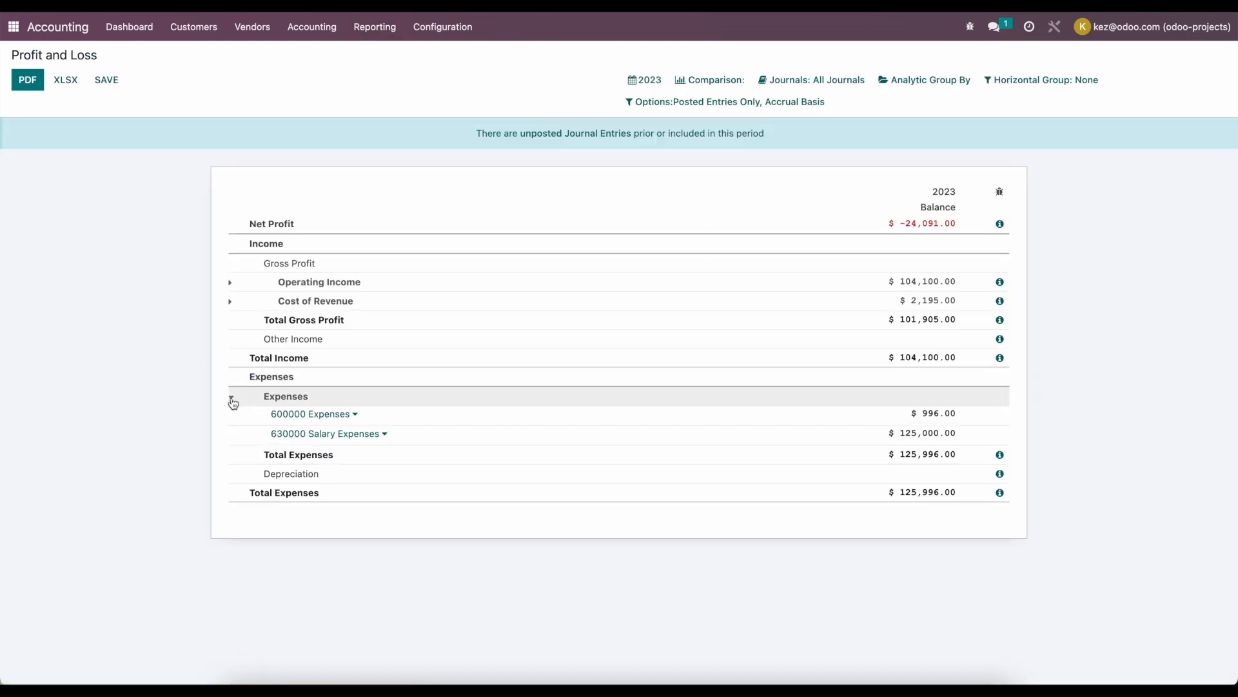
{"action": "left_click", "coordinate": [365, 442]}
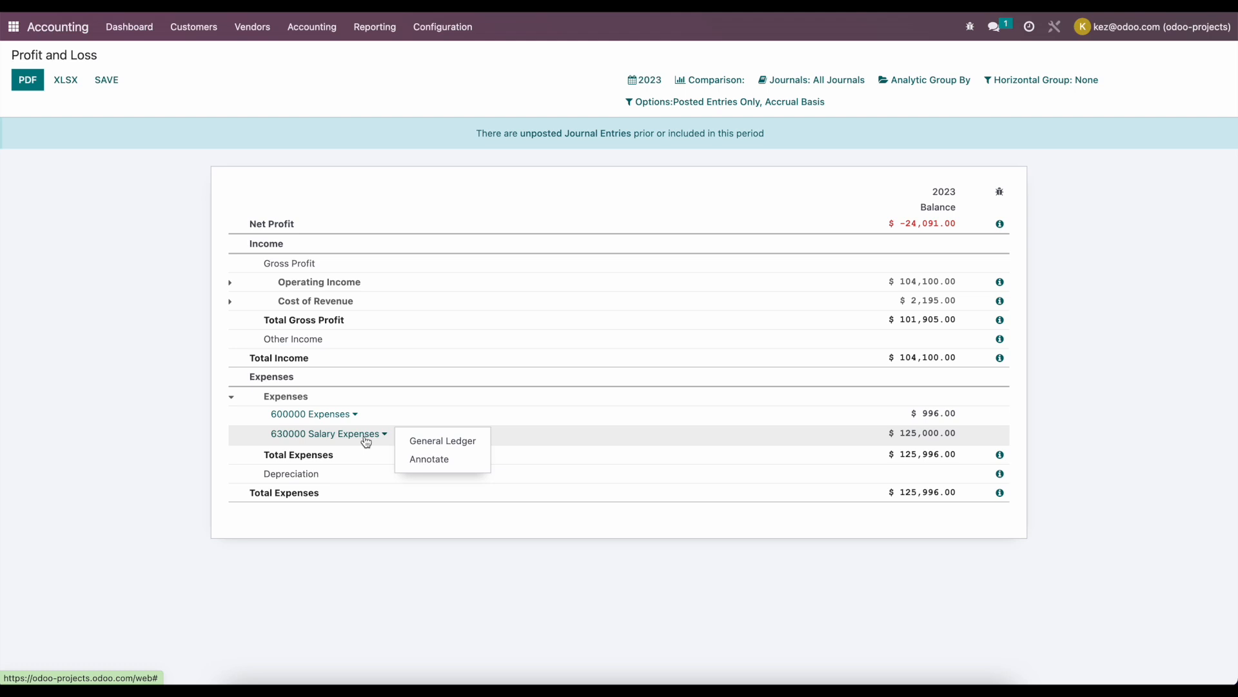
{"action": "left_click", "coordinate": [431, 443]}
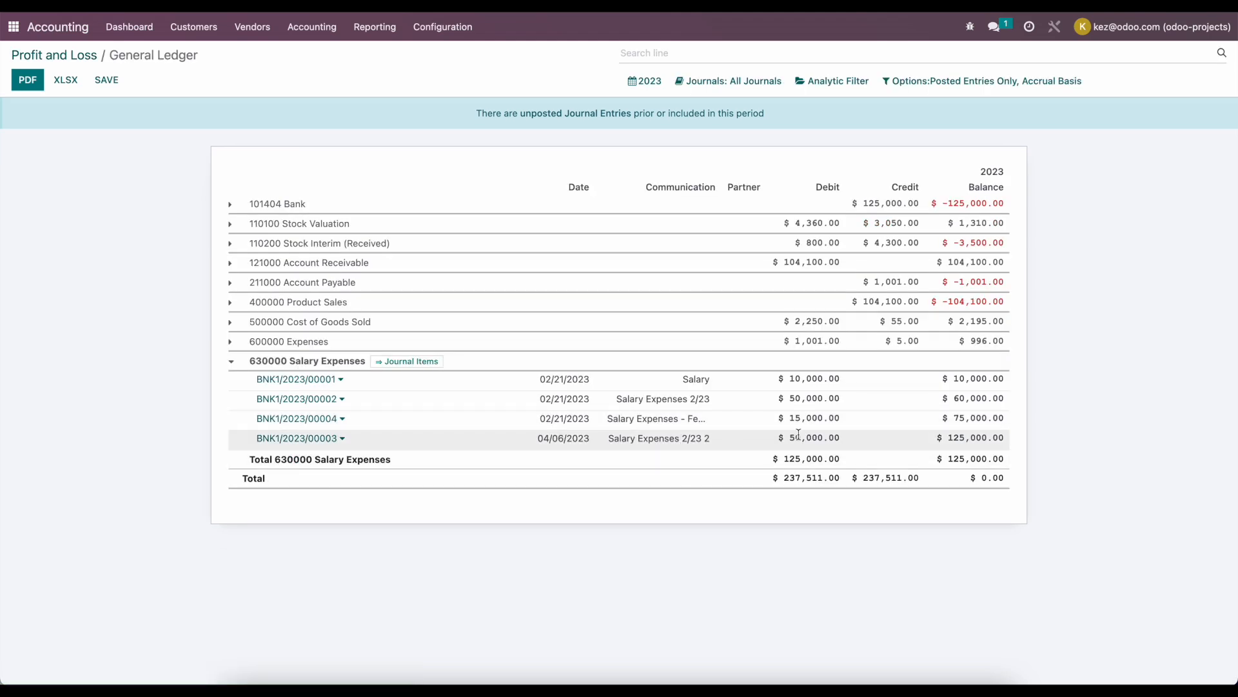
{"action": "left_click", "coordinate": [678, 419]}
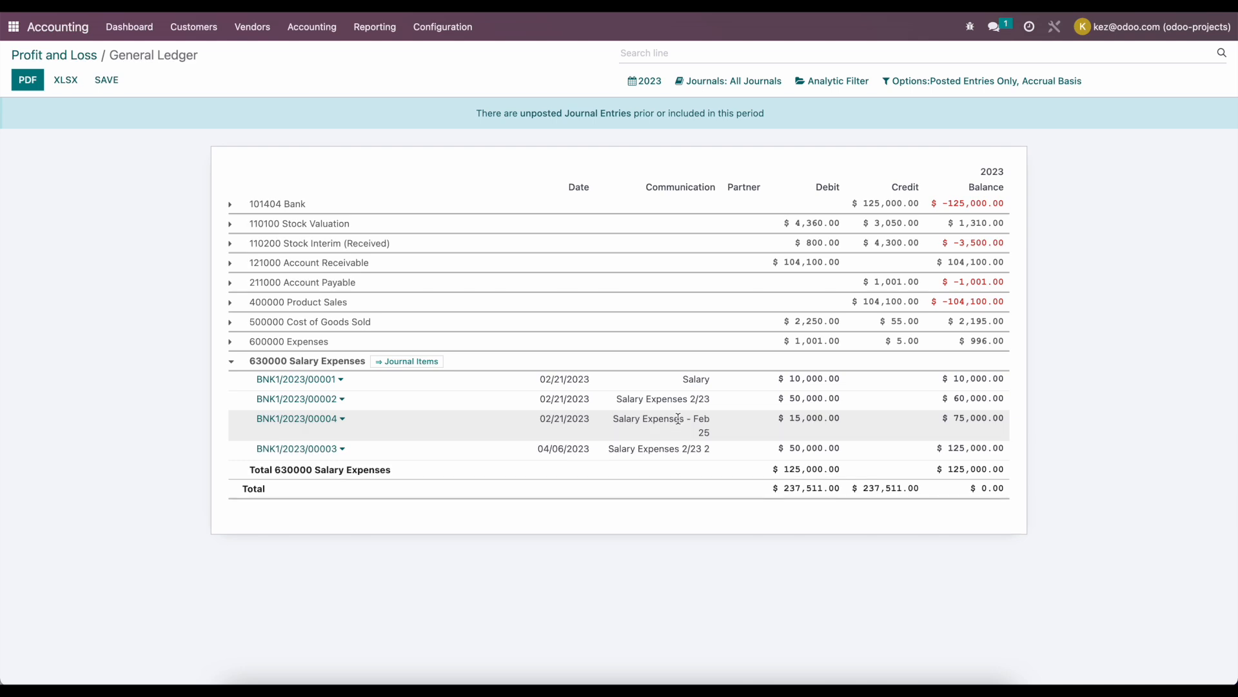
- Open the analytic items, expand the S00013 - Customer 4 group and view the "planning project" item again
{"action": "left_click", "coordinate": [328, 33]}
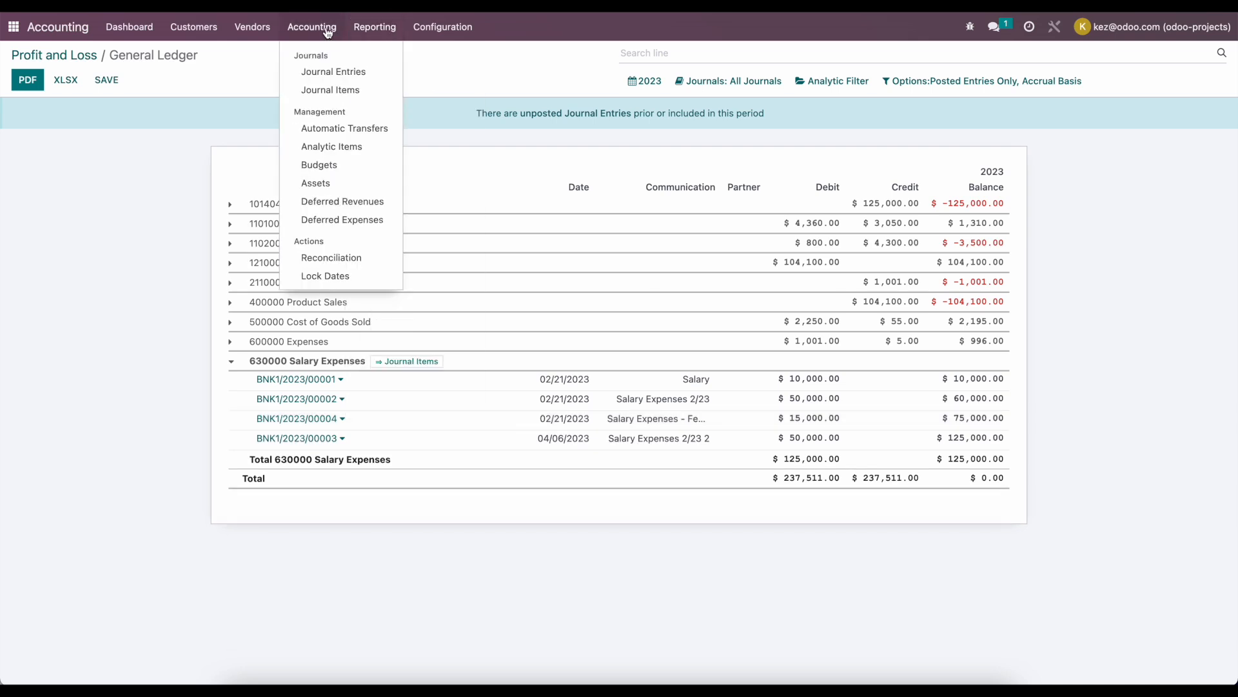
{"action": "left_click", "coordinate": [365, 32]}
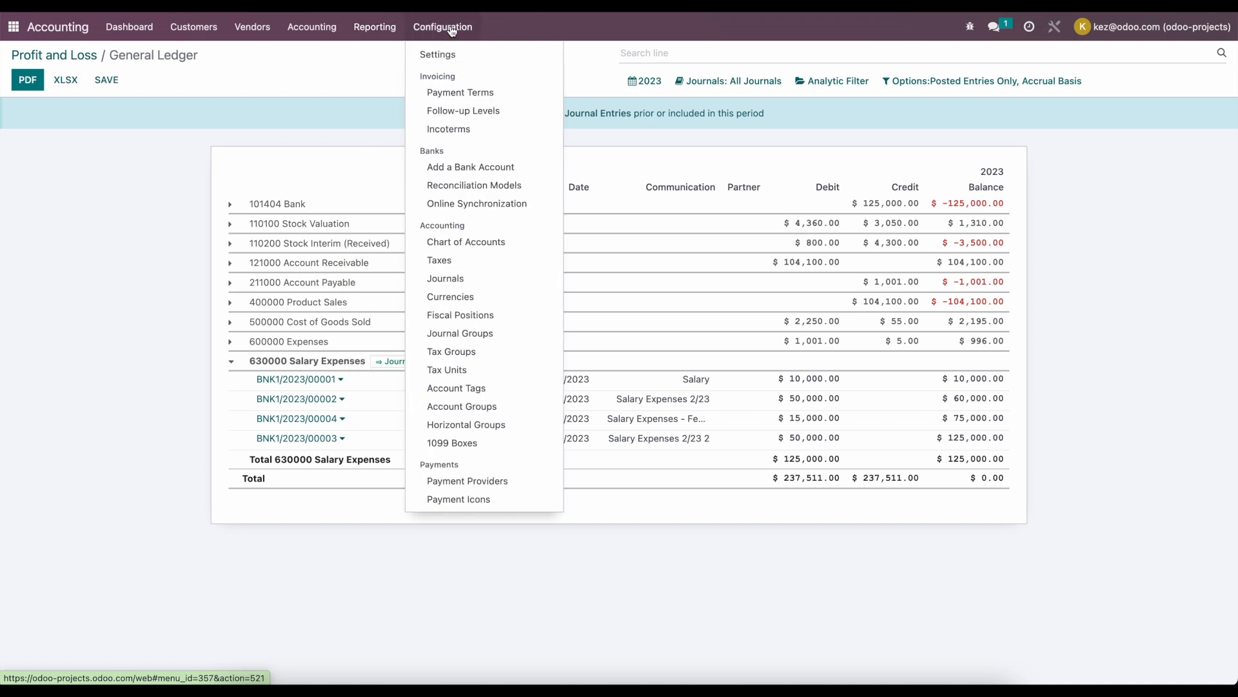
{"action": "left_click", "coordinate": [346, 154]}
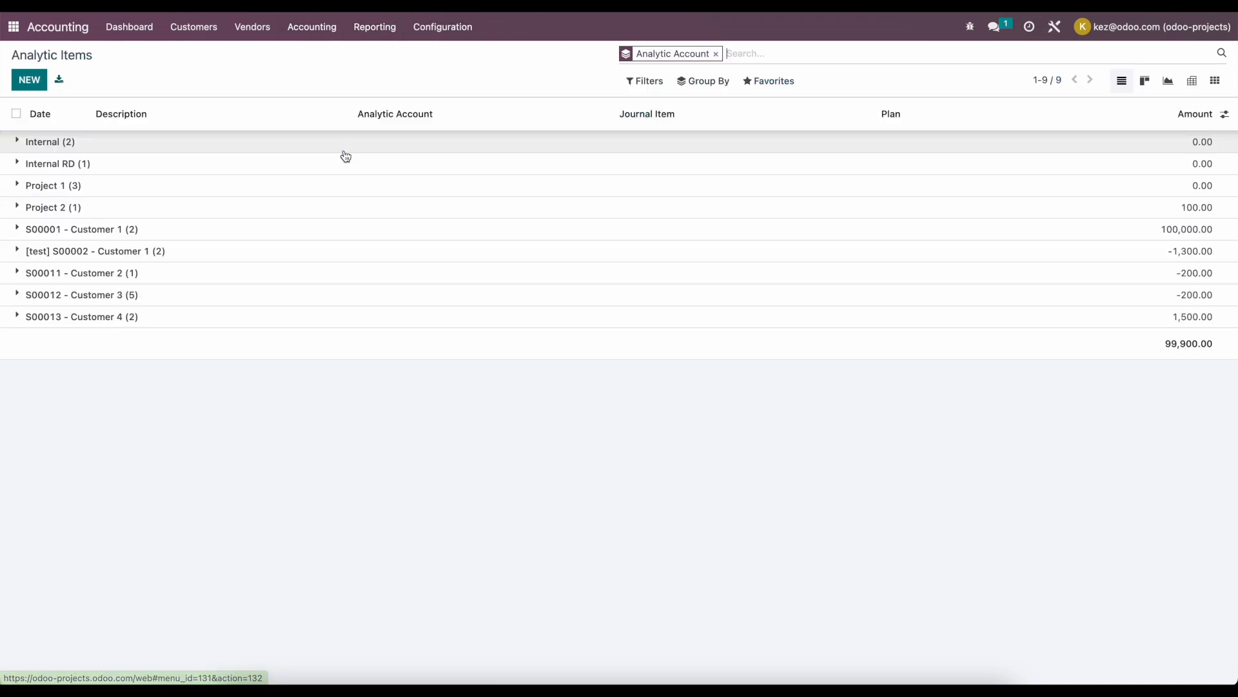
{"action": "left_click", "coordinate": [244, 314]}
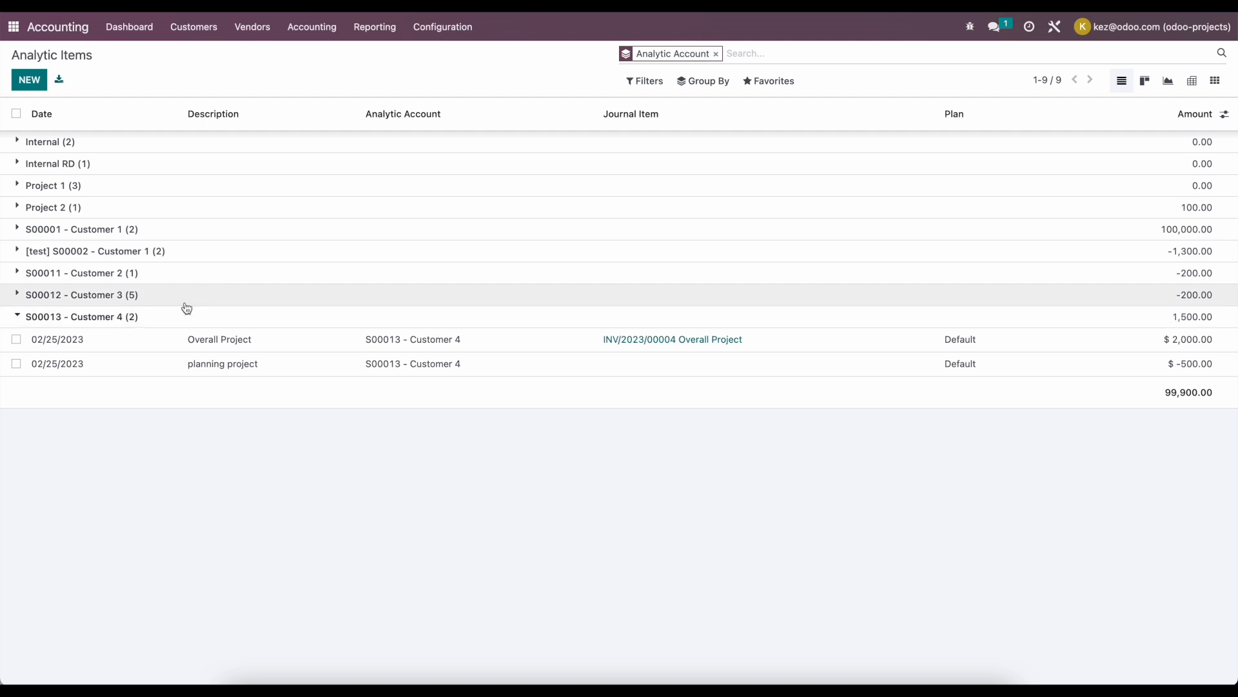
{"action": "left_click", "coordinate": [204, 368]}
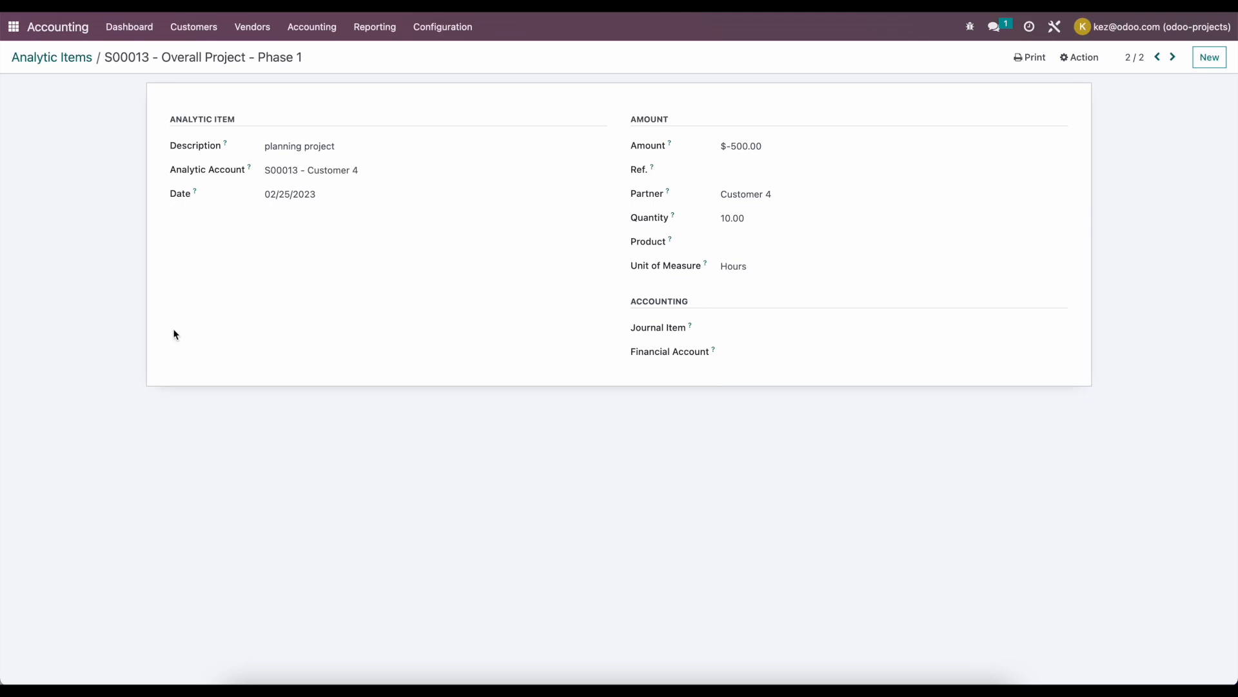
- Return to the analytic items list and apply a custom filter for Timesheet Line is Yes
{"action": "left_click", "coordinate": [66, 57]}
{"action": "left_click", "coordinate": [657, 84]}
{"action": "left_click", "coordinate": [675, 132]}
{"action": "left_click", "coordinate": [774, 134]}
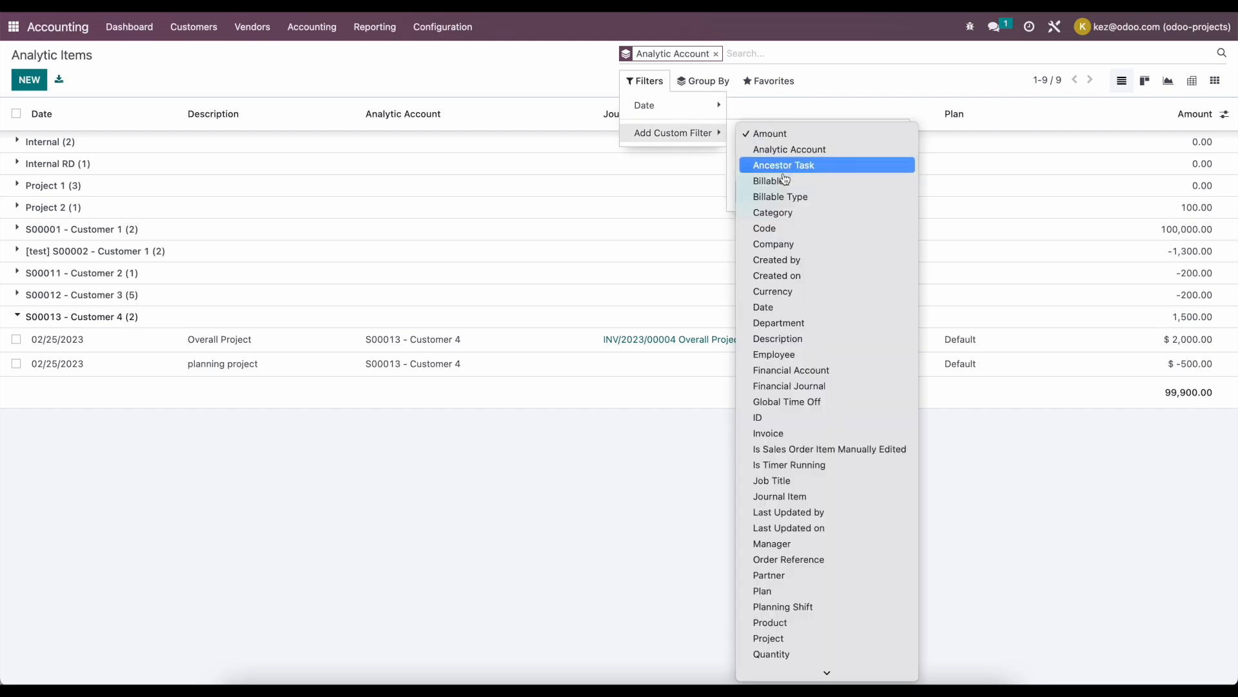
{"action": "scroll", "coordinate": [829, 288], "scroll_direction": "down", "scroll_amount": 3}
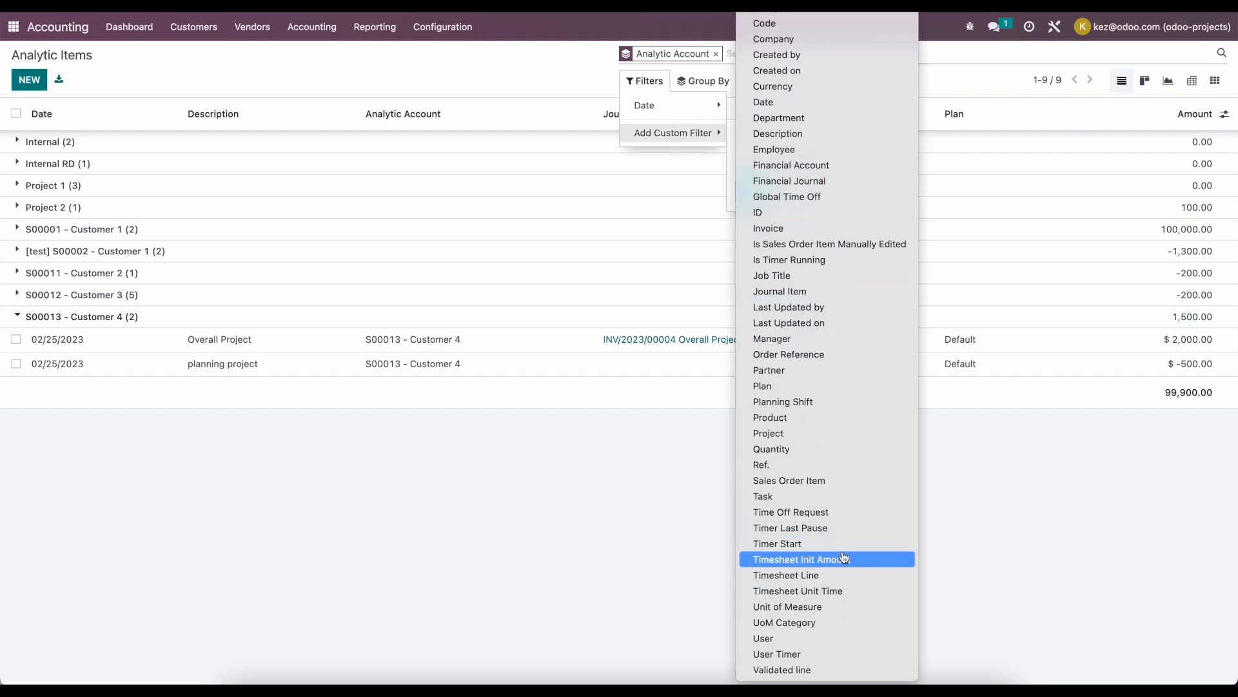
{"action": "left_click", "coordinate": [852, 576]}
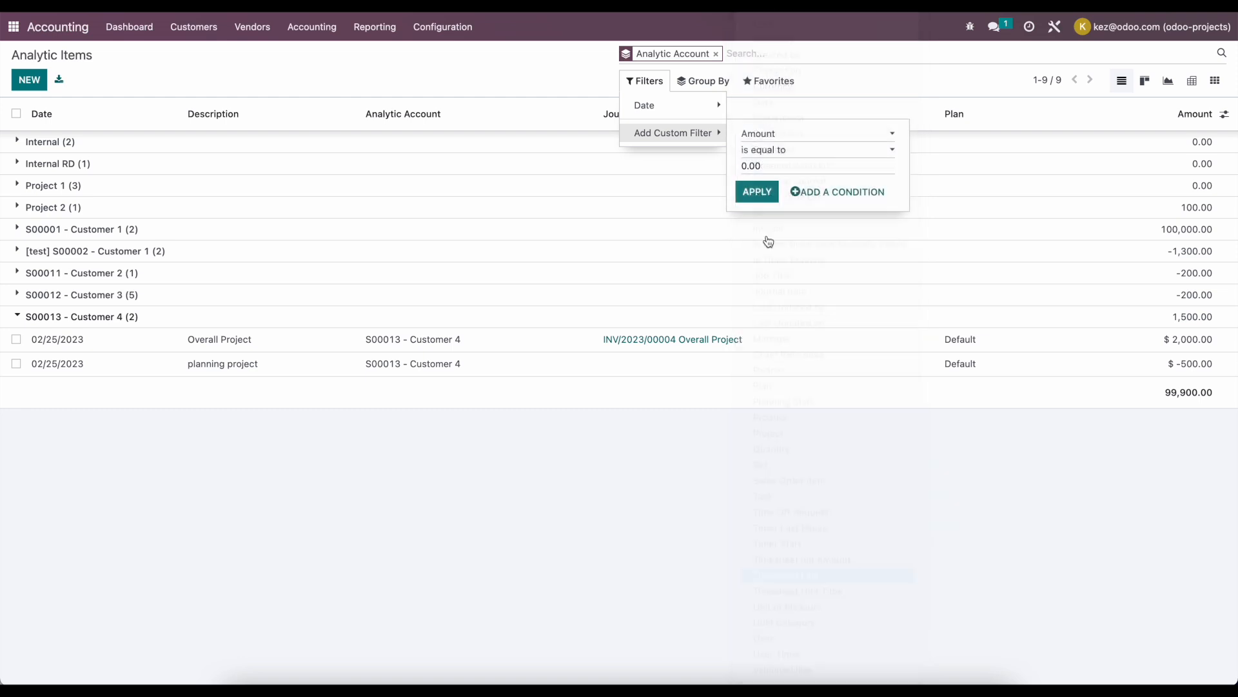
{"action": "left_click", "coordinate": [771, 179]}
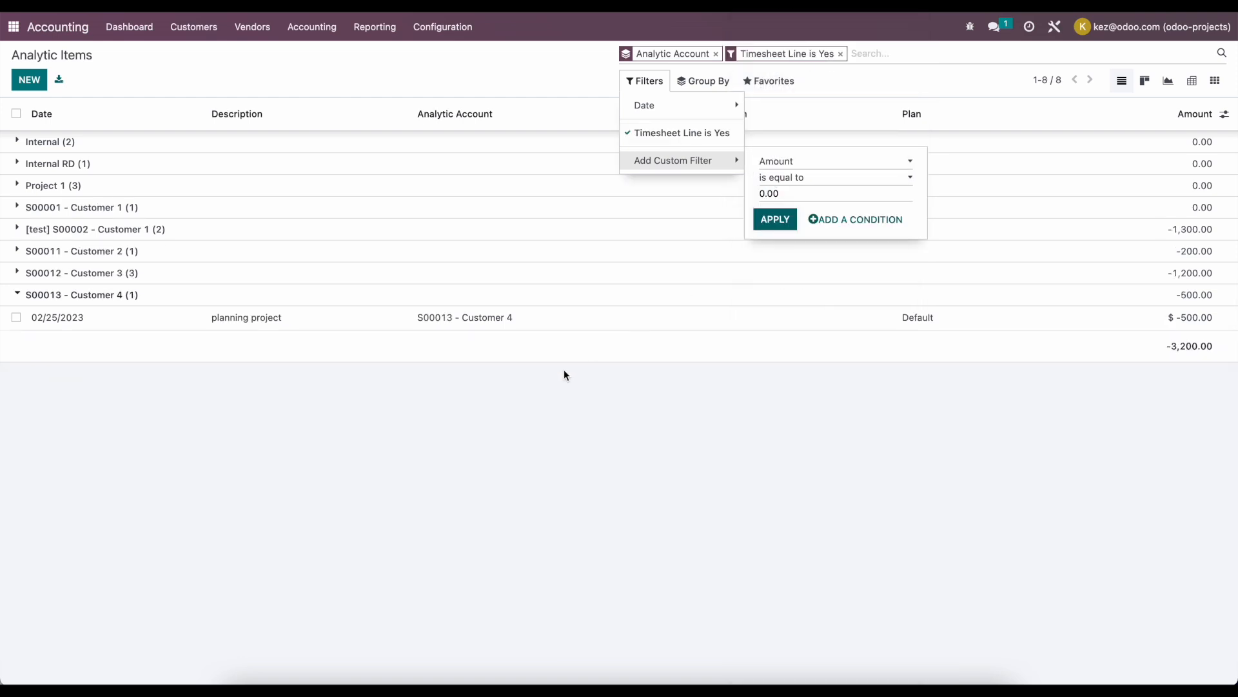
{"action": "left_click", "coordinate": [688, 105]}
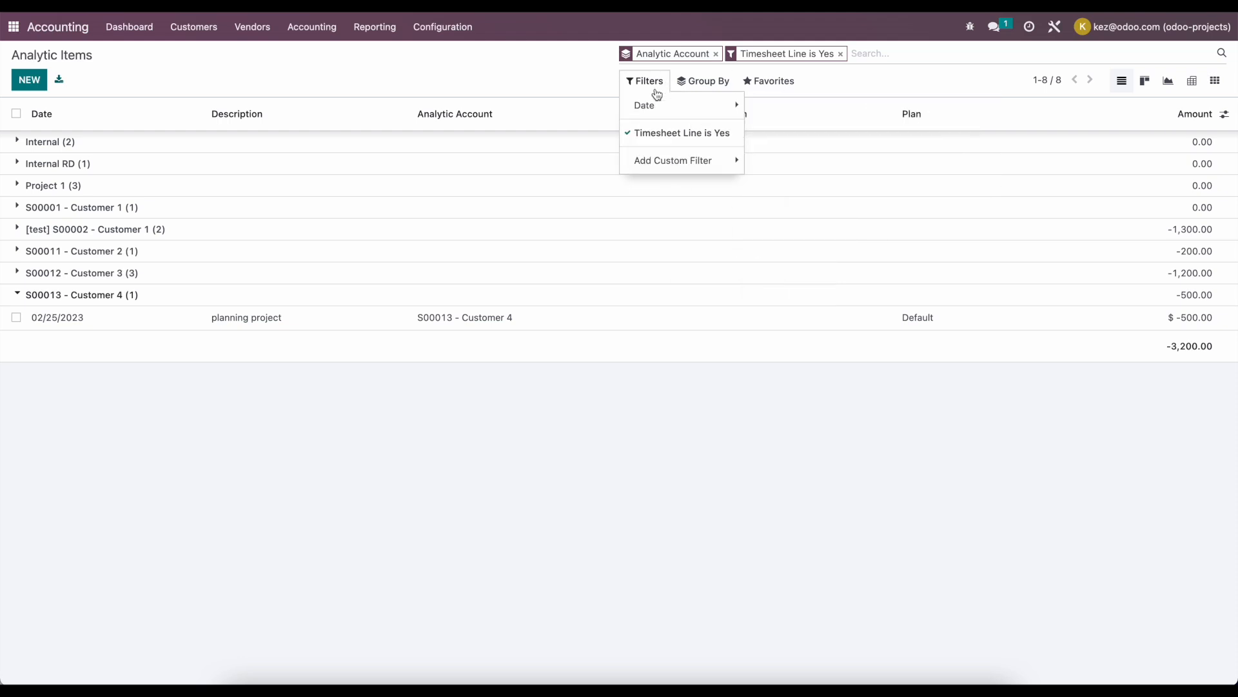
{"action": "left_click", "coordinate": [673, 106]}
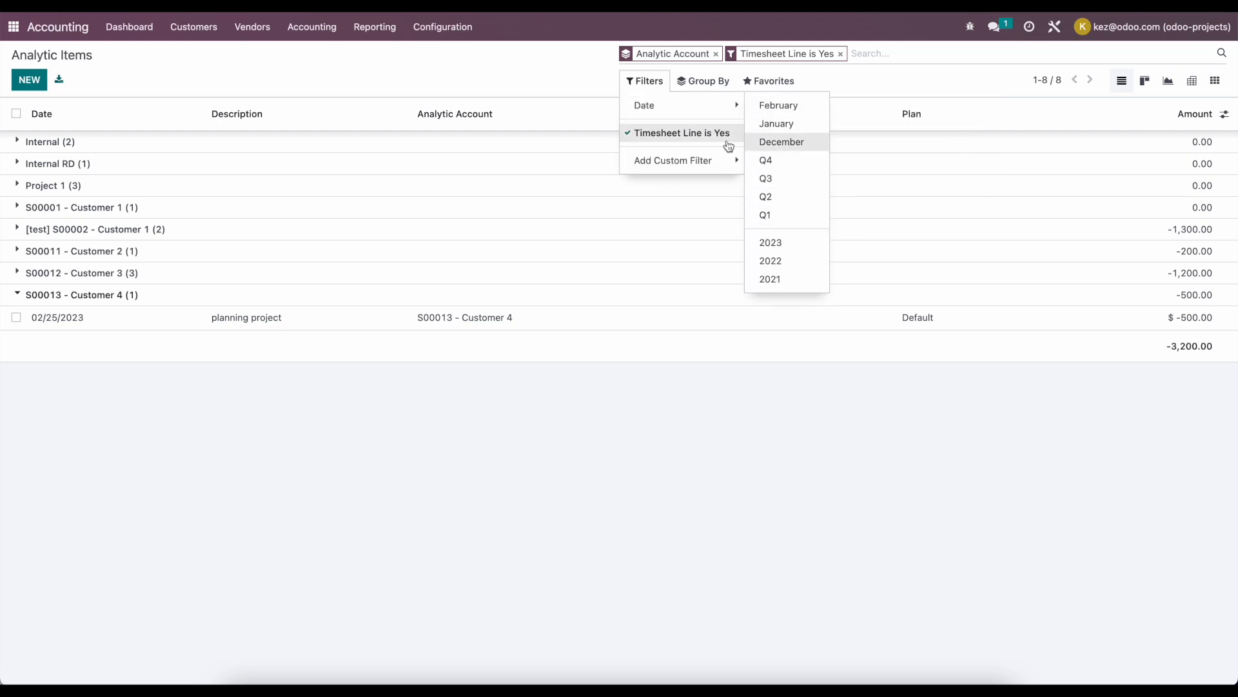
{"action": "left_click", "coordinate": [719, 110]}
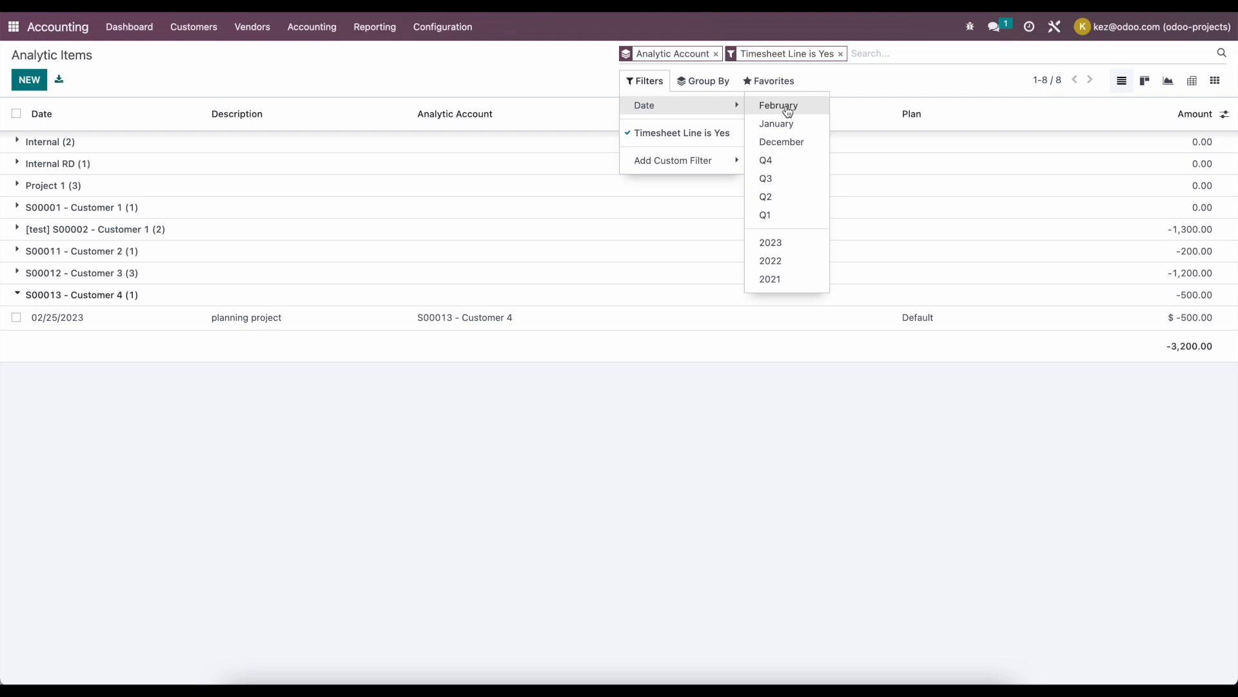
{"action": "mouse_move", "coordinate": [733, 162]}
{"action": "left_click", "coordinate": [773, 166]}
{"action": "type", "text": "de"}
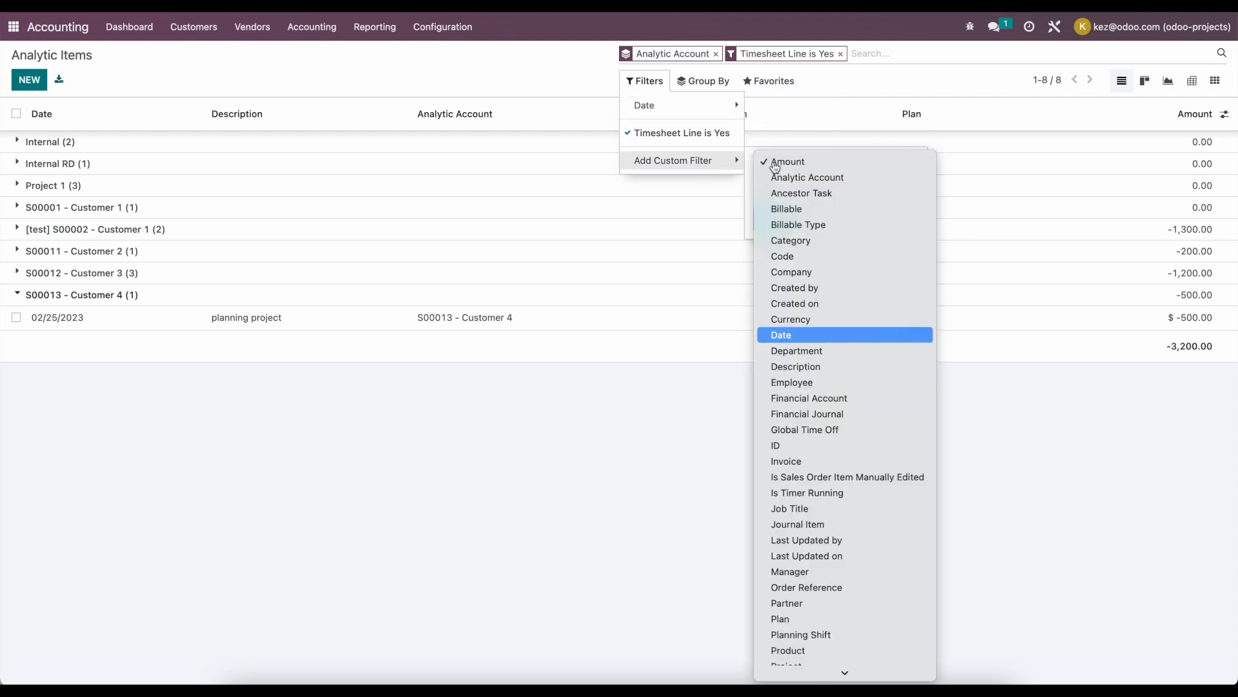
{"action": "key", "text": "Up"}
{"action": "key", "text": "Return"}
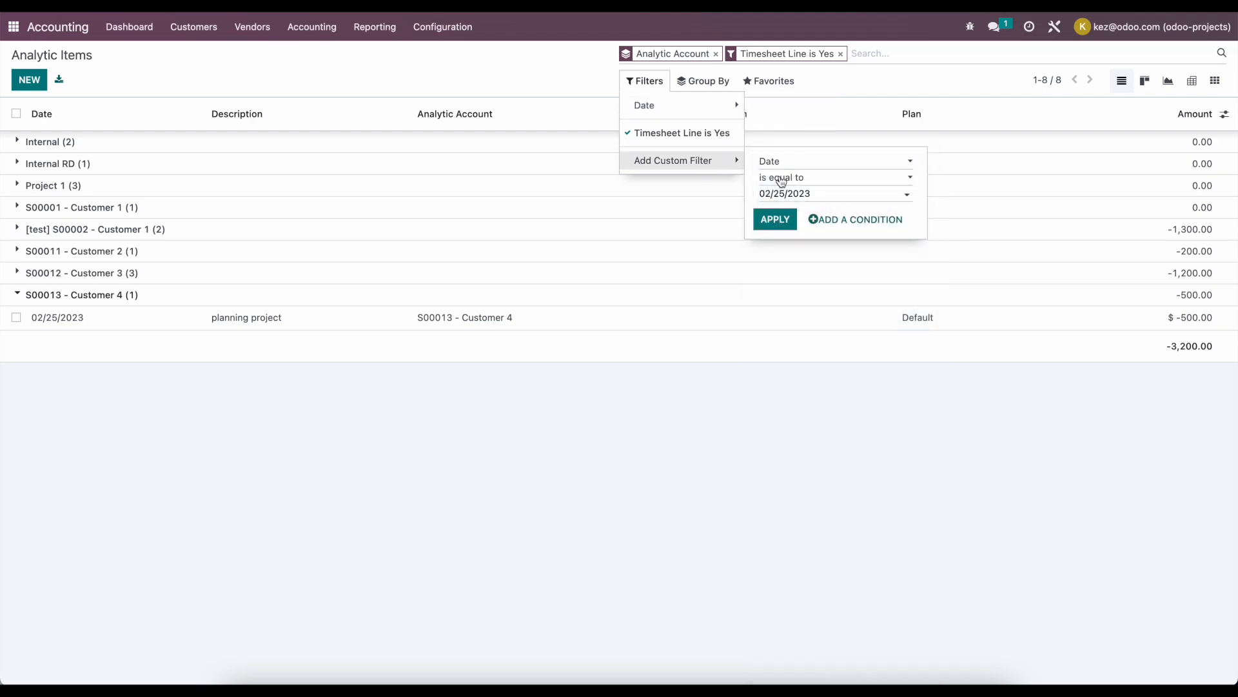
{"action": "left_click", "coordinate": [858, 178]}
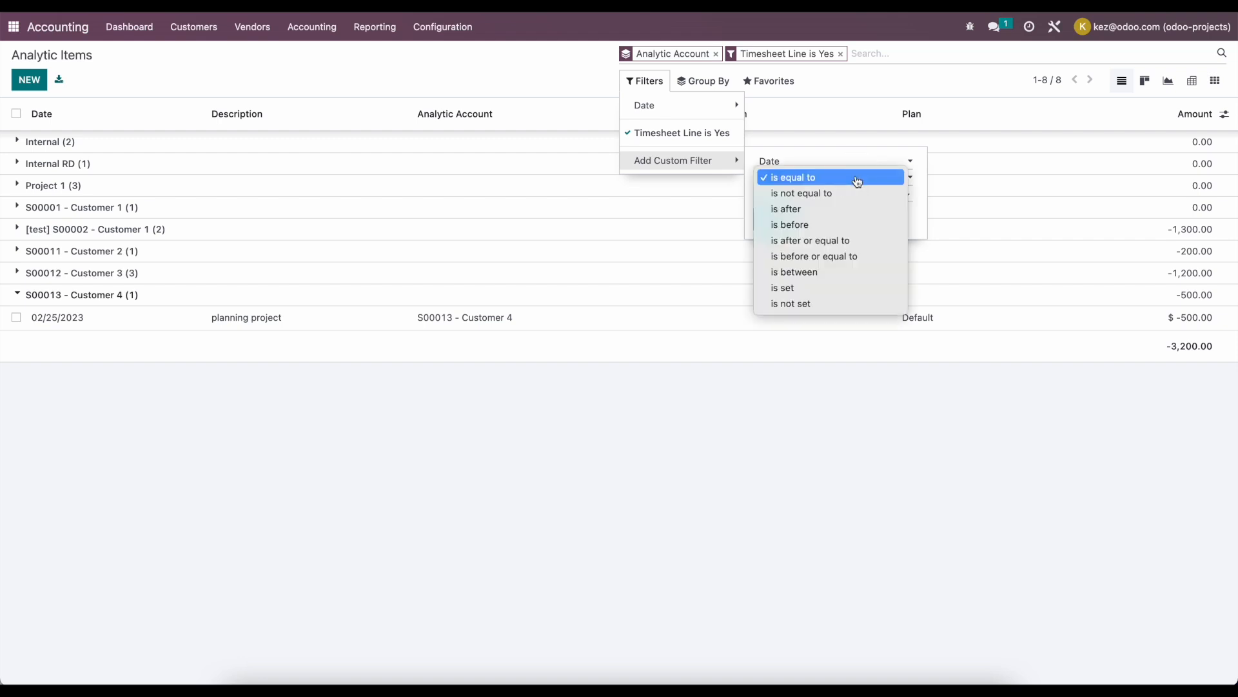
{"action": "left_click", "coordinate": [842, 274]}
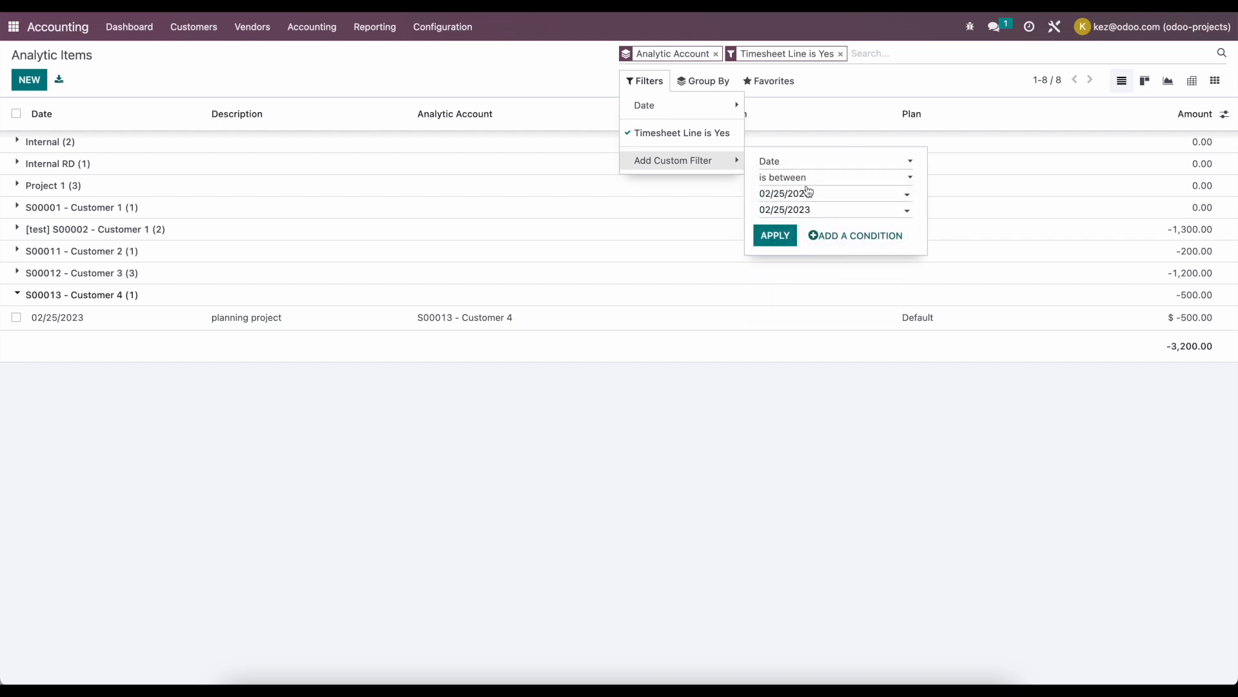
{"action": "left_click", "coordinate": [761, 400]}
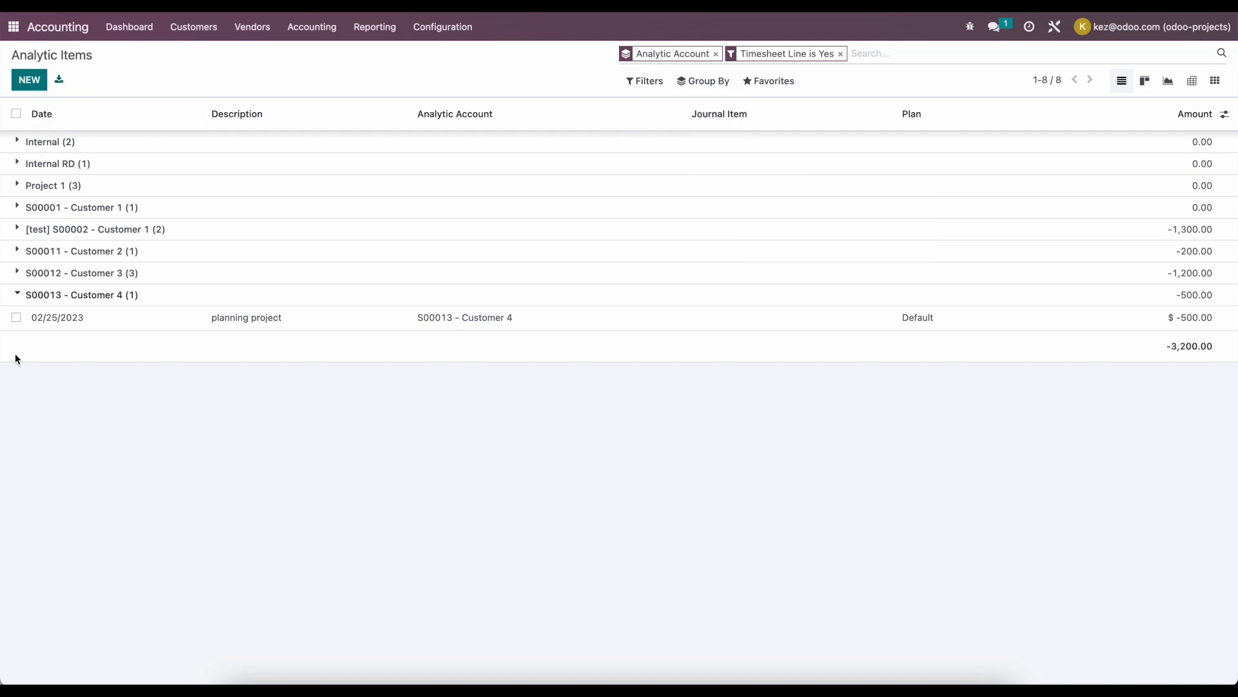
{"action": "left_click", "coordinate": [16, 317]}
{"action": "left_click", "coordinate": [739, 332]}
{"action": "left_click", "coordinate": [738, 325]}
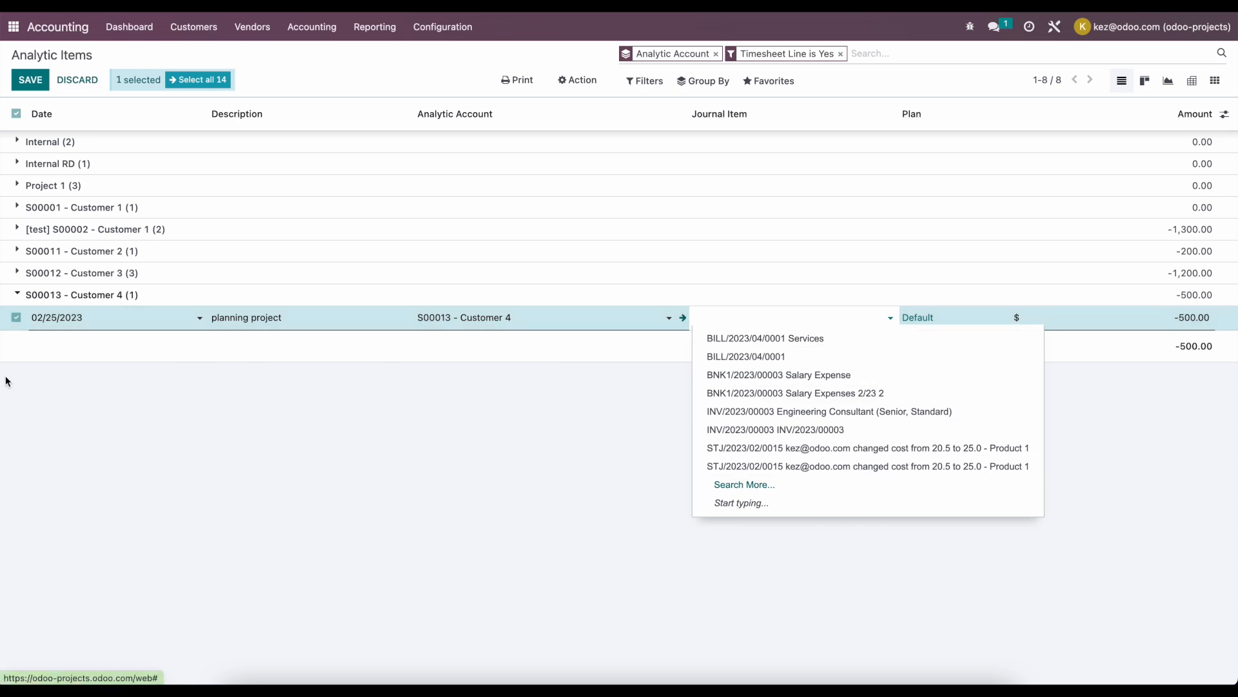
{"action": "left_click", "coordinate": [16, 317]}
{"action": "left_click", "coordinate": [30, 80]}
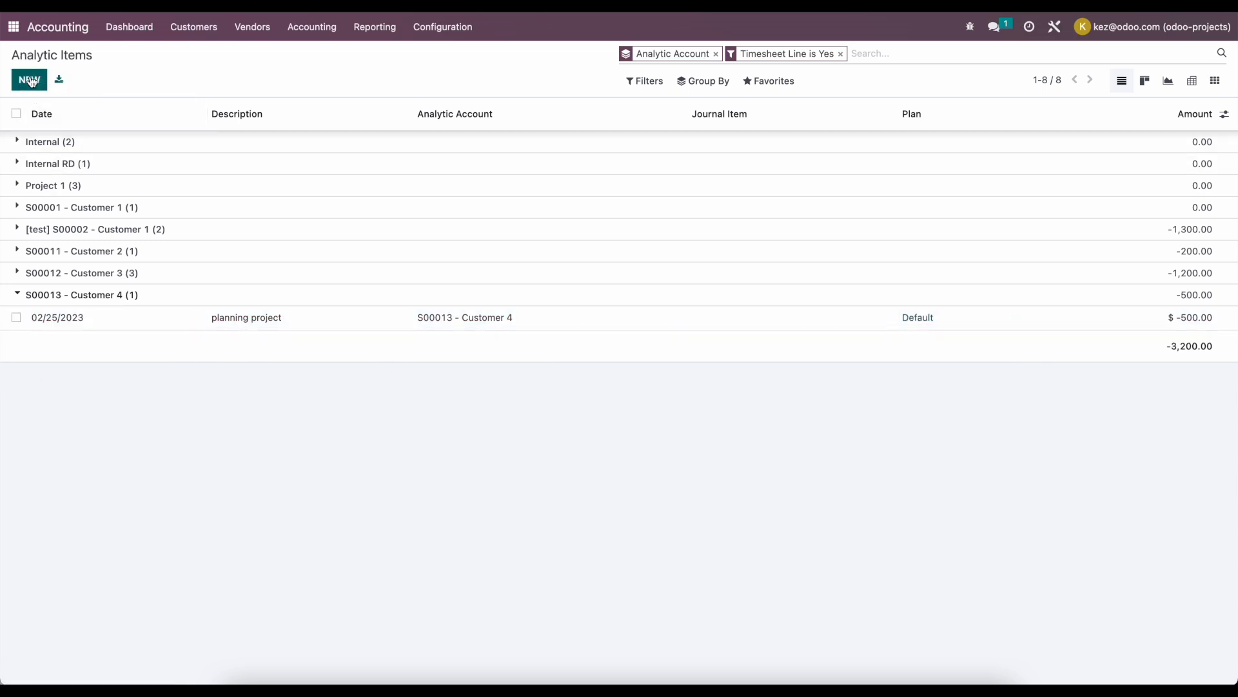
- Open the "planning project" analytic item of S00013 - Customer 4 and set its financial account to 630000 Salary Expenses
{"action": "left_click", "coordinate": [189, 323]}
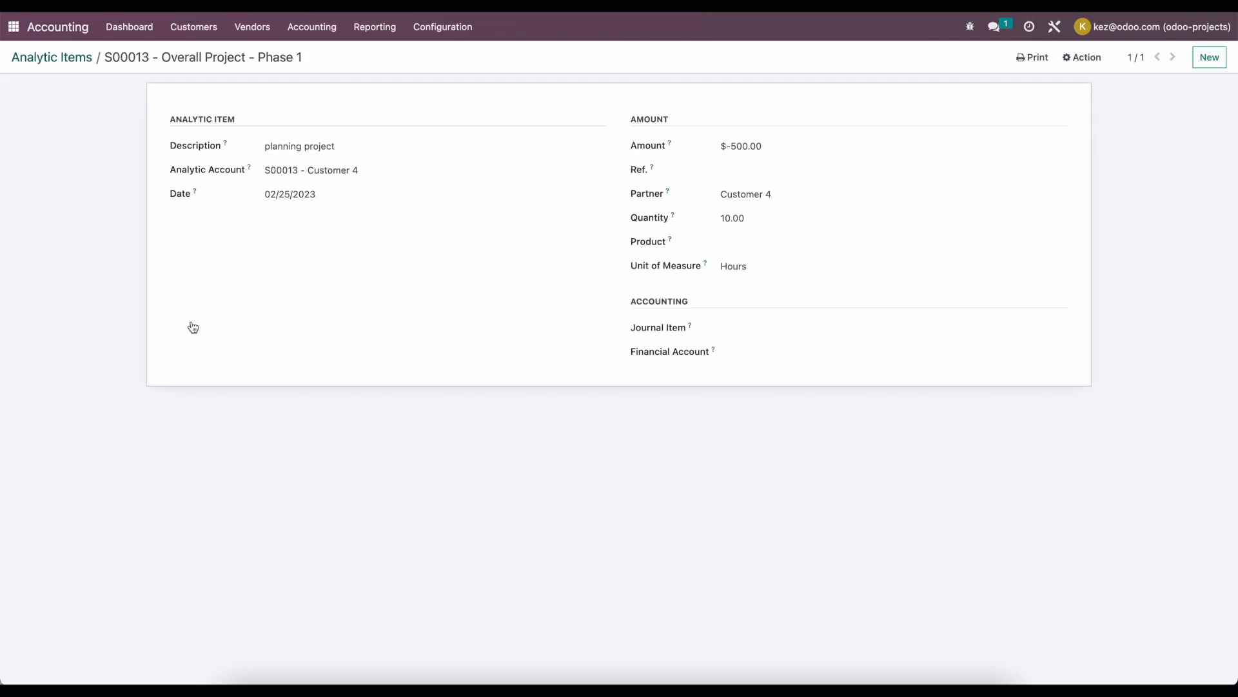
{"action": "left_click", "coordinate": [767, 349]}
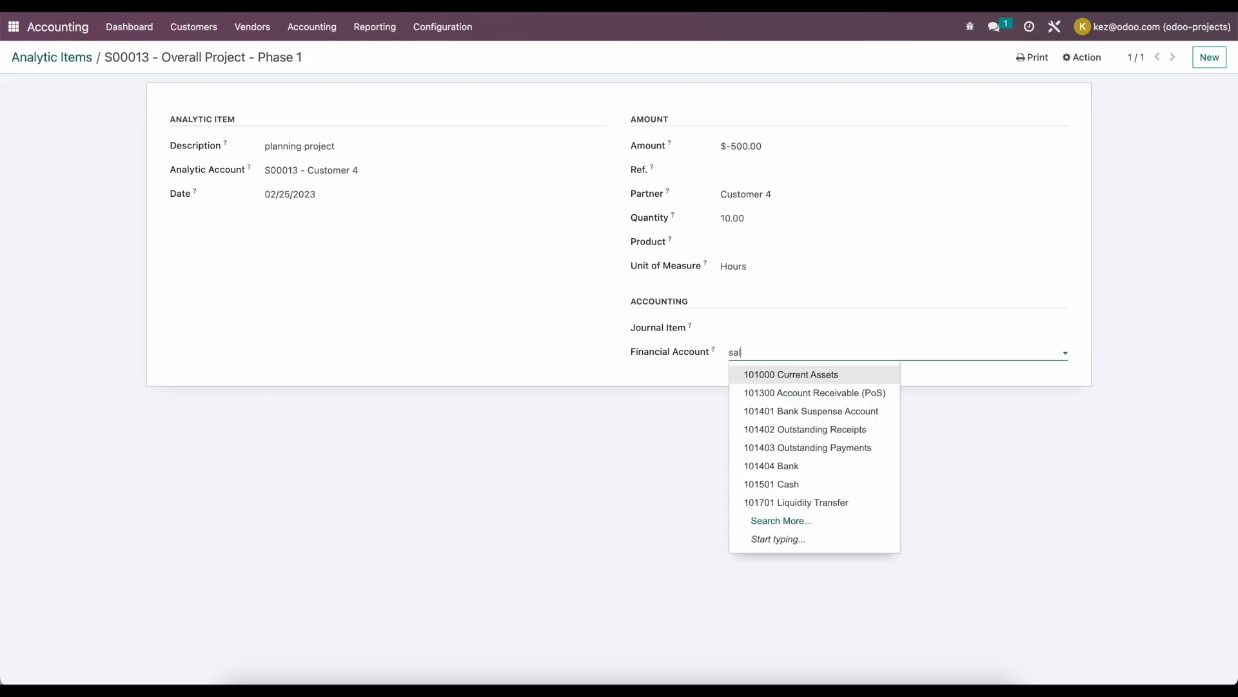
{"action": "left_click", "coordinate": [778, 393]}
- Search the journal items for "salary", link BNK1/2023/00004 Salary Expenses - Feb 25 to the analytic item, and save it
{"action": "left_click", "coordinate": [779, 327]}
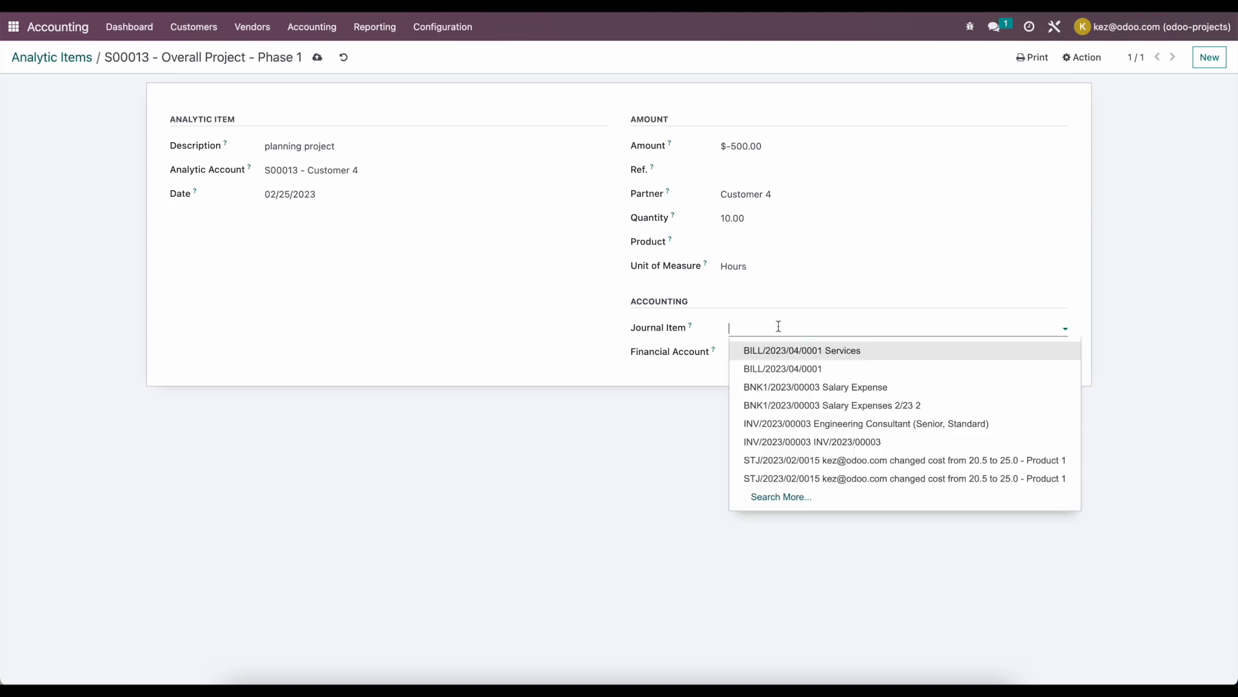
{"action": "left_click", "coordinate": [789, 501]}
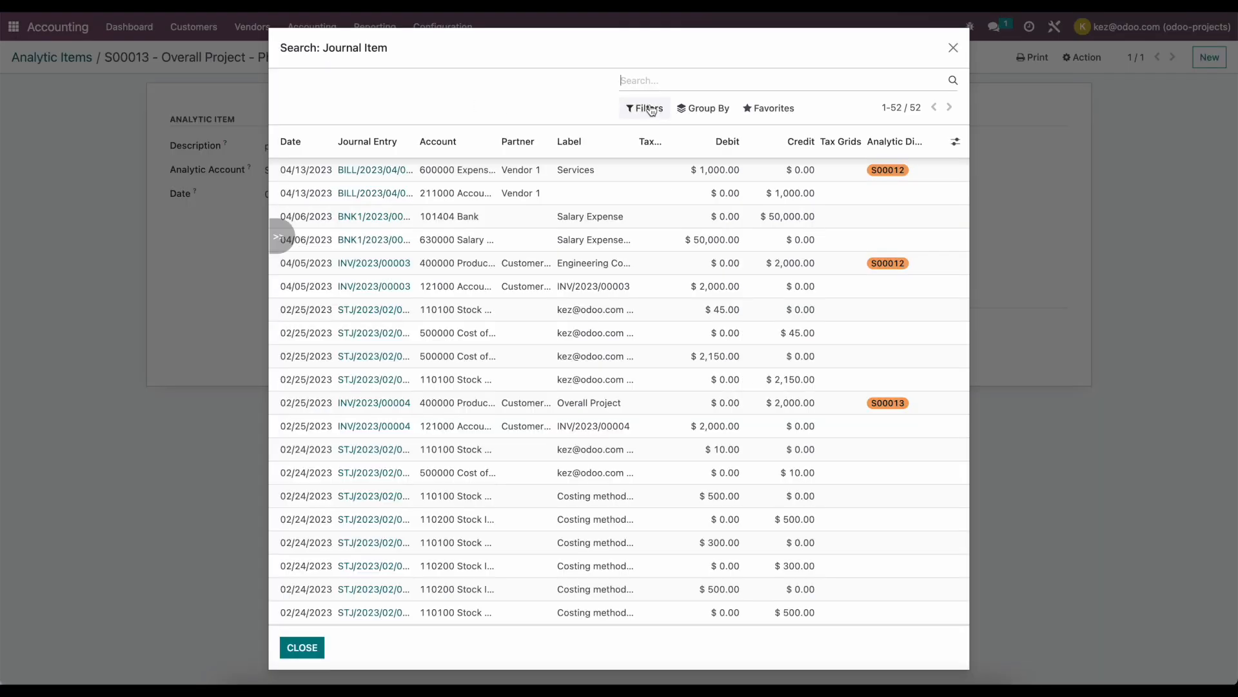
{"action": "type", "text": "slary"}
{"action": "key", "text": "BackSpace"}
{"action": "key", "text": "BackSpace"}
{"action": "type", "text": "alary"}
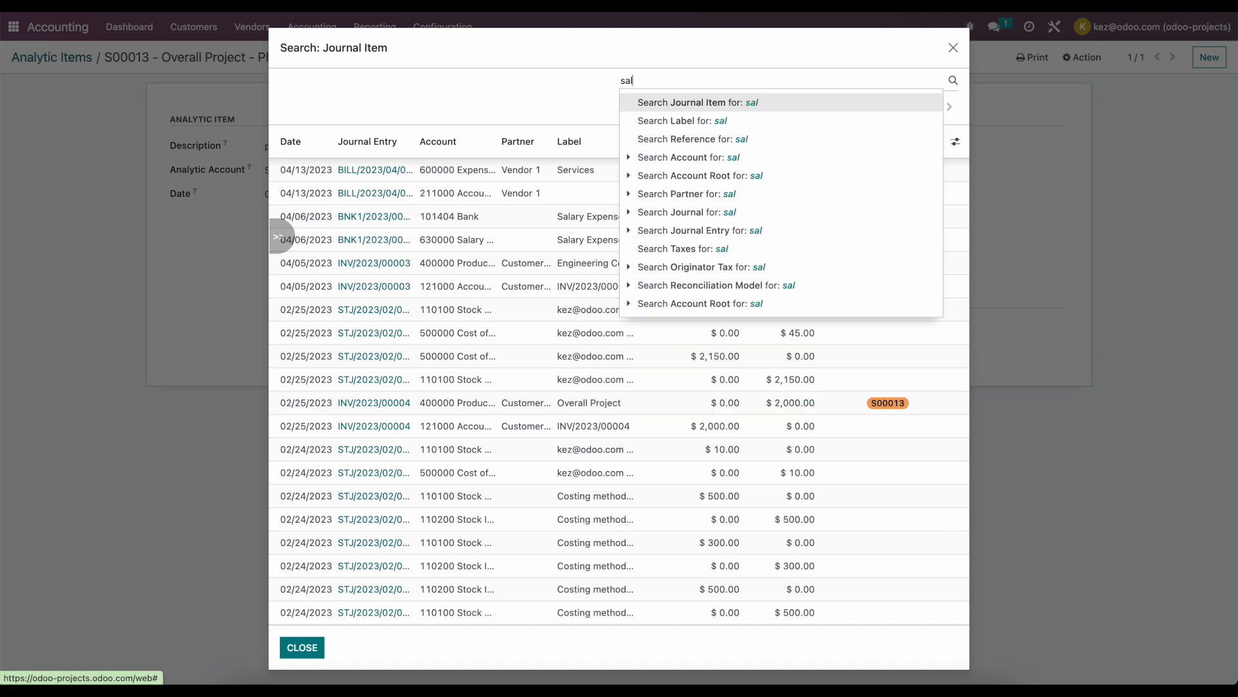
{"action": "key", "text": "Return"}
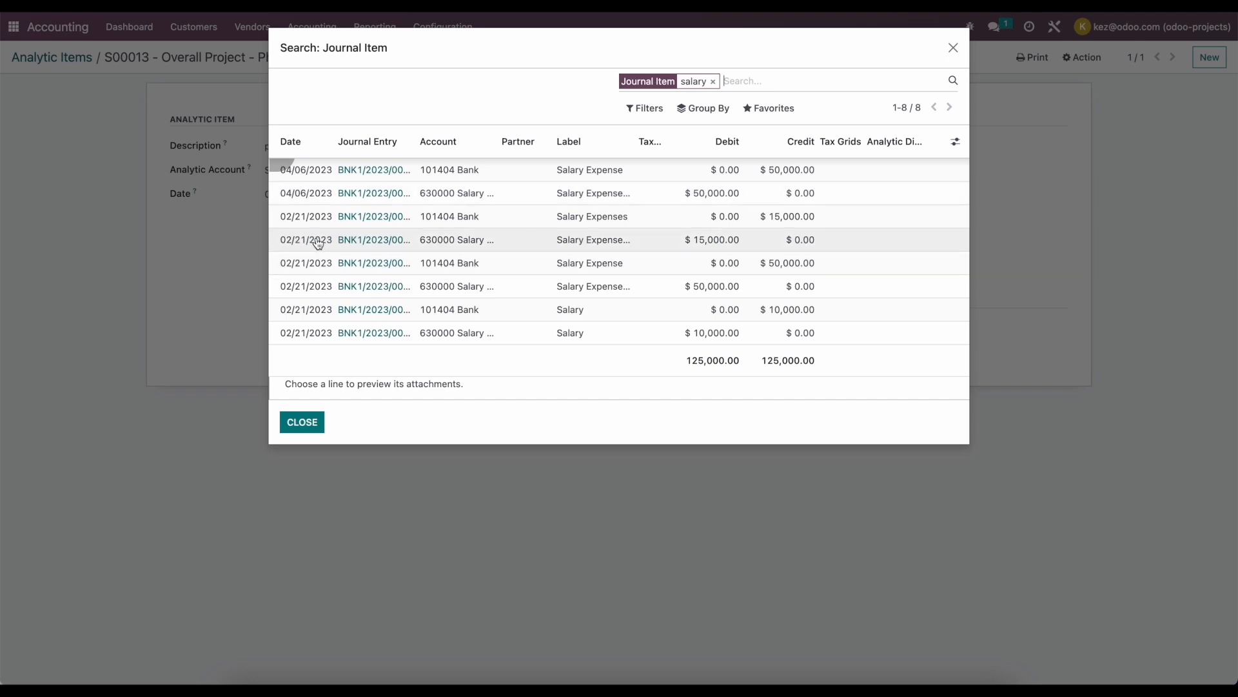
{"action": "left_click", "coordinate": [473, 249]}
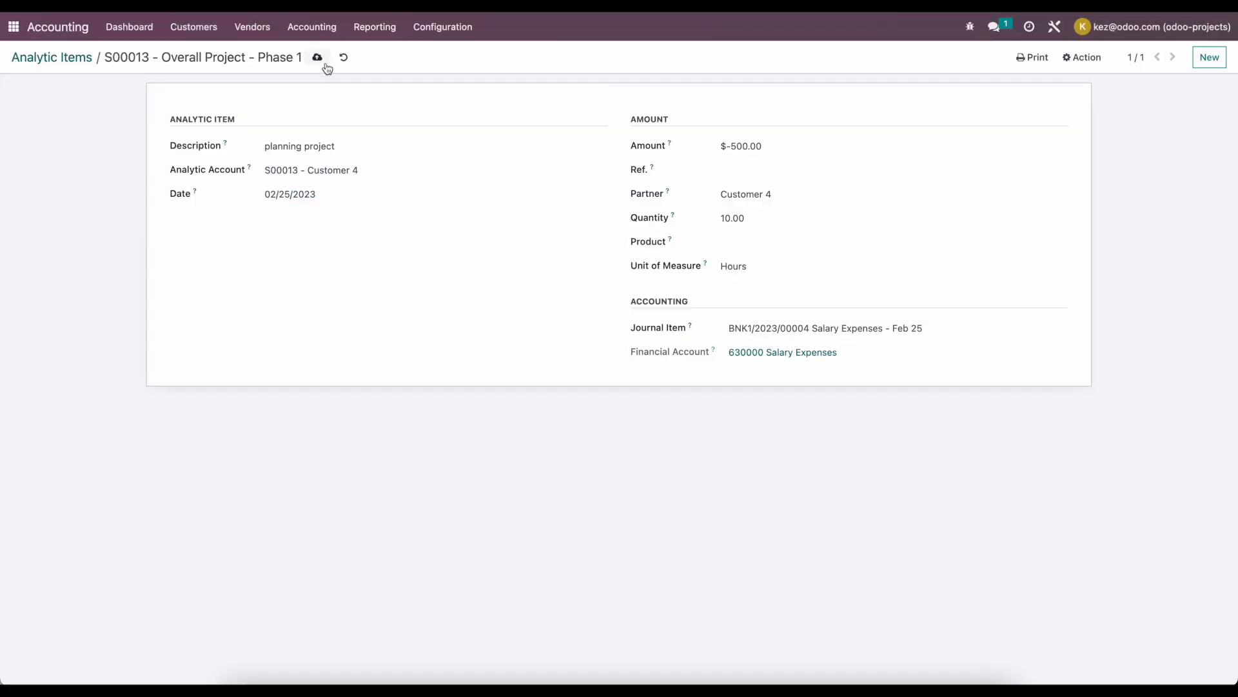
{"action": "left_click", "coordinate": [317, 57]}
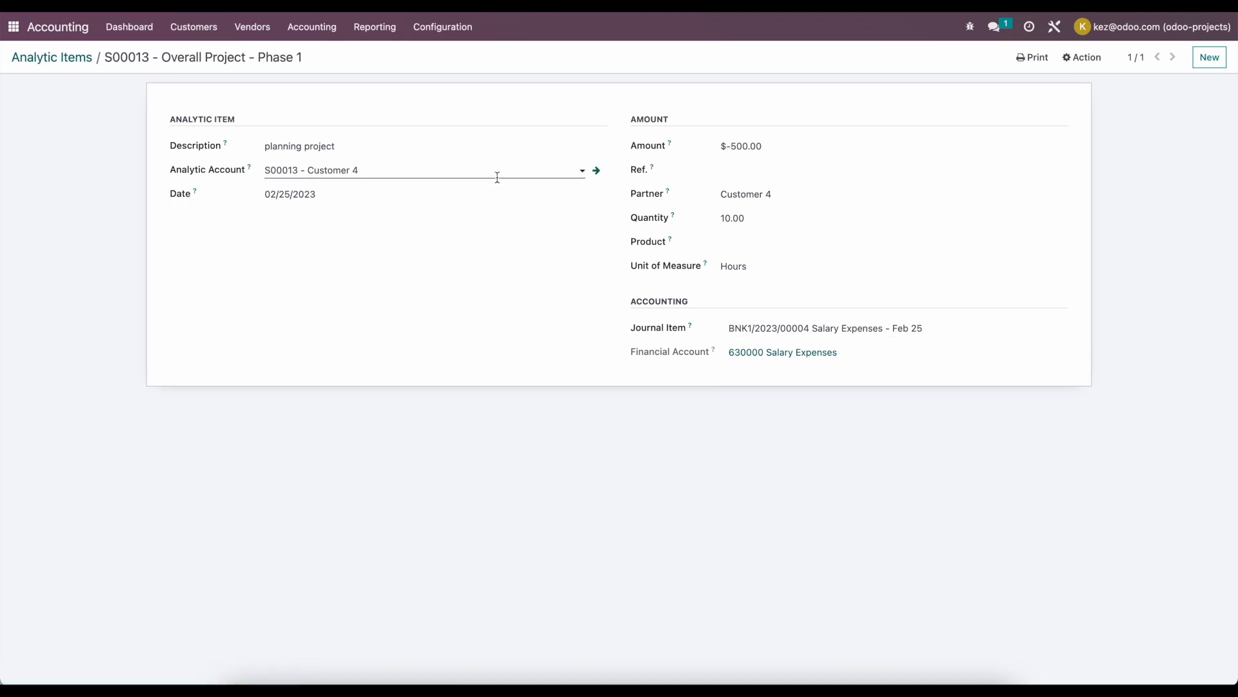
- Open the s13 Budget and review the practical amounts of its budget lines
{"action": "left_click", "coordinate": [384, 31]}
{"action": "mouse_move", "coordinate": [312, 39]}
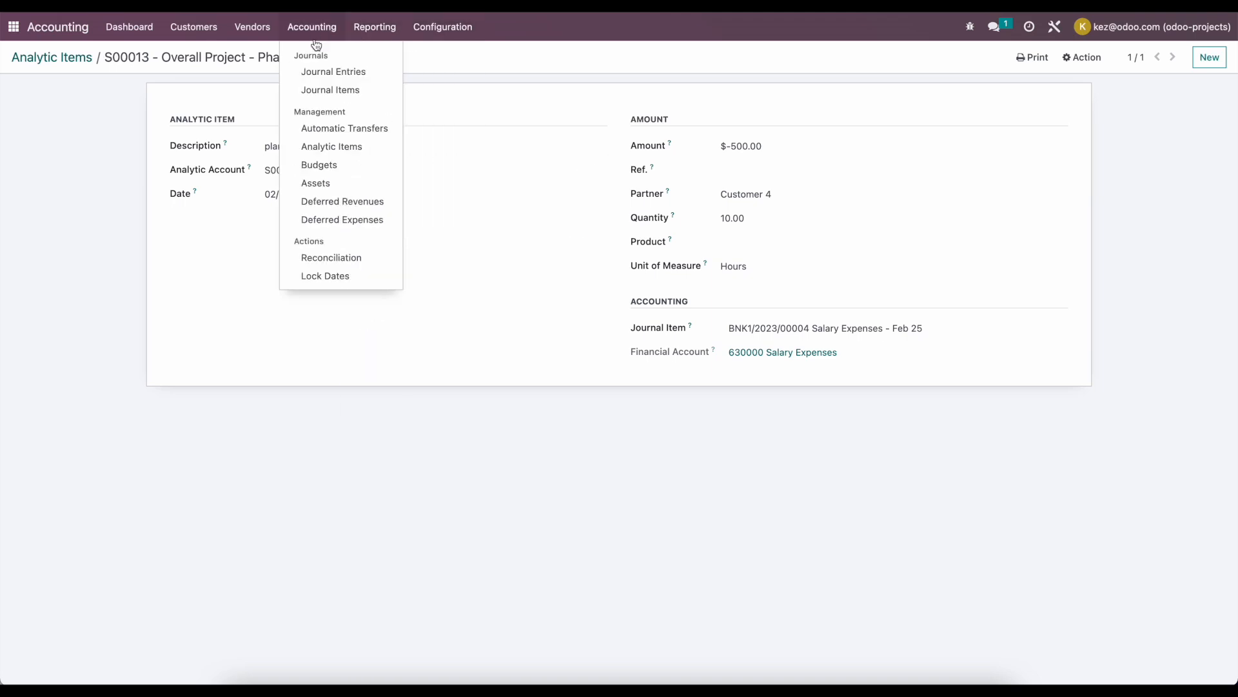
{"action": "left_click", "coordinate": [323, 163]}
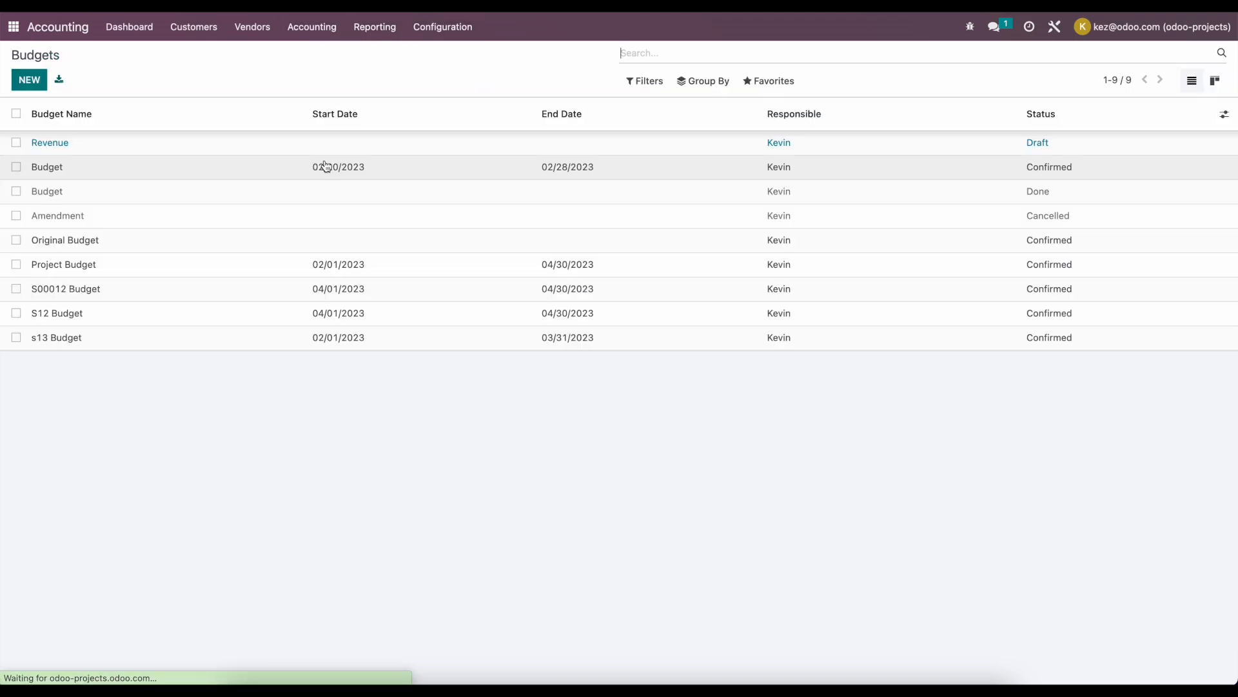
{"action": "left_click", "coordinate": [265, 342]}
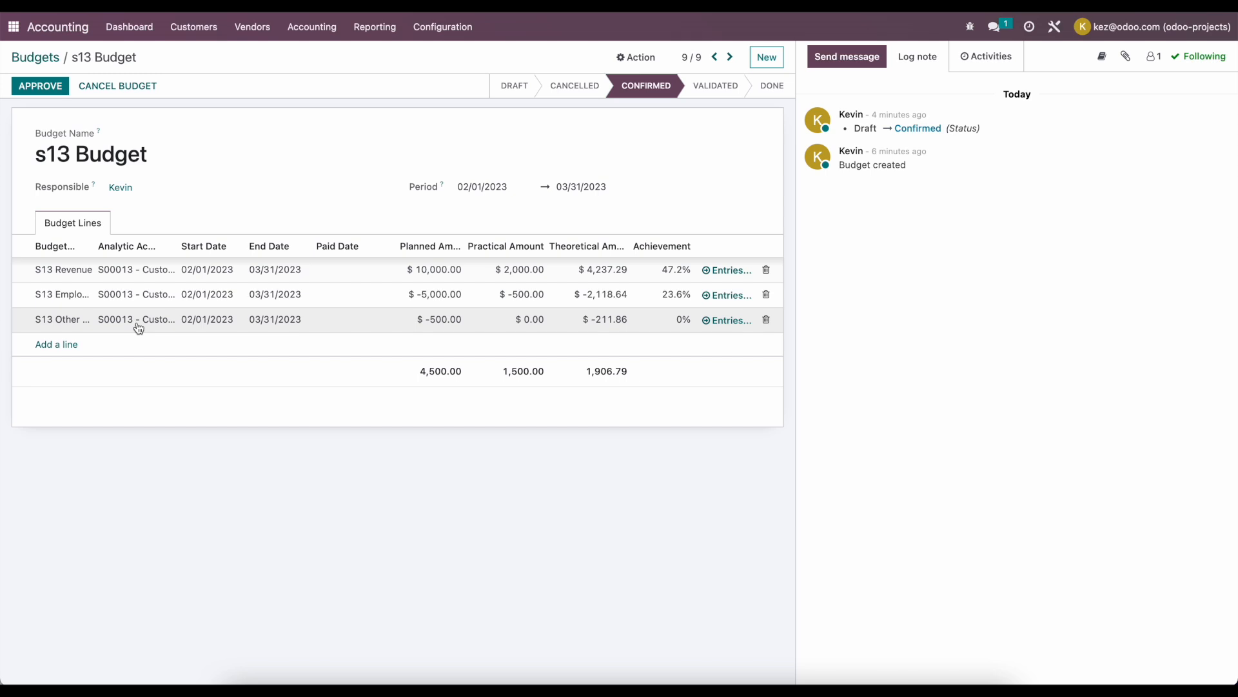
- Create a new vendor bill for Vendor 1
{"action": "left_click", "coordinate": [195, 38]}
{"action": "mouse_move", "coordinate": [253, 32]}
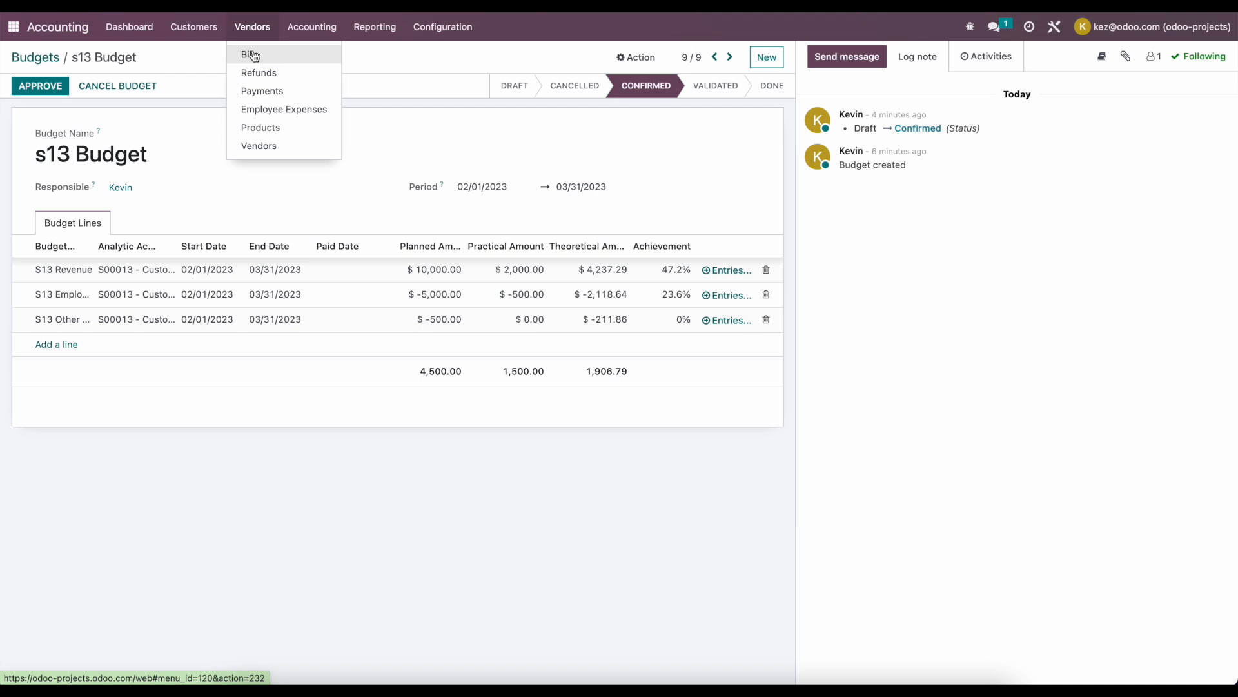
{"action": "left_click", "coordinate": [252, 55]}
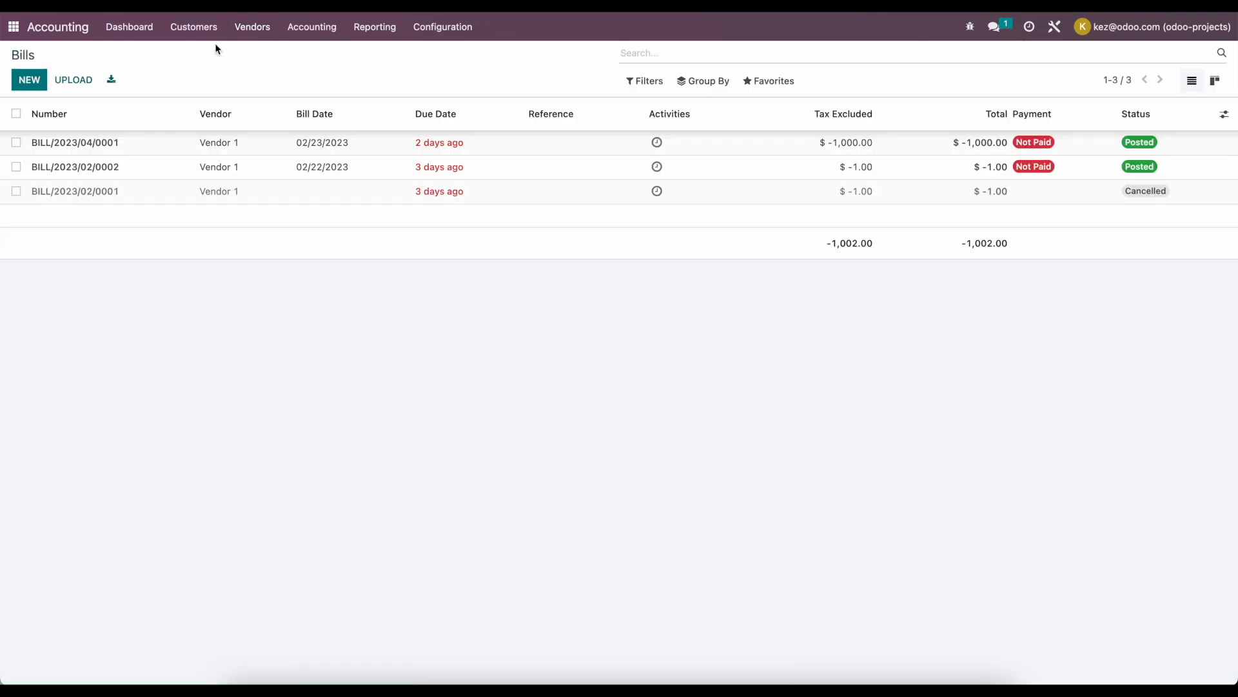
{"action": "left_click", "coordinate": [29, 80]}
{"action": "left_click", "coordinate": [188, 189]}
{"action": "left_click", "coordinate": [182, 211]}
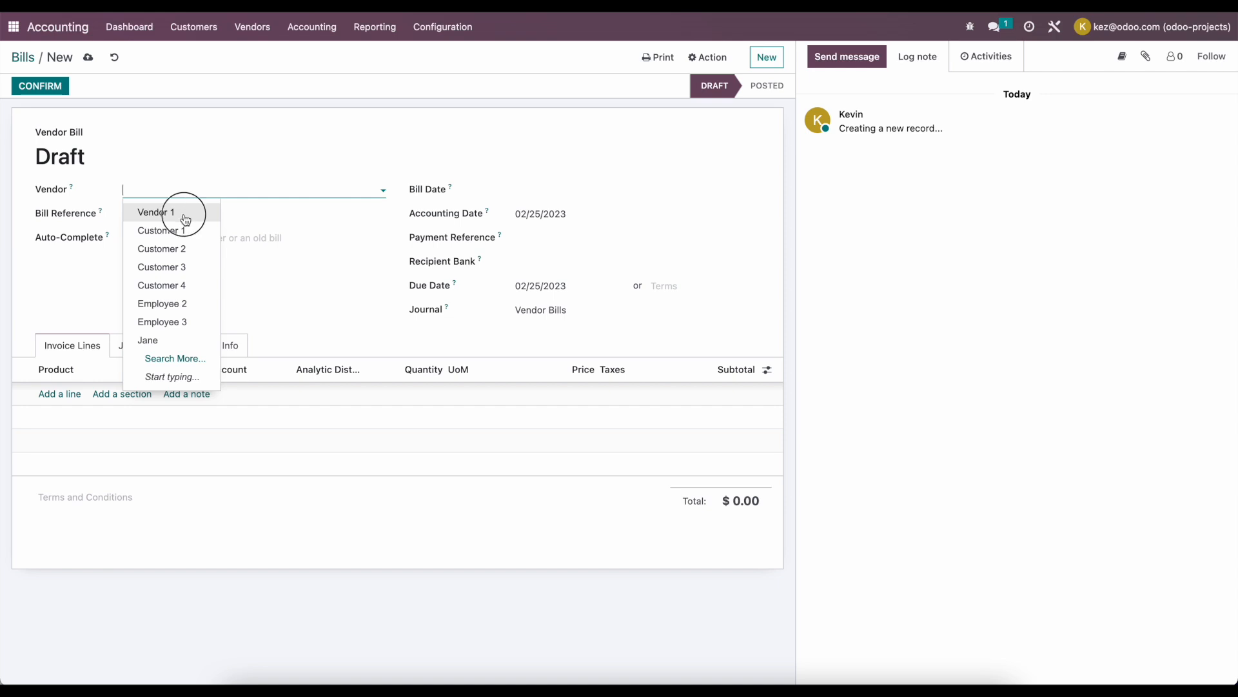
- Add a bill line labelled "Meal with Client" with analytic distribution S00013 at 100%, a price of 300 and no tax
{"action": "left_click", "coordinate": [70, 394]}
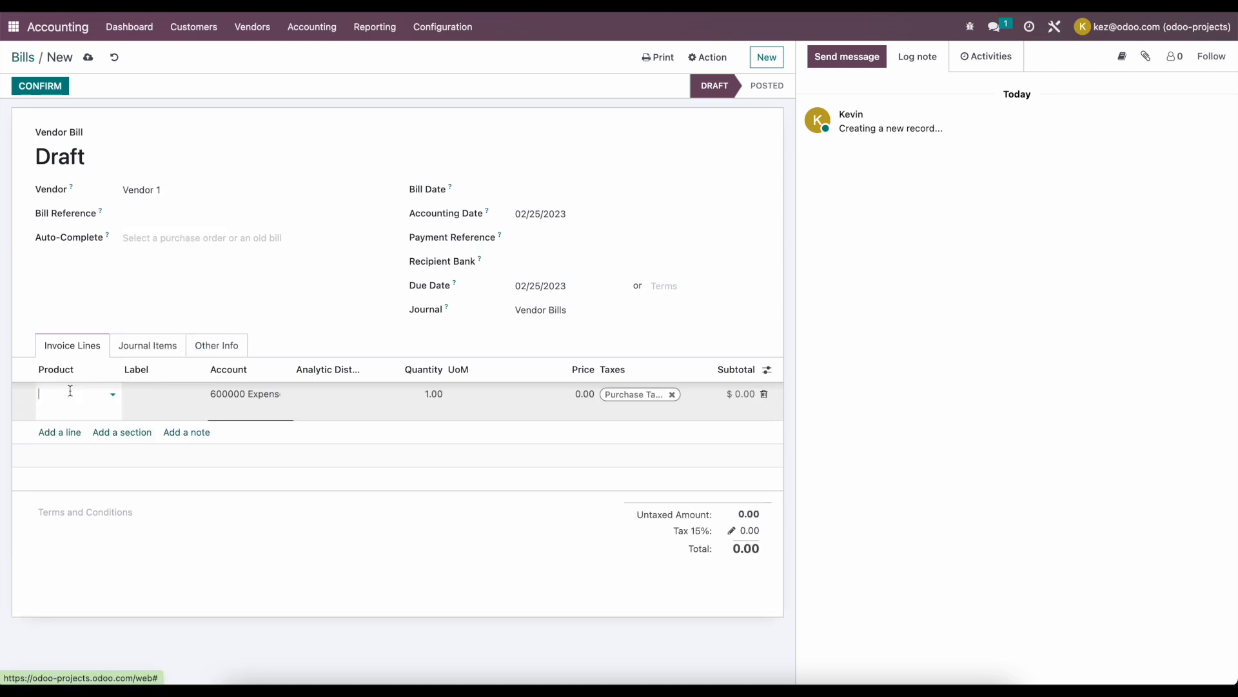
{"action": "left_click", "coordinate": [129, 399]}
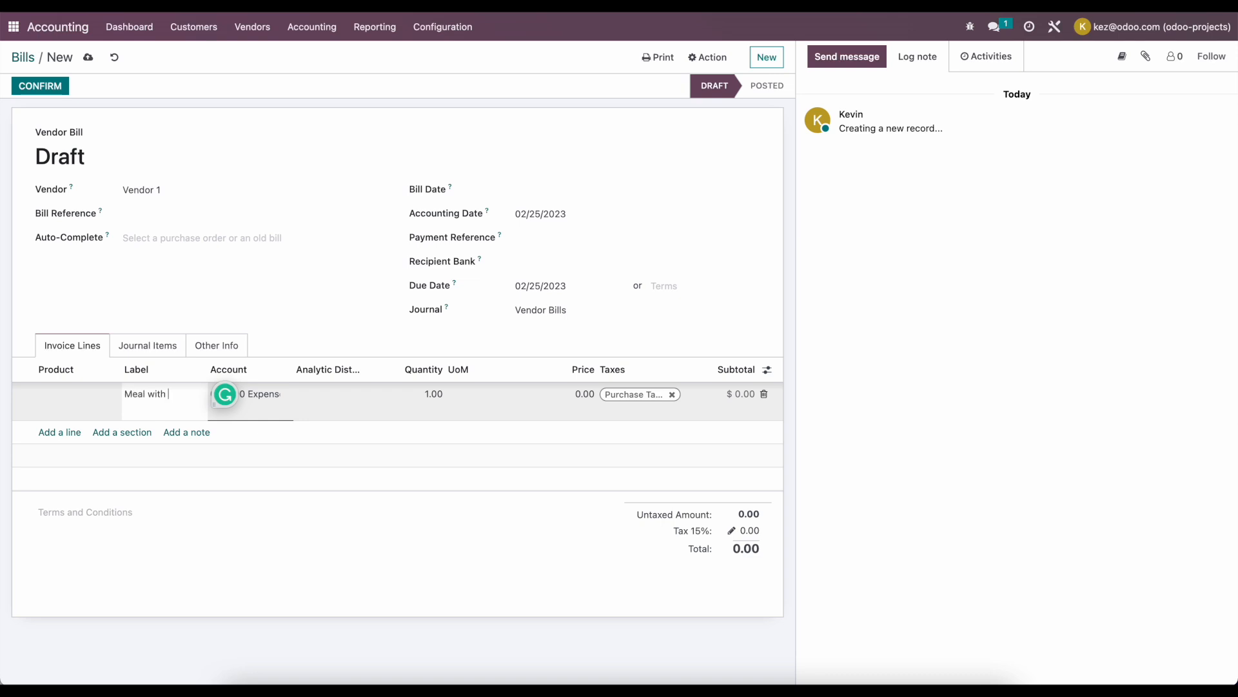
{"action": "type", "text": "Meal with Client"}
{"action": "left_click", "coordinate": [326, 403]}
{"action": "left_click", "coordinate": [271, 469]}
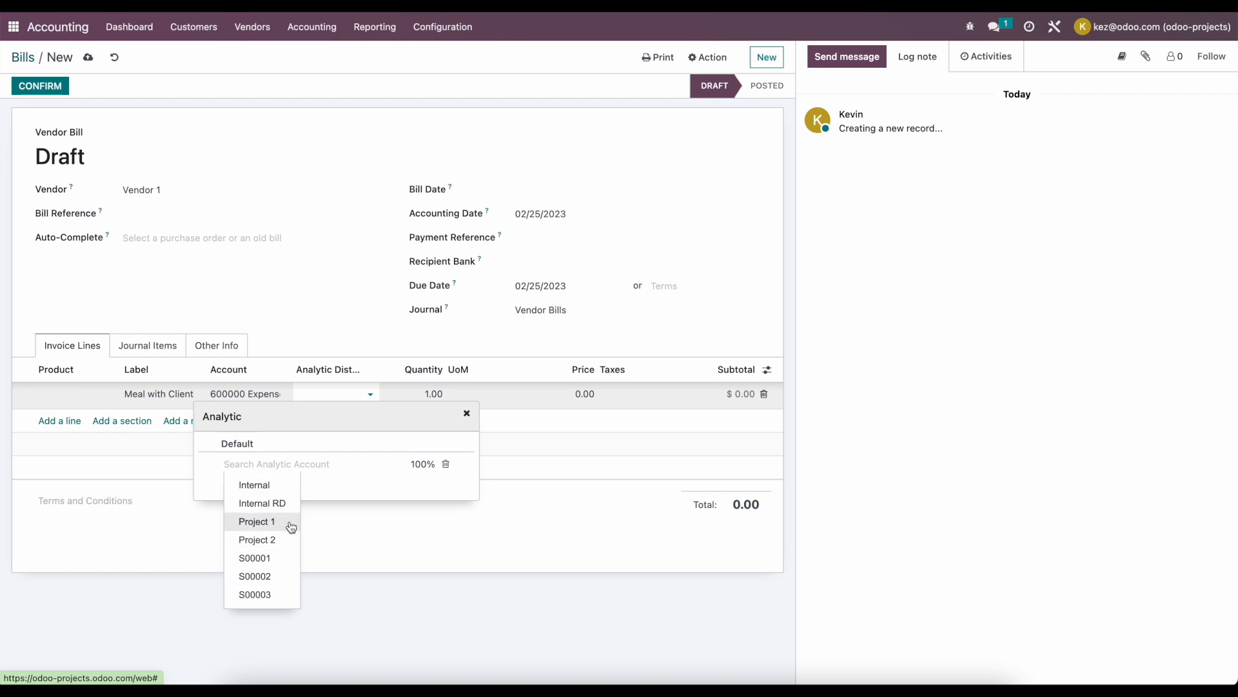
{"action": "type", "text": "13"}
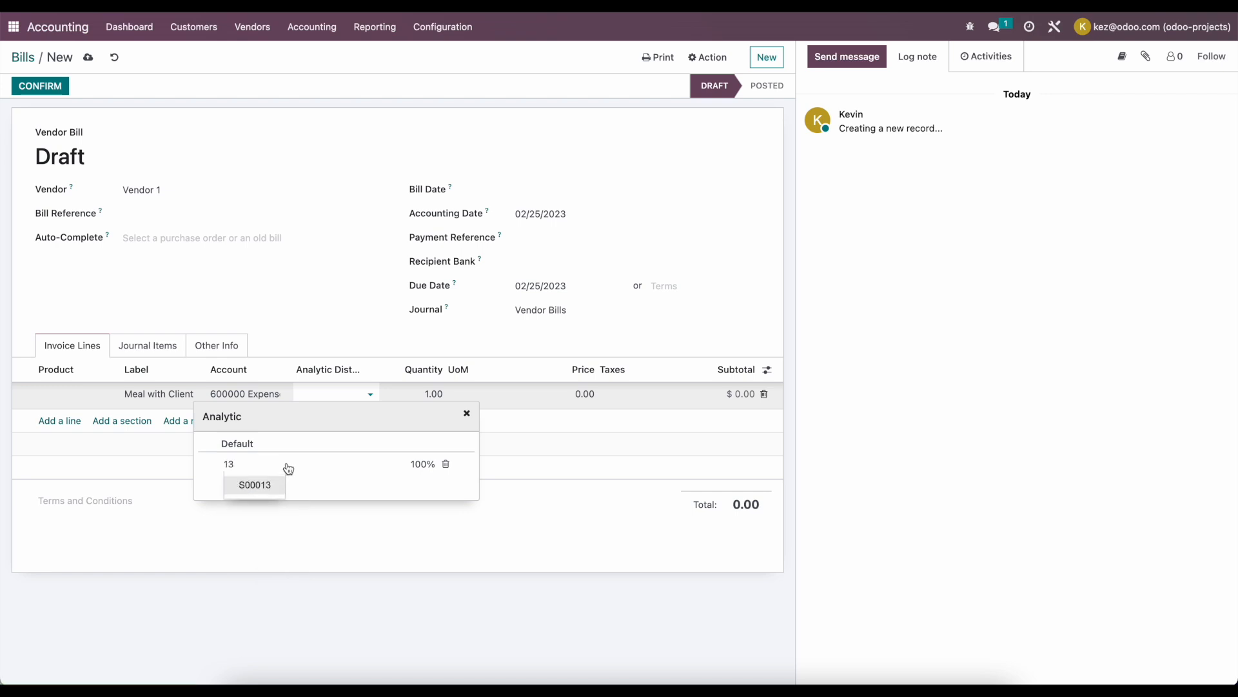
{"action": "left_click", "coordinate": [276, 480]}
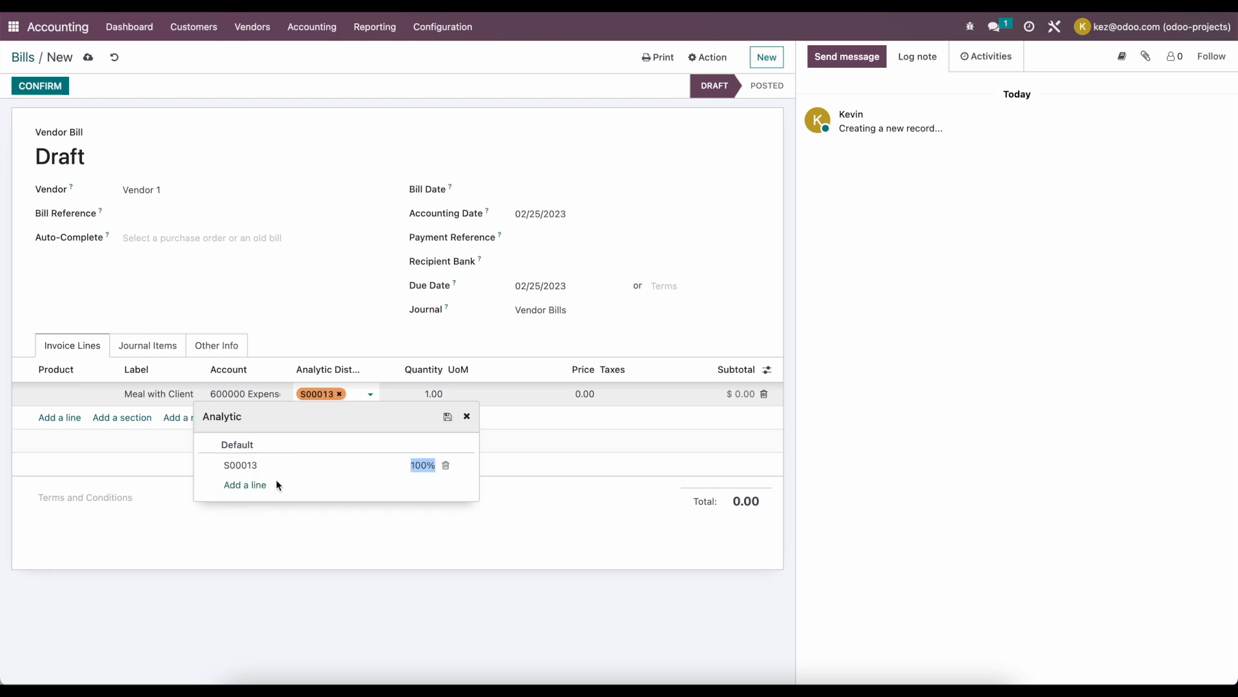
{"action": "left_click", "coordinate": [551, 388]}
{"action": "type", "text": "3"}
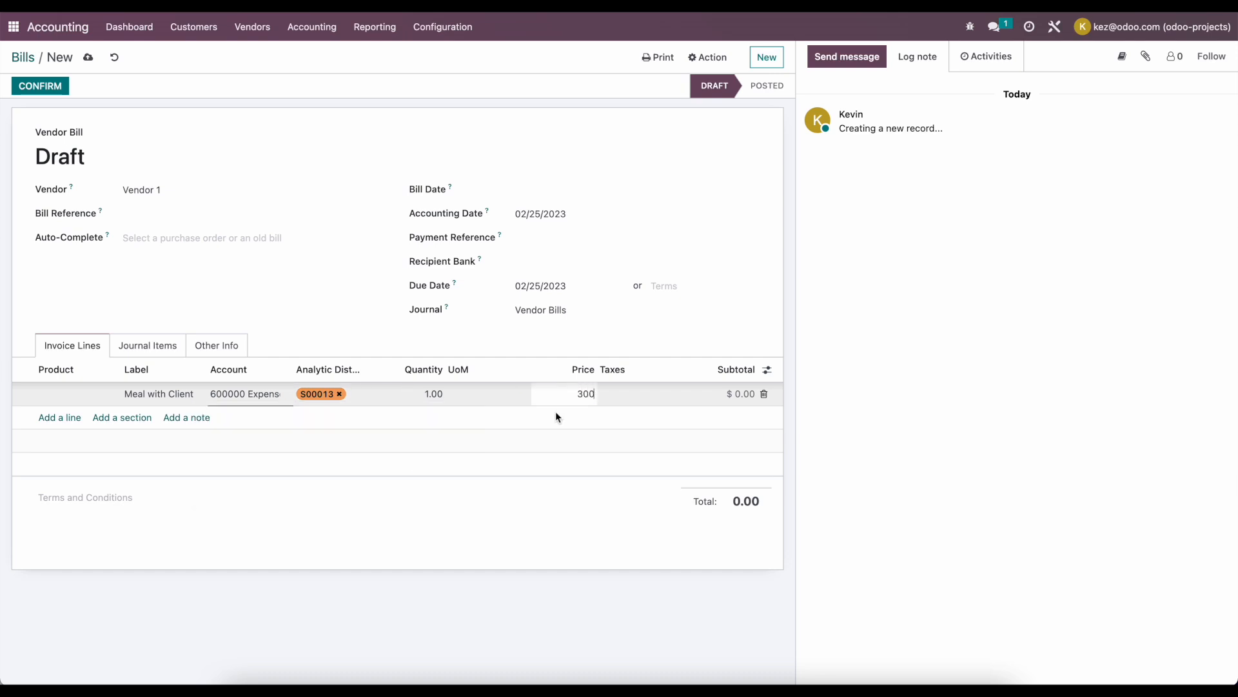
{"action": "left_click", "coordinate": [572, 487]}
- Set the bill date to 02/25/2023 and confirm the vendor bill
{"action": "left_click", "coordinate": [61, 94]}
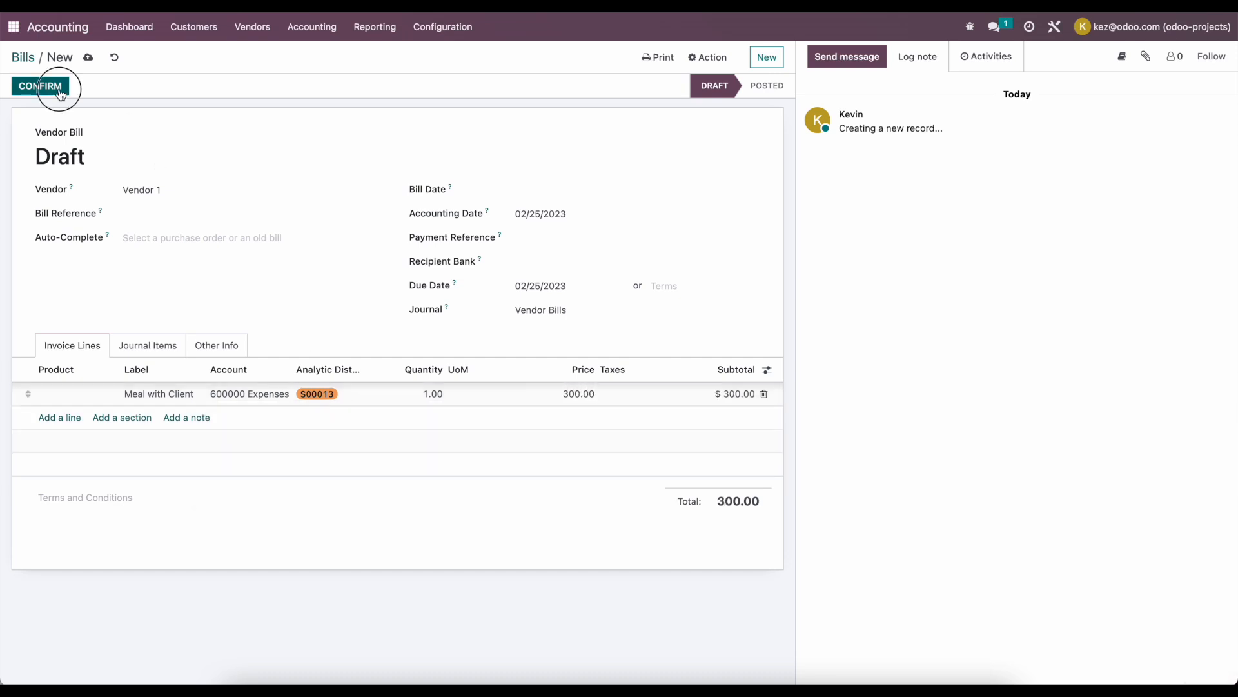
{"action": "left_click", "coordinate": [563, 188]}
{"action": "left_click", "coordinate": [688, 365]}
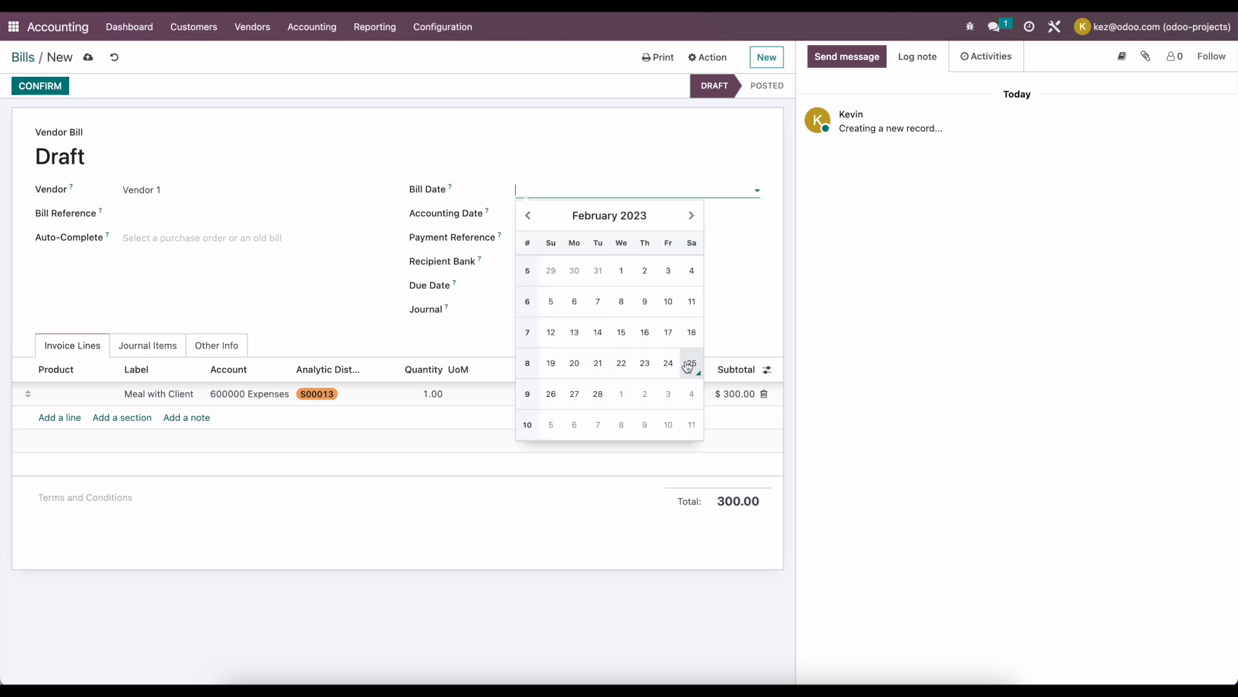
{"action": "left_click", "coordinate": [40, 85]}
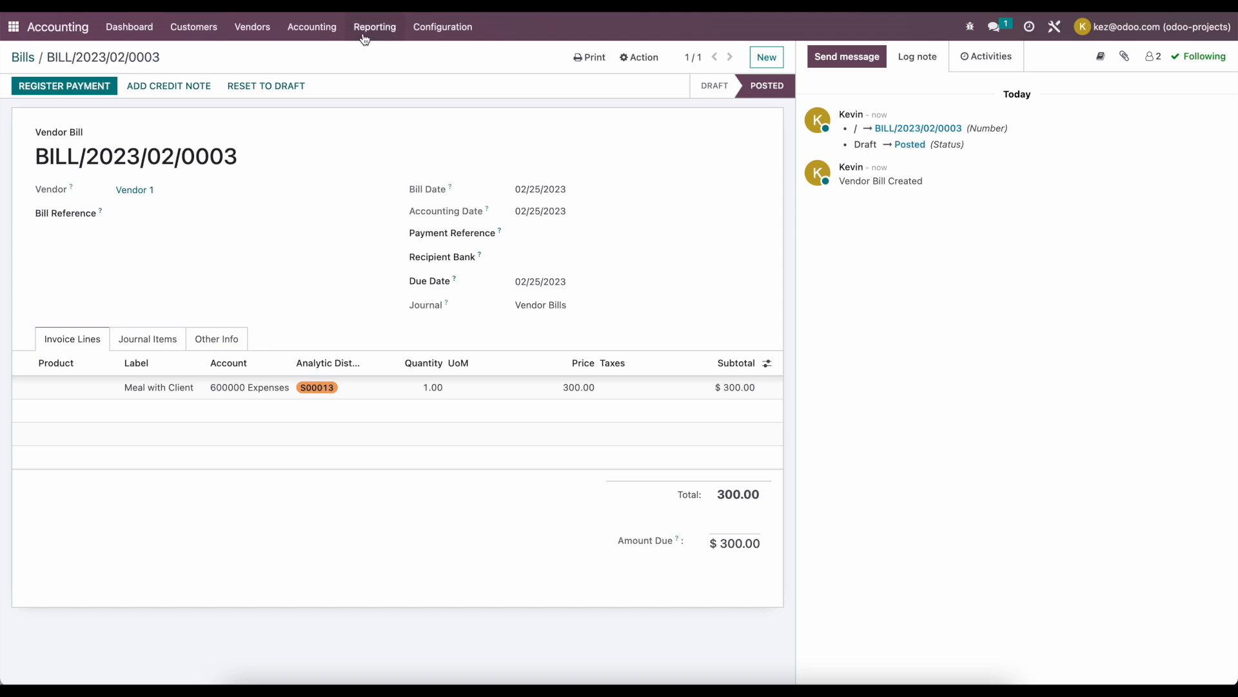
- Reopen the s13 Budget to check how the vendor bill affects the other expenses line
{"action": "left_click", "coordinate": [326, 27]}
{"action": "left_click", "coordinate": [351, 167]}
{"action": "left_click", "coordinate": [231, 337]}
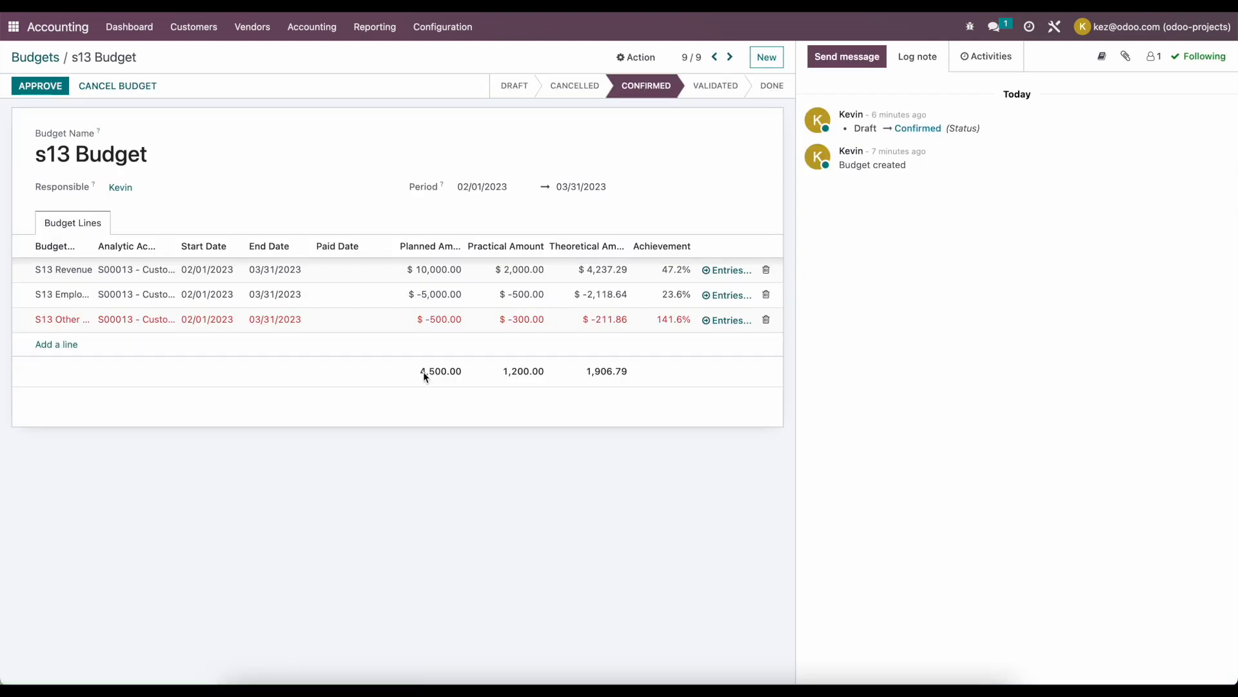
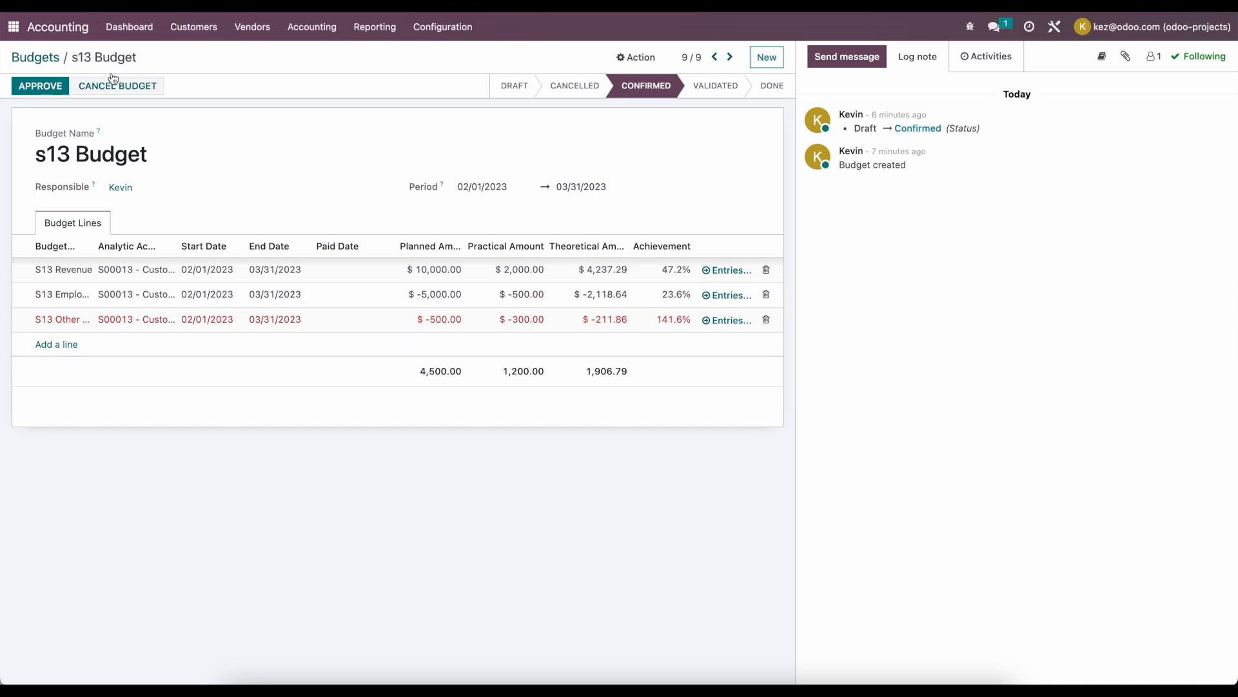
- Switch to the Project app and open the project updates of S00013 - Overall Project
{"action": "left_click", "coordinate": [14, 27]}
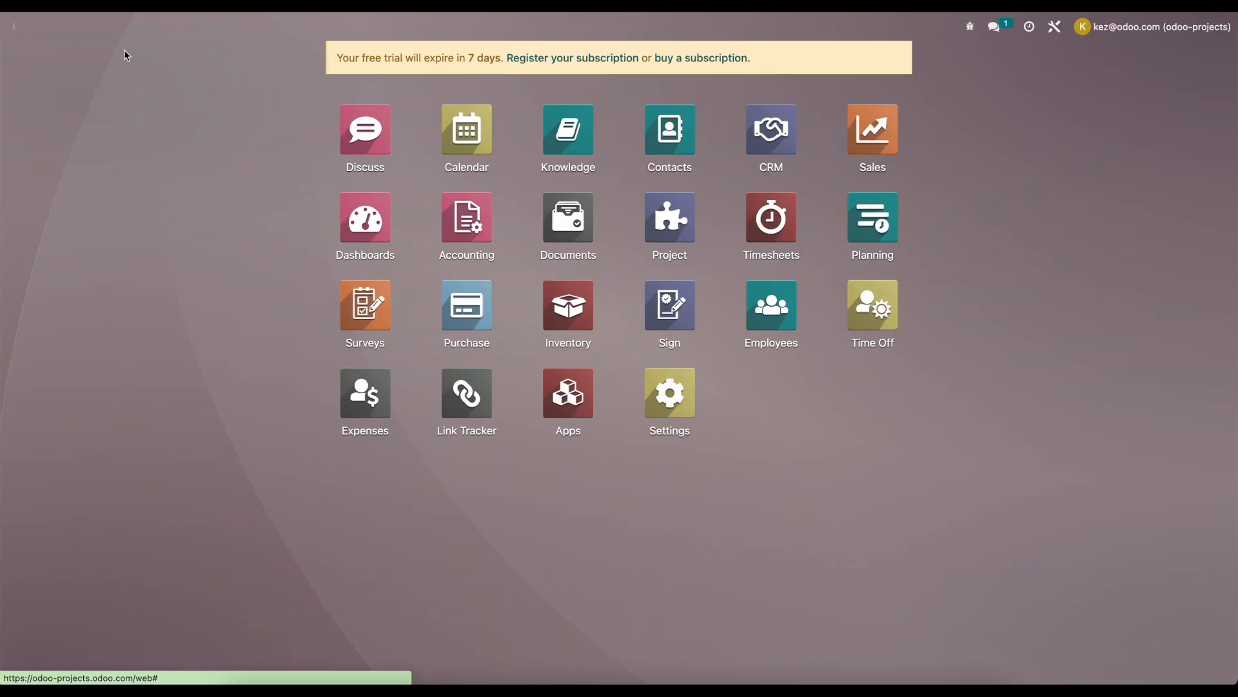
{"action": "left_click", "coordinate": [668, 221]}
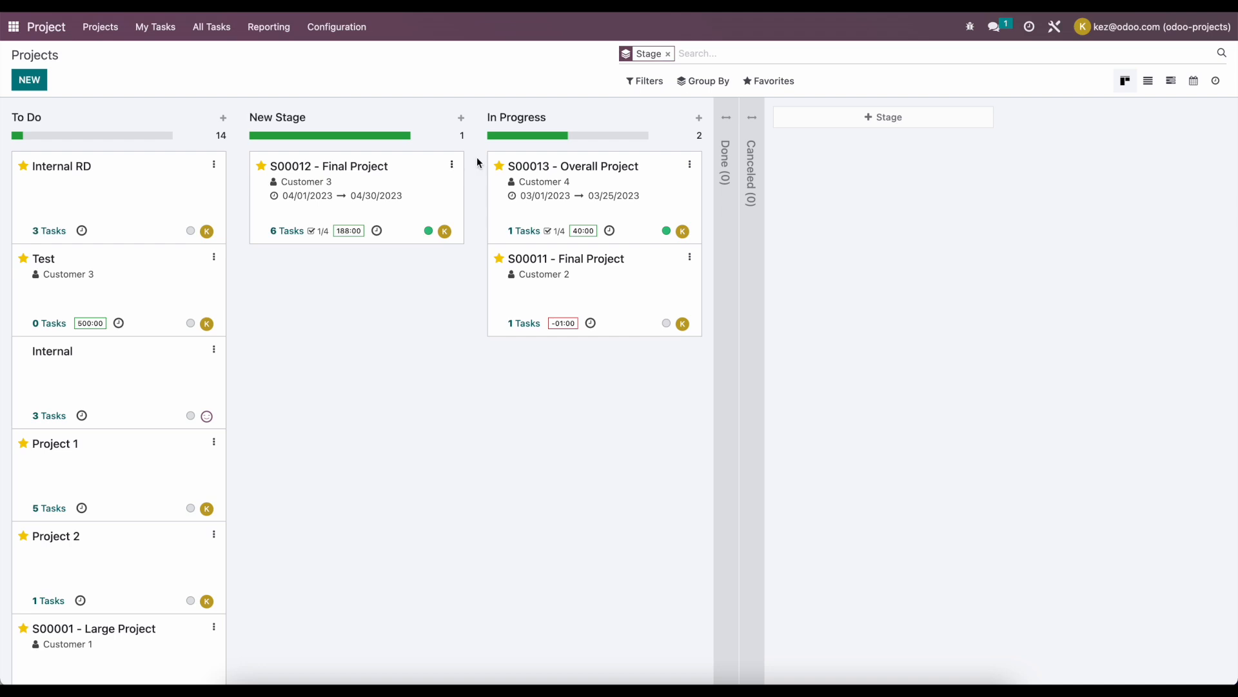
{"action": "left_click", "coordinate": [690, 166]}
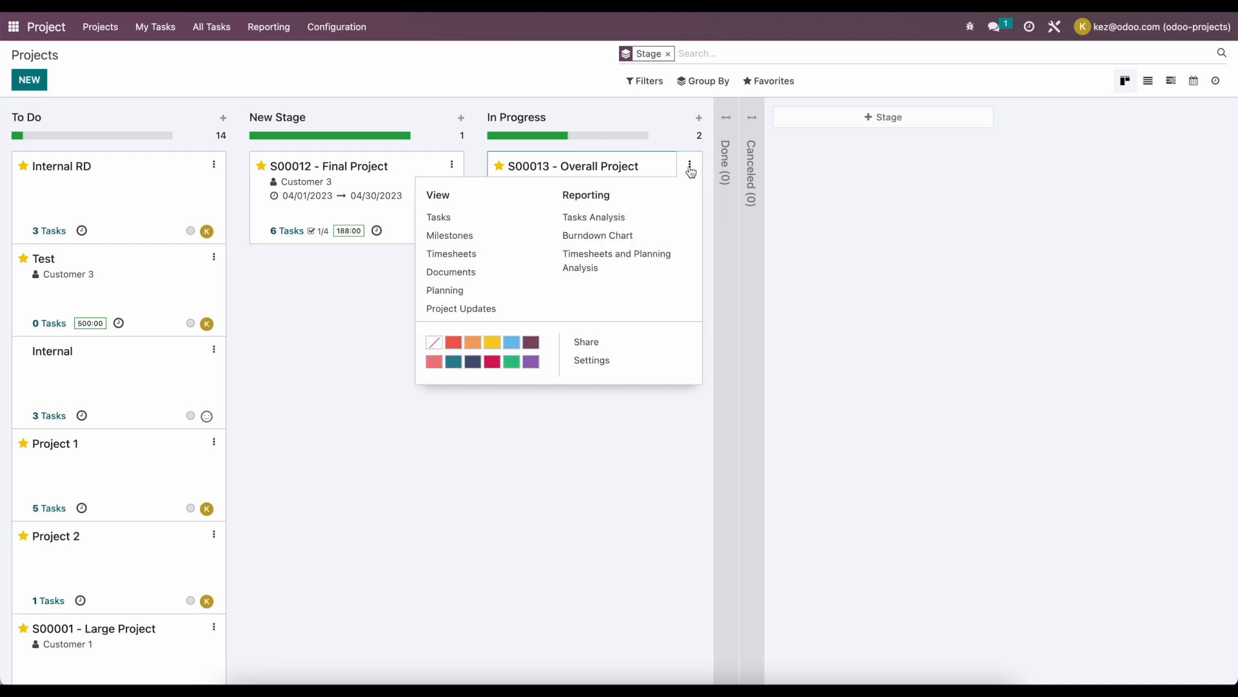
{"action": "left_click", "coordinate": [528, 310]}
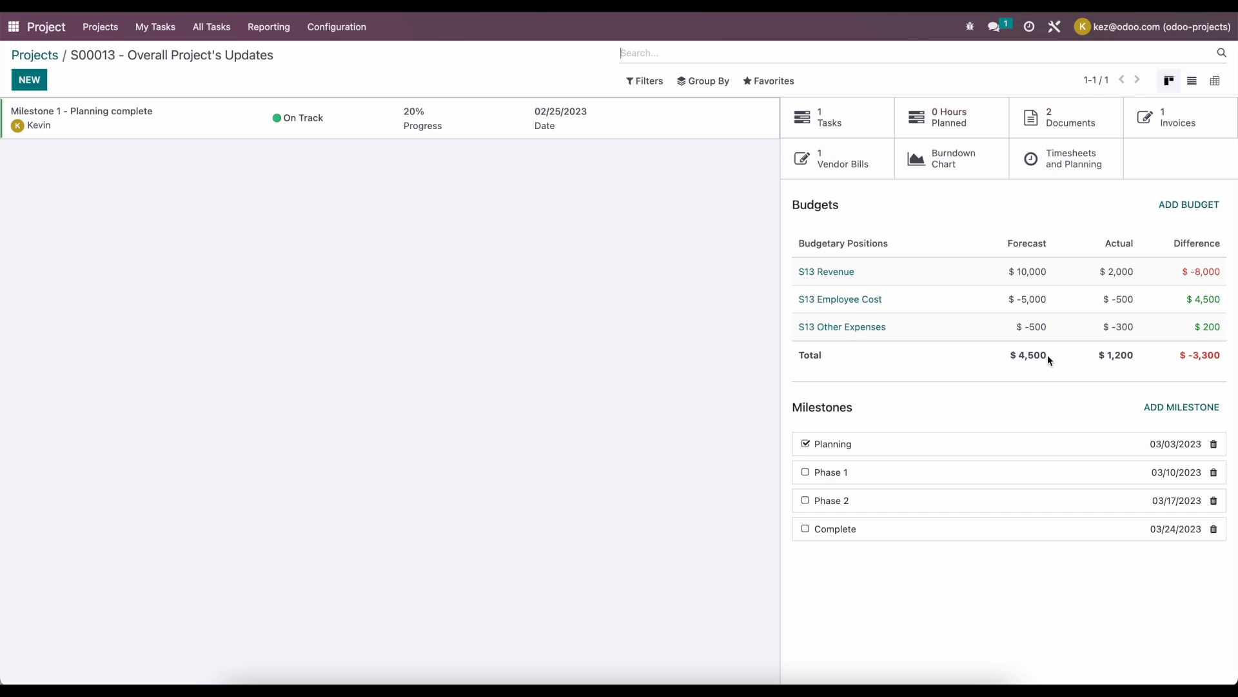
- Examine the forecast, actual and difference totals of the project's budgets, and return through the projects overview to the app overview
{"action": "left_click_drag", "start_coordinate": [1054, 356], "coordinate": [1005, 360]}
{"action": "left_click", "coordinate": [1182, 354]}
{"action": "left_click_drag", "start_coordinate": [1183, 355], "coordinate": [1225, 354]}
{"action": "left_click", "coordinate": [1227, 363]}
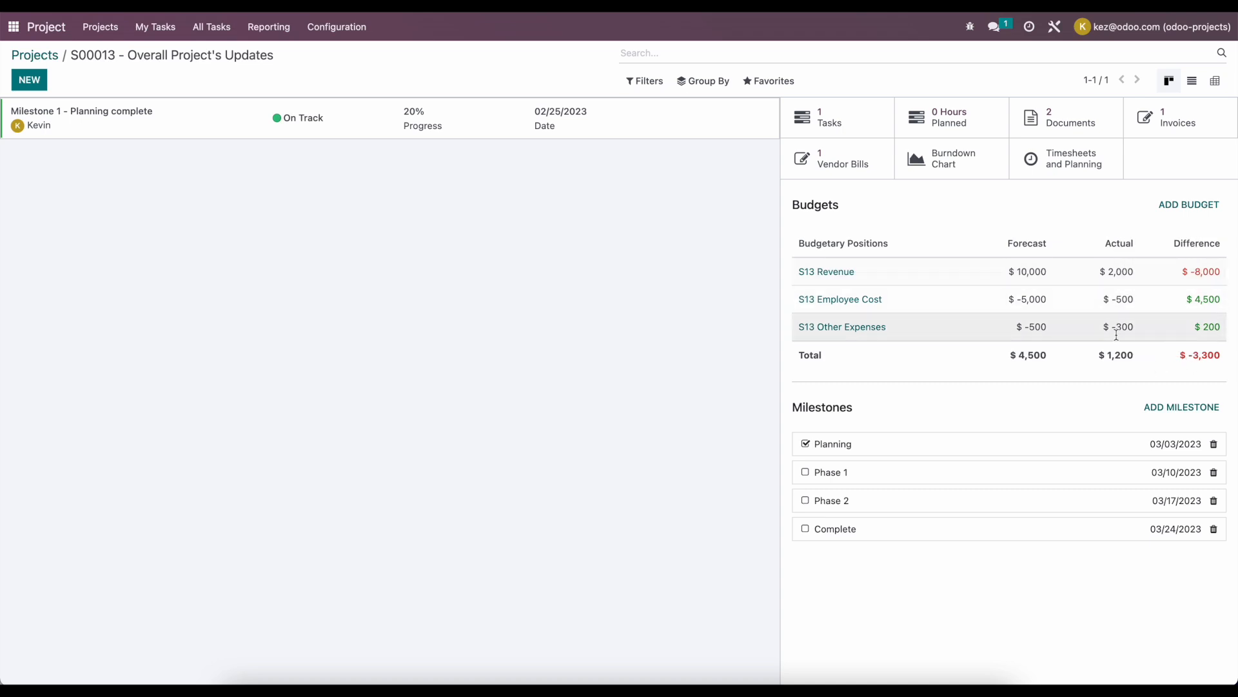
{"action": "left_click_drag", "start_coordinate": [1133, 355], "coordinate": [1103, 355]}
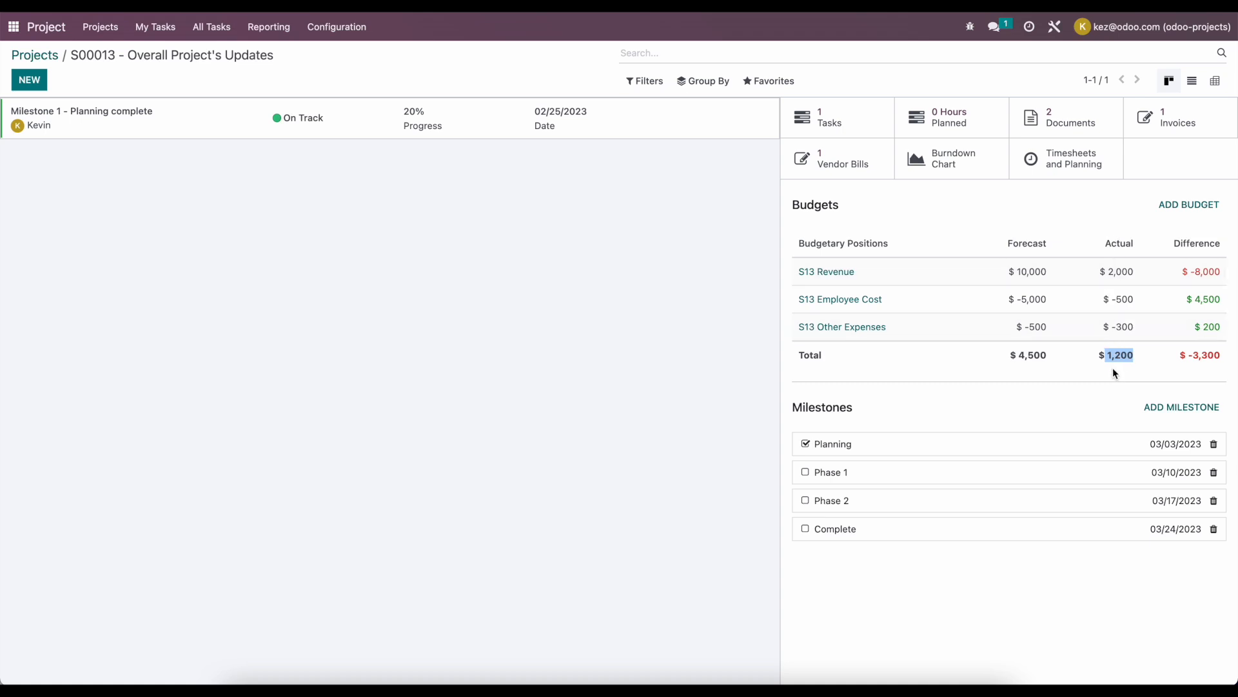
{"action": "left_click", "coordinate": [1038, 200]}
{"action": "left_click", "coordinate": [48, 58]}
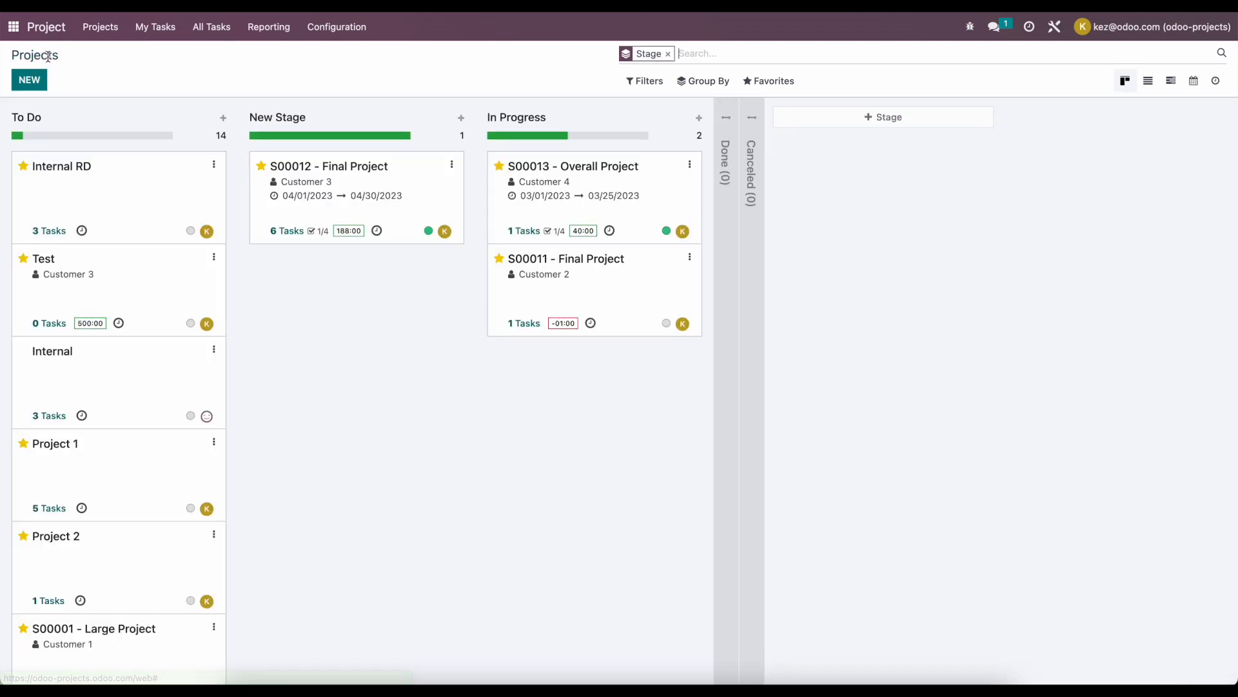
{"action": "left_click", "coordinate": [12, 29]}
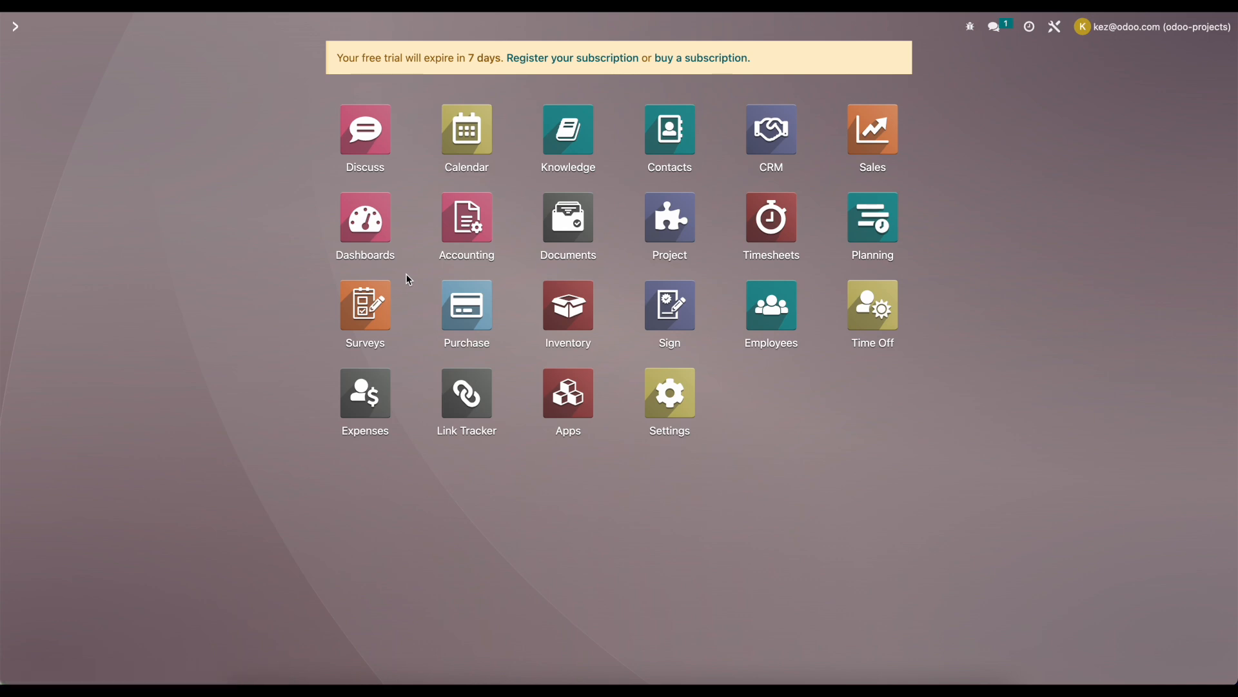
- Open a new expense in the Expenses app to view its analytic distribution entry, and discard the draft
{"action": "left_click", "coordinate": [378, 396]}
{"action": "left_click", "coordinate": [45, 80]}
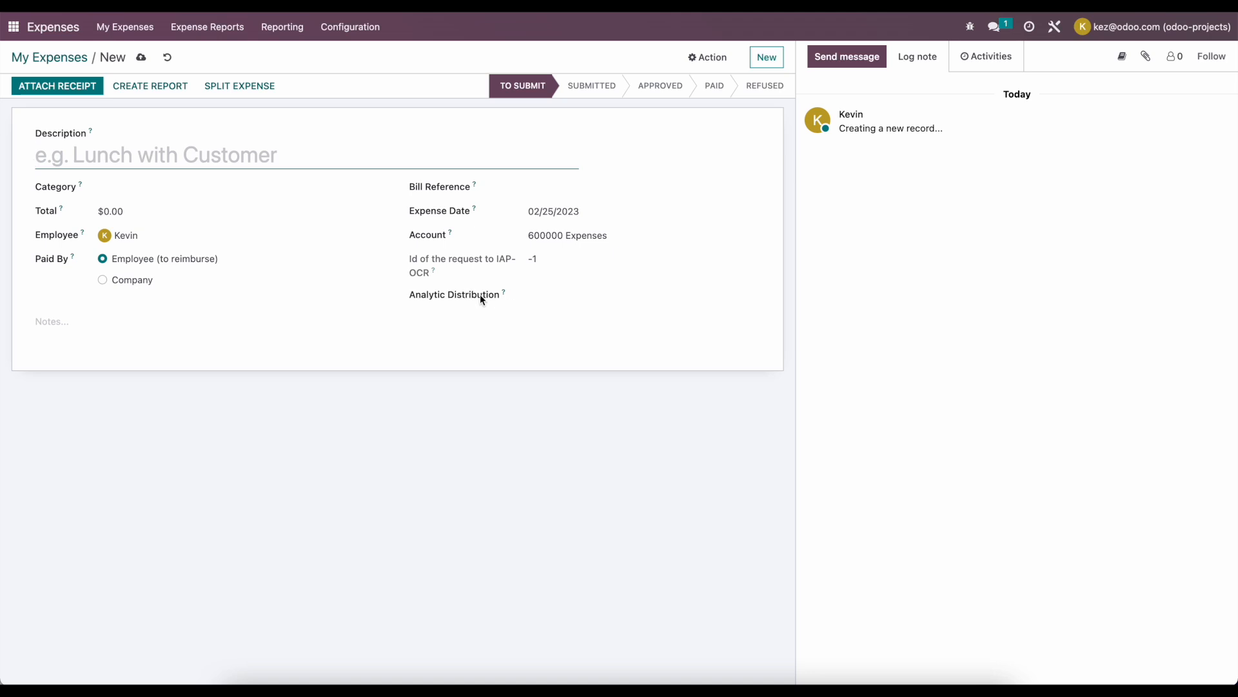
{"action": "left_click", "coordinate": [552, 296]}
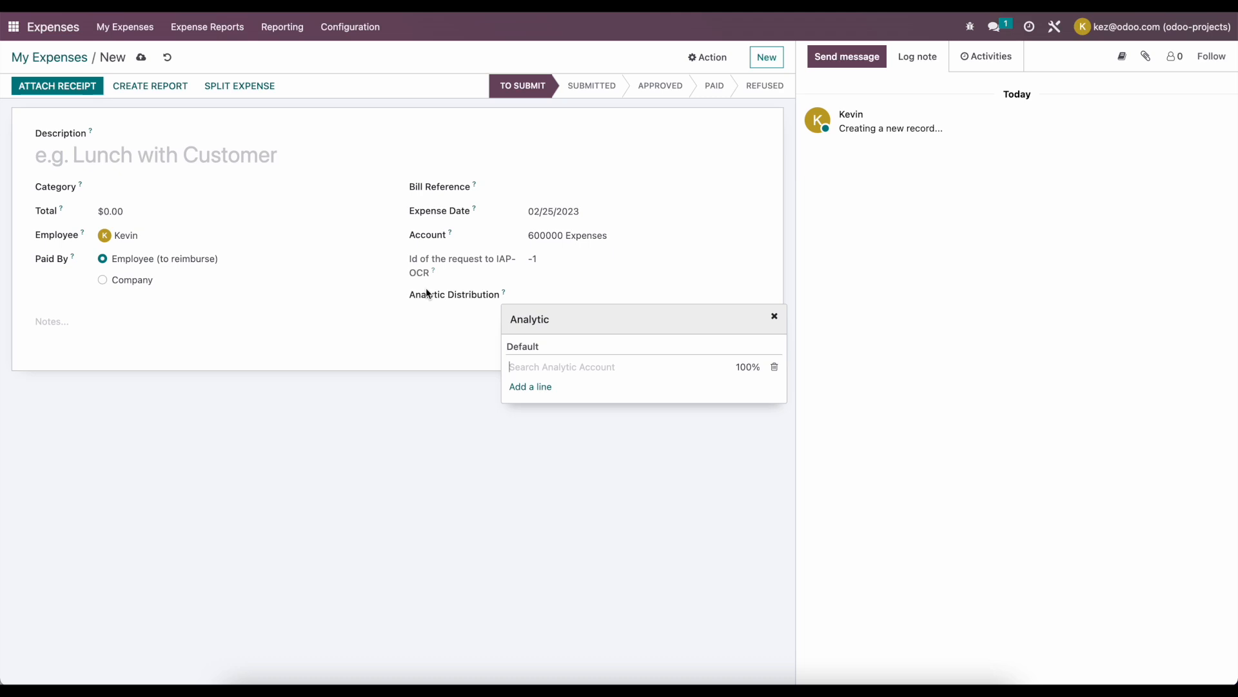
{"action": "left_click", "coordinate": [385, 314]}
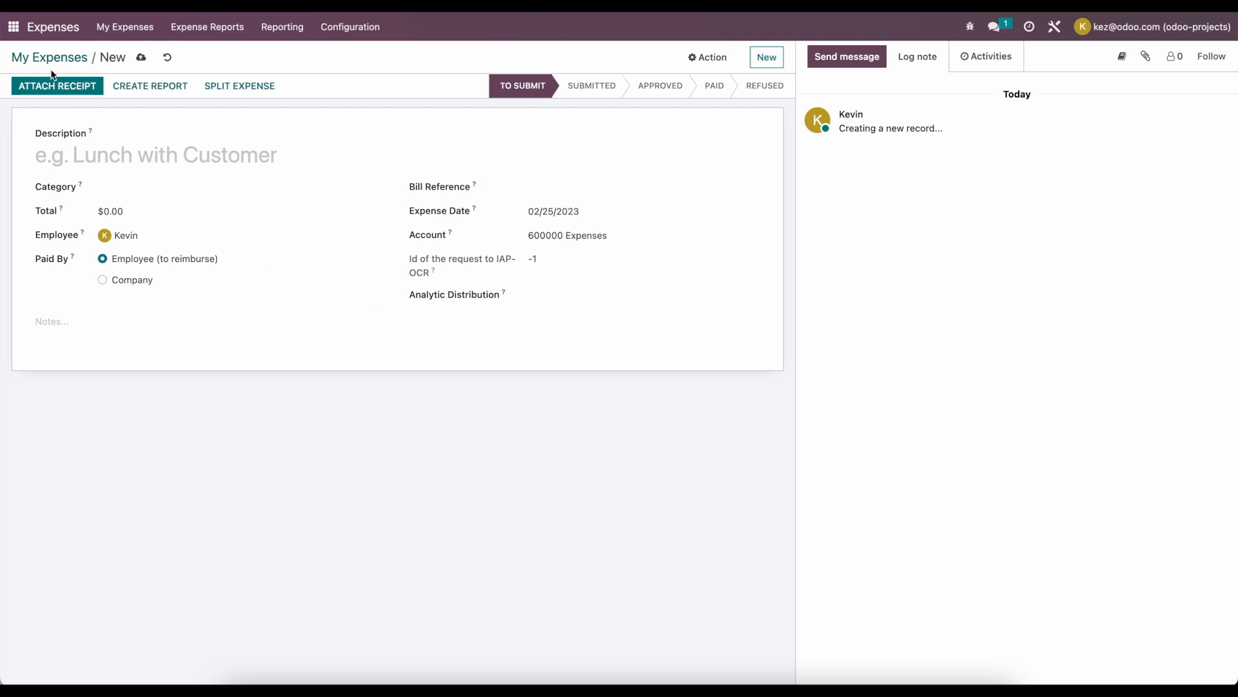
{"action": "left_click", "coordinate": [15, 31]}
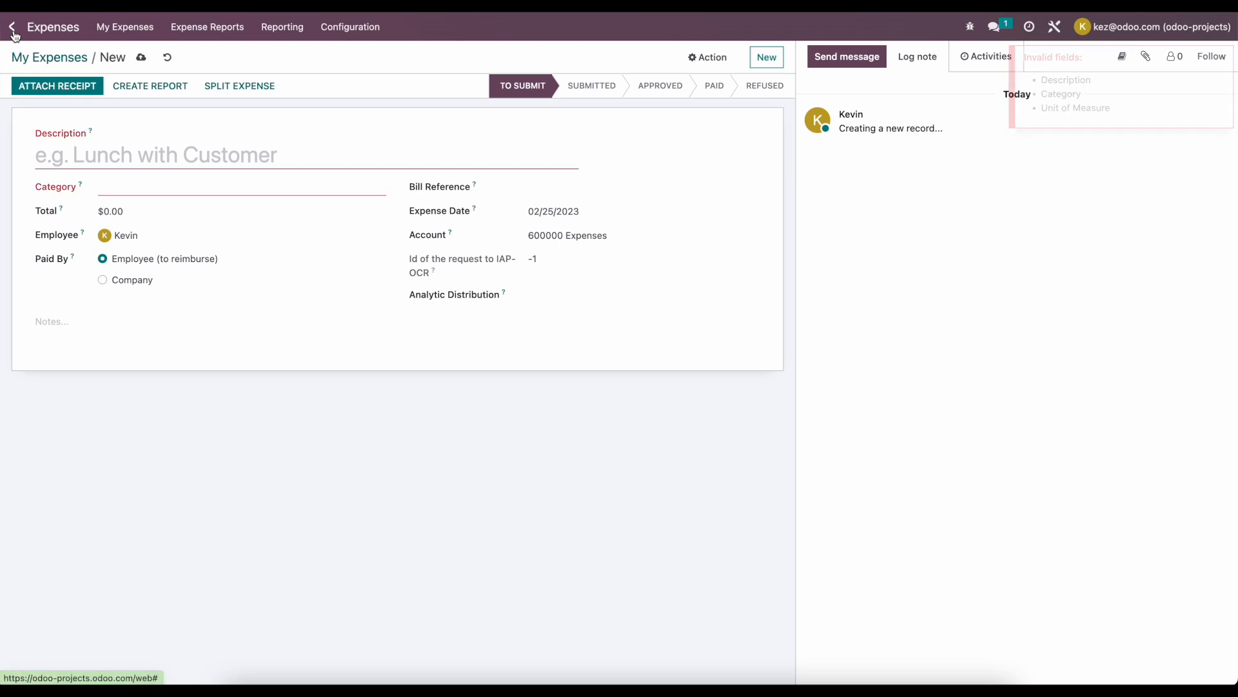
{"action": "left_click", "coordinate": [167, 57]}
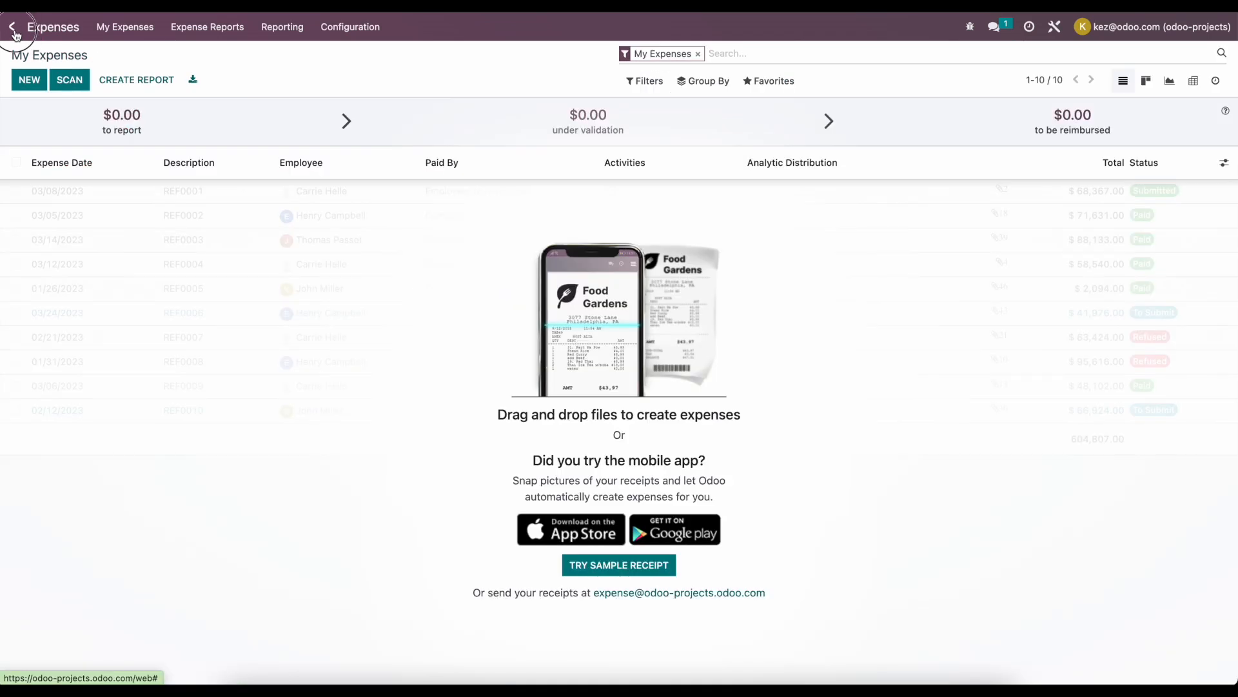
{"action": "left_click", "coordinate": [13, 27]}
{"action": "left_click", "coordinate": [650, 220]}
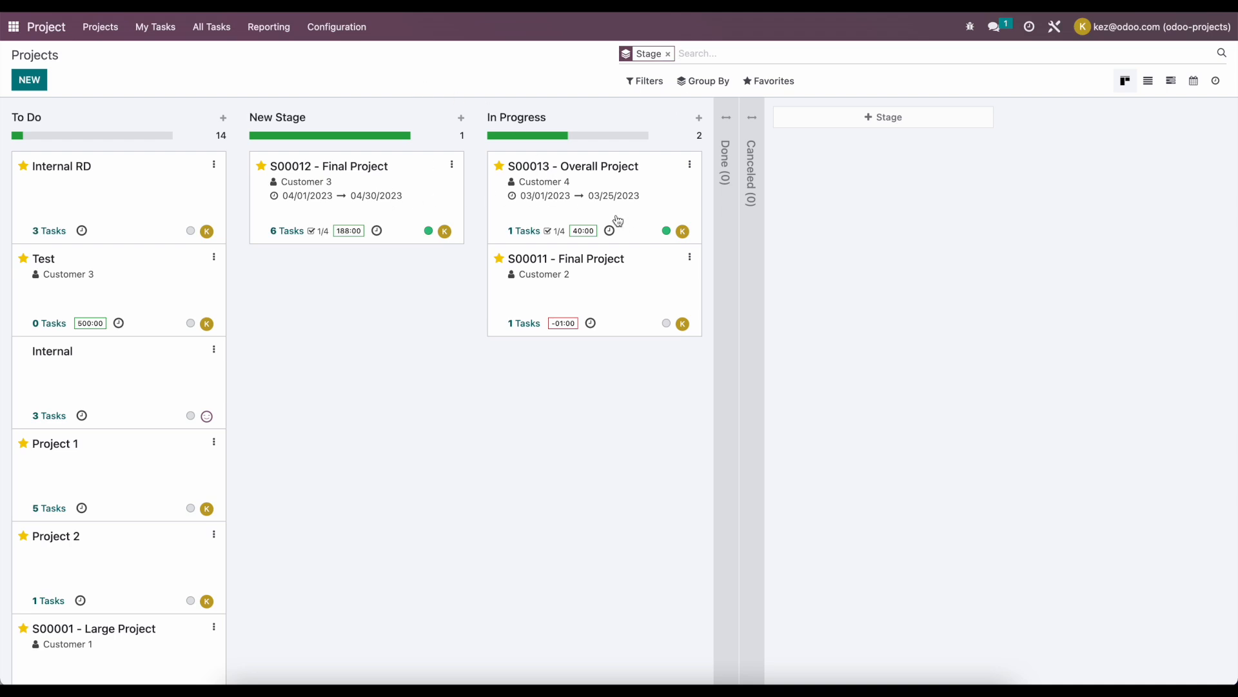
{"action": "left_click", "coordinate": [12, 27]}
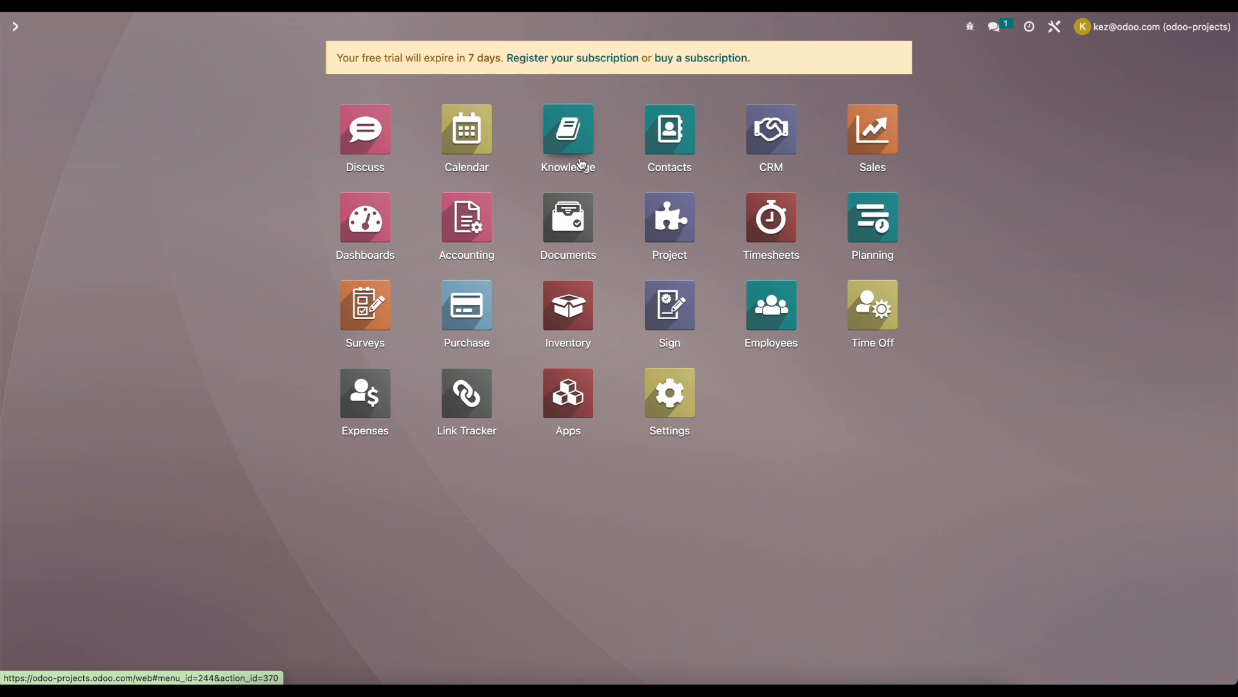
- Show only services in the Inventory app's product list and view the Engineering Consultant product's settings
{"action": "left_click", "coordinate": [581, 301]}
{"action": "left_click", "coordinate": [236, 26]}
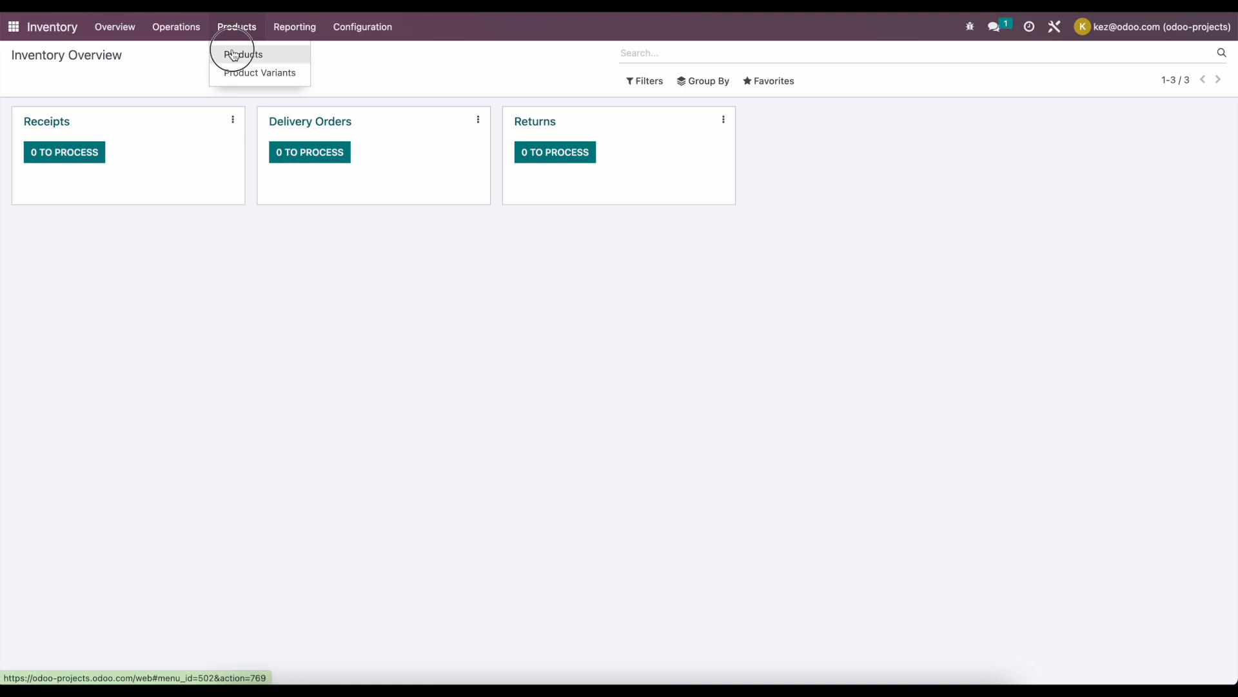
{"action": "left_click", "coordinate": [234, 55]}
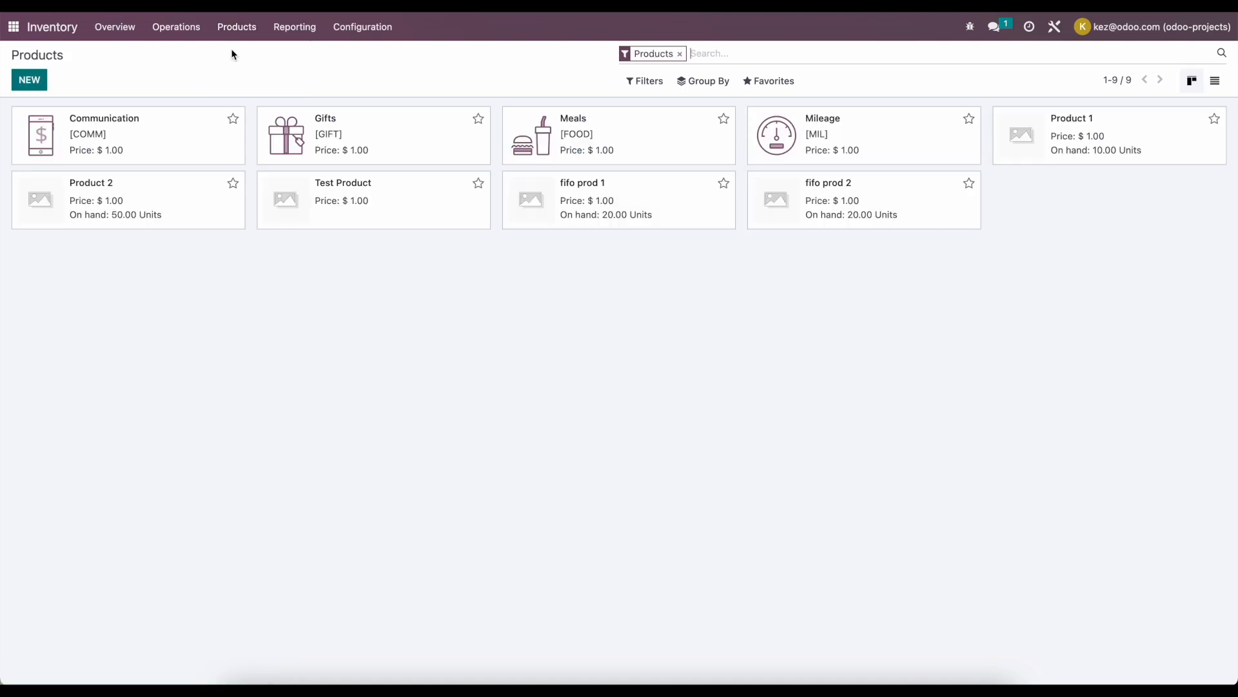
{"action": "left_click", "coordinate": [651, 81]}
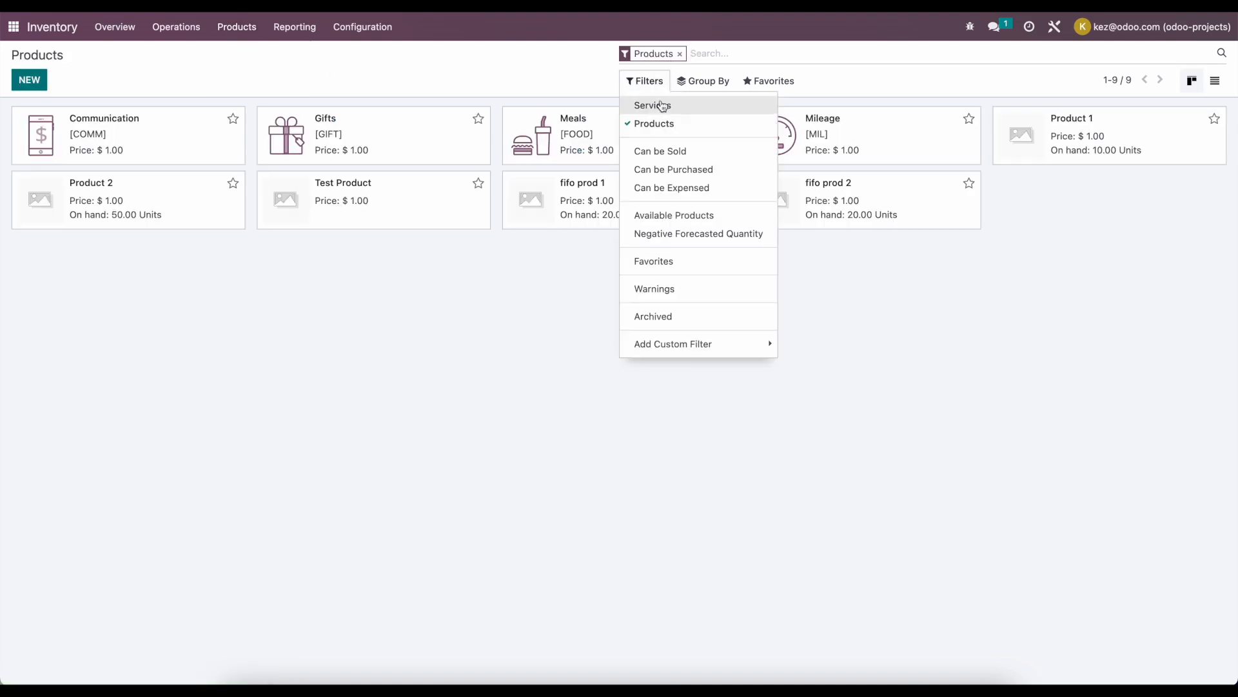
{"action": "left_click", "coordinate": [658, 105]}
{"action": "left_click", "coordinate": [662, 123]}
{"action": "left_click", "coordinate": [519, 62]}
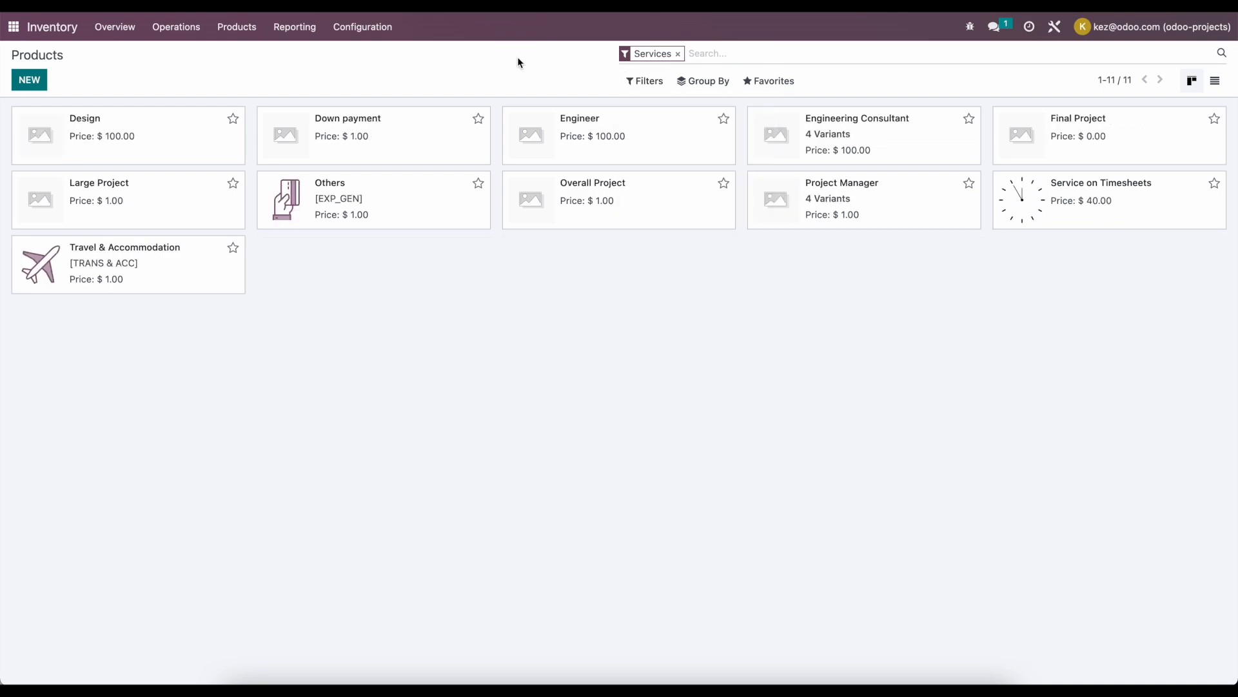
{"action": "left_click", "coordinate": [842, 139]}
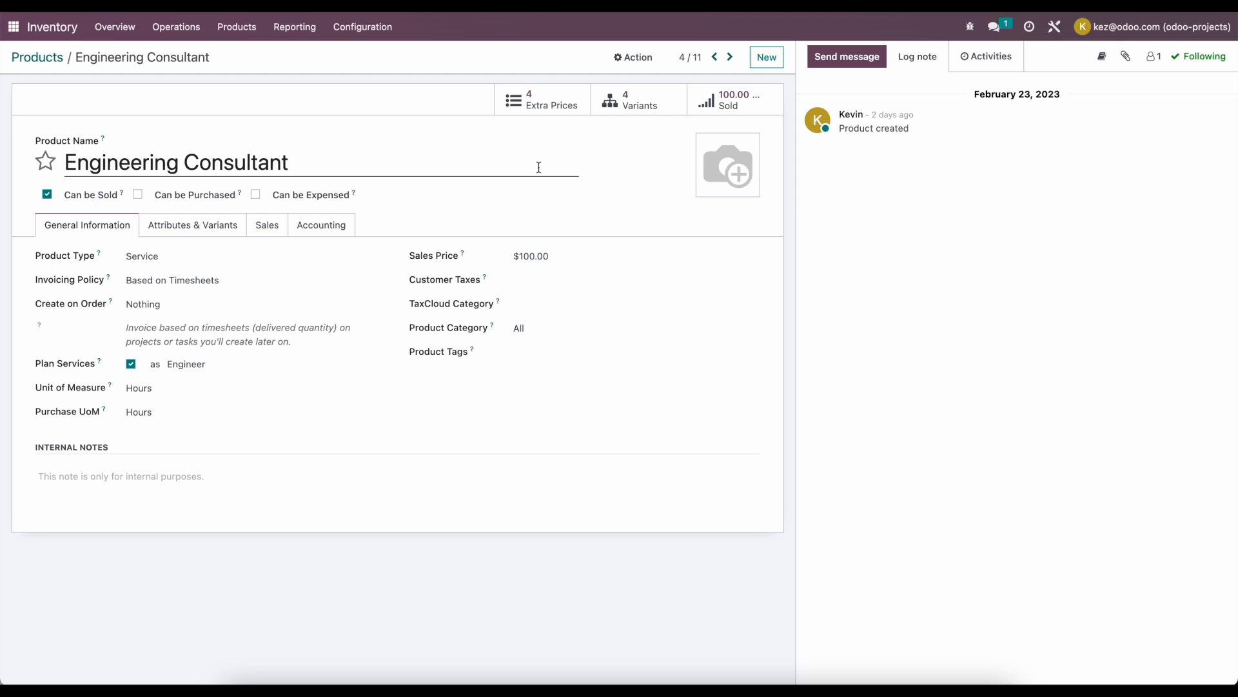
{"action": "left_click", "coordinate": [52, 58]}
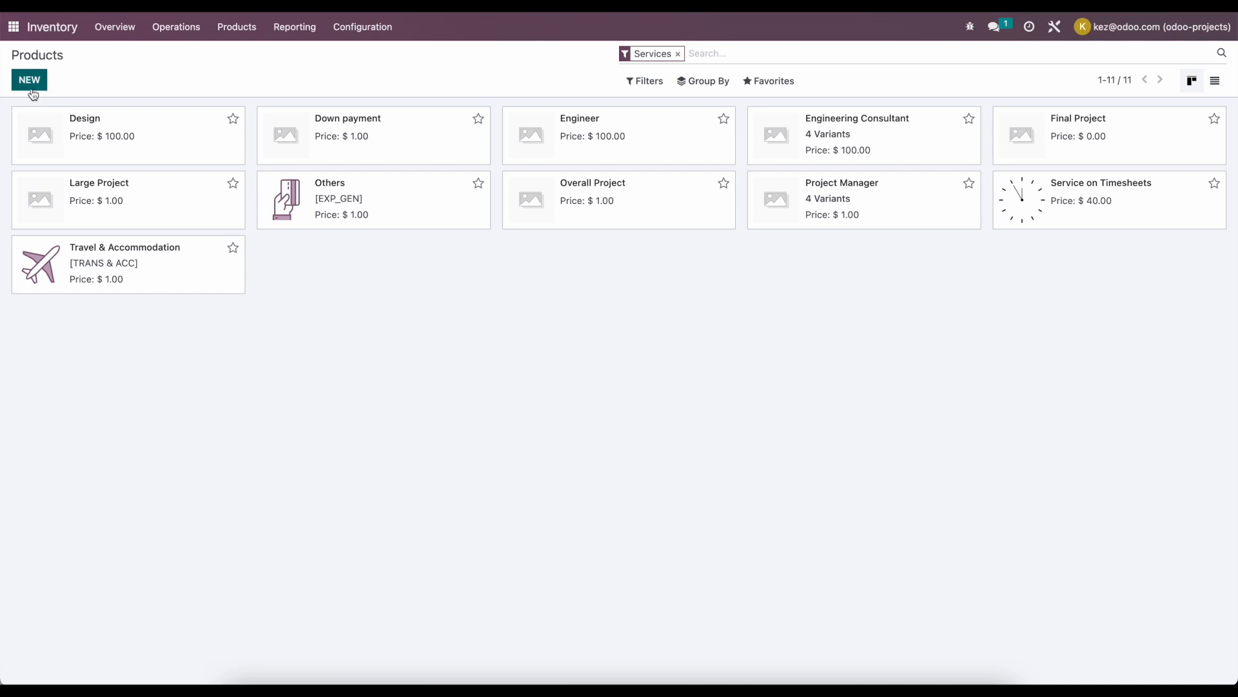
- Create a new product named Mechanical Engineer that cannot be purchased, with Service as the product type
{"action": "left_click", "coordinate": [30, 80]}
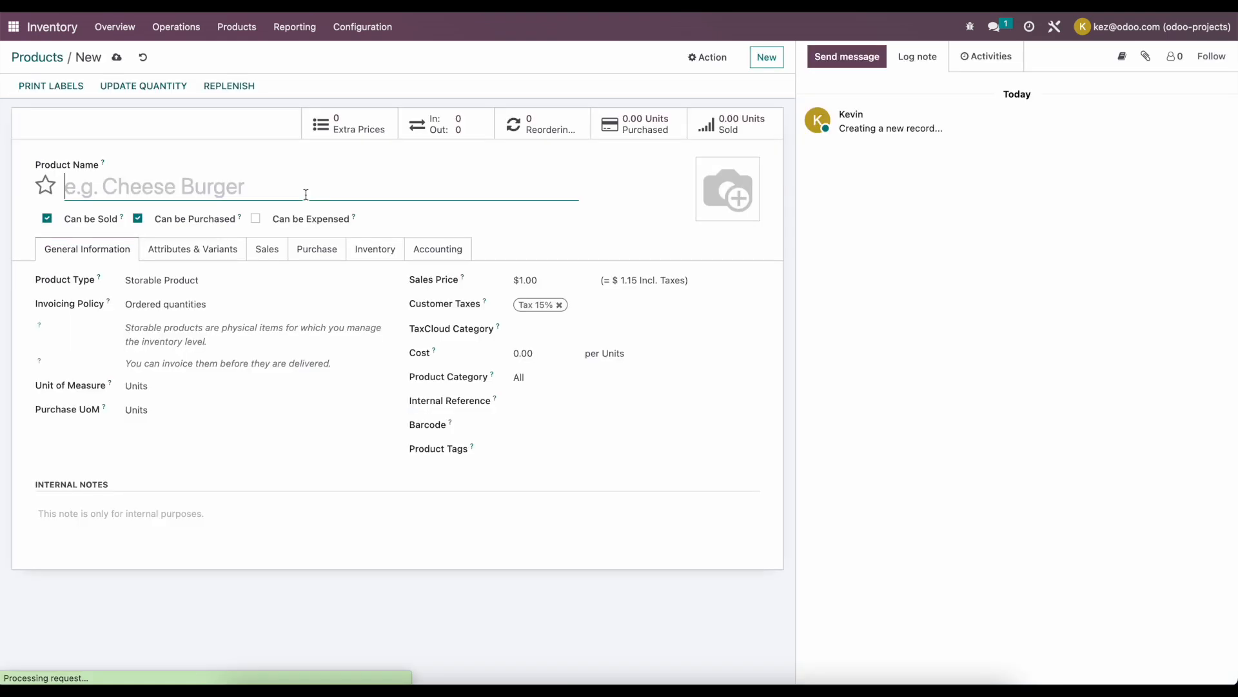
{"action": "type", "text": "Mechanical Engineer"}
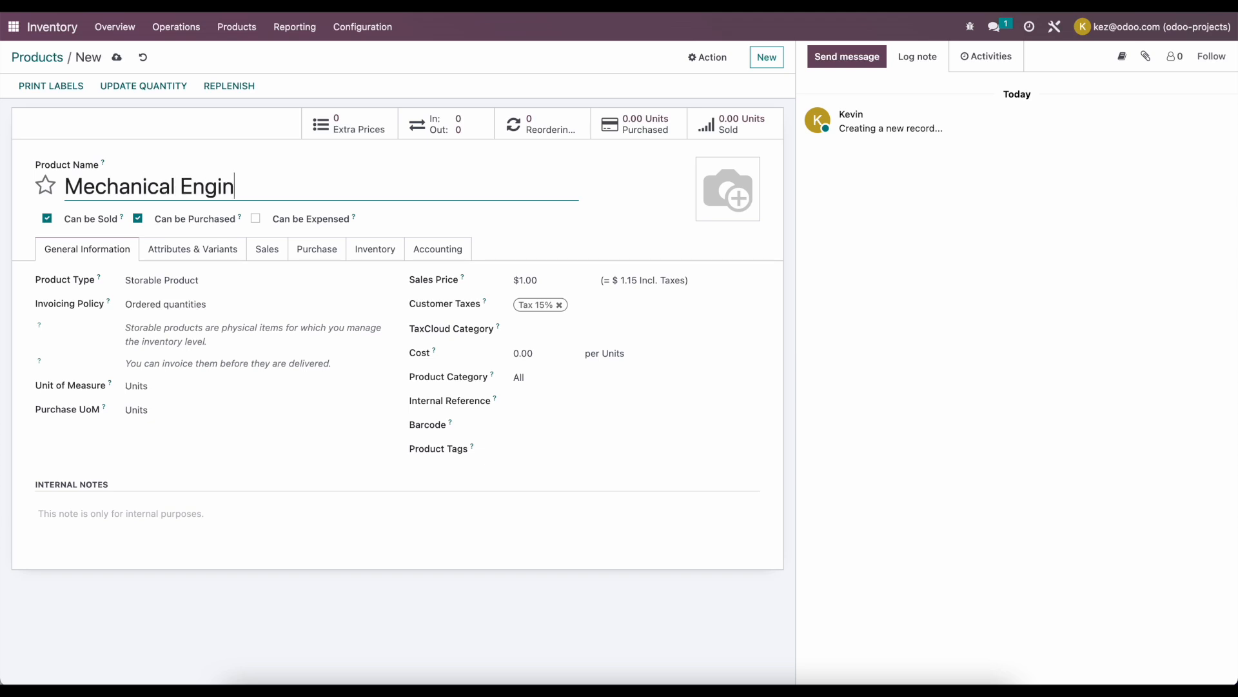
{"action": "left_click", "coordinate": [138, 218]}
{"action": "left_click", "coordinate": [162, 279]}
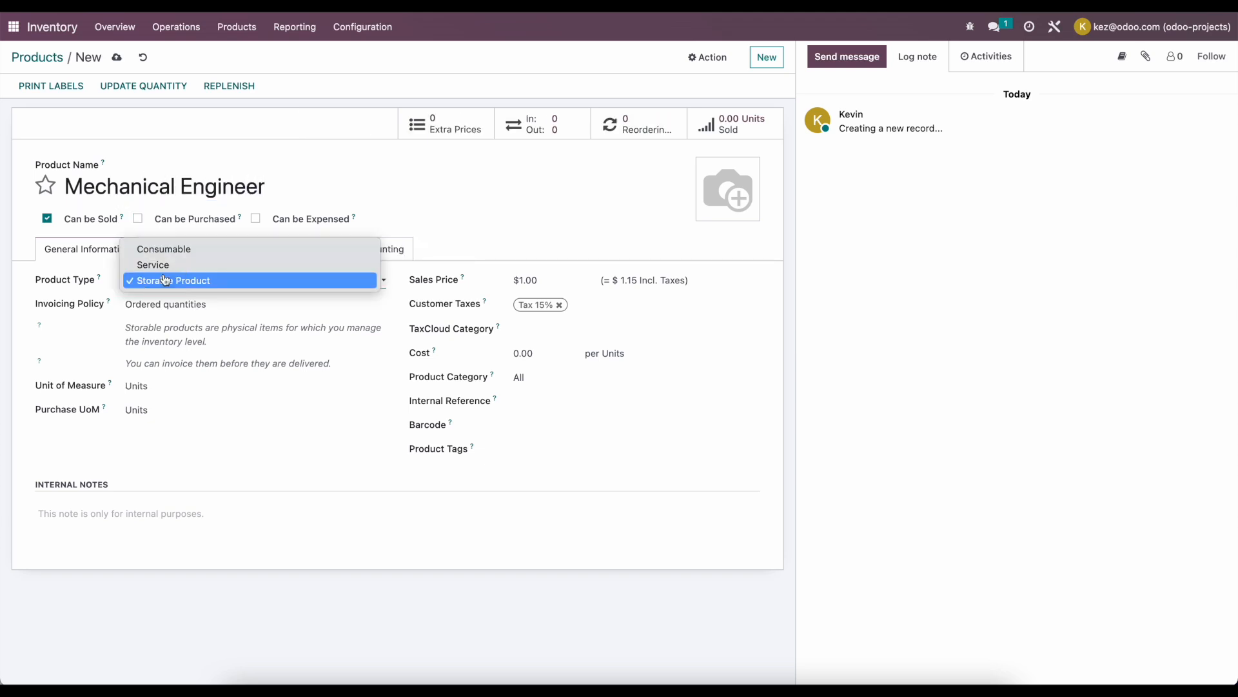
{"action": "left_click", "coordinate": [170, 264]}
- Keep the Prepaid/Fixed Price invoicing policy and have the service create a Task on order
{"action": "left_click", "coordinate": [182, 282]}
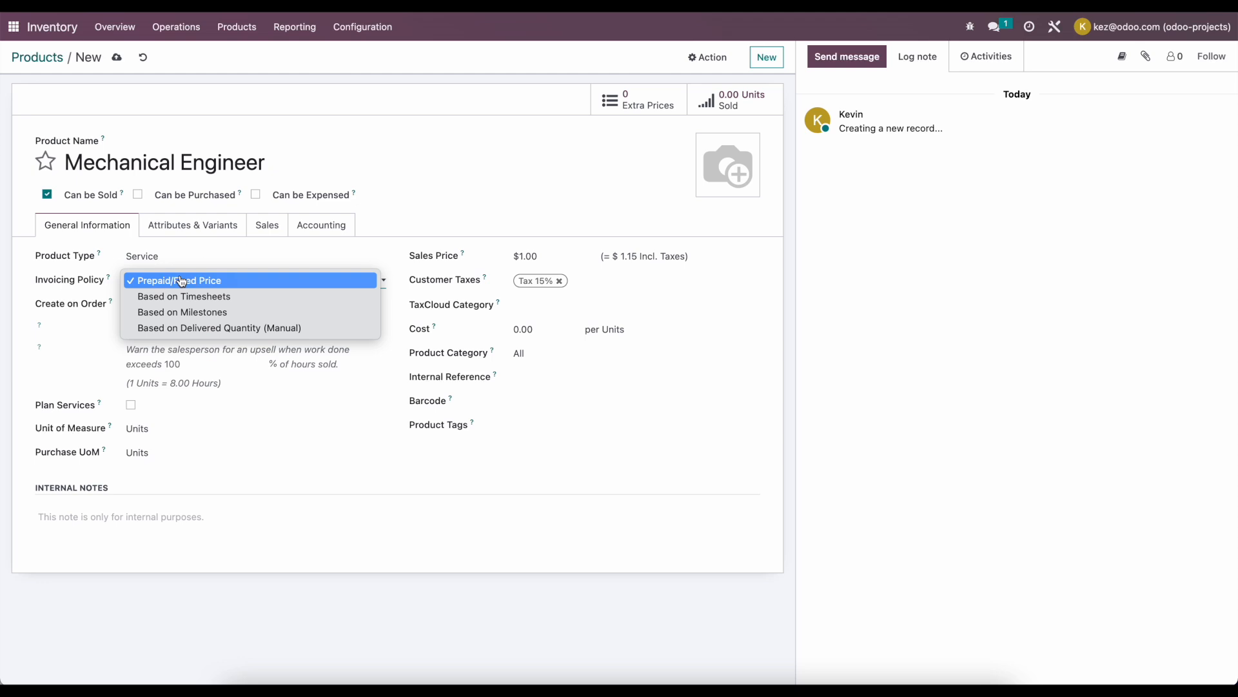
{"action": "left_click", "coordinate": [265, 285]}
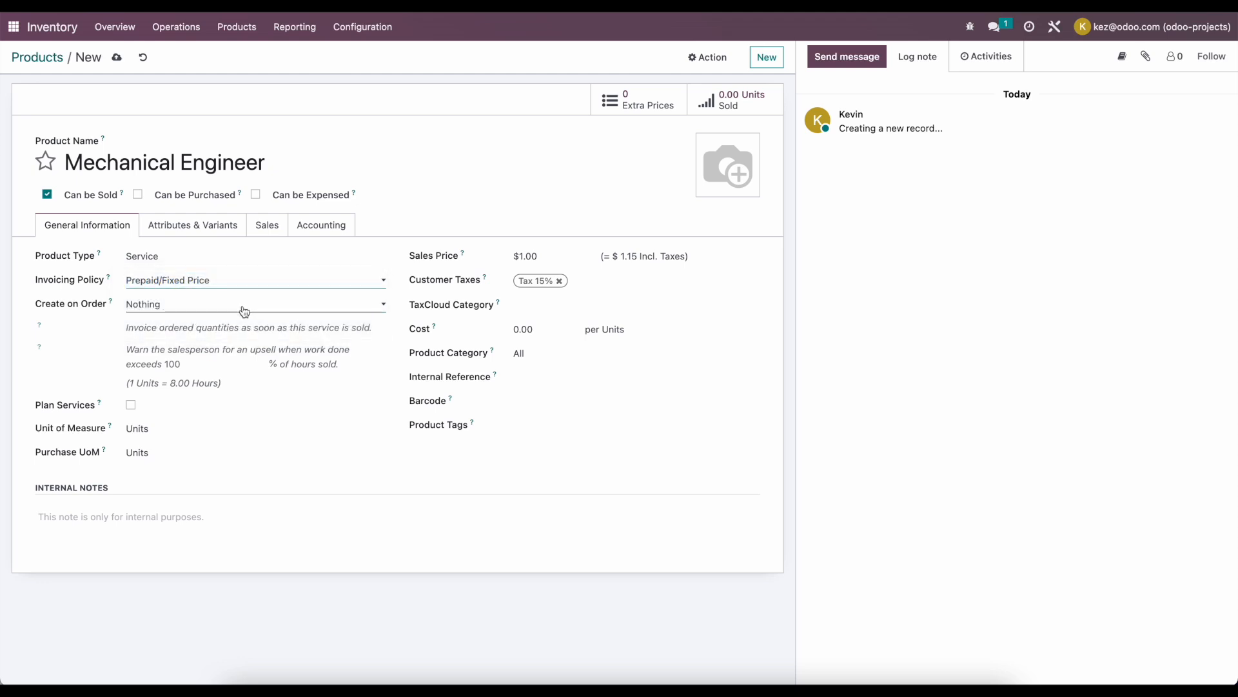
{"action": "left_click", "coordinate": [145, 305]}
{"action": "left_click", "coordinate": [155, 320]}
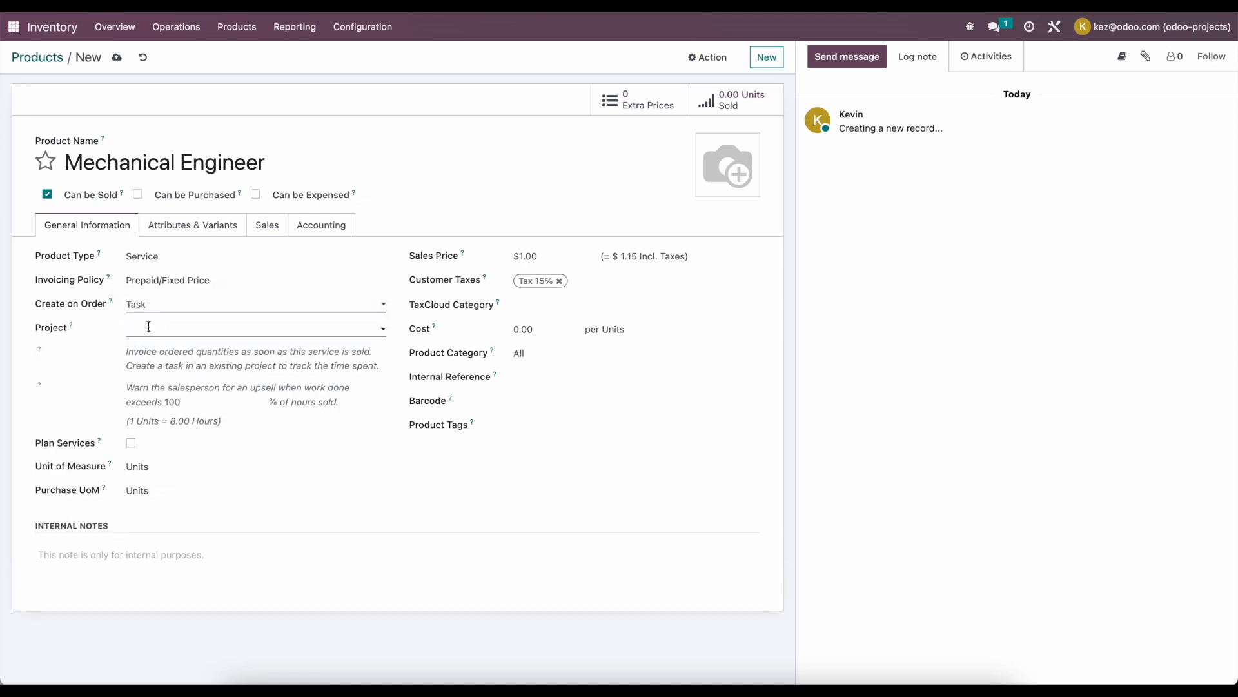
- Set the service's unit of measure to Hours and enable Plan Services
{"action": "left_click", "coordinate": [137, 466]}
{"action": "type", "text": "hour"}
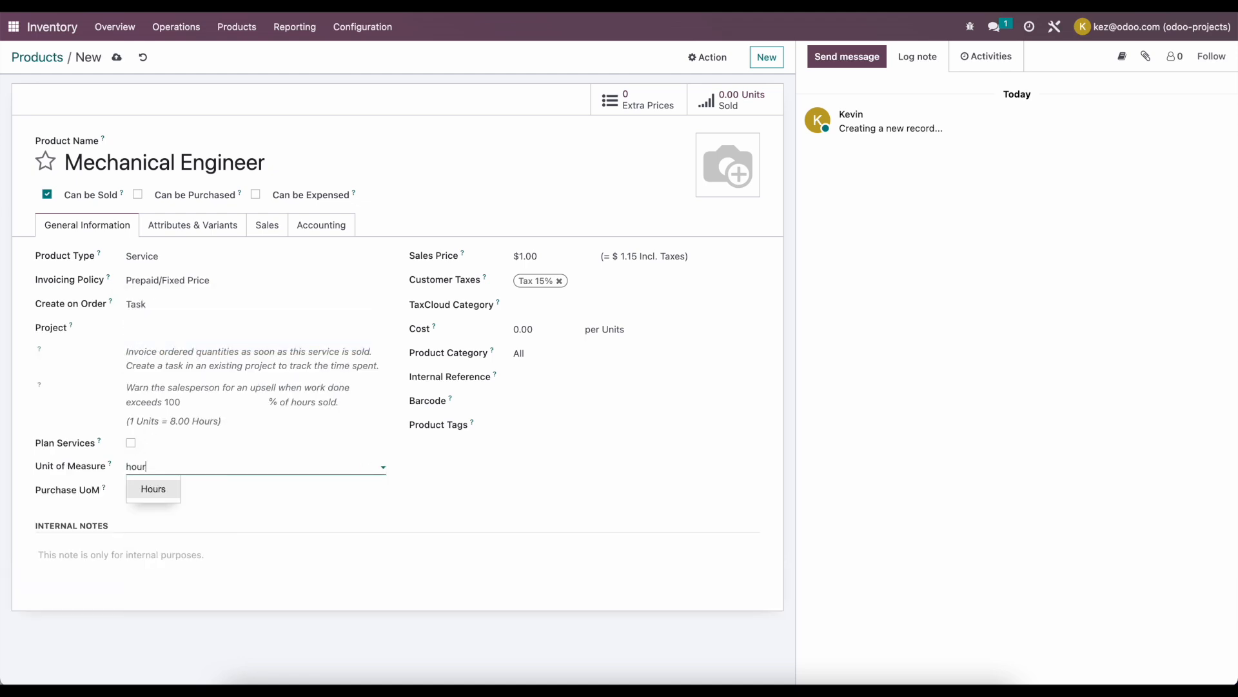
{"action": "left_click", "coordinate": [152, 489]}
{"action": "left_click", "coordinate": [131, 425]}
- Remove the 15% customer tax, set the sales price to $100, and try to save the product
{"action": "left_click", "coordinate": [558, 280]}
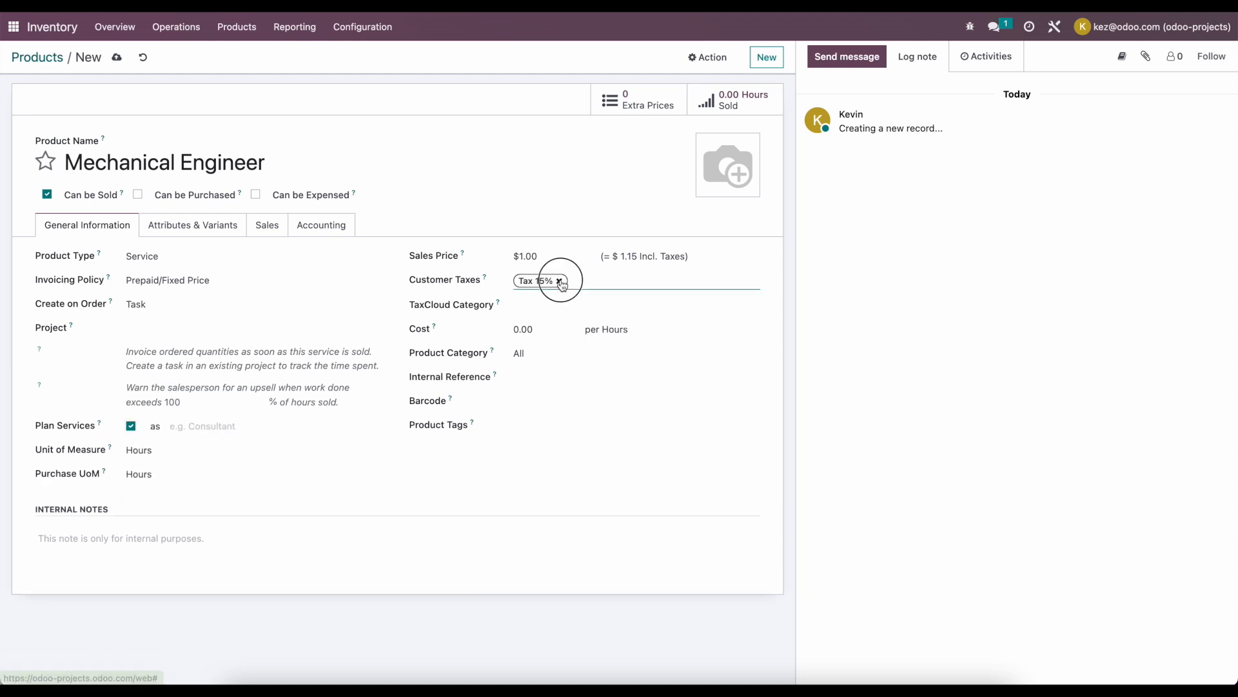
{"action": "left_click", "coordinate": [550, 255]}
{"action": "type", "text": "100"}
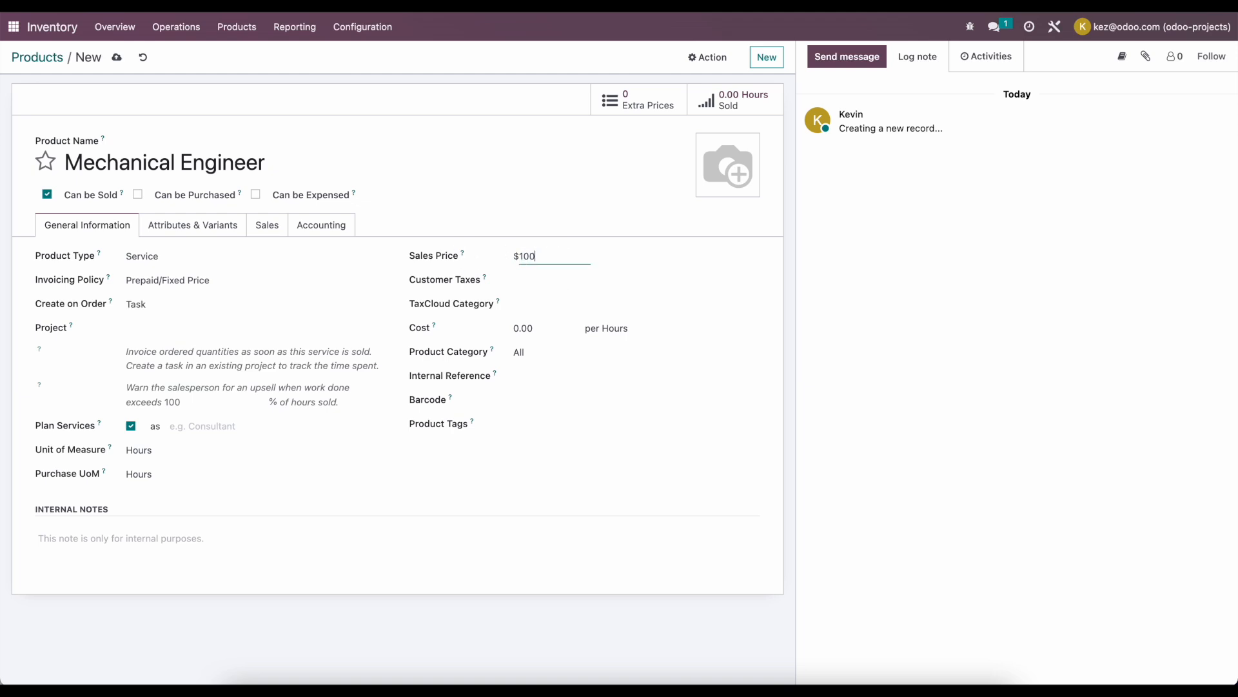
{"action": "left_click", "coordinate": [481, 225]}
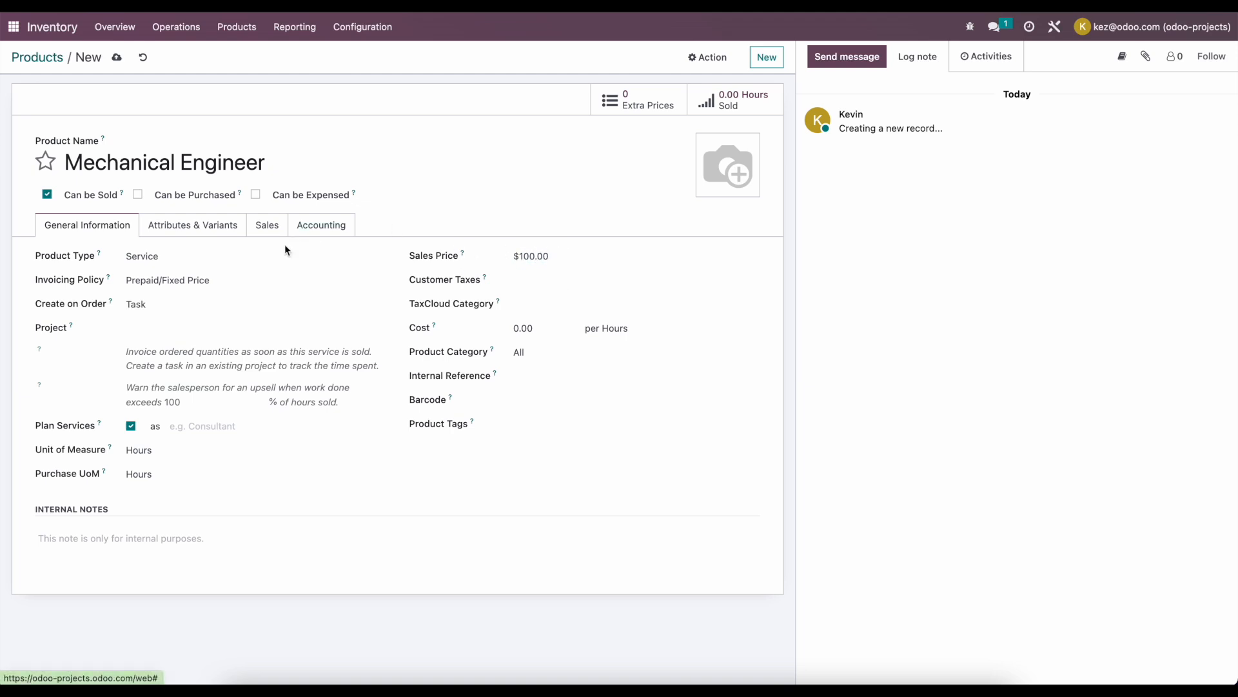
{"action": "left_click", "coordinate": [117, 58]}
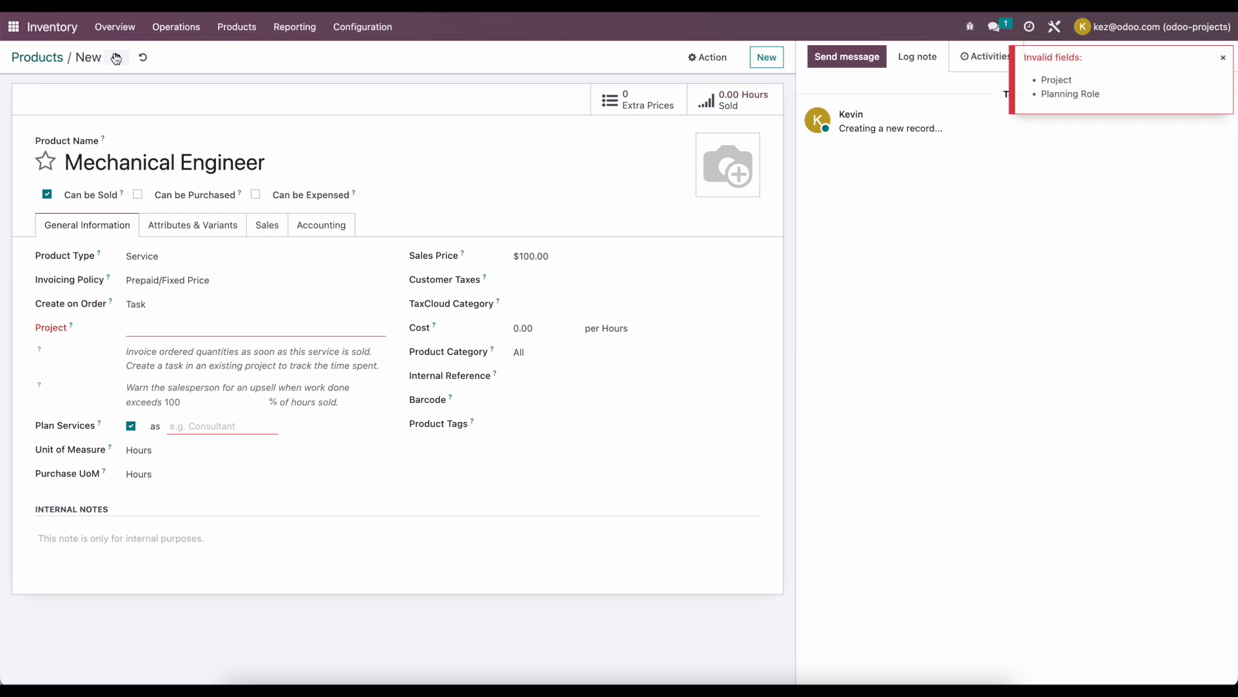
- Rename the product as Implementation (100 Hours)
{"action": "left_click", "coordinate": [169, 327]}
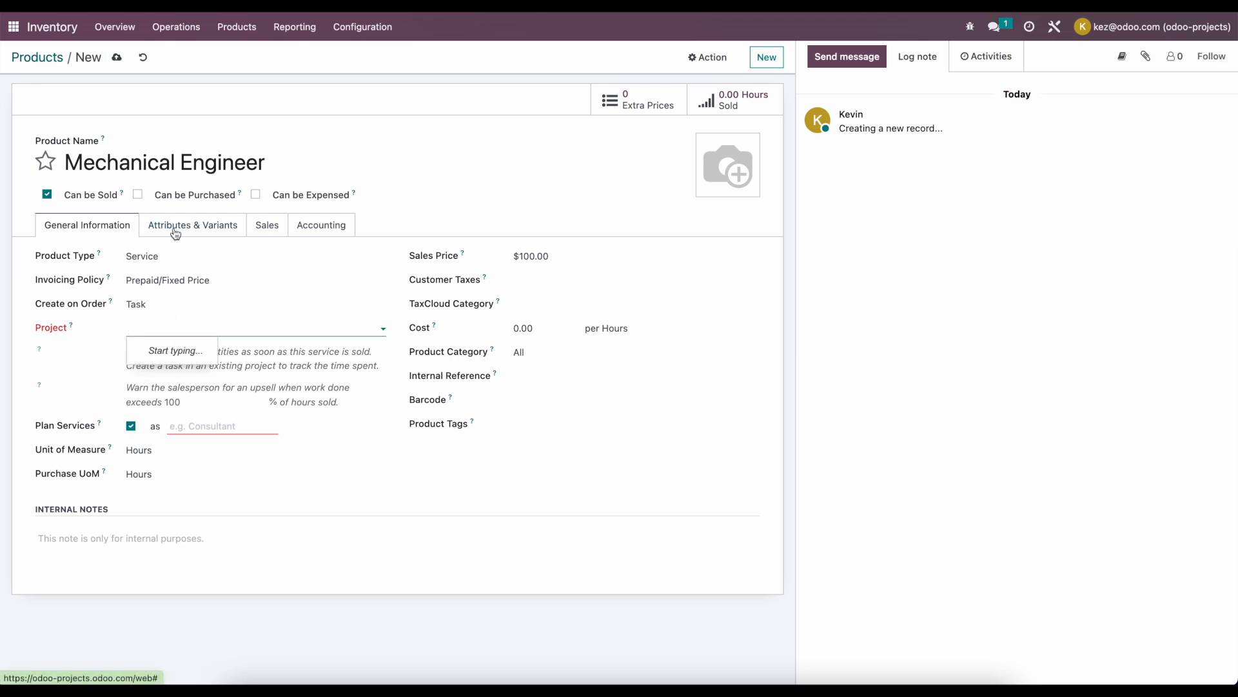
{"action": "triple_click", "coordinate": [186, 161]}
{"action": "type", "text": "Imok"}
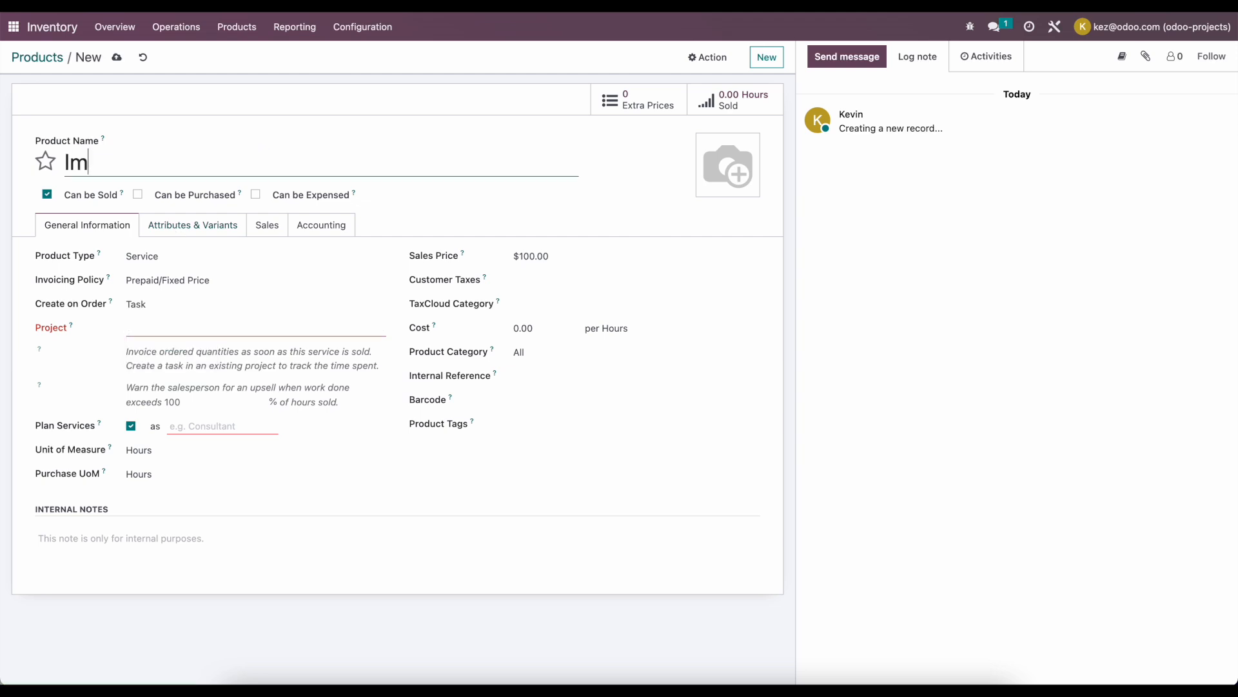
{"action": "key", "text": "BackSpace"}
{"action": "key", "text": "BackSpace"}
{"action": "type", "text": "plementation"}
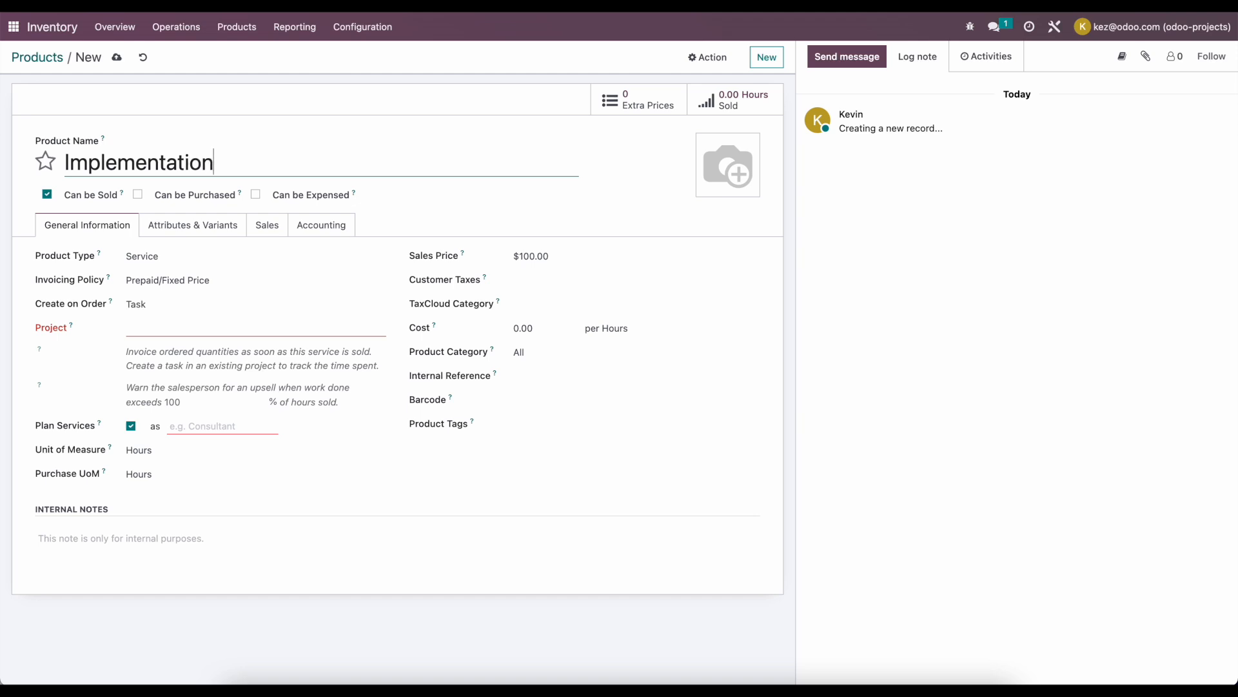
{"action": "type", "text": "(100 Hours)"}
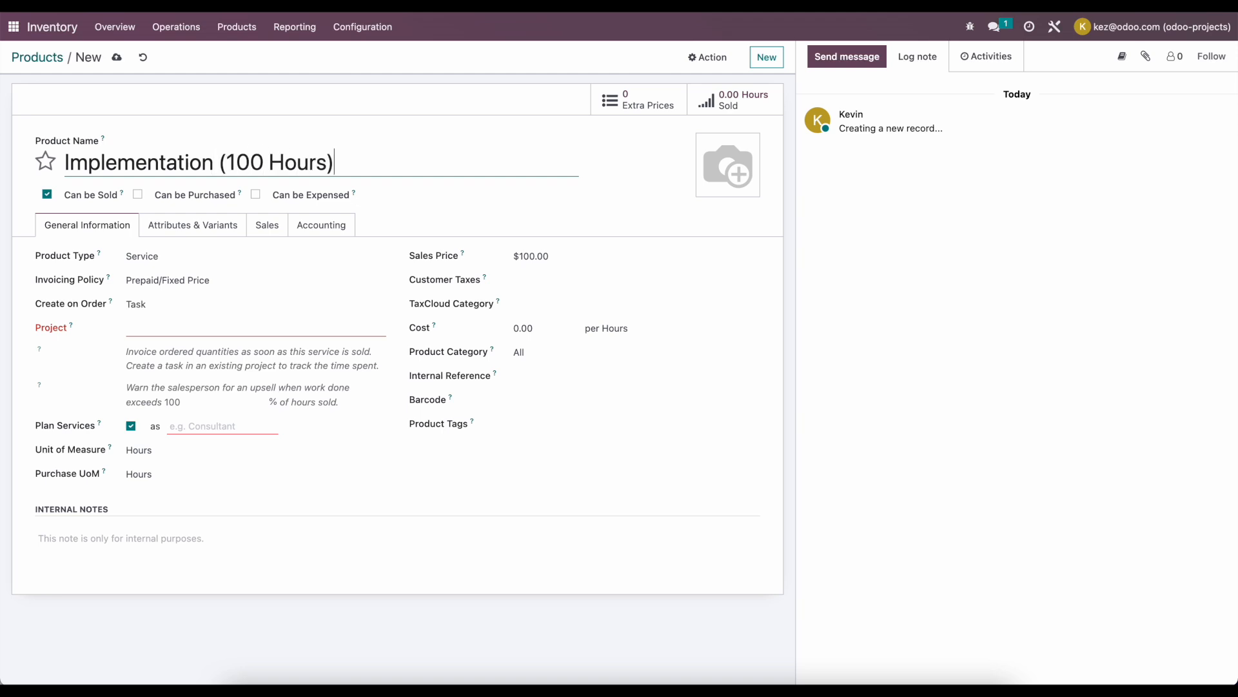
- Enter Implementation as the product's project and open the full form for creating that project
{"action": "left_click", "coordinate": [154, 325]}
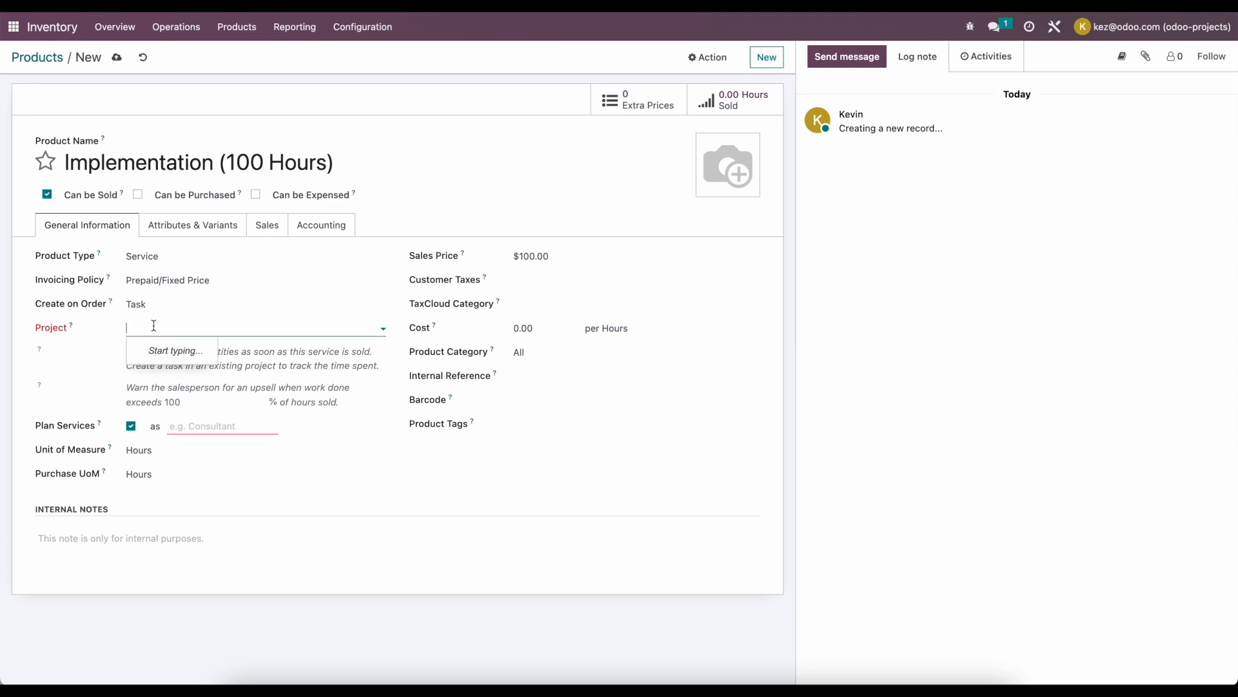
{"action": "type", "text": "IMple"}
{"action": "key", "text": "BackSpace"}
{"action": "key", "text": "BackSpace"}
{"action": "key", "text": "BackSpace"}
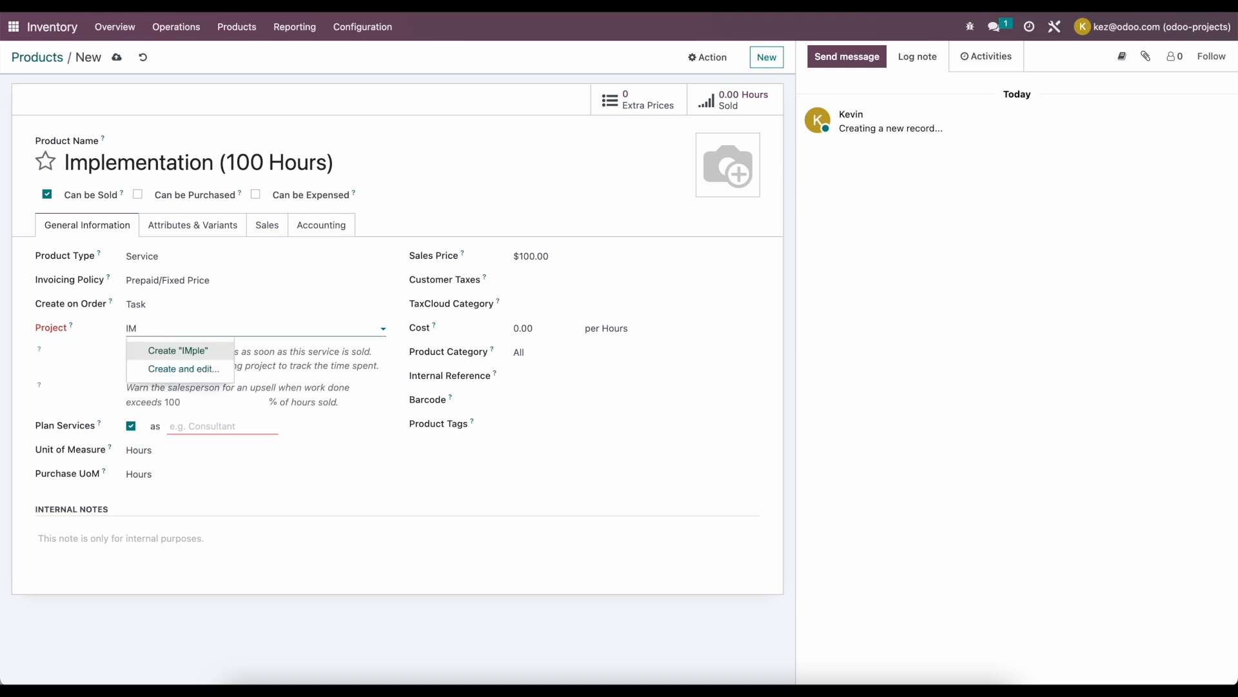
{"action": "type", "text": "ementaiton"}
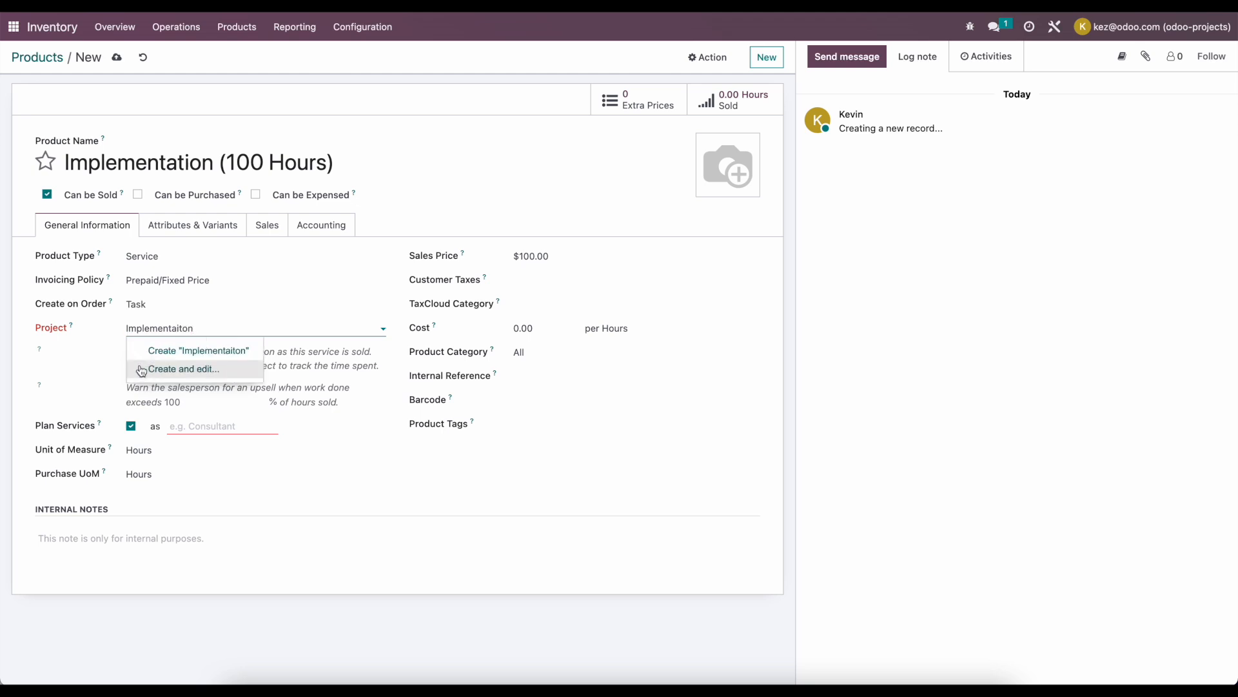
{"action": "right_click", "coordinate": [151, 331]}
{"action": "left_click", "coordinate": [187, 338]}
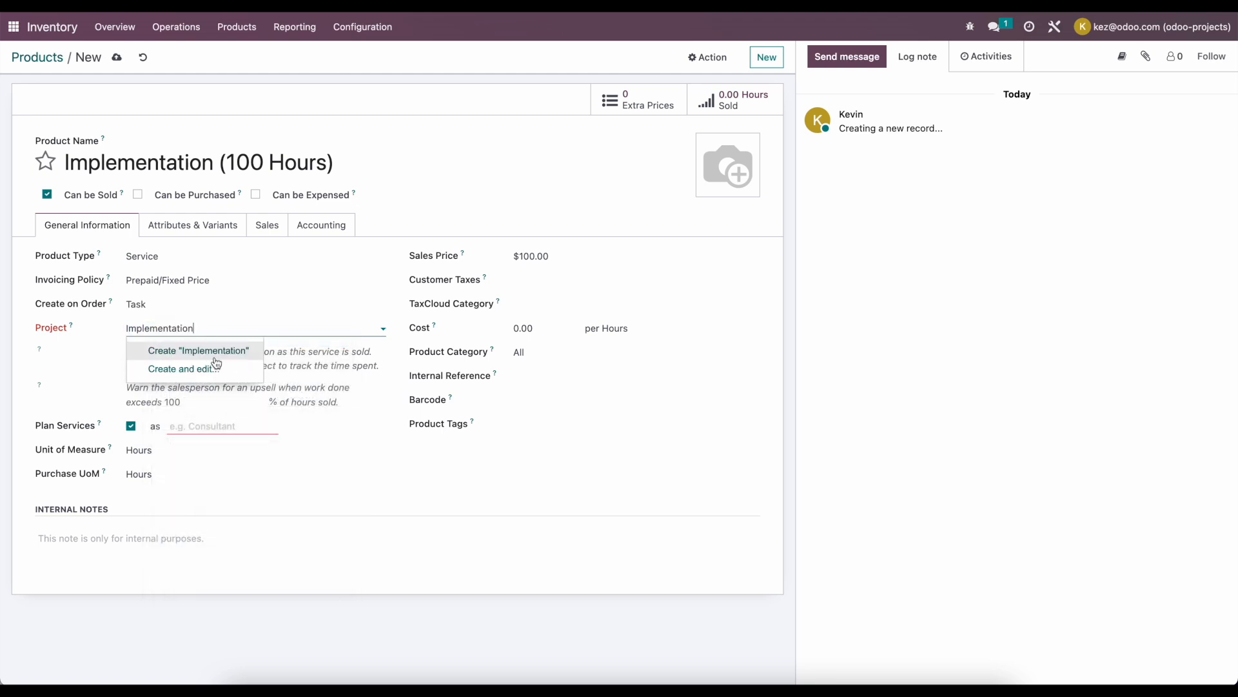
{"action": "left_click", "coordinate": [212, 369]}
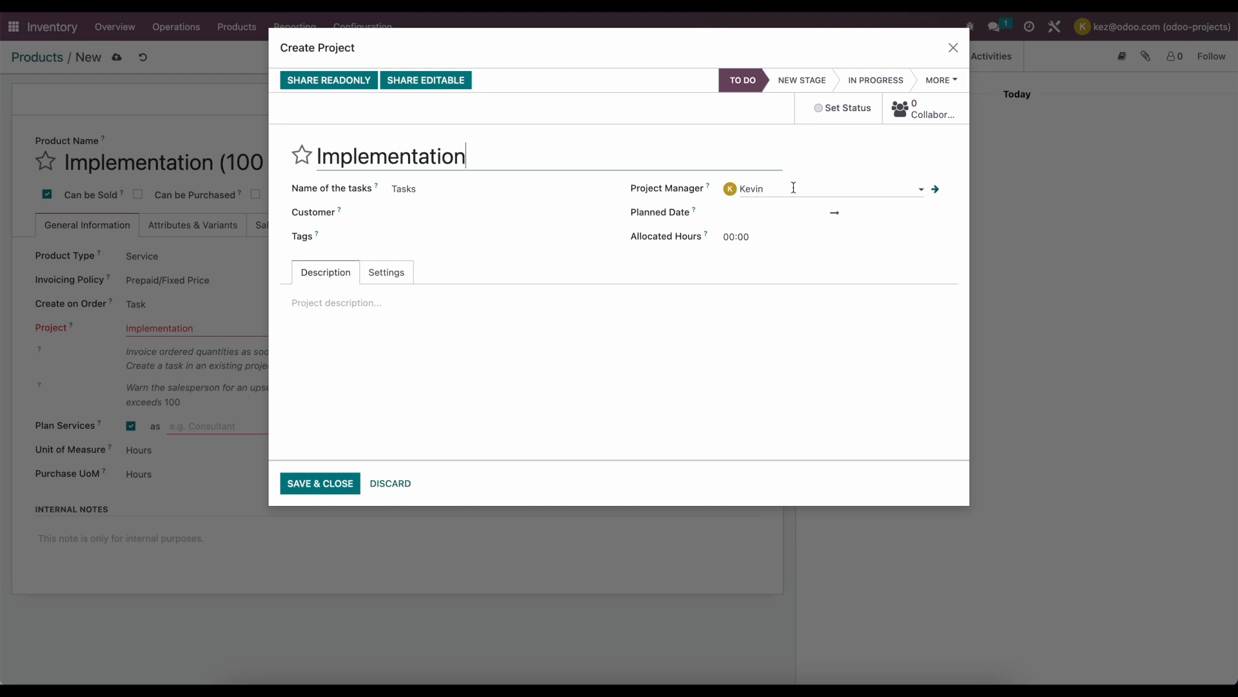
- Review the Implementation project's visibility, task, time and billing settings and save the new project
{"action": "left_click", "coordinate": [385, 273]}
{"action": "scroll", "coordinate": [393, 278], "scroll_direction": "down", "scroll_amount": 3}
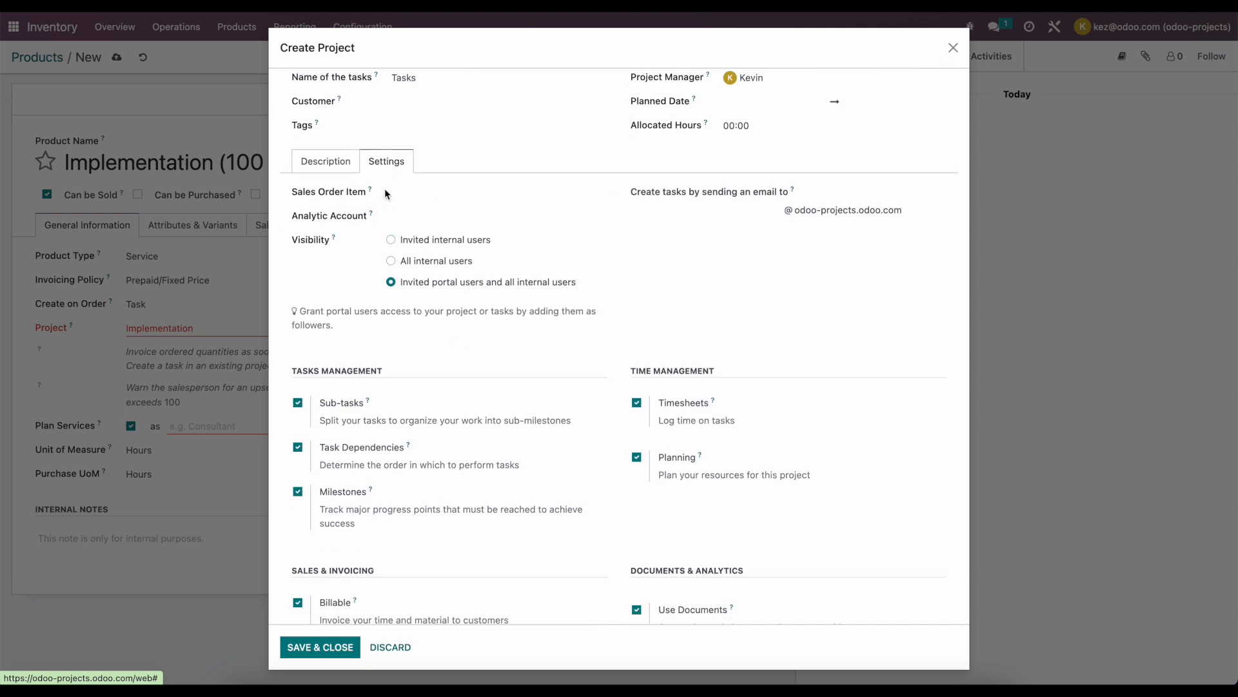
{"action": "scroll", "coordinate": [484, 345], "scroll_direction": "down", "scroll_amount": 2}
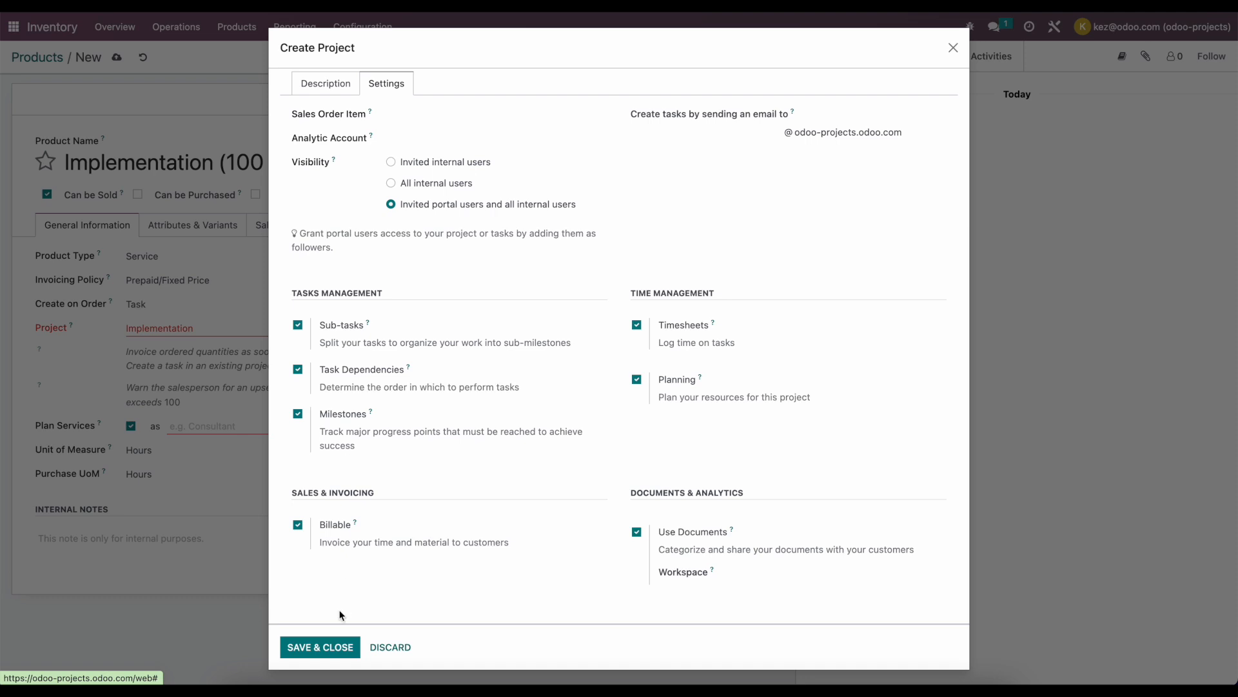
{"action": "left_click", "coordinate": [320, 647]}
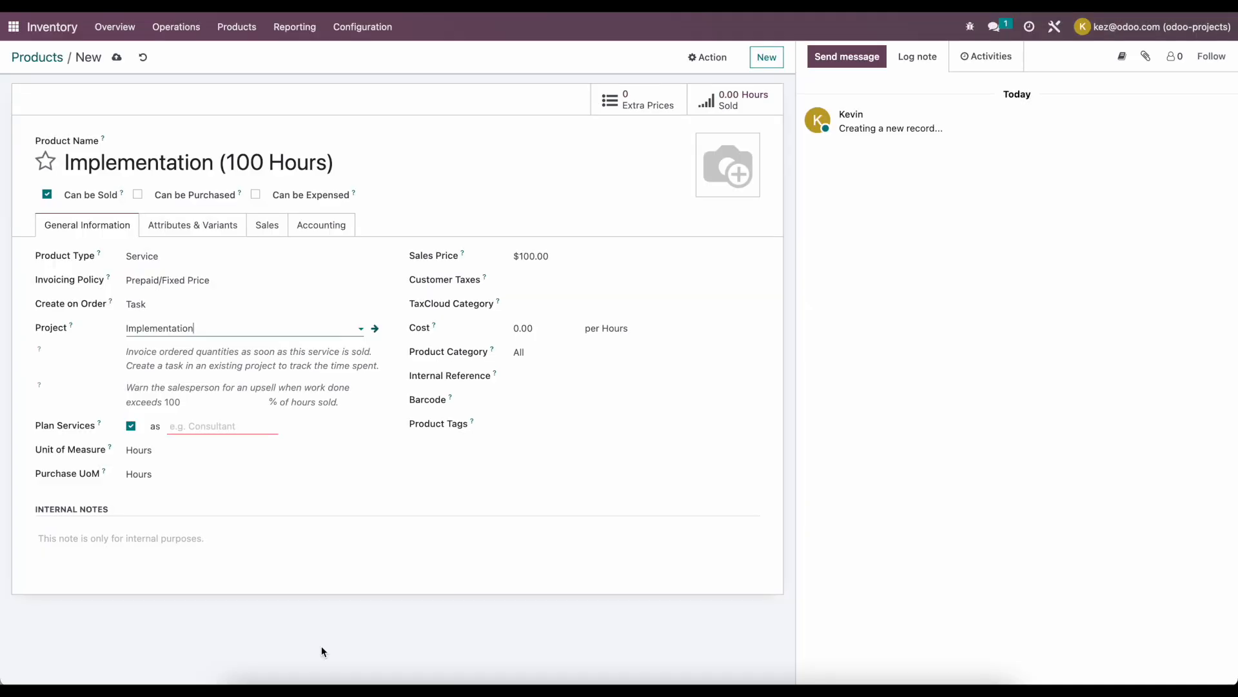
- Enter Implementation Consultant as the planned service role and open the full form for creating that role
{"action": "left_click", "coordinate": [226, 427]}
{"action": "type", "text": "C"}
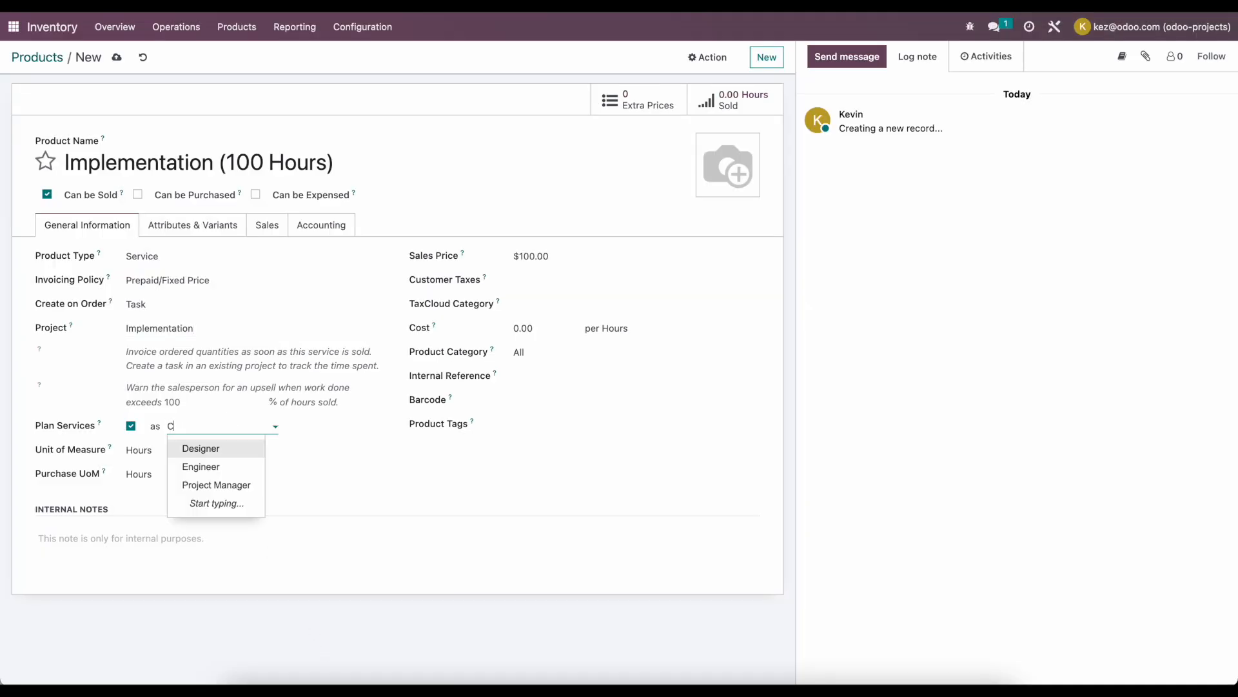
{"action": "type", "text": "onsultan"}
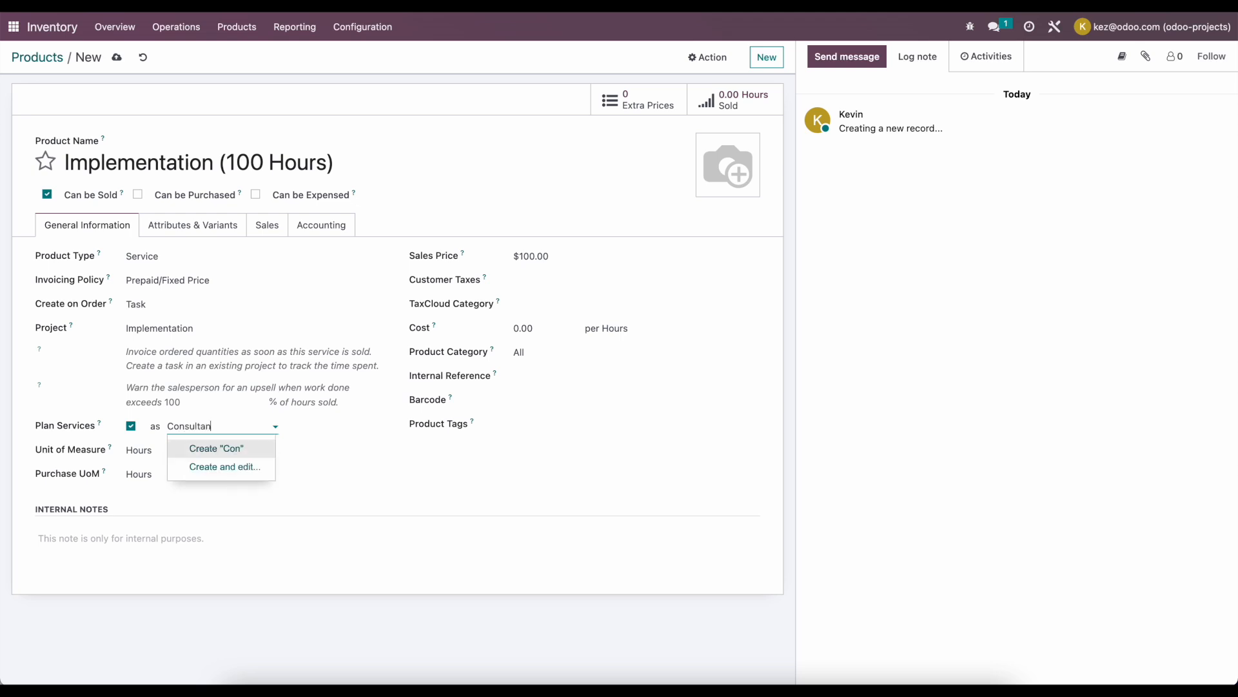
{"action": "type", "text": "IMpleme"}
{"action": "key", "text": "BackSpace"}
{"action": "key", "text": "BackSpace"}
{"action": "key", "text": "BackSpace"}
{"action": "key", "text": "BackSpace"}
{"action": "key", "text": "BackSpace"}
{"action": "key", "text": "BackSpace"}
{"action": "type", "text": "mplementation"}
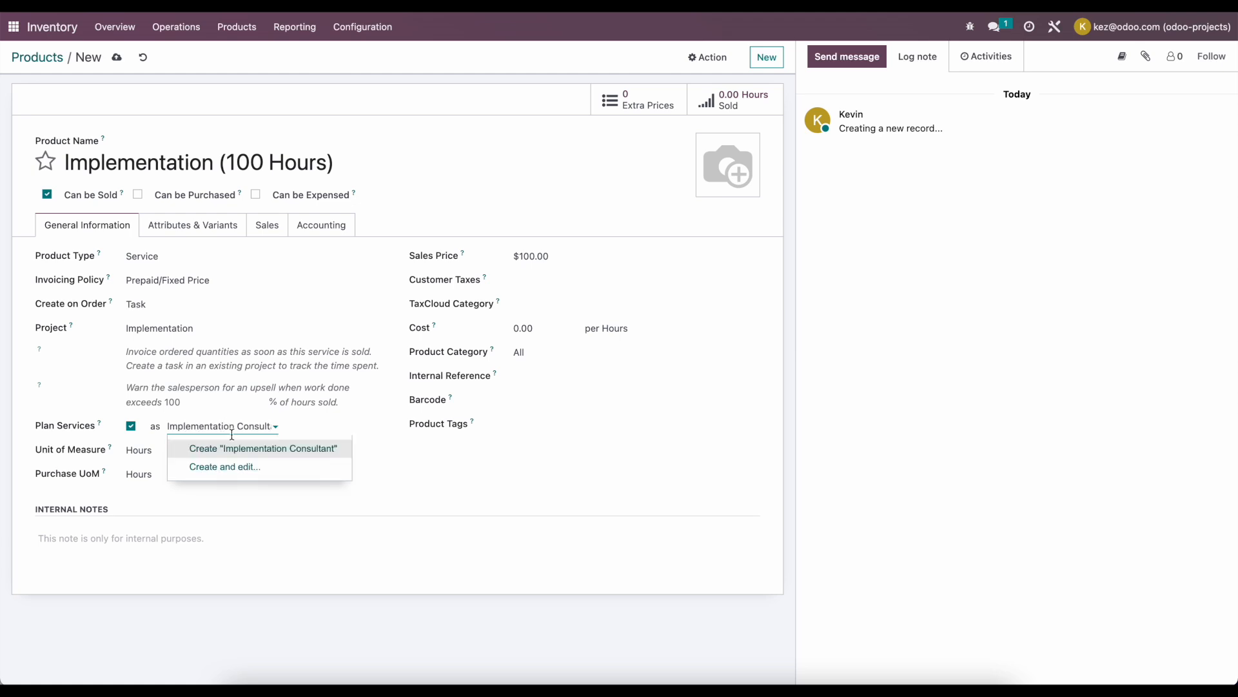
{"action": "left_click", "coordinate": [234, 465]}
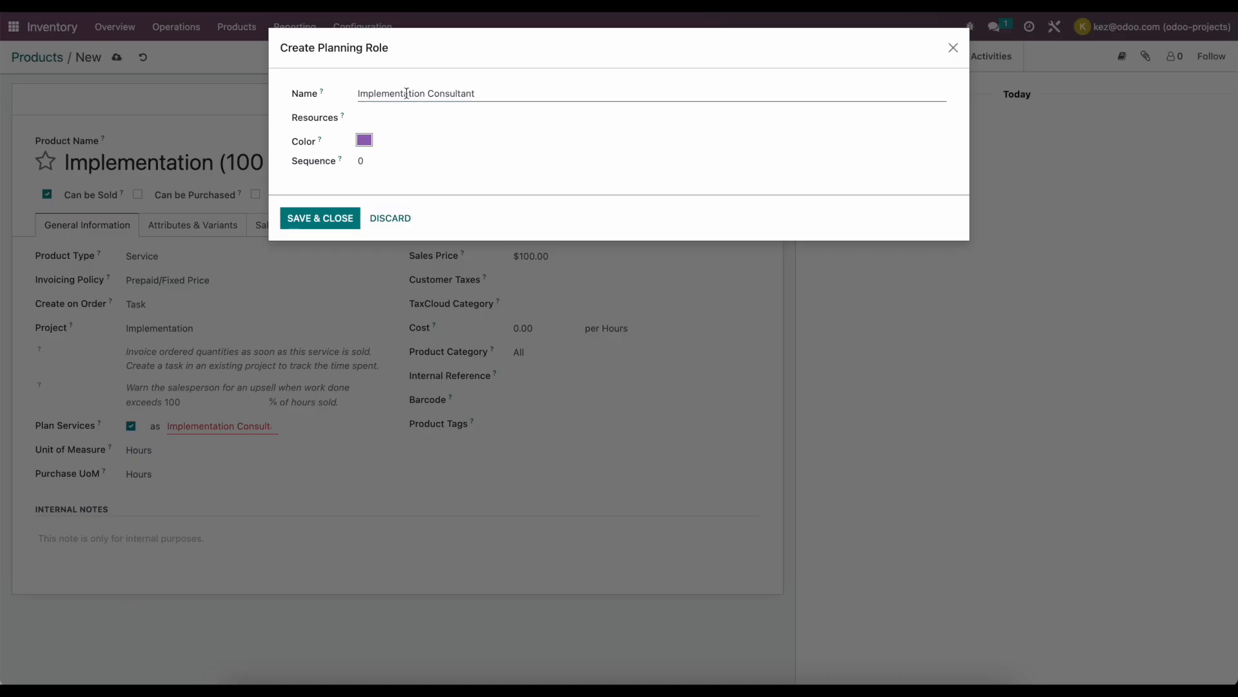
- Assign two employees as resources of the Implementation Consultant planning role
{"action": "left_click", "coordinate": [382, 117]}
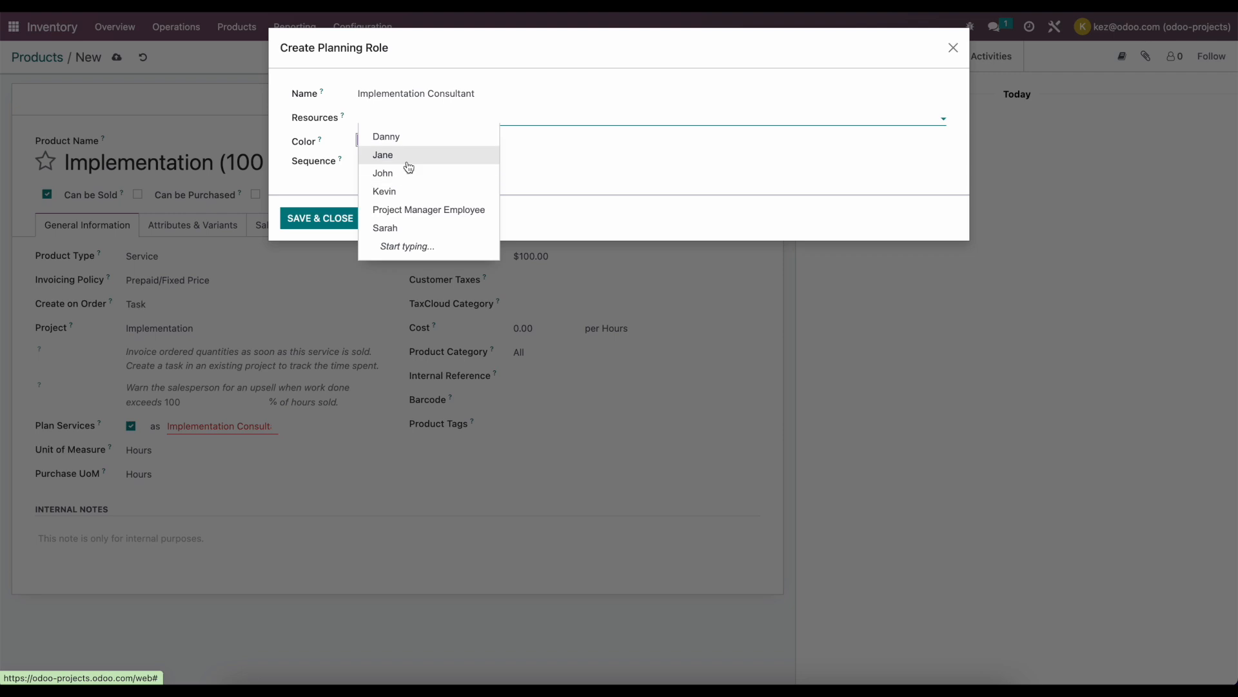
{"action": "left_click", "coordinate": [409, 229]}
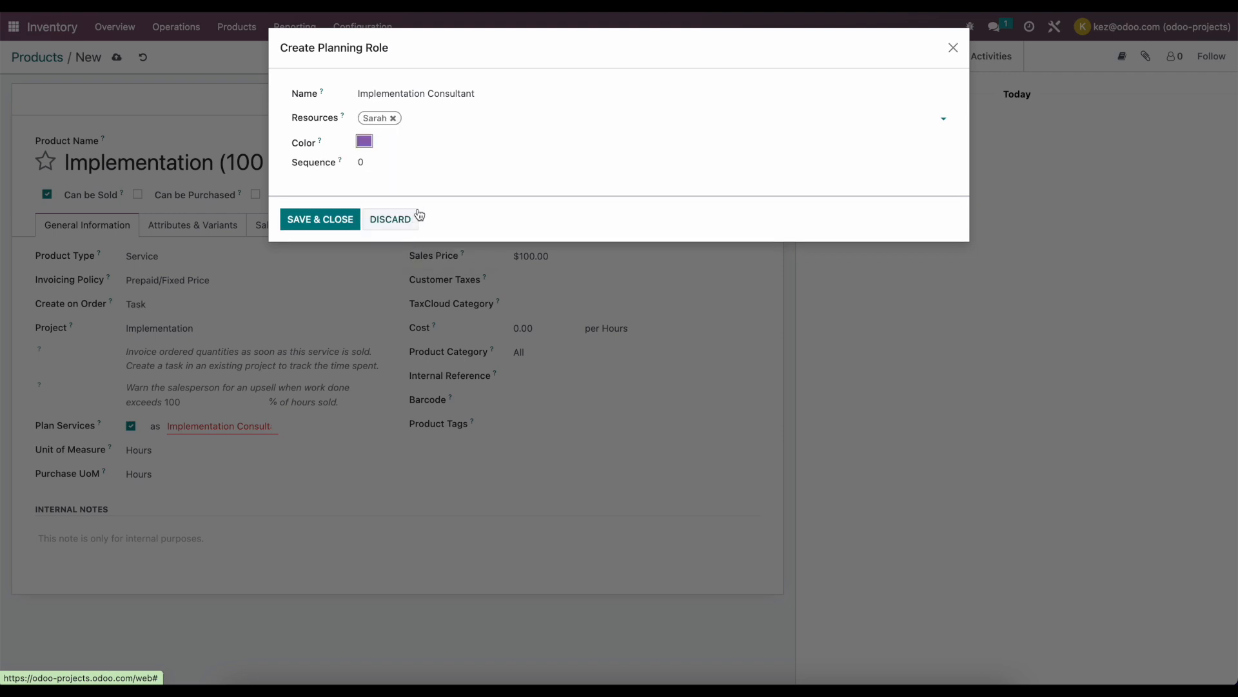
{"action": "left_click", "coordinate": [425, 118]}
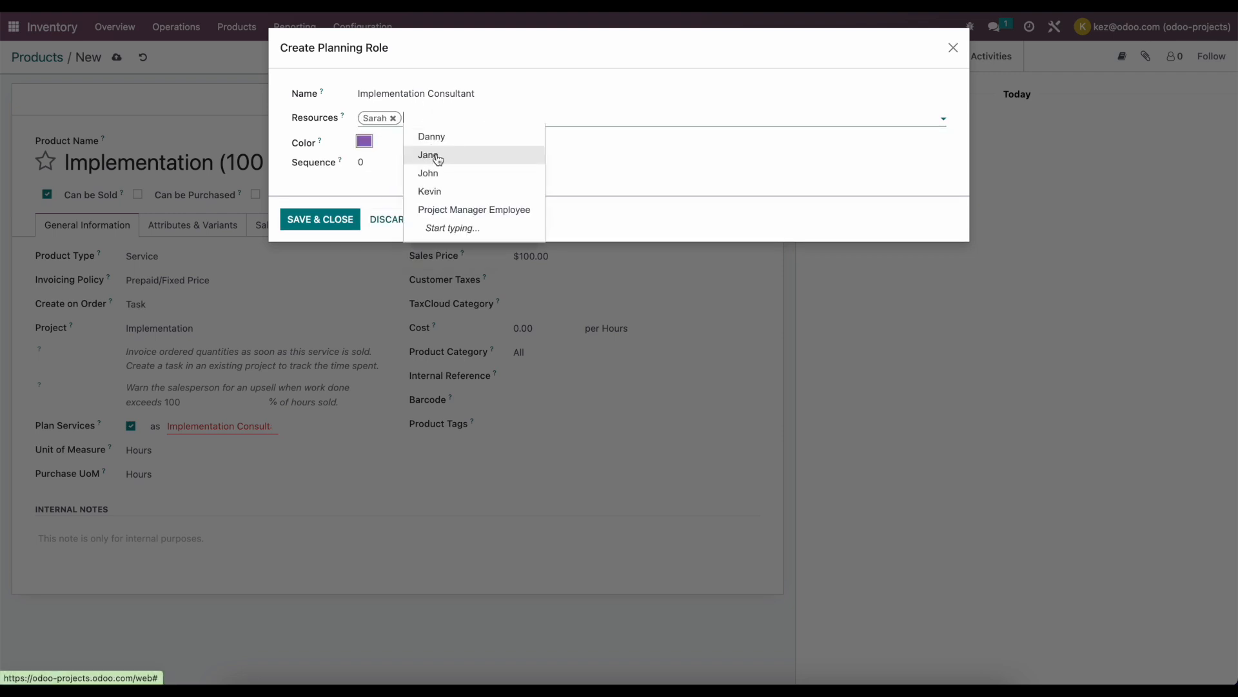
{"action": "left_click", "coordinate": [434, 159]}
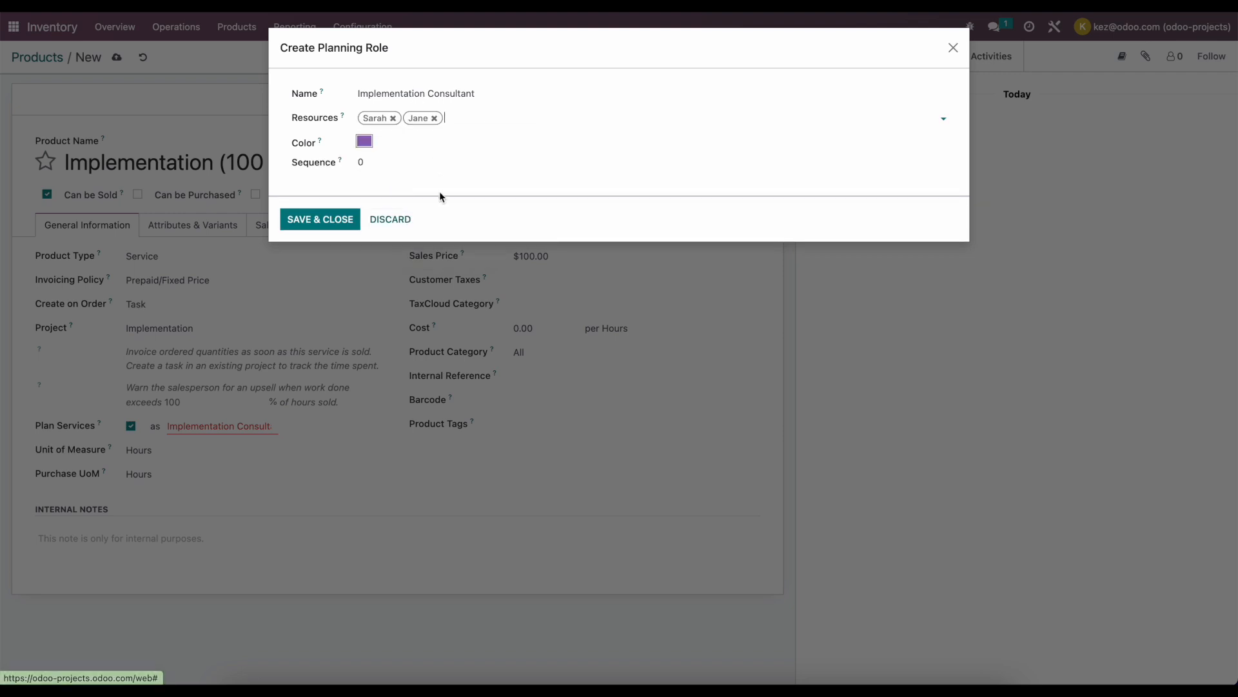
- Change the planning role's color to teal blue and save both the role and the product
{"action": "left_click", "coordinate": [364, 142]}
{"action": "left_click", "coordinate": [505, 147]}
{"action": "left_click", "coordinate": [326, 222]}
{"action": "left_click", "coordinate": [116, 57]}
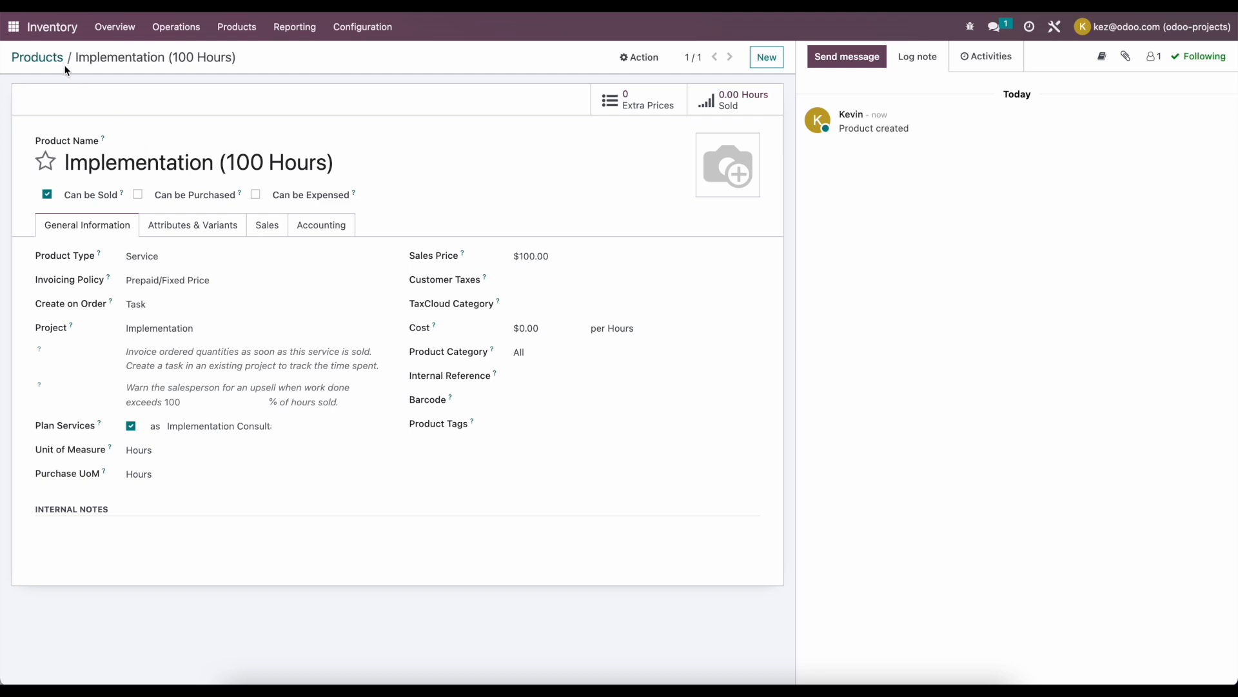
- Switch to the Sales app and start a quotation for a newly created customer named Customer 5
{"action": "left_click", "coordinate": [13, 26]}
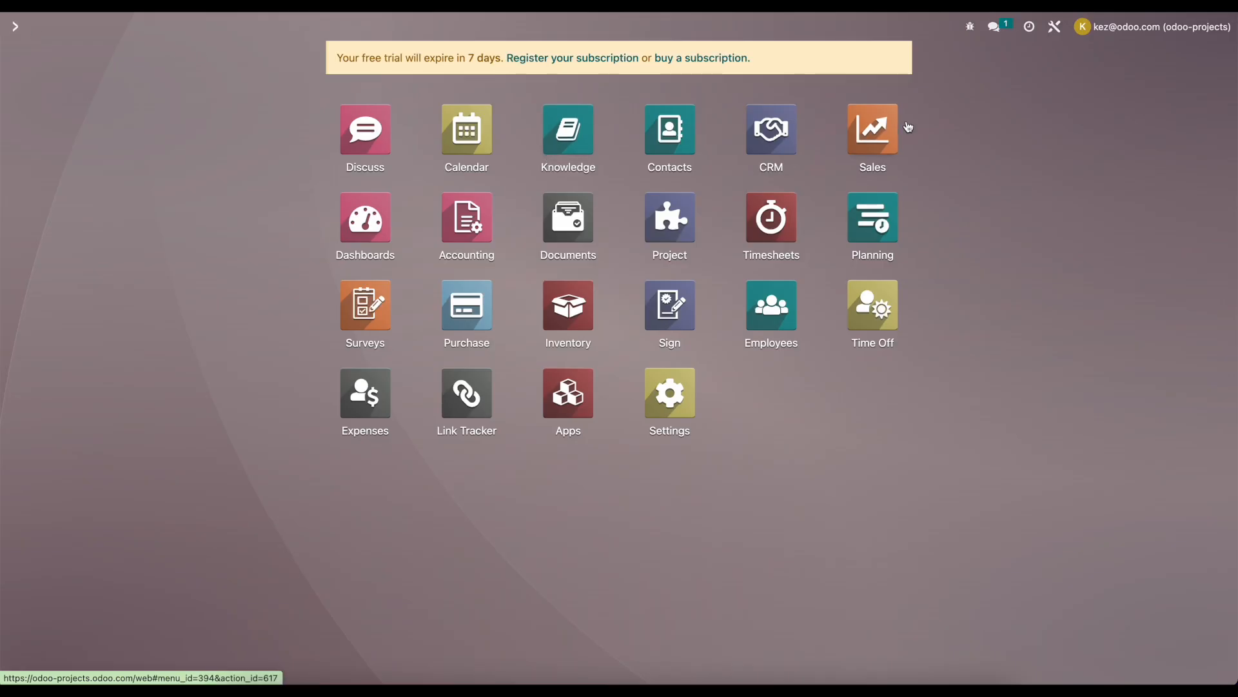
{"action": "left_click", "coordinate": [900, 124]}
{"action": "left_click", "coordinate": [25, 80]}
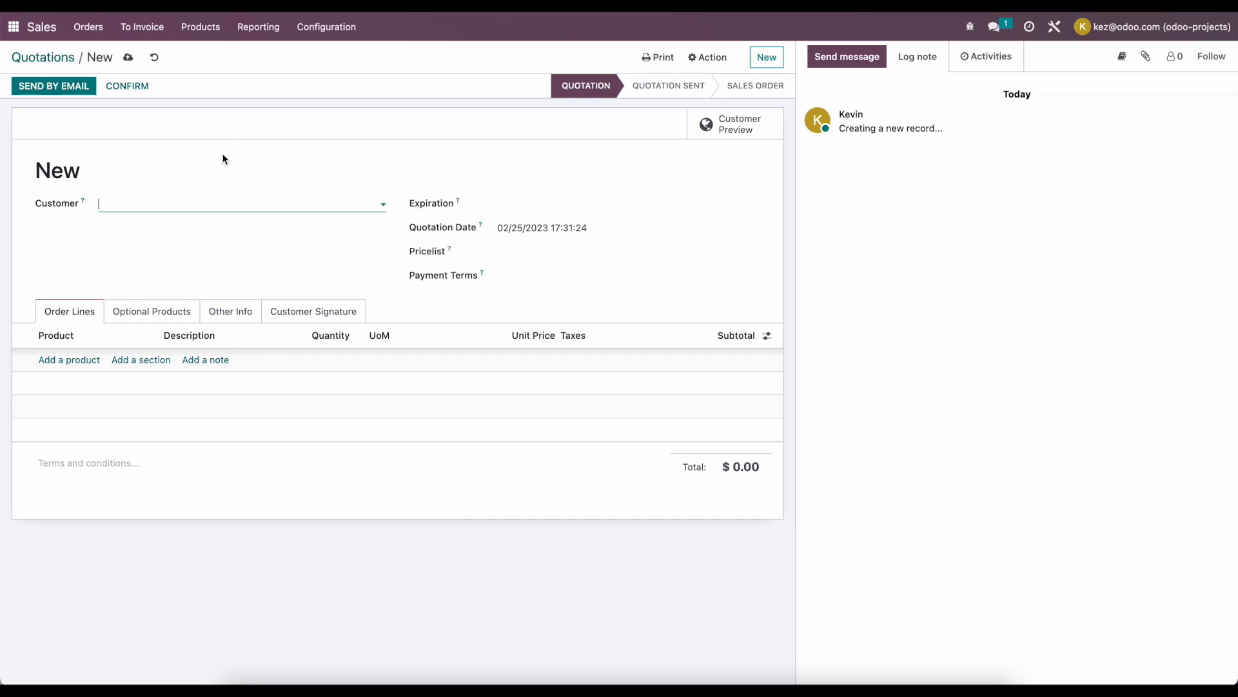
{"action": "left_click", "coordinate": [192, 203]}
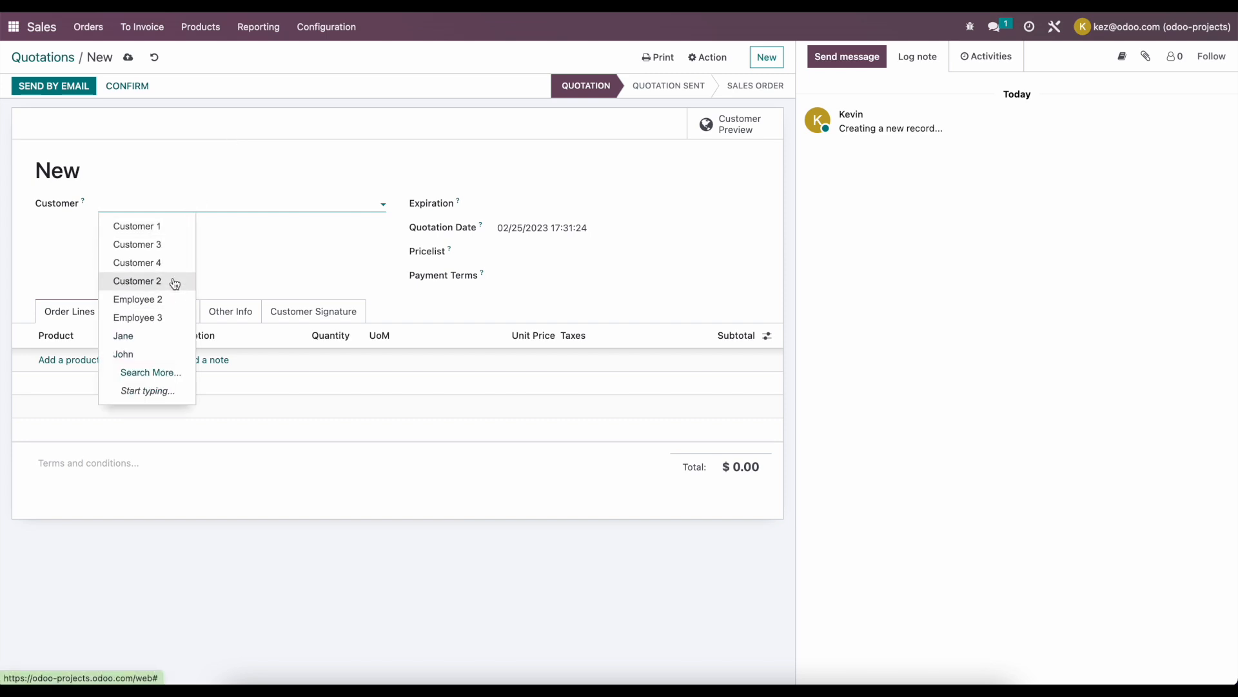
{"action": "type", "text": "Customer 5"}
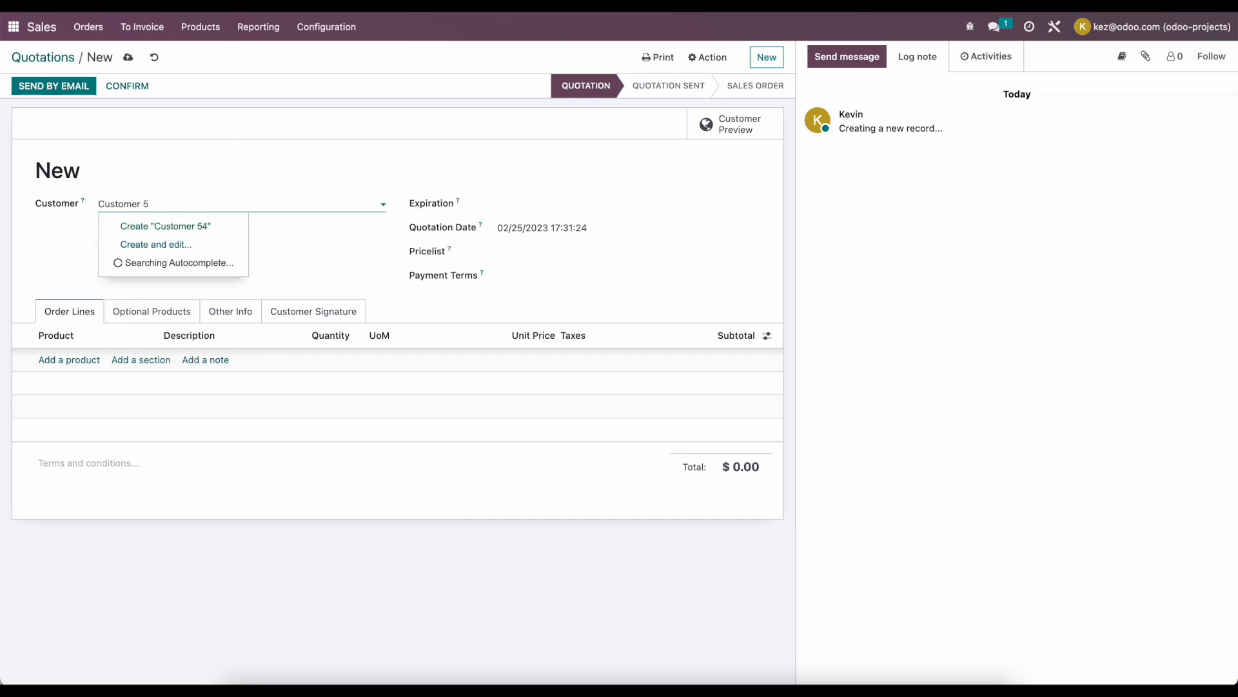
{"action": "left_click", "coordinate": [180, 227]}
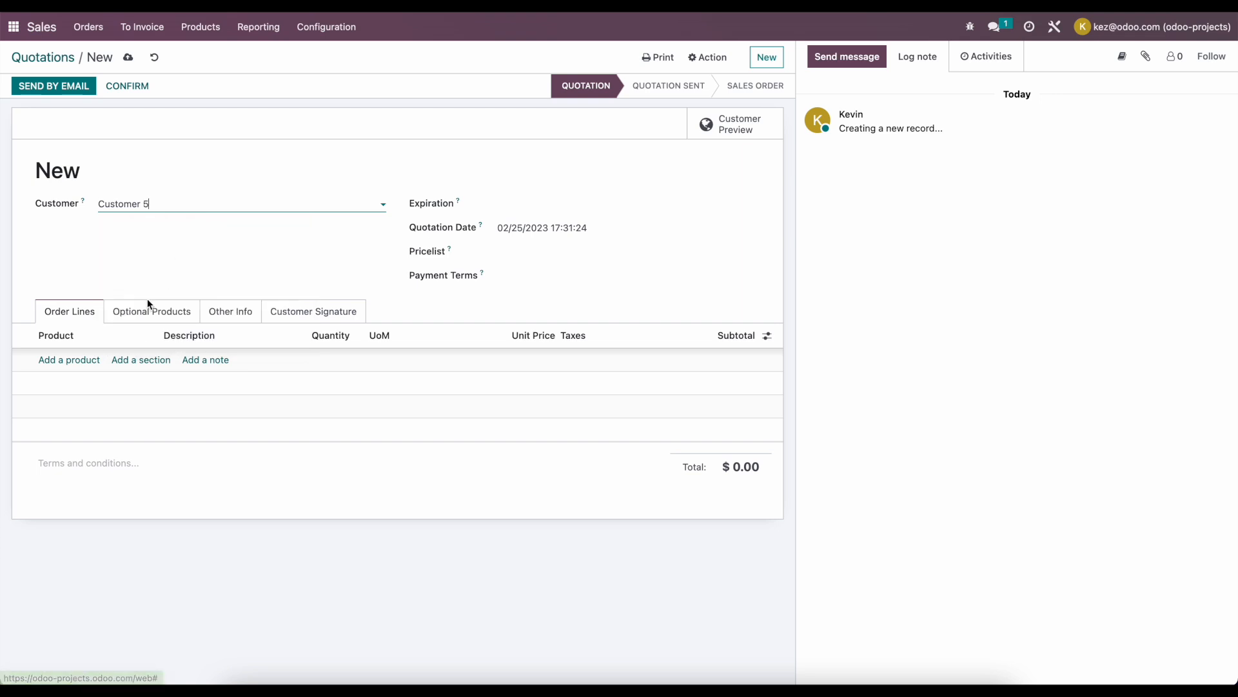
- Add Implementation (100 Hours) to the quotation with a quantity of 100 and confirm the order
{"action": "left_click", "coordinate": [76, 365]}
{"action": "type", "text": "impl"}
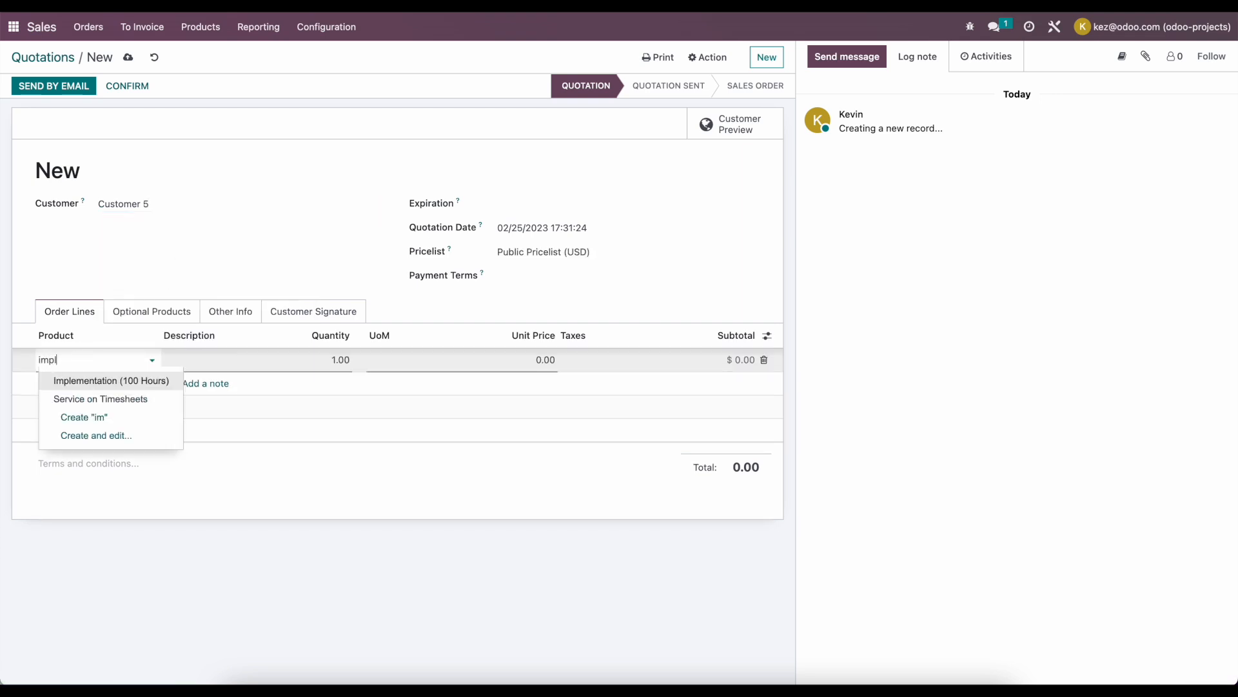
{"action": "left_click", "coordinate": [89, 380]}
{"action": "left_click", "coordinate": [332, 379]}
{"action": "type", "text": "100"}
{"action": "left_click", "coordinate": [355, 409]}
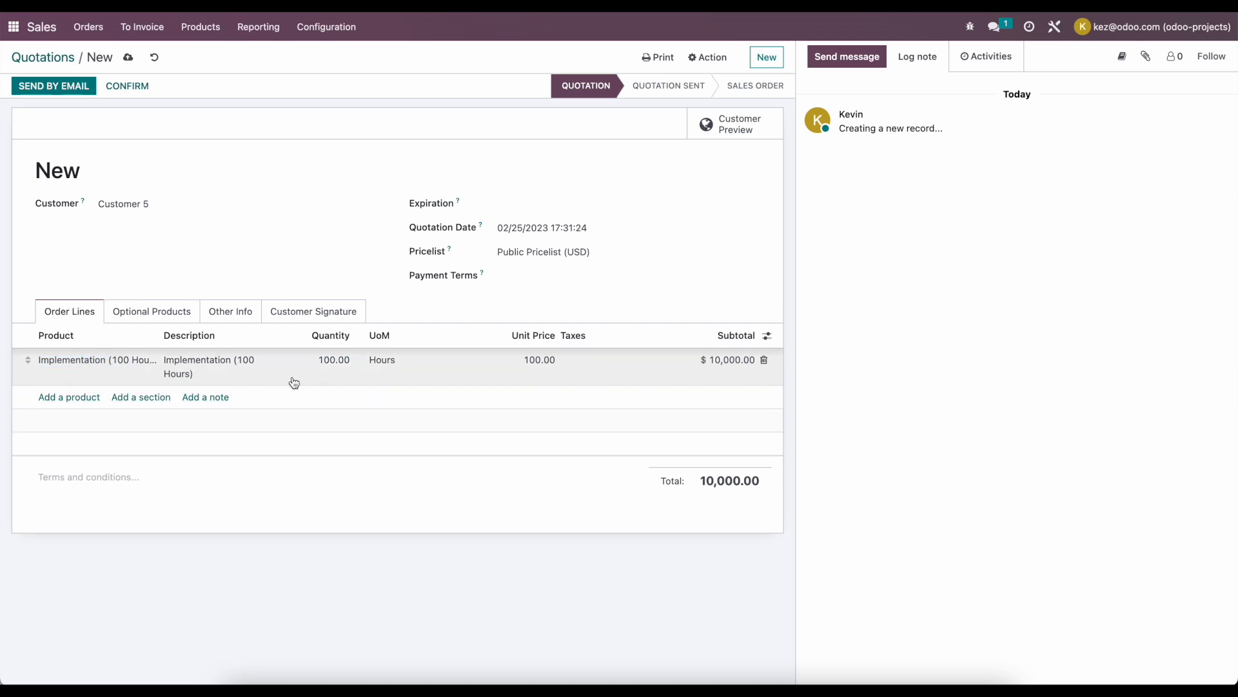
{"action": "left_click", "coordinate": [117, 89]}
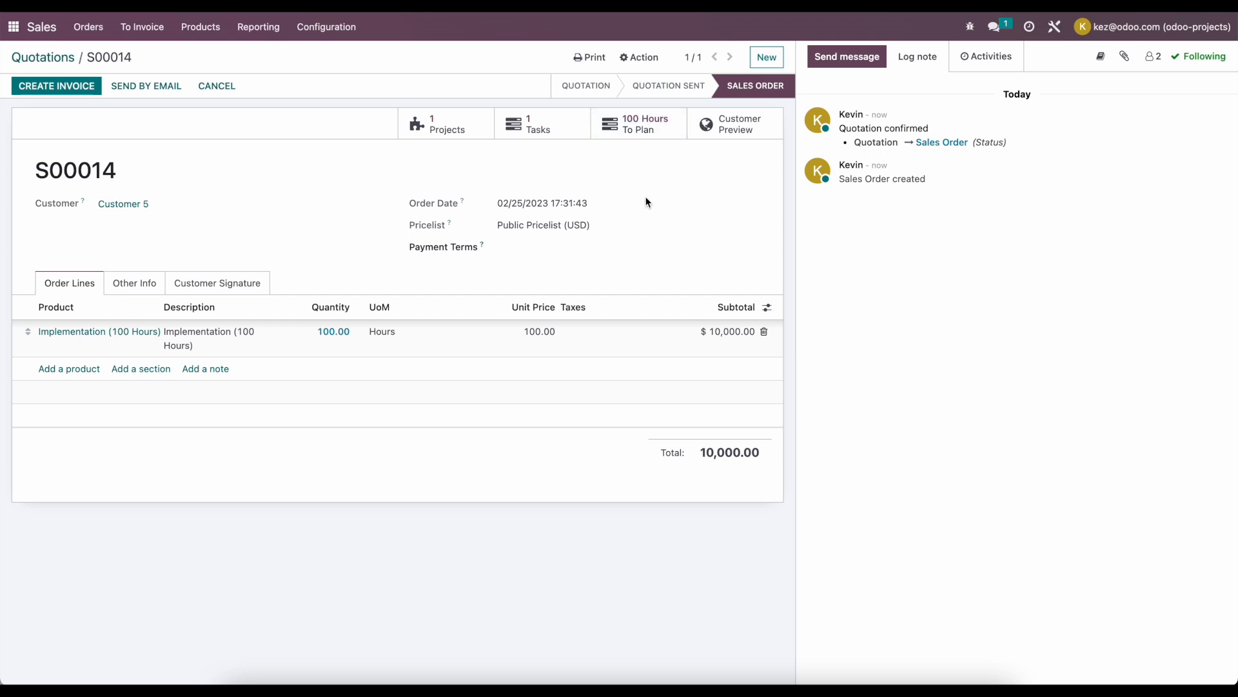
- Open the order's planning schedule at yearly scale, plan the orders automatically, and view the assigned shifts
{"action": "left_click", "coordinate": [657, 132]}
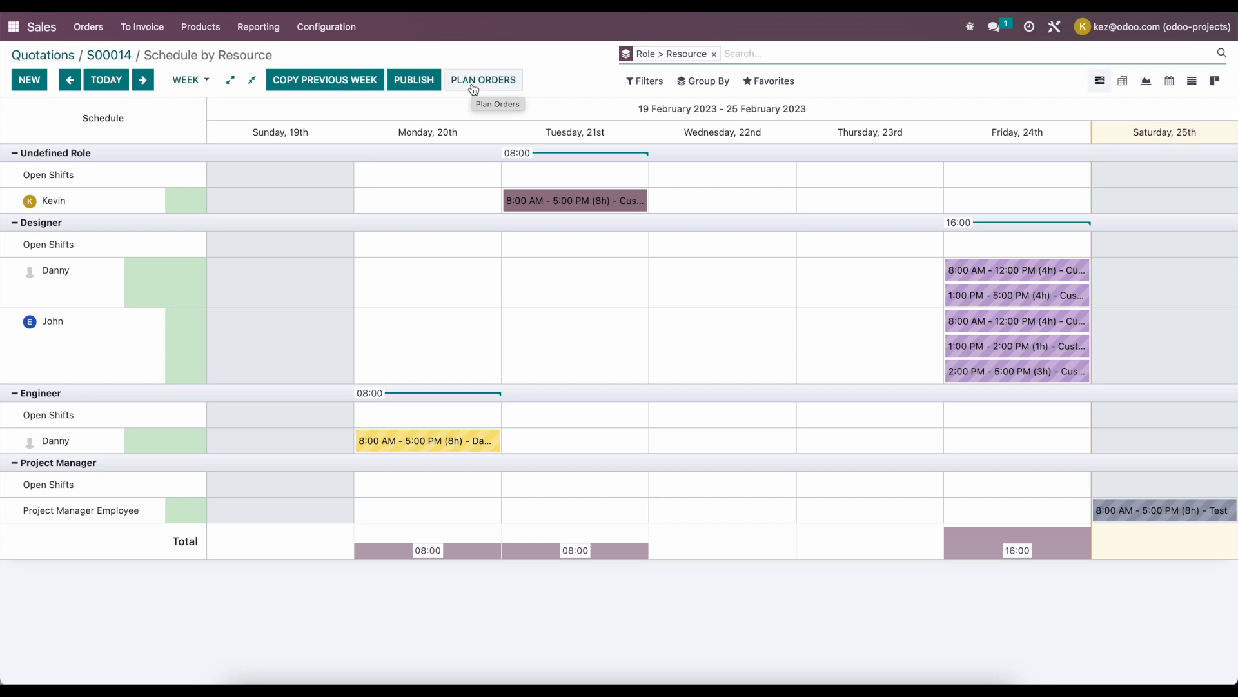
{"action": "left_click", "coordinate": [194, 80]}
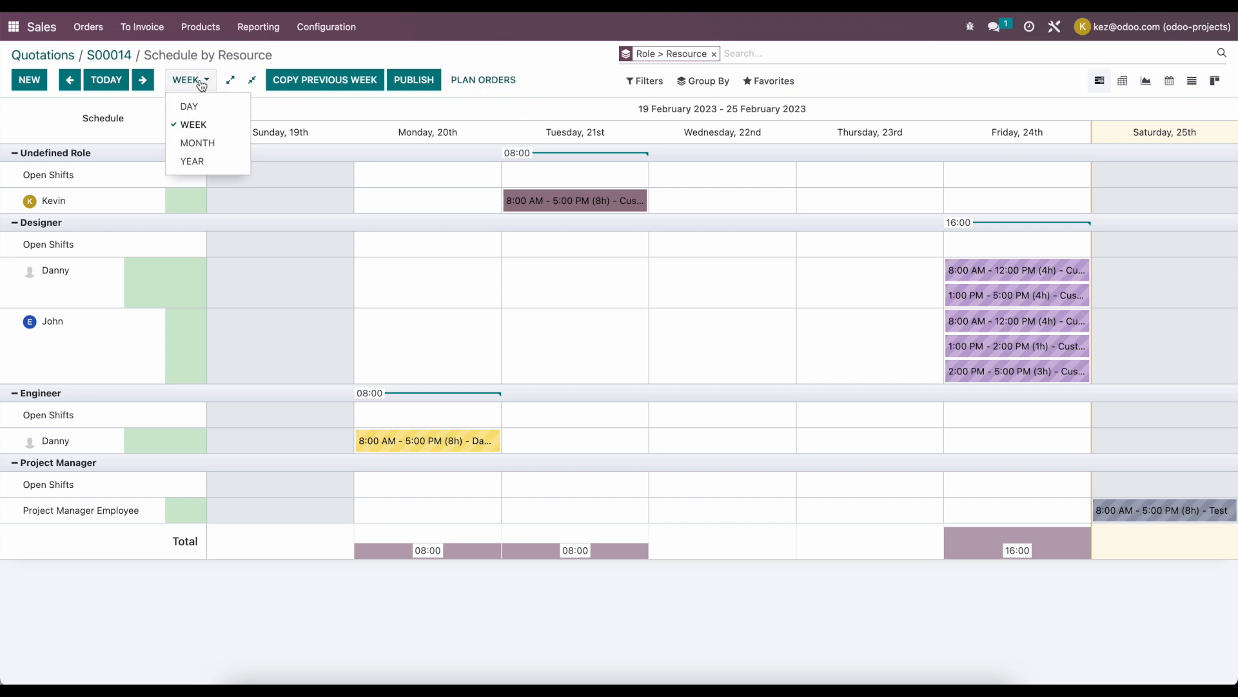
{"action": "left_click", "coordinate": [207, 162]}
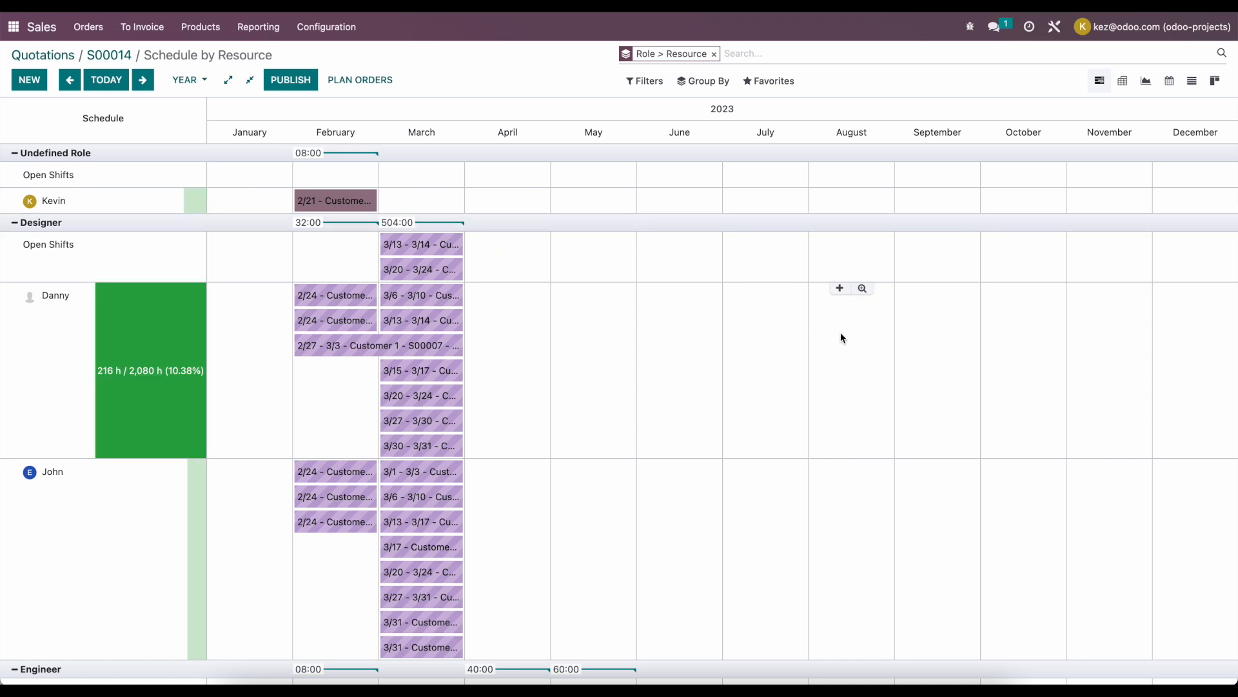
{"action": "scroll", "coordinate": [504, 358], "scroll_direction": "down", "scroll_amount": 1}
{"action": "scroll", "coordinate": [504, 358], "scroll_direction": "down", "scroll_amount": 2}
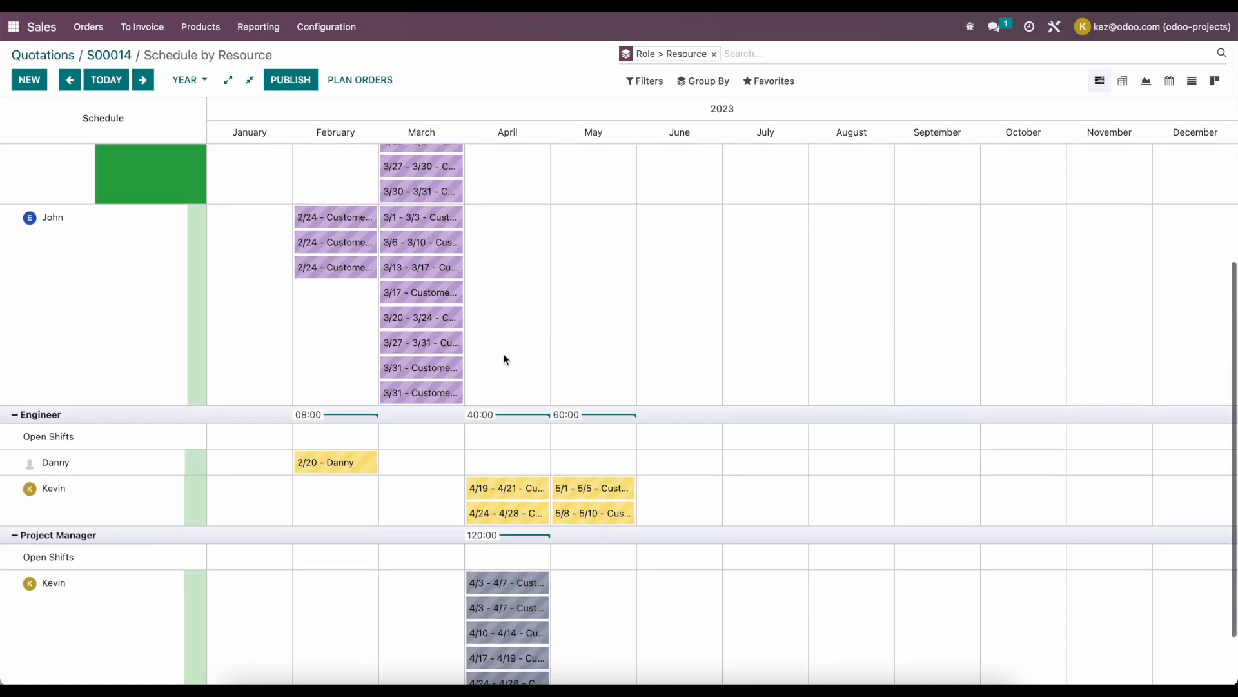
{"action": "scroll", "coordinate": [504, 358], "scroll_direction": "up", "scroll_amount": 3}
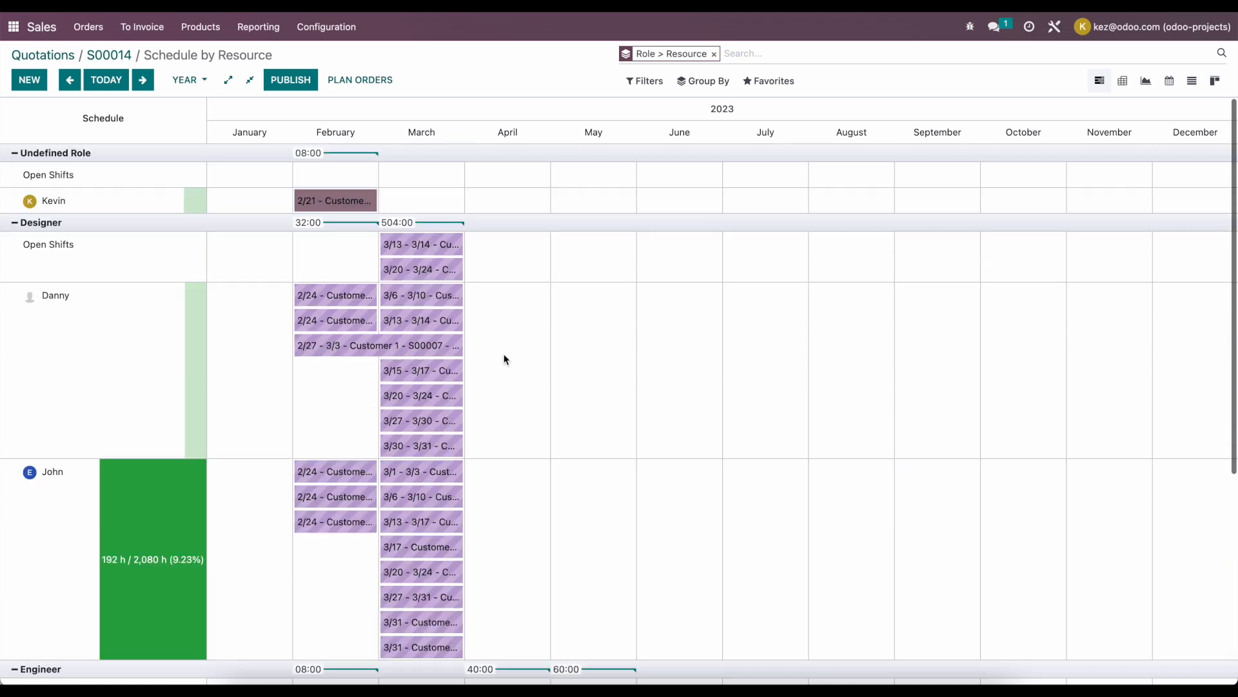
{"action": "left_click", "coordinate": [349, 82]}
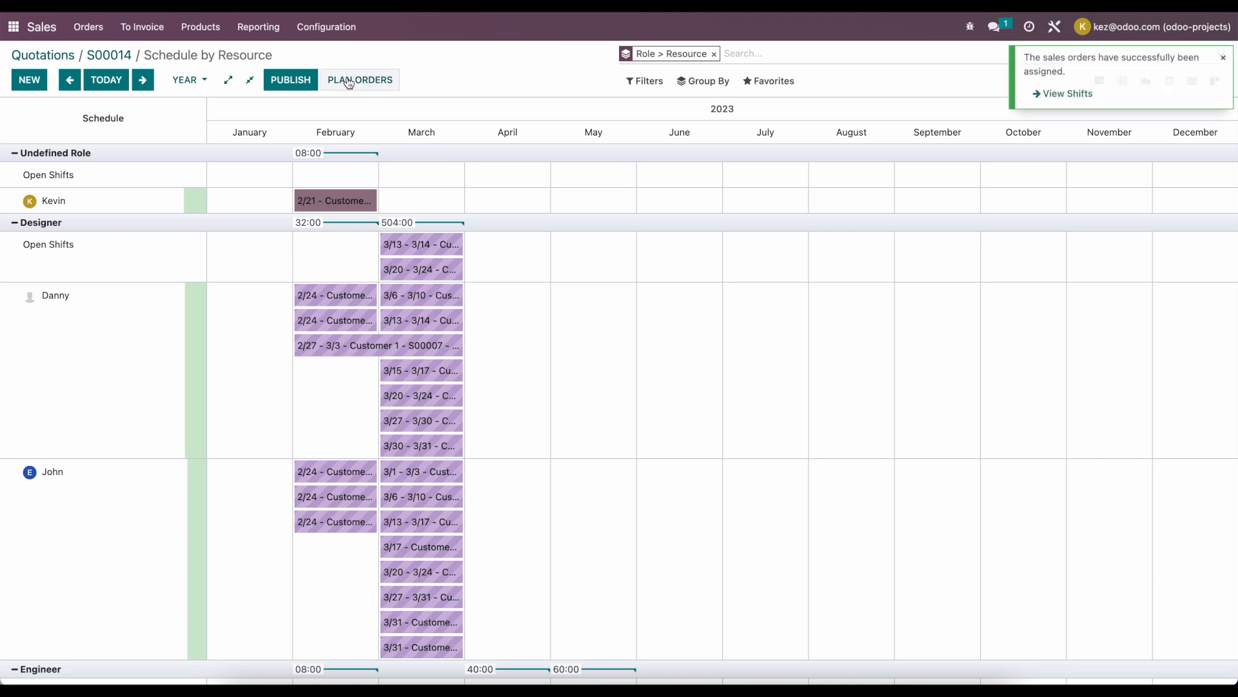
{"action": "left_click", "coordinate": [1070, 94]}
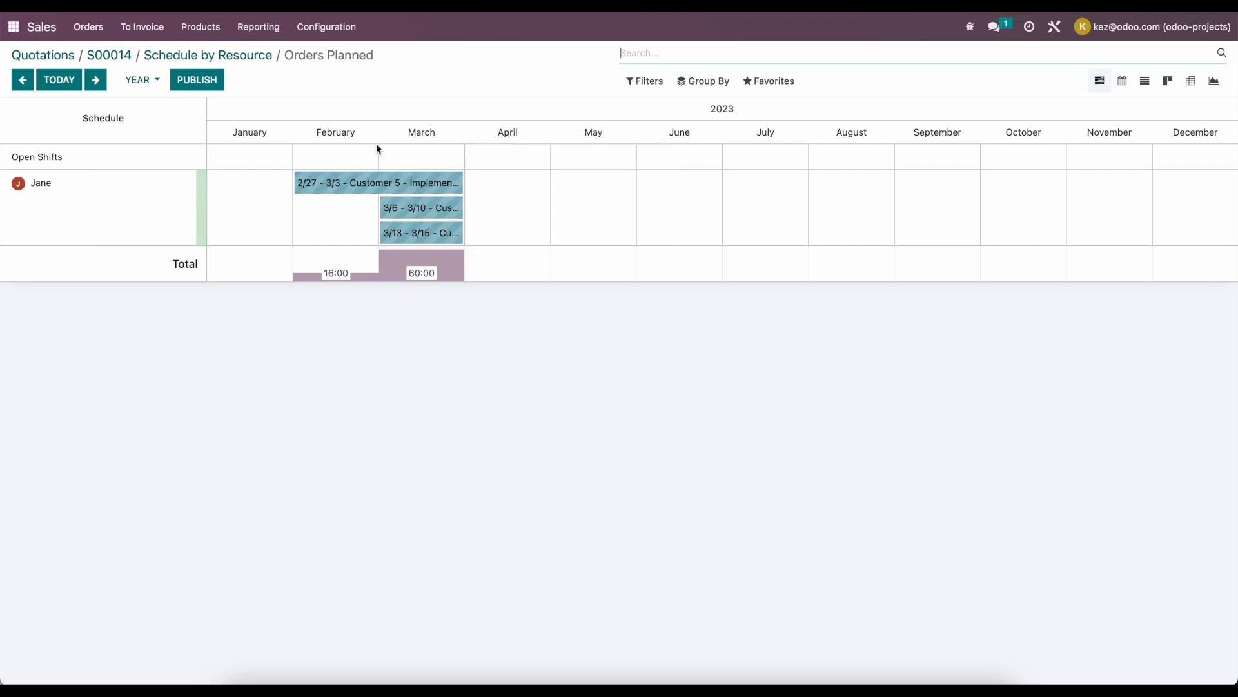
- Show the planned shifts by month for March 2023 and check the allocated time of each shift
{"action": "left_click", "coordinate": [140, 80]}
{"action": "left_click", "coordinate": [169, 145]}
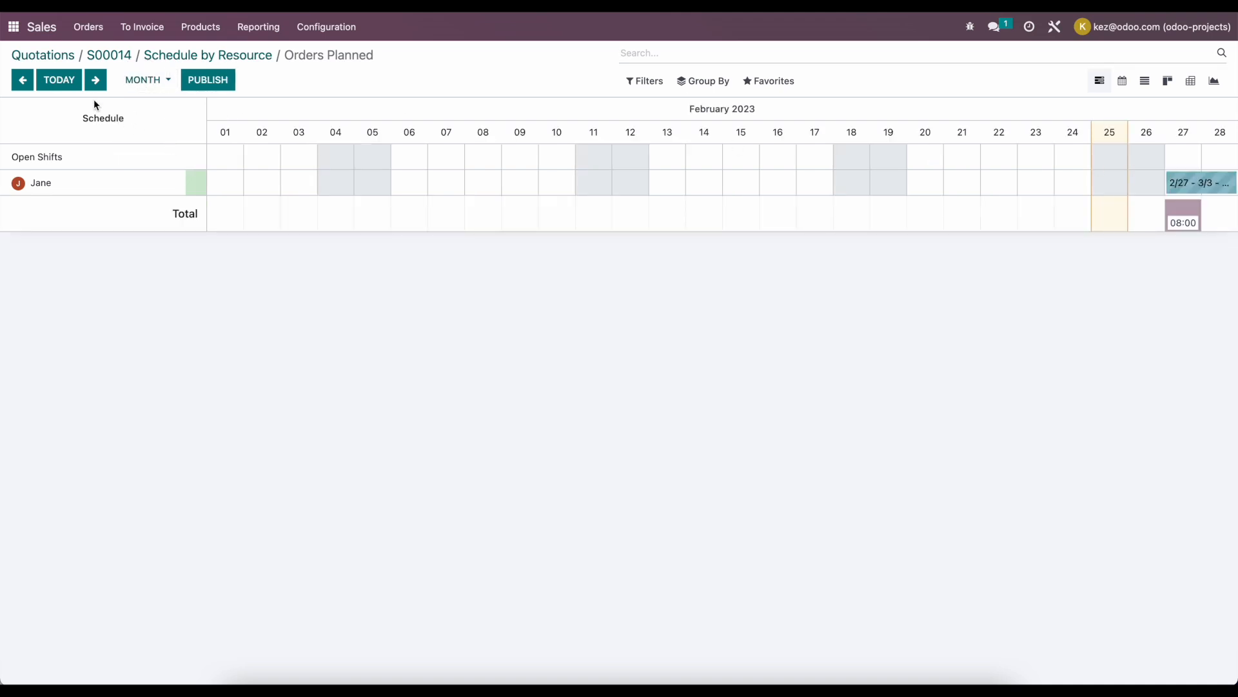
{"action": "left_click", "coordinate": [96, 80]}
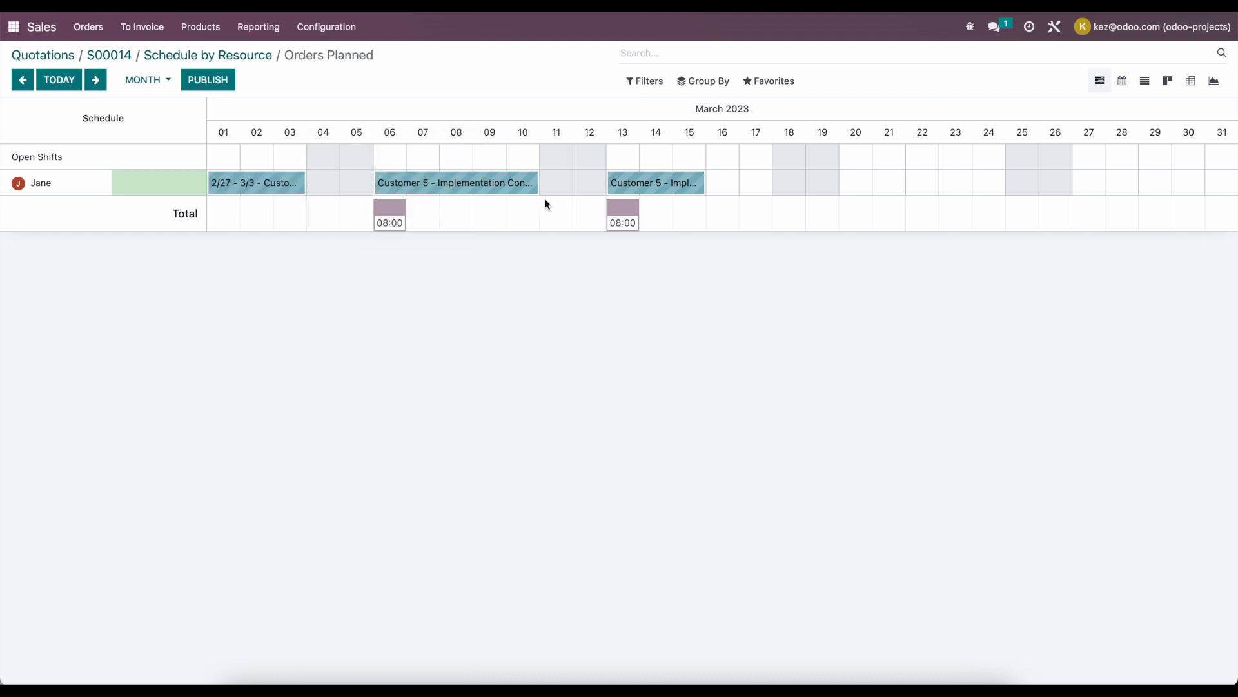
{"action": "mouse_move", "coordinate": [489, 190]}
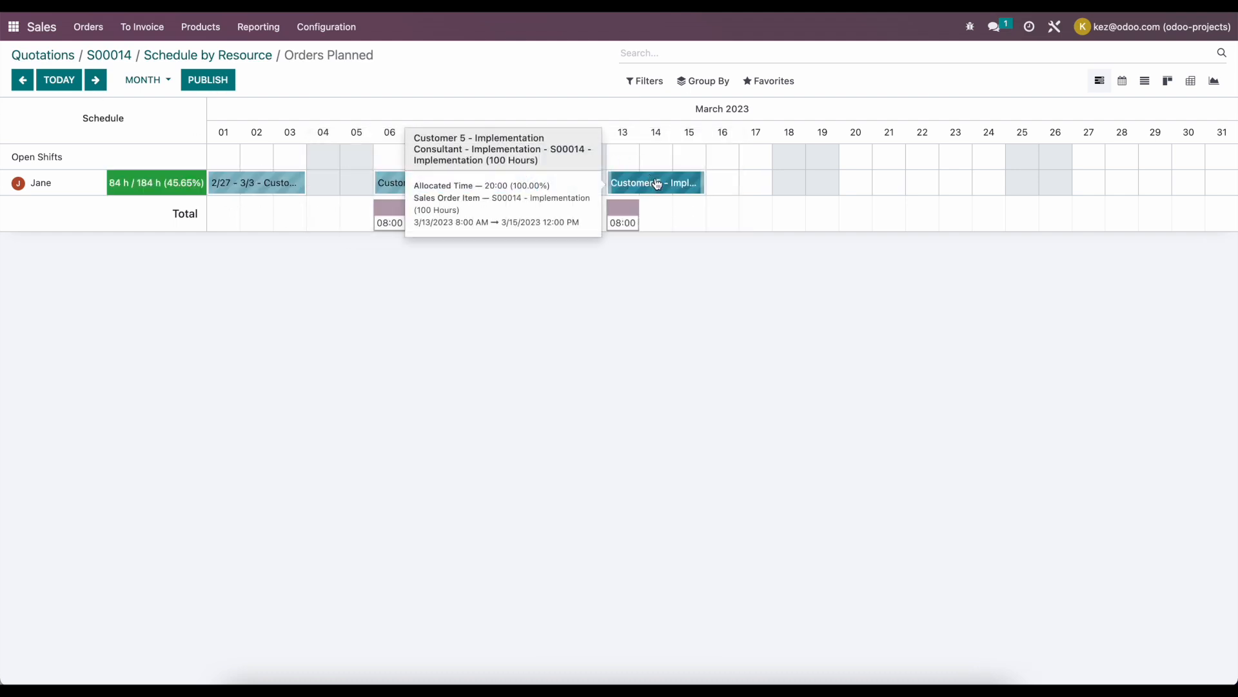
{"action": "mouse_move", "coordinate": [245, 190]}
{"action": "mouse_move", "coordinate": [450, 192]}
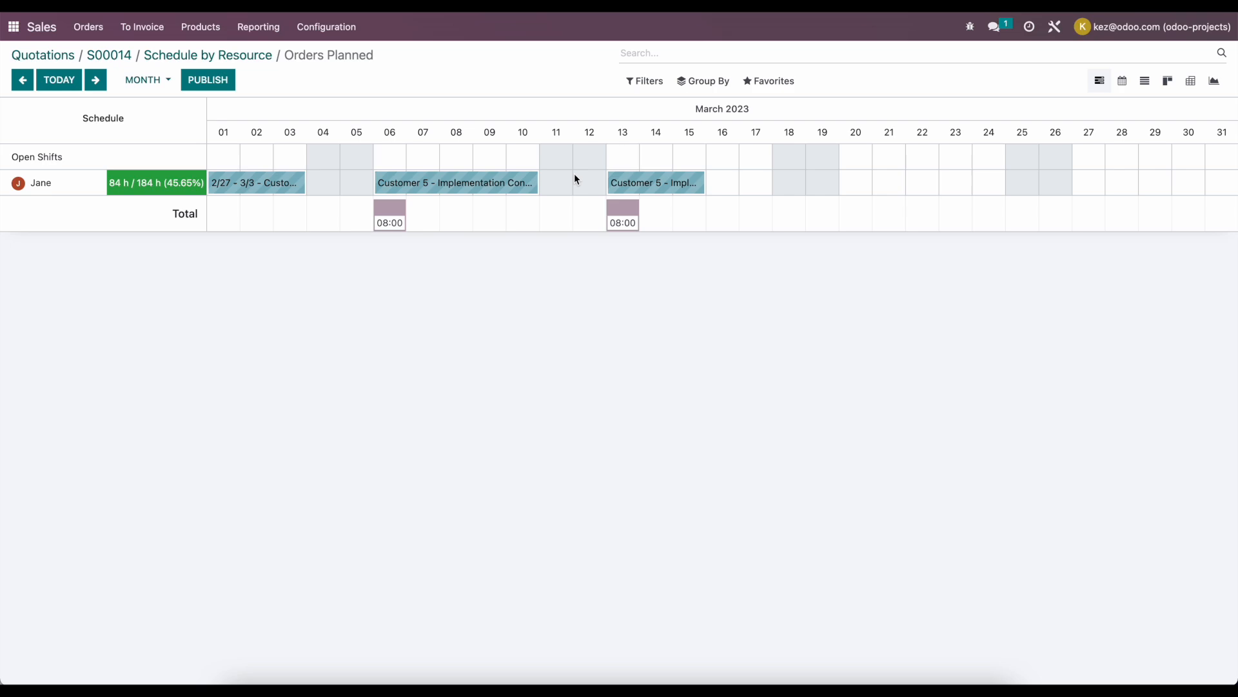
- Publish the March 2023 planning without sending it, publish the 2/27 - 3/3 shift individually, and check it in both months
{"action": "left_click", "coordinate": [207, 86]}
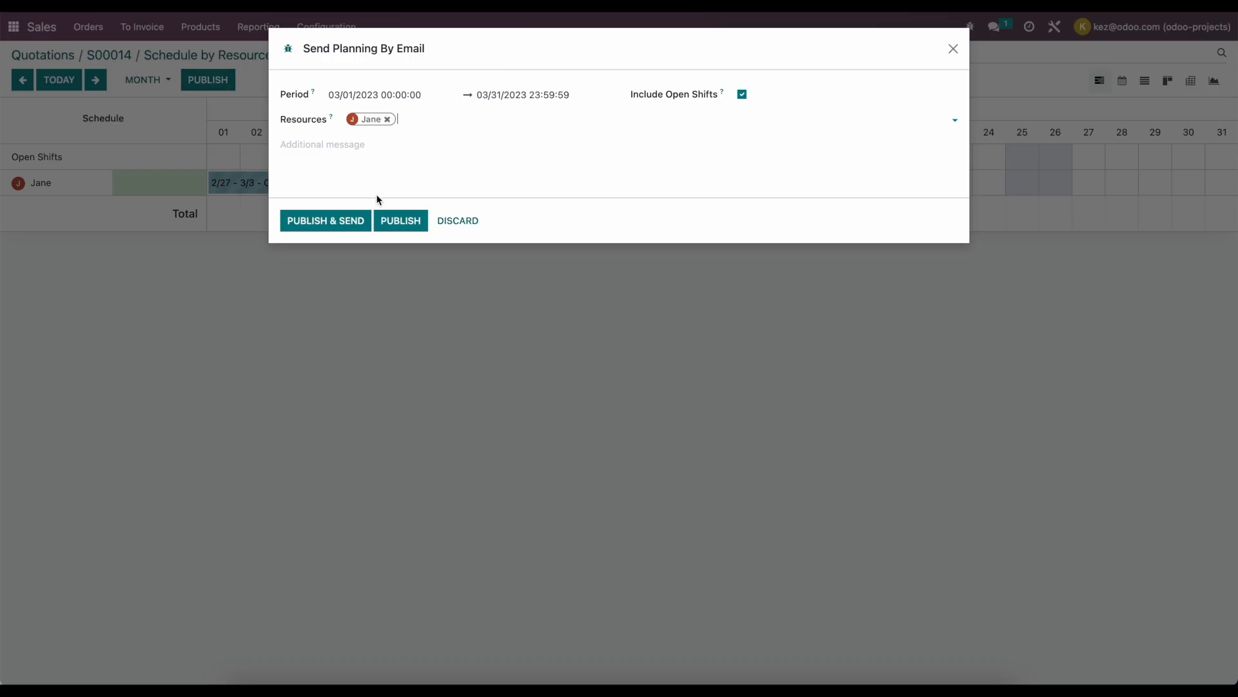
{"action": "left_click", "coordinate": [389, 223]}
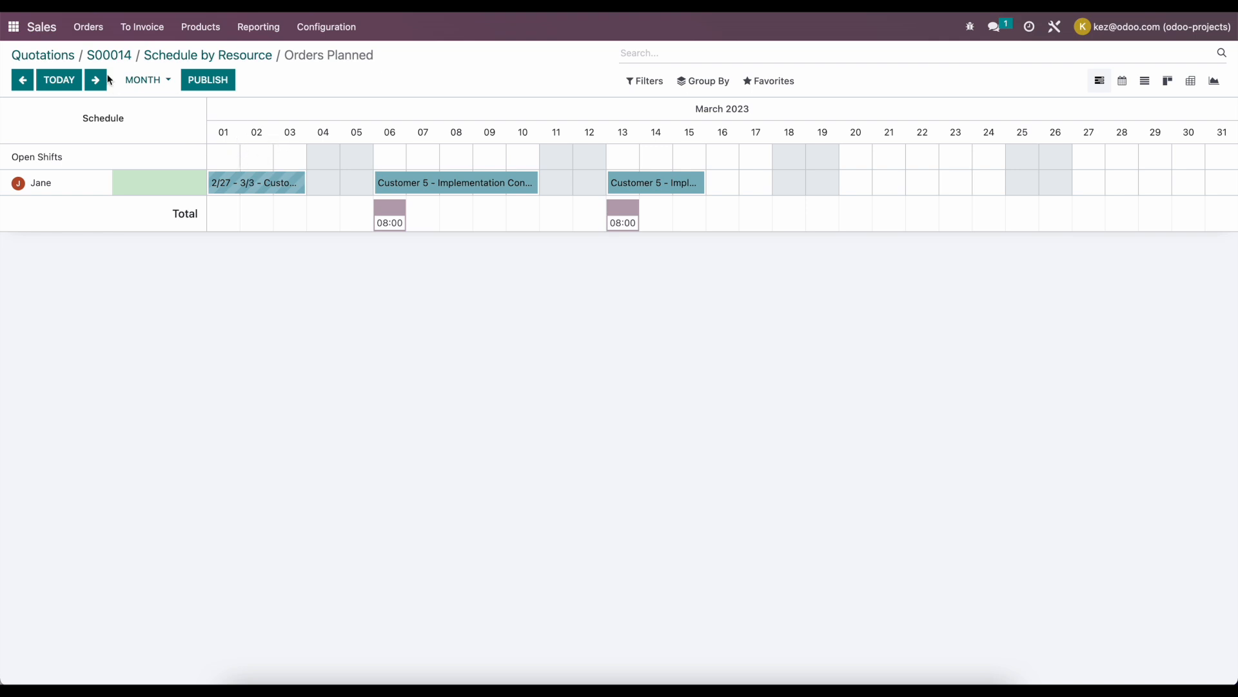
{"action": "left_click", "coordinate": [282, 182]}
{"action": "left_click", "coordinate": [448, 354]}
{"action": "left_click", "coordinate": [23, 80]}
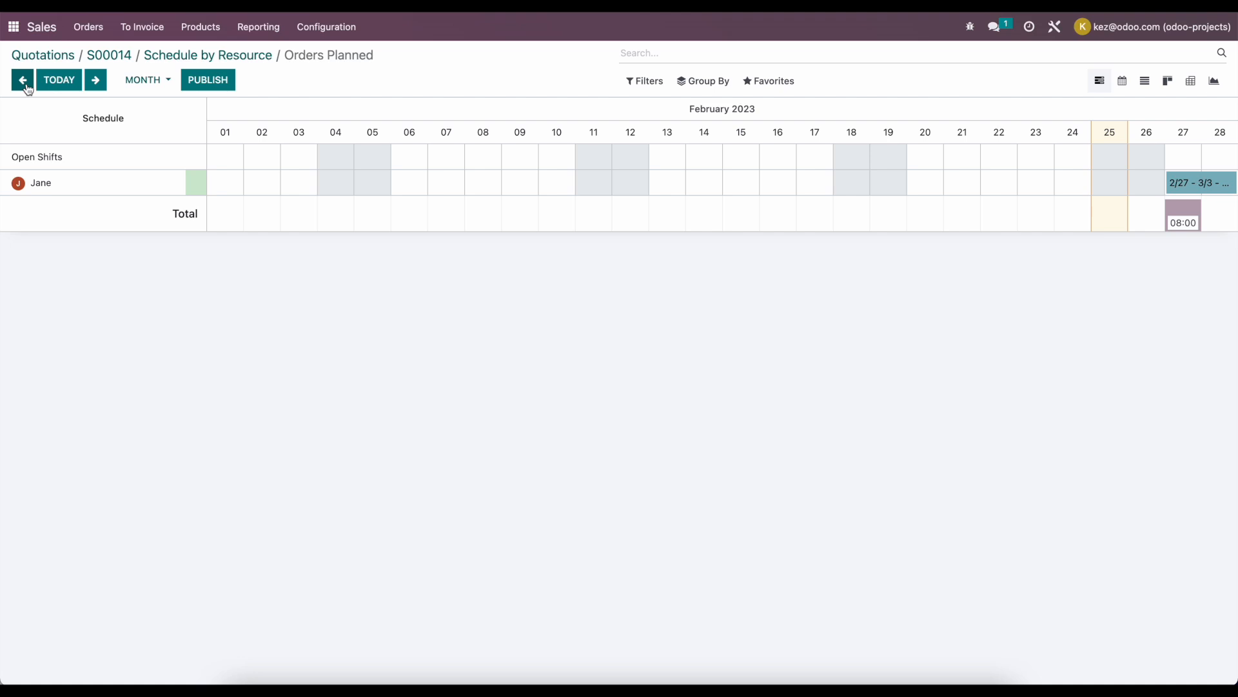
{"action": "left_click", "coordinate": [95, 80]}
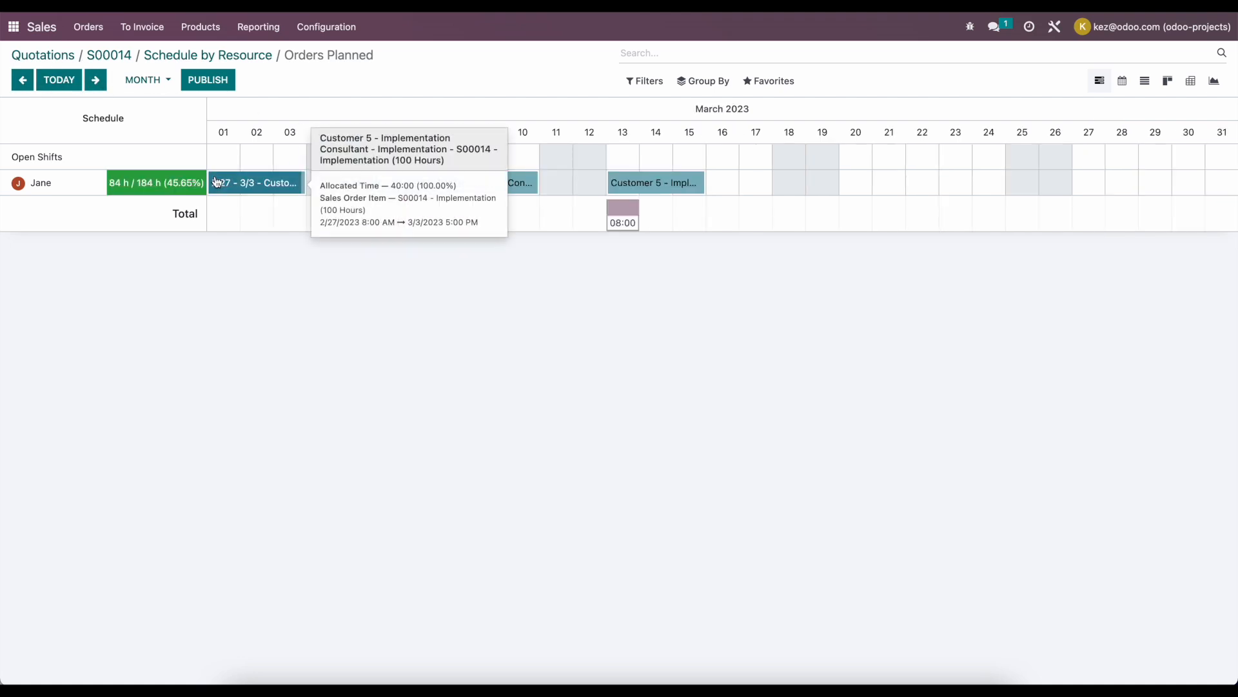
- Check the allocated time of the 3/13 - 3/15 shift and return to Customer 5's sales order to review its planned hours
{"action": "mouse_move", "coordinate": [645, 192]}
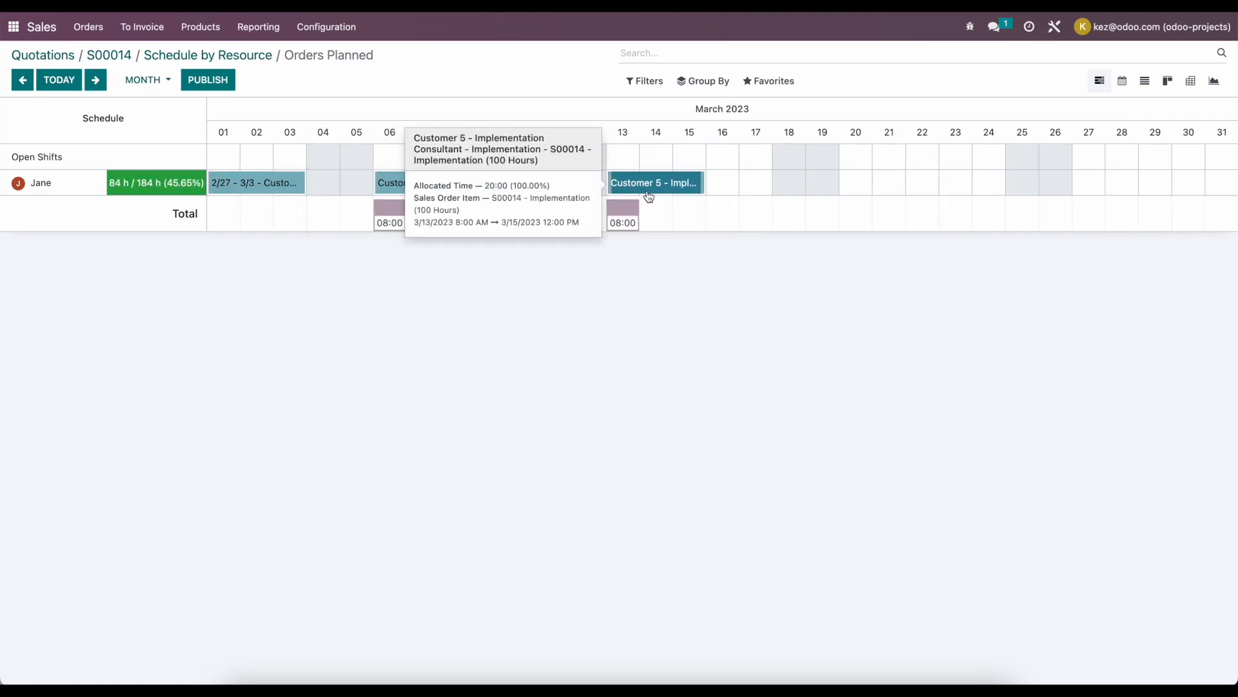
{"action": "left_click", "coordinate": [112, 60]}
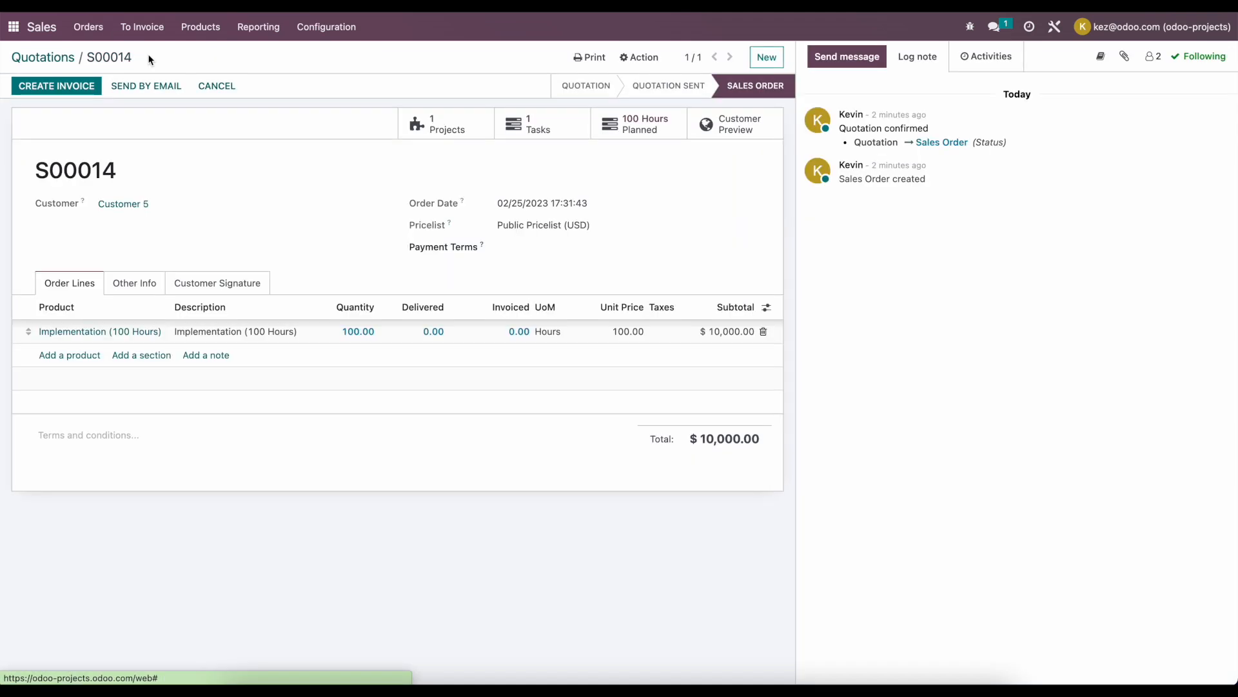
{"action": "left_click", "coordinate": [650, 138]}
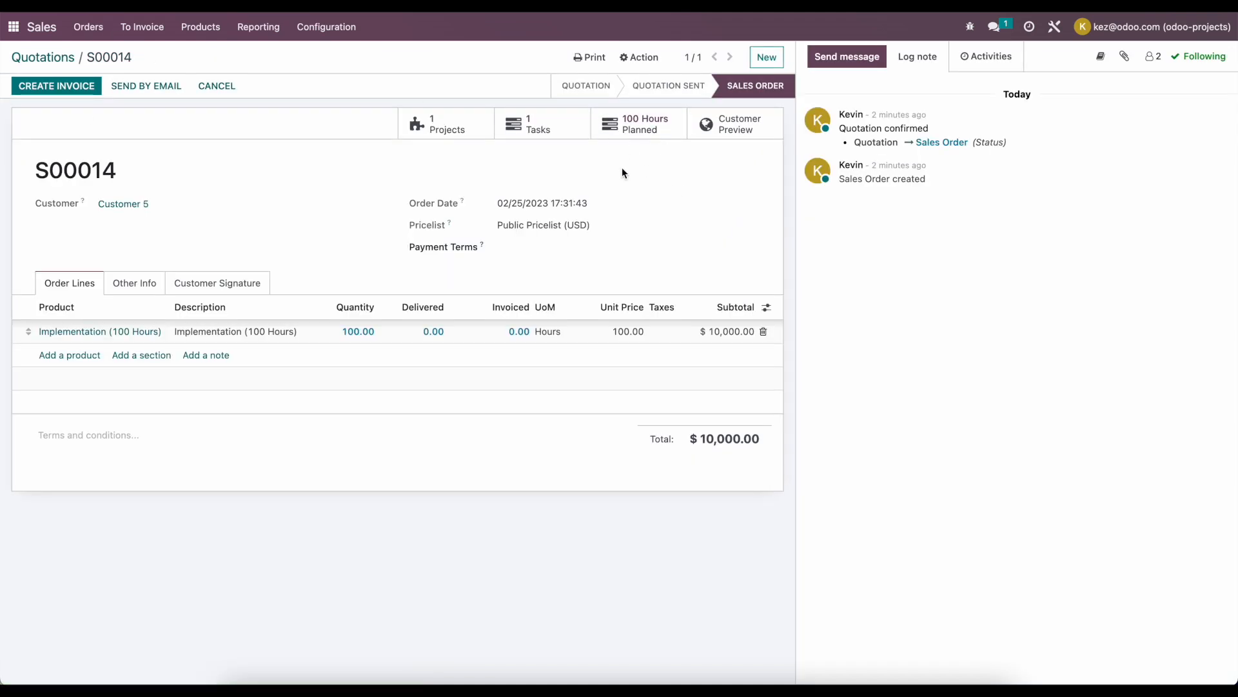
- Open the Planning app's schedule by resource and review the shifts for the week of 26 February - 04 March 2023
{"action": "left_click", "coordinate": [13, 27]}
{"action": "left_click", "coordinate": [896, 215]}
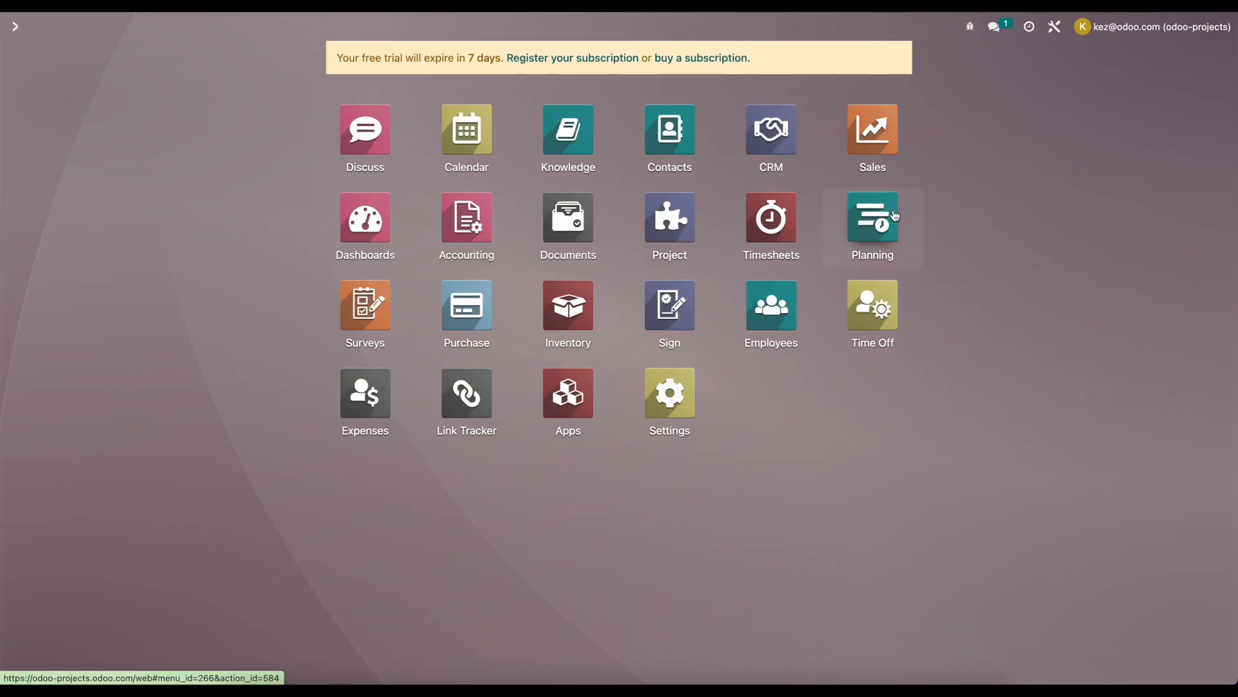
{"action": "mouse_move", "coordinate": [387, 196]}
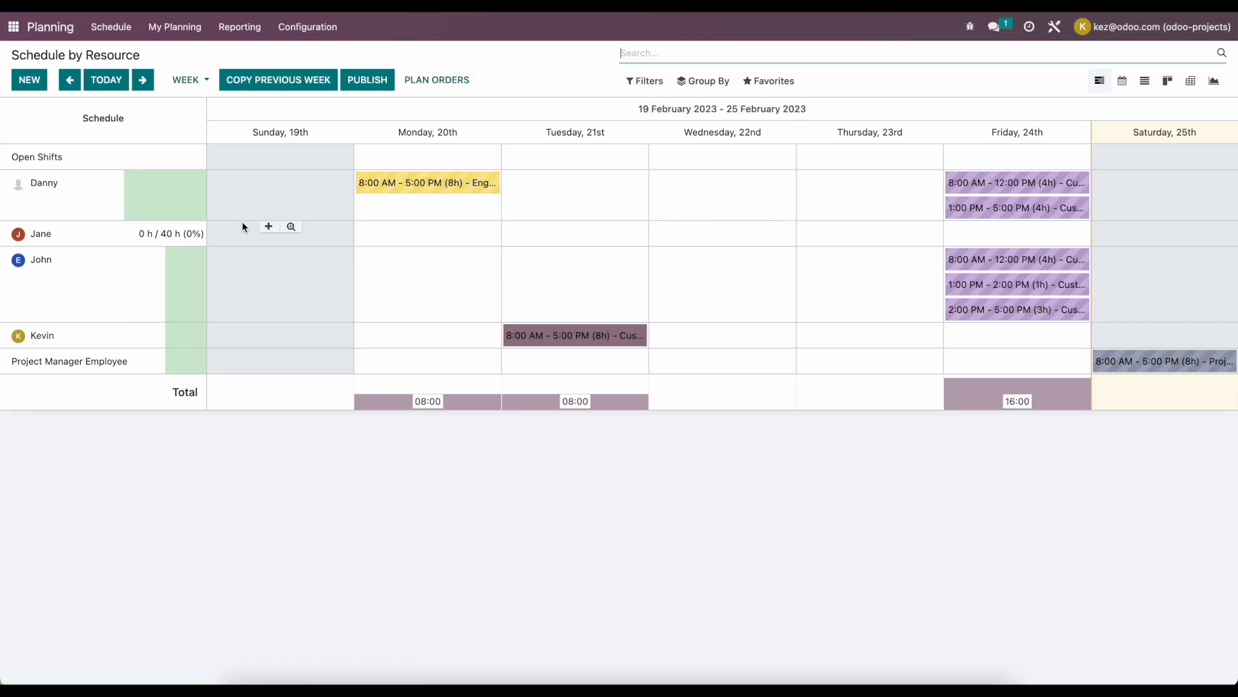
{"action": "left_click", "coordinate": [143, 82]}
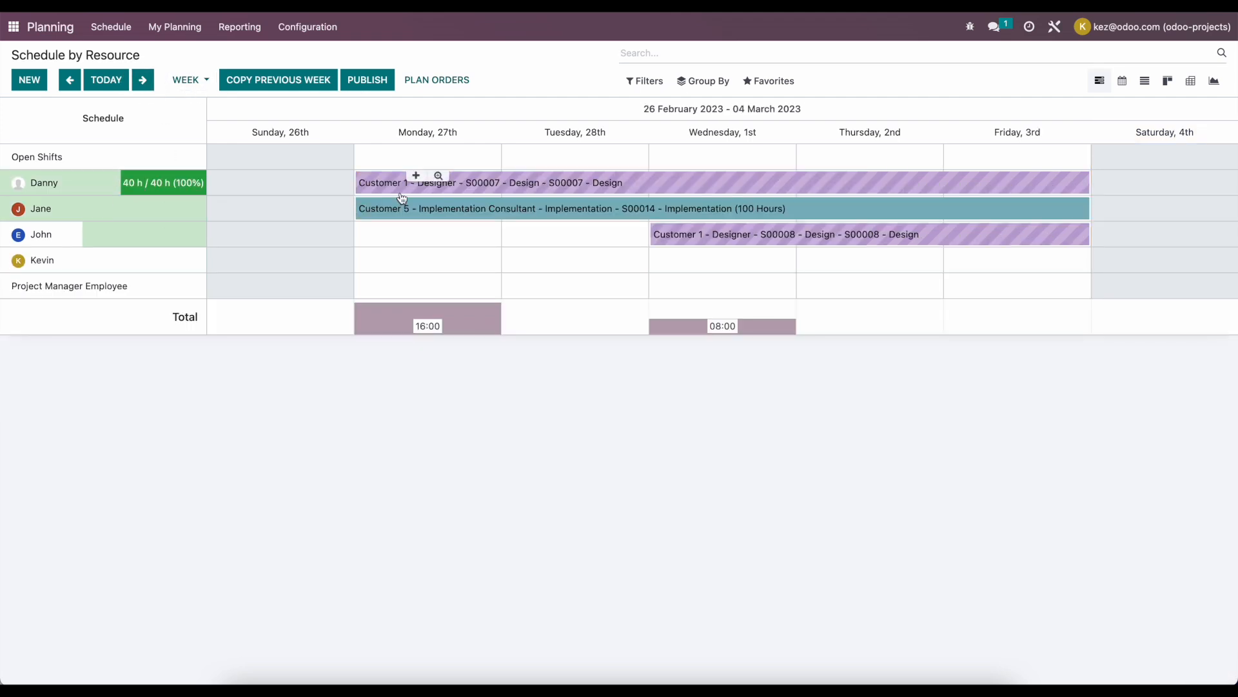
{"action": "mouse_move", "coordinate": [403, 213]}
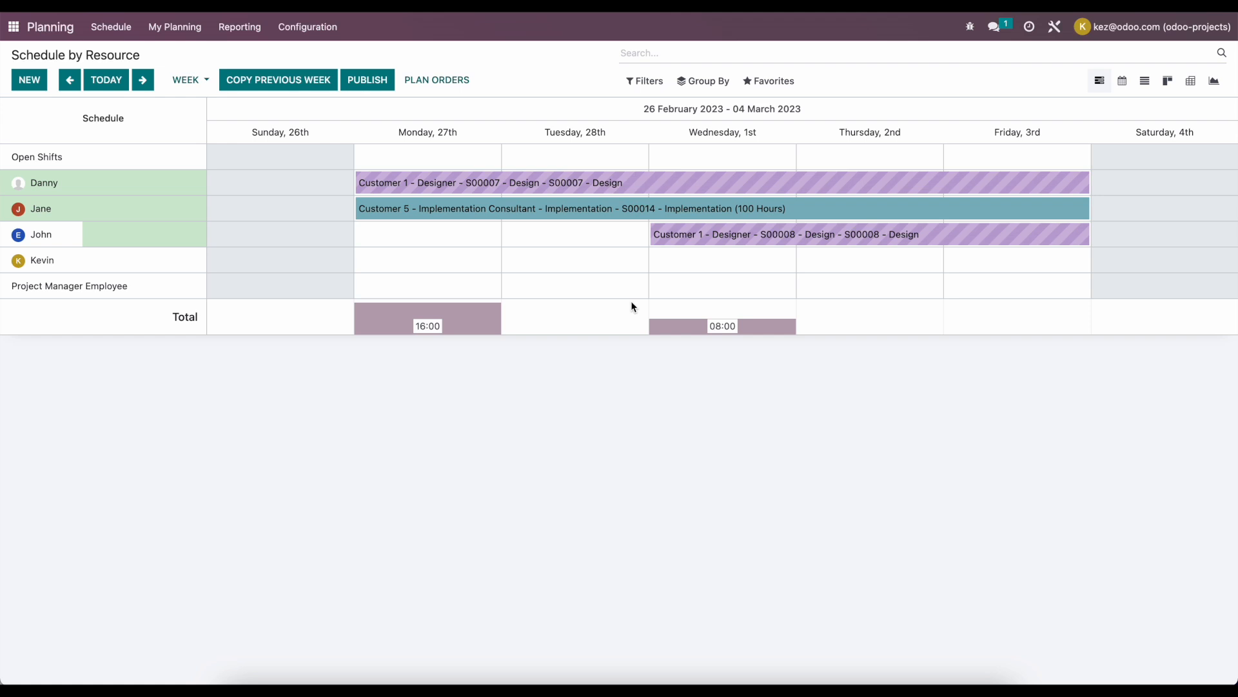
{"action": "mouse_move", "coordinate": [605, 295]}
- Reopen Customer 5's order in the Sales app and review its other info and order lines
{"action": "left_click", "coordinate": [23, 31]}
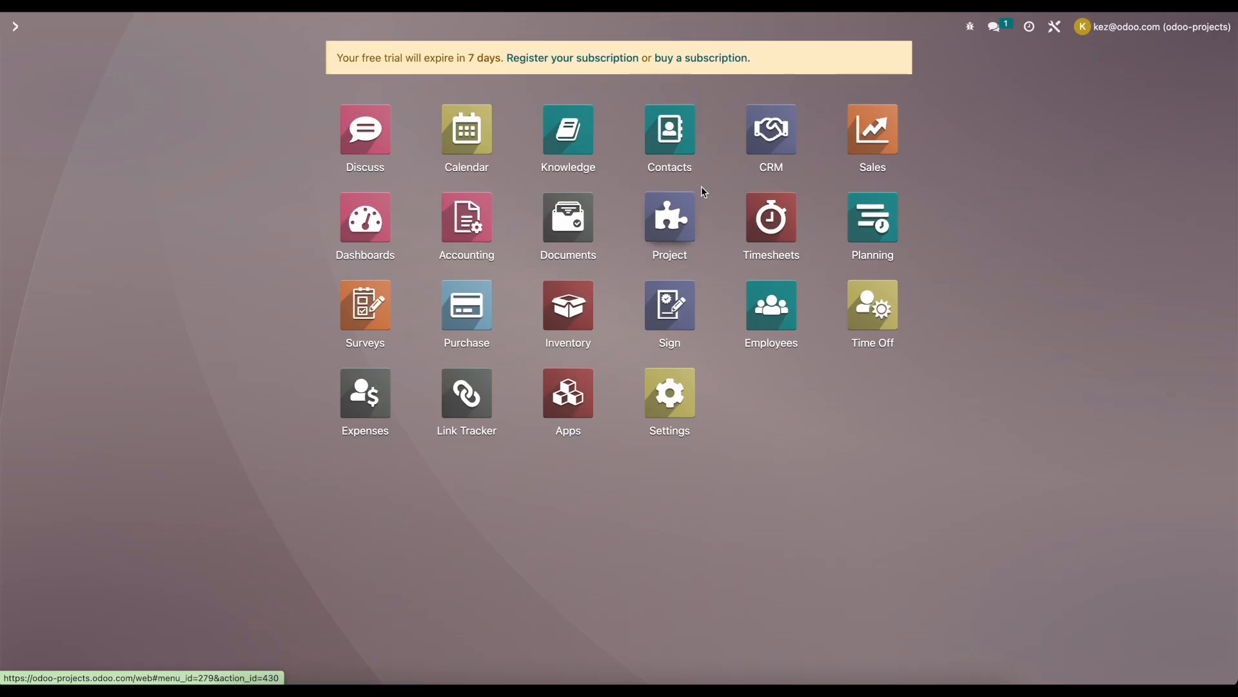
{"action": "left_click", "coordinate": [886, 154]}
{"action": "left_click_drag", "start_coordinate": [279, 318], "coordinate": [300, 290]}
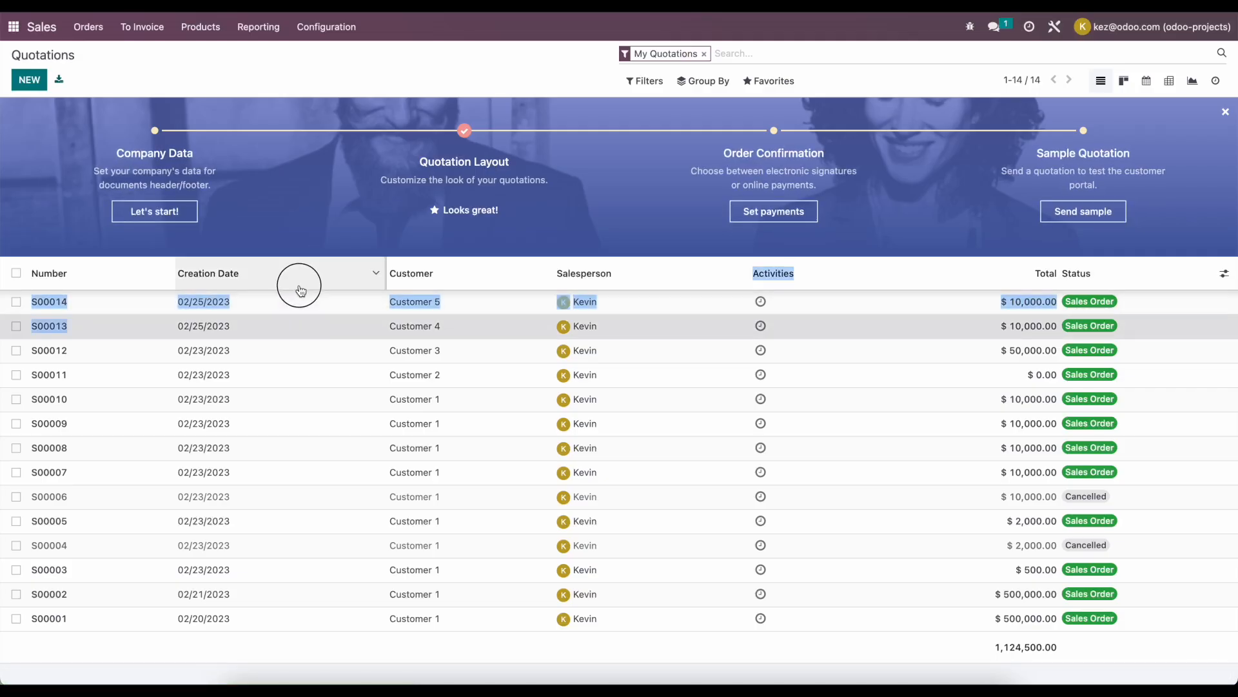
{"action": "left_click", "coordinate": [297, 306]}
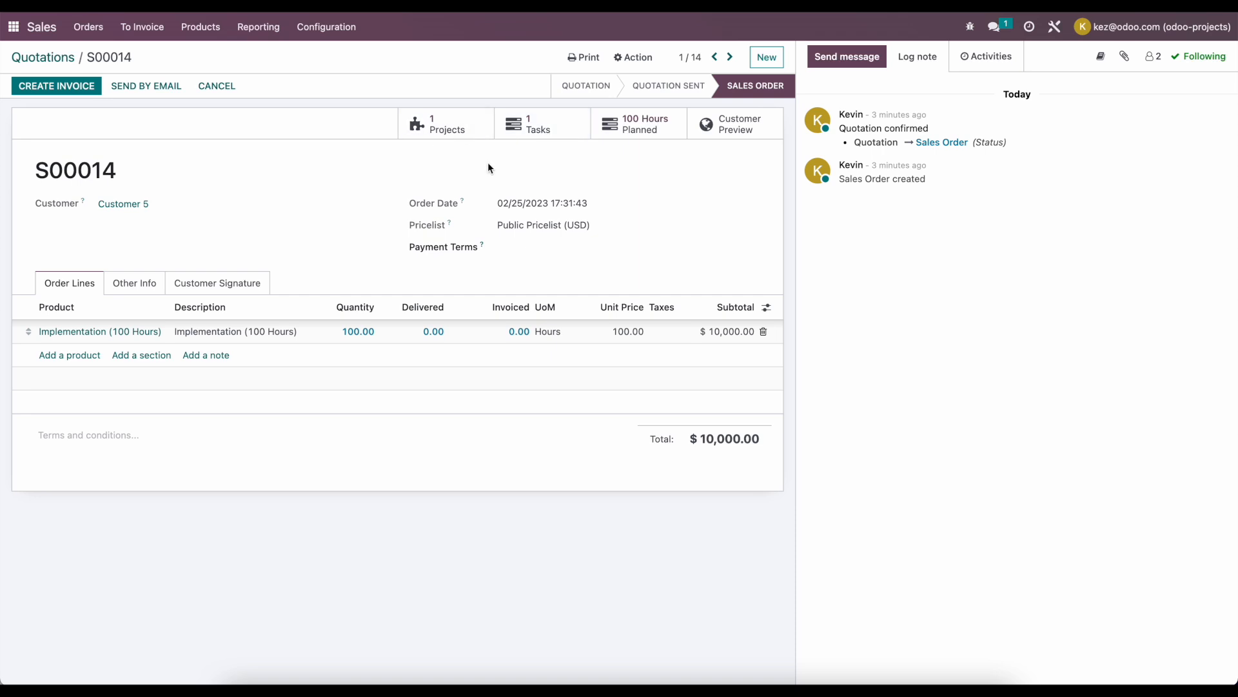
{"action": "left_click", "coordinate": [129, 286]}
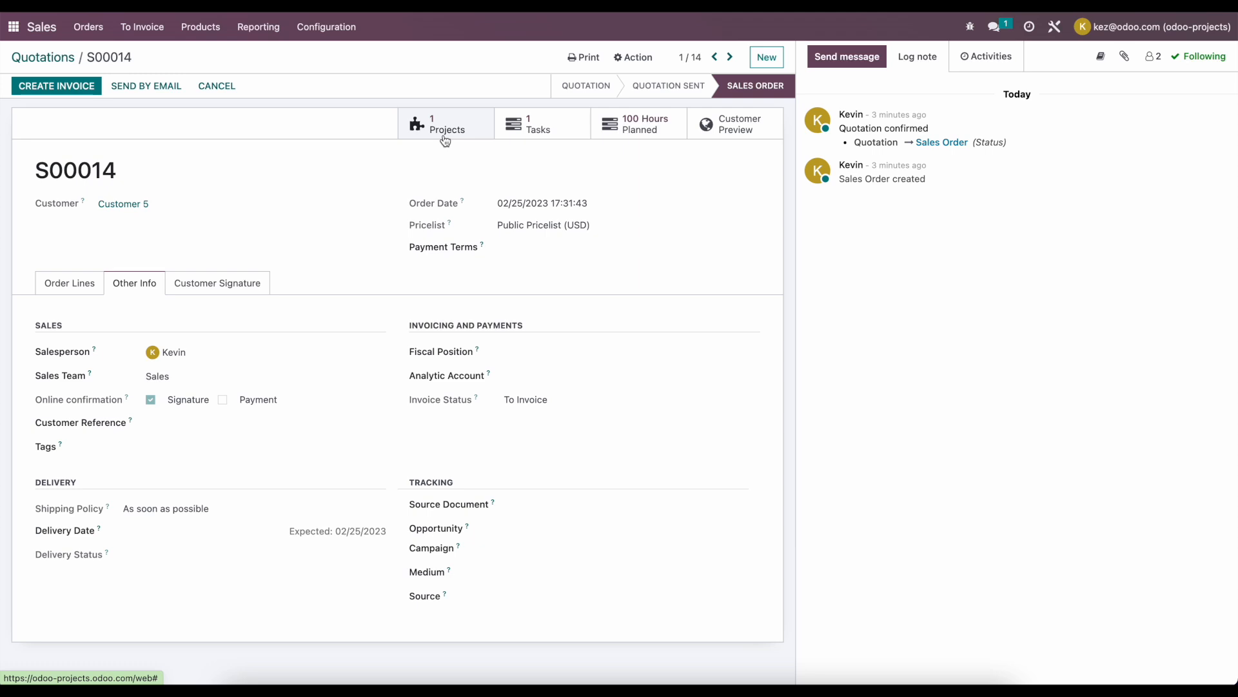
{"action": "left_click", "coordinate": [91, 288]}
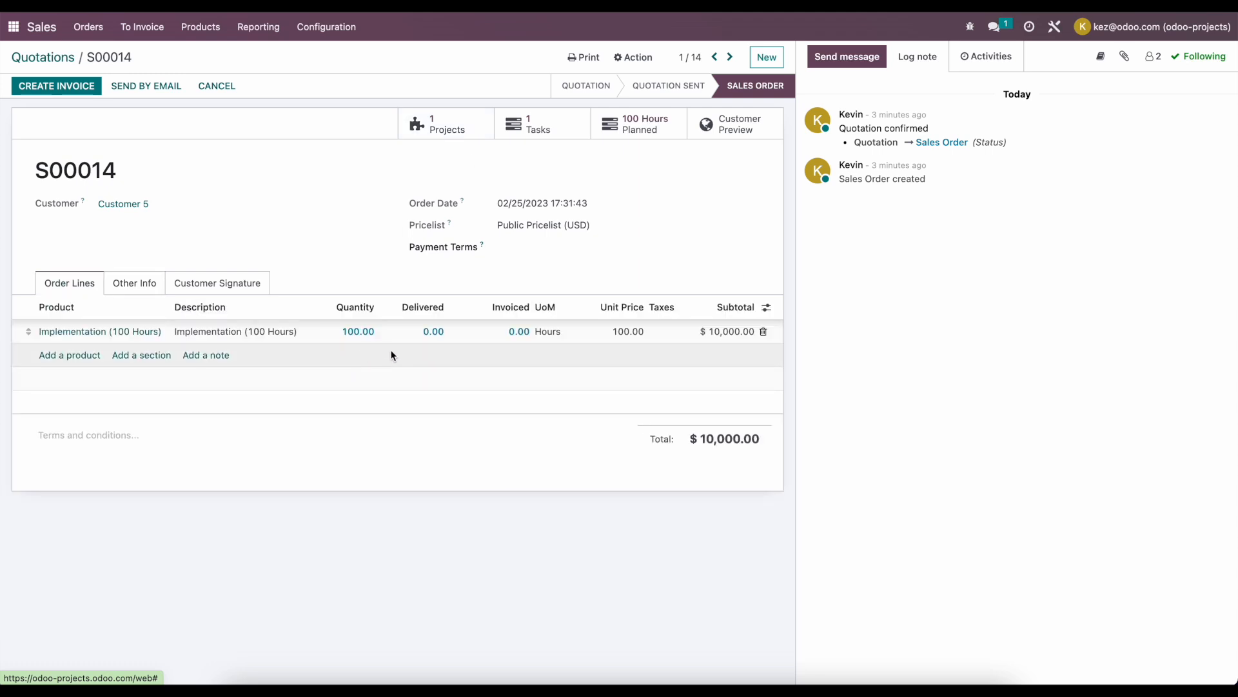
- Switch to the Project app and open the settings of the Implementation project in the To Do stage
{"action": "left_click", "coordinate": [13, 27]}
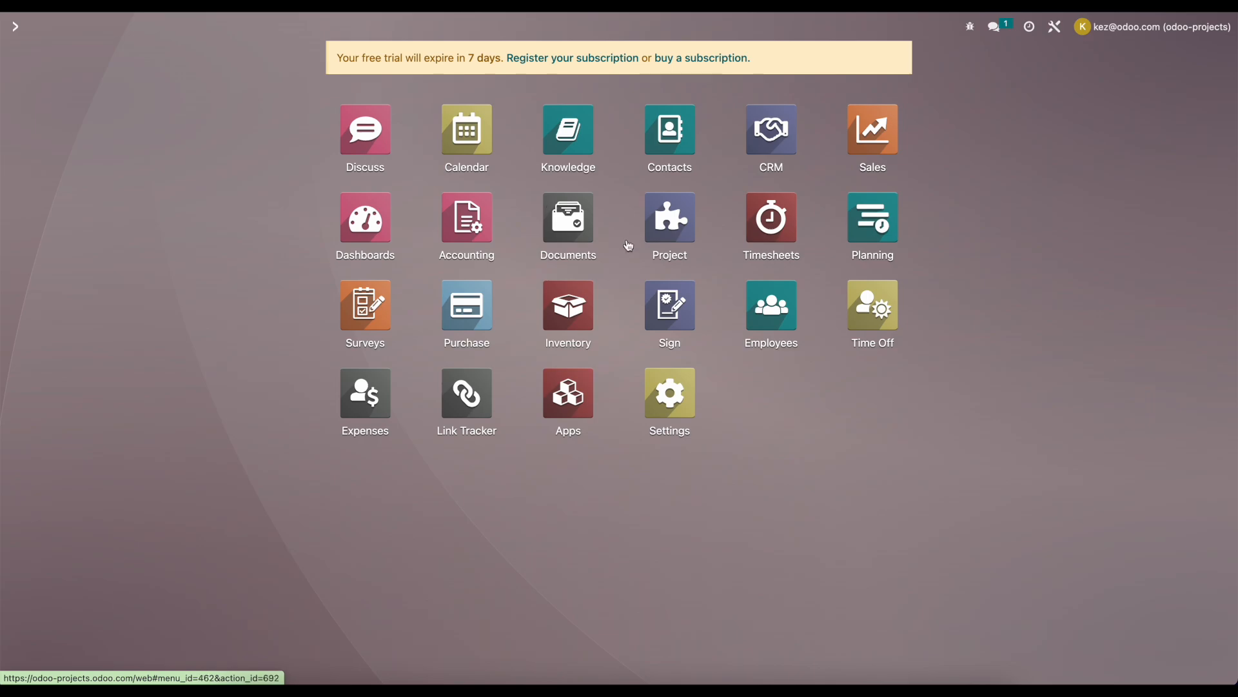
{"action": "left_click", "coordinate": [650, 243]}
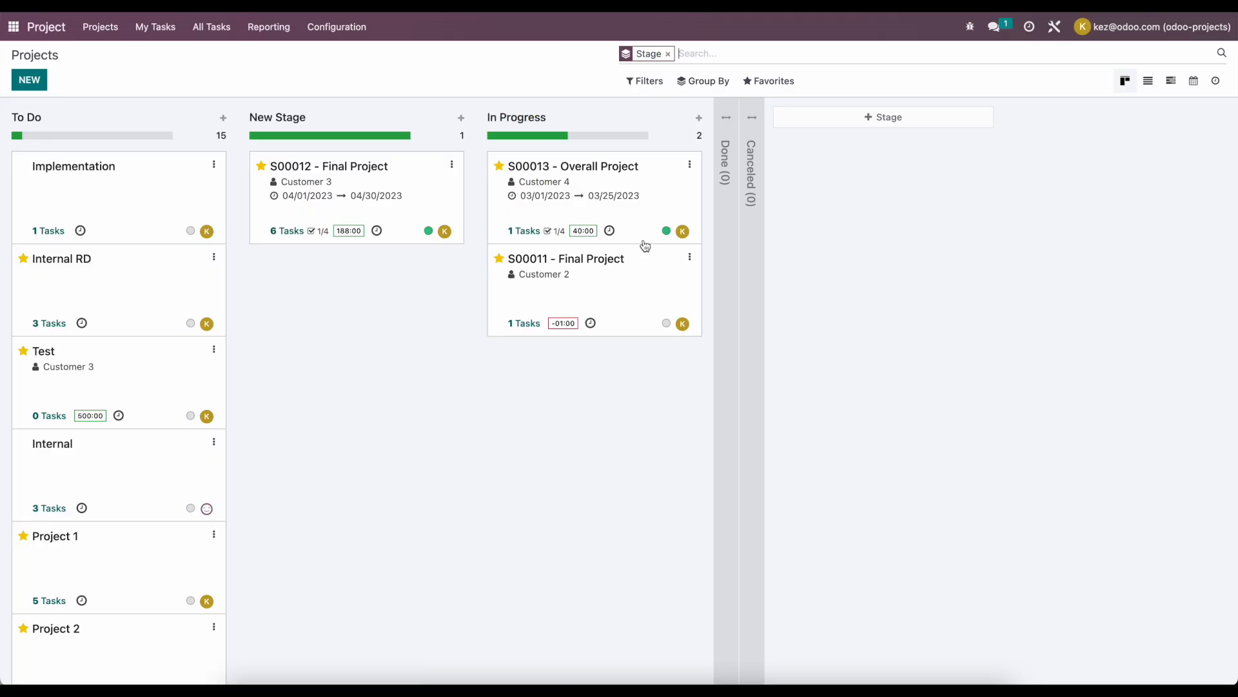
{"action": "scroll", "coordinate": [289, 280], "scroll_direction": "down", "scroll_amount": 10}
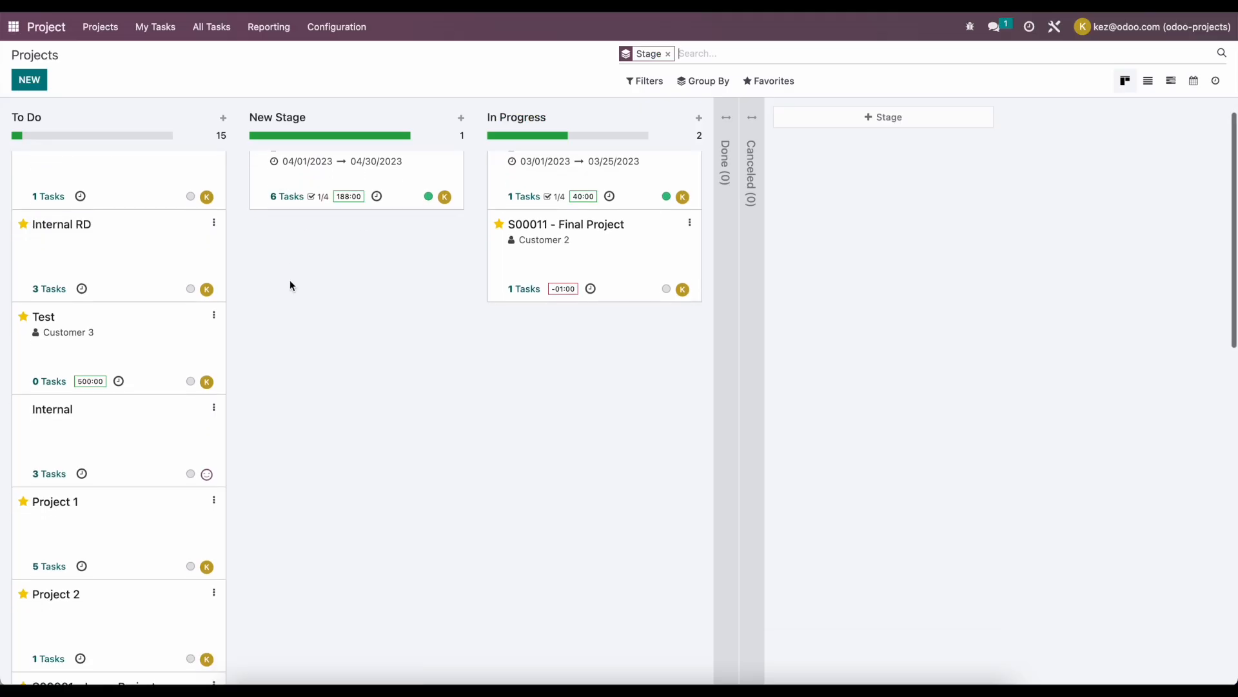
{"action": "scroll", "coordinate": [269, 368], "scroll_direction": "up", "scroll_amount": 10}
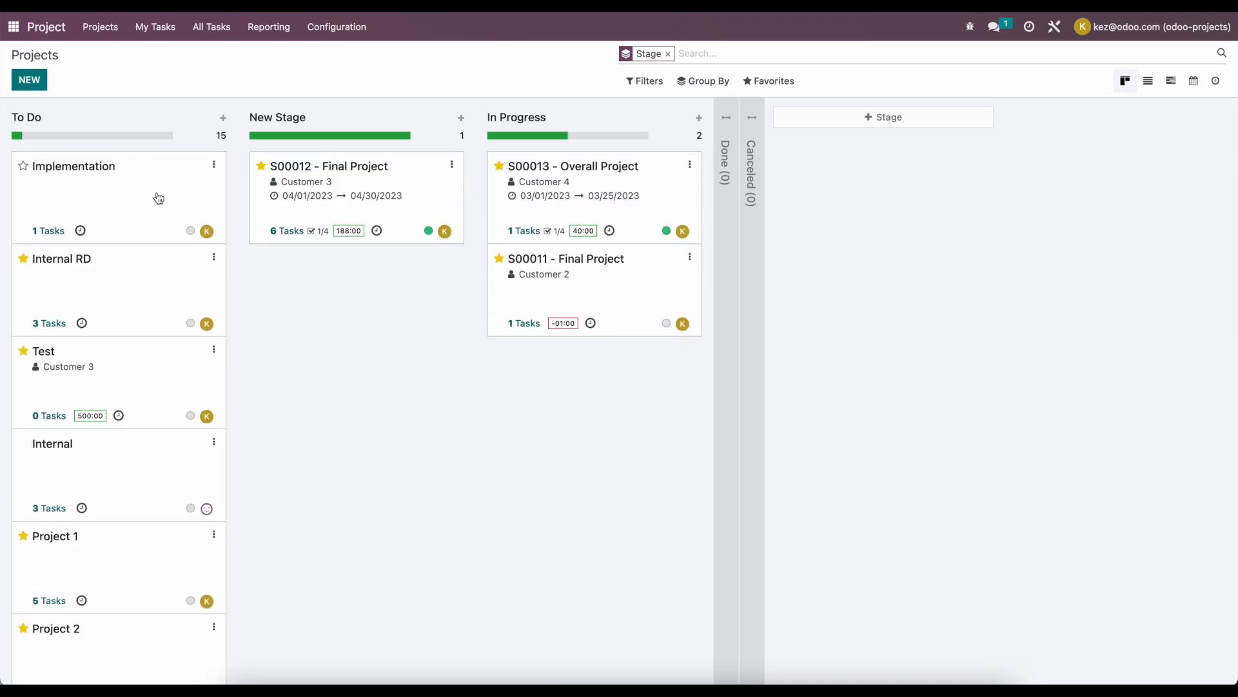
{"action": "left_click", "coordinate": [214, 164]}
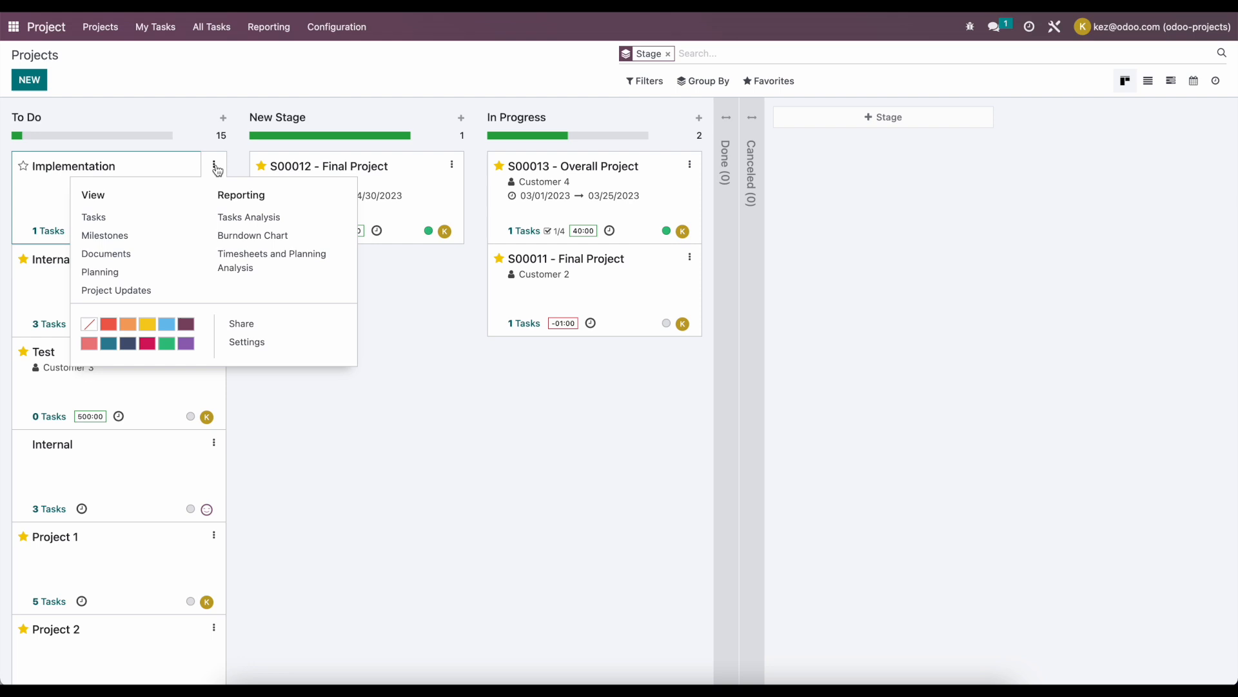
{"action": "left_click", "coordinate": [248, 343]}
- Set the project's name of the tasks to Implementation and save the project
{"action": "double_click", "coordinate": [155, 202]}
{"action": "type", "text": "lom"}
{"action": "key", "text": "BackSpace"}
{"action": "key", "text": "BackSpace"}
{"action": "key", "text": "BackSpace"}
{"action": "type", "text": "Implementati"}
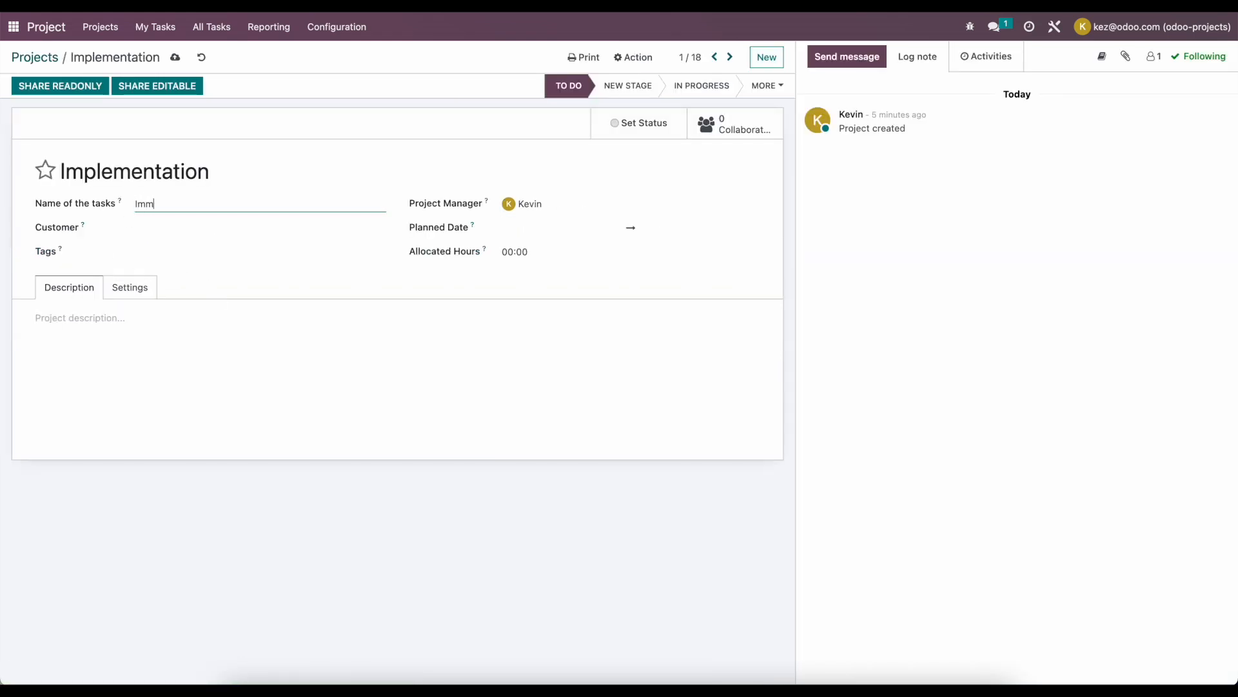
{"action": "type", "text": "on"}
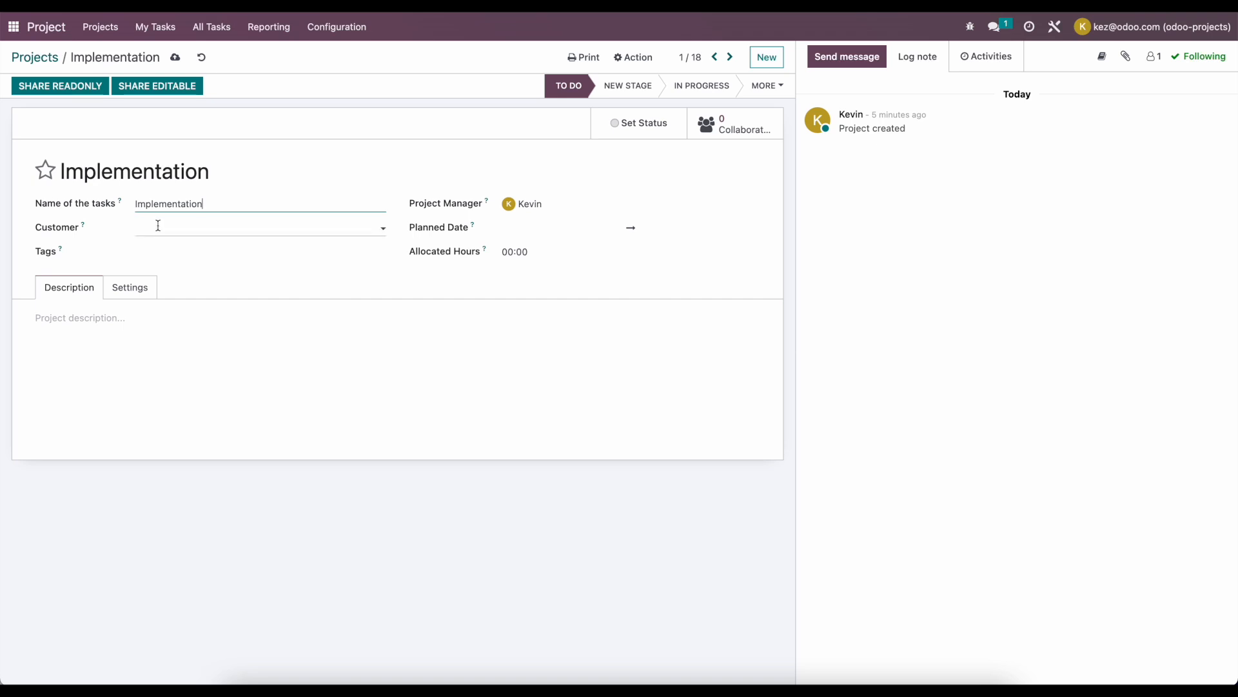
{"action": "left_click", "coordinate": [175, 57]}
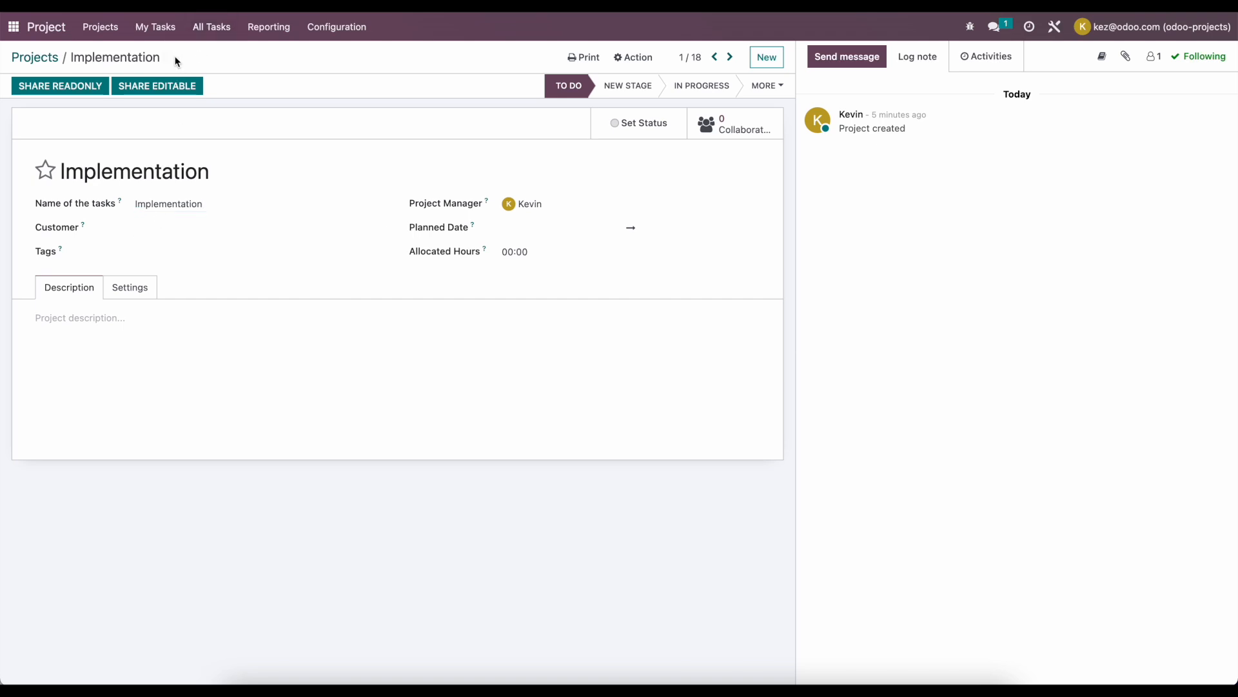
- Open the Implementation project's task board and add the stages New, In Progress and Complete
{"action": "left_click", "coordinate": [35, 57]}
{"action": "left_click", "coordinate": [136, 188]}
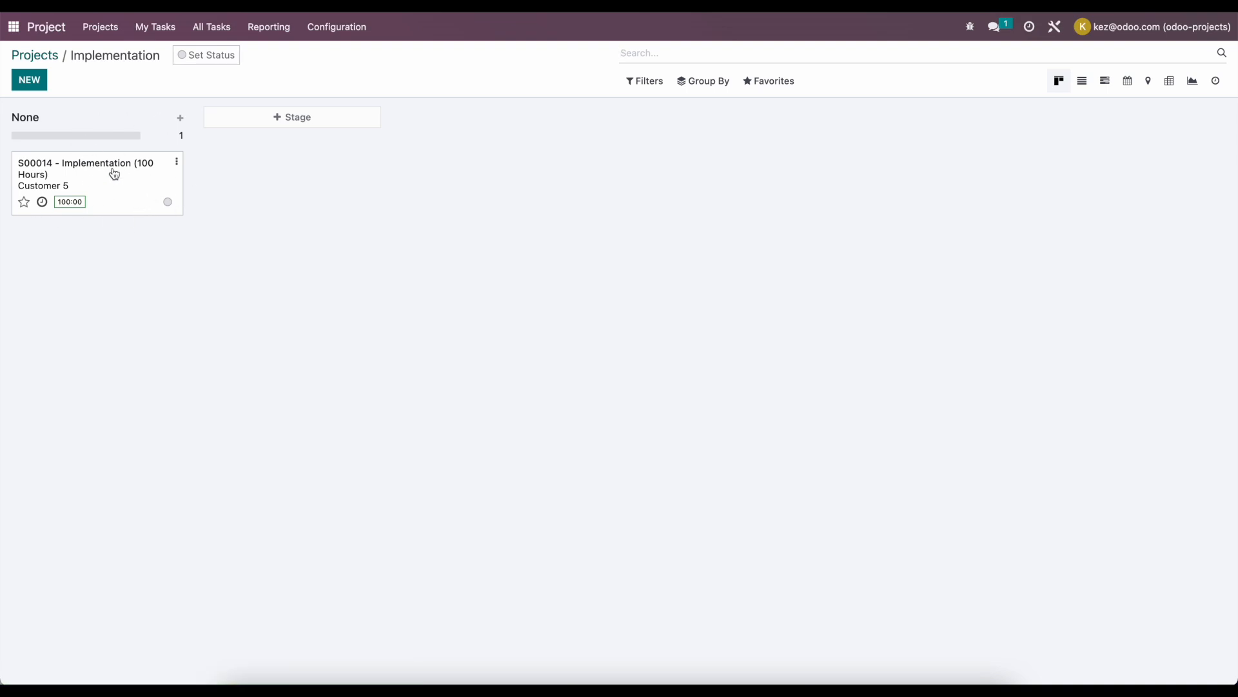
{"action": "left_click", "coordinate": [290, 118]}
{"action": "left_click", "coordinate": [158, 118]}
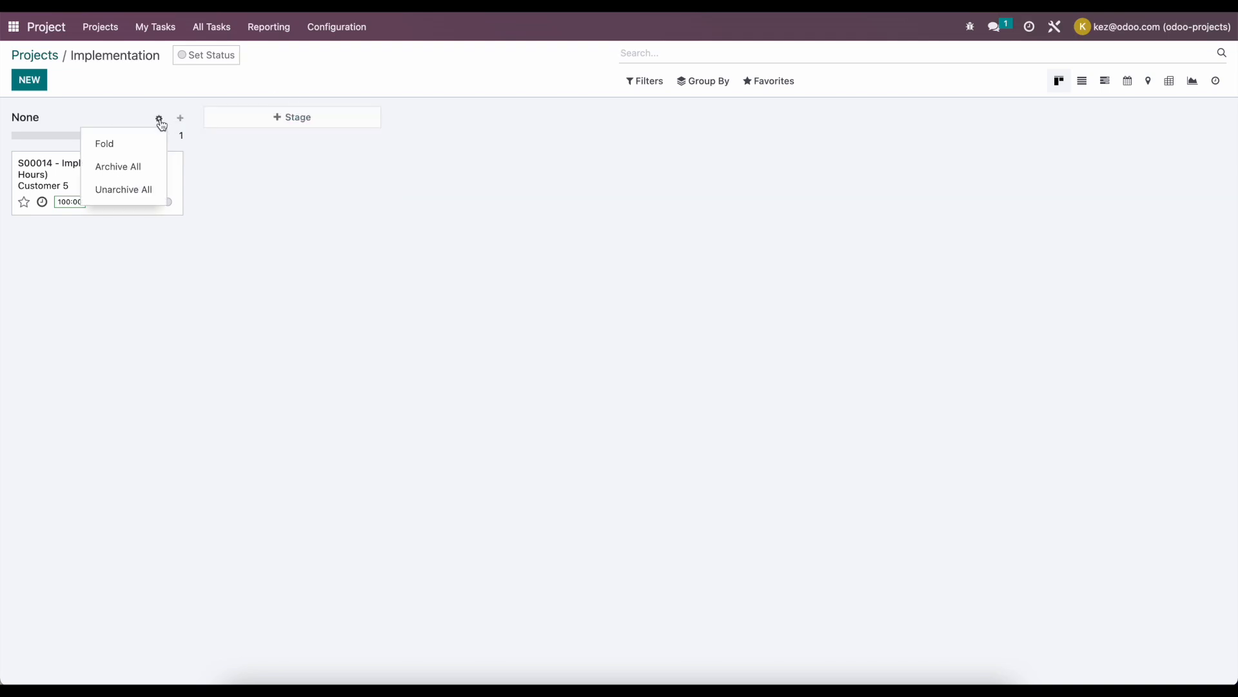
{"action": "left_click", "coordinate": [275, 117]}
{"action": "type", "text": "New"}
{"action": "key", "text": "Return"}
{"action": "type", "text": "In Progress"}
{"action": "key", "text": "Return"}
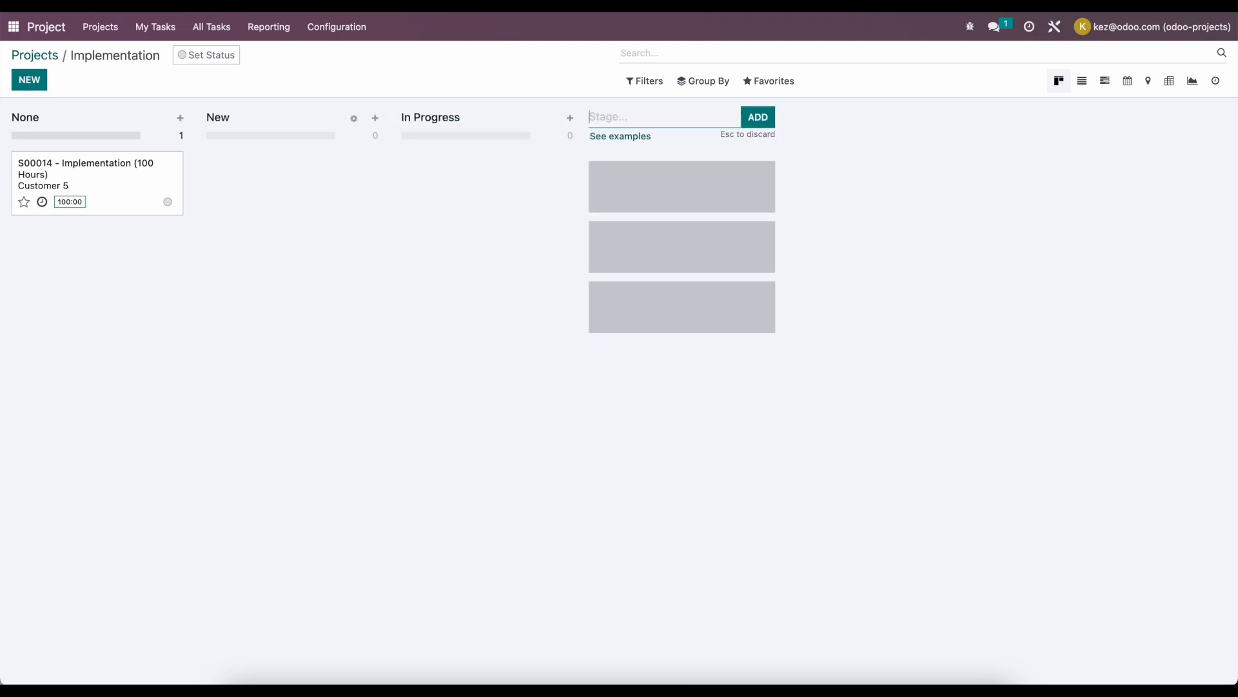
{"action": "type", "text": "Complete"}
{"action": "key", "text": "Return"}
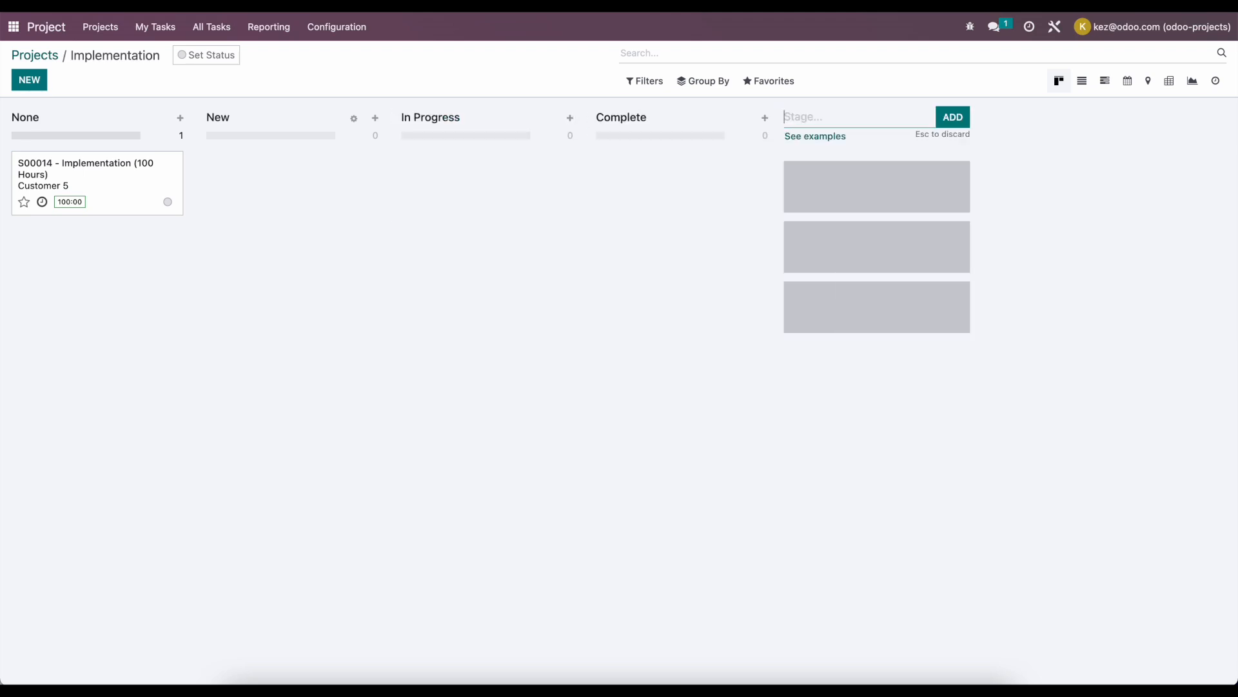
- Move the Implementation (100 Hours) task to the New stage and mark its status as Ready
{"action": "left_click", "coordinate": [135, 188]}
{"action": "left_click_drag", "start_coordinate": [135, 188], "coordinate": [330, 188]}
{"action": "left_click", "coordinate": [363, 202]}
{"action": "left_click", "coordinate": [374, 222]}
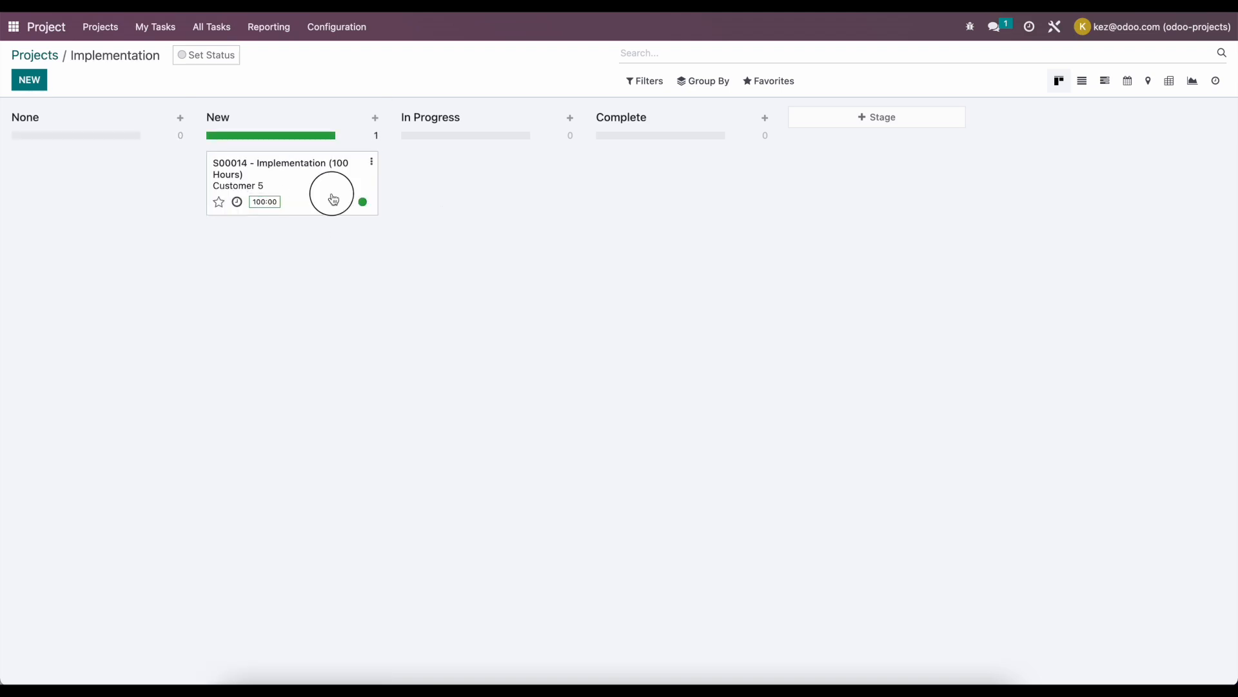
- Assign the Implementation (100 Hours) task to the employee holding its planned shifts, save it and return to the task board
{"action": "left_click", "coordinate": [334, 200]}
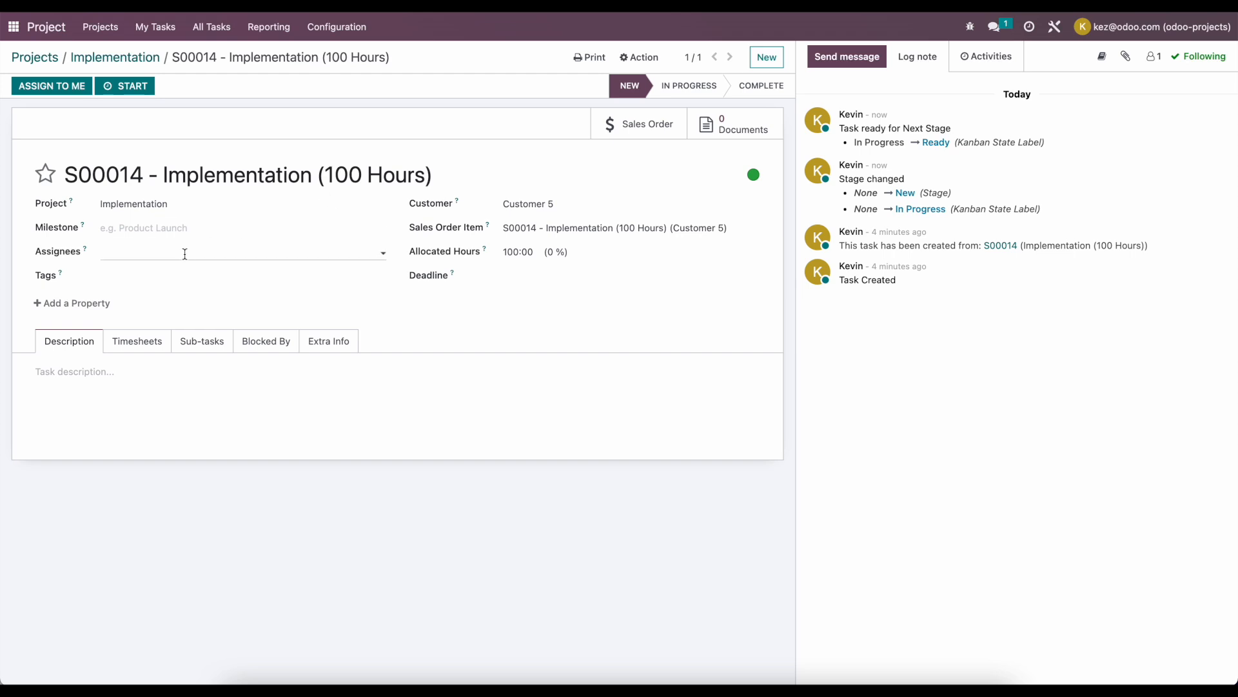
{"action": "left_click", "coordinate": [185, 253]}
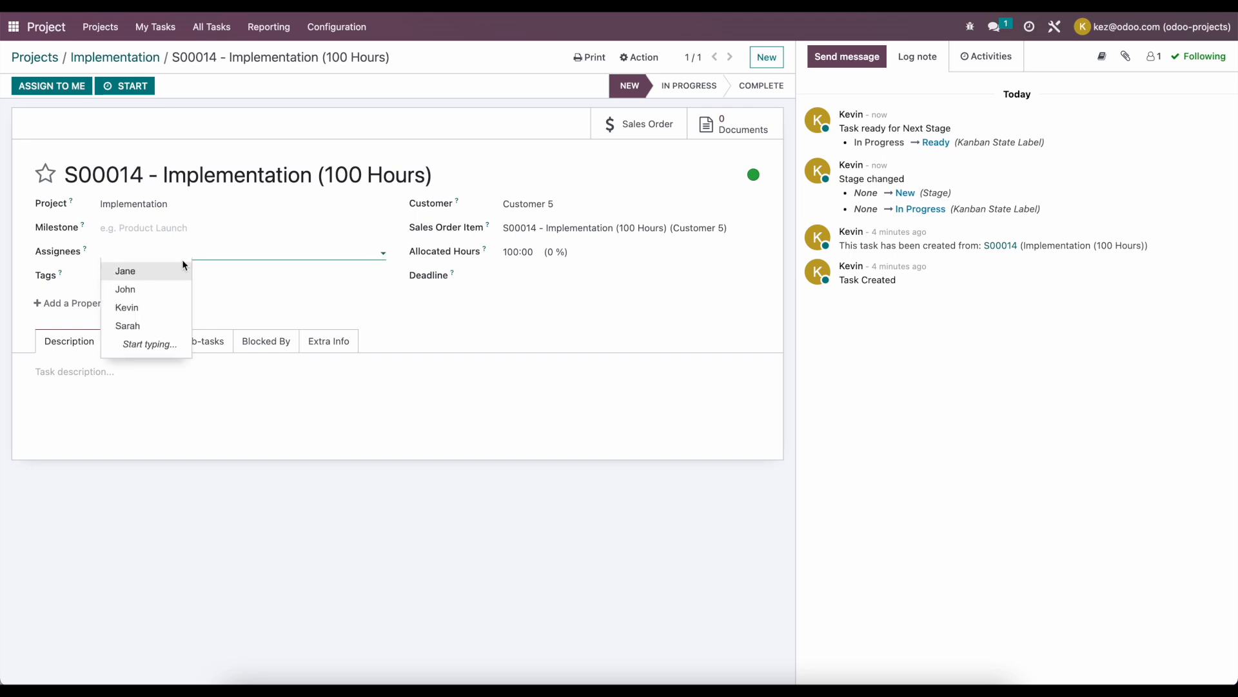
{"action": "left_click", "coordinate": [173, 272]}
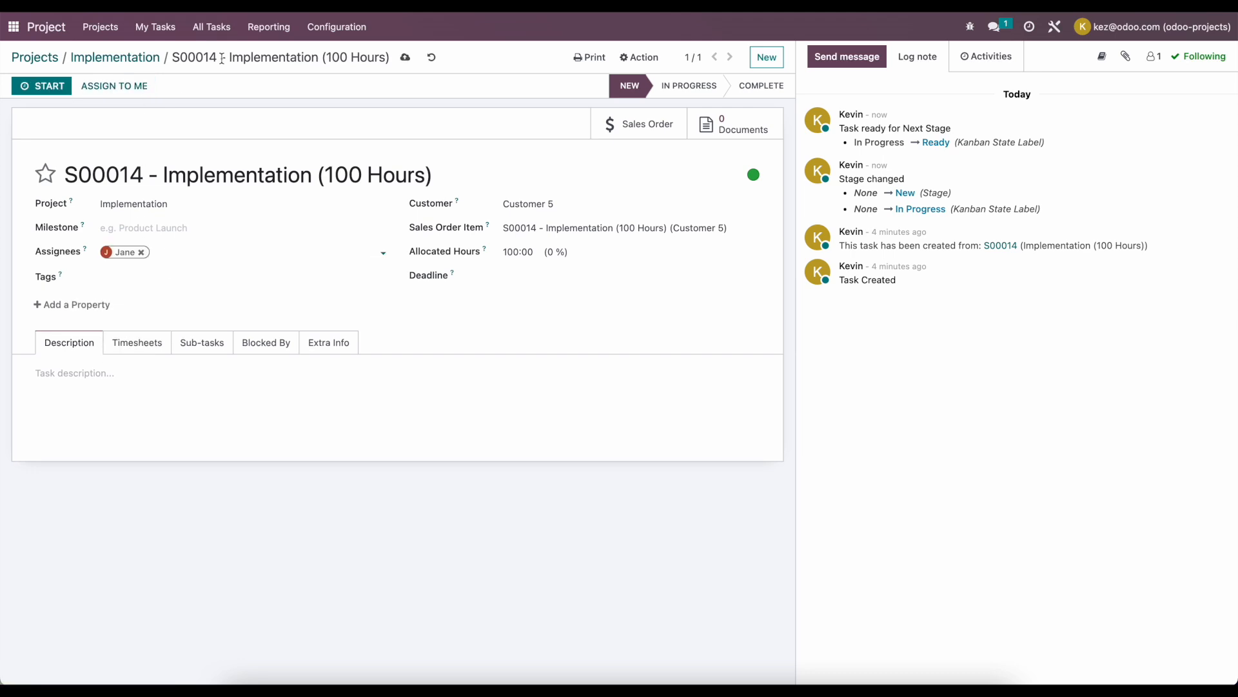
{"action": "left_click", "coordinate": [401, 59]}
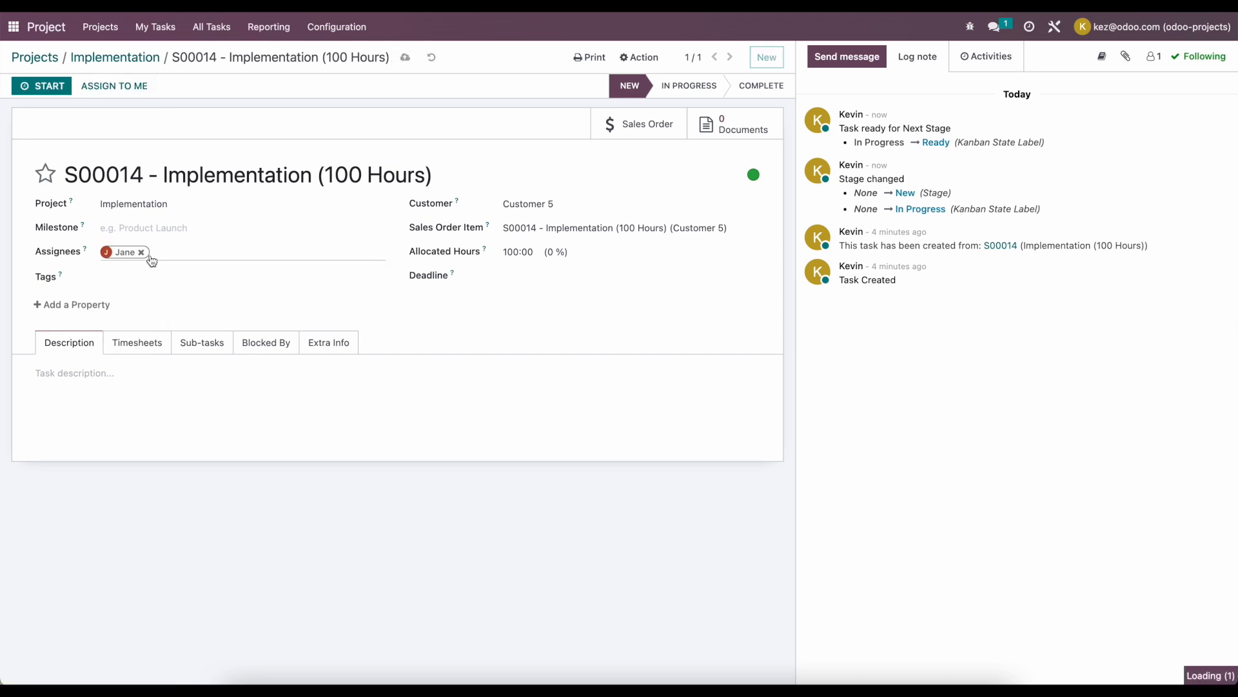
{"action": "left_click", "coordinate": [148, 58]}
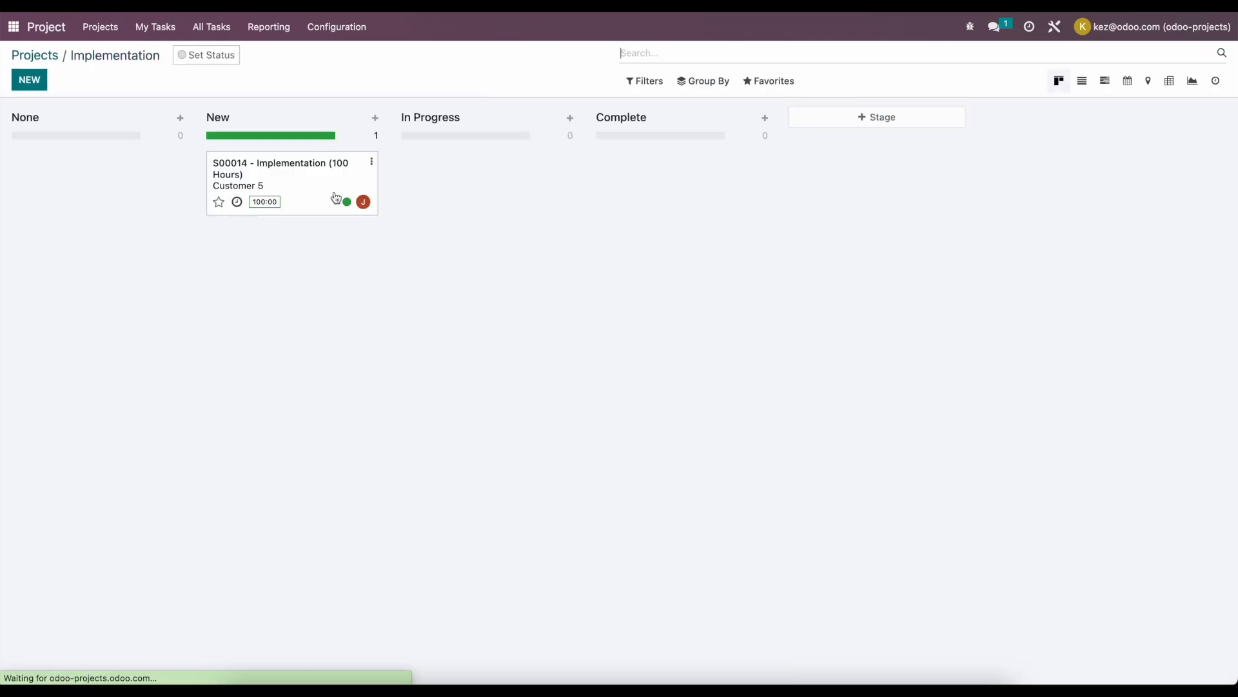
- Open the Implementation (100 Hours) task from the board and review its sub-tasks and description
{"action": "left_click", "coordinate": [330, 186]}
{"action": "left_click", "coordinate": [204, 344]}
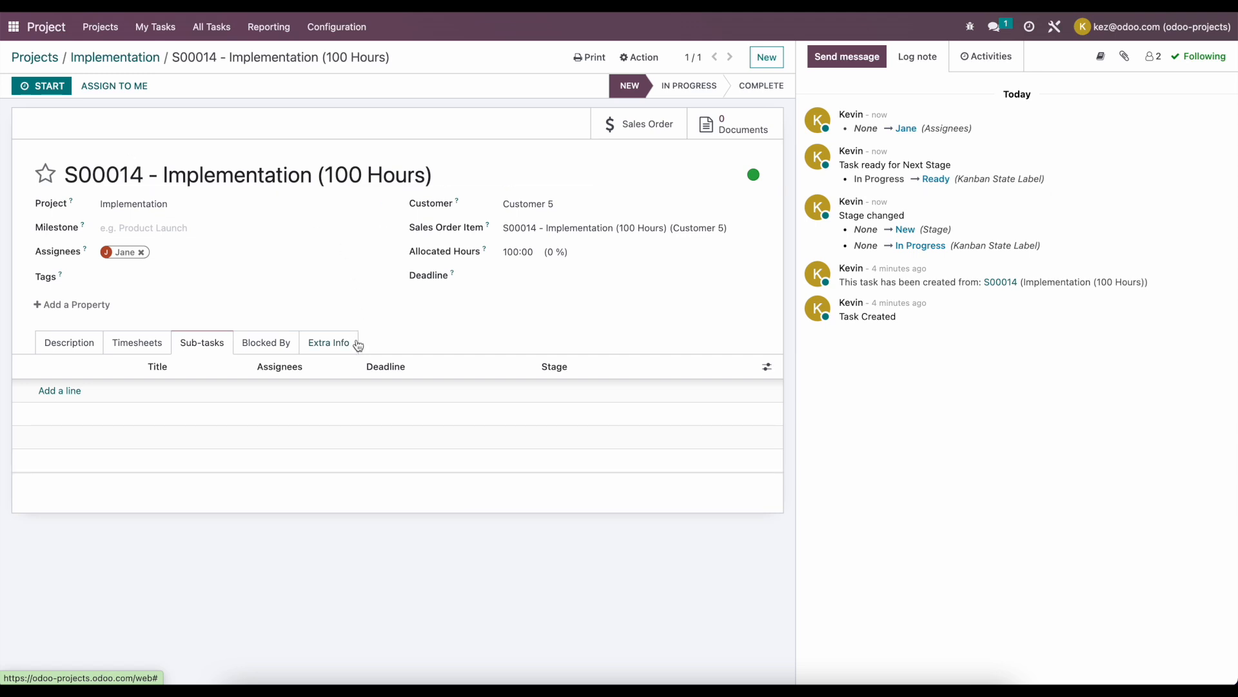
{"action": "left_click", "coordinate": [93, 352]}
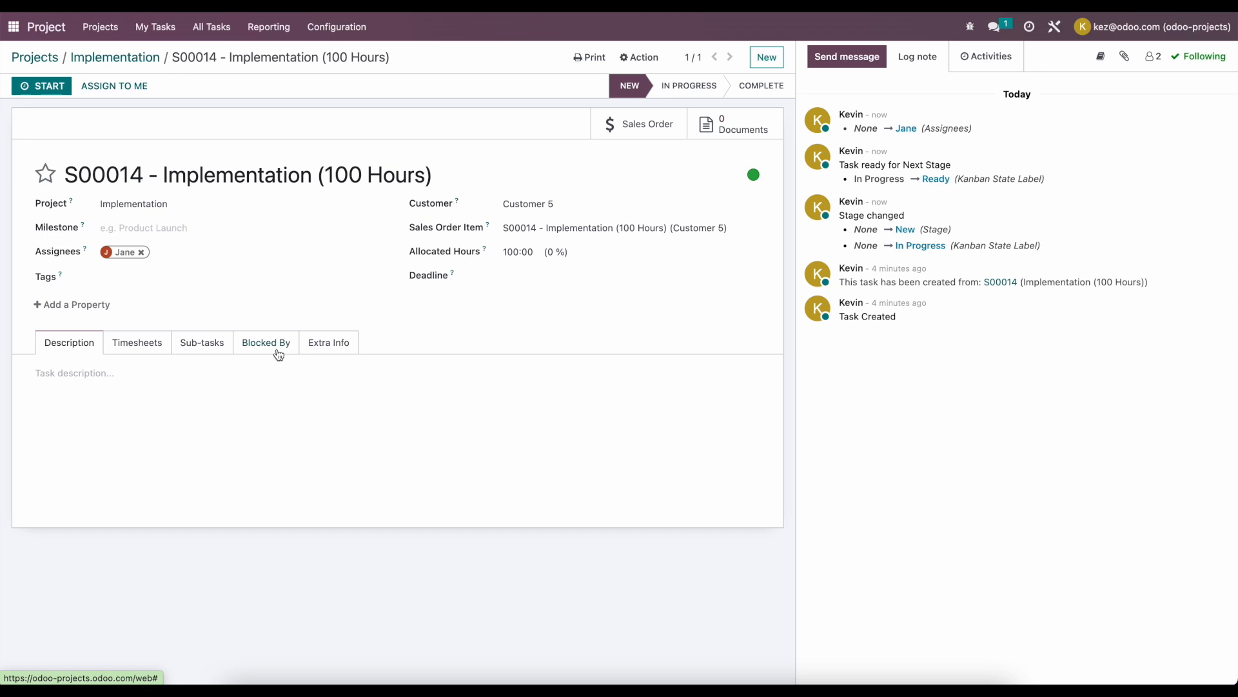
{"action": "left_click", "coordinate": [193, 344]}
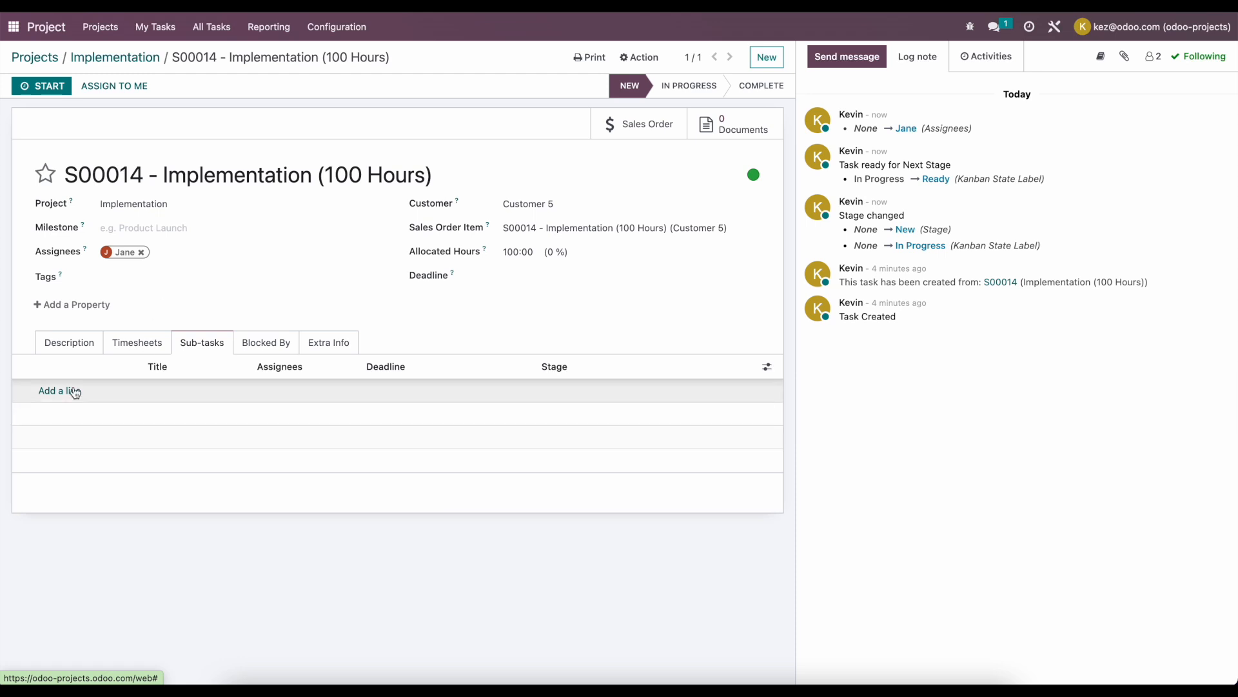
{"action": "left_click", "coordinate": [67, 391]}
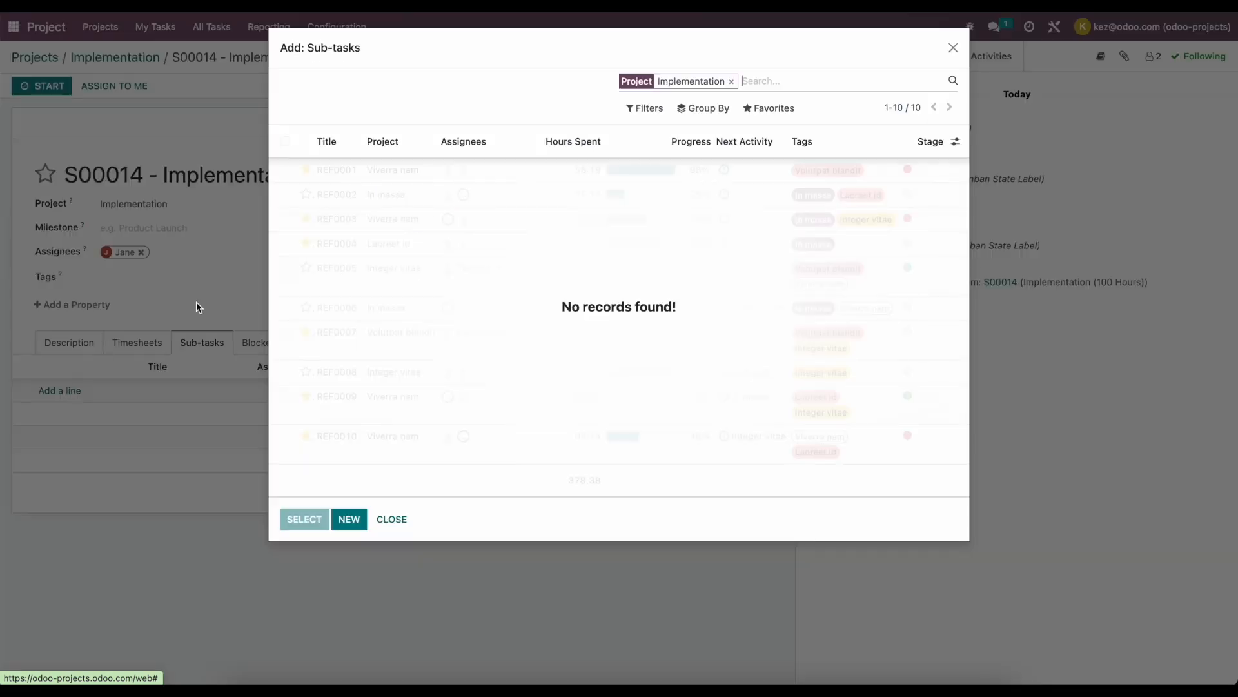
{"action": "left_click", "coordinate": [347, 523]}
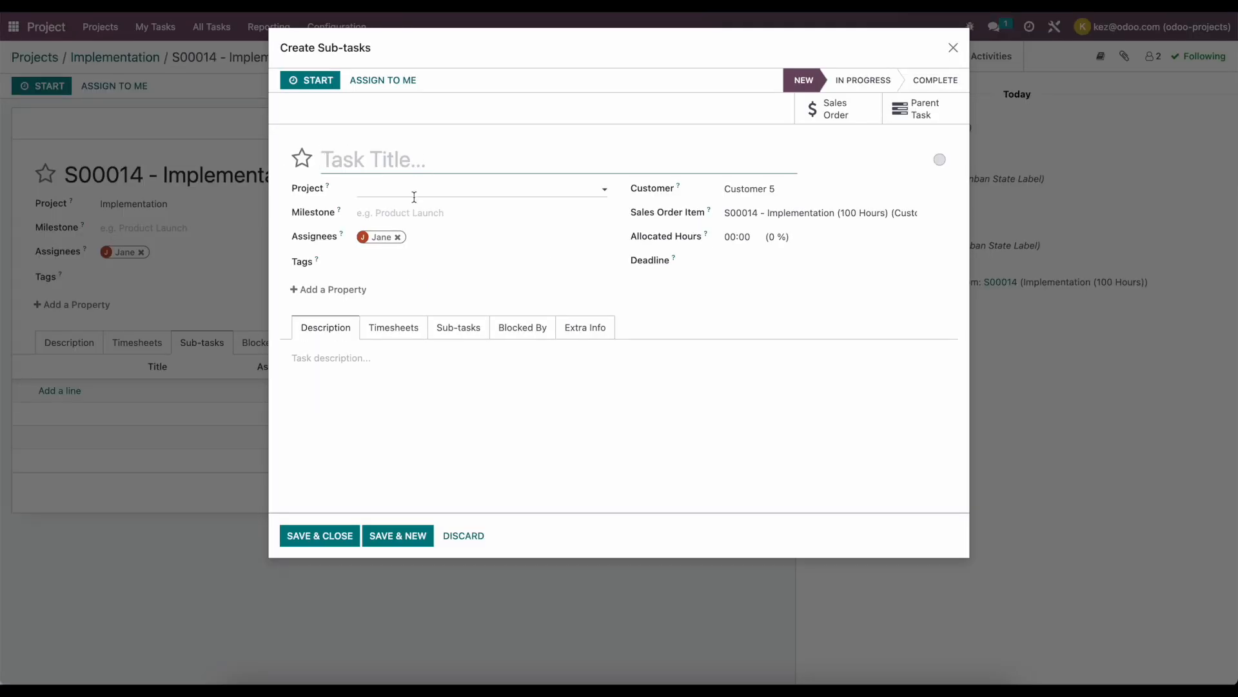
{"action": "left_click", "coordinate": [416, 189]}
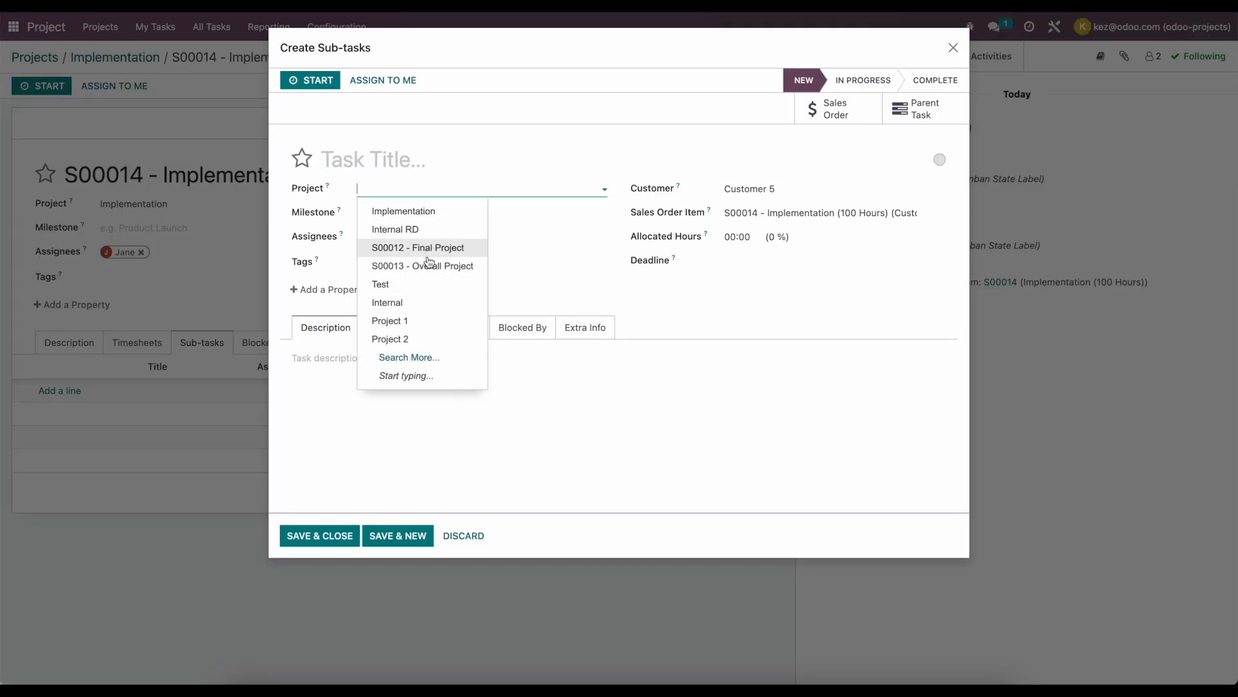
{"action": "left_click", "coordinate": [423, 155]}
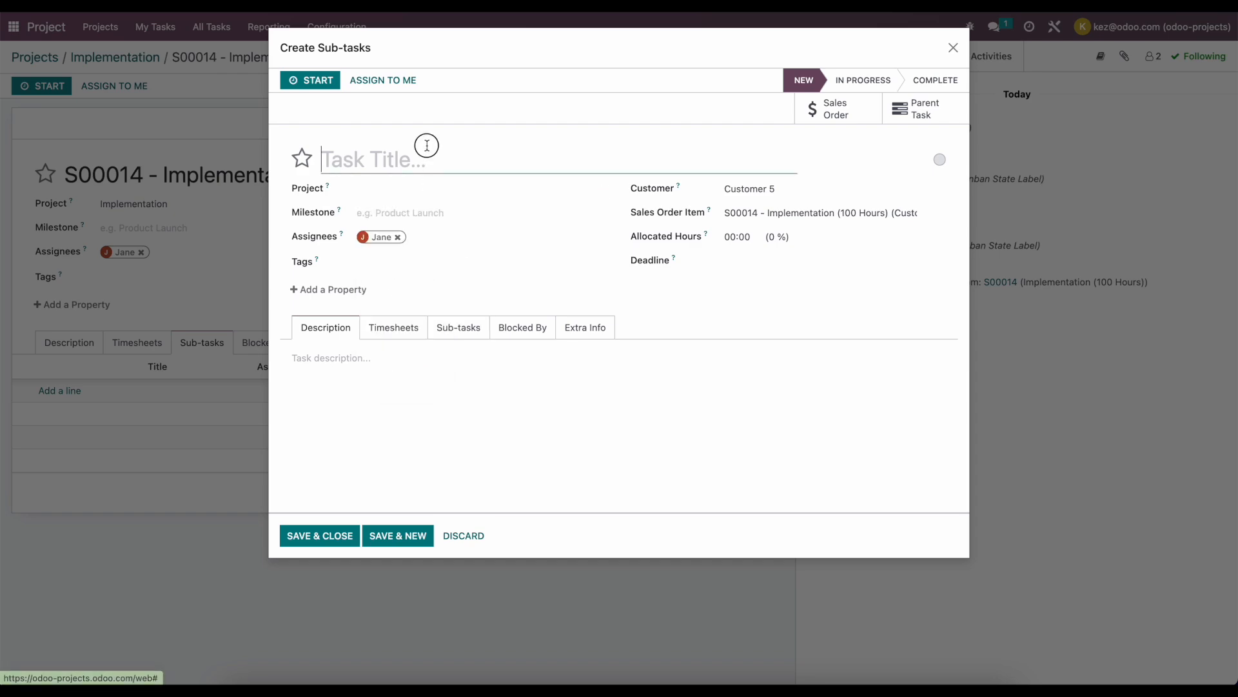
{"action": "left_click", "coordinate": [464, 535]}
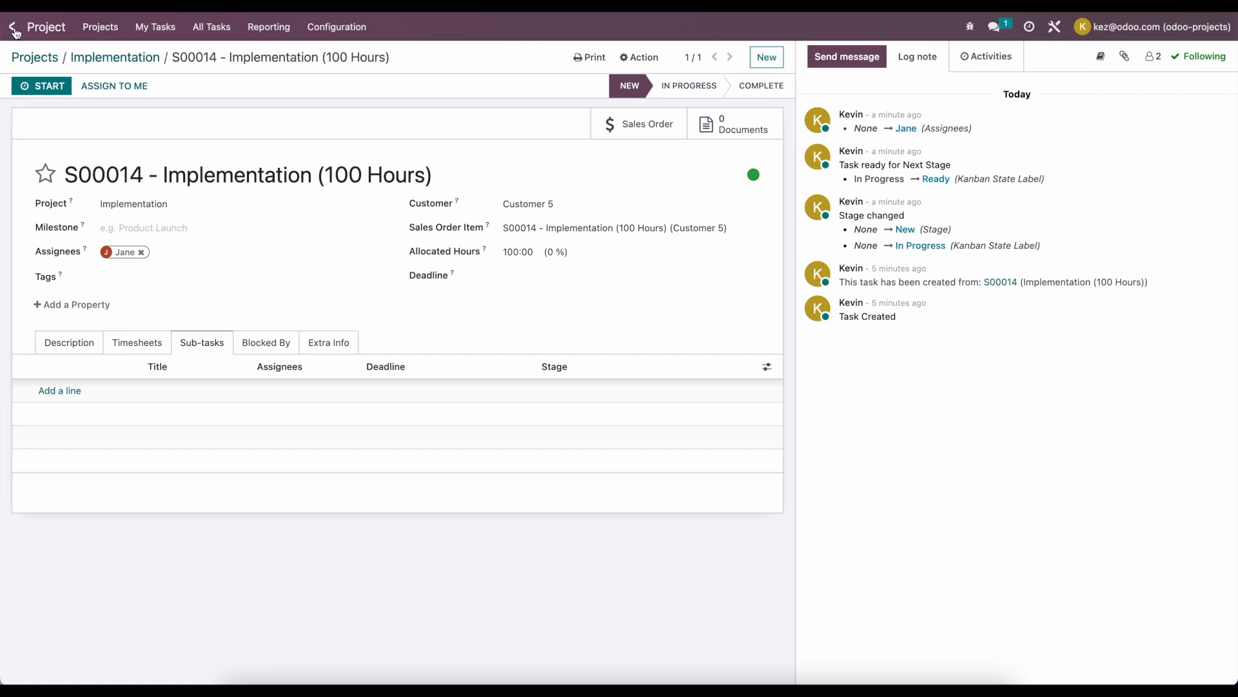
- Switch to the Inventory app and filter the product list to show only services
{"action": "left_click", "coordinate": [13, 27]}
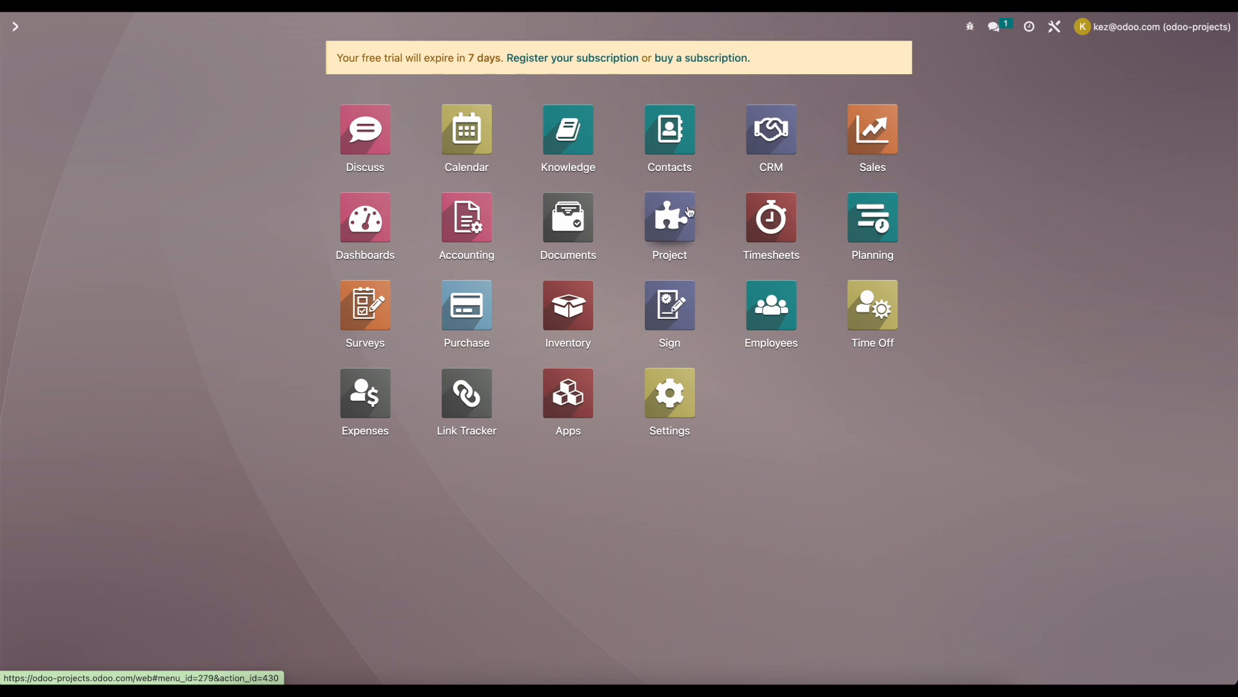
{"action": "left_click", "coordinate": [580, 297]}
{"action": "left_click", "coordinate": [236, 32]}
{"action": "left_click", "coordinate": [240, 51]}
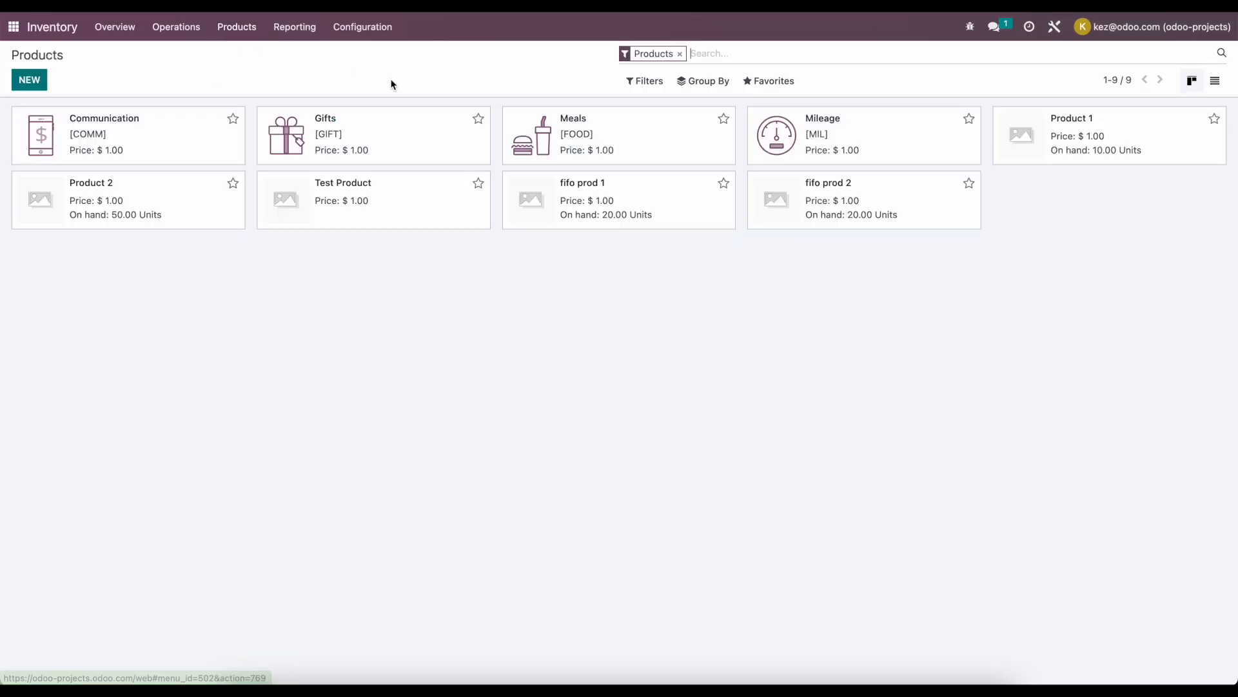
{"action": "left_click", "coordinate": [647, 83]}
{"action": "left_click", "coordinate": [652, 105]}
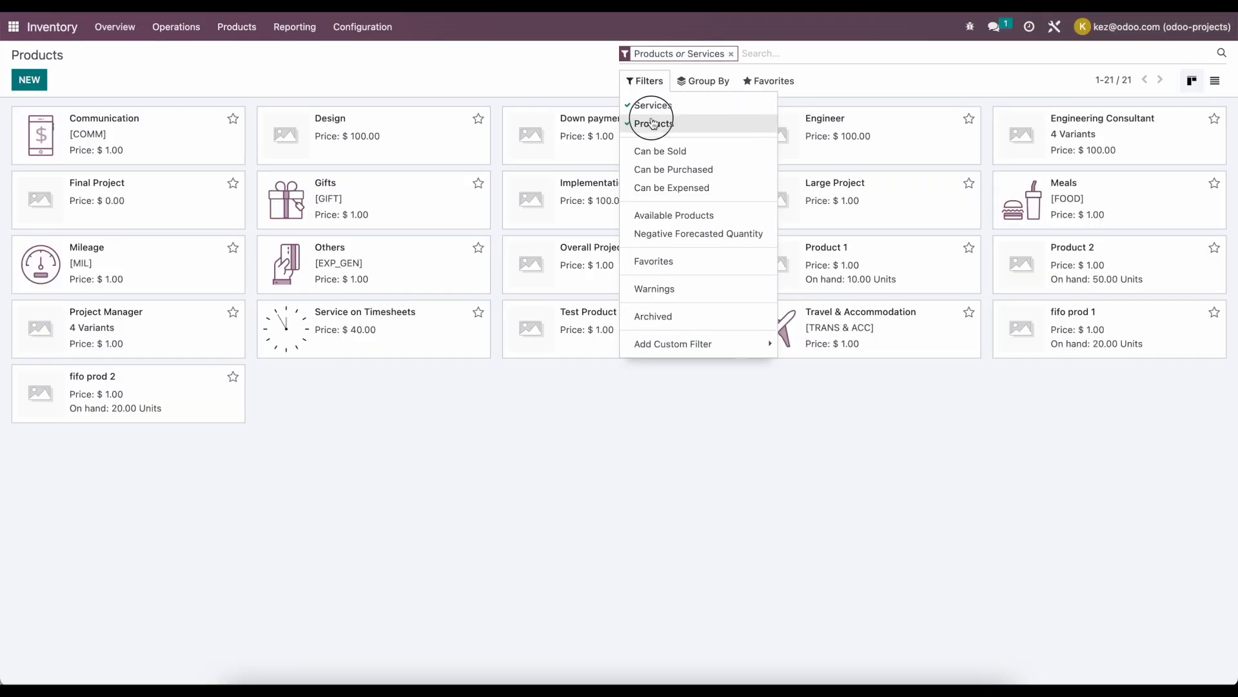
{"action": "left_click", "coordinate": [653, 123]}
{"action": "left_click", "coordinate": [420, 58]}
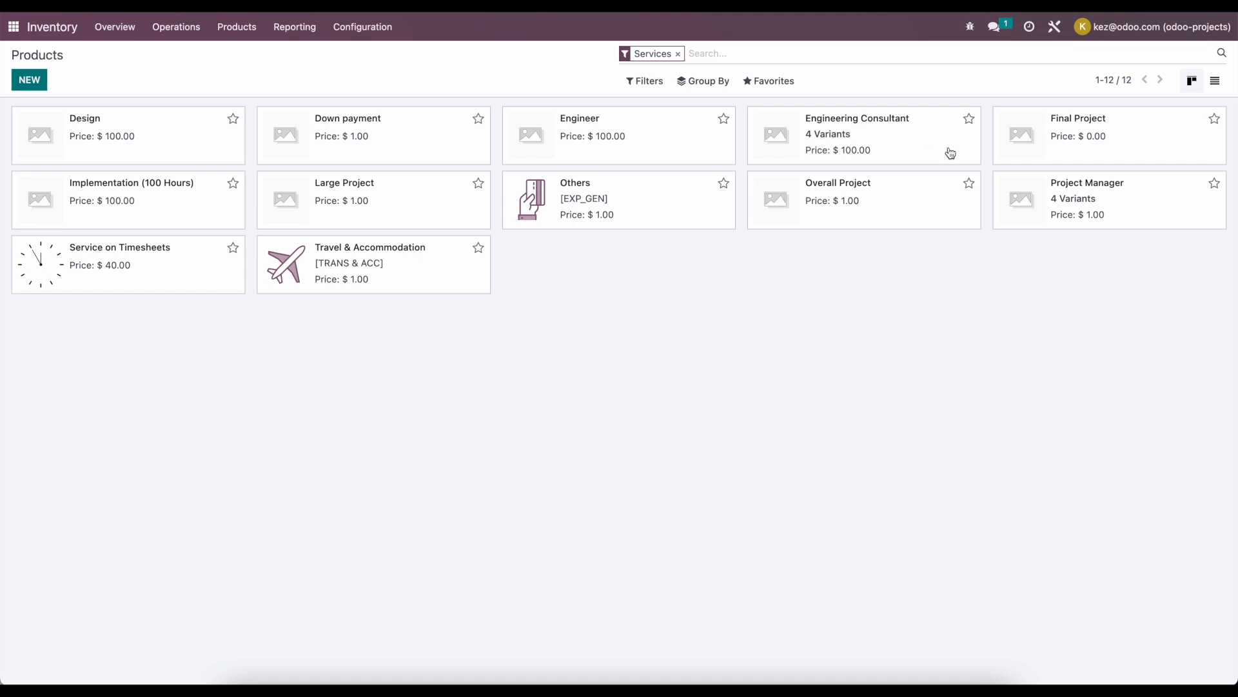
- Open the Engineering Consultant service and examine its invoicing and planning settings and its Rate and Multiplier attributes
{"action": "left_click", "coordinate": [894, 127]}
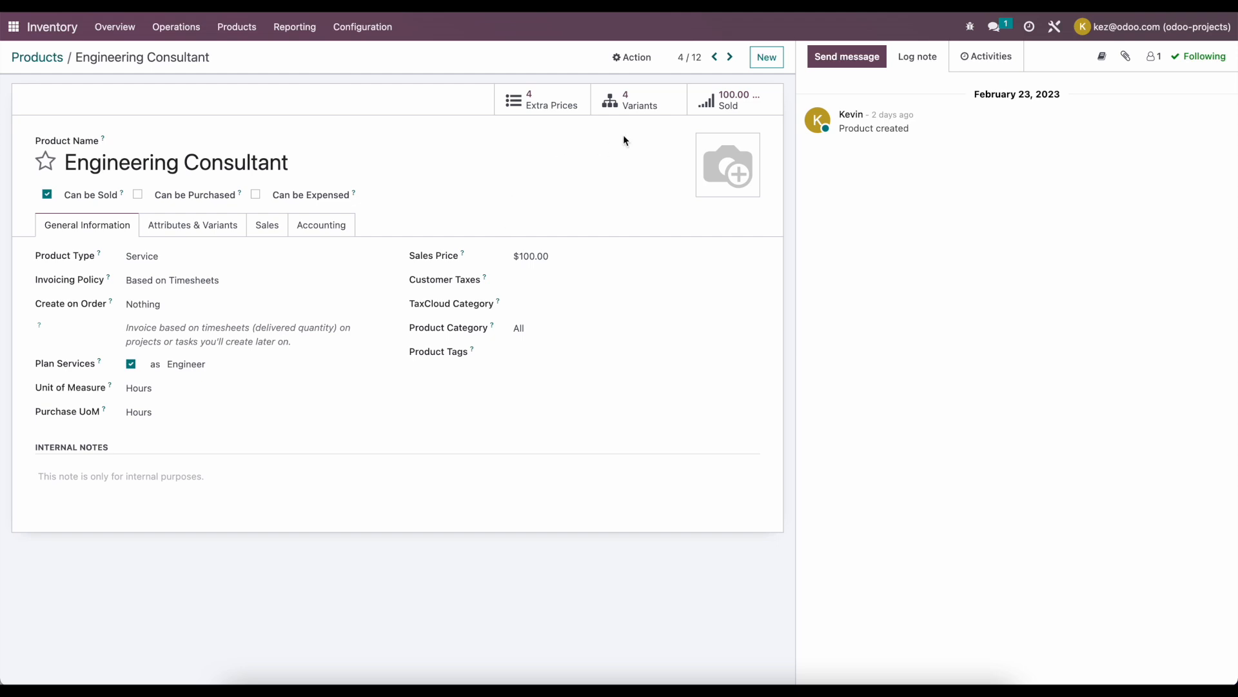
{"action": "left_click", "coordinate": [227, 226]}
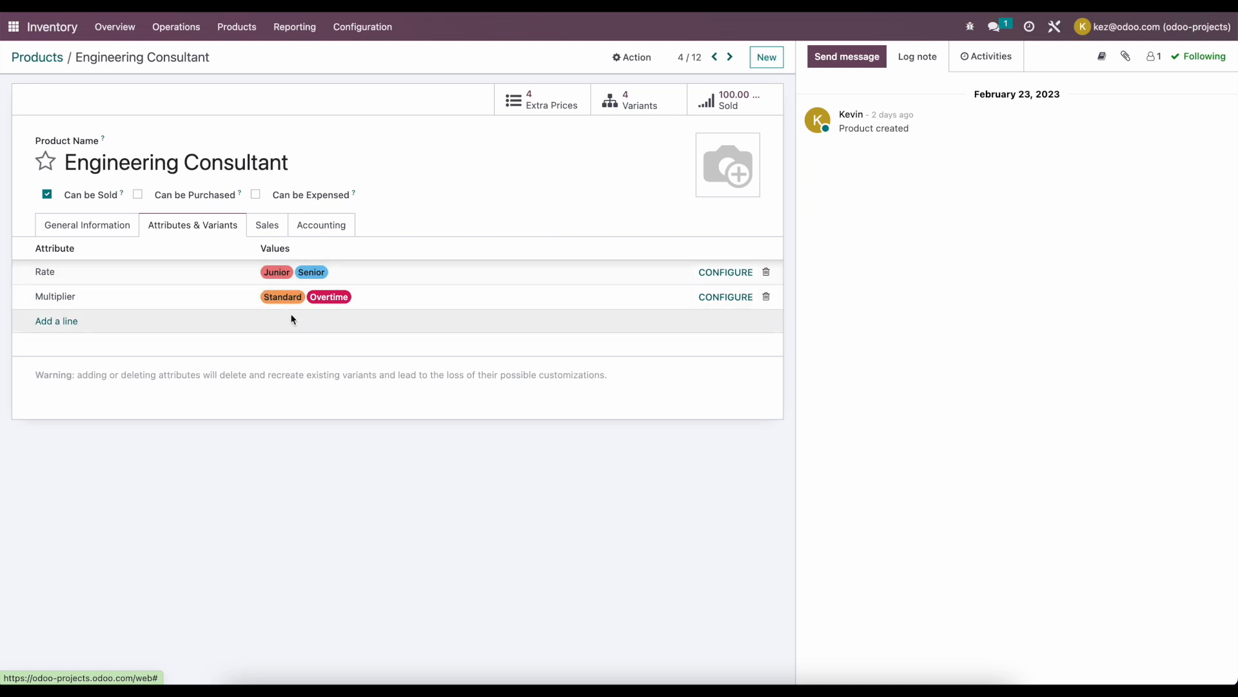
{"action": "left_click", "coordinate": [111, 230]}
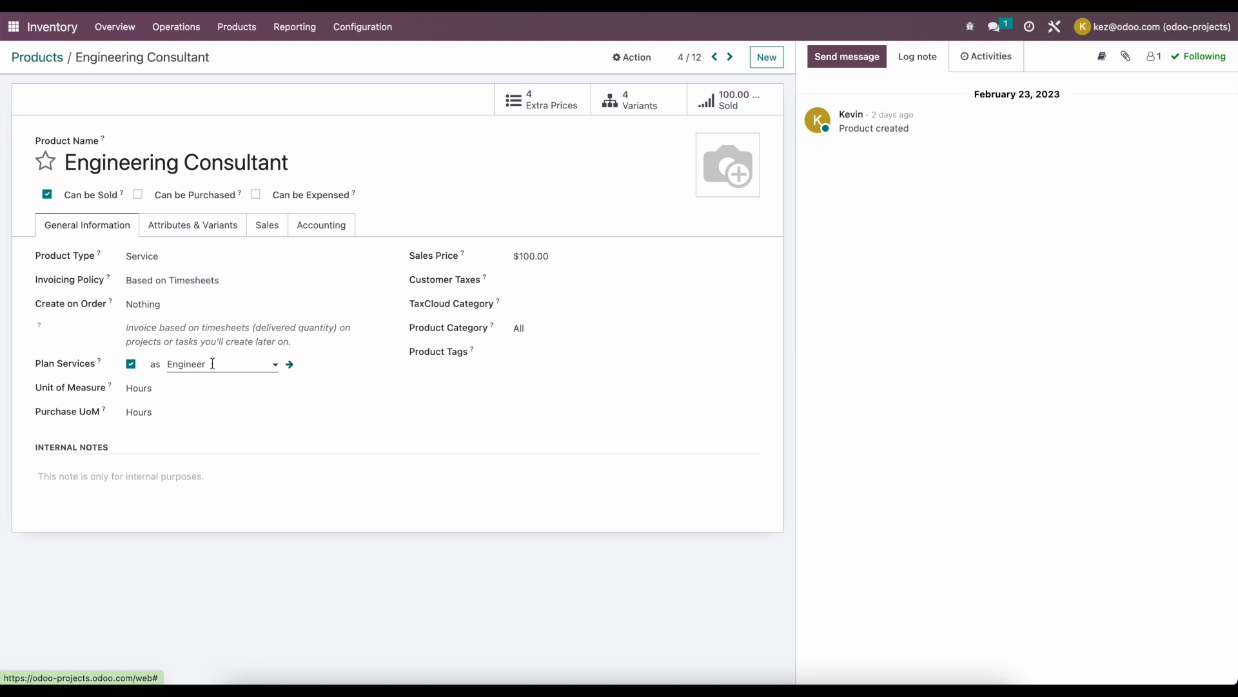
{"action": "left_click", "coordinate": [197, 224]}
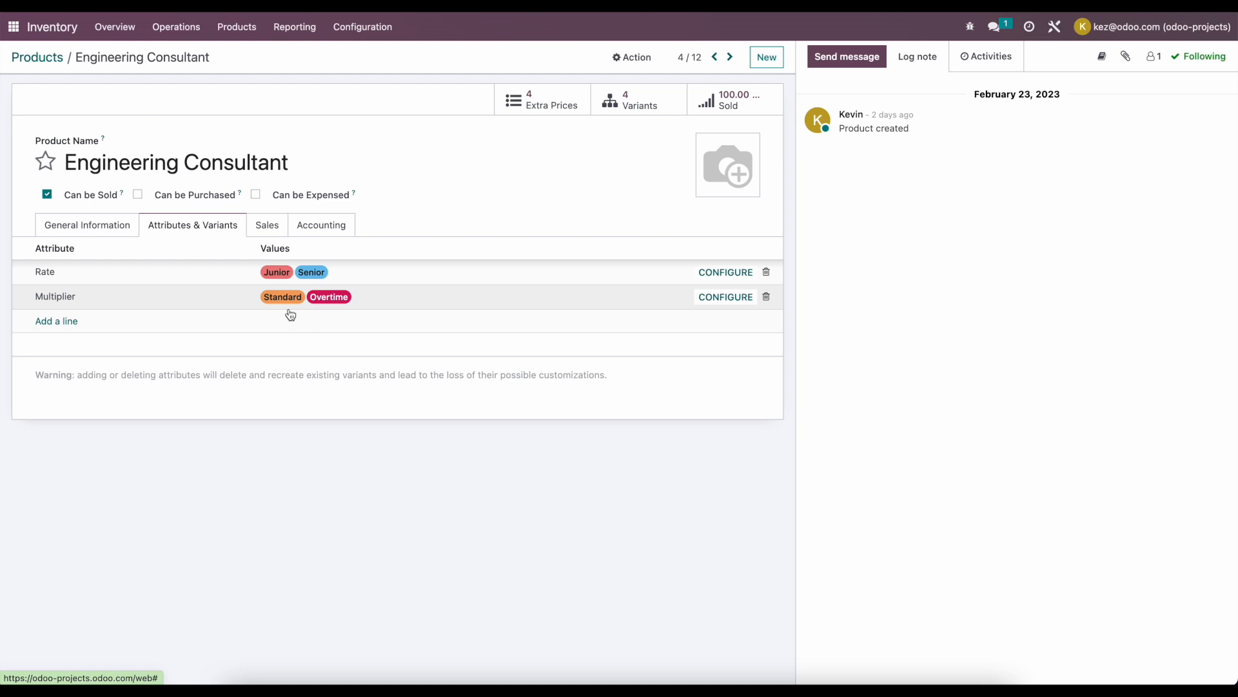
{"action": "left_click", "coordinate": [46, 223]}
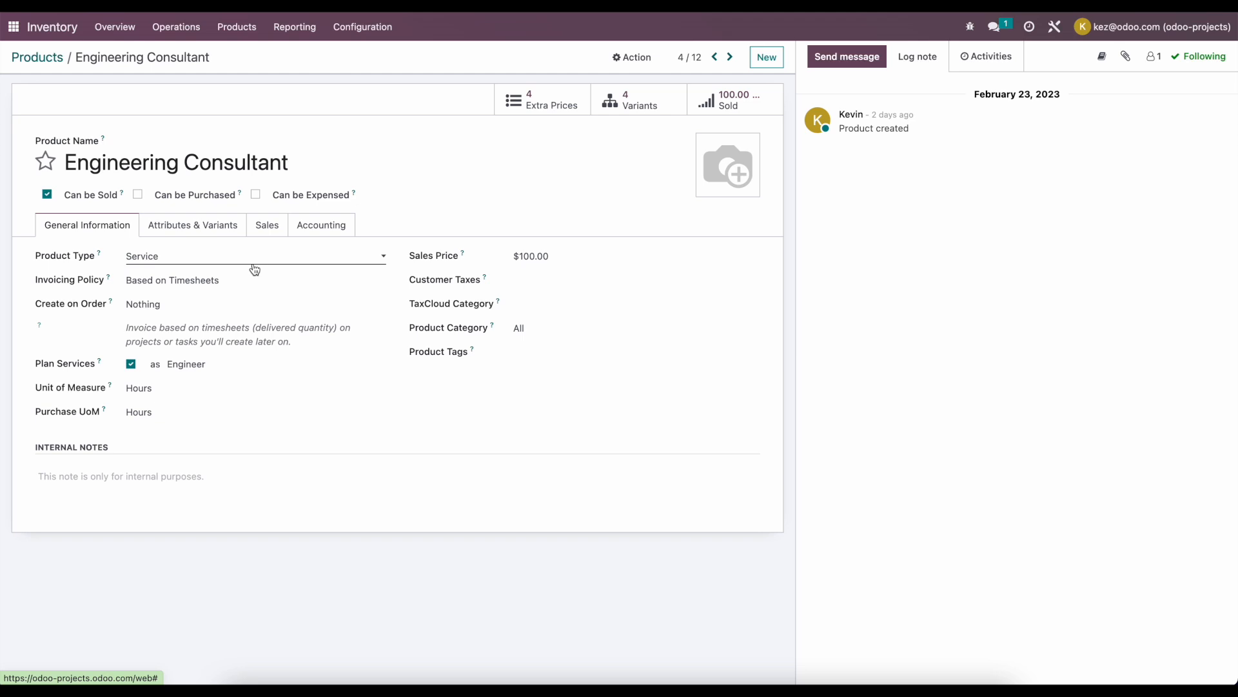
{"action": "left_click", "coordinate": [216, 231]}
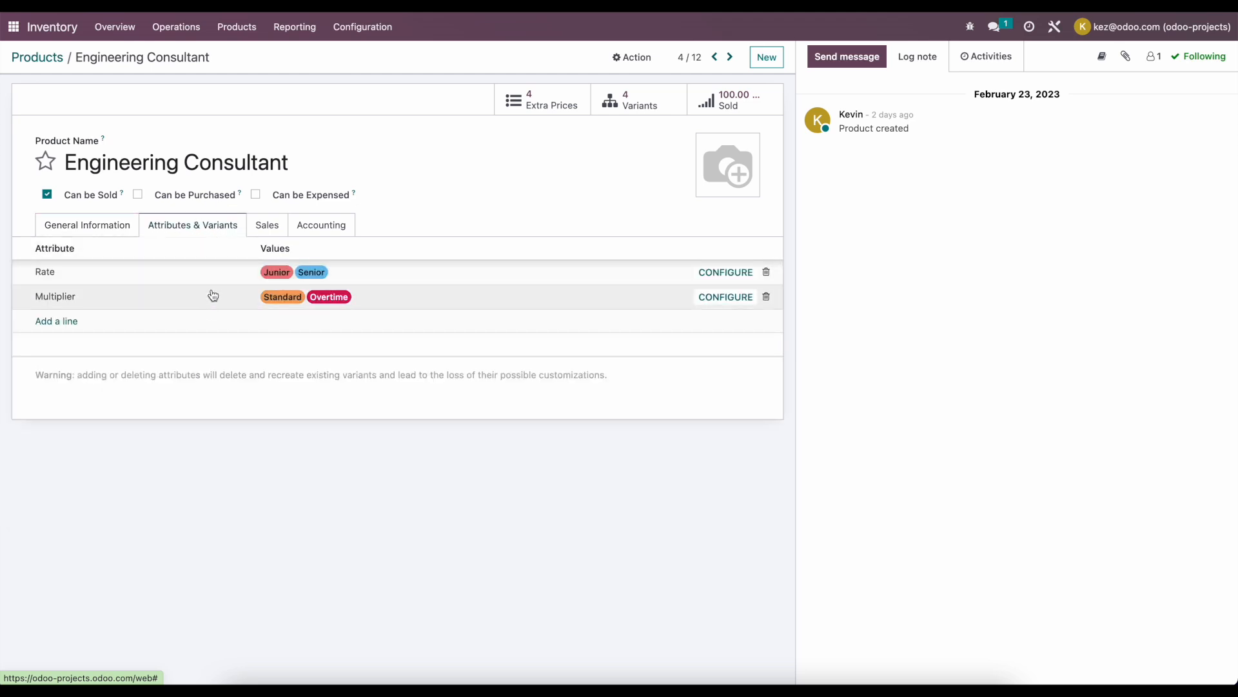
{"action": "left_click", "coordinate": [111, 233]}
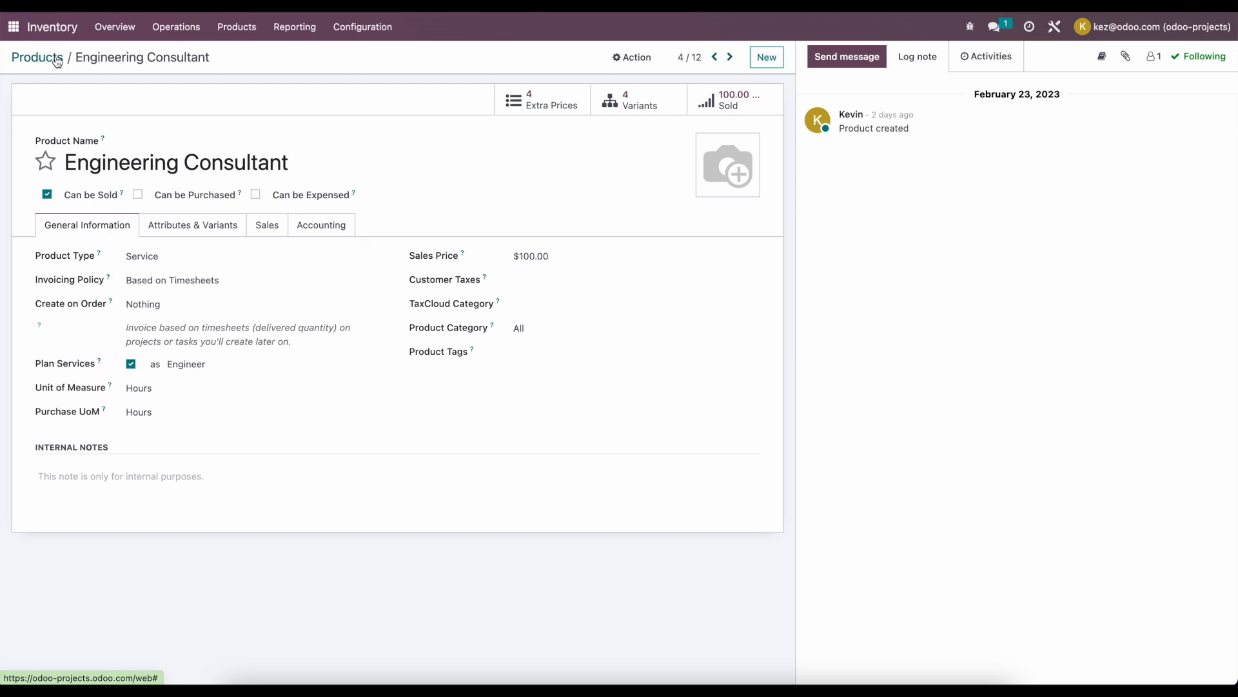
- Switch to the Sales app and start a new quotation for a newly created customer named Customer 6
{"action": "left_click", "coordinate": [97, 31]}
{"action": "left_click", "coordinate": [13, 26]}
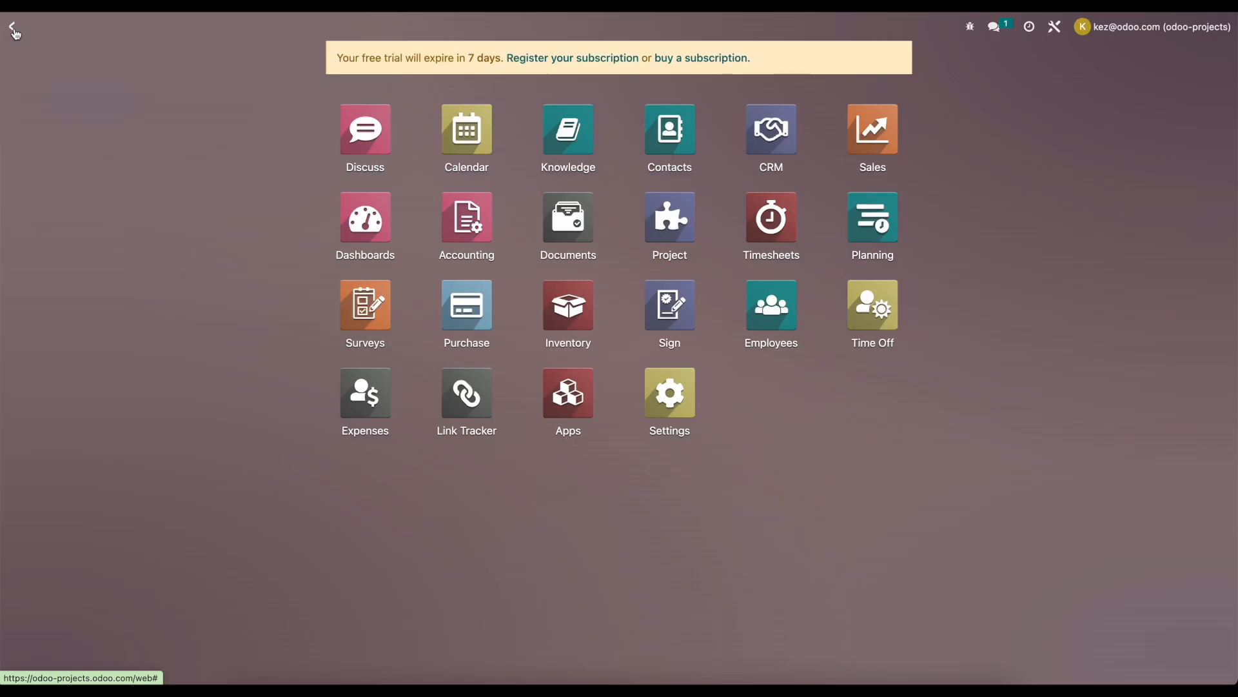
{"action": "left_click", "coordinate": [858, 132]}
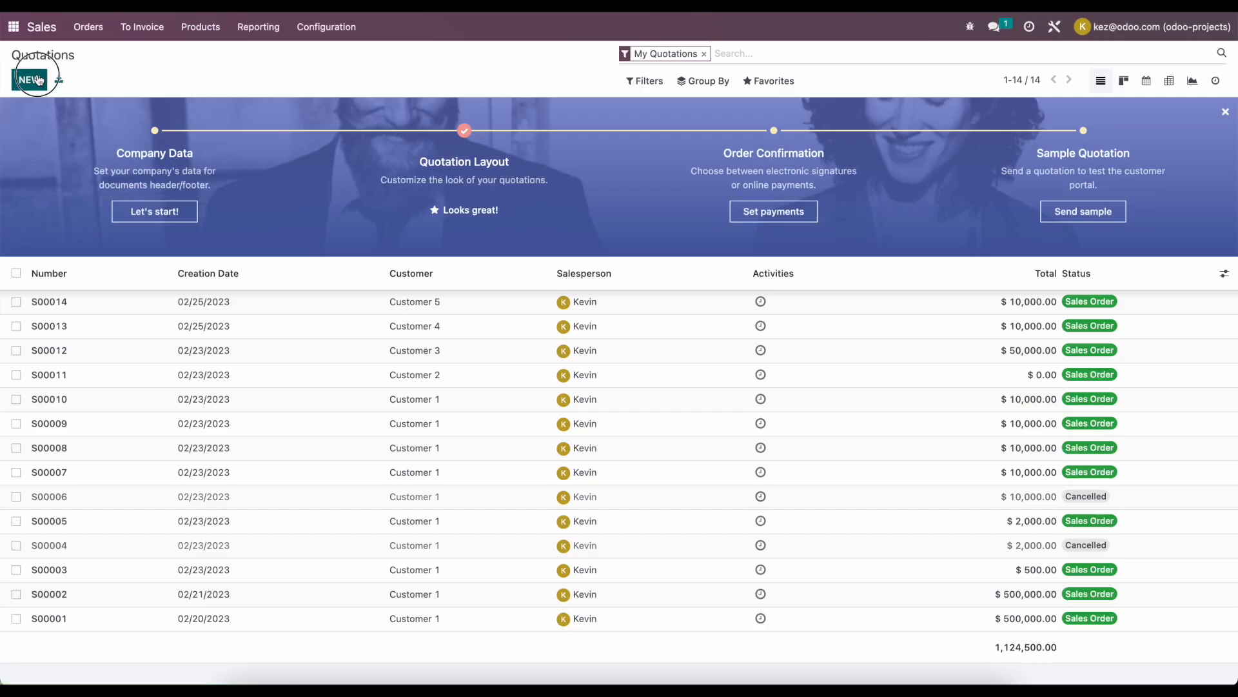
{"action": "left_click", "coordinate": [29, 79]}
{"action": "left_click", "coordinate": [159, 208]}
{"action": "type", "text": "Ciuustomer 6"}
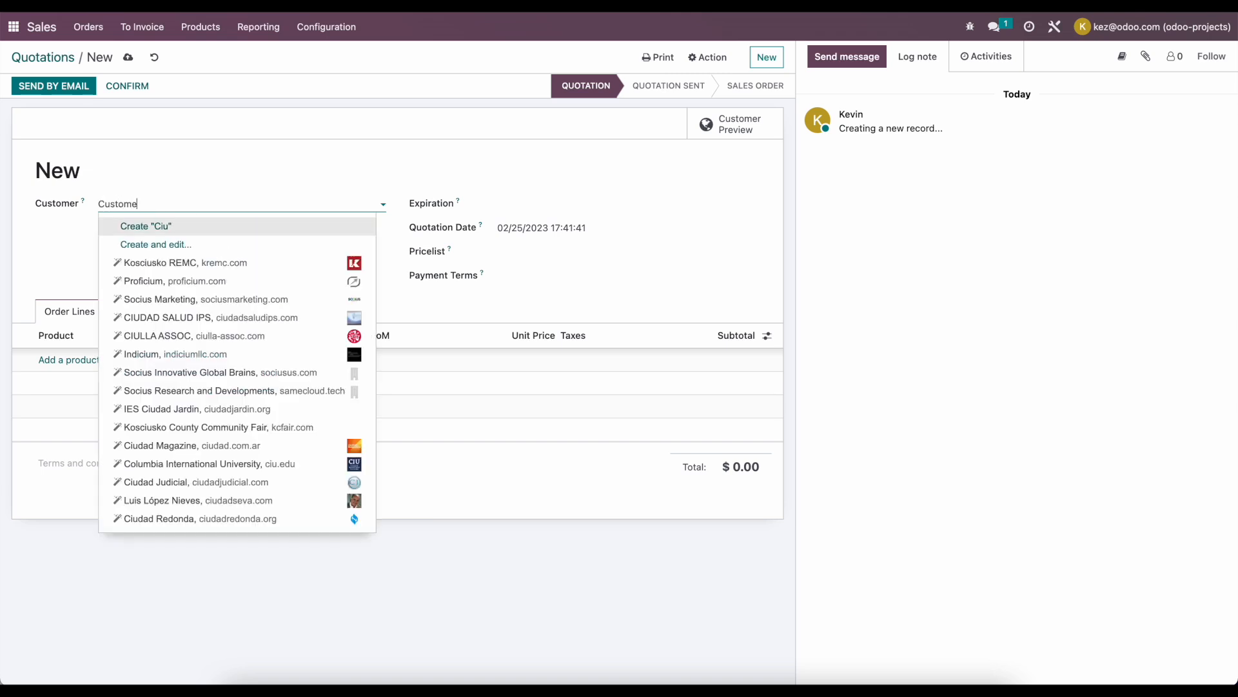
{"action": "left_click", "coordinate": [164, 226]}
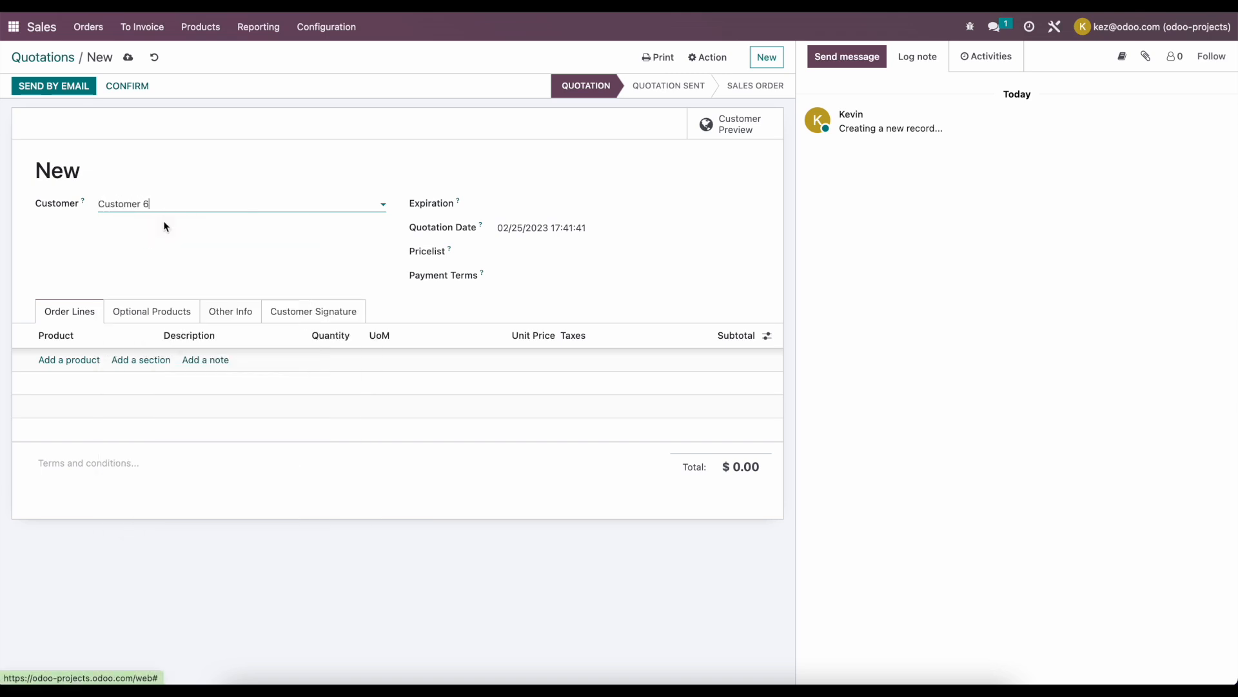
- Add a section titled Project Estimate to the quotation's order lines
{"action": "left_click", "coordinate": [148, 367]}
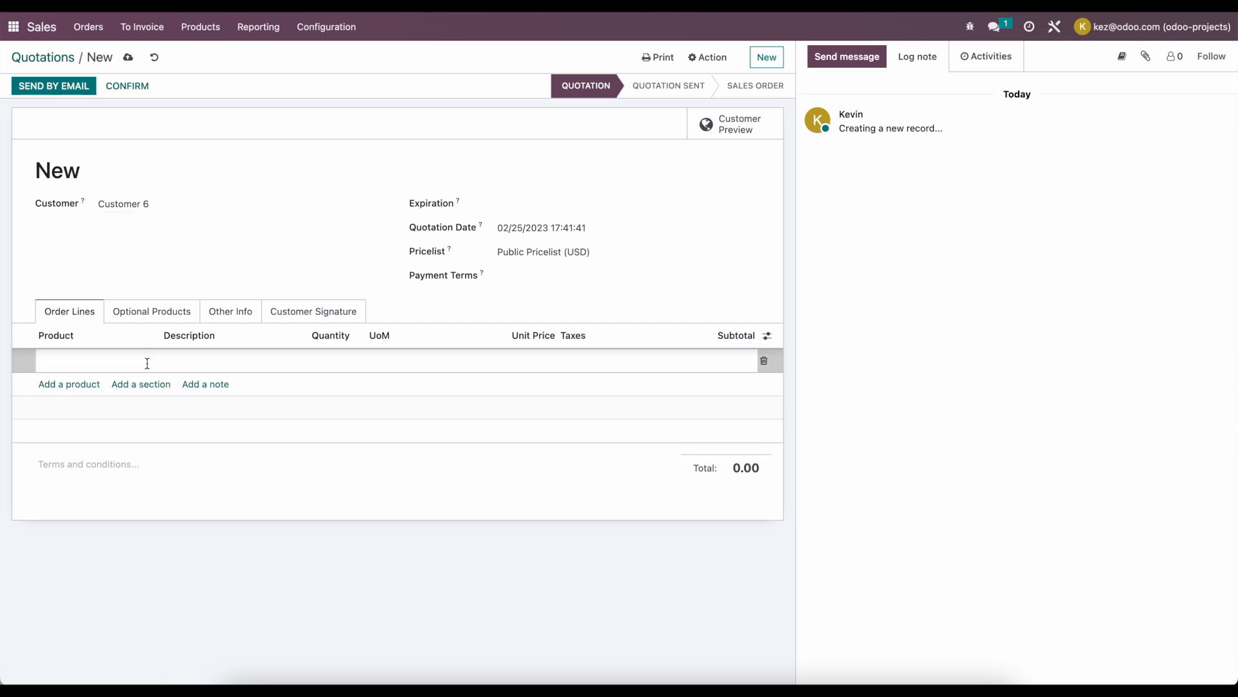
{"action": "type", "text": "Poject Fixe"}
{"action": "key", "text": "super+BackSpace"}
{"action": "type", "text": "Project Estimate"}
{"action": "left_click", "coordinate": [118, 400]}
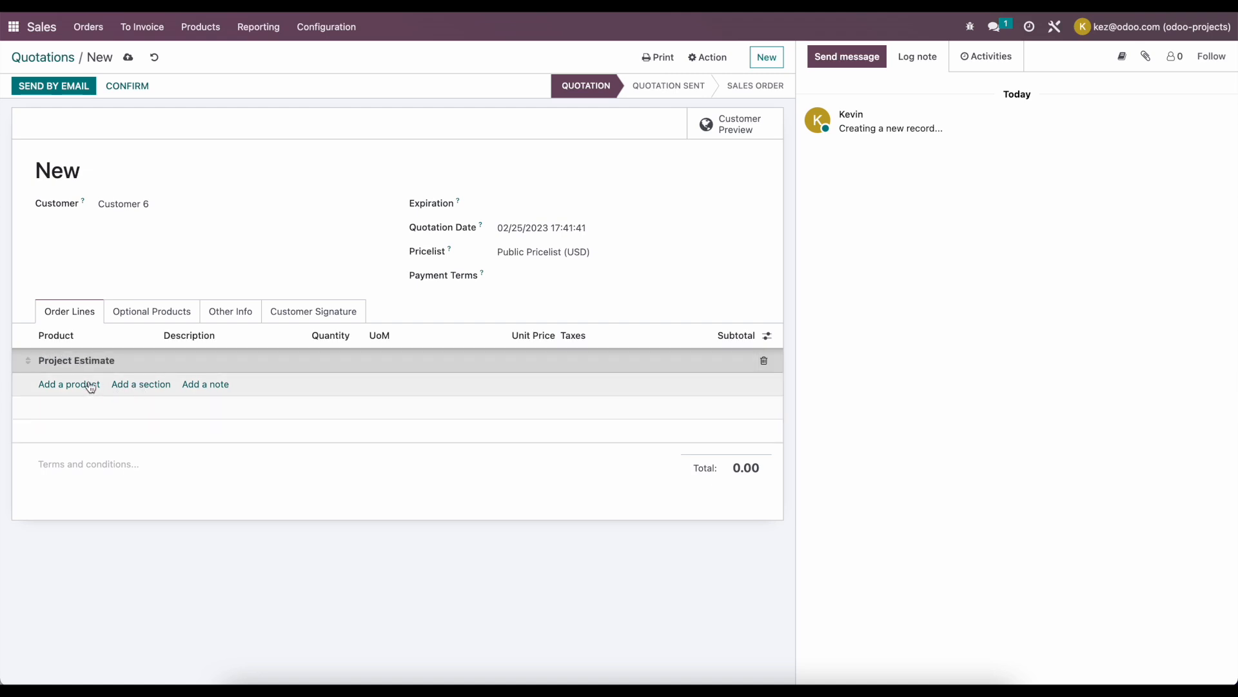
- Add a note below the Project Estimate section reading "Overall project estimated to cost 100,000"
{"action": "left_click", "coordinate": [194, 385]}
{"action": "type", "text": "Ov"}
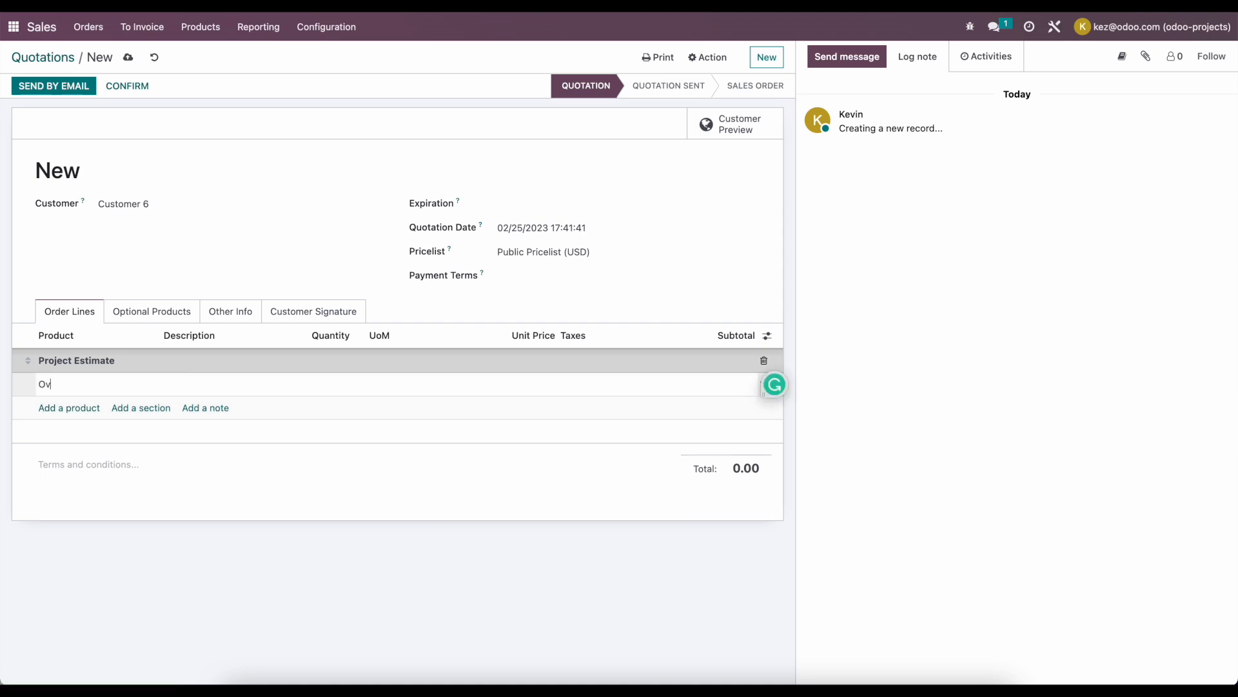
{"action": "type", "text": "erall project estimated to cost "}
{"action": "type", "text": "1000"}
{"action": "type", "text": ",000"}
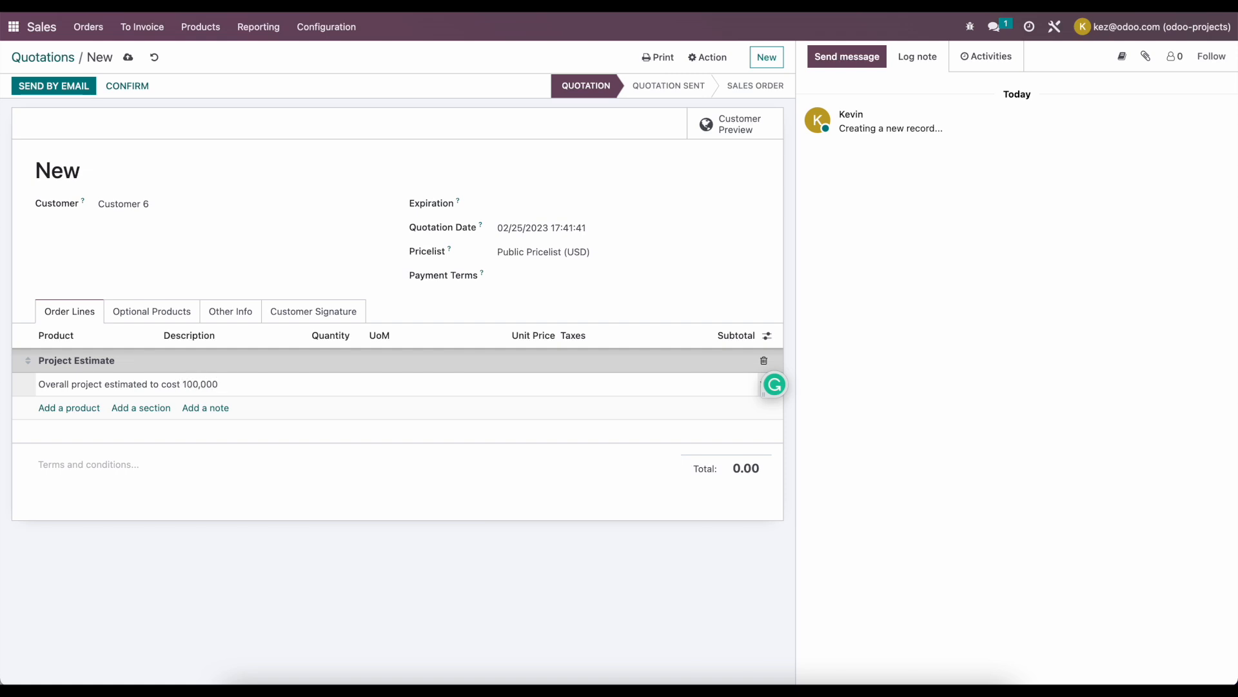
- Append "; Actual rates will be billed;" to the estimate note and correct its wording to "is estimated"
{"action": "triple_click", "coordinate": [185, 387]}
{"action": "left_click", "coordinate": [183, 386]}
{"action": "key", "text": "Right"}
{"action": "left_click", "coordinate": [298, 380]}
{"action": "left_click", "coordinate": [307, 380]}
{"action": "type", "text": "; Actual rates will be"}
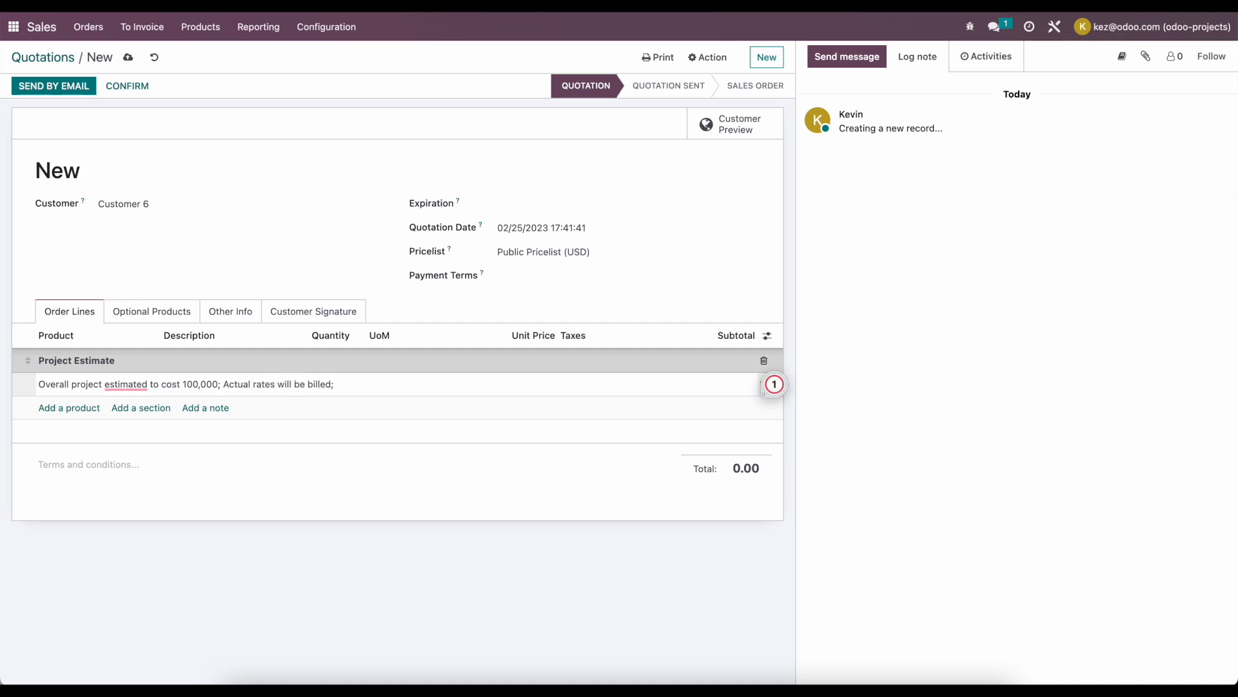
{"action": "mouse_move", "coordinate": [139, 384]}
{"action": "left_click", "coordinate": [140, 426]}
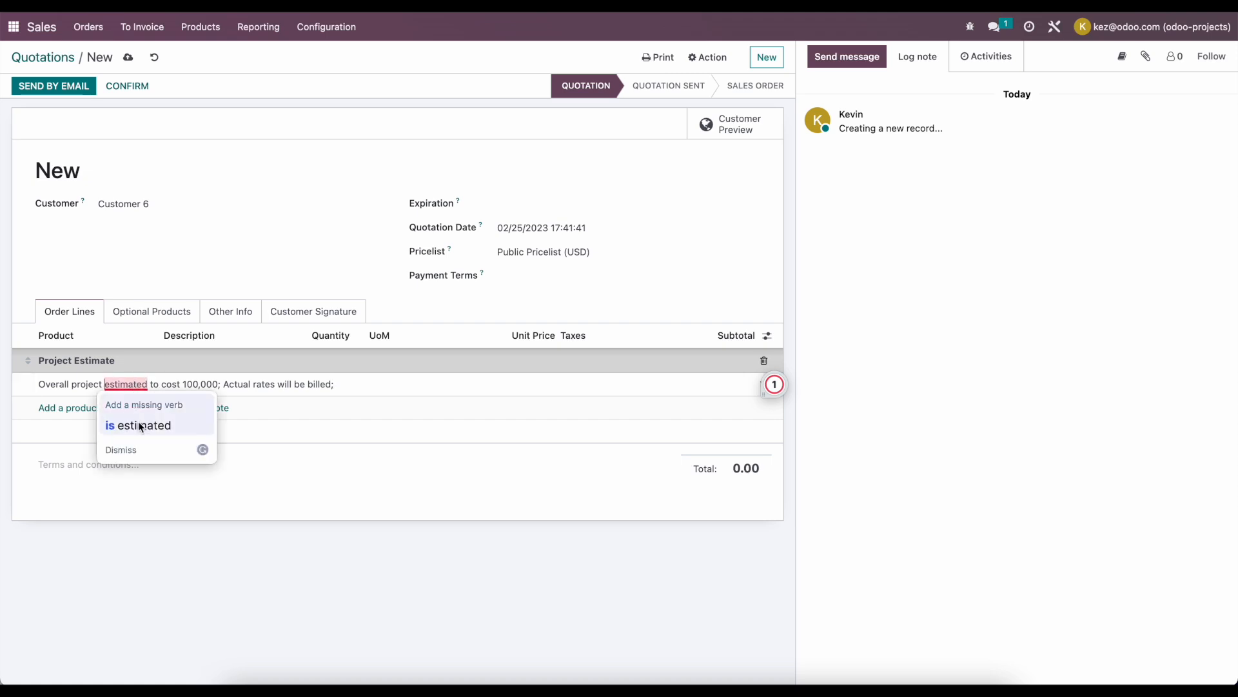
{"action": "left_click", "coordinate": [357, 387]}
{"action": "left_click", "coordinate": [355, 424]}
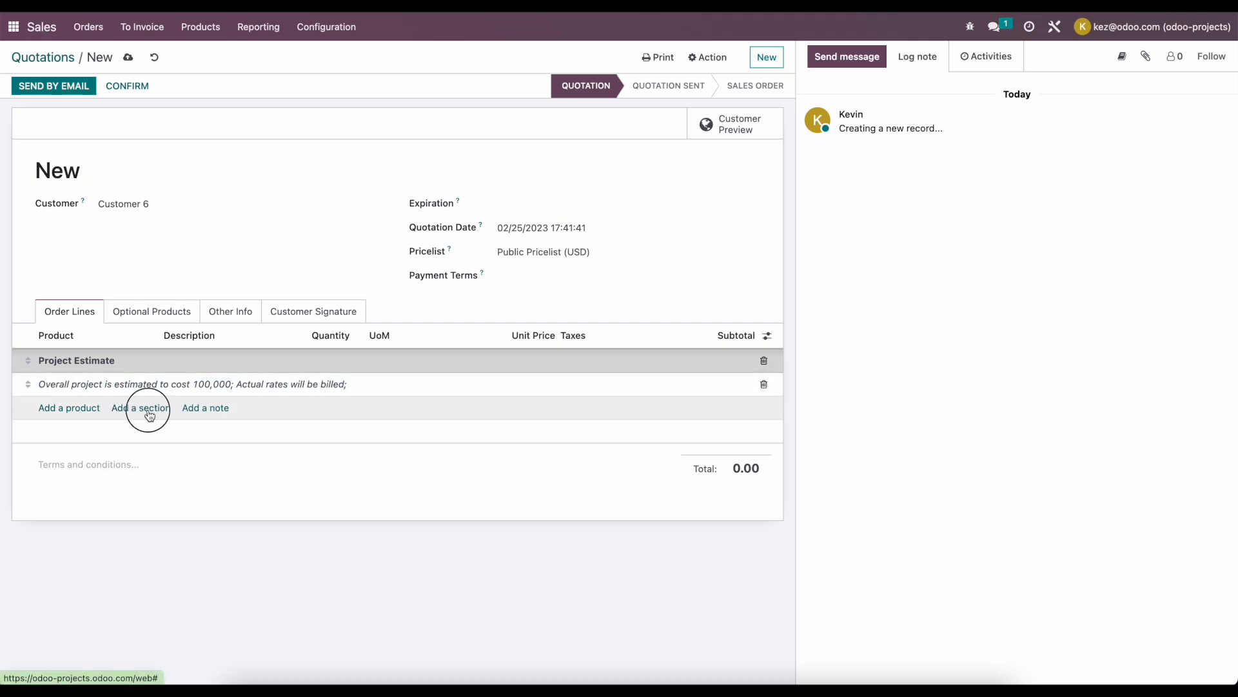
- Add a second note listing 100 PM Hours, 200 DEV Hours and 200 Engineering Hours on separate lines
{"action": "left_click", "coordinate": [149, 410]}
{"action": "left_click", "coordinate": [187, 451]}
{"action": "left_click", "coordinate": [192, 411]}
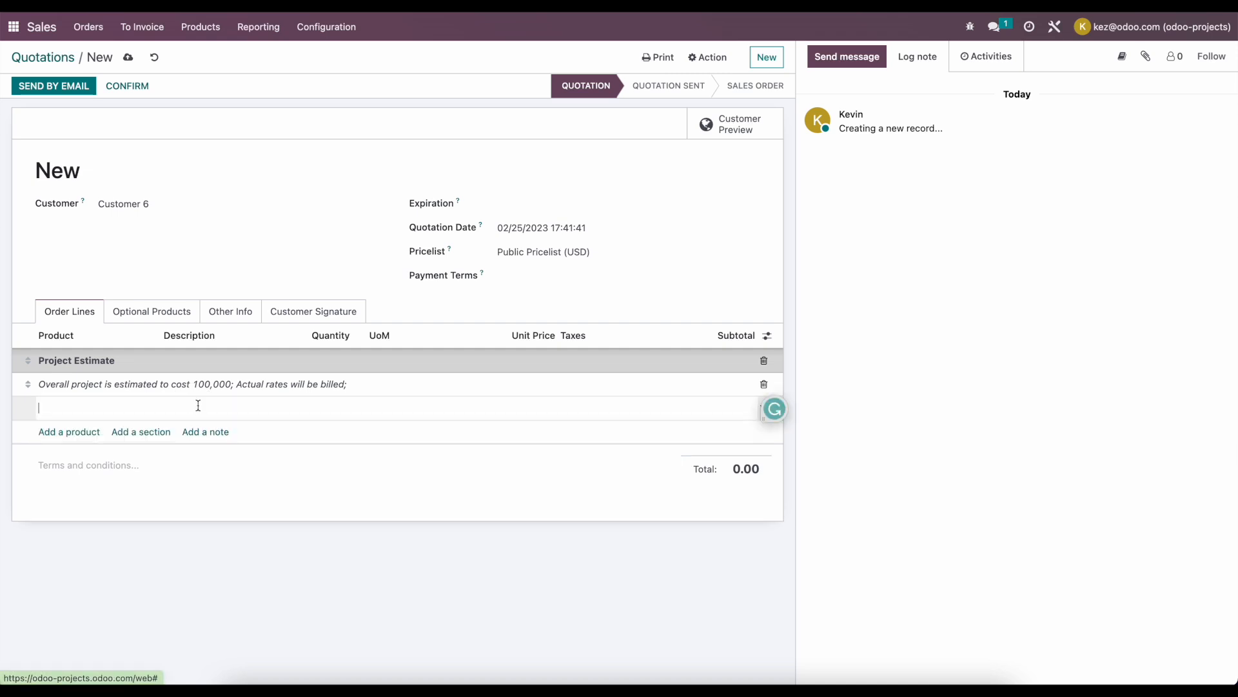
{"action": "type", "text": "100 PM Hours"}
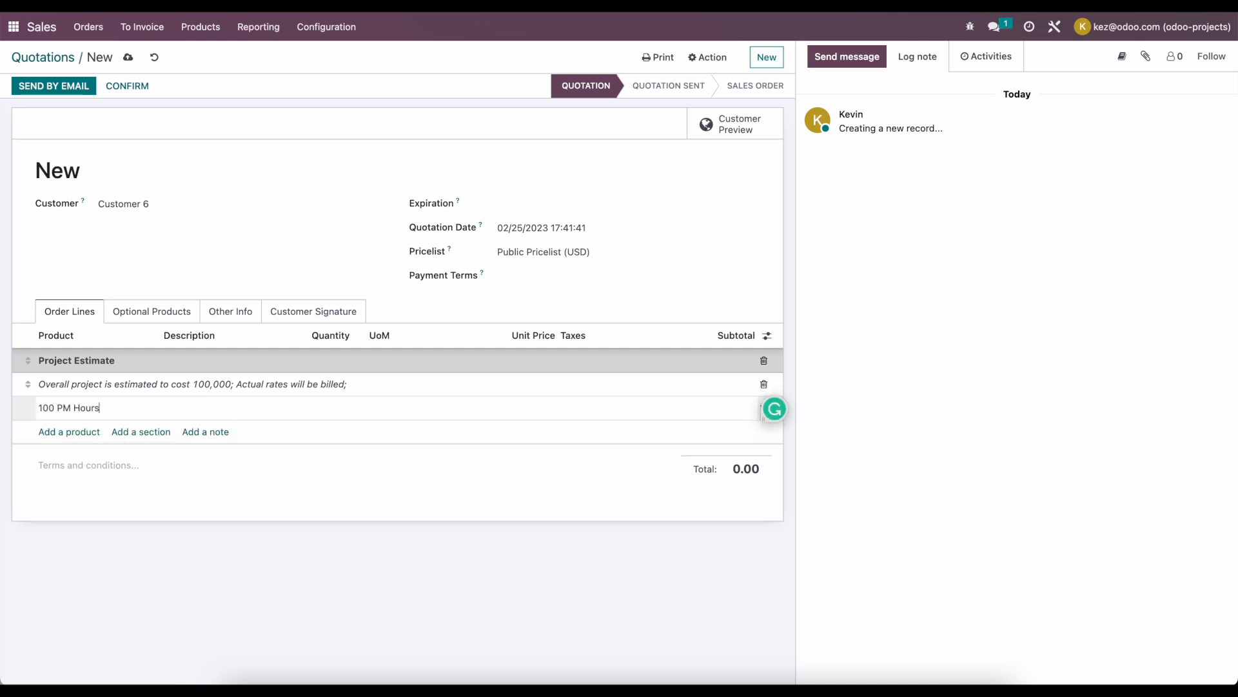
{"action": "key", "text": "Return"}
{"action": "type", "text": "200 DEV"}
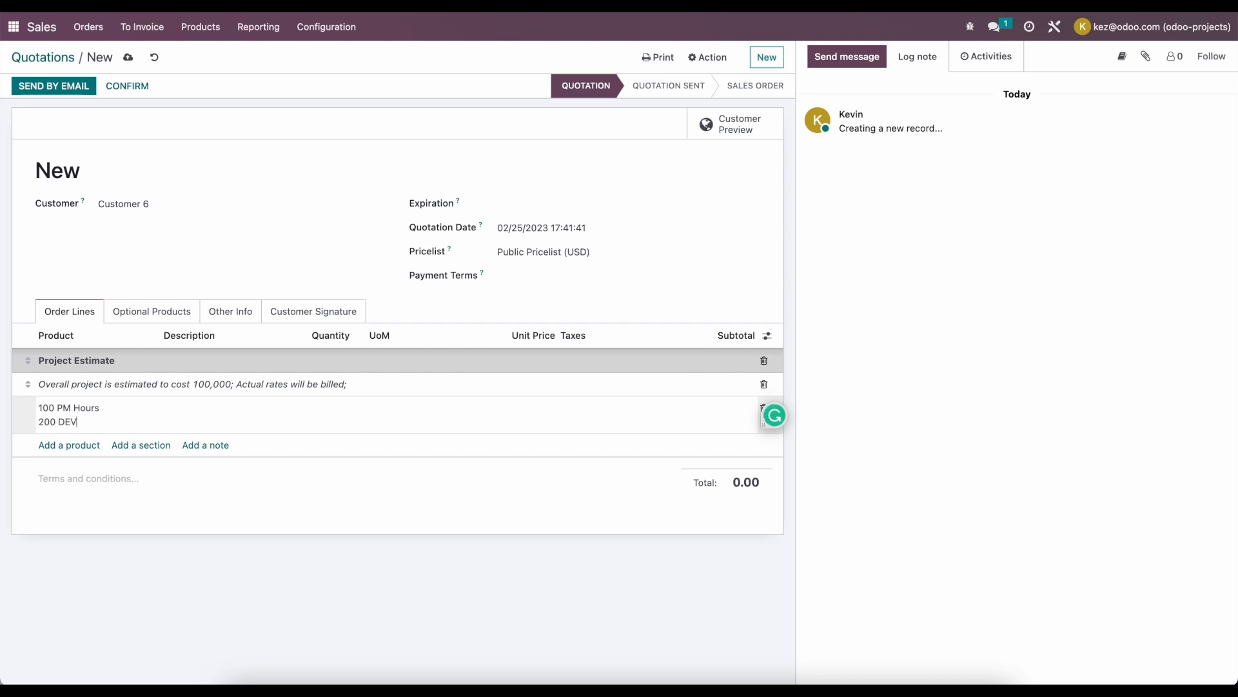
{"action": "type", "text": " Hours"}
{"action": "key", "text": "Return"}
{"action": "type", "text": "200 Engineer"}
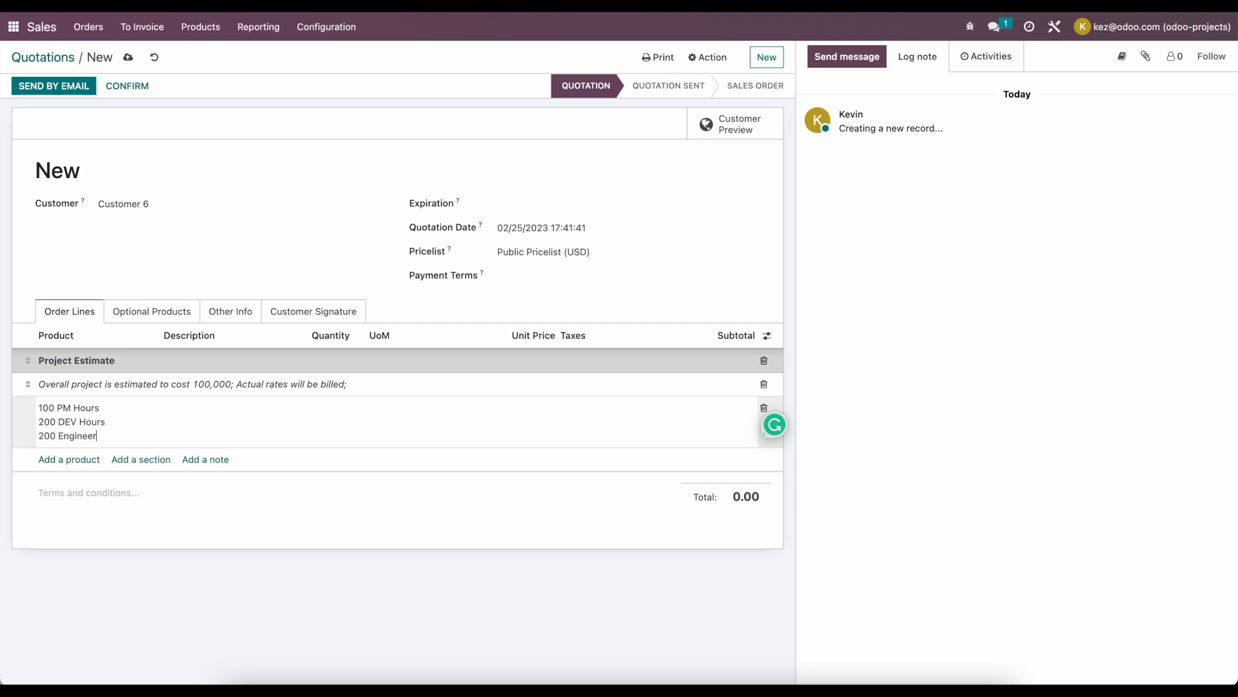
{"action": "type", "text": "ing ho"}
{"action": "key", "text": "BackSpace"}
{"action": "type", "text": "Hours"}
{"action": "left_click", "coordinate": [215, 501]}
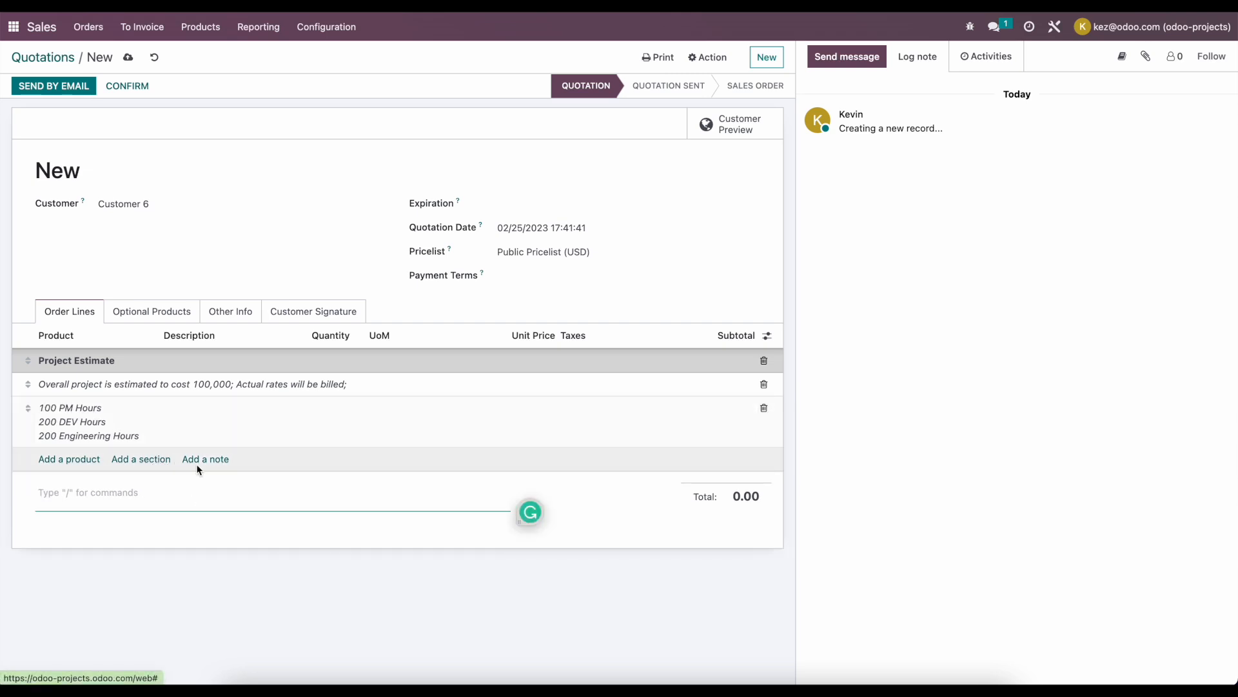
- Add a section titled Rates below the estimate notes in the order lines
{"action": "left_click", "coordinate": [158, 461]}
{"action": "type", "text": "Rate"}
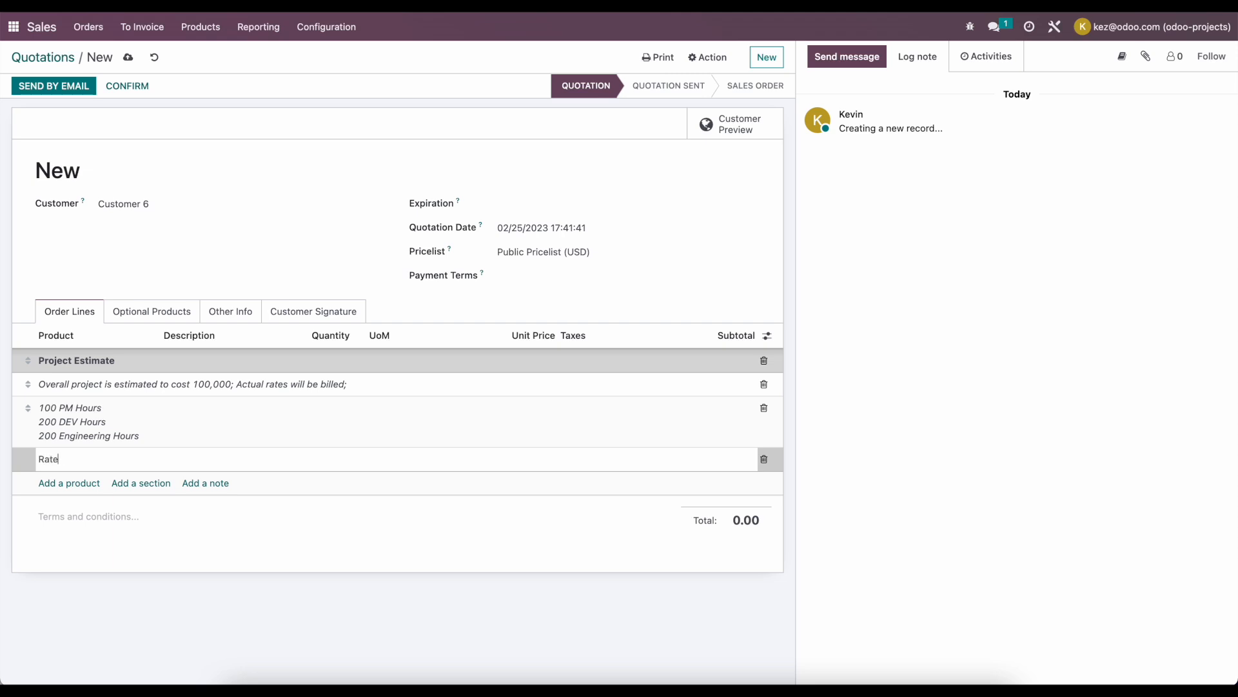
{"action": "type", "text": "s"}
{"action": "left_click", "coordinate": [172, 507]}
- Add the Engineering Consultant product below the Rates section with the Junior rate and Standard multiplier
{"action": "left_click", "coordinate": [71, 484]}
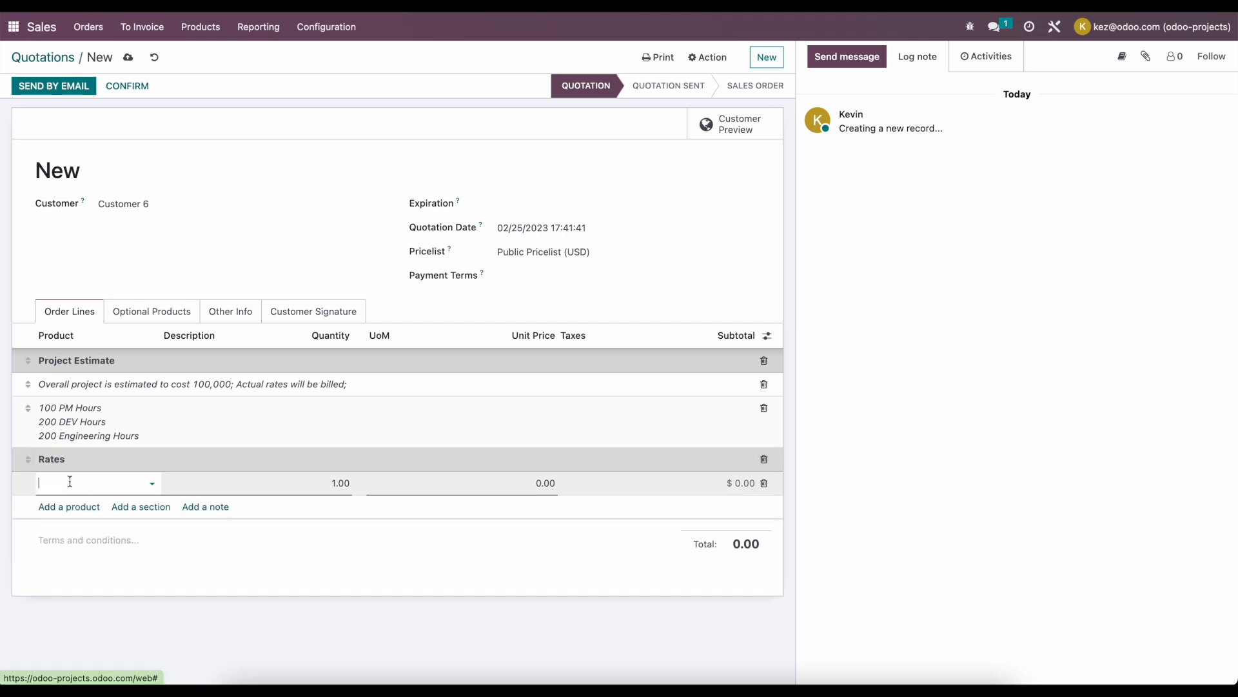
{"action": "left_click", "coordinate": [71, 483]}
{"action": "type", "text": "en"}
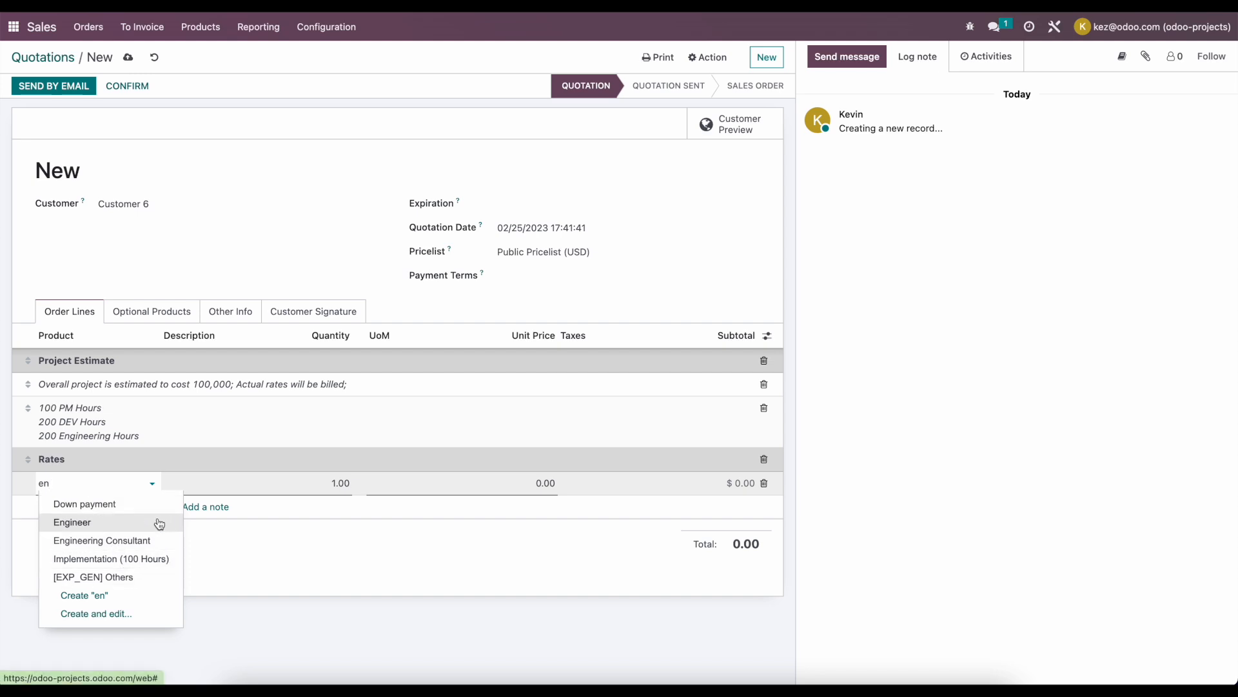
{"action": "left_click", "coordinate": [158, 540]}
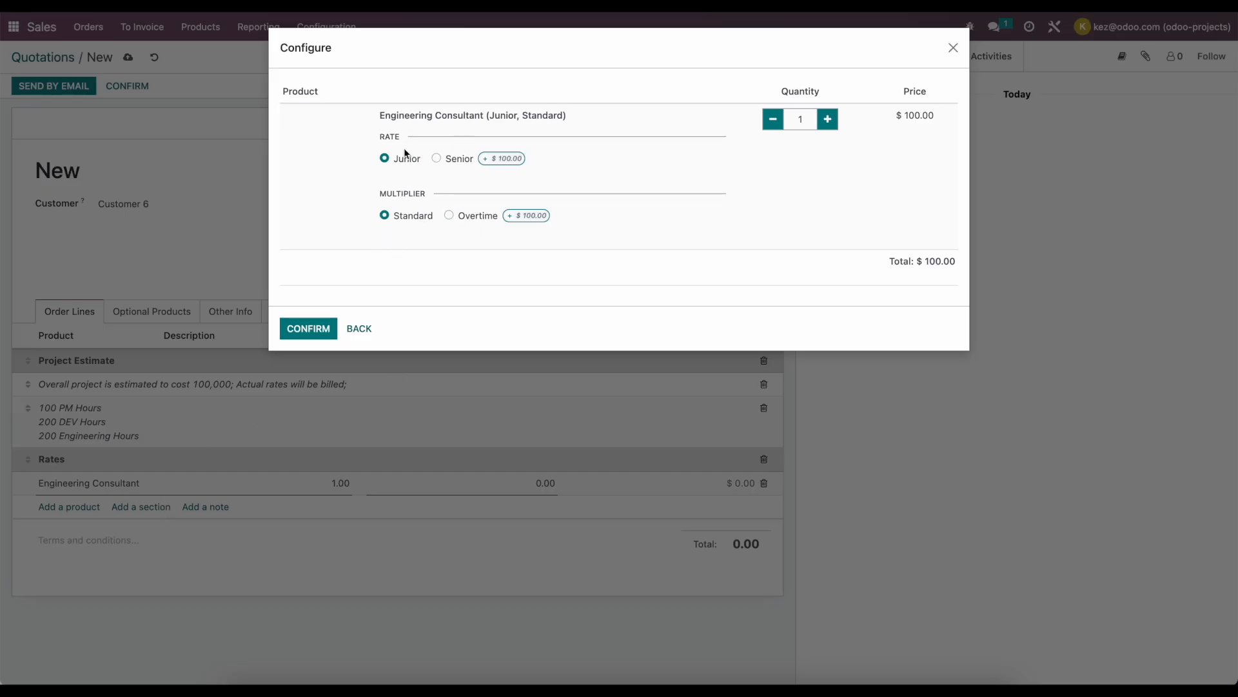
{"action": "left_click", "coordinate": [311, 328]}
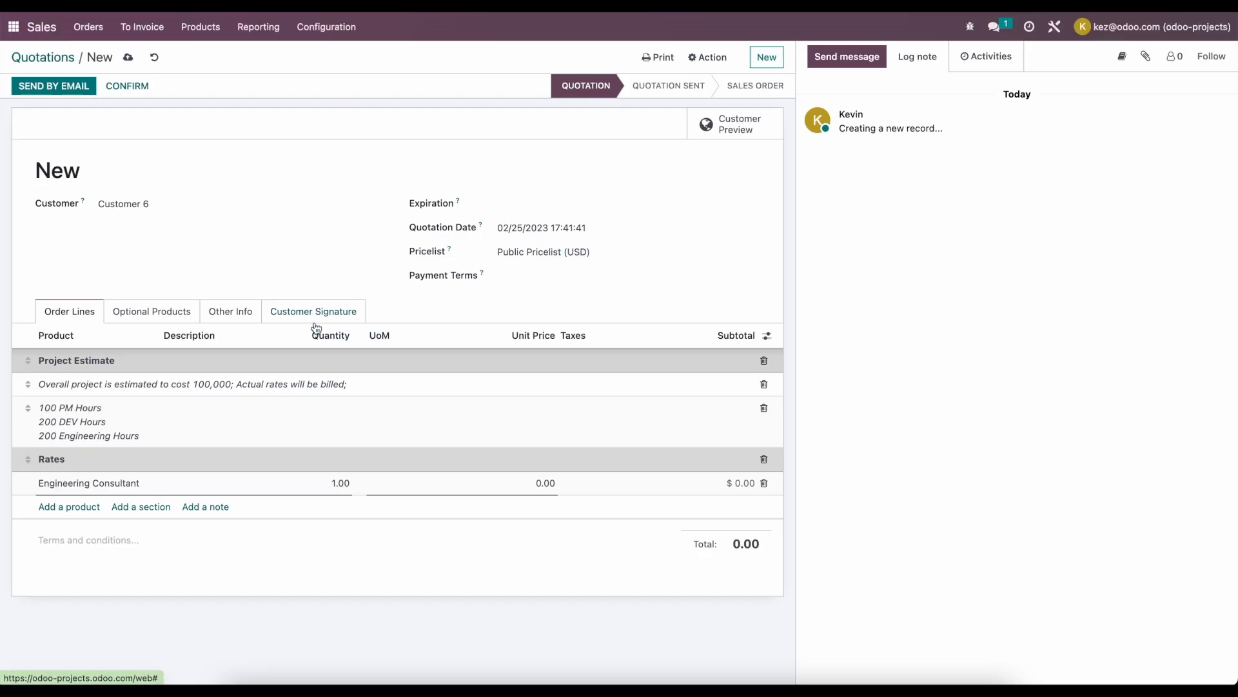
- Add a second Engineering Consultant line configured with the Junior rate and Overtime multiplier
{"action": "left_click", "coordinate": [69, 519]}
{"action": "type", "text": "en"}
{"action": "left_click", "coordinate": [120, 579]}
{"action": "left_click", "coordinate": [451, 216]}
{"action": "left_click", "coordinate": [309, 328]}
- Add two more Engineering Consultant lines with the Senior rate, one Standard and one Overtime
{"action": "left_click", "coordinate": [70, 557]}
{"action": "type", "text": "en"}
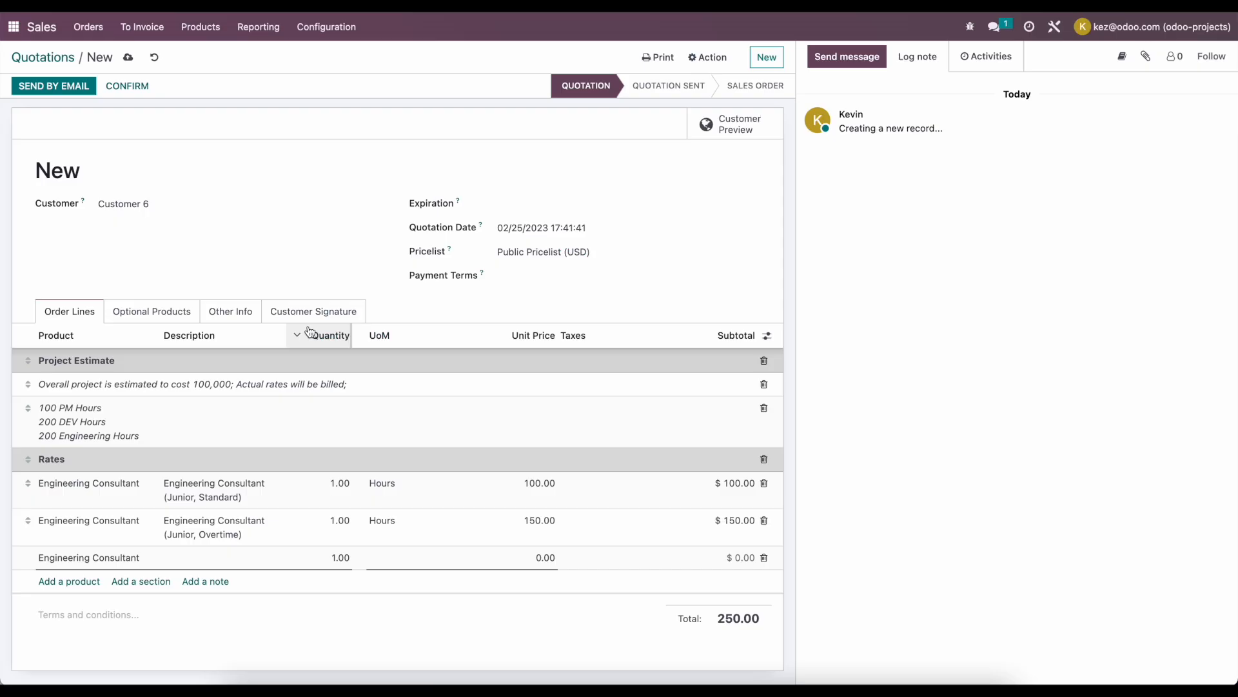
{"action": "type", "text": "en"}
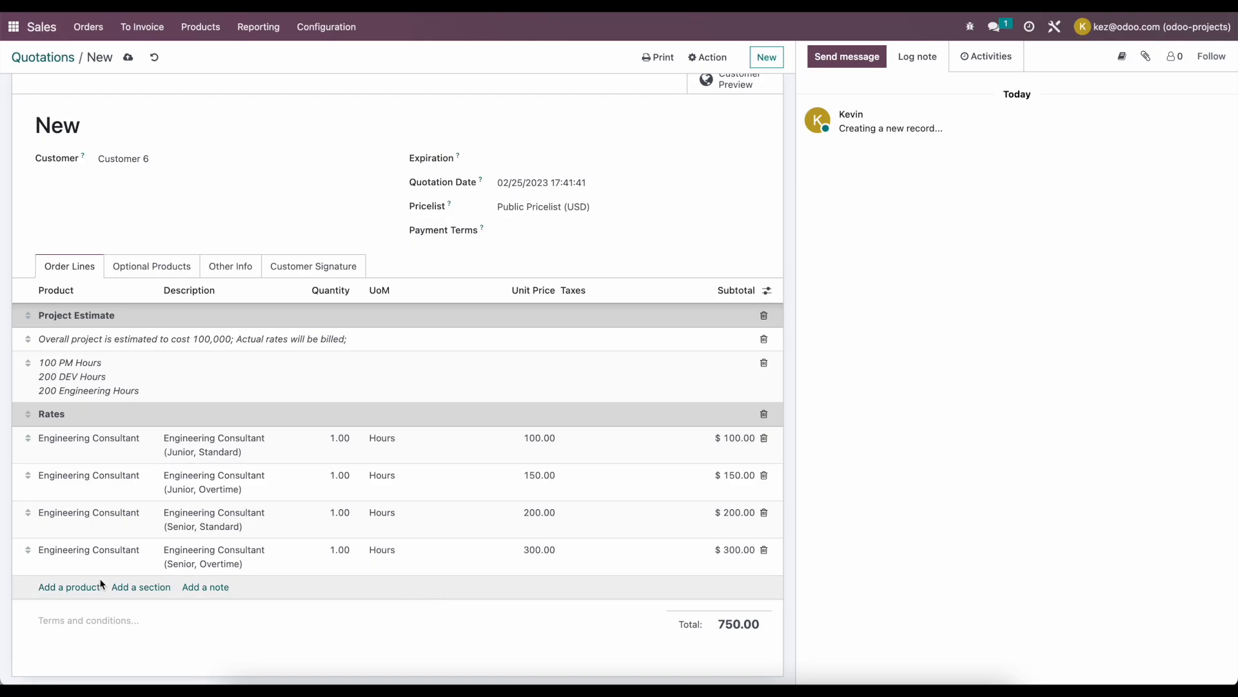
- Add two Project Manager lines with the Standard multiplier, one at the Junior rate and one at the Senior rate
{"action": "left_click", "coordinate": [78, 587]}
{"action": "type", "text": "proj"}
{"action": "left_click", "coordinate": [88, 528]}
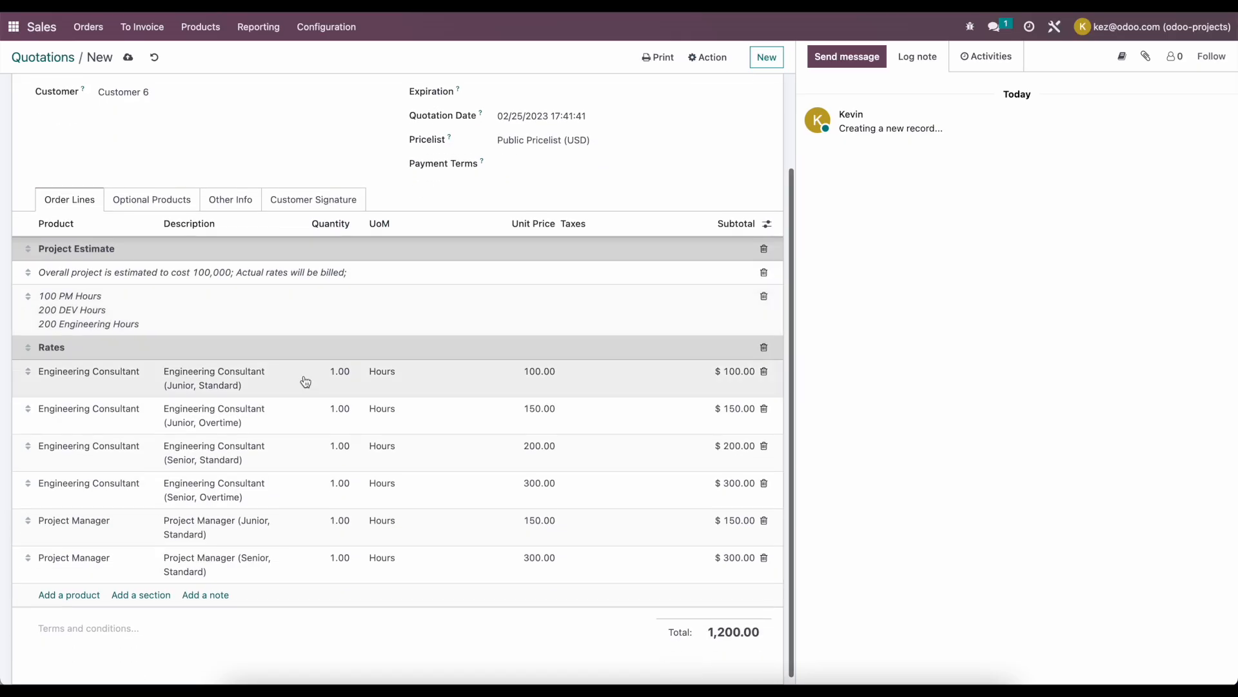
{"action": "scroll", "coordinate": [286, 545], "scroll_direction": "down", "scroll_amount": 1}
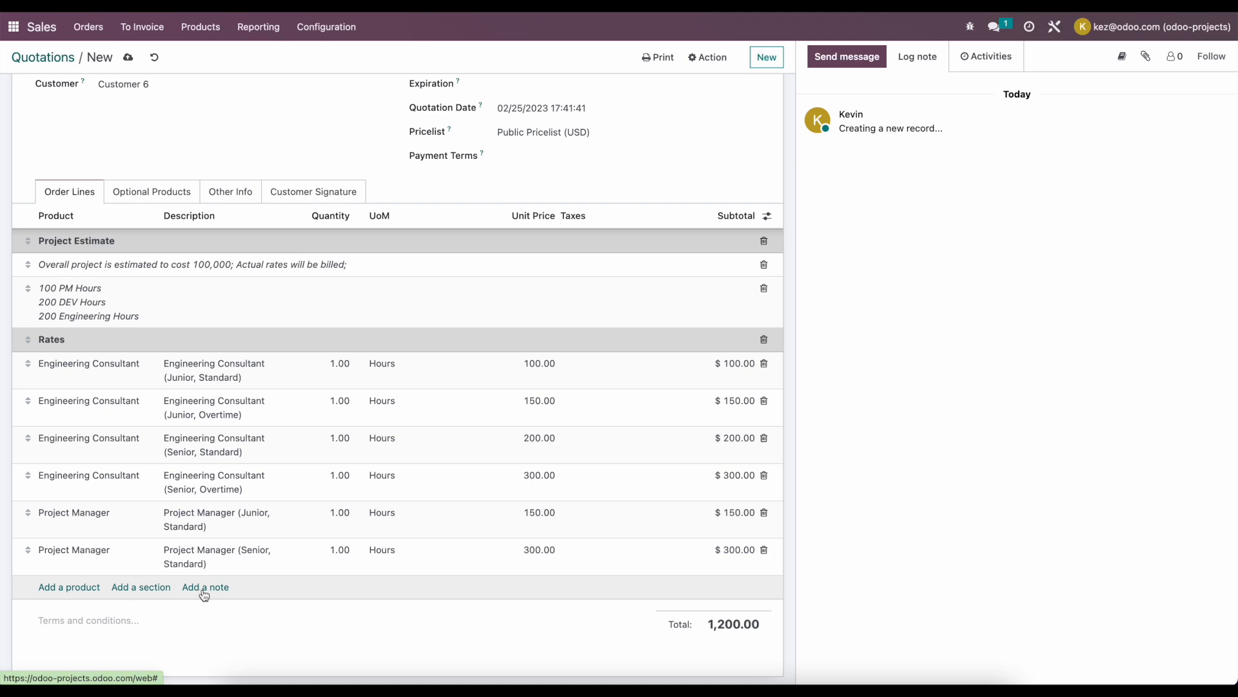
- Add a section titled Material below the Project Manager lines
{"action": "left_click", "coordinate": [124, 588]}
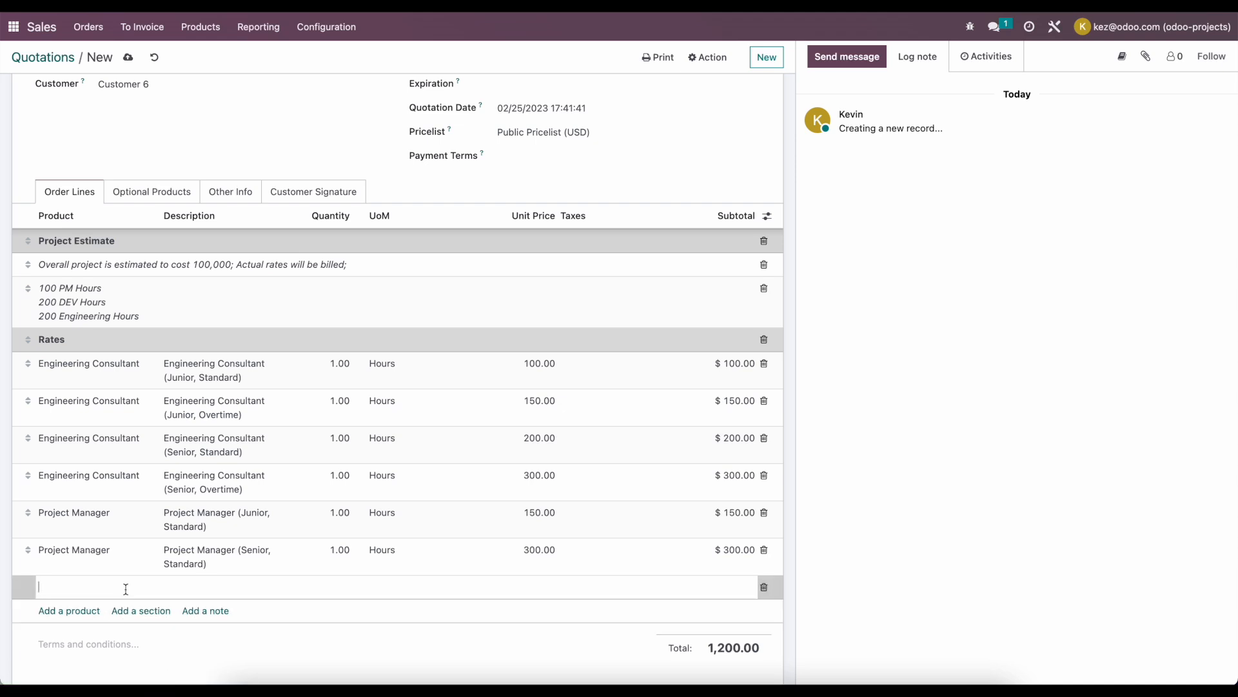
{"action": "type", "text": "Material"}
{"action": "left_click", "coordinate": [249, 130]}
{"action": "scroll", "coordinate": [249, 130], "scroll_direction": "down", "scroll_amount": 1}
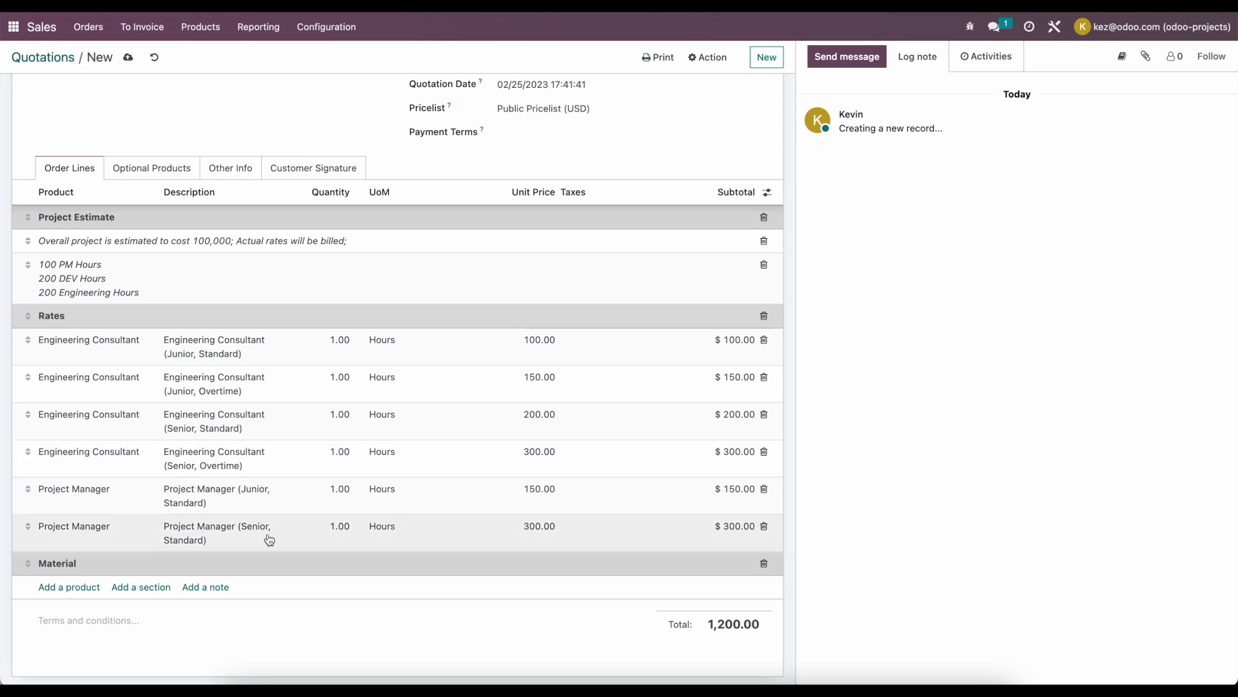
- Add a note reading "Any material will be billed;" under the Material section and save the quotation
{"action": "left_click", "coordinate": [138, 592]}
{"action": "left_click", "coordinate": [210, 611]}
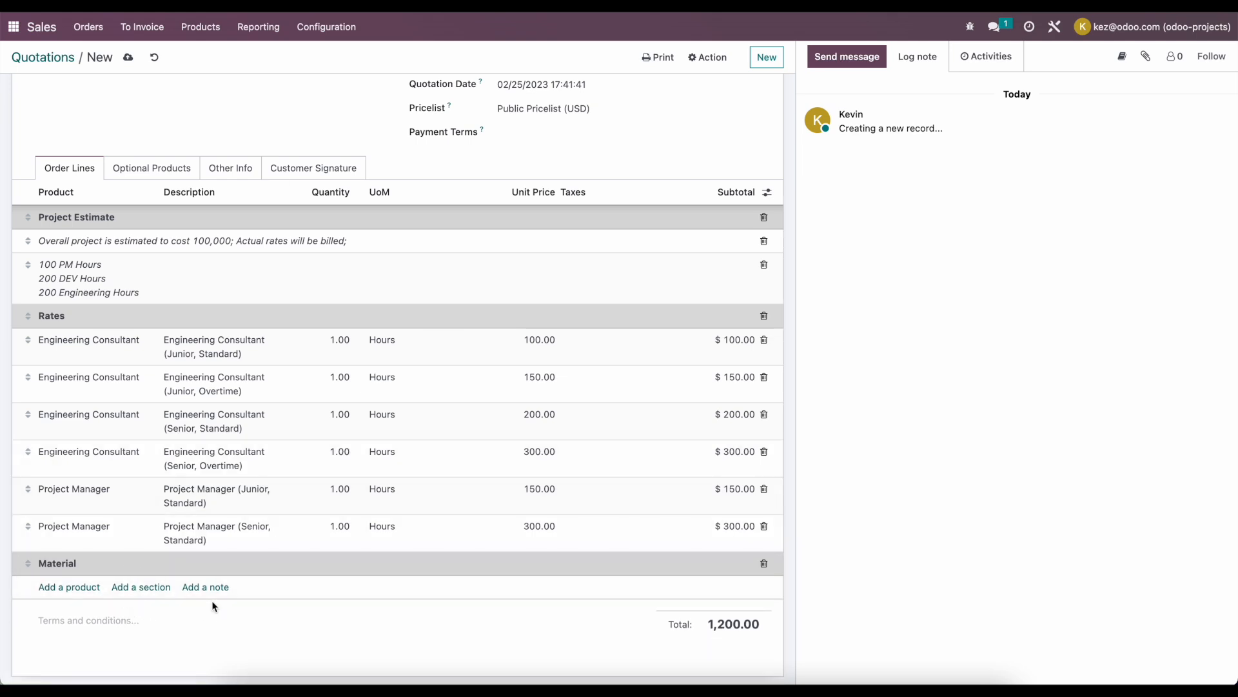
{"action": "left_click", "coordinate": [213, 591]}
{"action": "type", "text": "Any material will be billed"}
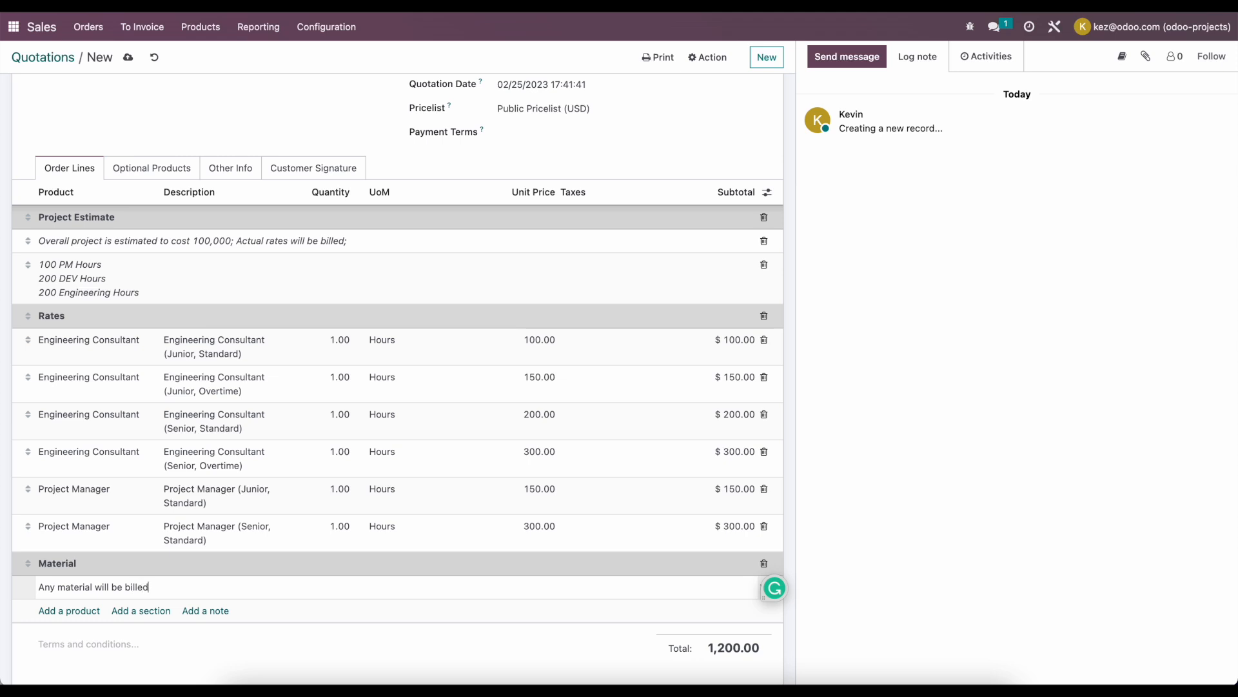
{"action": "type", "text": ";"}
{"action": "left_click", "coordinate": [127, 57]}
- Set the quantity of all six Engineering Consultant and Project Manager lines to 0 and save the quotation
{"action": "scroll", "coordinate": [299, 183], "scroll_direction": "down", "scroll_amount": 1}
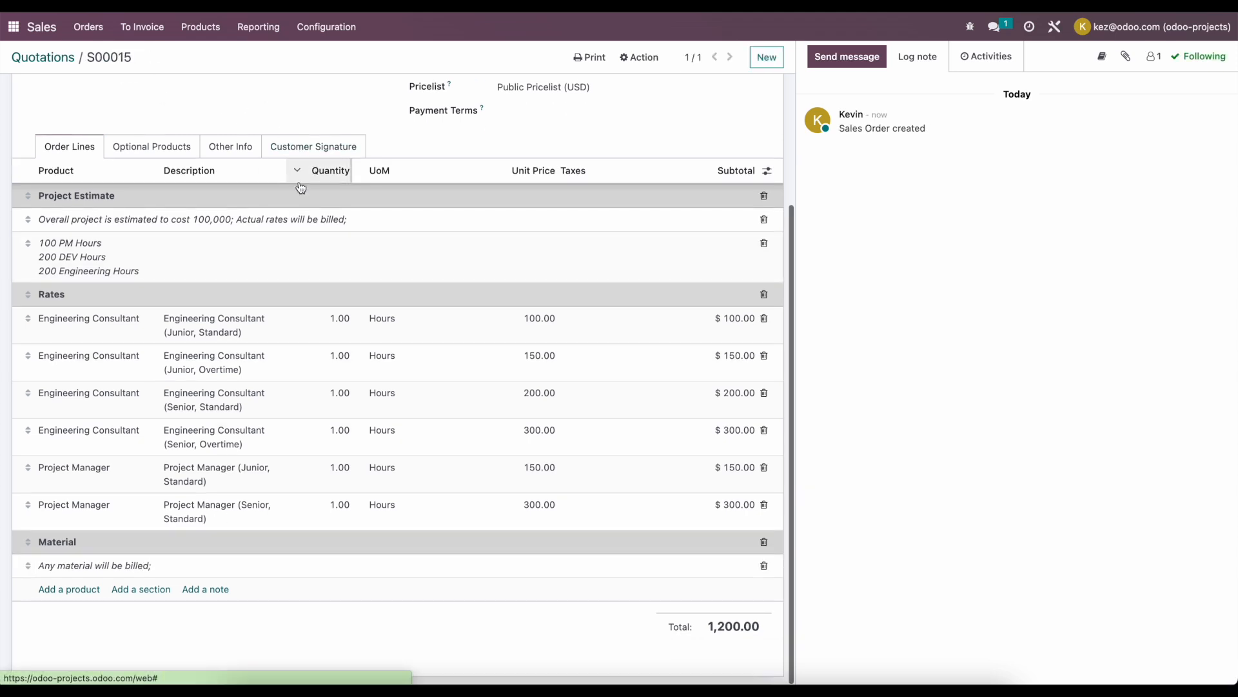
{"action": "left_click", "coordinate": [312, 316]}
{"action": "type", "text": "0"}
{"action": "left_click", "coordinate": [321, 354]}
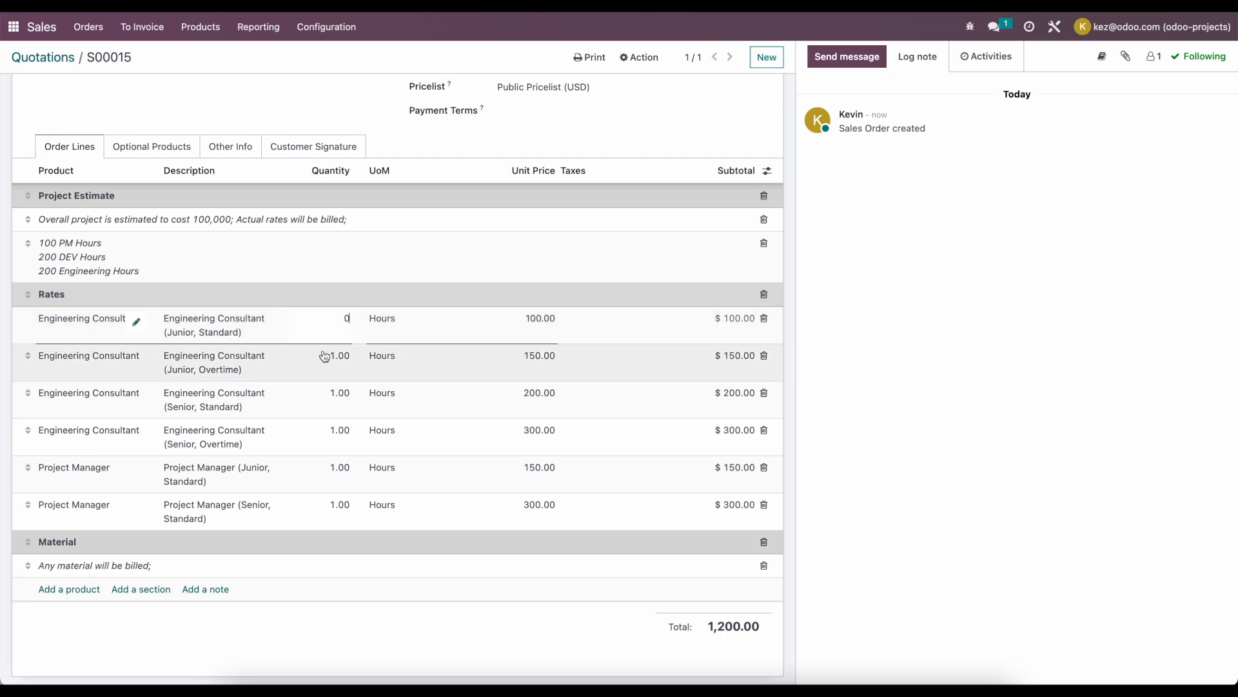
{"action": "type", "text": "0"}
{"action": "left_click", "coordinate": [331, 394]}
{"action": "type", "text": "0"}
{"action": "left_click", "coordinate": [338, 430]}
{"action": "type", "text": "0"}
{"action": "left_click", "coordinate": [337, 466]}
{"action": "type", "text": "0"}
{"action": "left_click", "coordinate": [326, 506]}
{"action": "type", "text": "0"}
{"action": "left_click", "coordinate": [328, 605]}
{"action": "scroll", "coordinate": [328, 605], "scroll_direction": "up", "scroll_amount": 3}
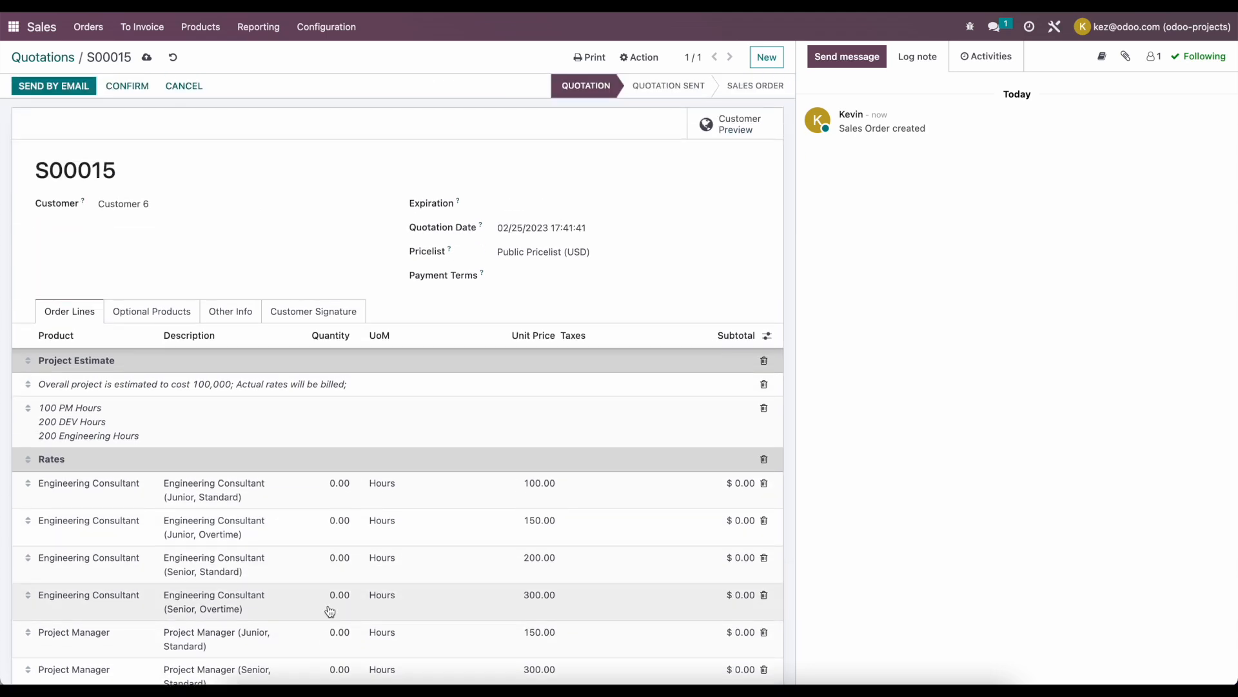
{"action": "scroll", "coordinate": [330, 611], "scroll_direction": "down", "scroll_amount": 2}
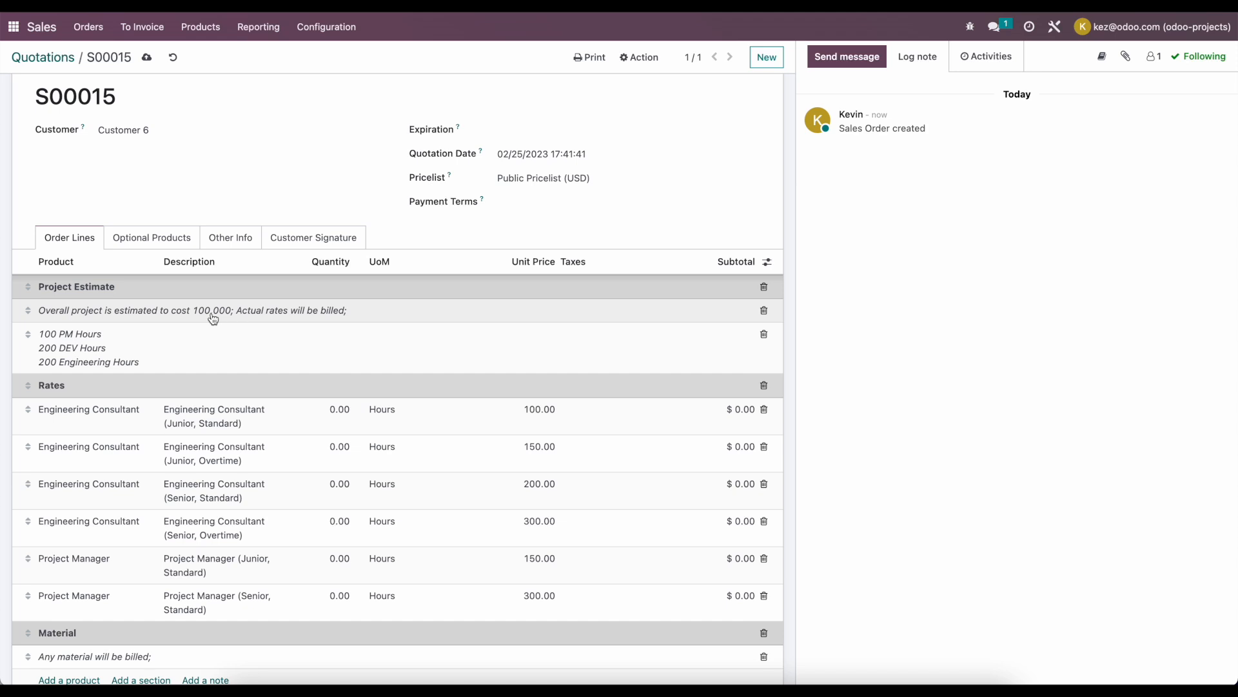
{"action": "scroll", "coordinate": [212, 318], "scroll_direction": "down", "scroll_amount": 3}
{"action": "left_click", "coordinate": [145, 57]}
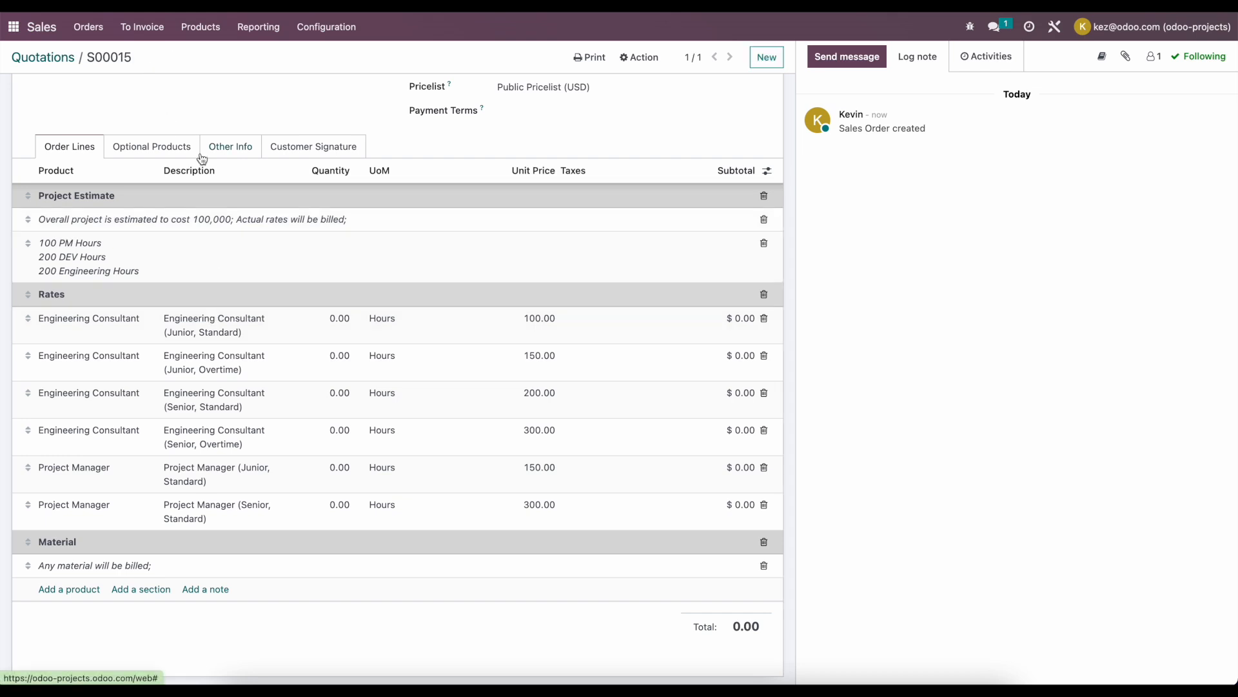
- Confirm the Customer 6 quotation as a sales order
{"action": "scroll", "coordinate": [202, 159], "scroll_direction": "up", "scroll_amount": 5}
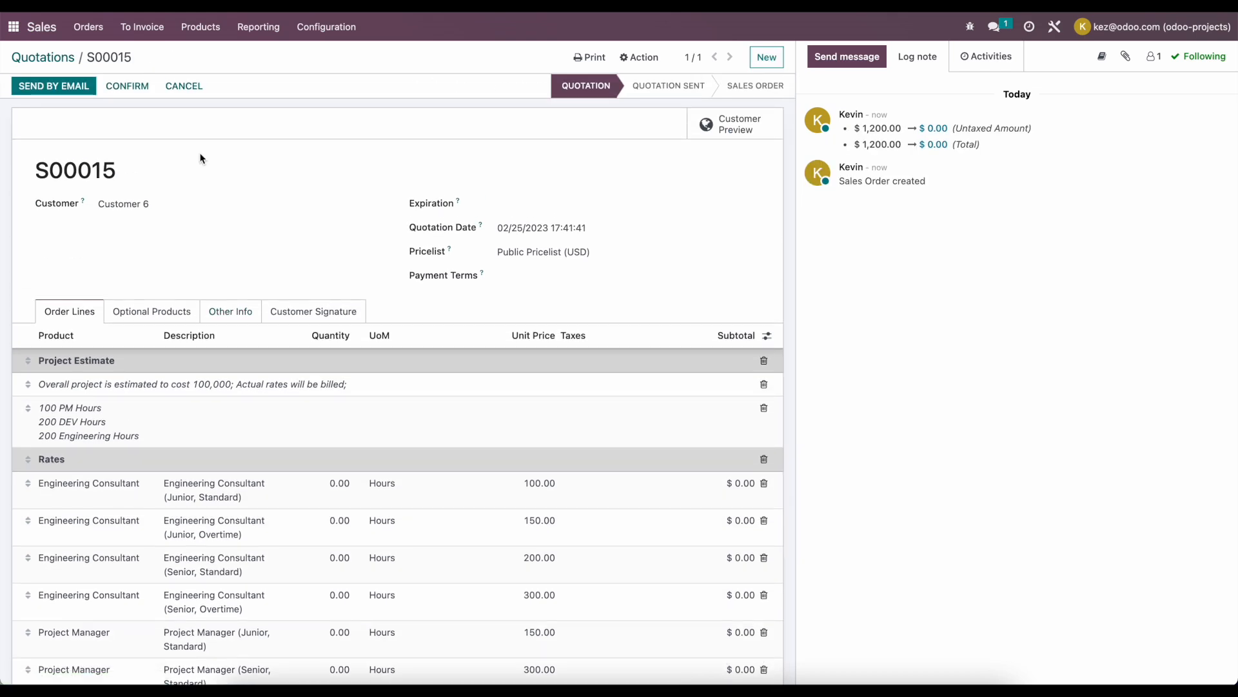
{"action": "scroll", "coordinate": [200, 158], "scroll_direction": "down", "scroll_amount": 1}
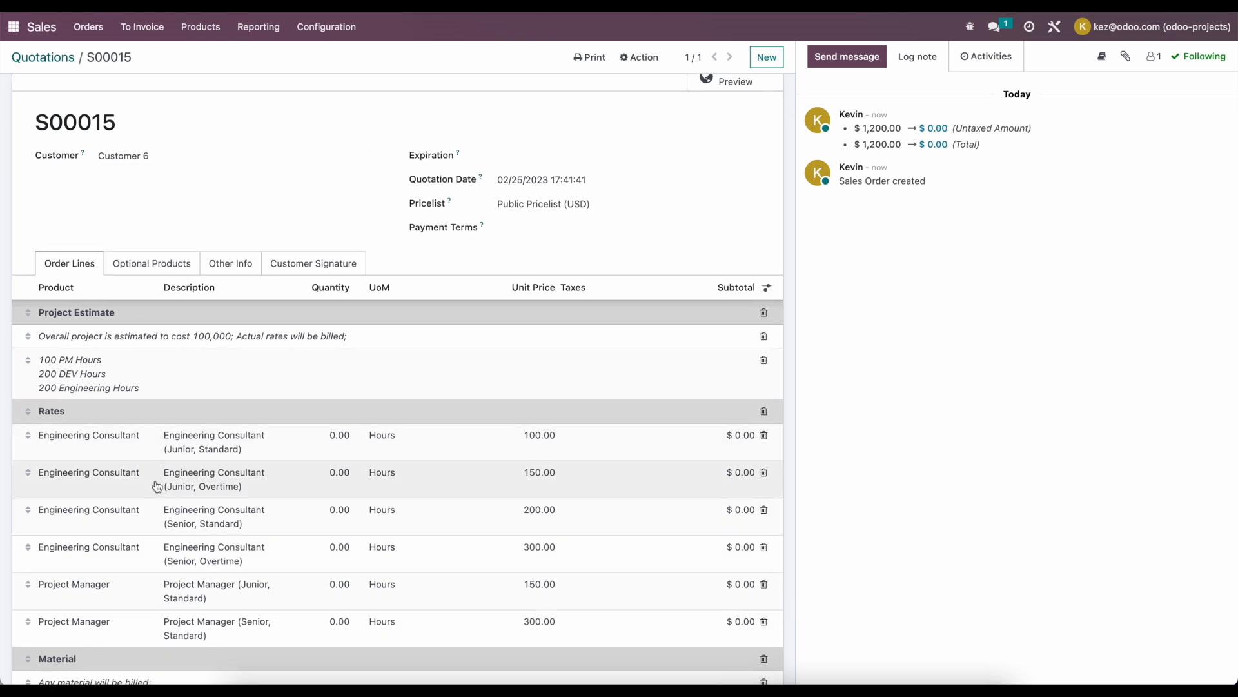
{"action": "scroll", "coordinate": [158, 486], "scroll_direction": "up", "scroll_amount": 1}
{"action": "left_click", "coordinate": [112, 88]}
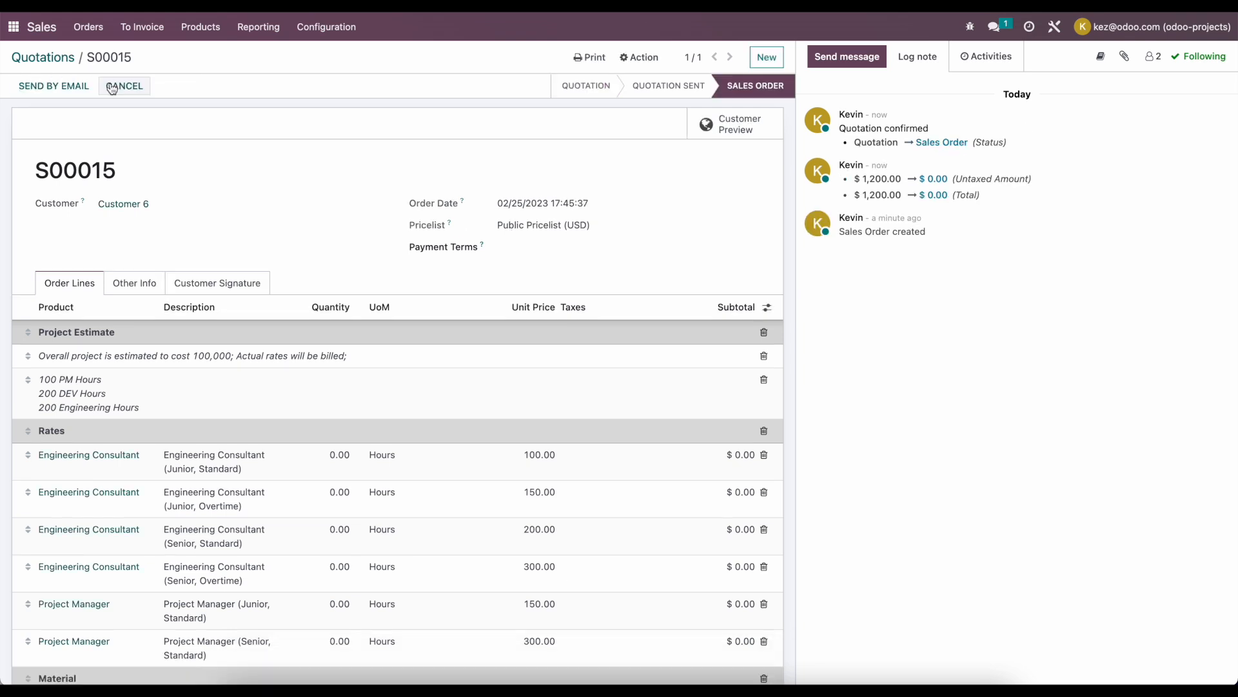
{"action": "scroll", "coordinate": [203, 173], "scroll_direction": "down", "scroll_amount": 3}
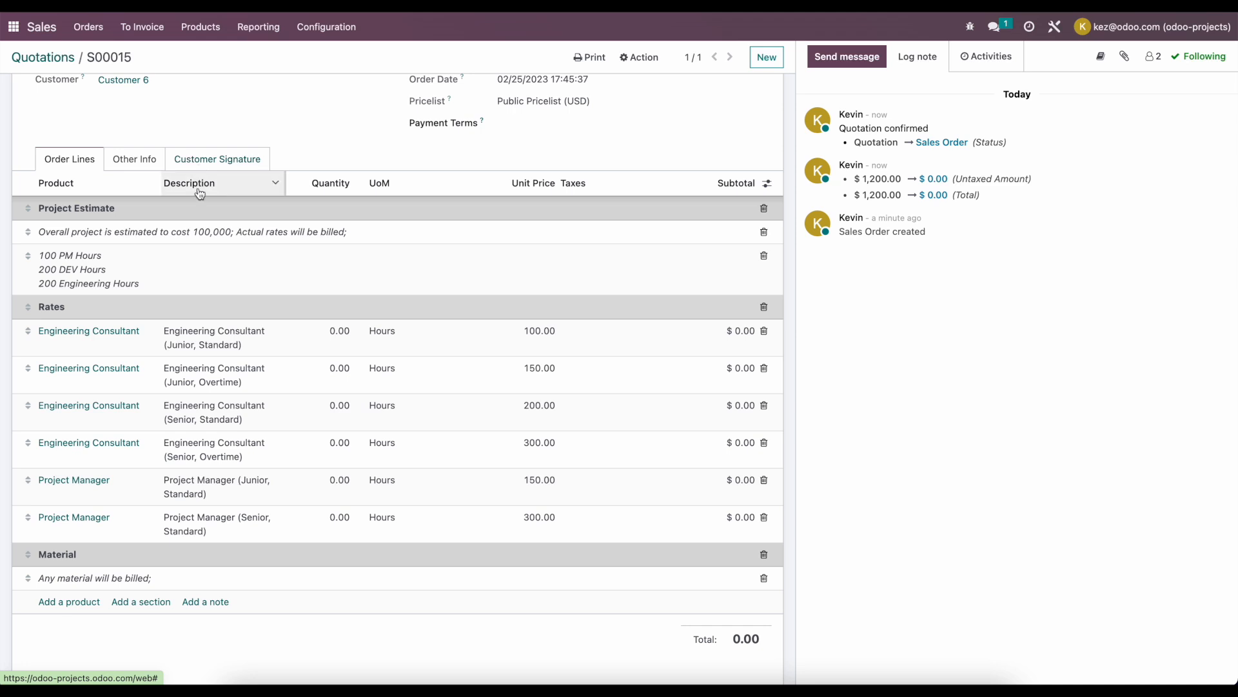
- Switch to the Project app and create a project named "Customer 6 Project" with billing, timesheets and planning enabled
{"action": "left_click", "coordinate": [13, 26]}
{"action": "type", "text": "proj"}
{"action": "key", "text": "Return"}
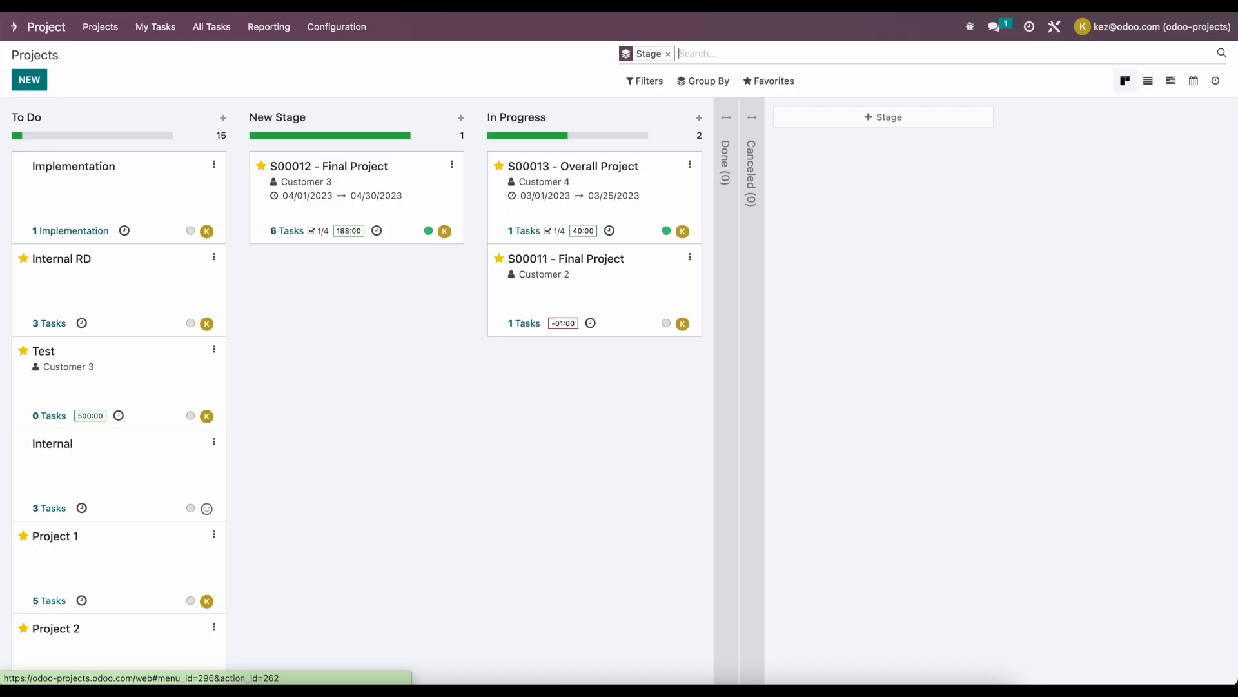
{"action": "left_click", "coordinate": [35, 81]}
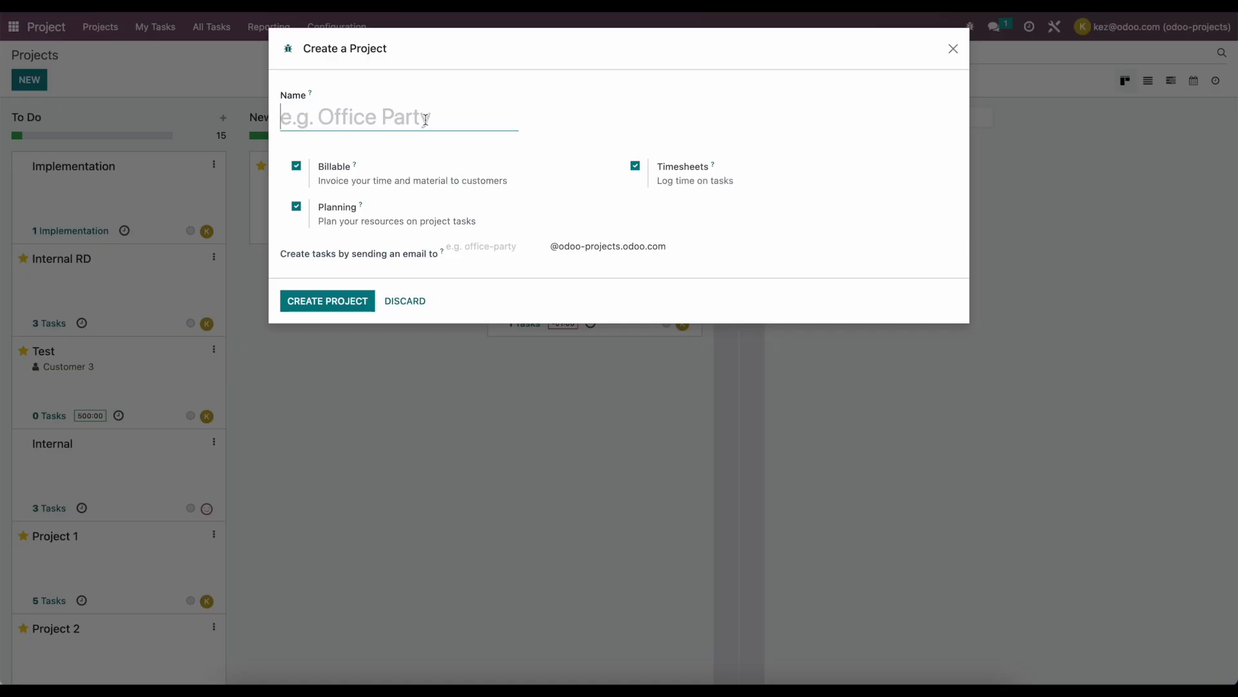
{"action": "type", "text": "Customer 6 Project"}
{"action": "left_click", "coordinate": [346, 300]}
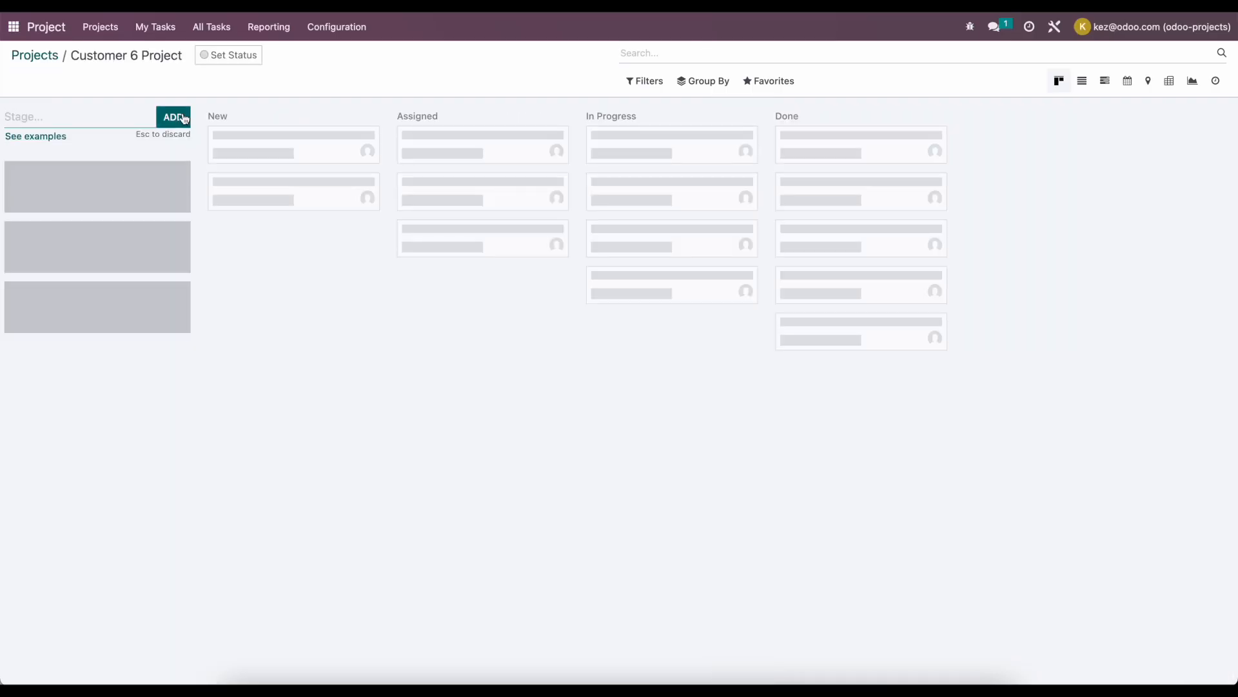
- Apply the example stage set Backlog, Sprint Backlog, Sprint in Progress, Sprint Complete and Old Completed Sprint to the project
{"action": "left_click", "coordinate": [50, 139]}
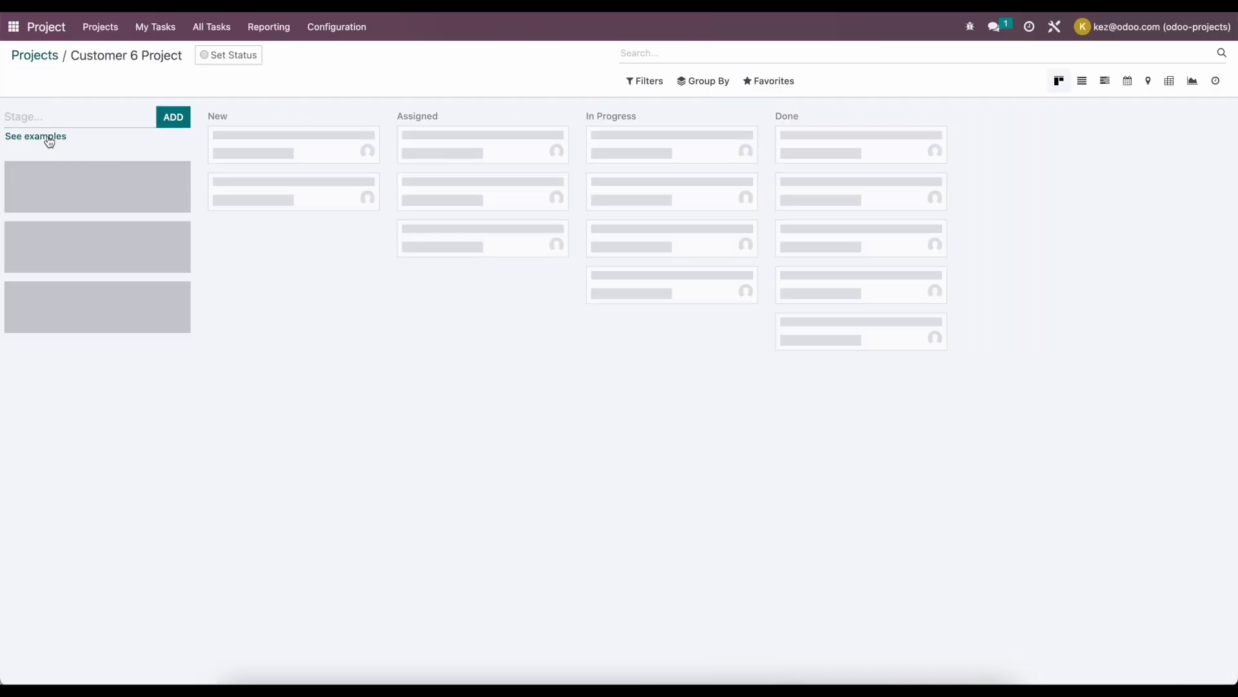
{"action": "left_click", "coordinate": [321, 116]}
{"action": "left_click", "coordinate": [368, 474]}
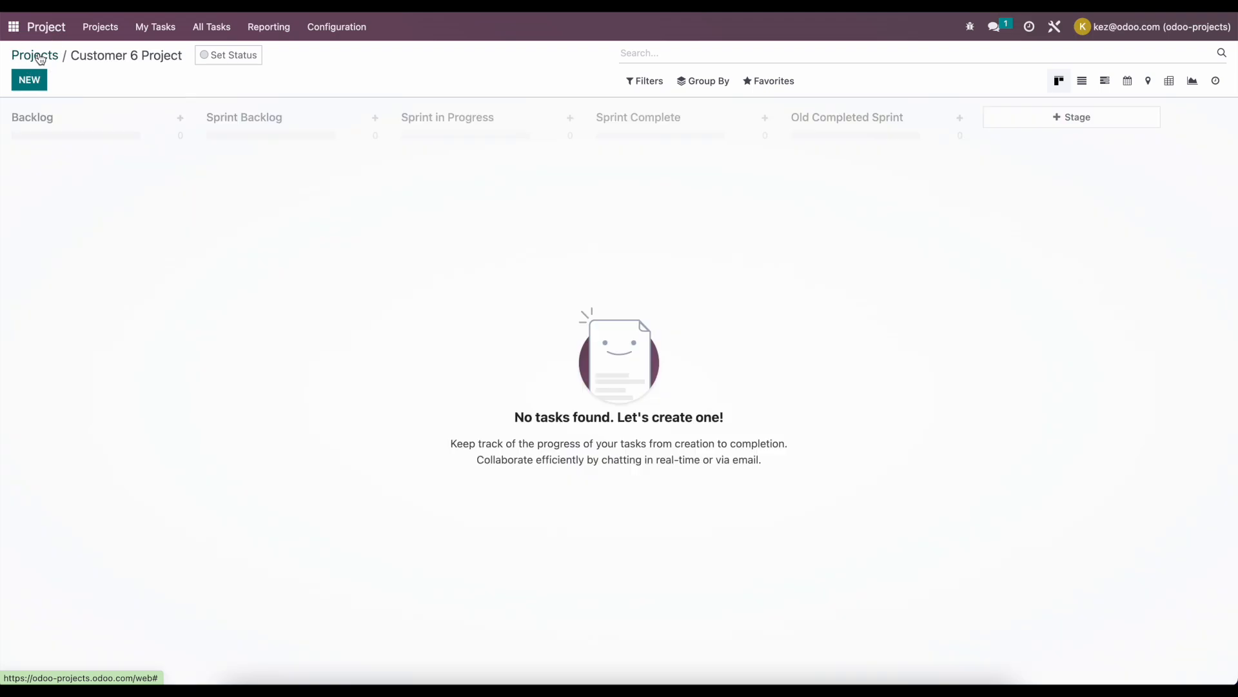
- Open the settings of Customer 6 Project and set its customer to Customer 6
{"action": "left_click", "coordinate": [40, 58]}
{"action": "left_click", "coordinate": [214, 166]}
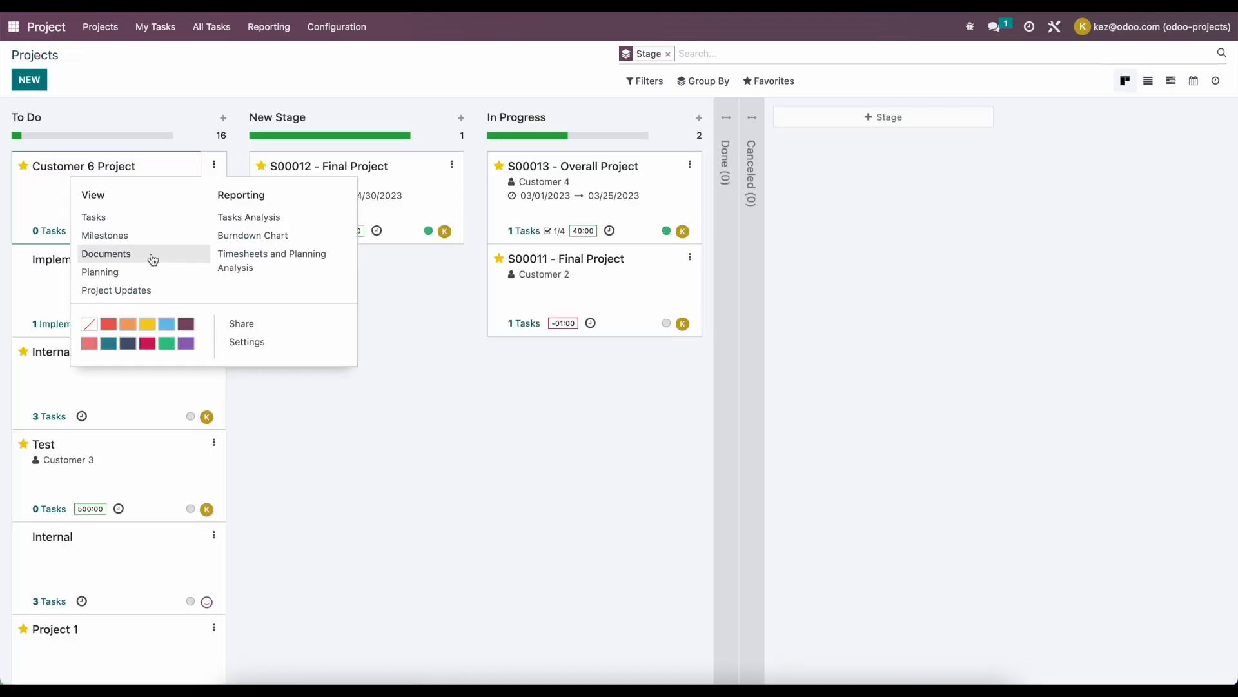
{"action": "left_click", "coordinate": [258, 340]}
{"action": "left_click", "coordinate": [157, 227]}
{"action": "left_click", "coordinate": [207, 349]}
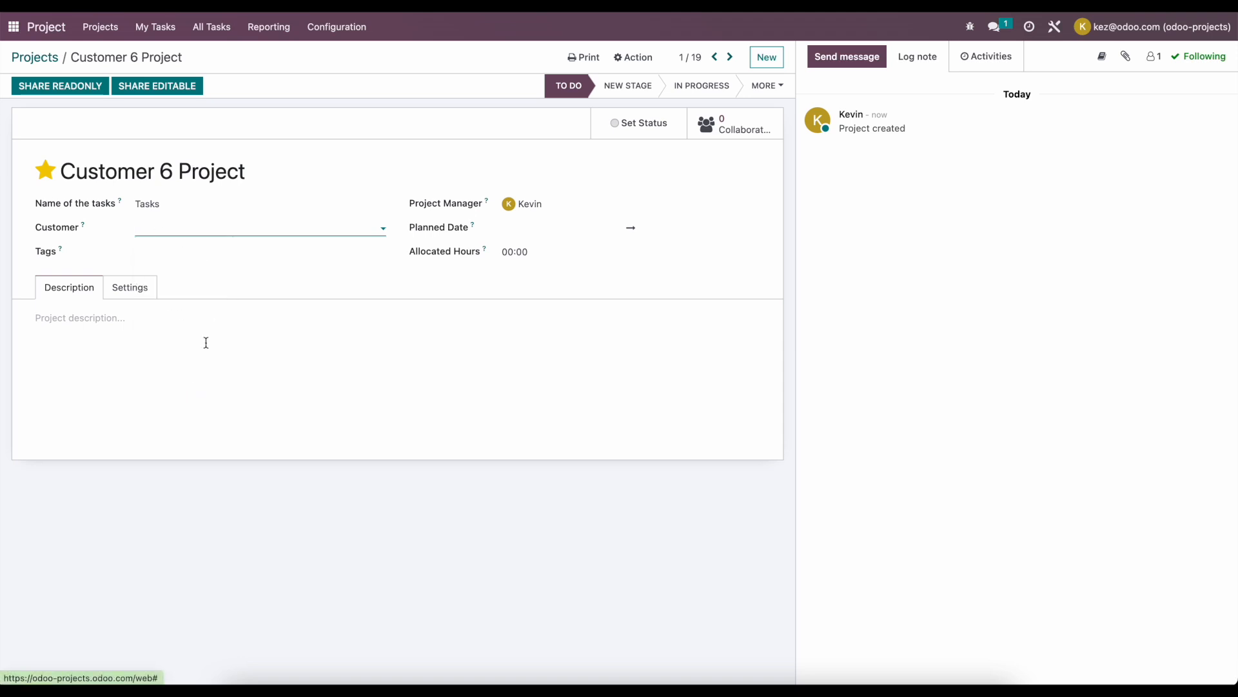
- Set the project's planned dates to 03/01/2023 through 03/31/2023
{"action": "left_click", "coordinate": [520, 229]}
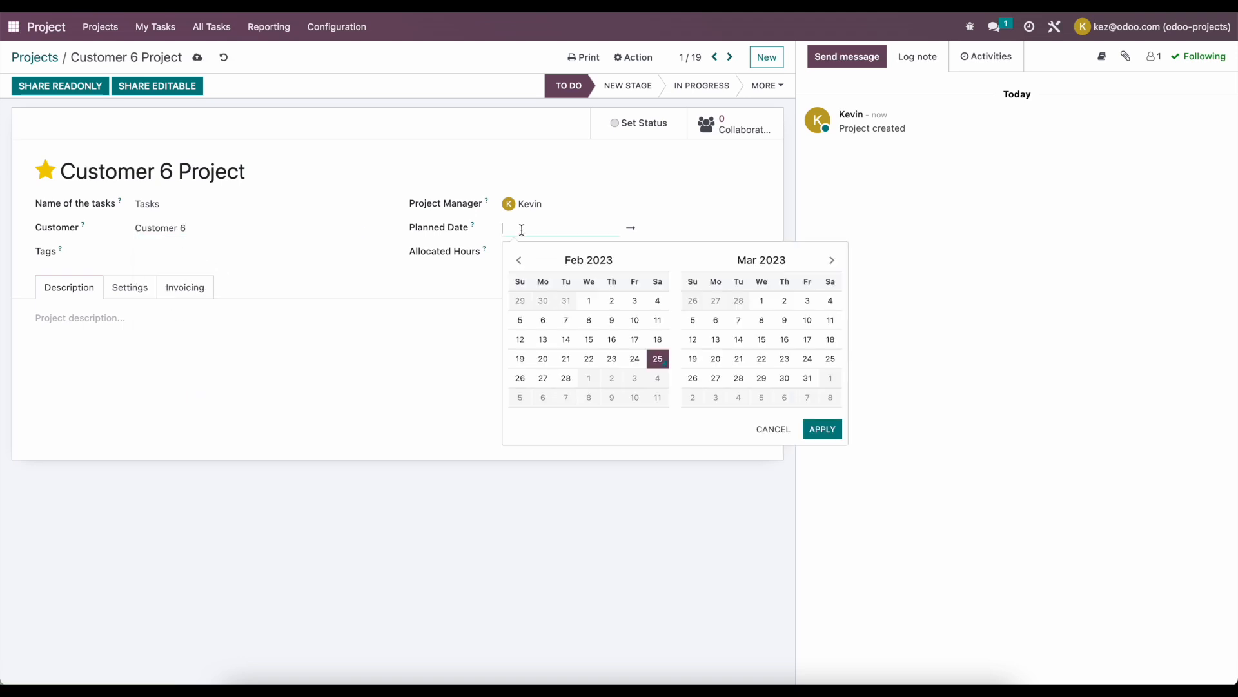
{"action": "left_click", "coordinate": [762, 300]}
{"action": "left_click", "coordinate": [807, 377]}
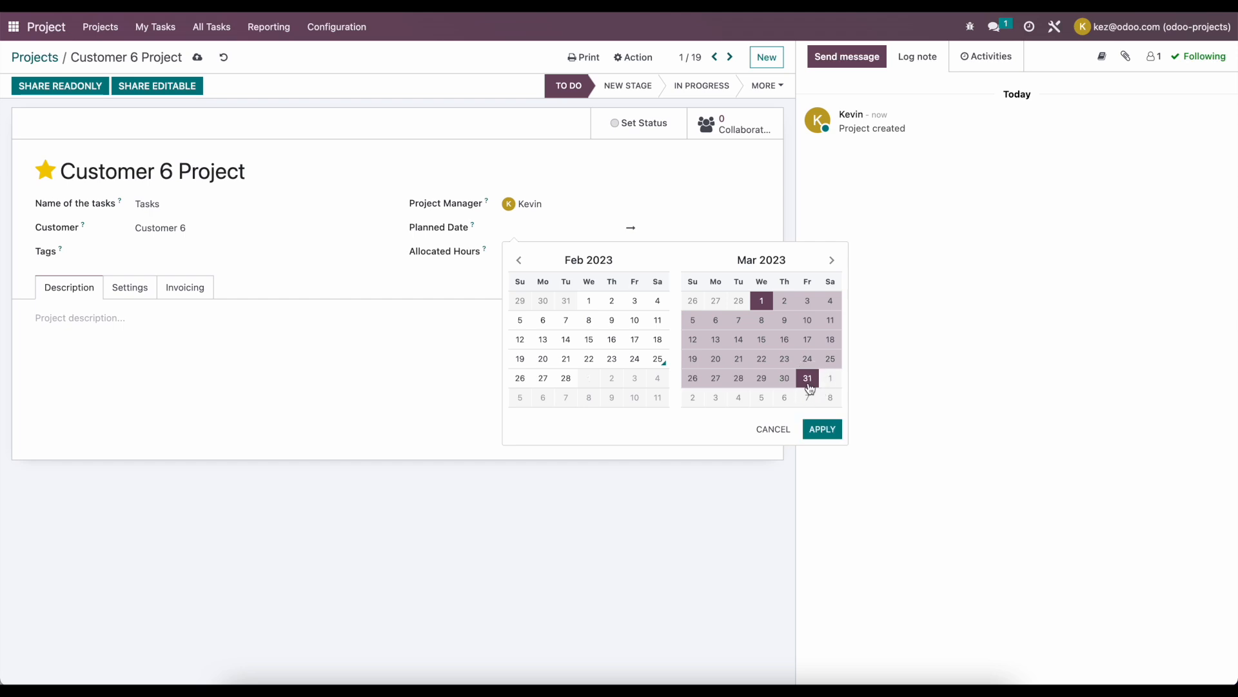
{"action": "left_click", "coordinate": [823, 429]}
- Add an invoicing line linking the first listed employee to the Engineering Consultant (Junior, Standard) sales order item
{"action": "left_click", "coordinate": [178, 285]}
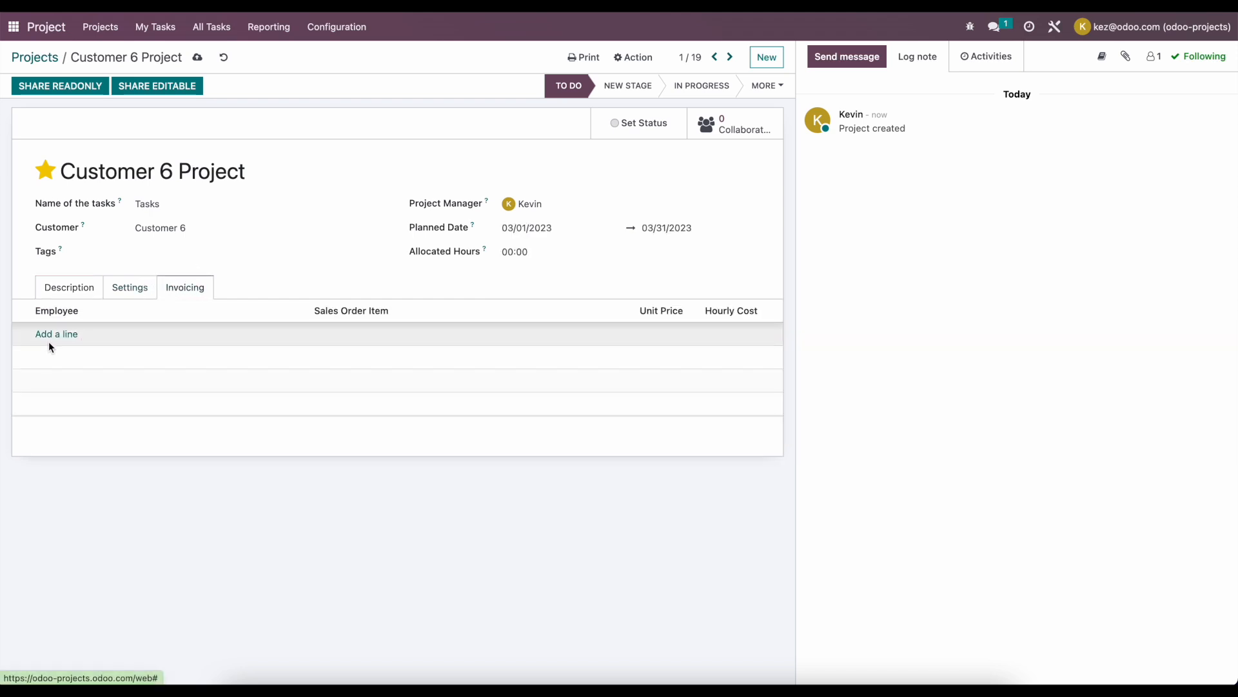
{"action": "left_click", "coordinate": [51, 333]}
{"action": "left_click", "coordinate": [62, 334]}
{"action": "left_click", "coordinate": [64, 355]}
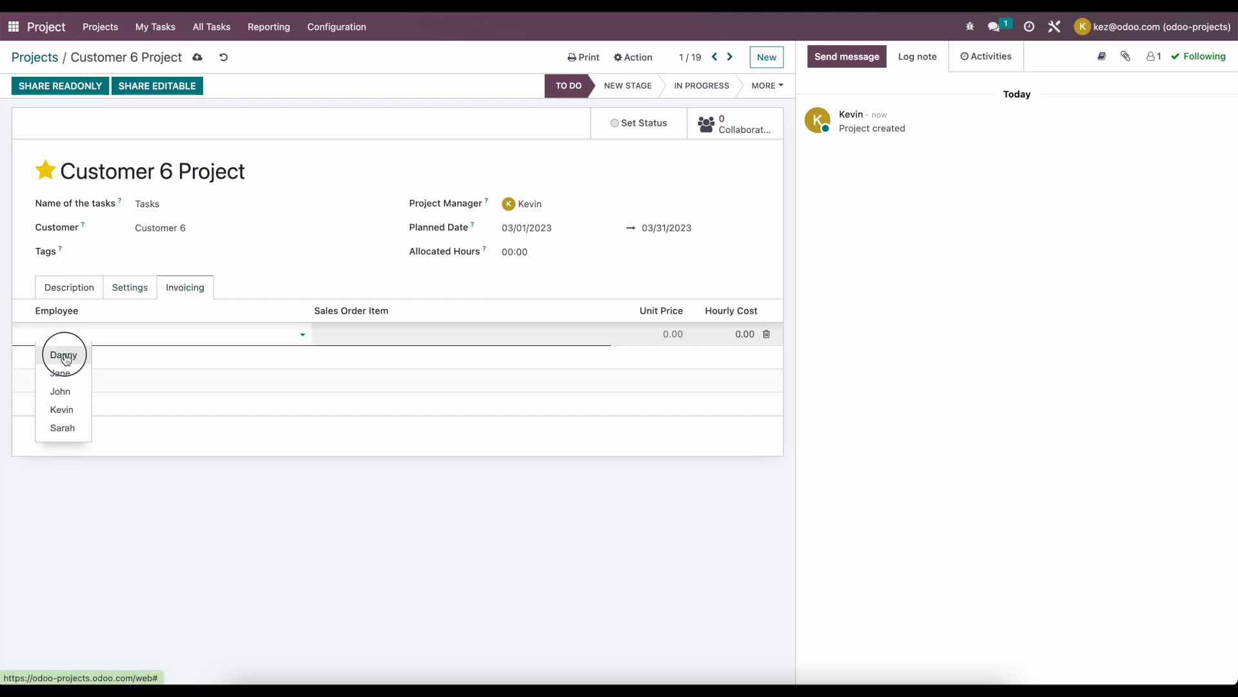
{"action": "left_click", "coordinate": [464, 334]}
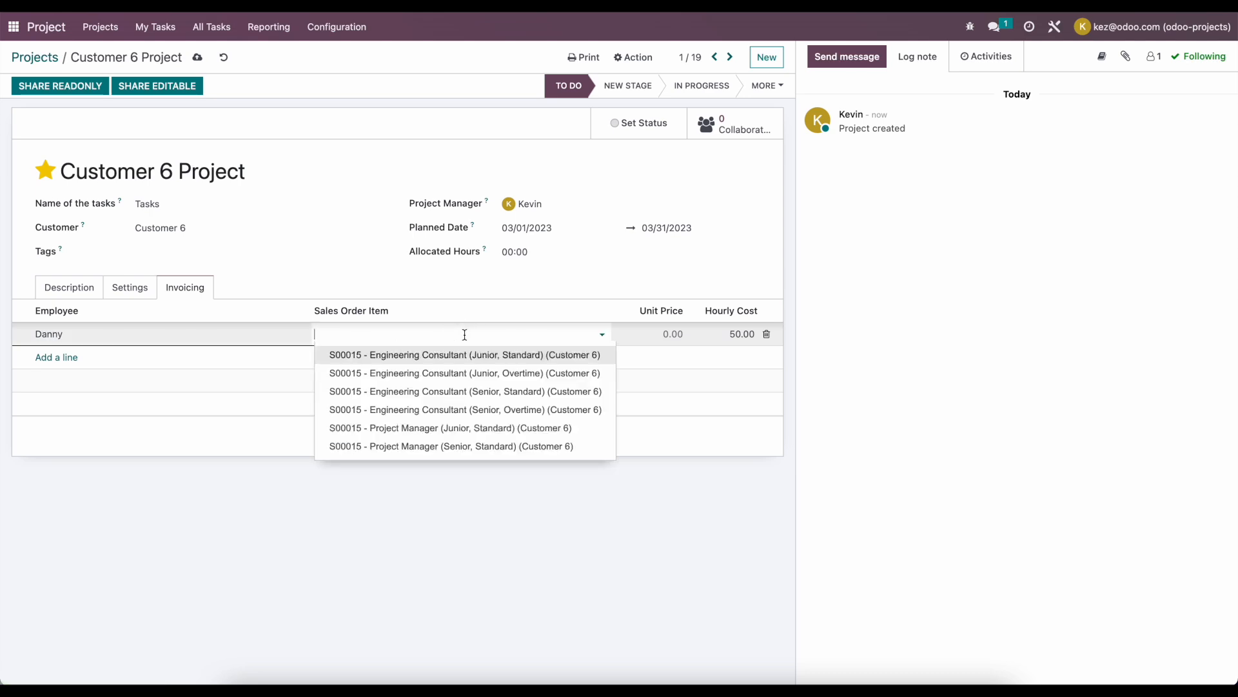
{"action": "left_click", "coordinate": [548, 354]}
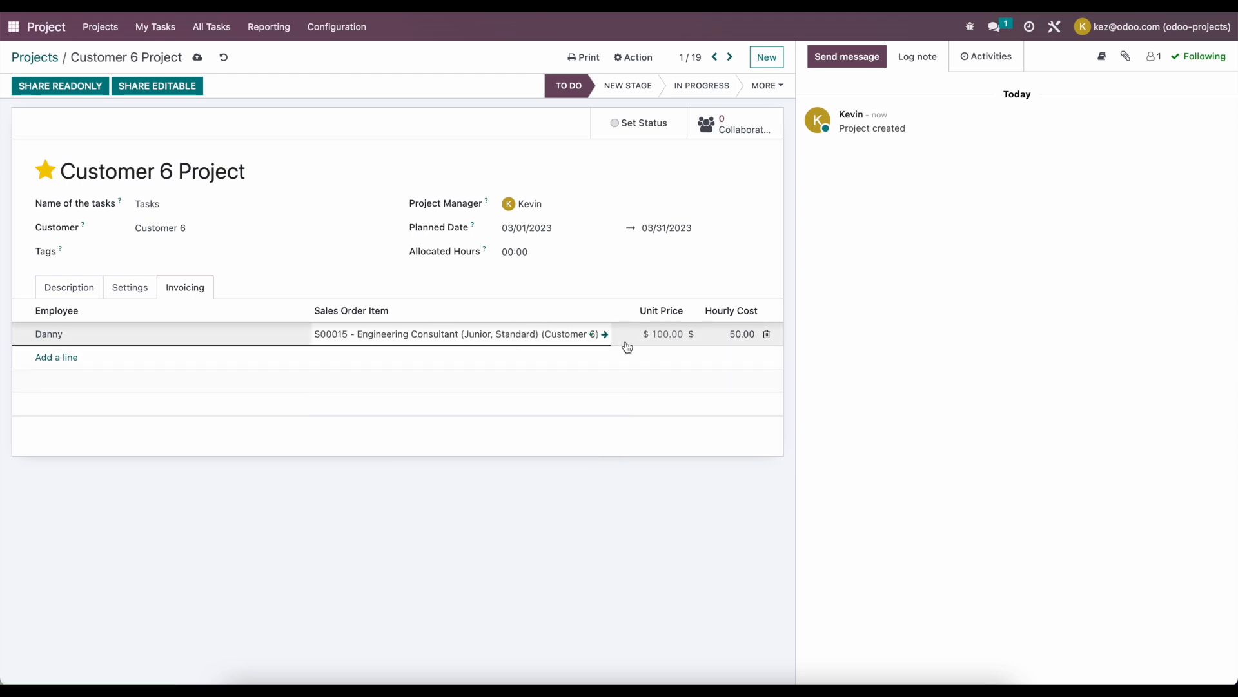
- Add a second invoicing line linking the project manager employee to the Project Manager (Senior, Standard) sales order item and save the project
{"action": "left_click", "coordinate": [56, 358]}
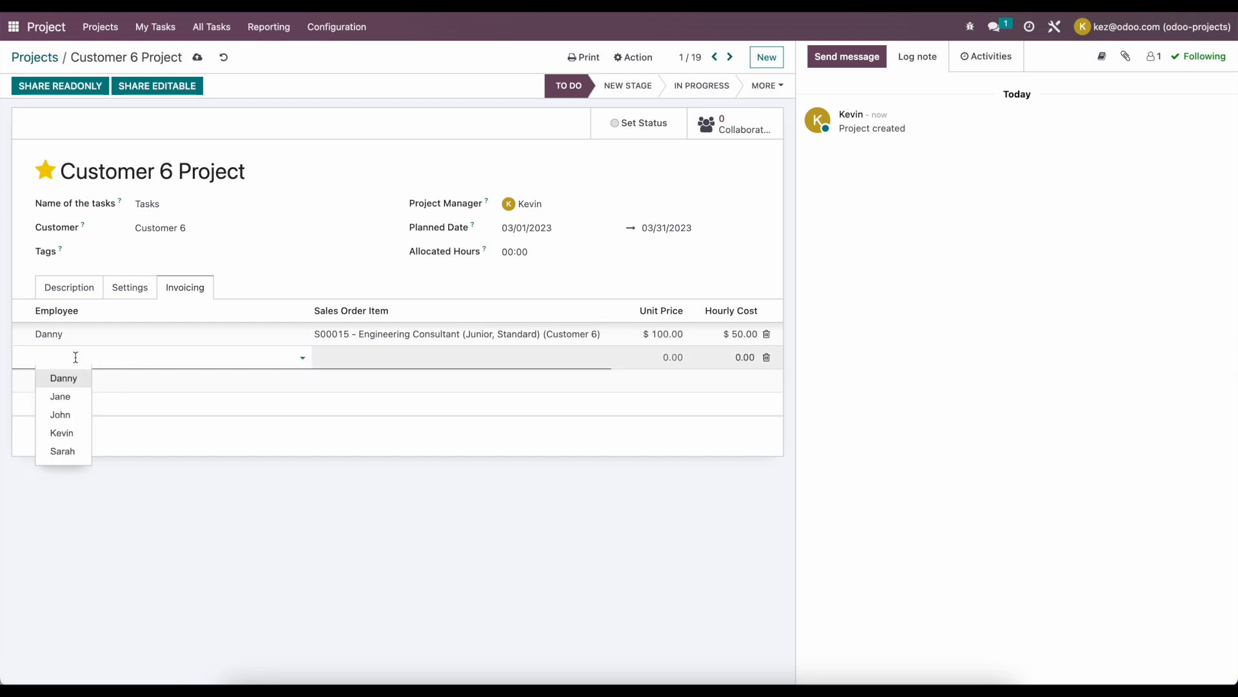
{"action": "left_click", "coordinate": [85, 434]}
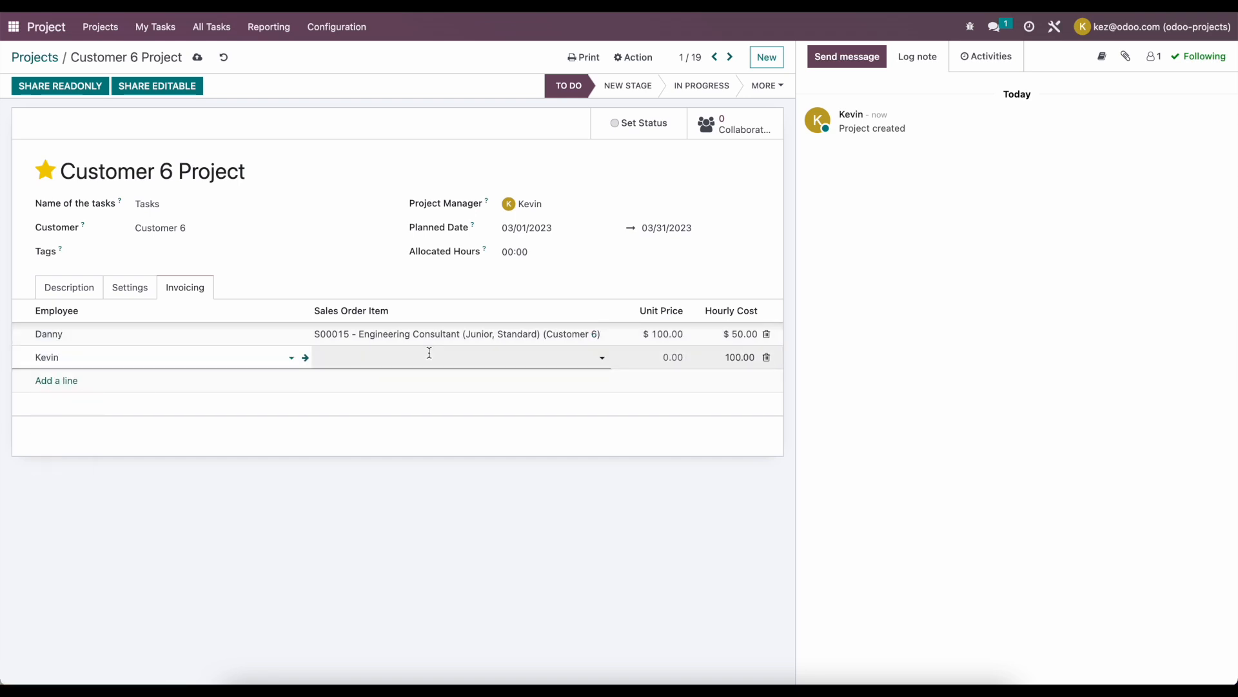
{"action": "left_click", "coordinate": [429, 353]}
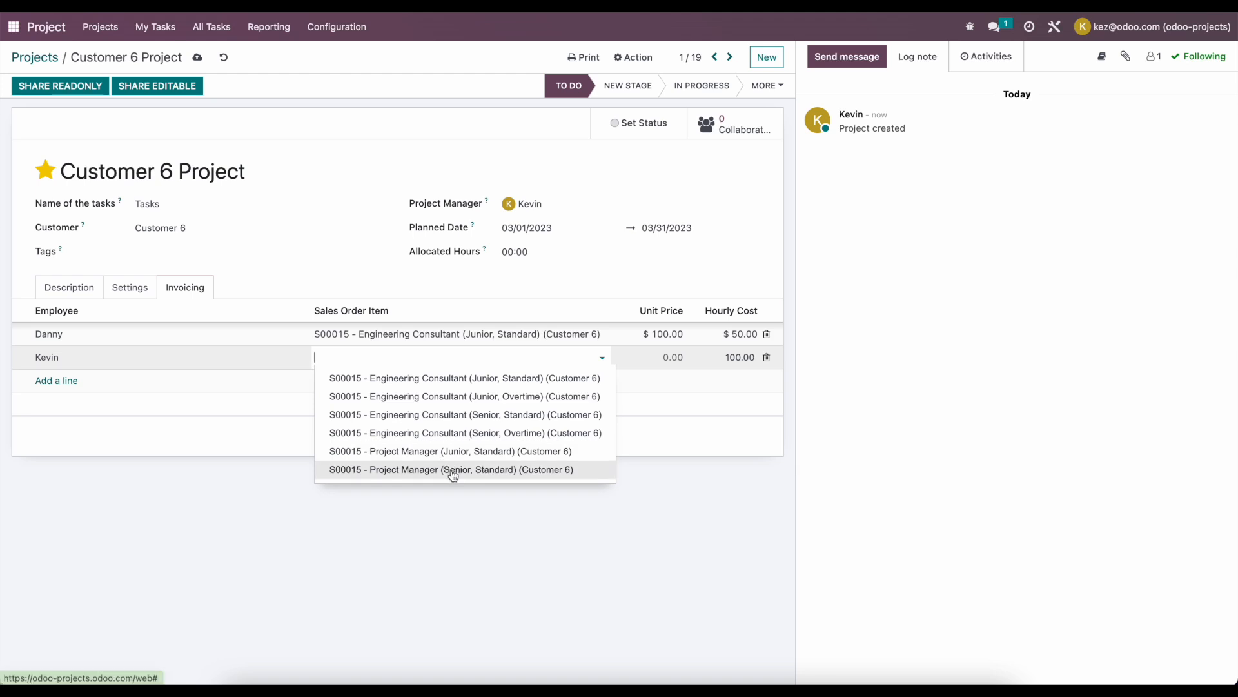
{"action": "left_click", "coordinate": [490, 469]}
{"action": "left_click", "coordinate": [532, 398]}
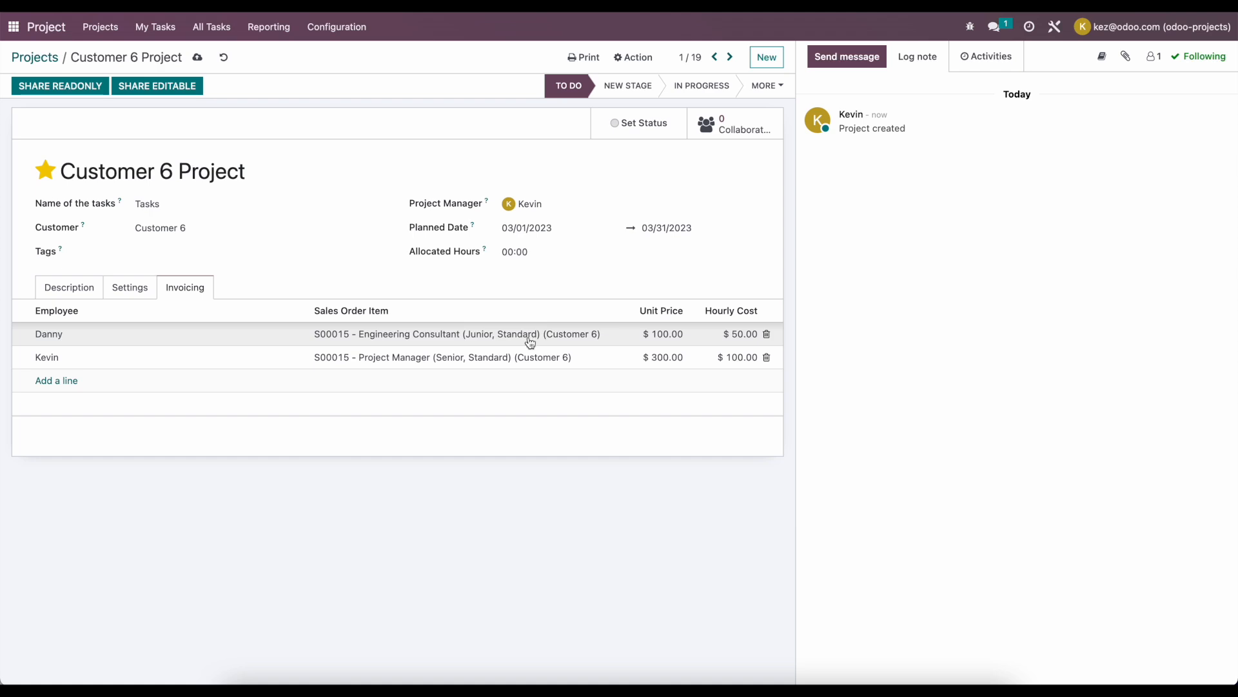
{"action": "left_click", "coordinate": [198, 58]}
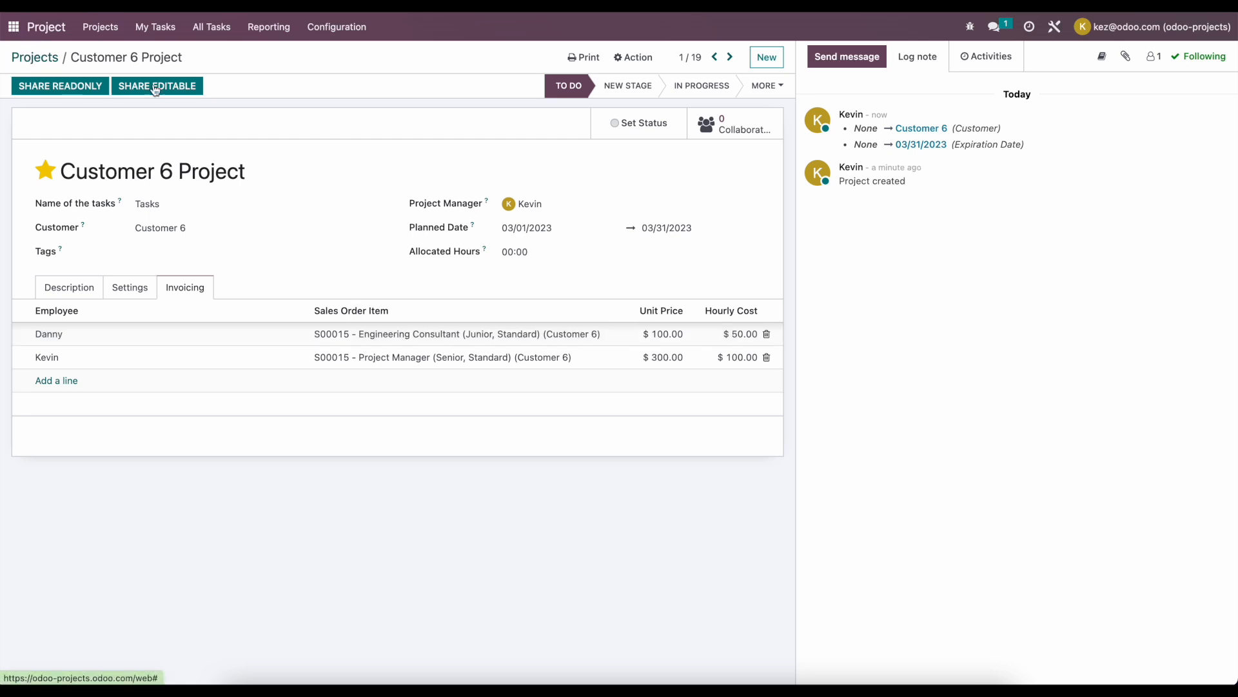
- Return to the projects overview, move Customer 6 Project into the New Stage column and open its tasks
{"action": "left_click", "coordinate": [29, 59]}
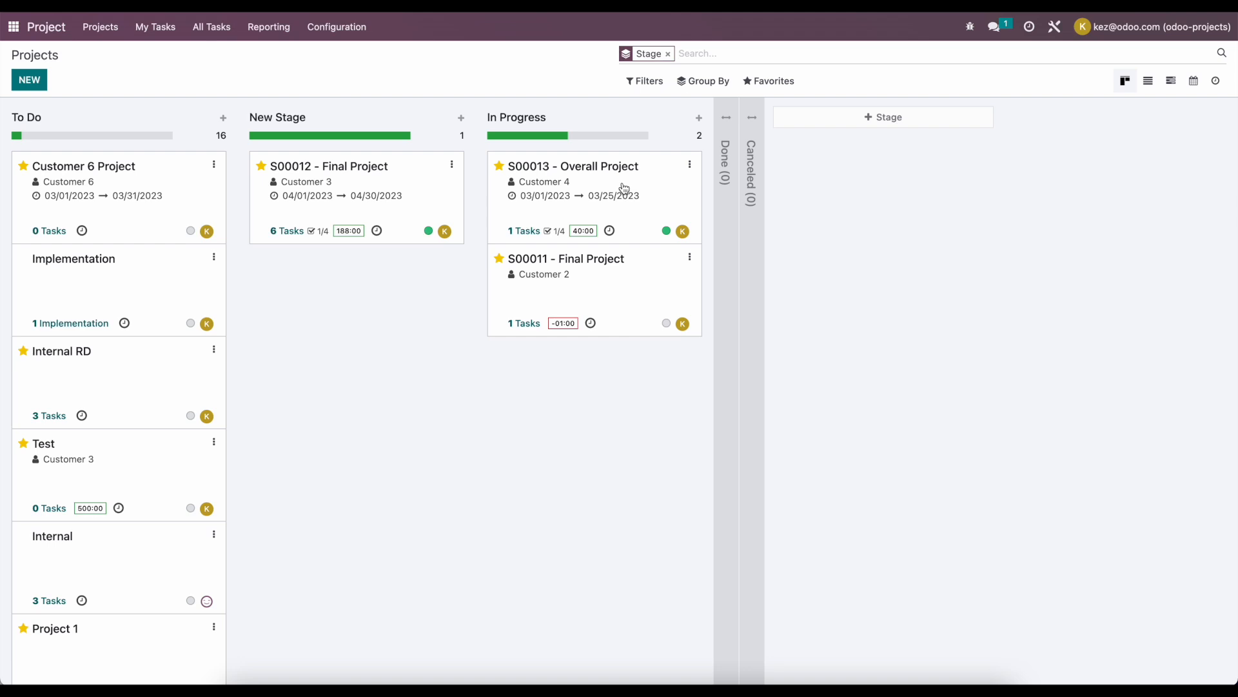
{"action": "left_click_drag", "start_coordinate": [164, 190], "coordinate": [387, 192]}
{"action": "left_click", "coordinate": [387, 186]}
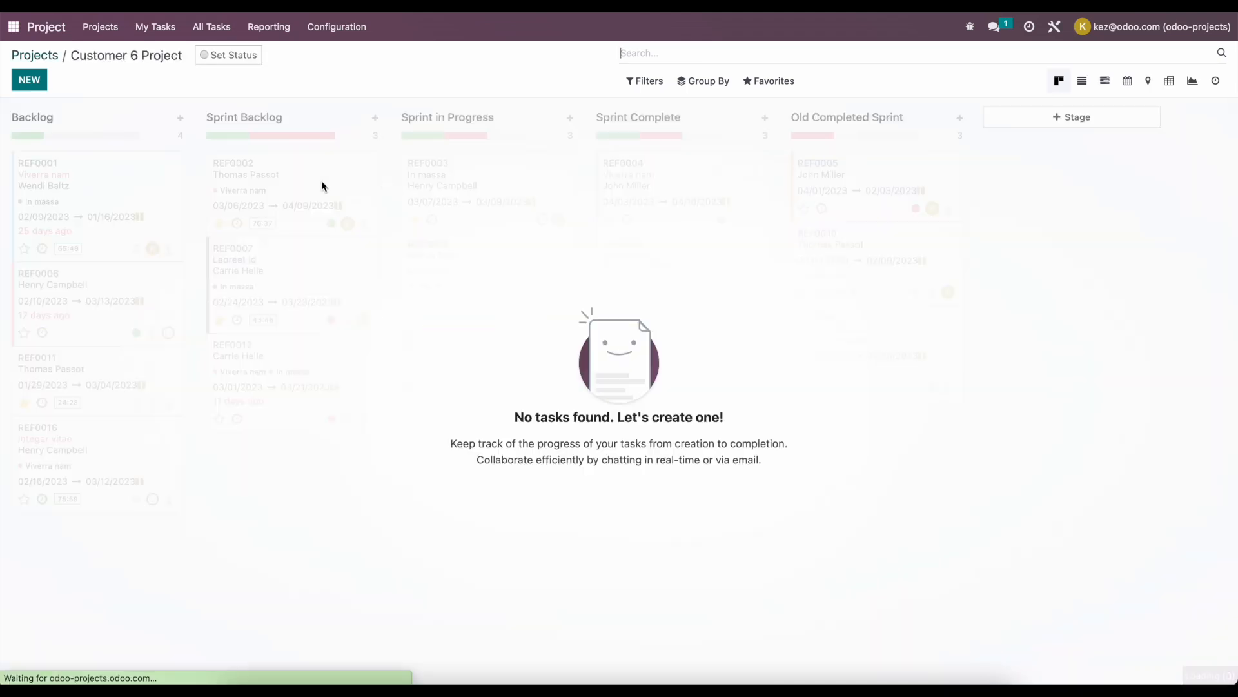
- Create a task named New Task in the Backlog stage and open its full form
{"action": "left_click", "coordinate": [27, 80]}
{"action": "type", "text": "New Task"}
{"action": "left_click", "coordinate": [35, 267]}
{"action": "left_click", "coordinate": [106, 184]}
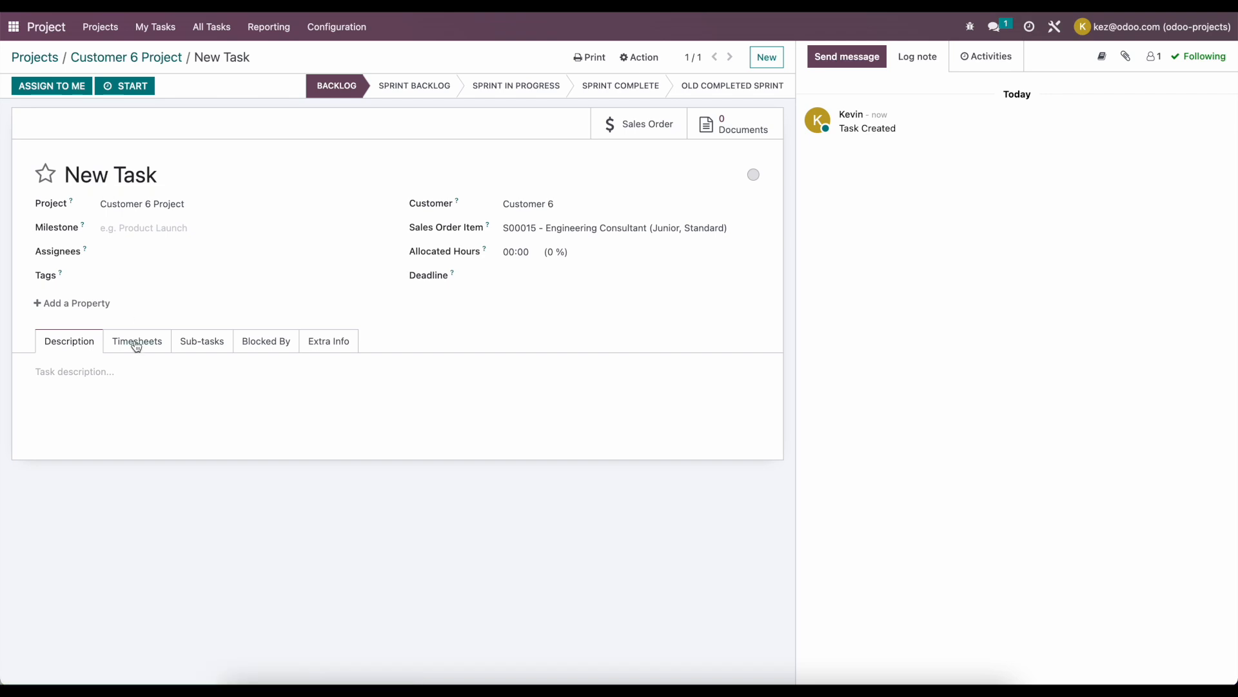
- Add a timesheet line of 8 hours to New Task, keeping the proposed date and employee
{"action": "left_click", "coordinate": [134, 341]}
{"action": "left_click", "coordinate": [70, 390]}
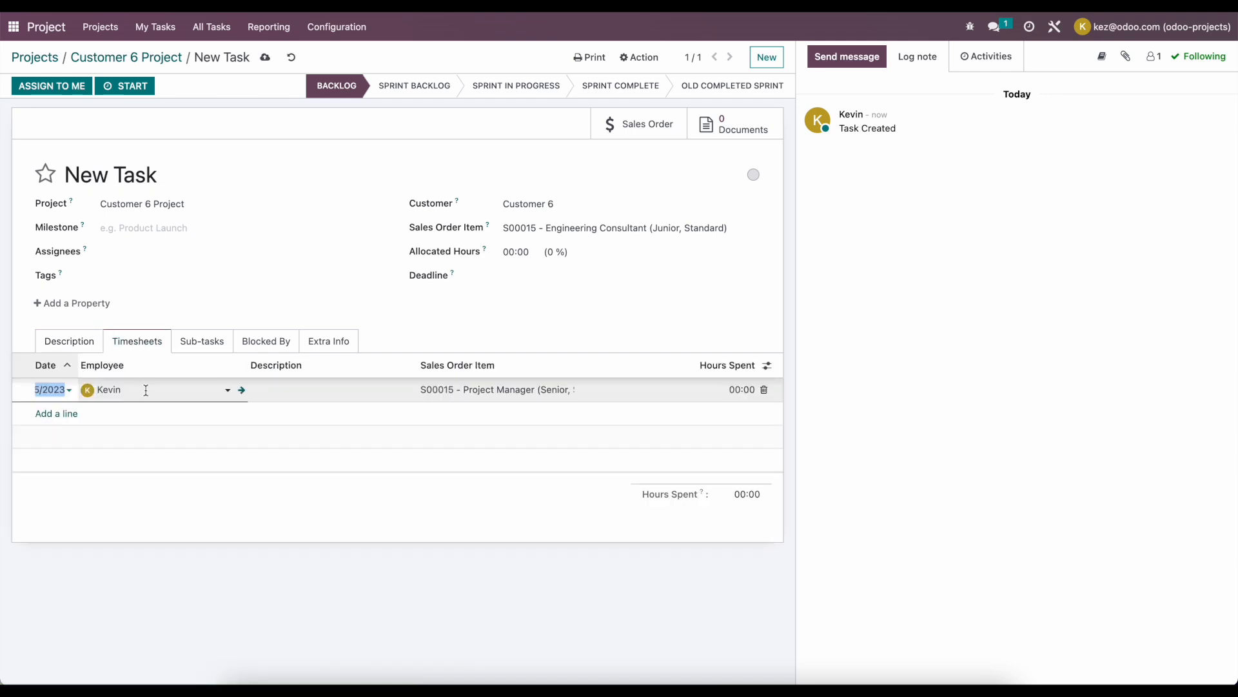
{"action": "left_click", "coordinate": [537, 389]}
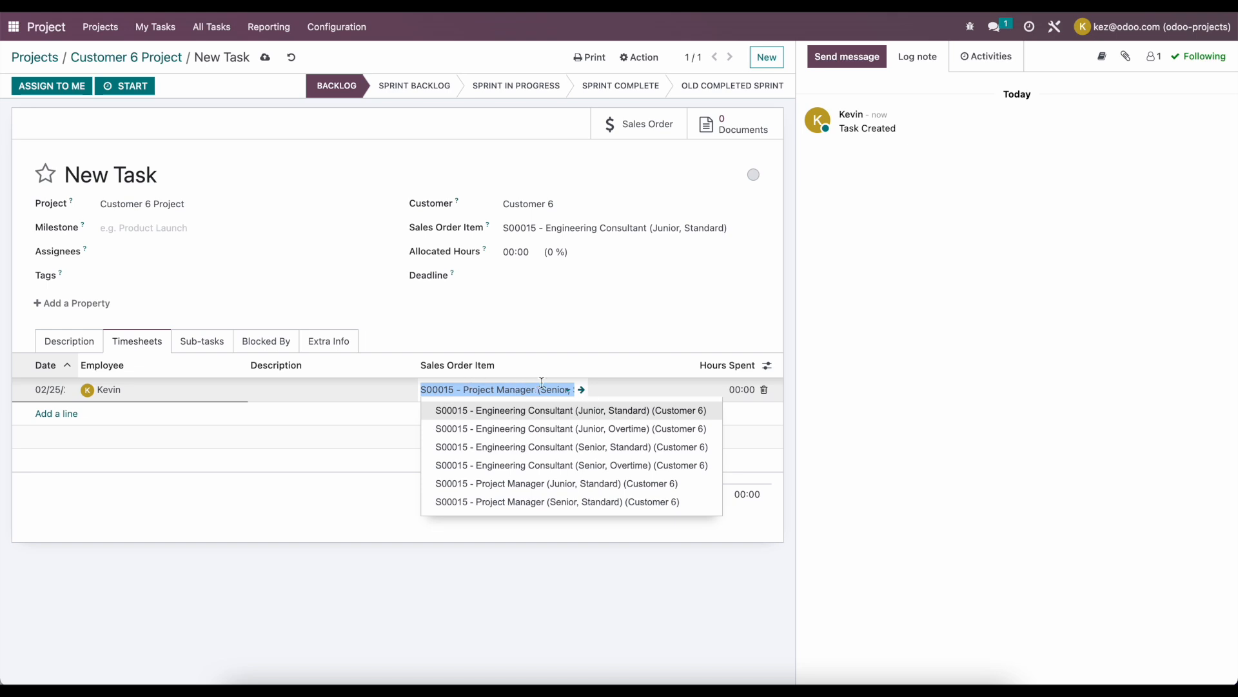
{"action": "left_click", "coordinate": [721, 391]}
{"action": "type", "text": "8"}
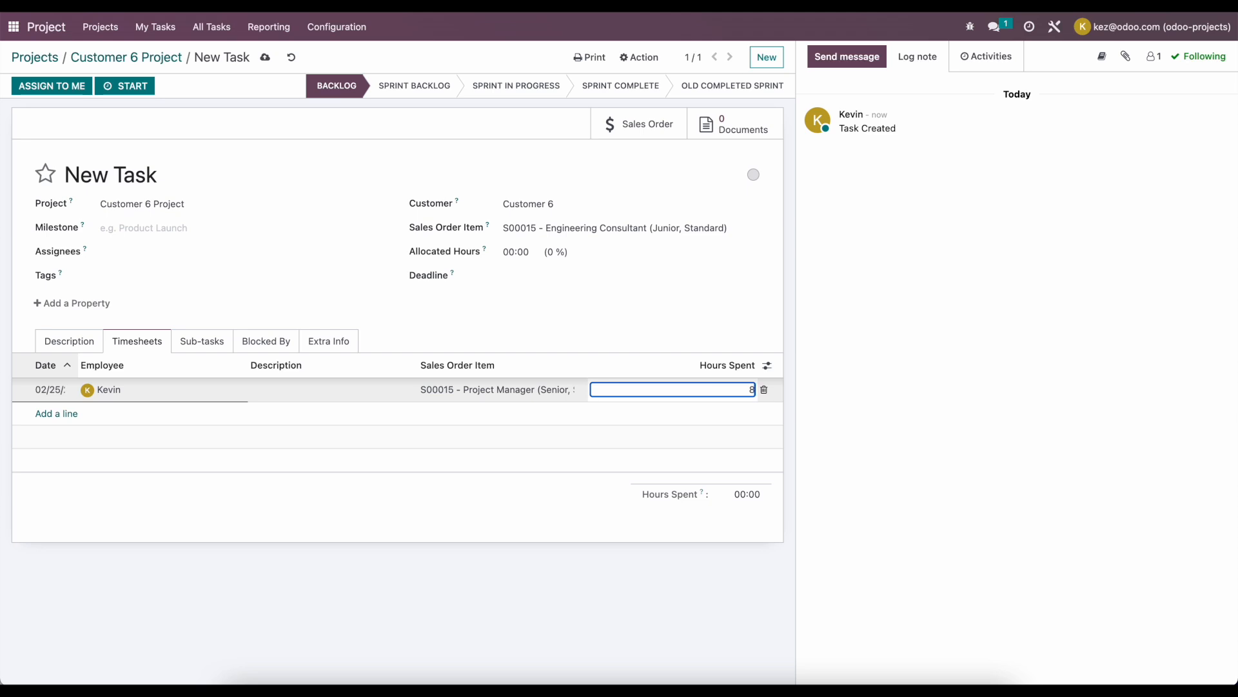
{"action": "left_click", "coordinate": [638, 315]}
- Add a second timesheet line and change the 8-hour line's sales order item to Engineering Consultant (Senior, Standard)
{"action": "left_click", "coordinate": [61, 412]}
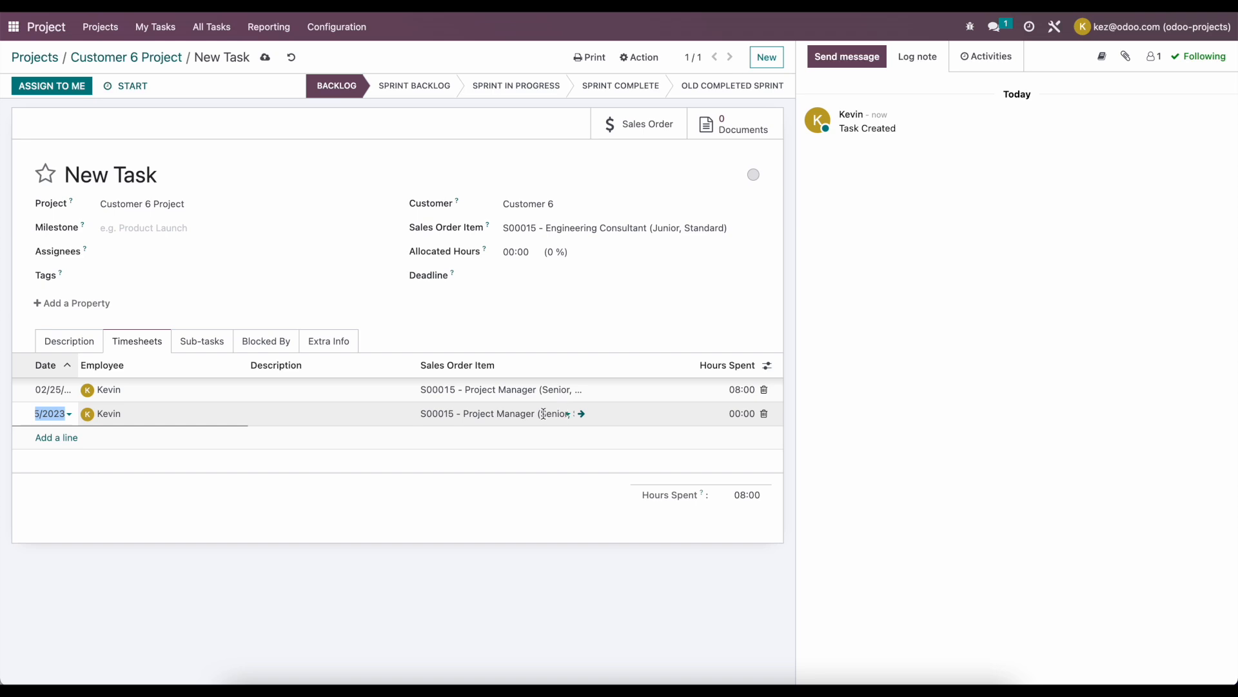
{"action": "left_click", "coordinate": [543, 413]}
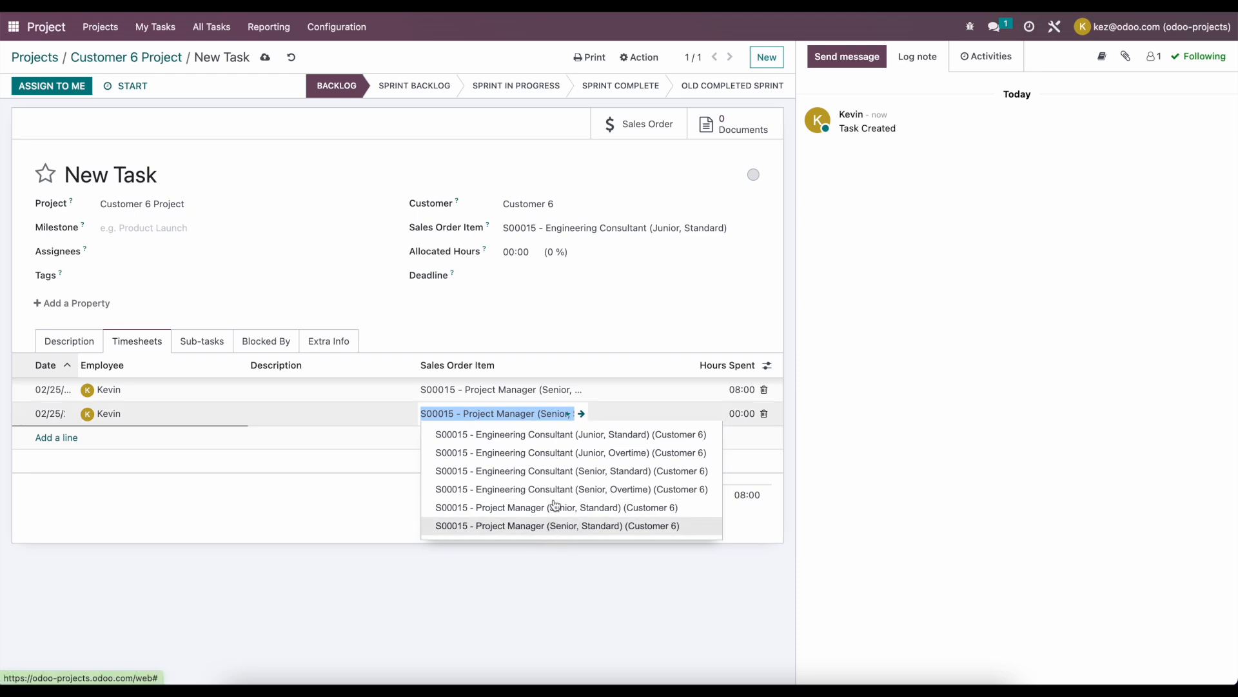
{"action": "left_click", "coordinate": [510, 392]}
{"action": "left_click", "coordinate": [510, 391]}
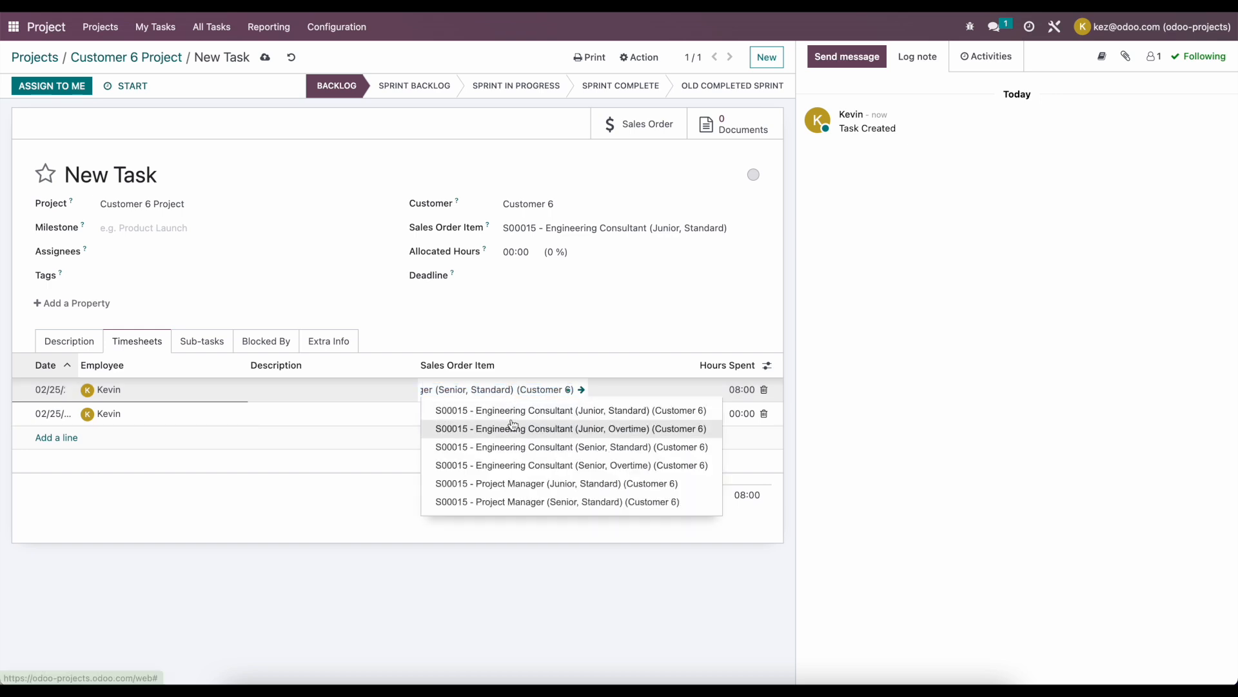
{"action": "left_click", "coordinate": [547, 453]}
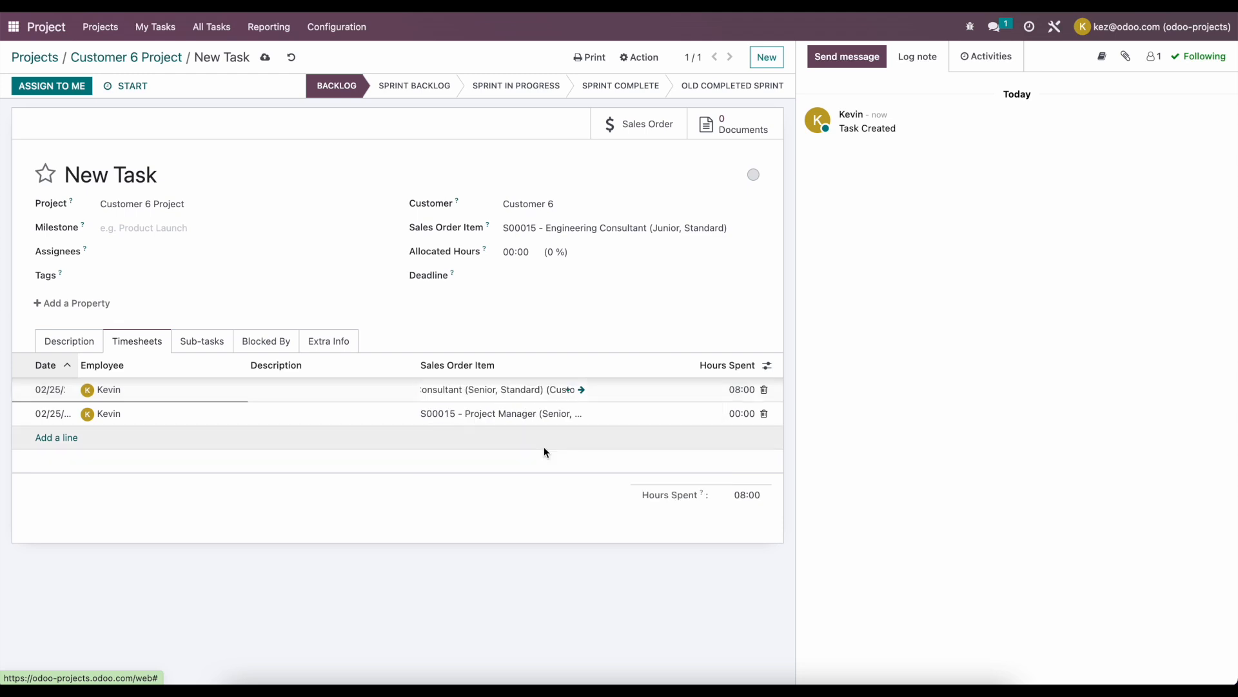
- Set the second timesheet line to Engineering Consultant (Senior, Overtime) with 2 hours spent and save the task
{"action": "left_click", "coordinate": [513, 411]}
{"action": "left_click", "coordinate": [517, 411]}
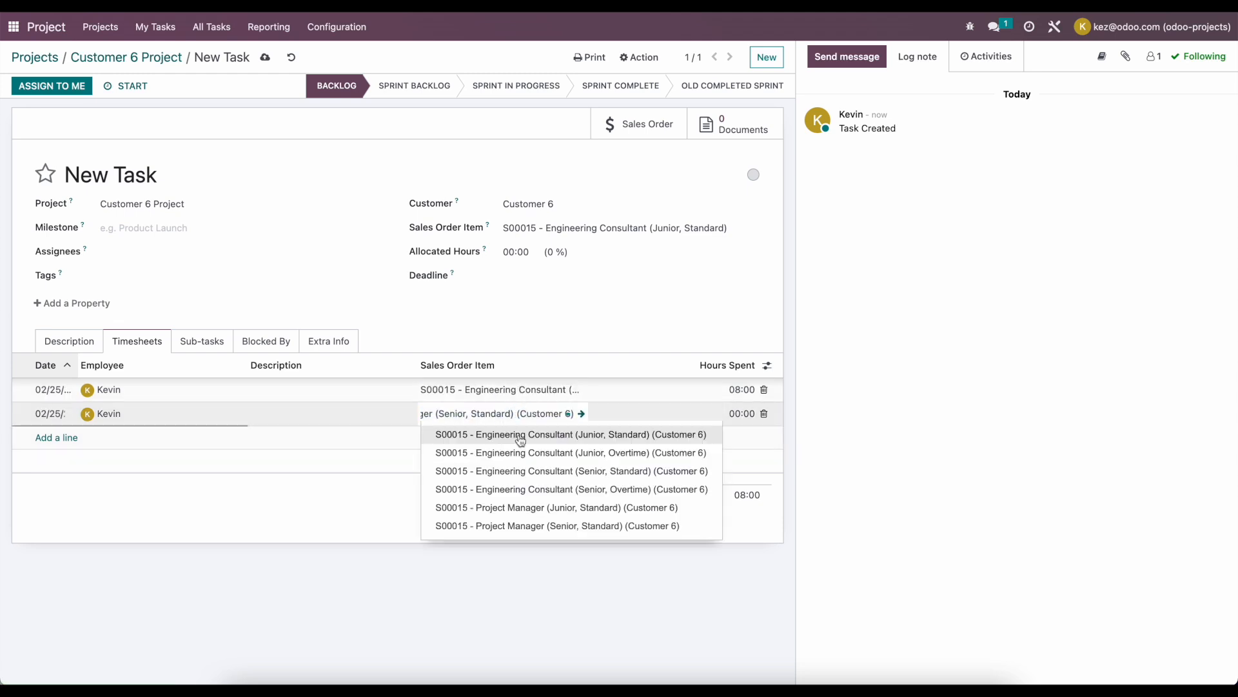
{"action": "left_click", "coordinate": [527, 487]}
{"action": "left_click", "coordinate": [709, 417]}
{"action": "type", "text": "2"}
{"action": "left_click", "coordinate": [672, 515]}
{"action": "left_click", "coordinate": [265, 58]}
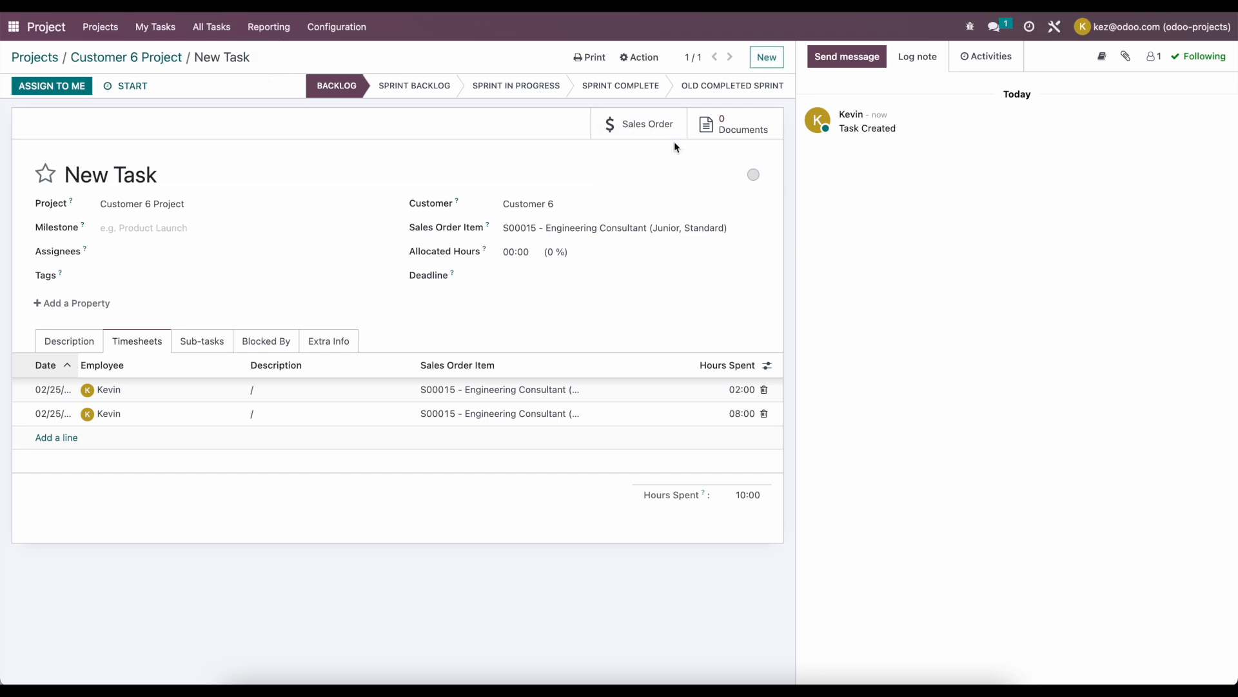
- Open the task's linked sales order and examine the delivered hours on its rate lines
{"action": "left_click", "coordinate": [661, 127]}
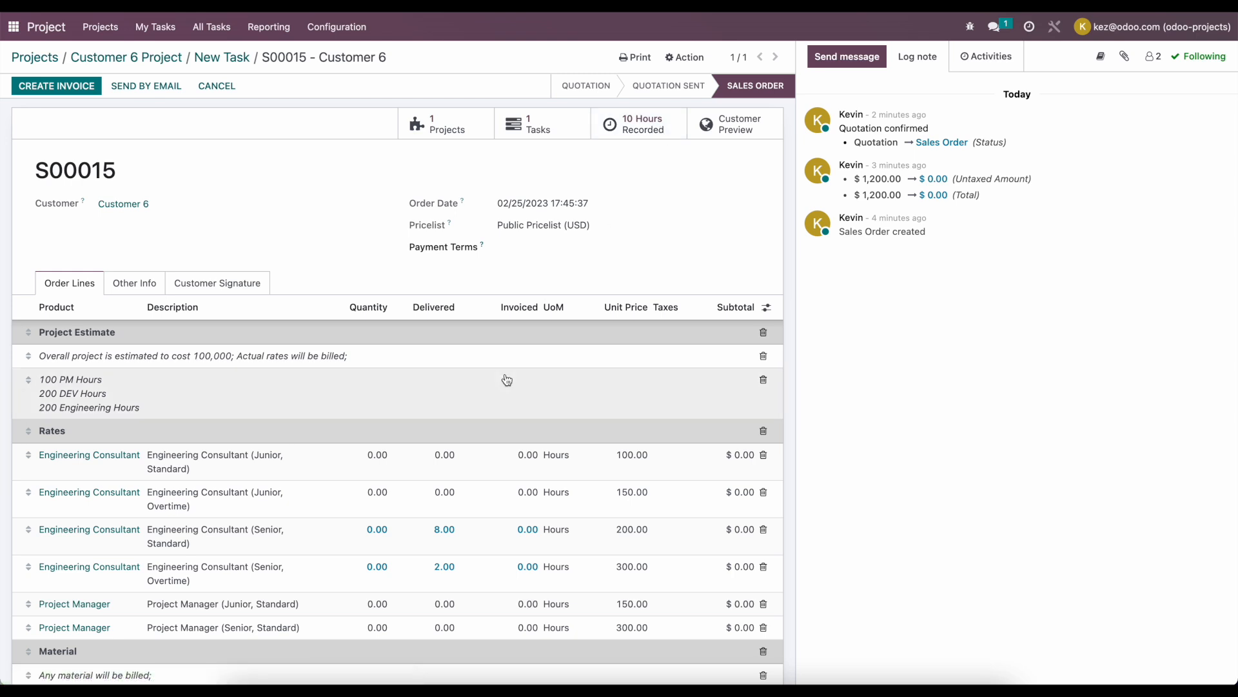
{"action": "scroll", "coordinate": [507, 379], "scroll_direction": "down", "scroll_amount": 3}
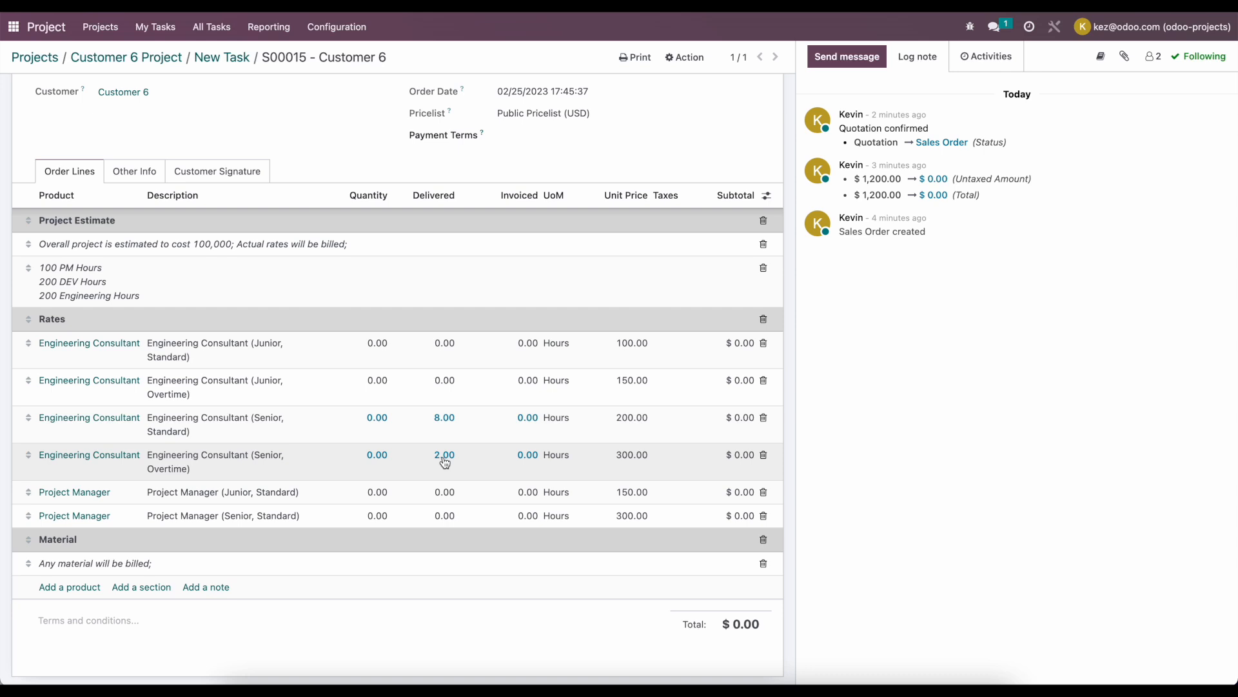
{"action": "scroll", "coordinate": [262, 465], "scroll_direction": "up", "scroll_amount": 3}
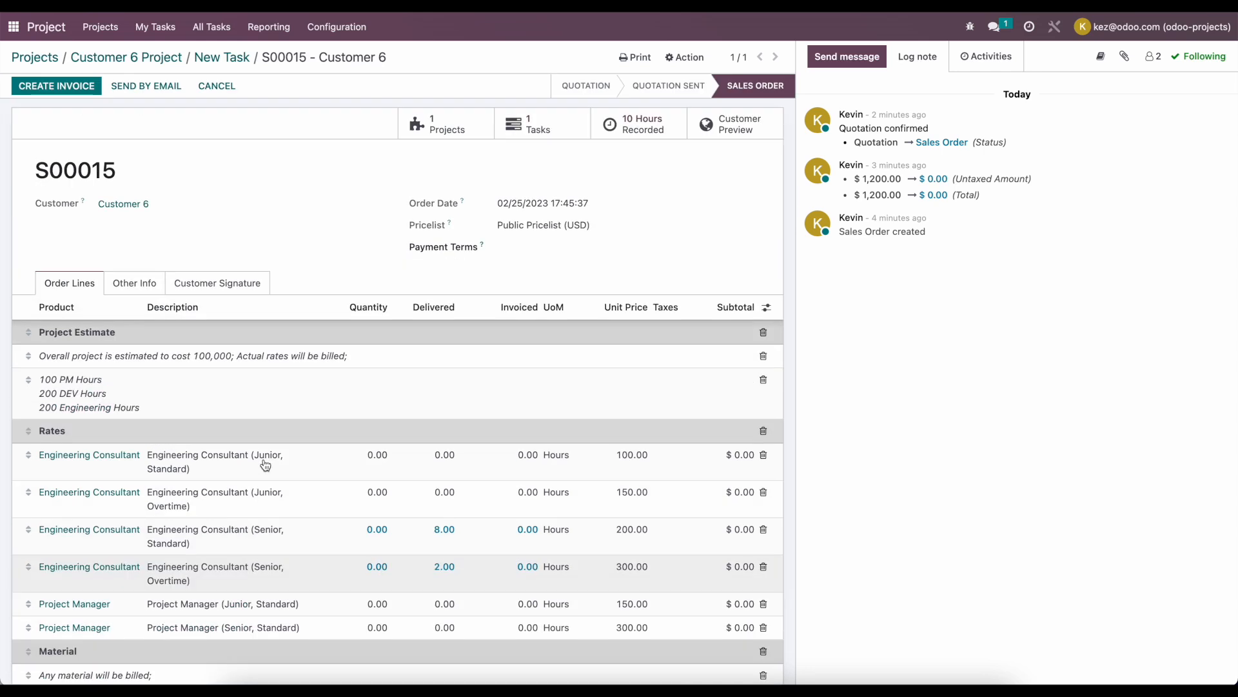
- Create a regular invoice from the sales order with no timesheet period, review its lines and confirm it
{"action": "left_click", "coordinate": [81, 90]}
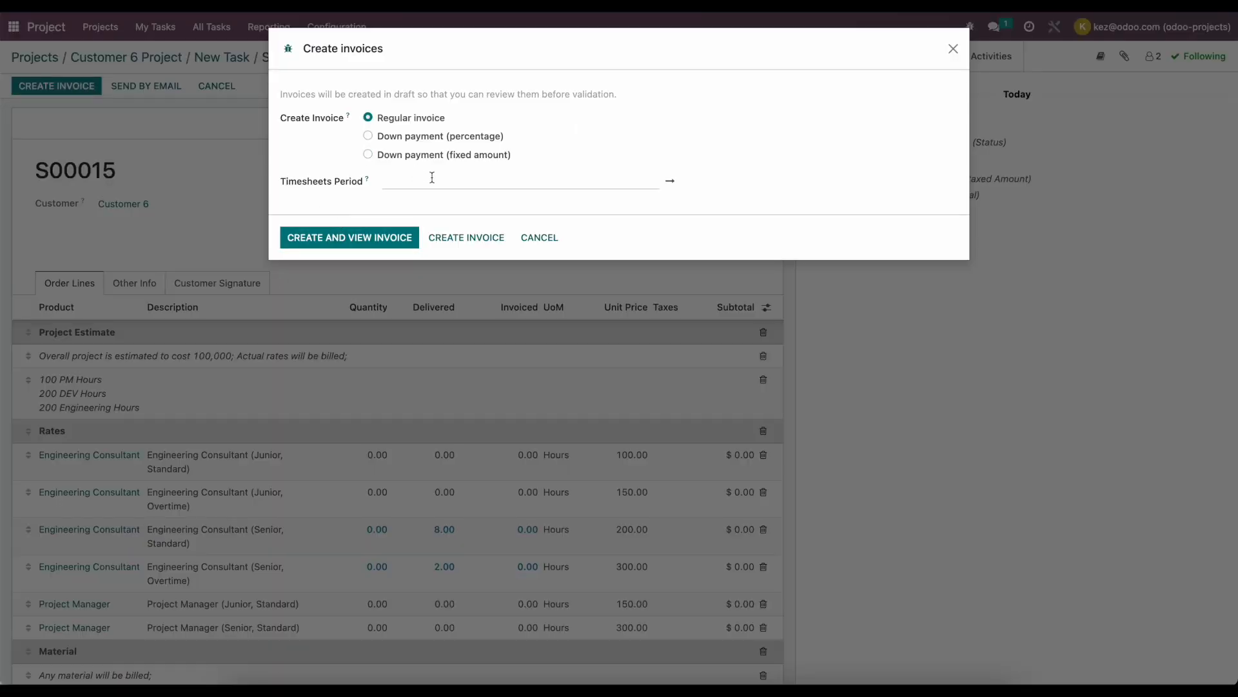
{"action": "left_click", "coordinate": [379, 235]}
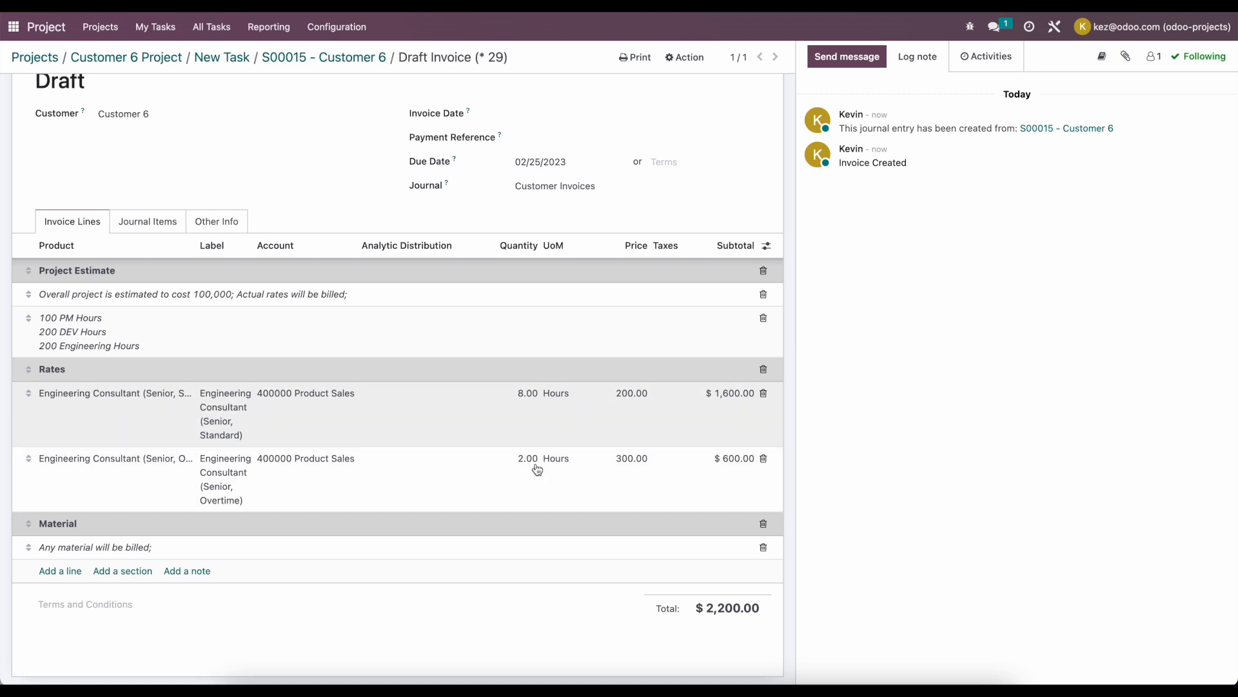
{"action": "scroll", "coordinate": [507, 425], "scroll_direction": "up", "scroll_amount": 3}
{"action": "left_click", "coordinate": [40, 83]}
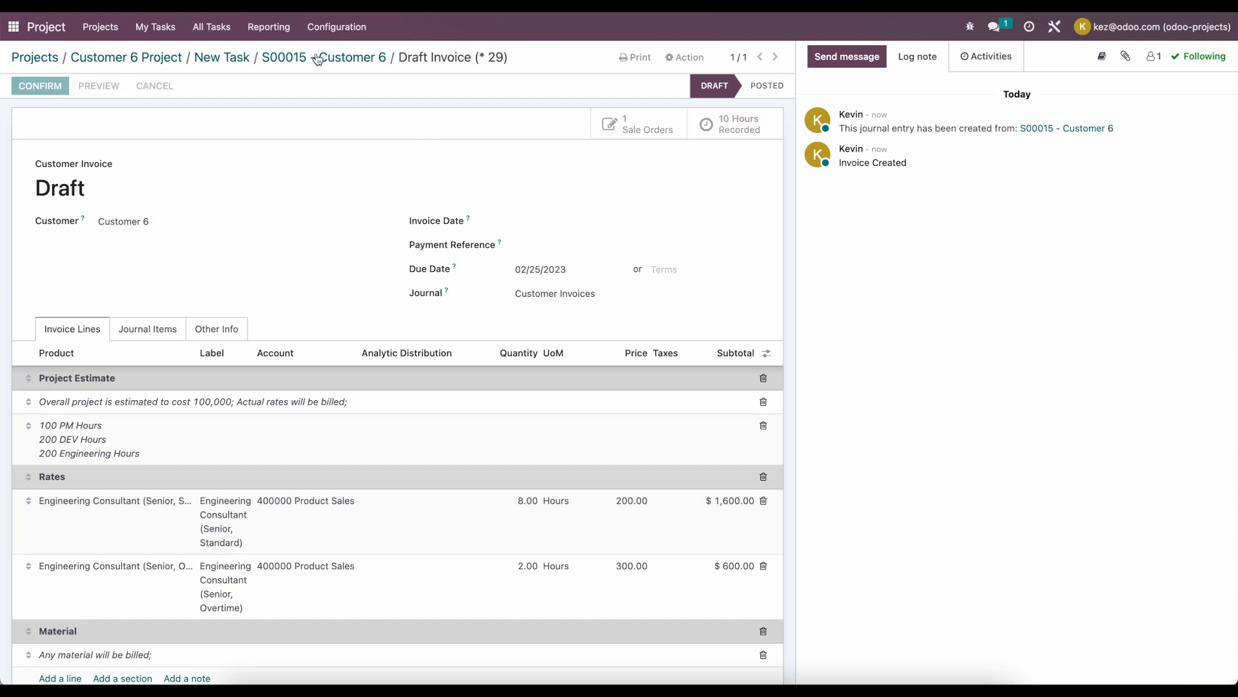
- Return to the Customer 6 sales order and compare the delivered and invoiced hours on its rate lines
{"action": "left_click", "coordinate": [274, 59]}
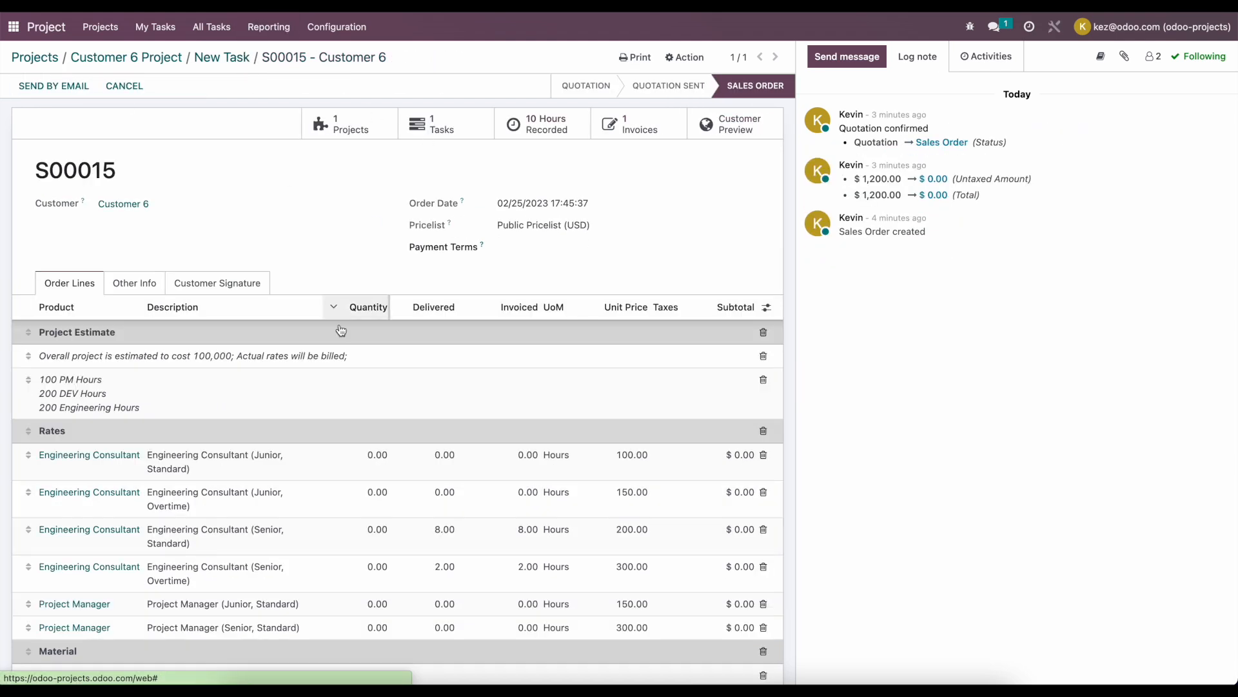
{"action": "scroll", "coordinate": [393, 364], "scroll_direction": "down", "scroll_amount": 2}
{"action": "scroll", "coordinate": [495, 420], "scroll_direction": "up", "scroll_amount": 2}
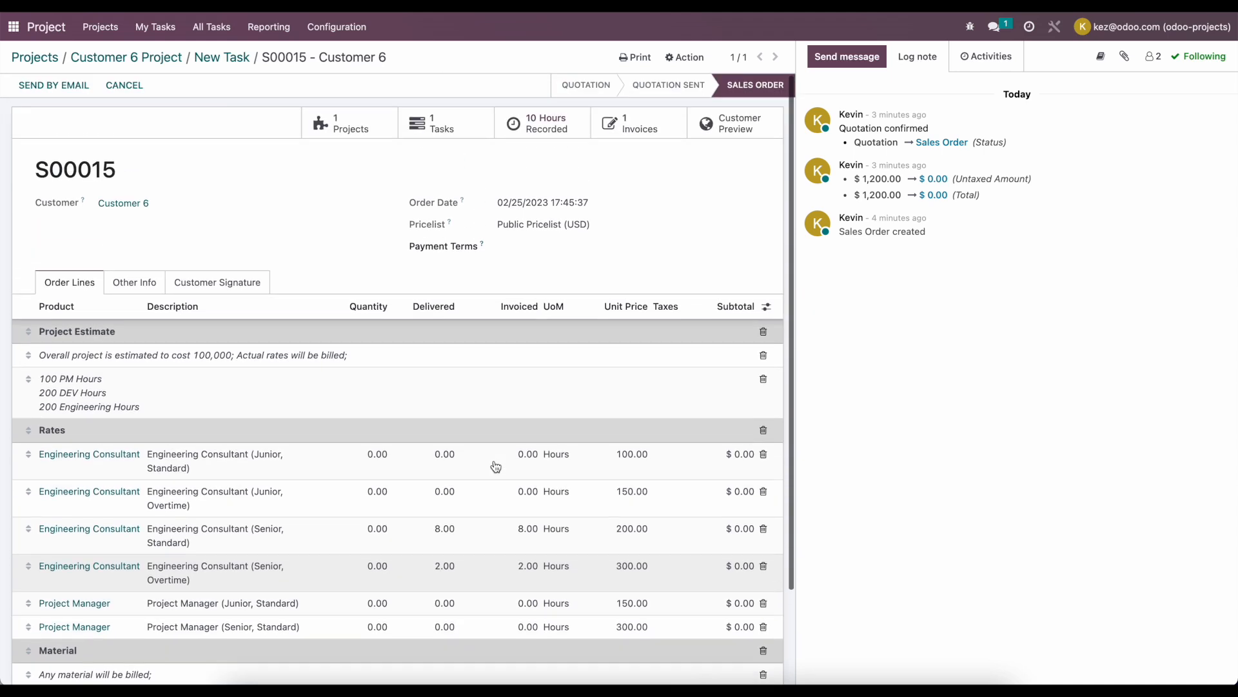
- Set the ordered quantity to 100 for Engineering Consultant (Junior, Standard) and 50 for both Project Manager lines
{"action": "scroll", "coordinate": [506, 574], "scroll_direction": "down", "scroll_amount": 2}
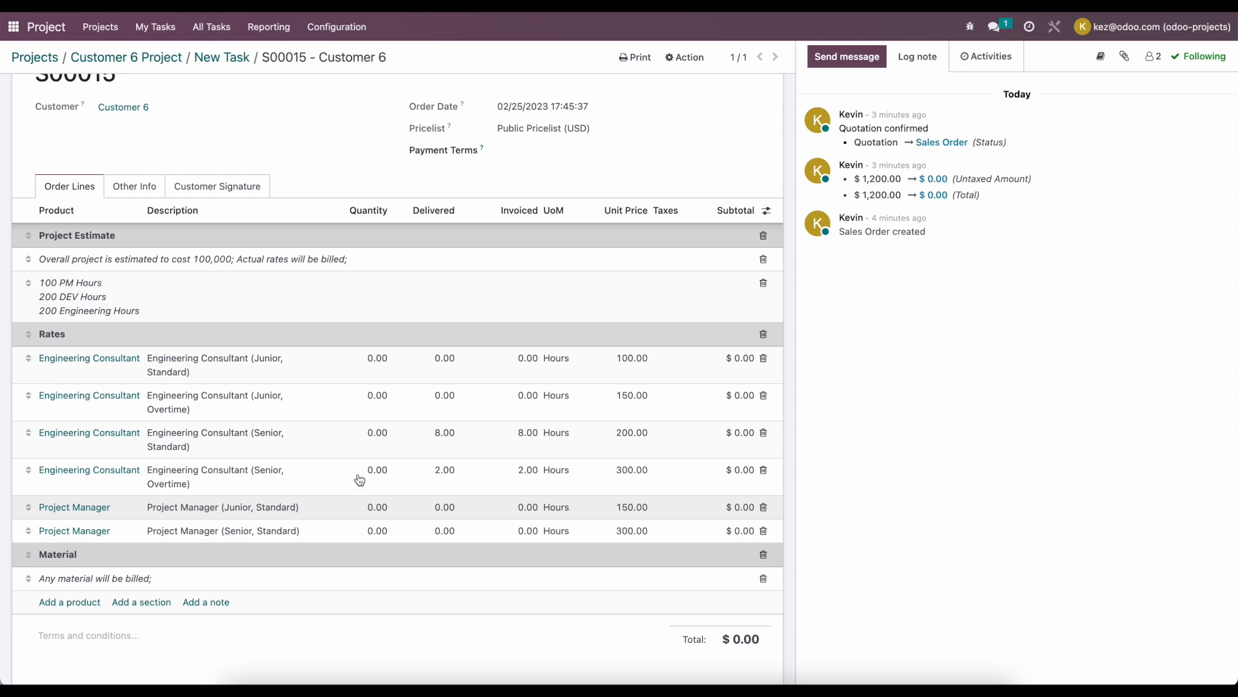
{"action": "left_click", "coordinate": [365, 362]}
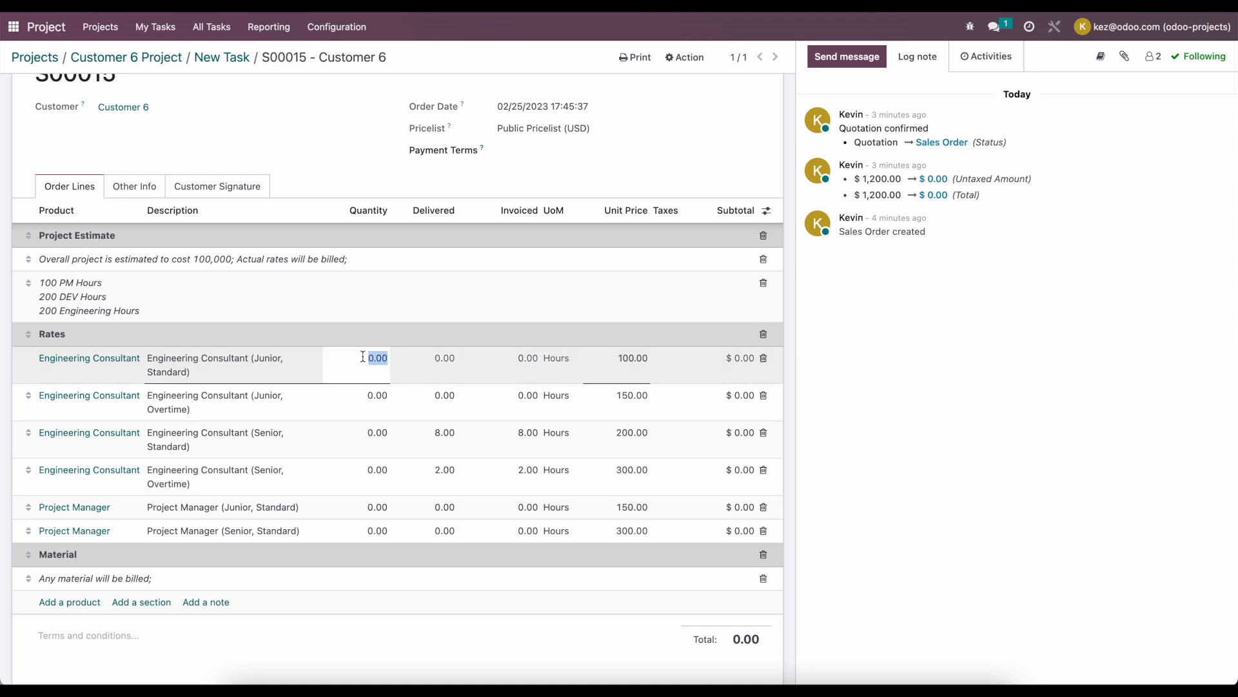
{"action": "type", "text": "1"}
{"action": "key", "text": "super+a"}
{"action": "left_click", "coordinate": [371, 512]}
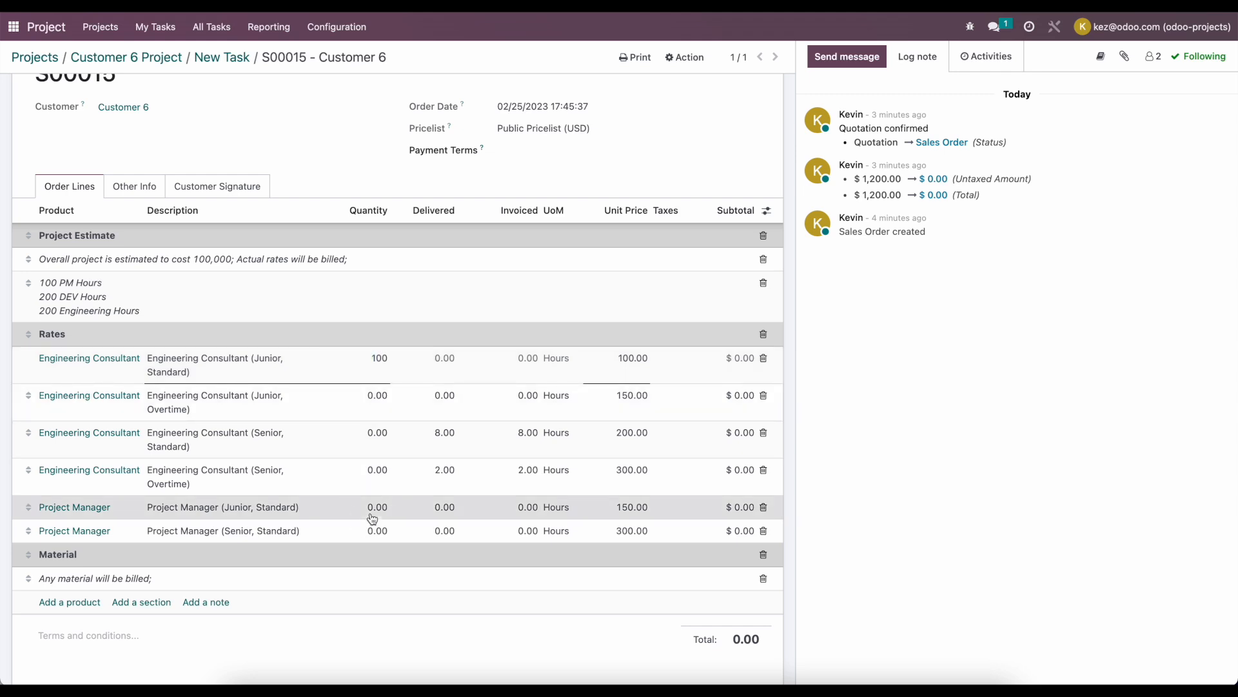
{"action": "type", "text": "50"}
{"action": "left_click", "coordinate": [371, 531]}
{"action": "type", "text": "50"}
{"action": "left_click", "coordinate": [388, 609]}
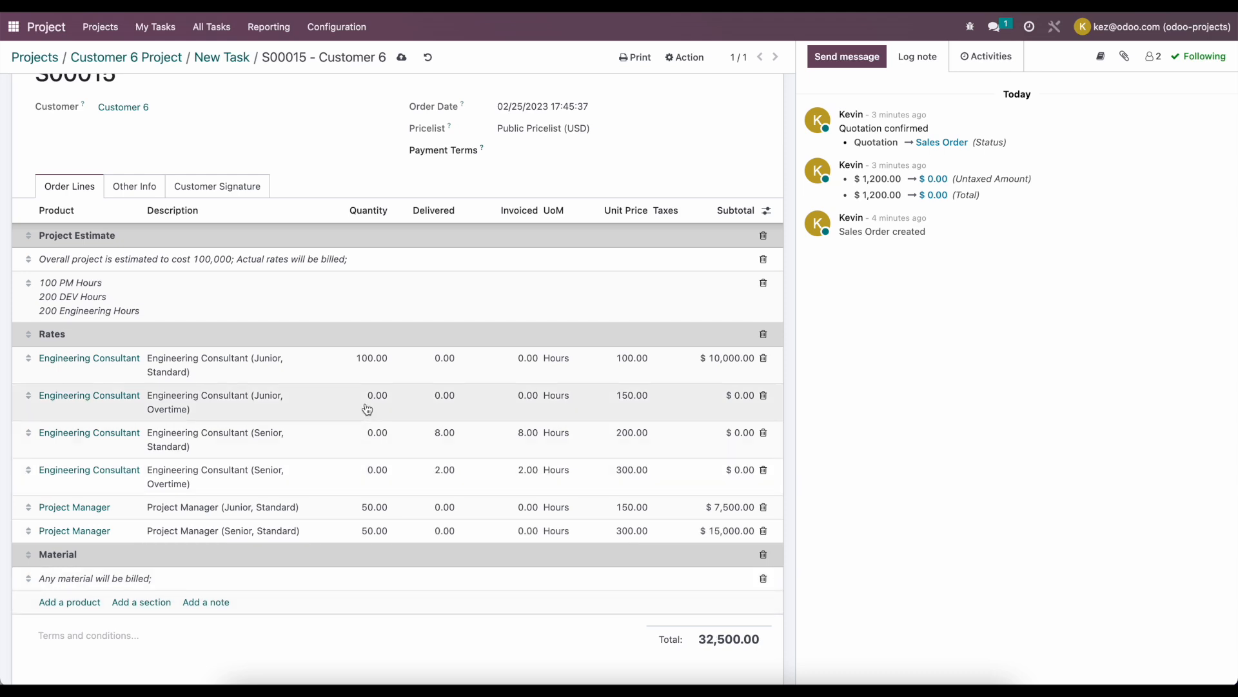
- Set the ordered quantity to 10 for Engineering Consultant (Junior, Overtime) and 90 for Engineering Consultant (Junior, Standard)
{"action": "left_click", "coordinate": [371, 414]}
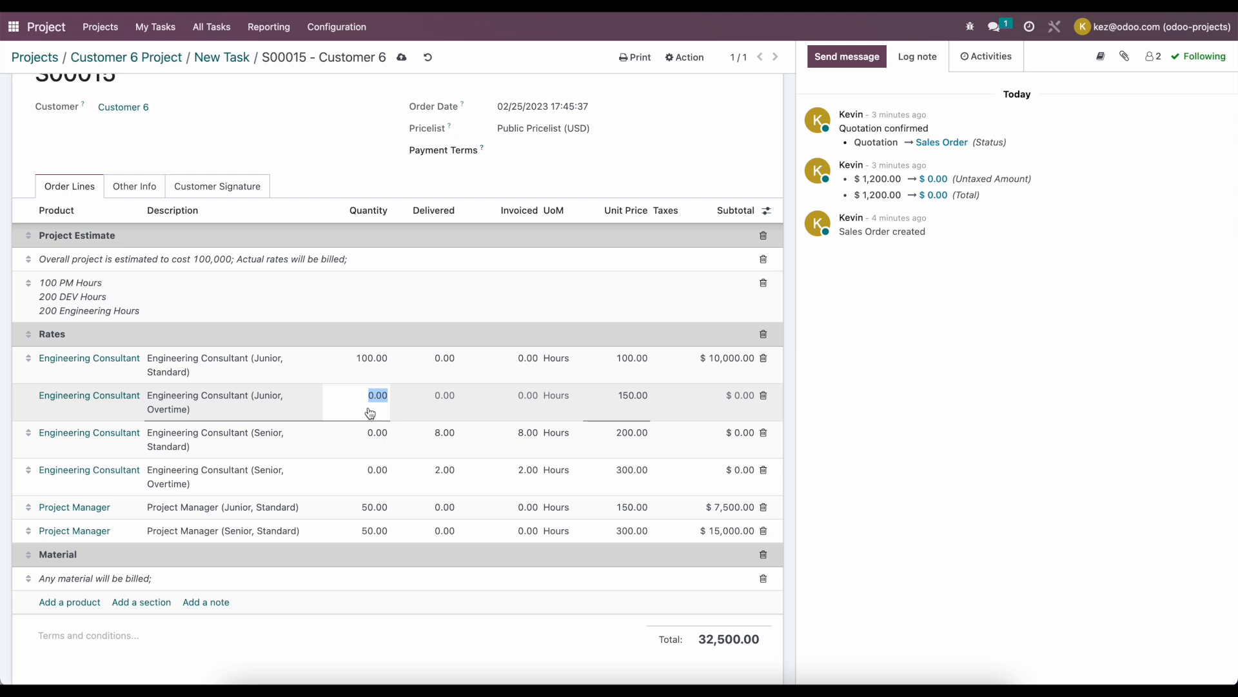
{"action": "type", "text": "10"}
{"action": "left_click", "coordinate": [368, 374]}
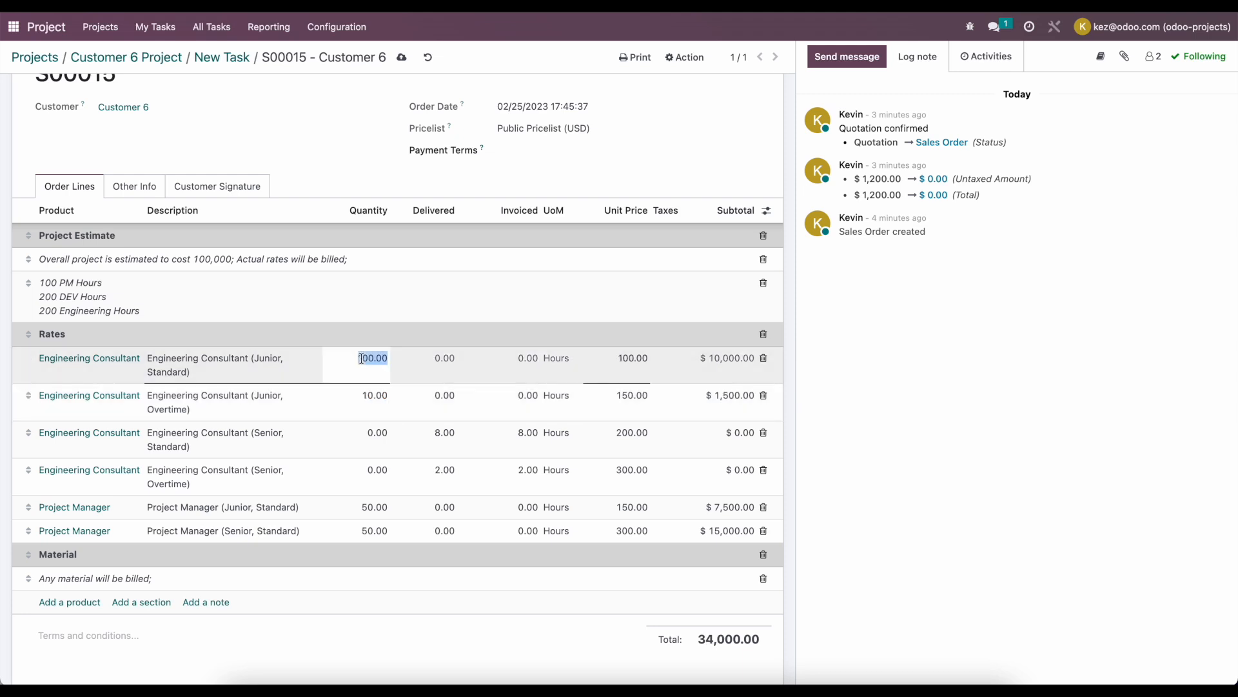
{"action": "type", "text": "9"}
{"action": "left_click", "coordinate": [396, 315]}
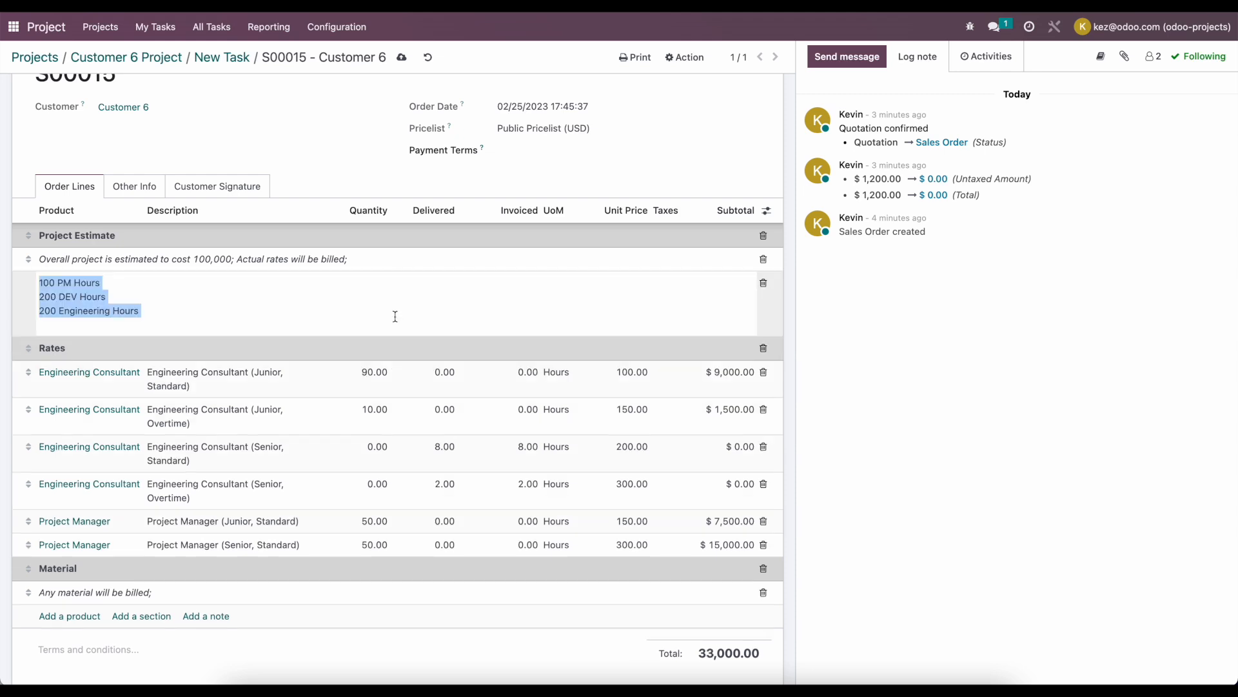
- Set the ordered quantity to 90 for Engineering Consultant (Senior, Standard) and 10 for (Senior, Overtime), then review the order lines
{"action": "left_click", "coordinate": [378, 463]}
{"action": "type", "text": "90"}
{"action": "left_click", "coordinate": [373, 468]}
{"action": "type", "text": "10"}
{"action": "left_click", "coordinate": [987, 392]}
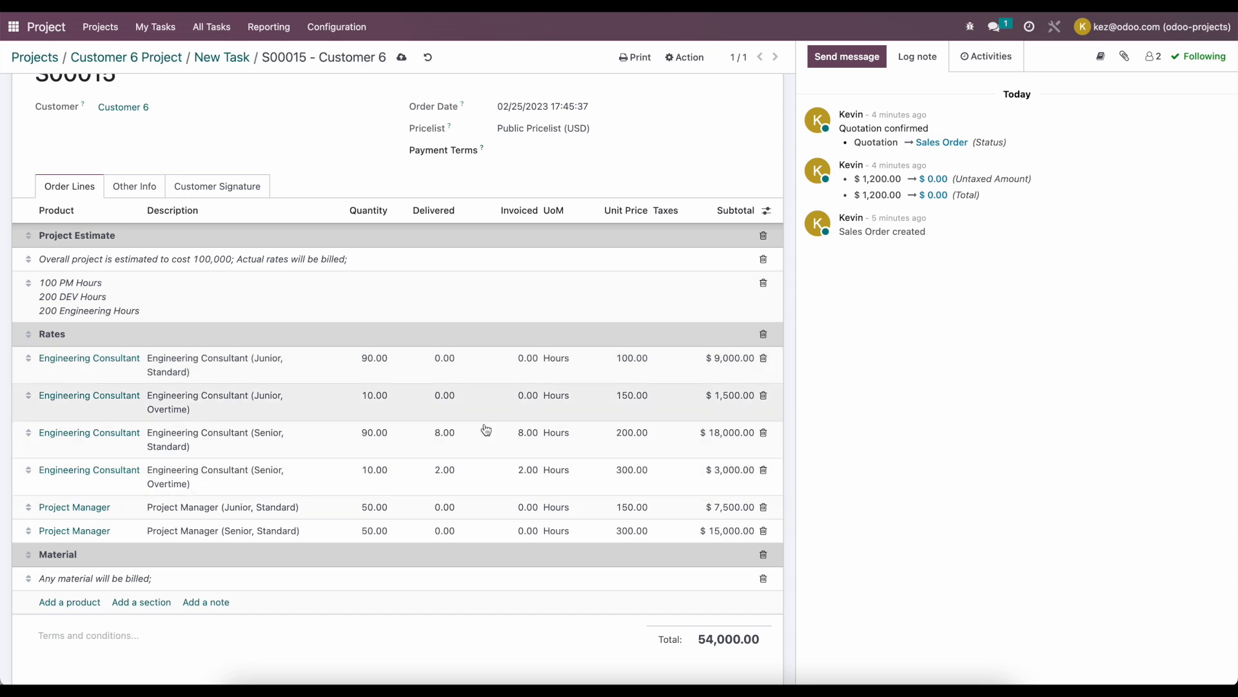
{"action": "scroll", "coordinate": [477, 529], "scroll_direction": "up", "scroll_amount": 3}
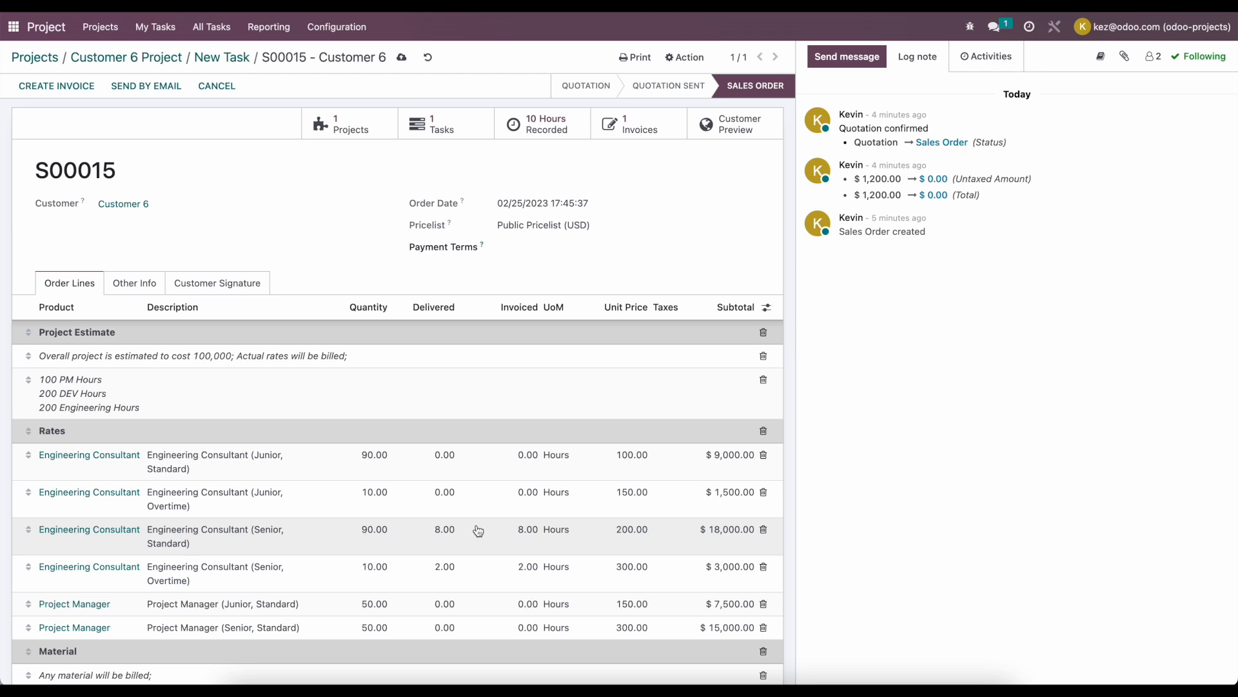
{"action": "scroll", "coordinate": [478, 530], "scroll_direction": "down", "scroll_amount": 1}
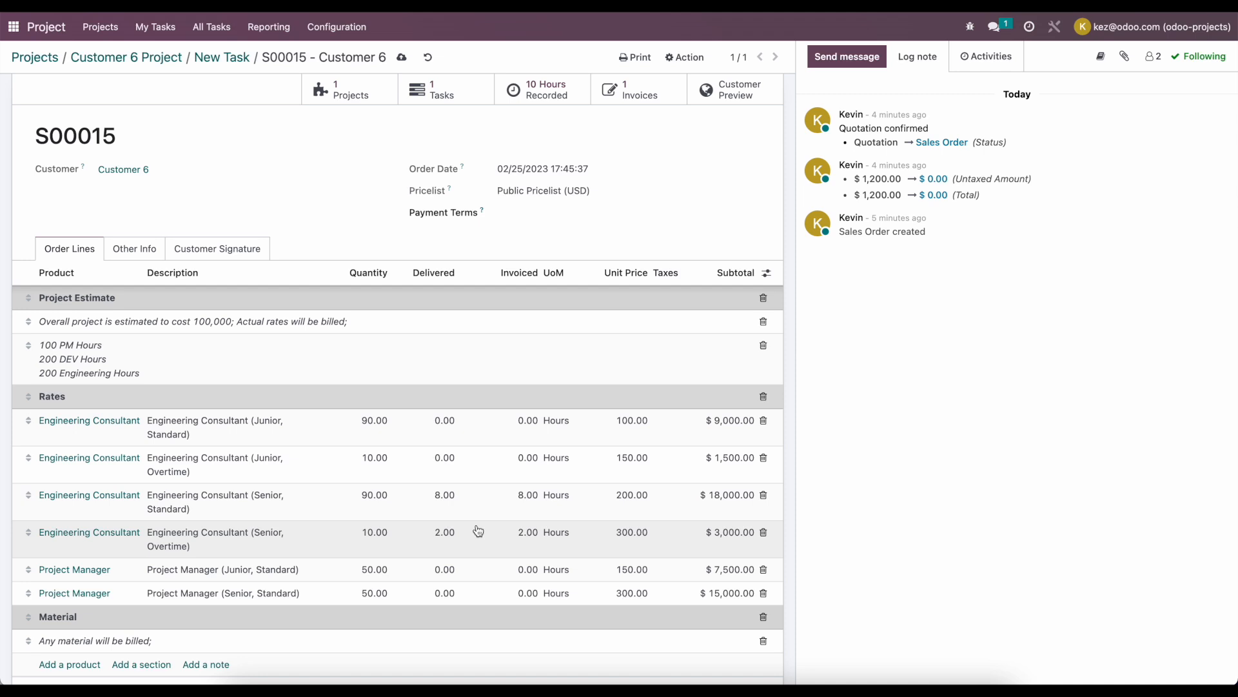
- Return to the projects overview and open the Timesheets and Planning Analysis of S00012 - Final Project
{"action": "scroll", "coordinate": [478, 530], "scroll_direction": "up", "scroll_amount": 2}
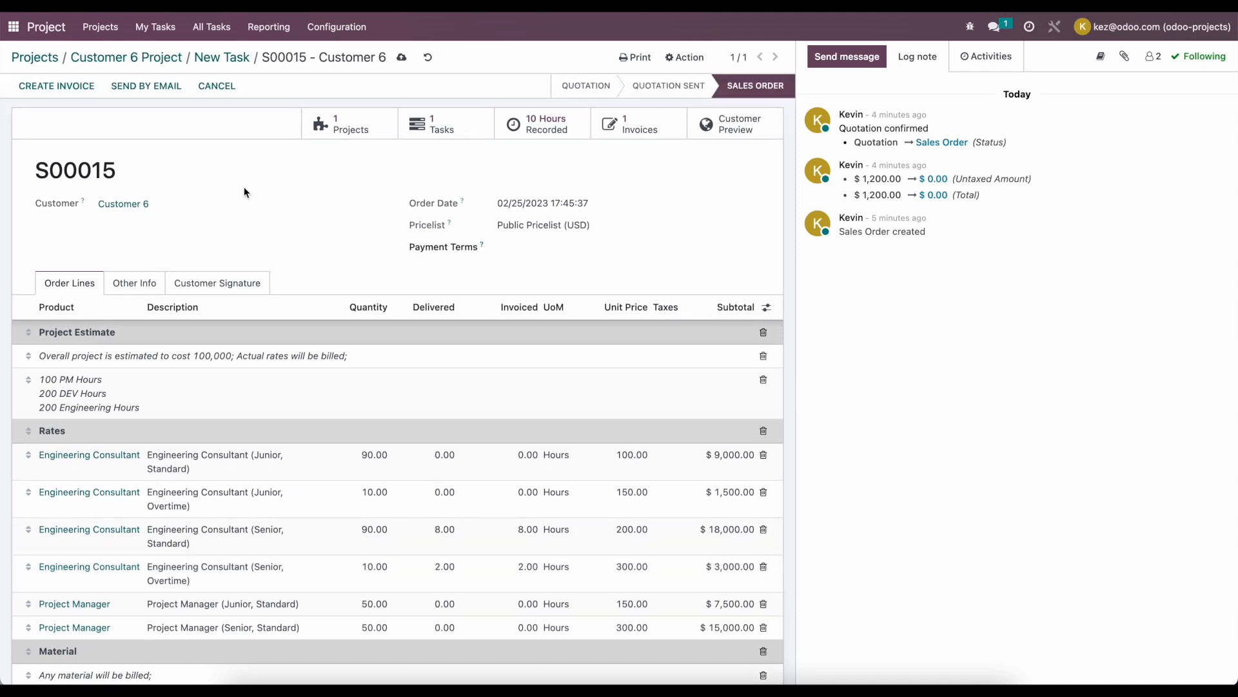
{"action": "left_click", "coordinate": [16, 27]}
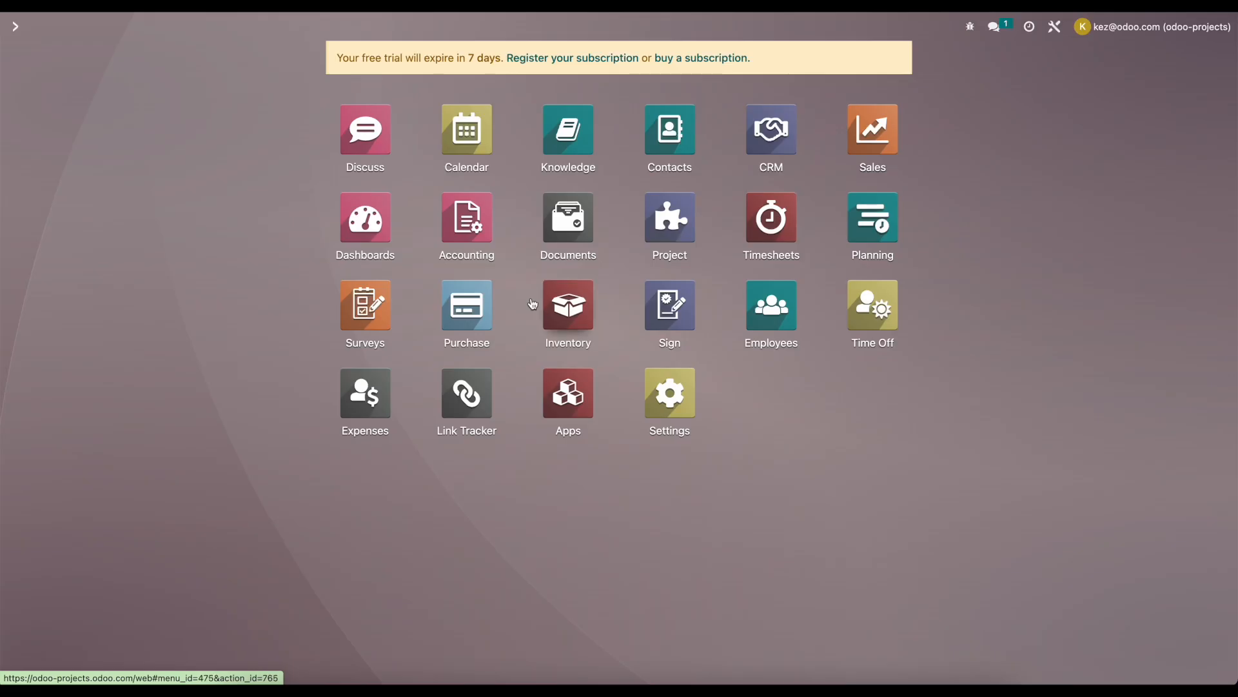
{"action": "left_click", "coordinate": [650, 235]}
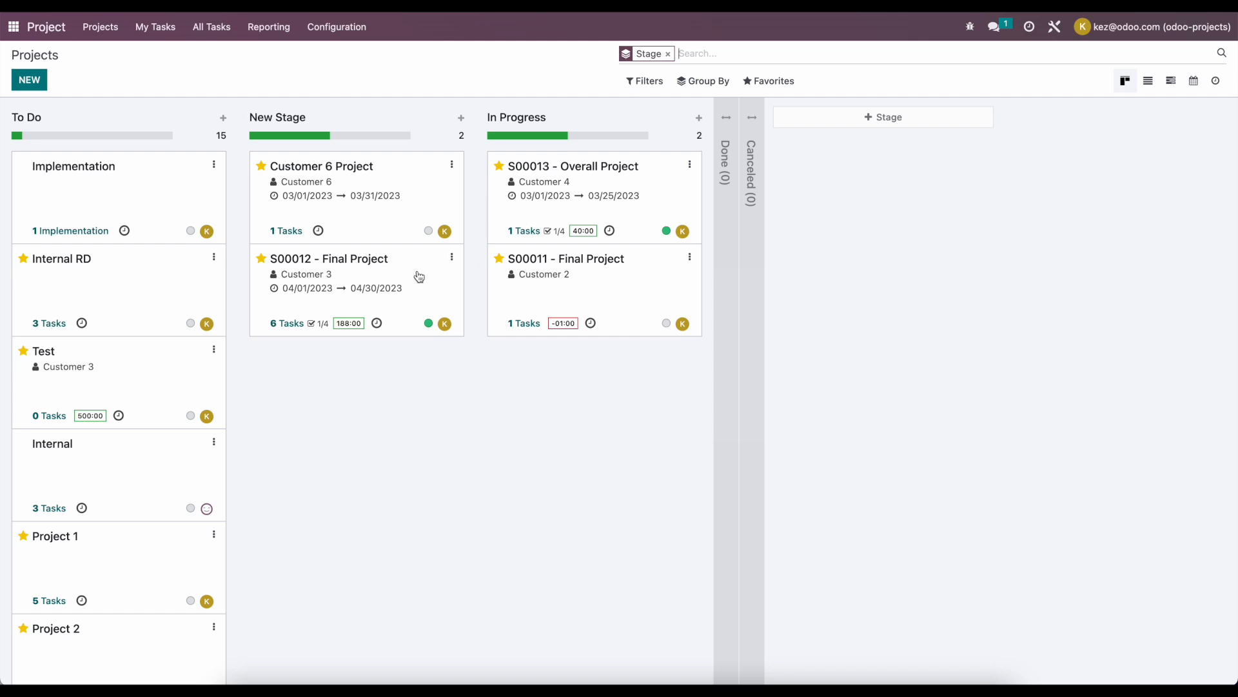
{"action": "left_click", "coordinate": [453, 258]}
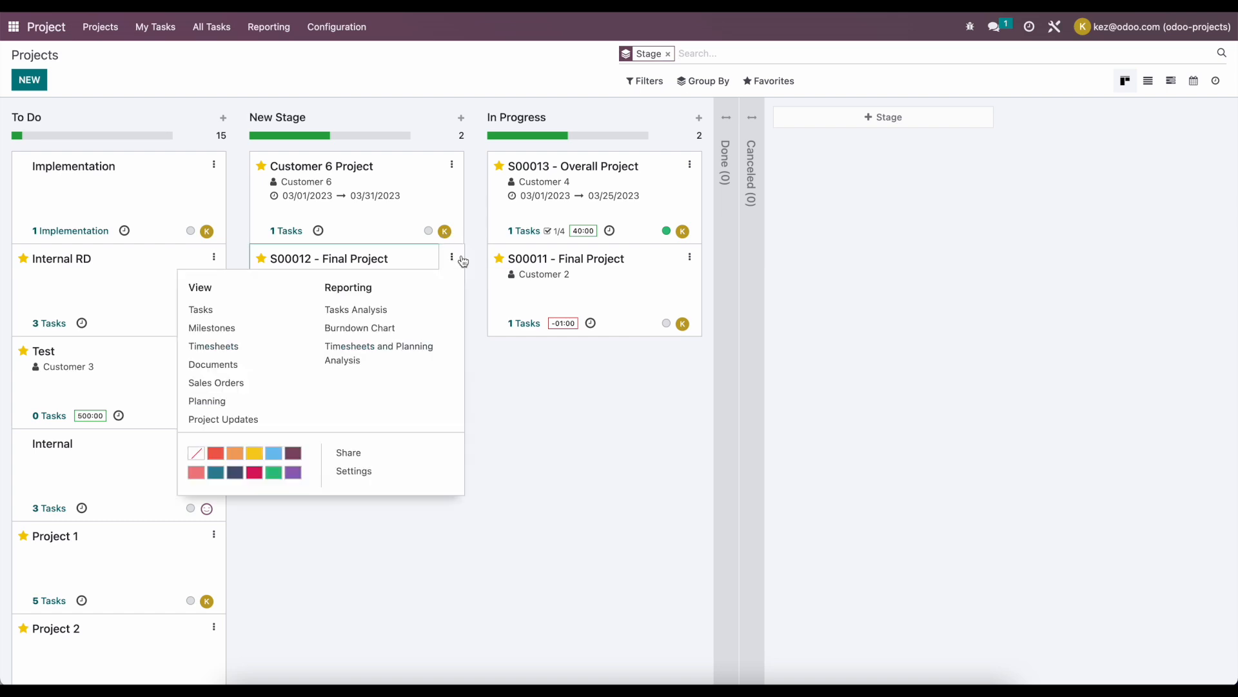
{"action": "left_click", "coordinate": [340, 362]}
- Open the Timesheets and Planning Analysis of S00013 - Overall Project and compare its planned and effective hours
{"action": "left_click", "coordinate": [35, 56]}
{"action": "left_click", "coordinate": [688, 165]}
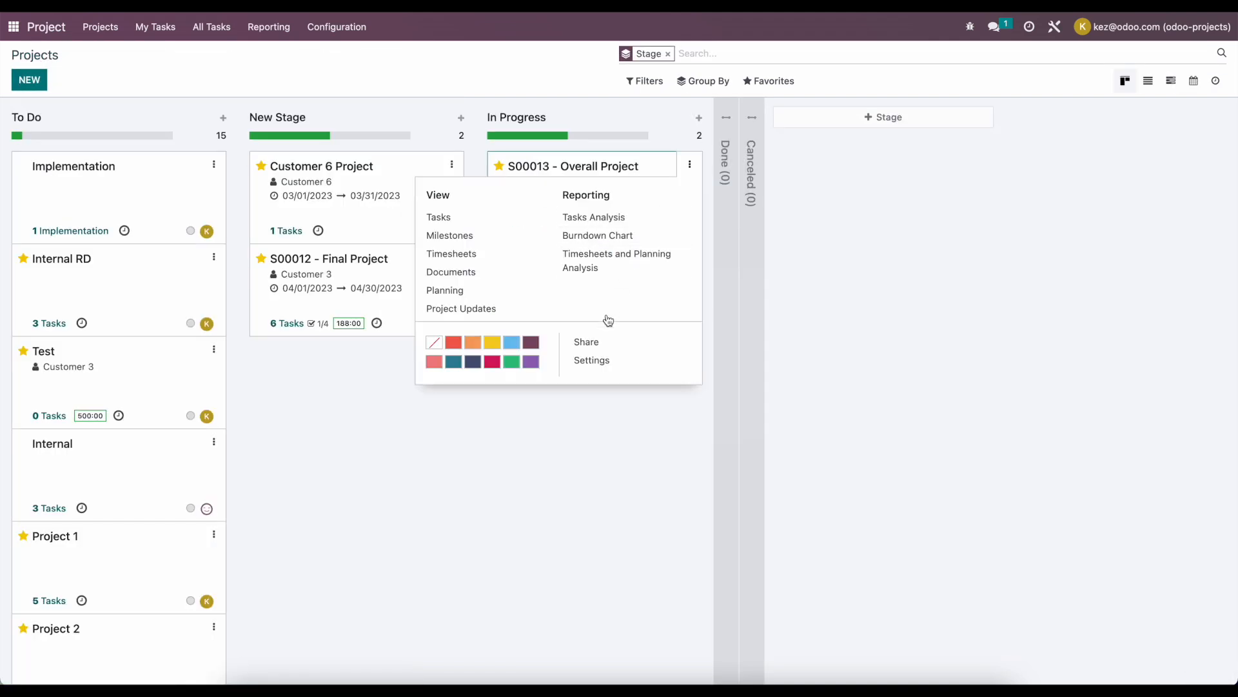
{"action": "left_click", "coordinate": [626, 258]}
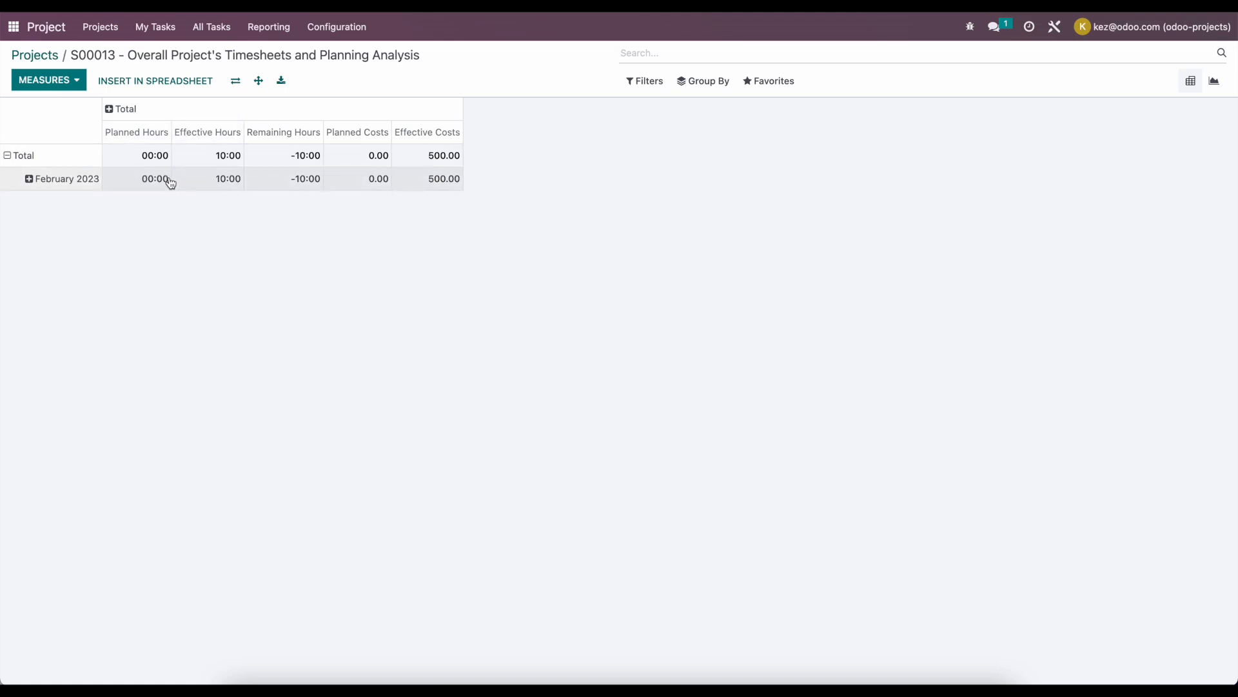
- Open the Timesheets and Planning Analysis of the Implementation project and examine its planned hours and costs by month
{"action": "left_click", "coordinate": [39, 57]}
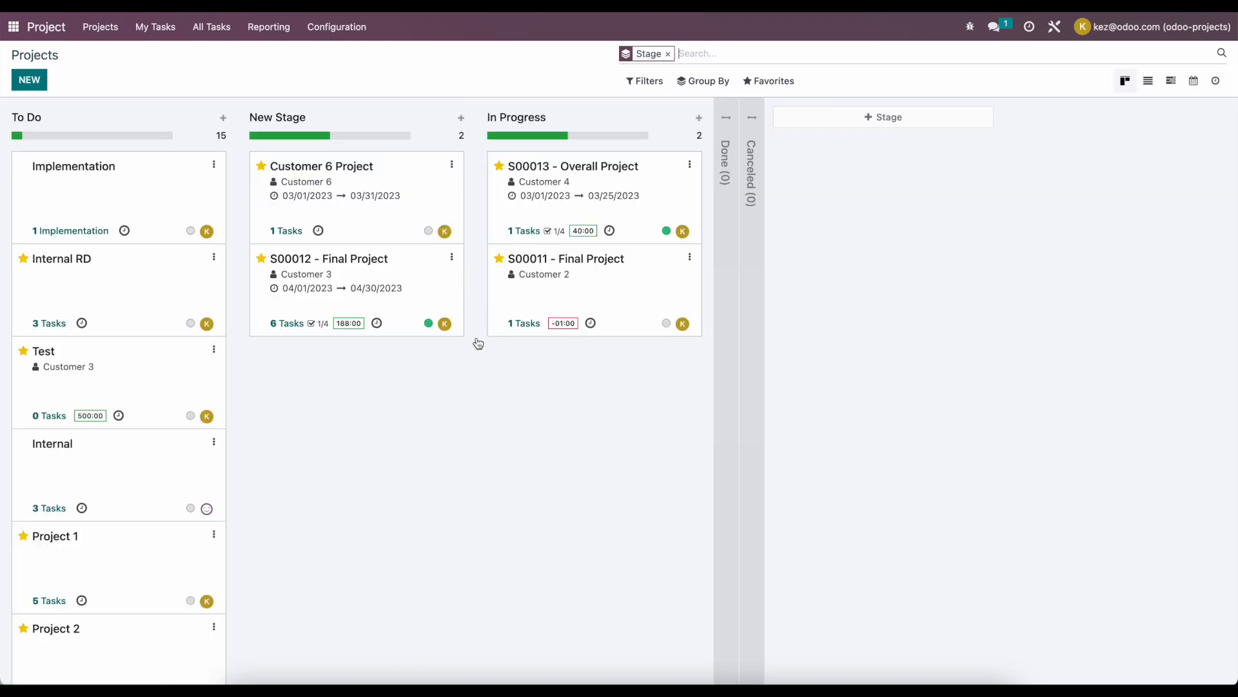
{"action": "left_click", "coordinate": [215, 166]}
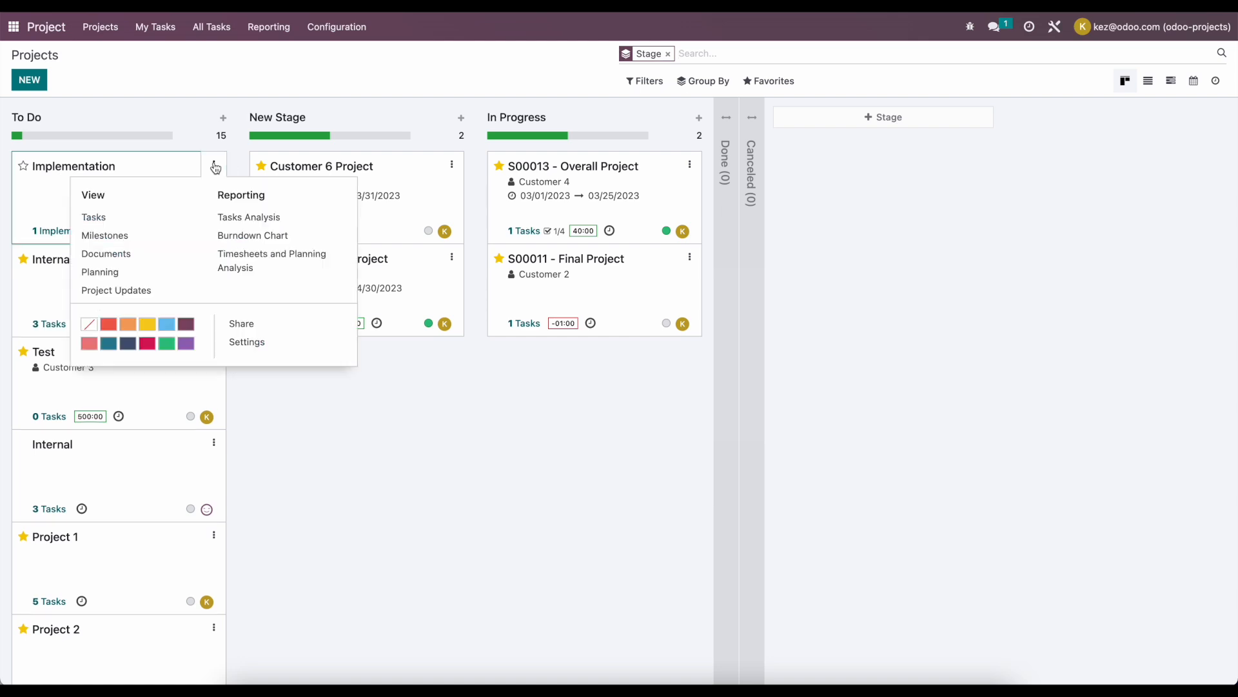
{"action": "left_click", "coordinate": [289, 266]}
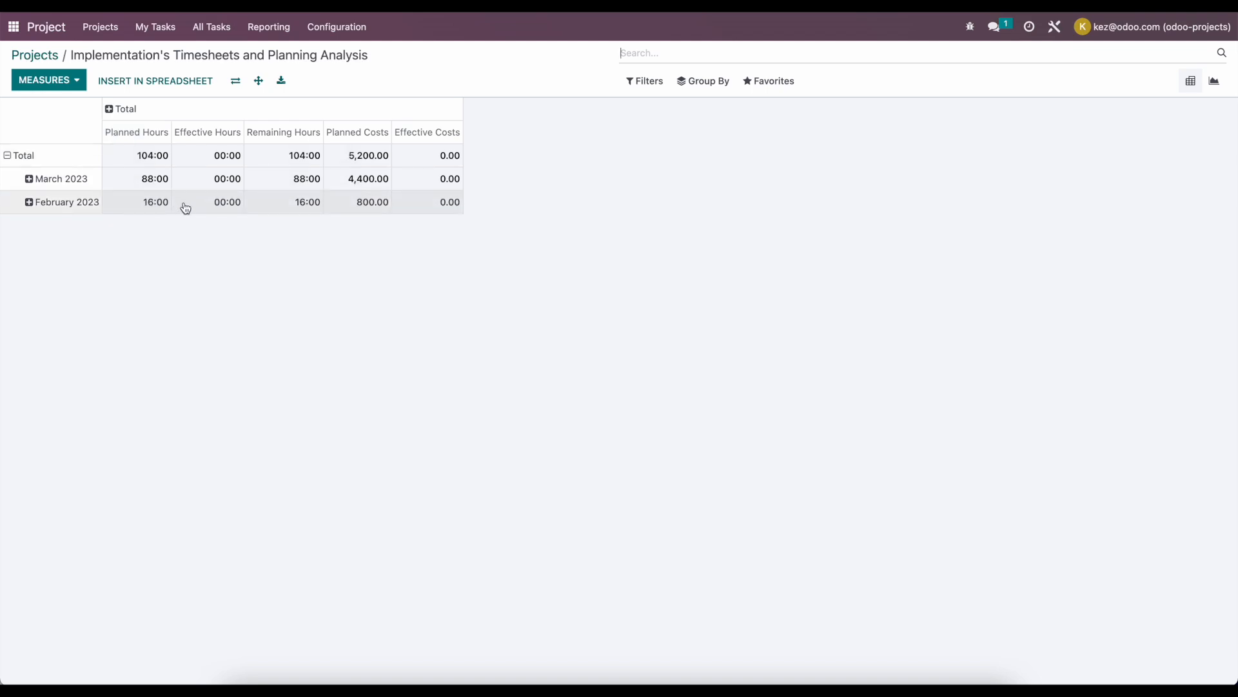
- Open the Tasks Analysis report for all projects and show it as a pivot table
{"action": "left_click", "coordinate": [39, 56]}
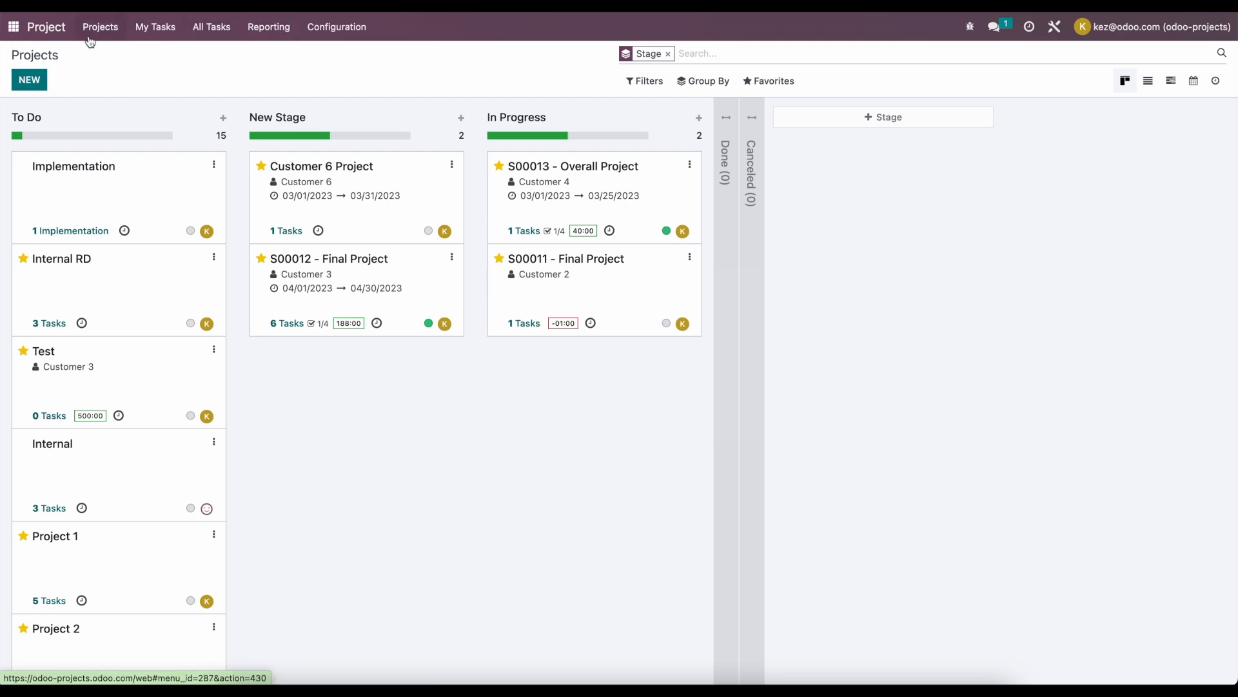
{"action": "left_click", "coordinate": [255, 36]}
{"action": "left_click", "coordinate": [265, 56]}
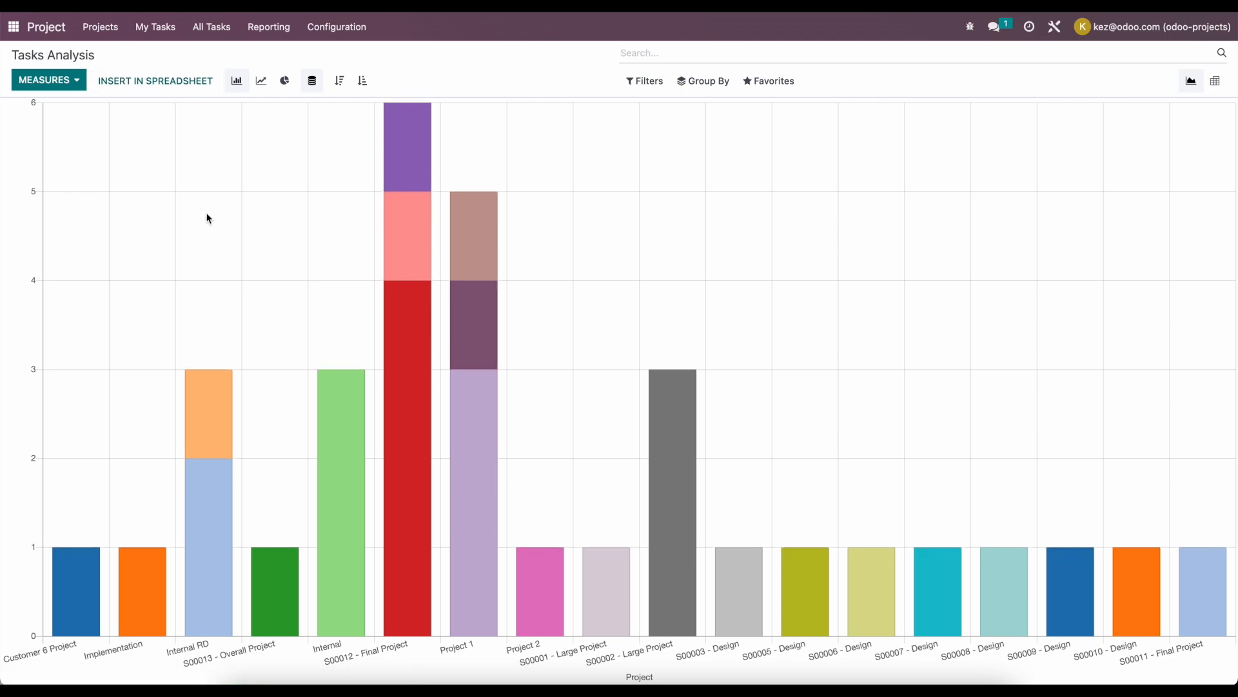
{"action": "left_click", "coordinate": [1216, 81]}
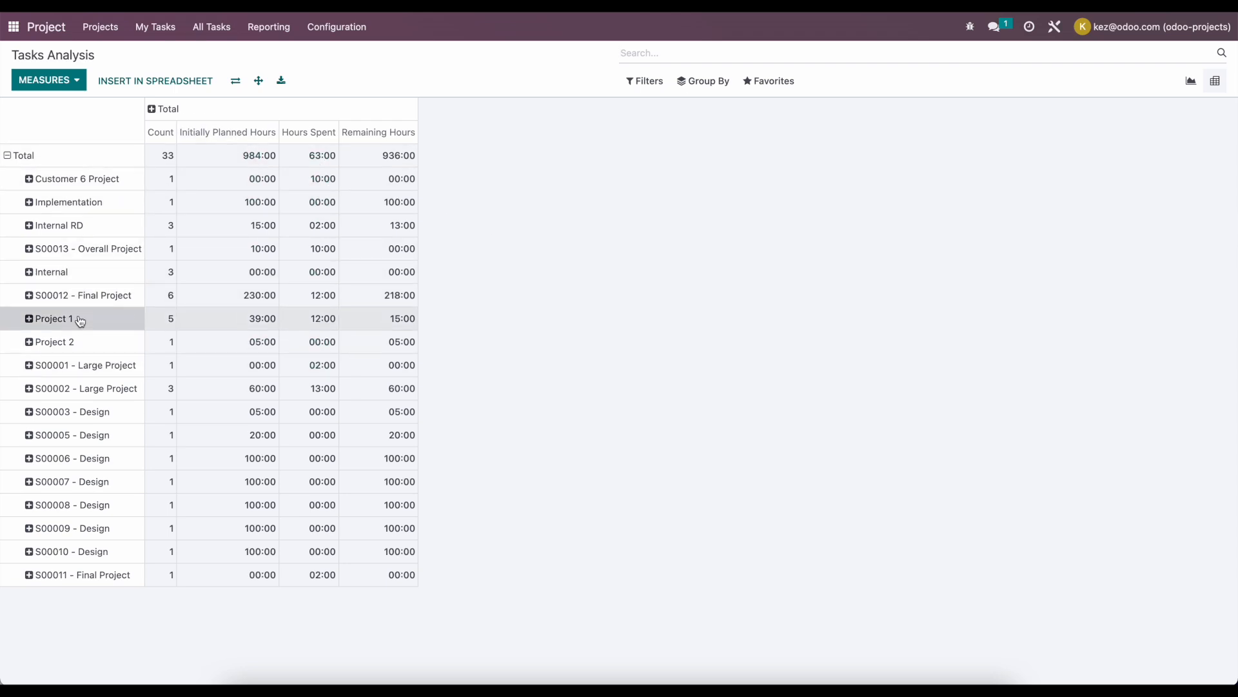
- Regroup the Tasks Analysis pivot rows by assignees instead of by project
{"action": "left_click", "coordinate": [9, 156]}
{"action": "left_click", "coordinate": [9, 155]}
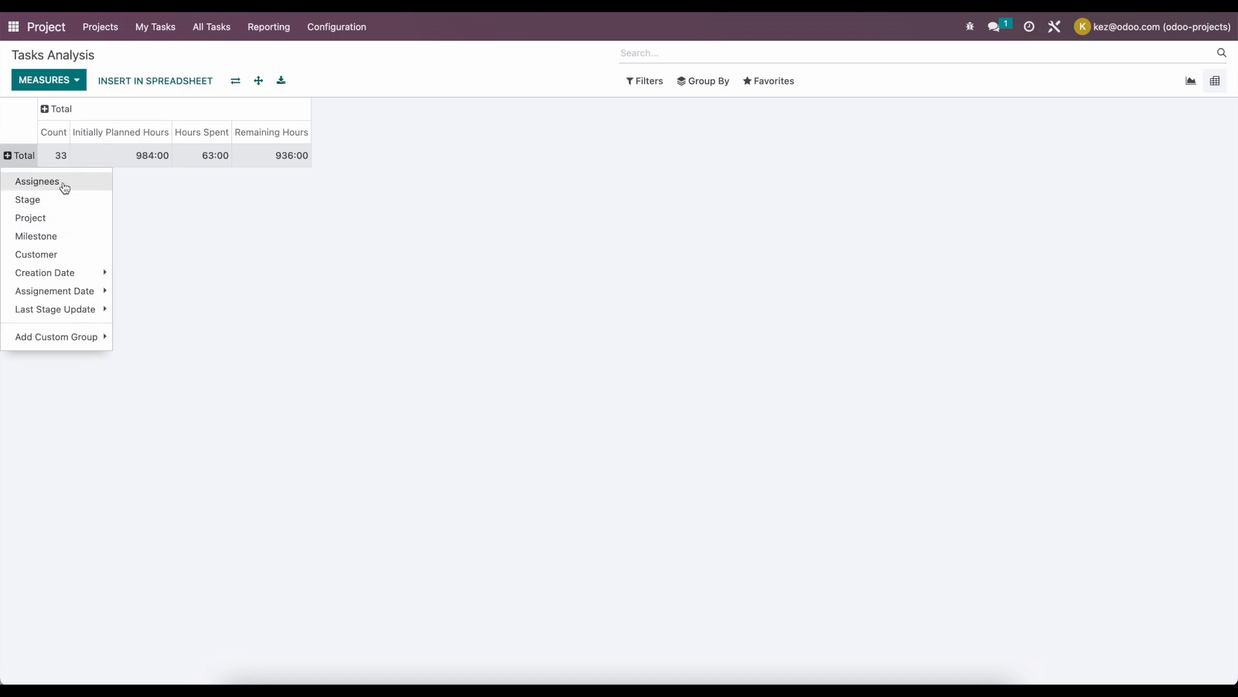
{"action": "left_click", "coordinate": [63, 183]}
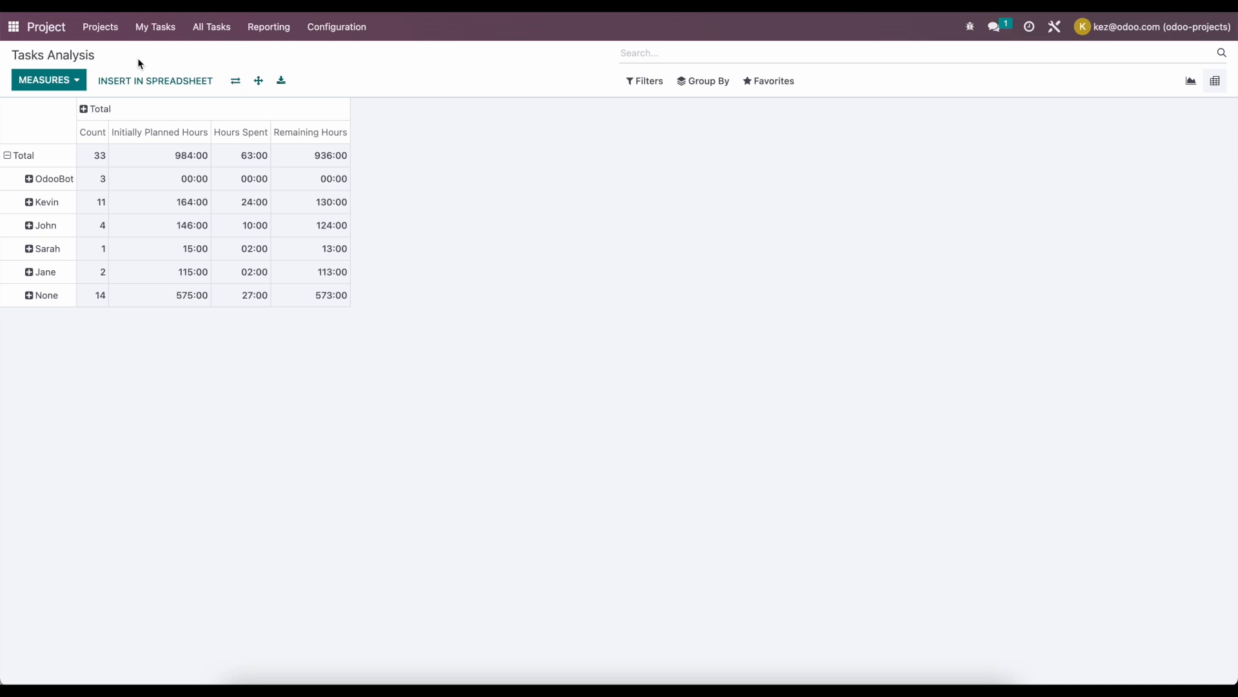
- Switch to the Timesheets app and open its Timesheets and Planning Analysis report
{"action": "left_click", "coordinate": [261, 28]}
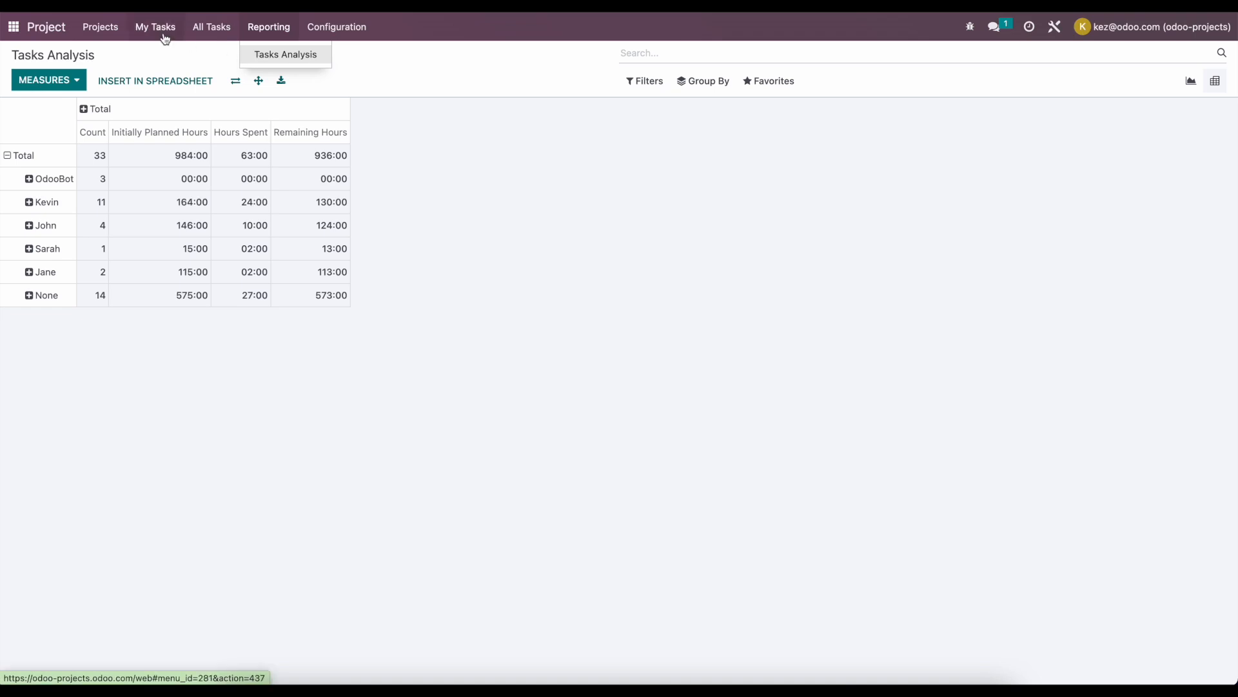
{"action": "left_click", "coordinate": [100, 27]}
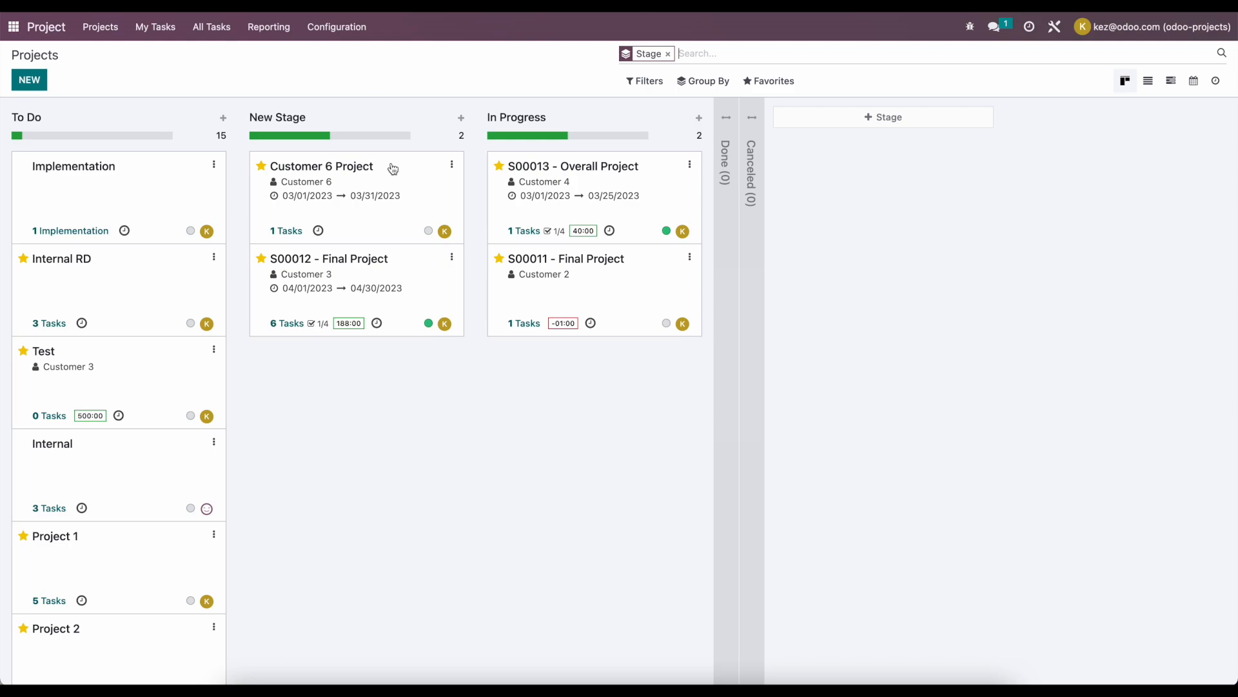
{"action": "left_click", "coordinate": [12, 26]}
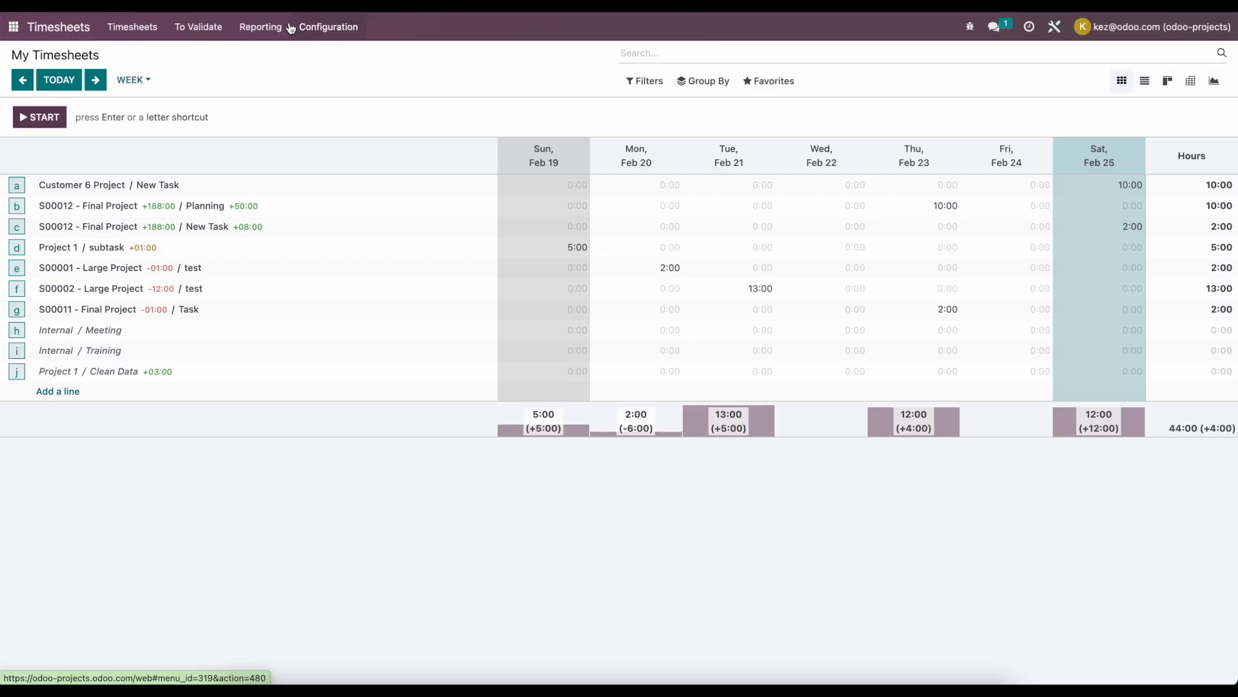
{"action": "left_click", "coordinate": [273, 32]}
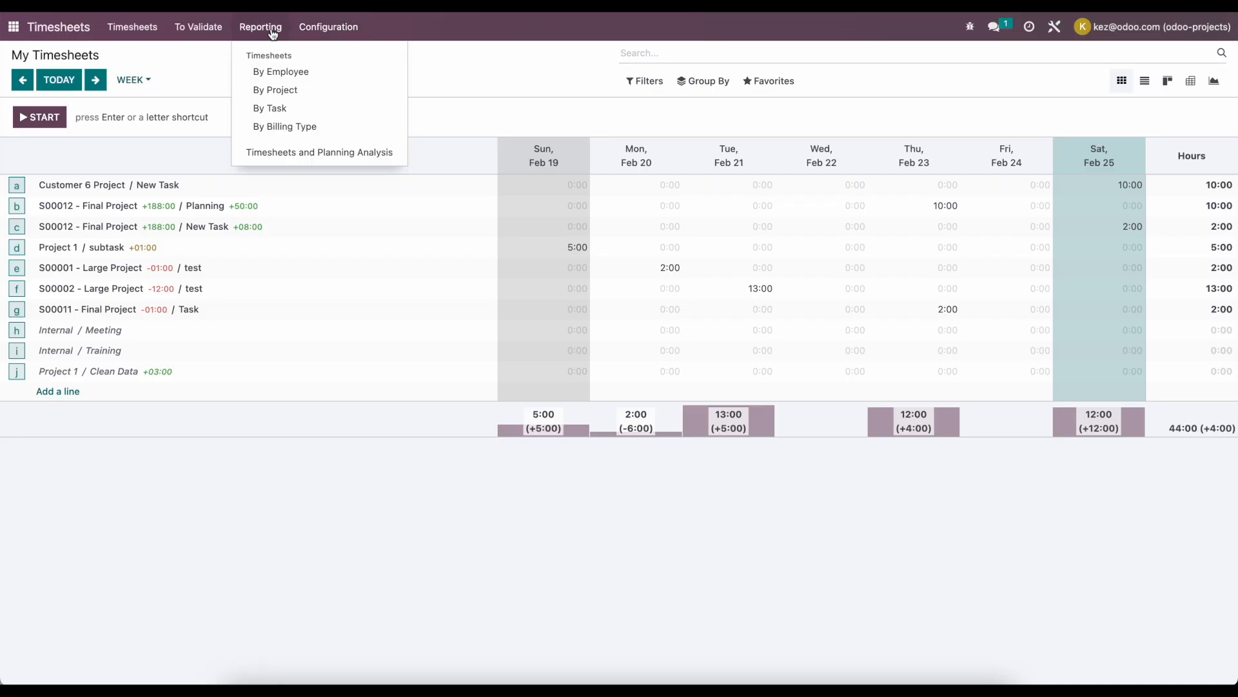
{"action": "left_click", "coordinate": [321, 152]}
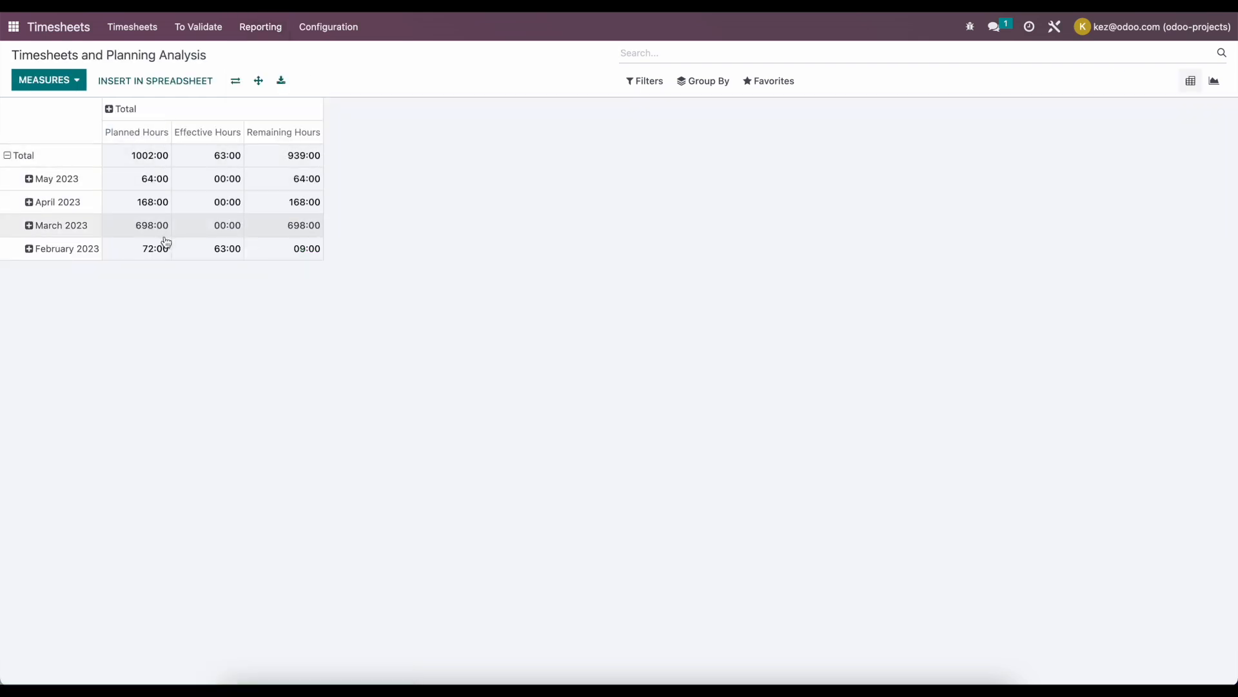
- Add the Effective Margin, Planned Revenues and Effective Costs measures to the Timesheets and Planning Analysis
{"action": "left_click", "coordinate": [64, 86]}
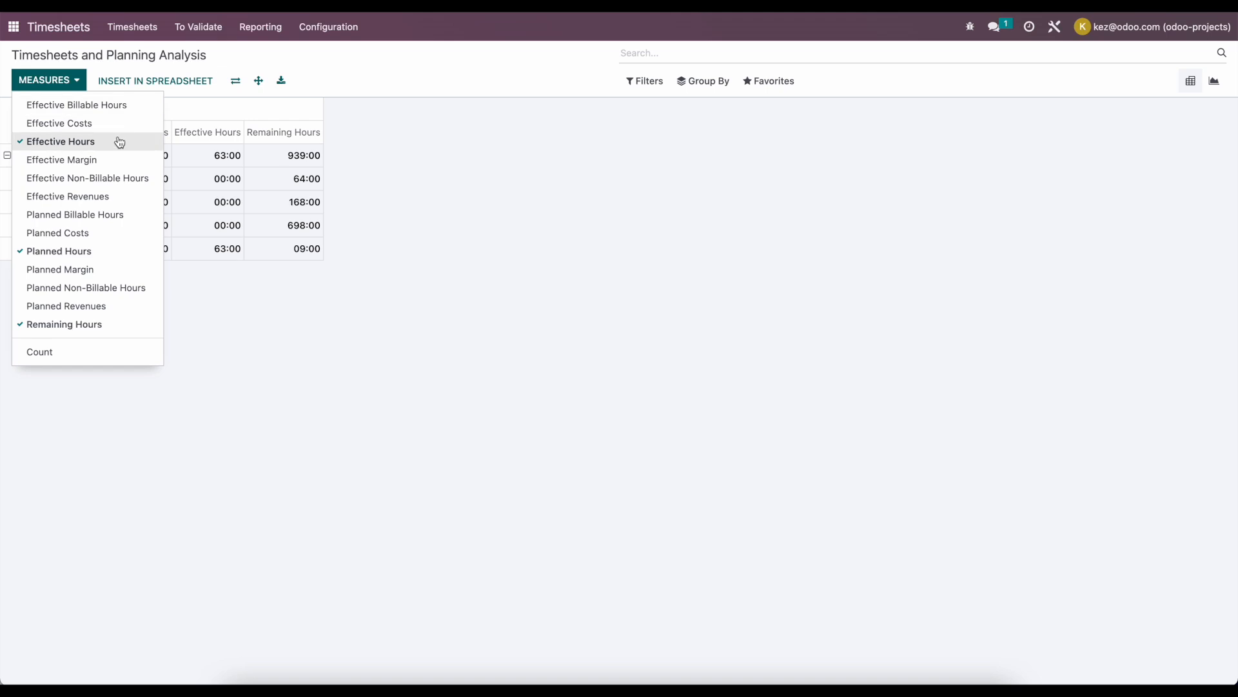
{"action": "left_click", "coordinate": [115, 162]}
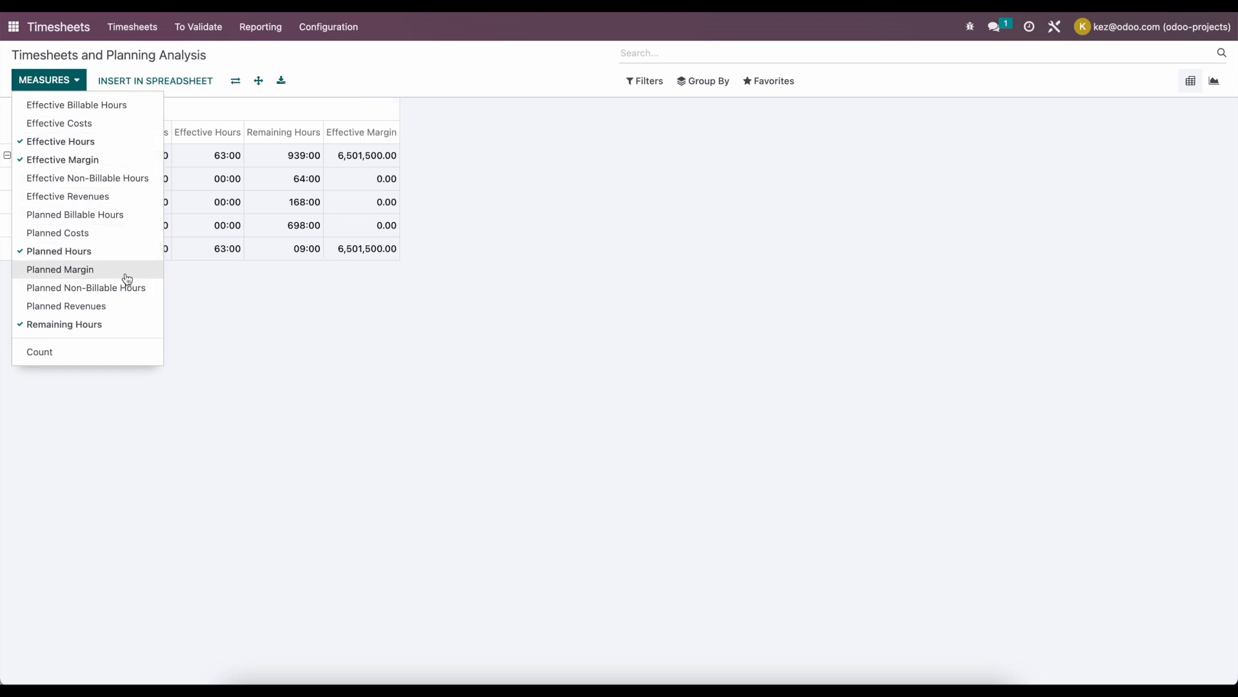
{"action": "left_click", "coordinate": [125, 306]}
{"action": "left_click", "coordinate": [102, 123]}
{"action": "left_click", "coordinate": [379, 348]}
- Regroup the Timesheets and Planning Analysis rows by project, then review the margins and the available measures
{"action": "left_click", "coordinate": [7, 155]}
{"action": "left_click", "coordinate": [7, 155]}
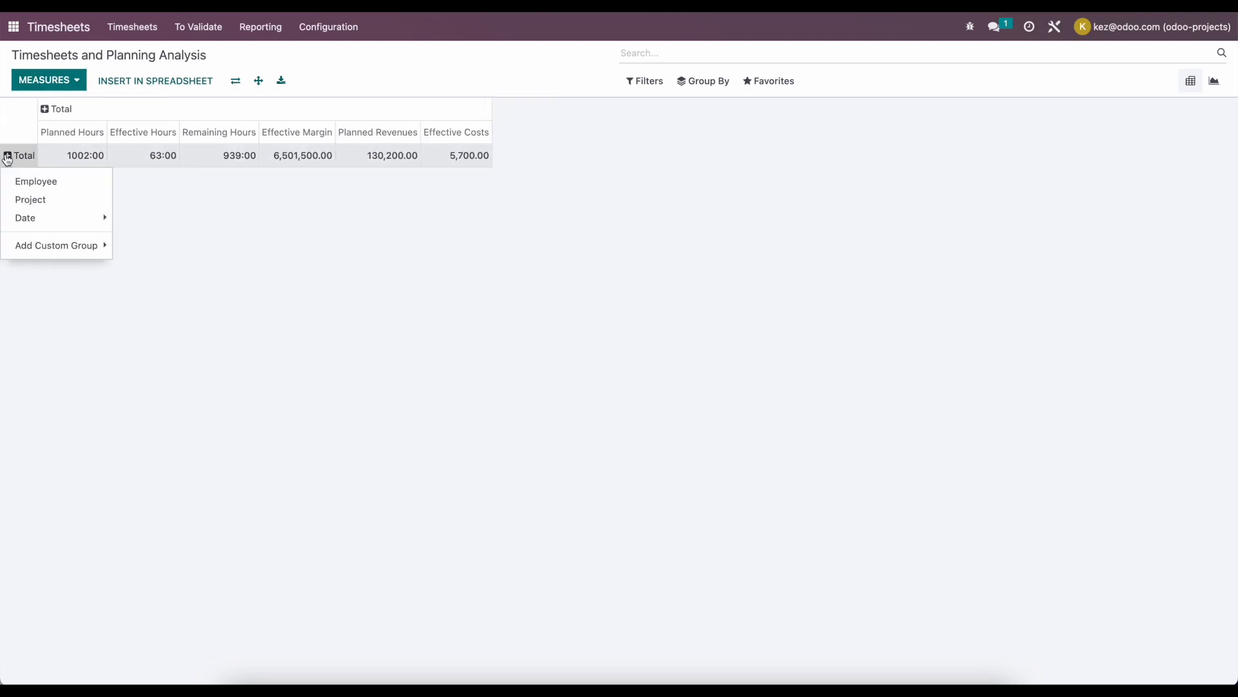
{"action": "left_click", "coordinate": [33, 199]}
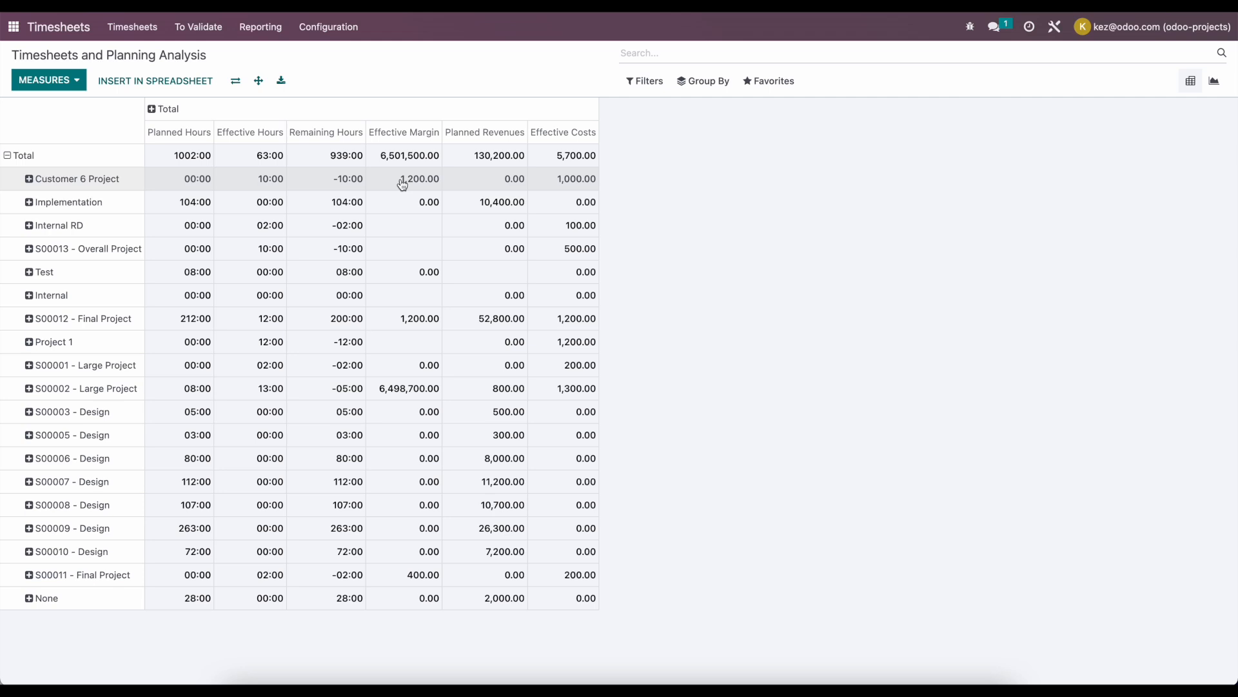
{"action": "left_click", "coordinate": [67, 82]}
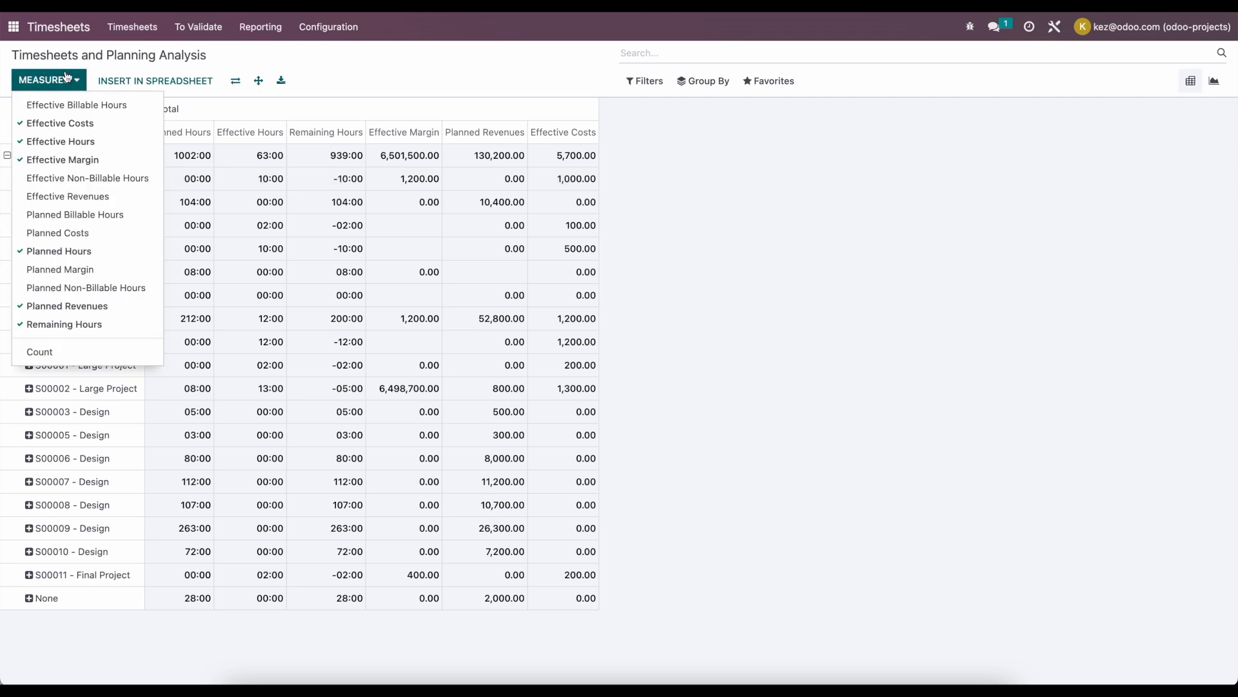
{"action": "left_click", "coordinate": [69, 47]}
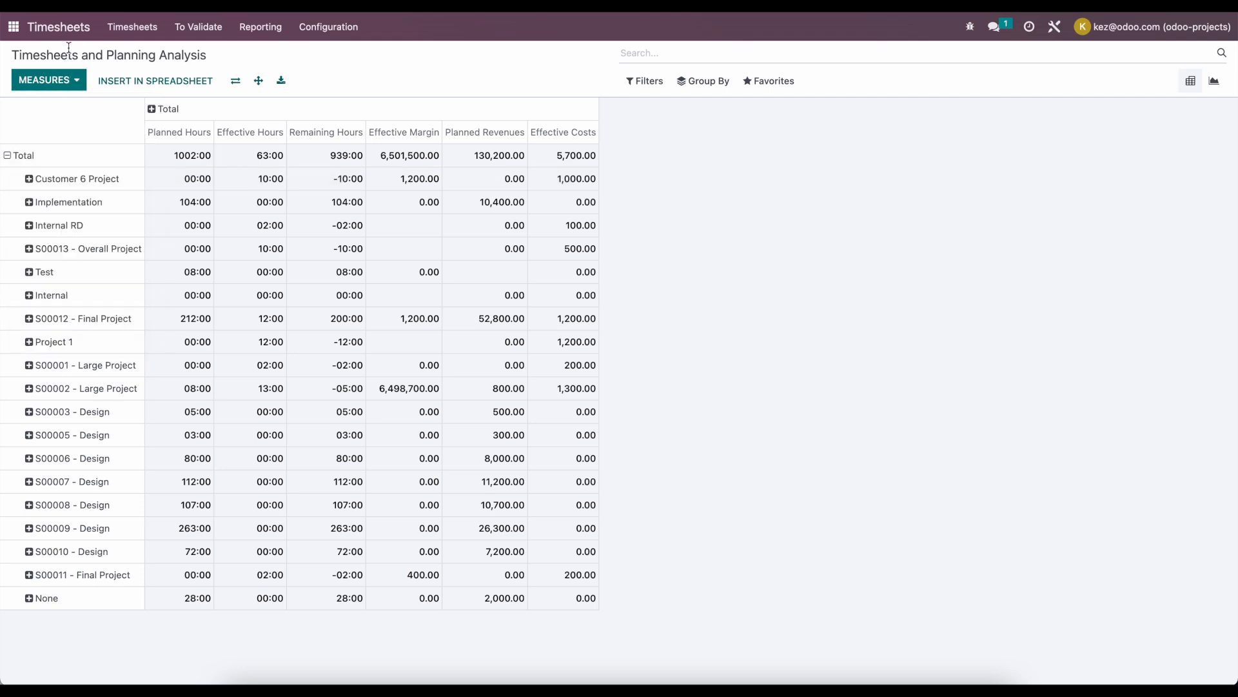
- Switch to the Project app and look over the projects by stage before leaving it
{"action": "left_click", "coordinate": [13, 26]}
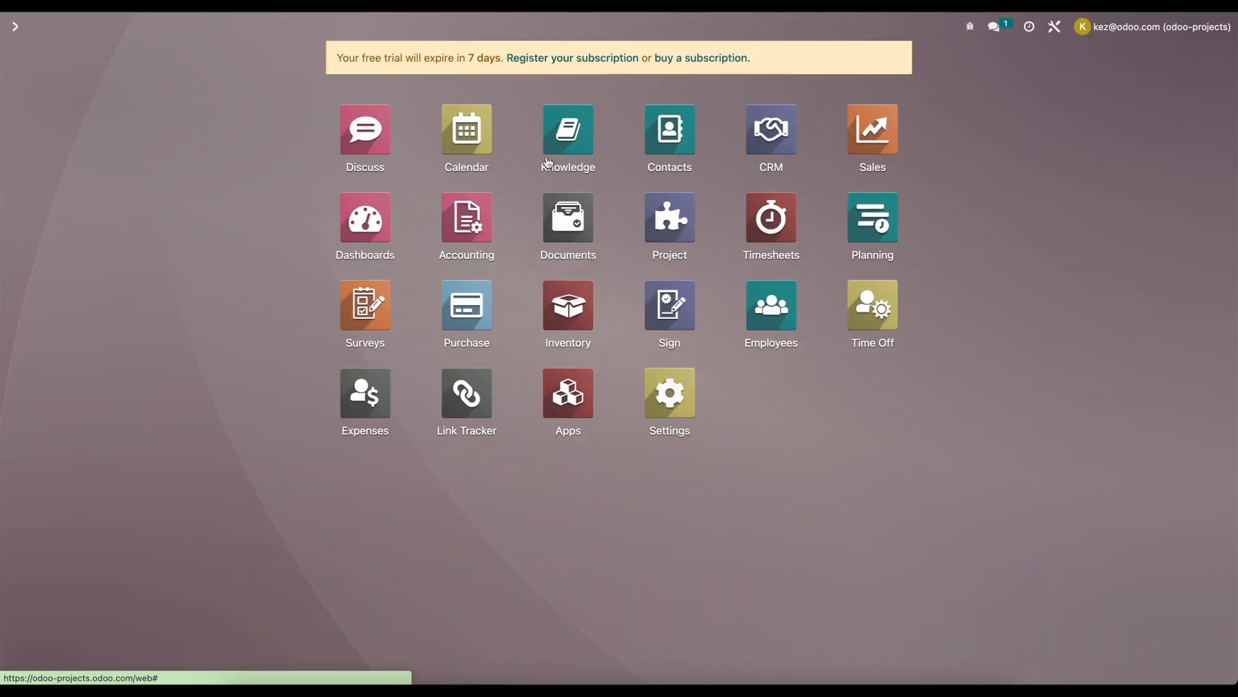
{"action": "left_click", "coordinate": [691, 249]}
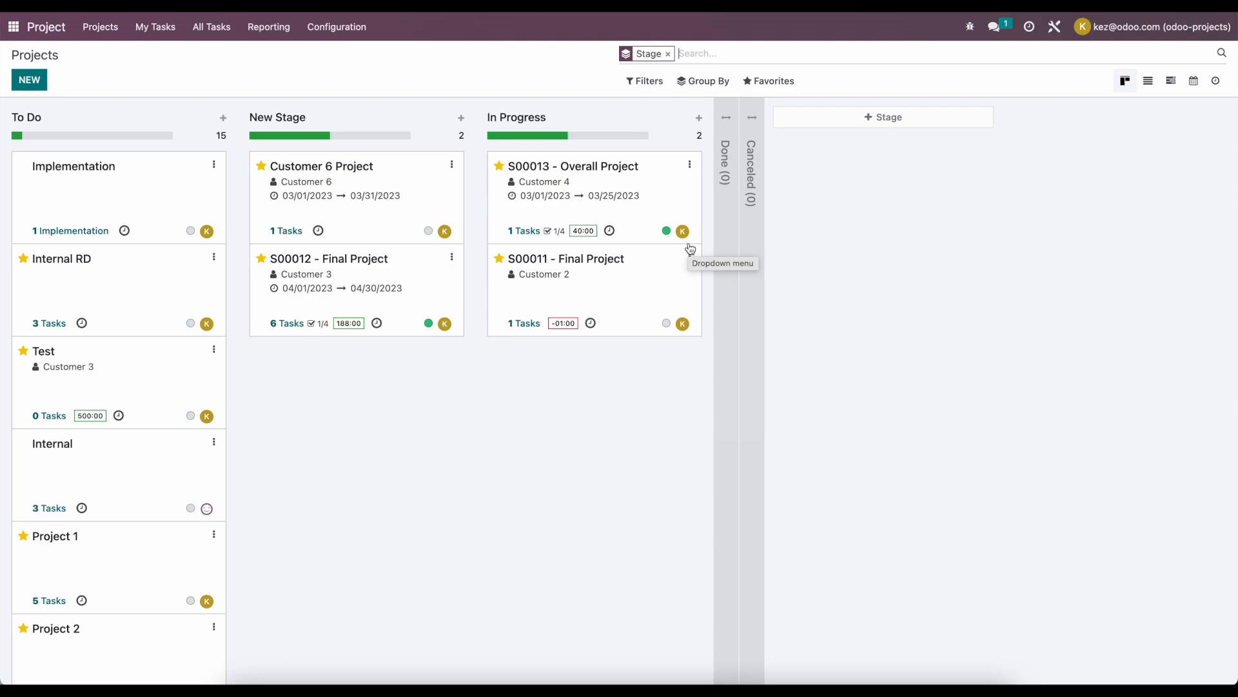
{"action": "left_click", "coordinate": [13, 27]}
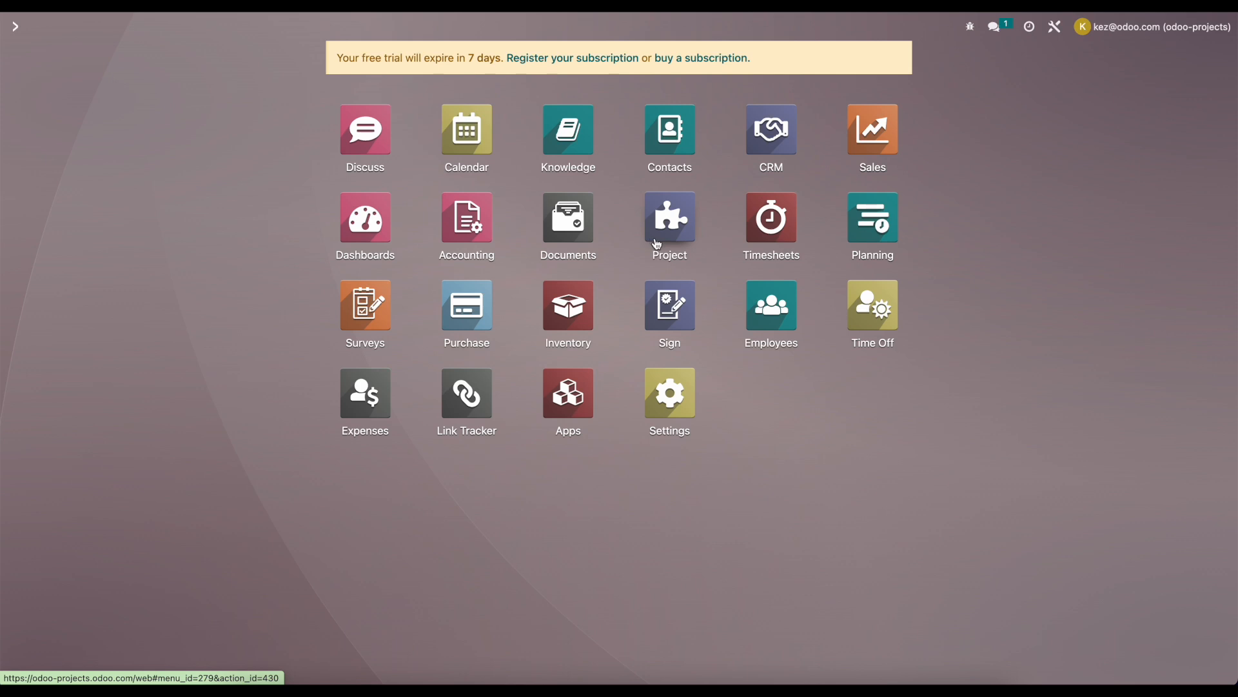
- Switch to the Dashboards app and review the project Tasks dashboard from its key figures to the top customers
{"action": "left_click", "coordinate": [365, 247]}
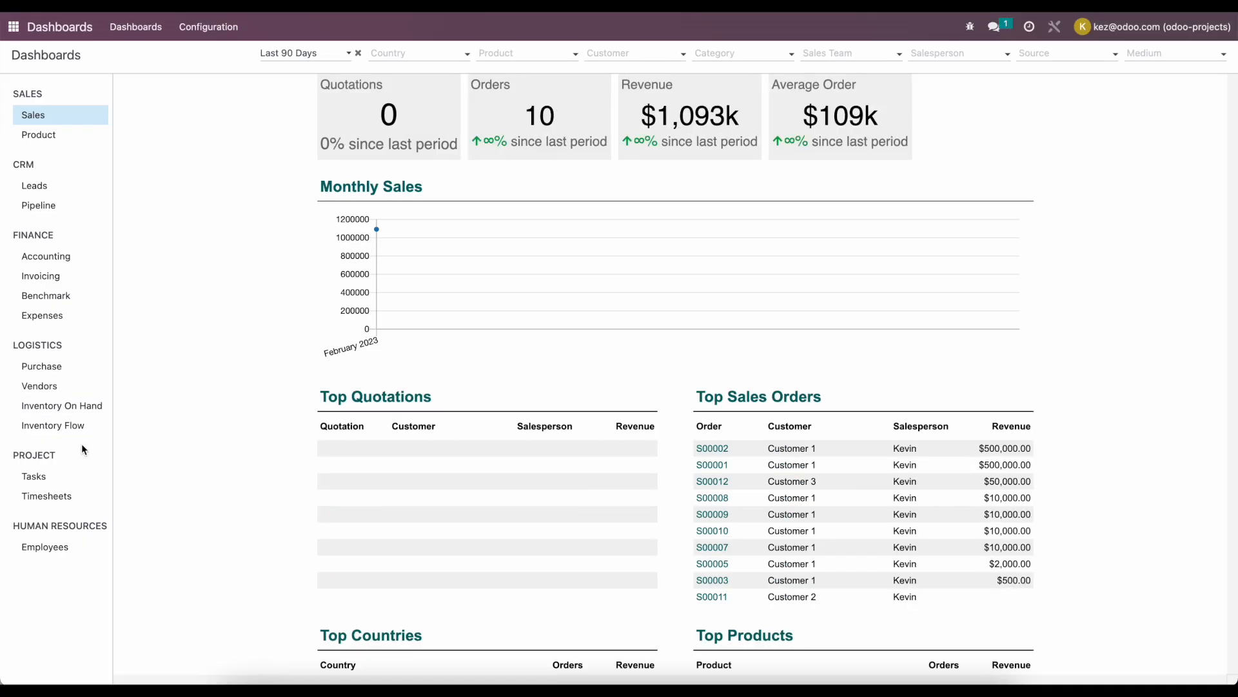
{"action": "left_click", "coordinate": [40, 478]}
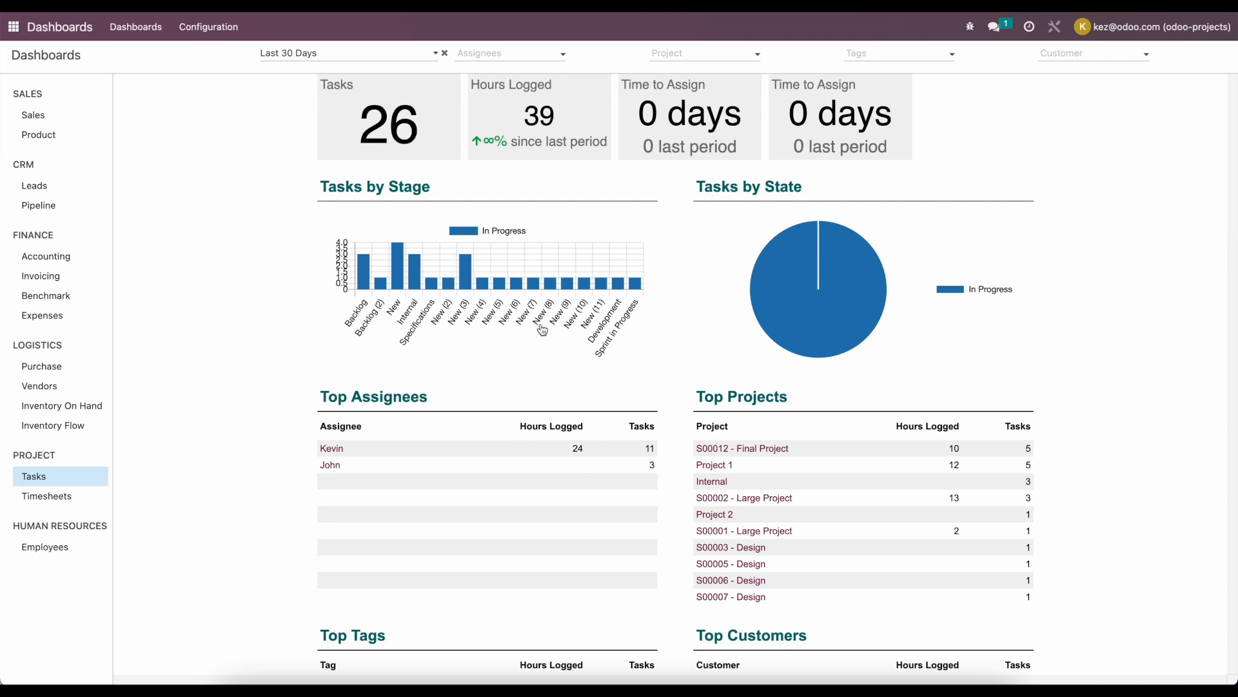
{"action": "scroll", "coordinate": [542, 329], "scroll_direction": "down", "scroll_amount": 3}
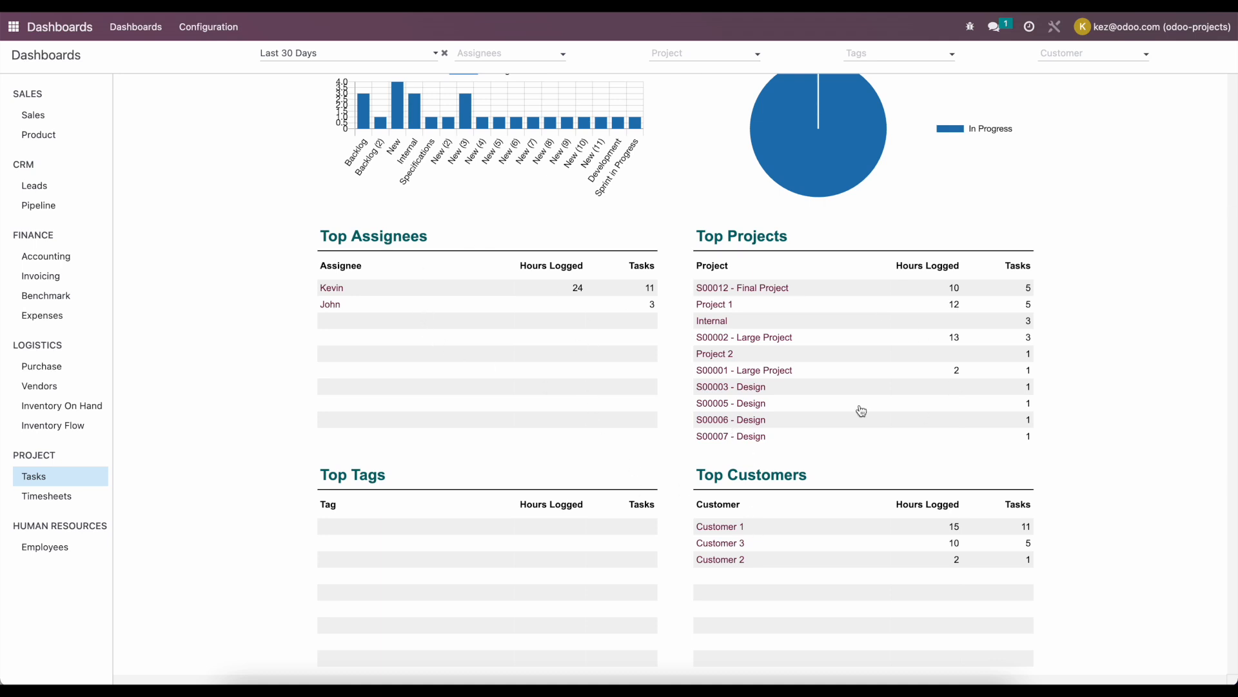
{"action": "scroll", "coordinate": [909, 347], "scroll_direction": "down", "scroll_amount": 1}
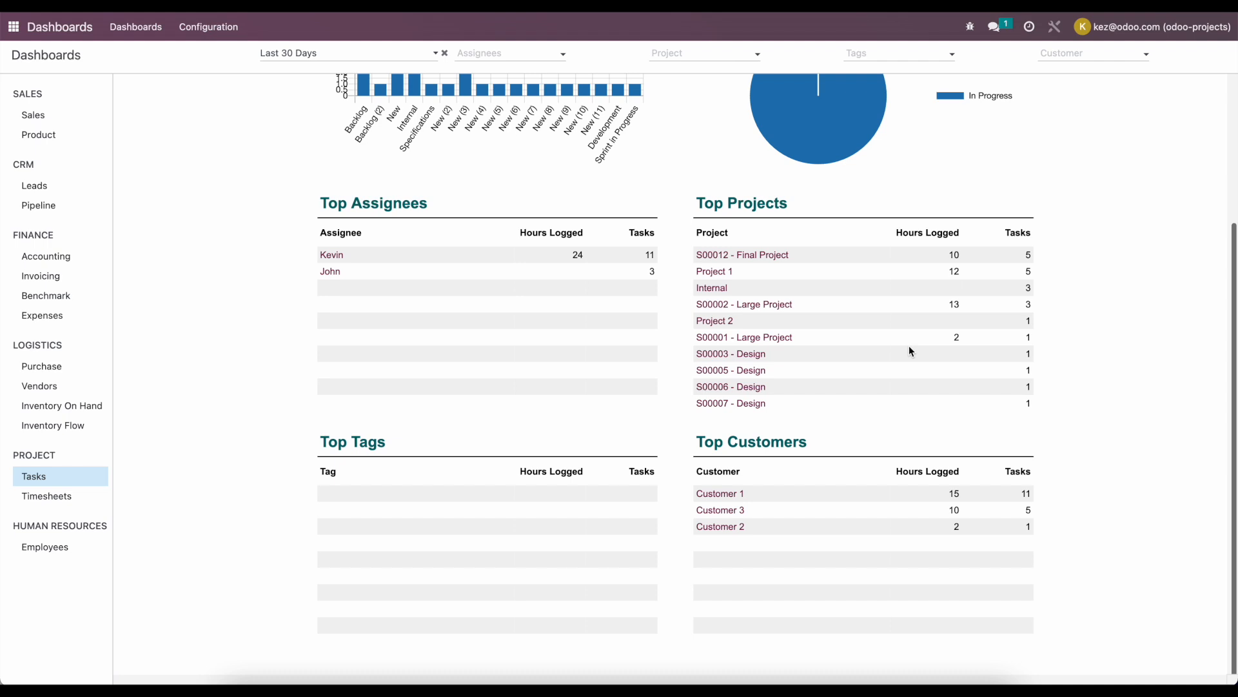
{"action": "scroll", "coordinate": [863, 392], "scroll_direction": "up", "scroll_amount": 5}
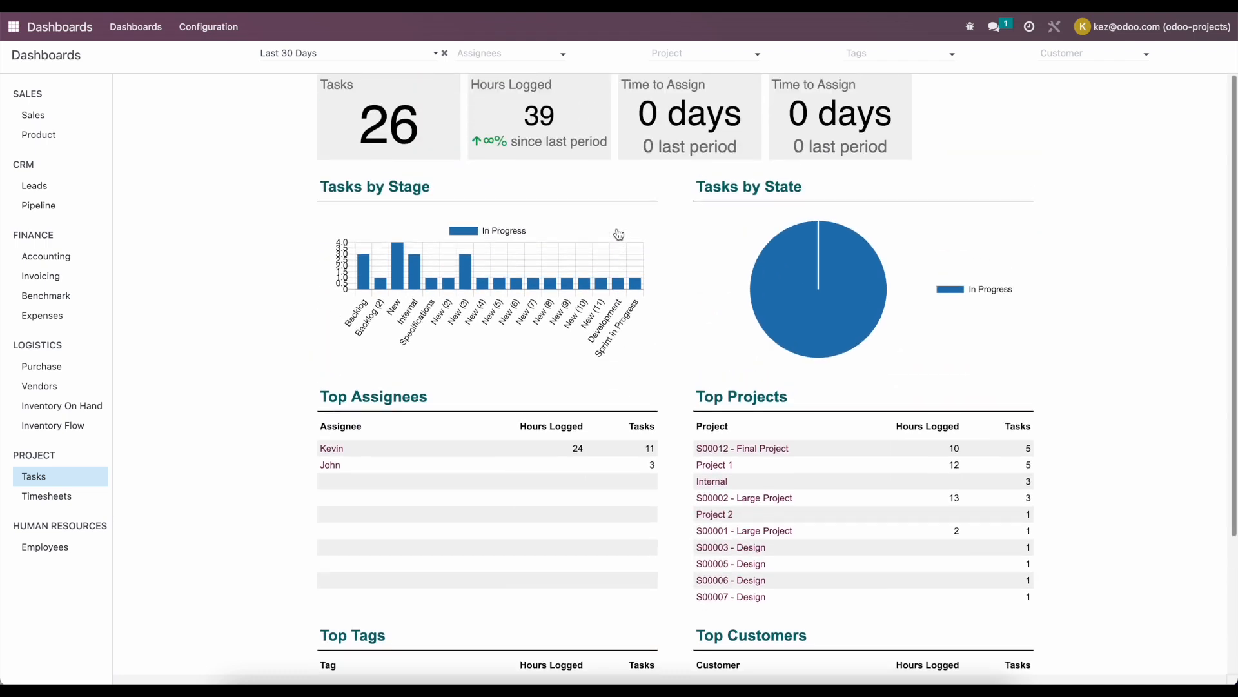
- Open the project Timesheets dashboard and review billable hours, time billed by week, and the top projects and employees
{"action": "left_click", "coordinate": [80, 502]}
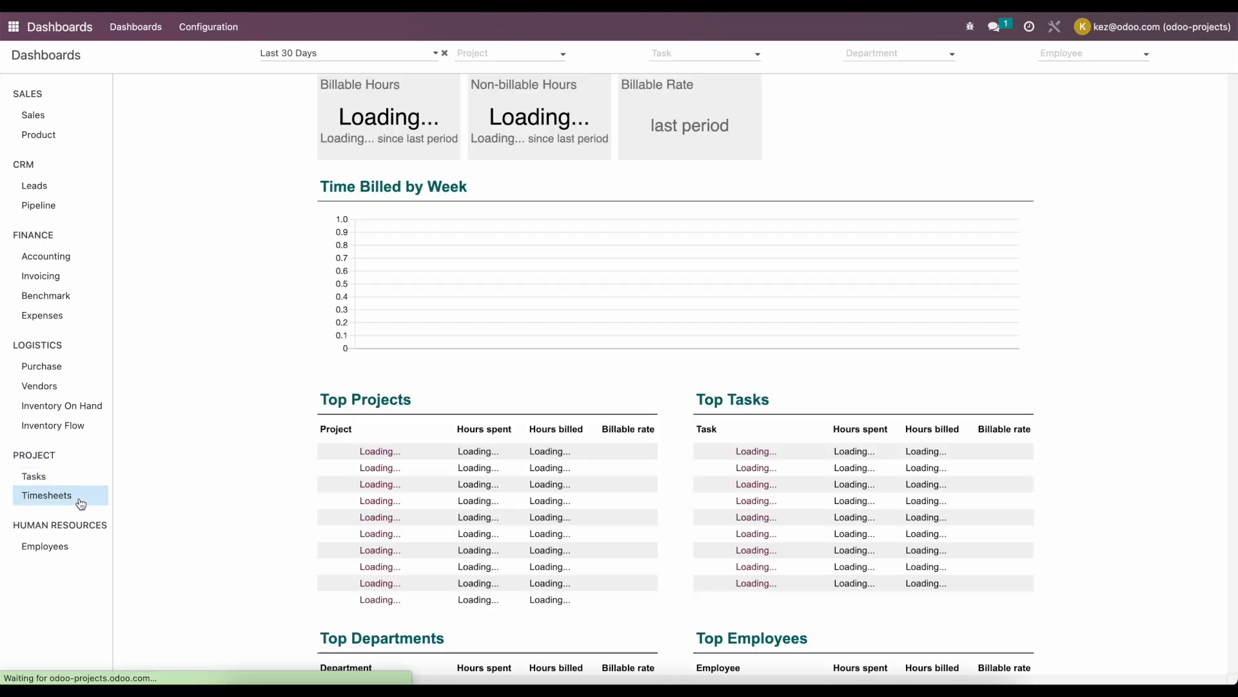
{"action": "scroll", "coordinate": [300, 397], "scroll_direction": "down", "scroll_amount": 3}
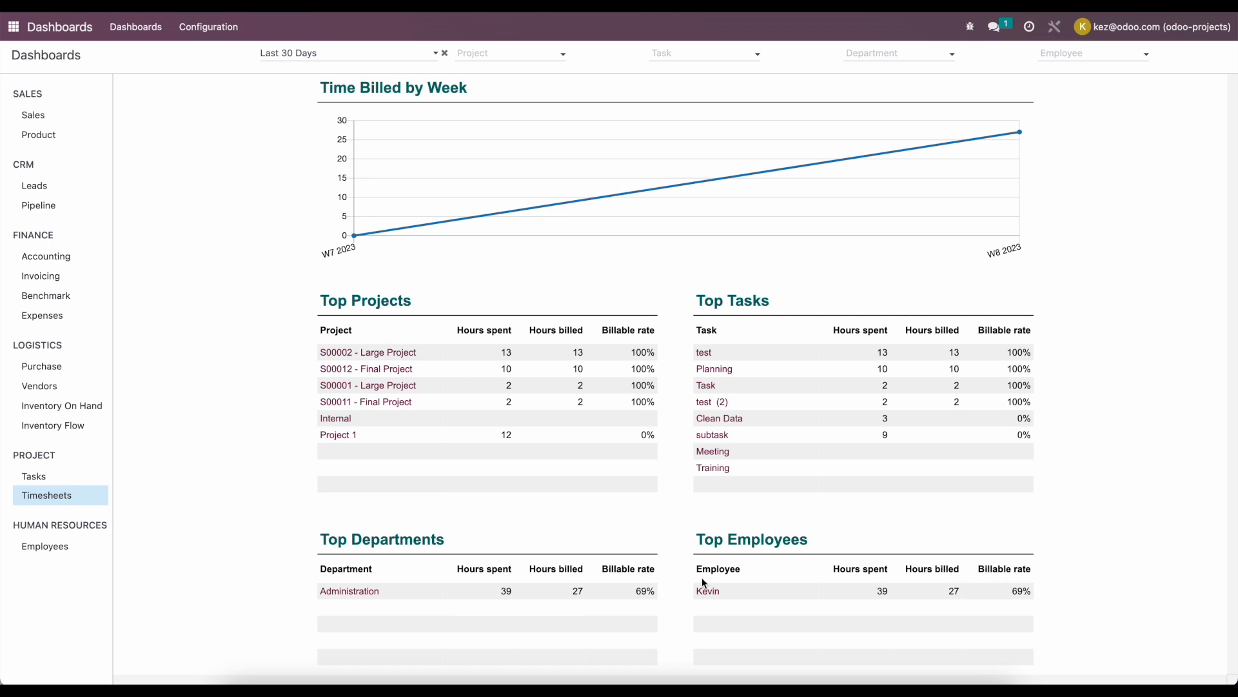
{"action": "scroll", "coordinate": [667, 498], "scroll_direction": "up", "scroll_amount": 3}
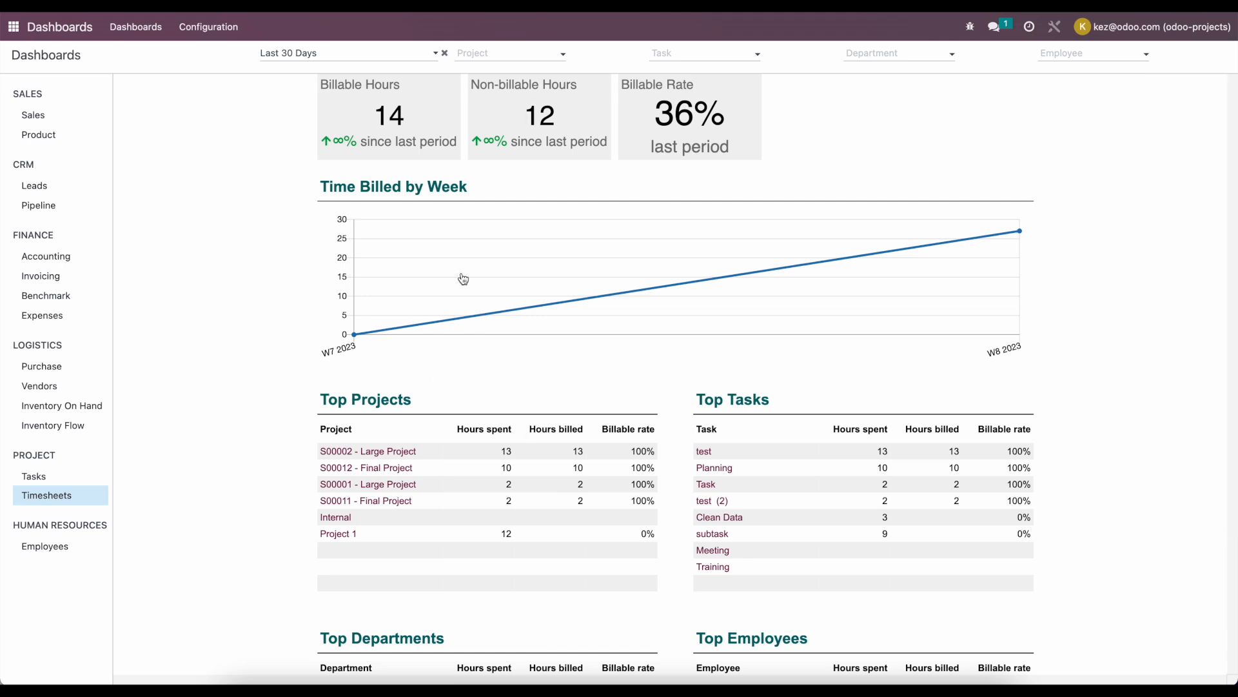
- Look through the Project, Department and Employee filter choices on the Timesheets dashboard, then return to the app overview
{"action": "left_click", "coordinate": [513, 50]}
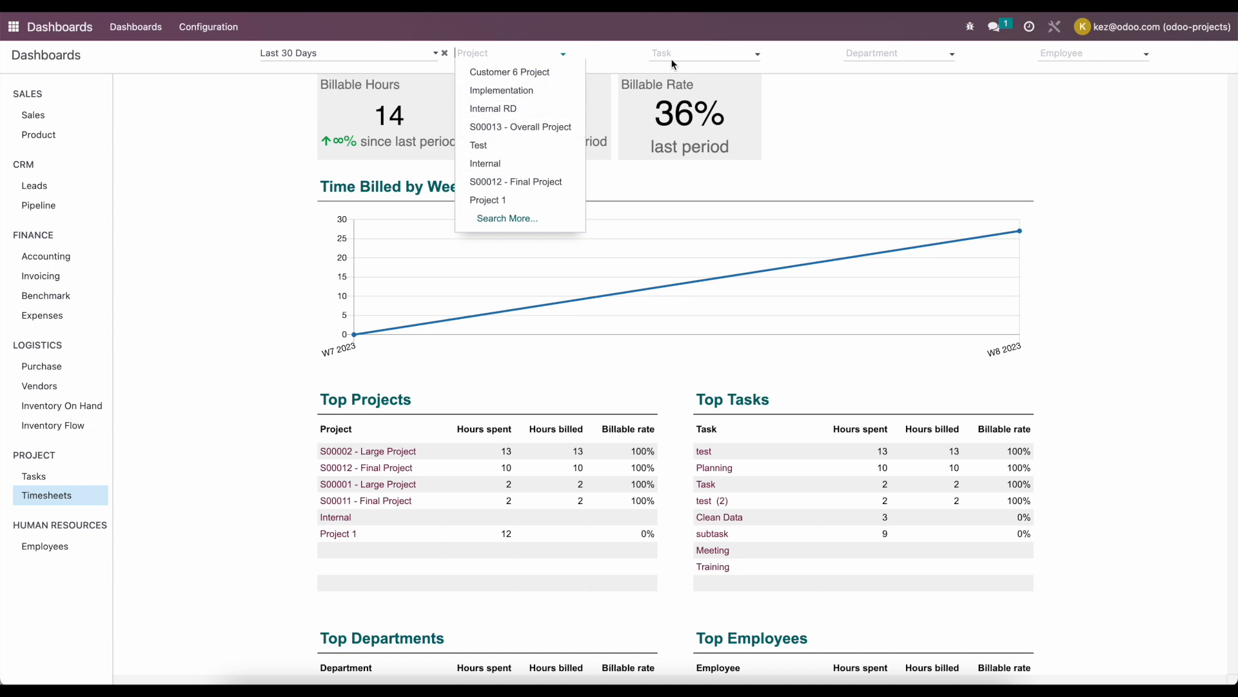
{"action": "left_click", "coordinate": [858, 53]}
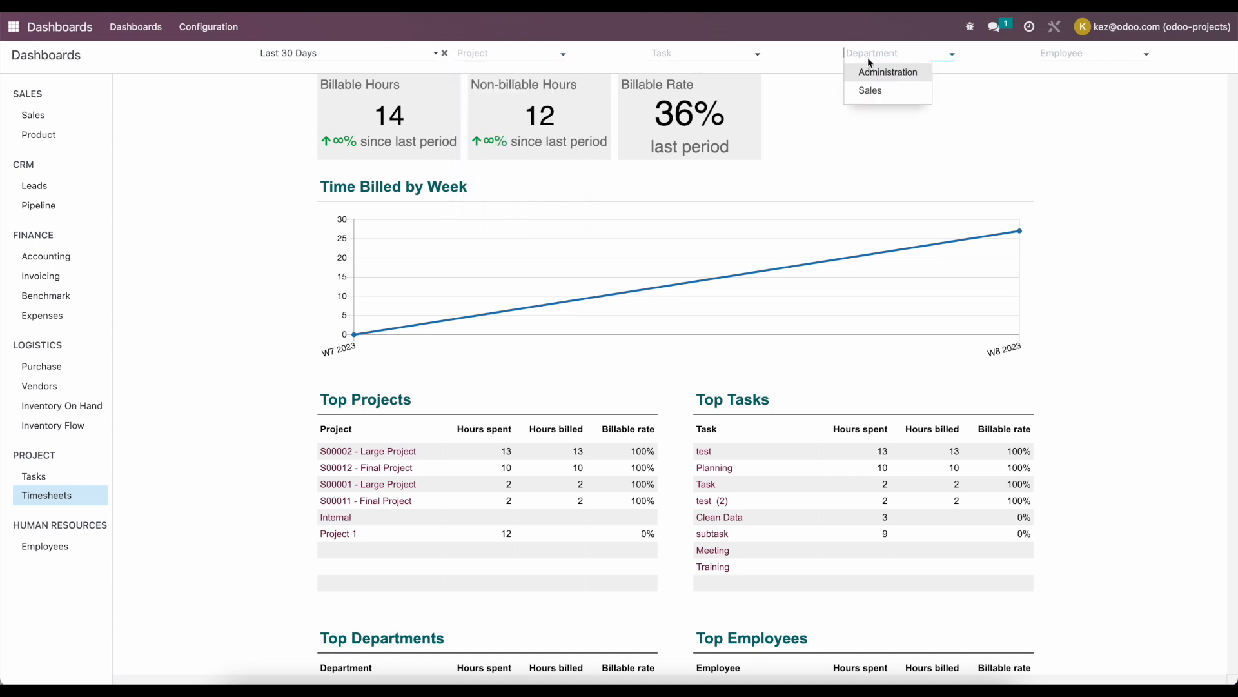
{"action": "left_click", "coordinate": [1061, 53]}
{"action": "left_click", "coordinate": [961, 97]}
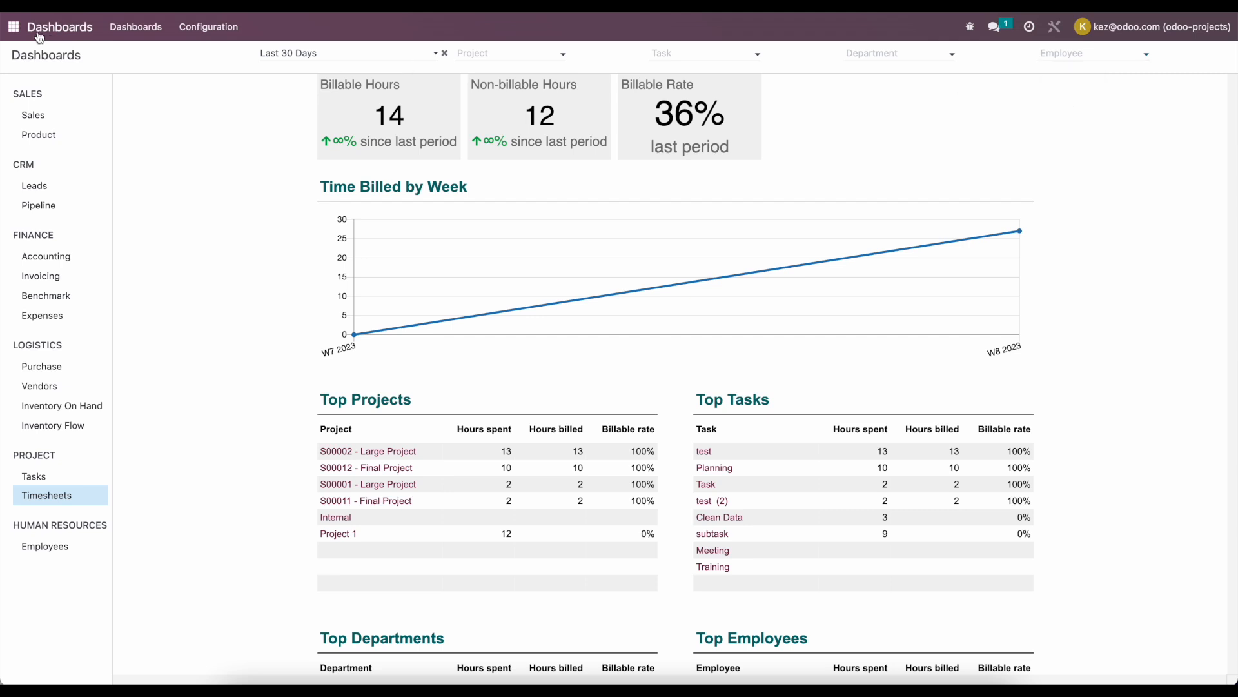
{"action": "left_click", "coordinate": [13, 28]}
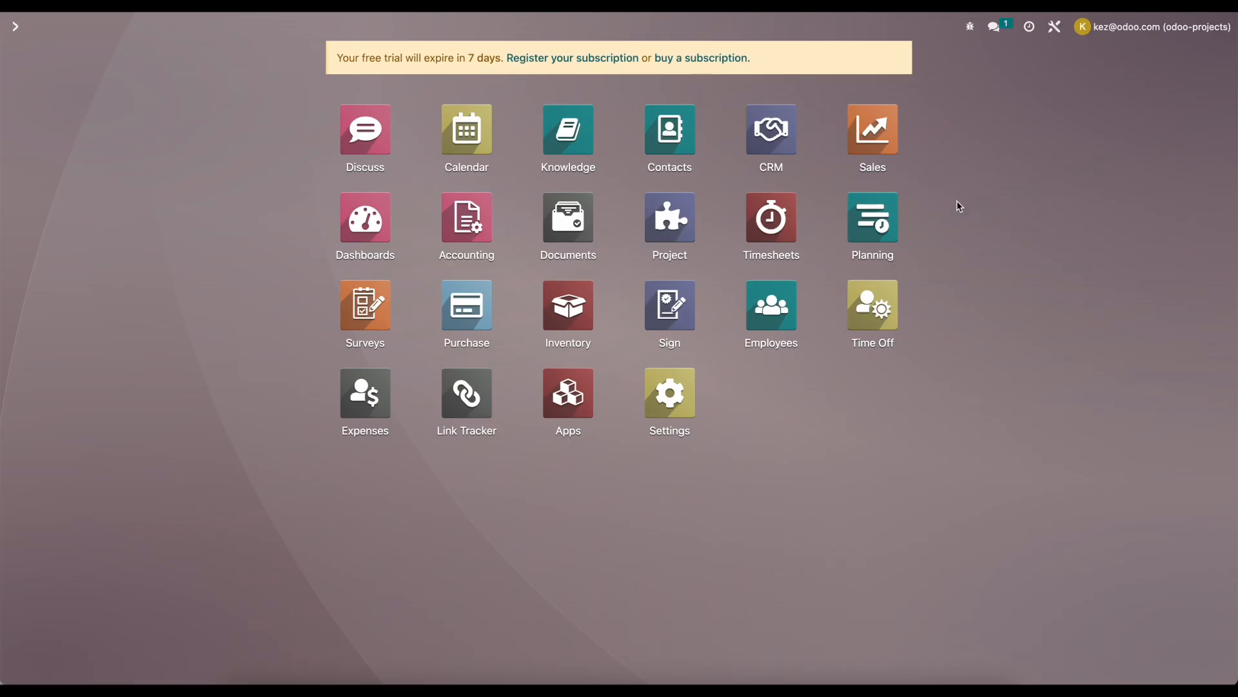